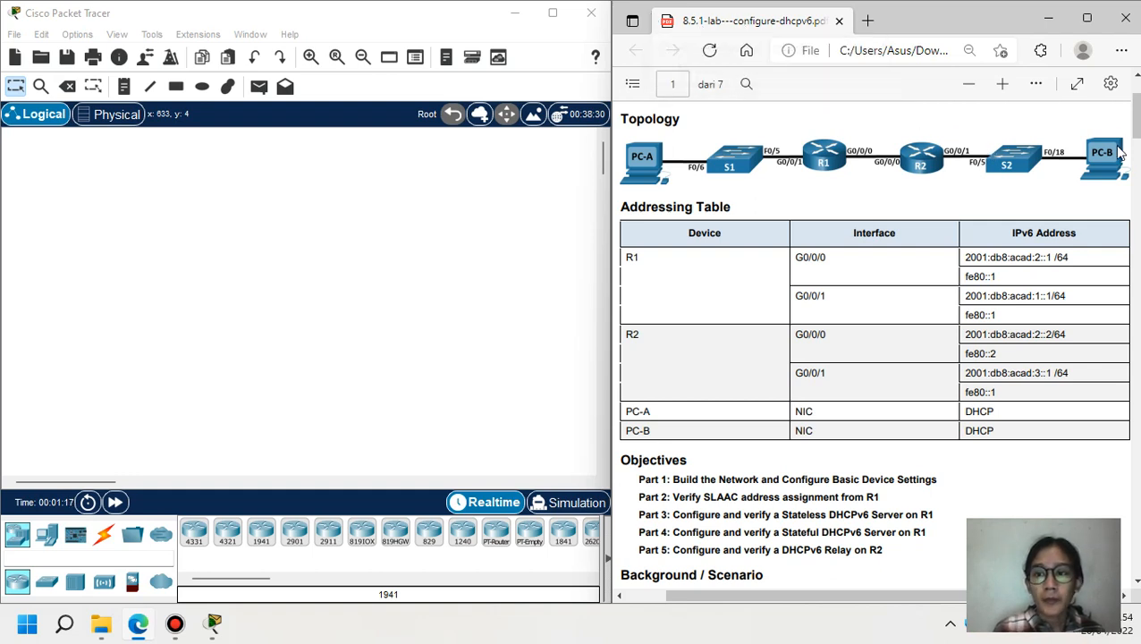
# - Scroll the lab PDF to Objectives and highlight the Part 1 through Part 5 titles
pyautogui.scroll(2, 1128, 135)
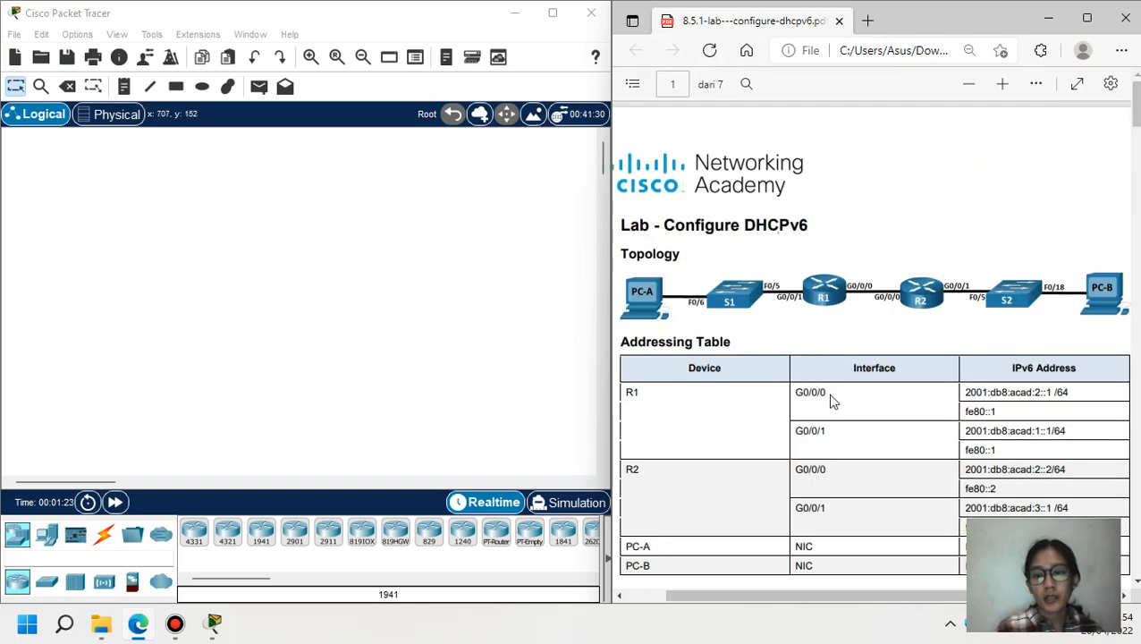
pyautogui.scroll(-5, 657, 152)
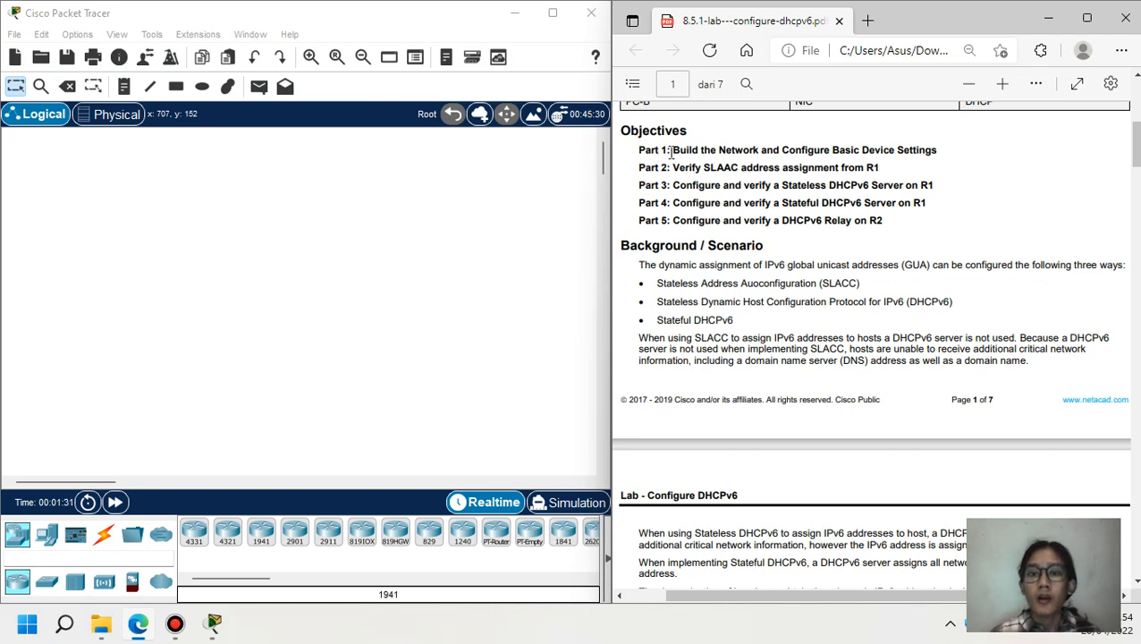
pyautogui.moveTo(673, 152); pyautogui.dragTo(937, 150)
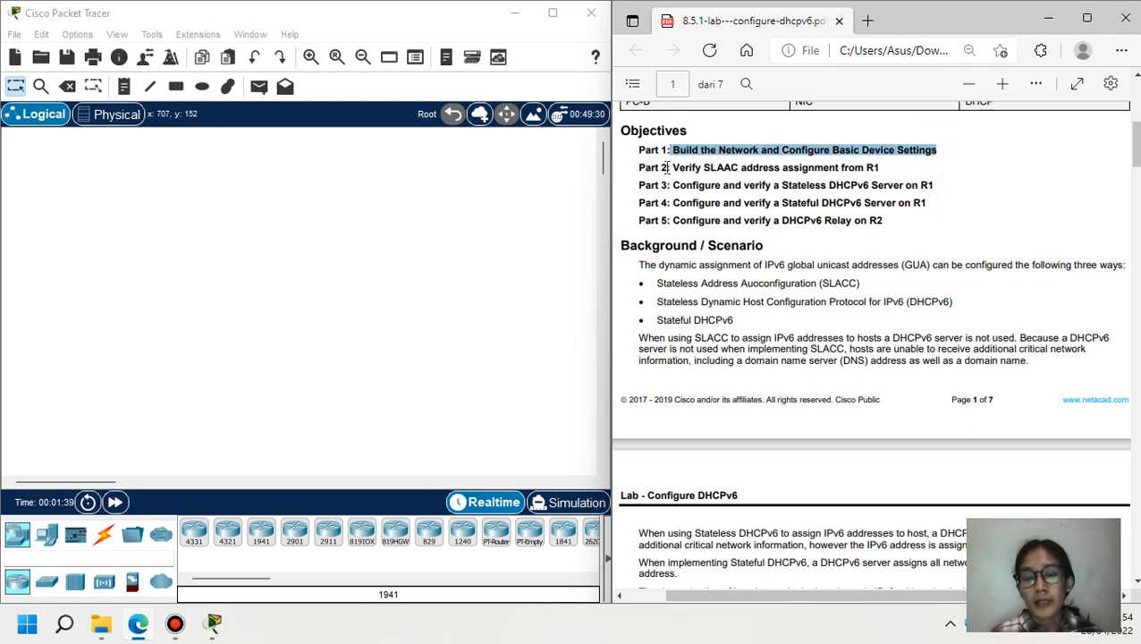
pyautogui.moveTo(674, 167); pyautogui.dragTo(880, 177)
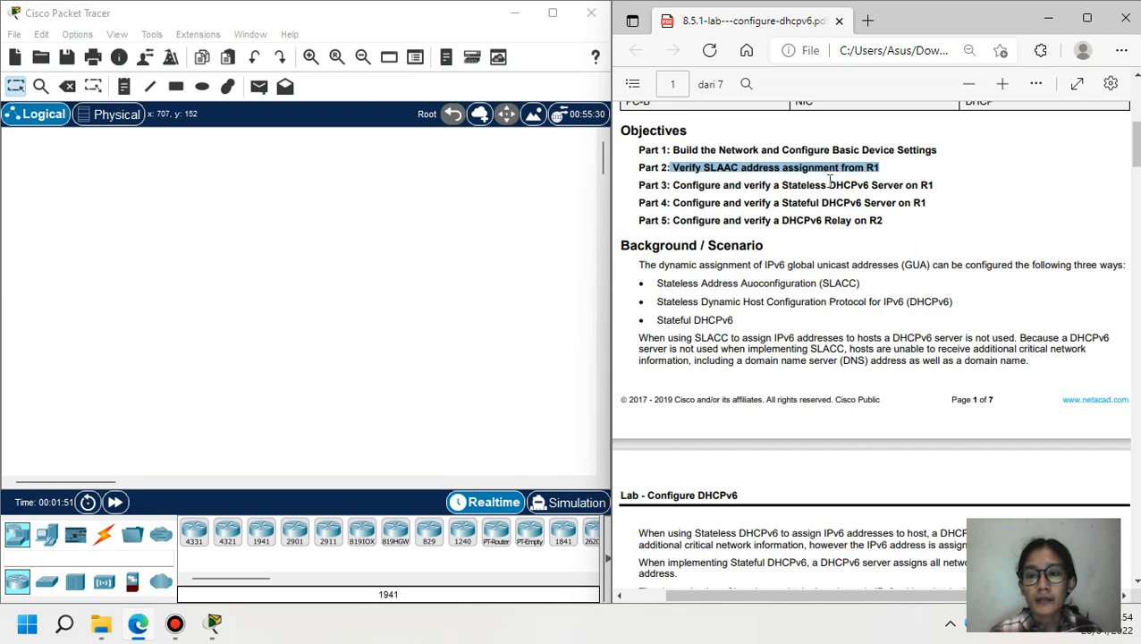
pyautogui.moveTo(672, 185); pyautogui.dragTo(906, 188)
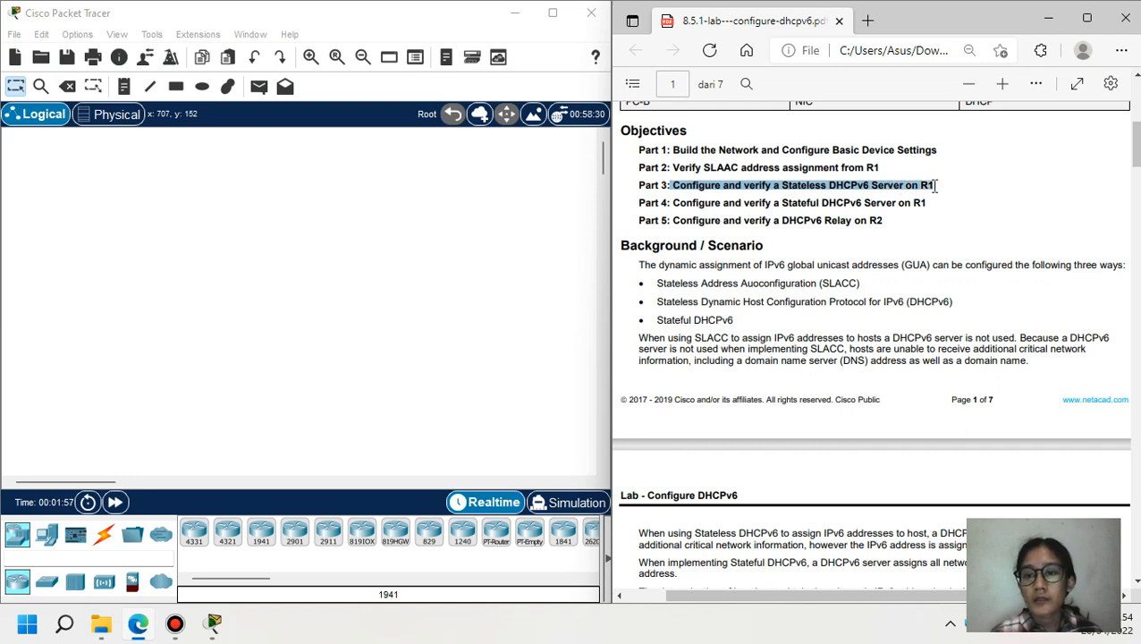
pyautogui.moveTo(935, 185); pyautogui.dragTo(935, 185)
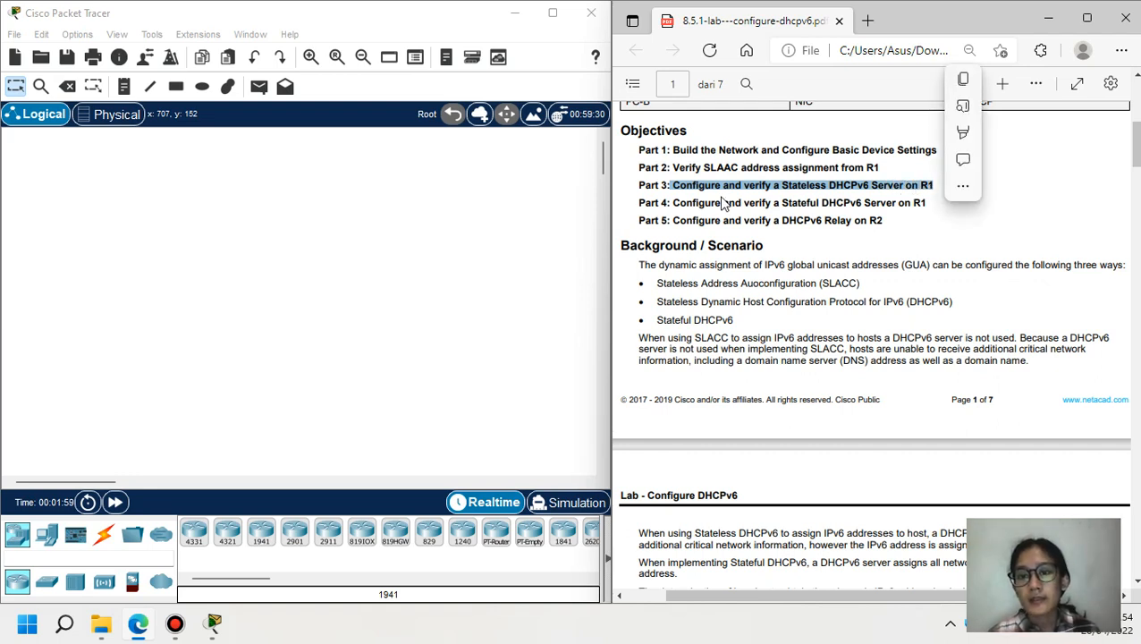
pyautogui.moveTo(674, 202); pyautogui.dragTo(926, 206)
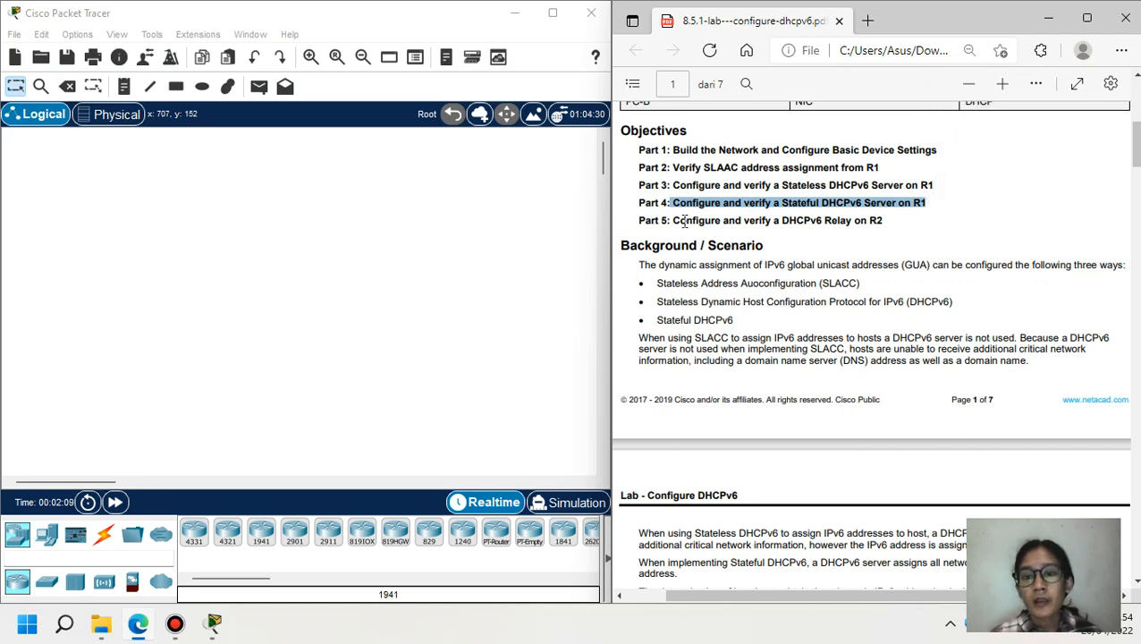
pyautogui.moveTo(677, 224); pyautogui.dragTo(862, 224)
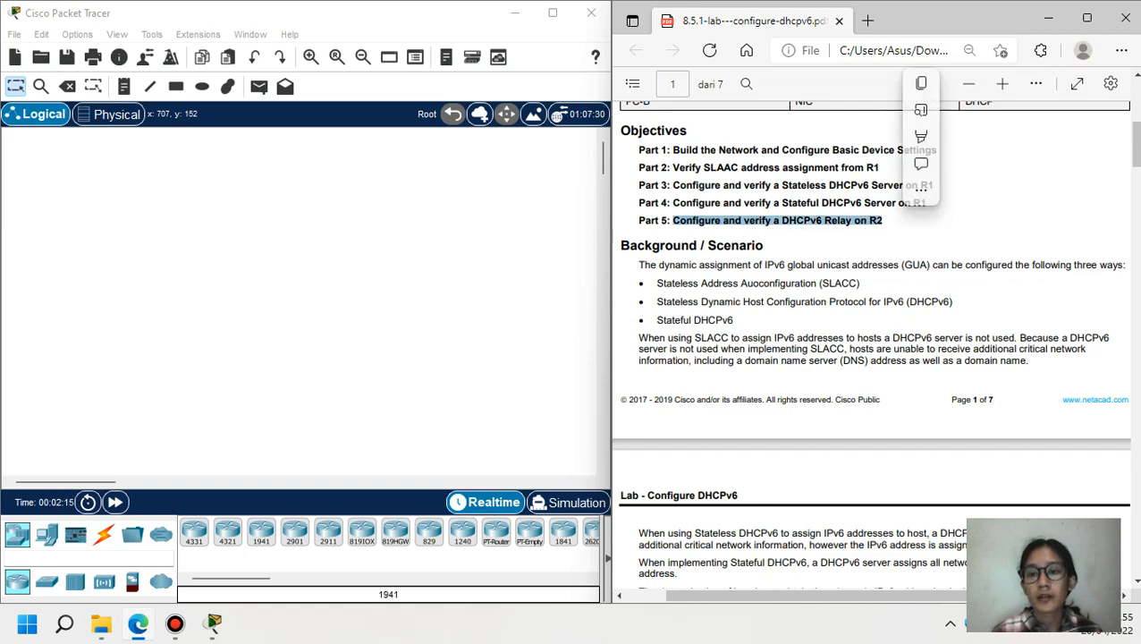
# - Scroll to Required Resources and highlight the '2 Routers (Cisco 4221)' line
pyautogui.scroll(-4, 1137, 152)
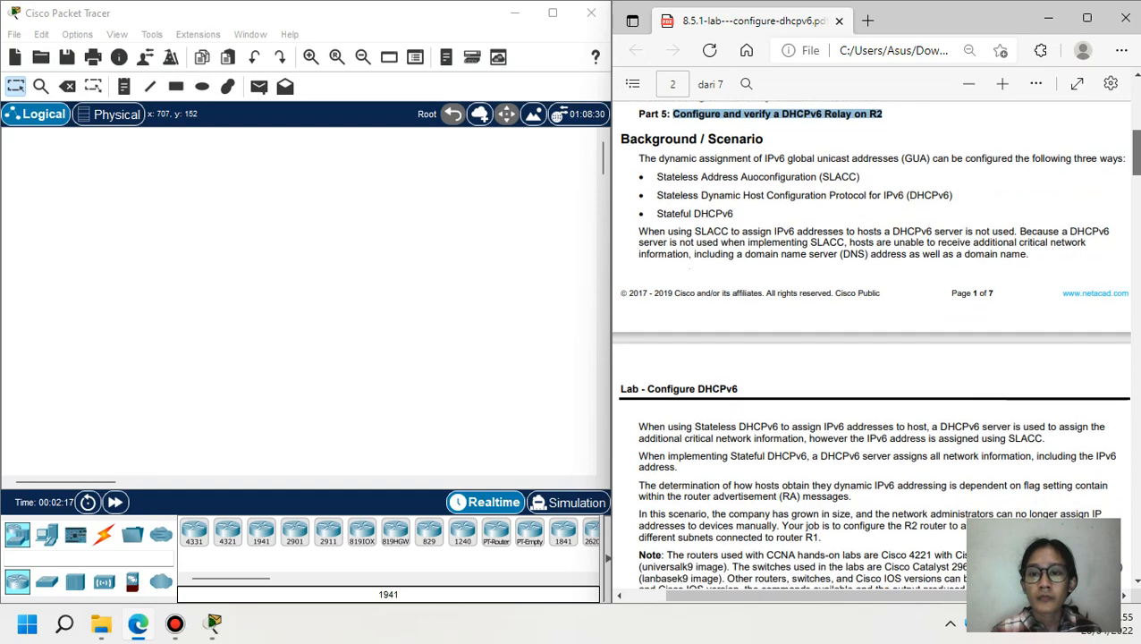
pyautogui.scroll(-7, 874, 358)
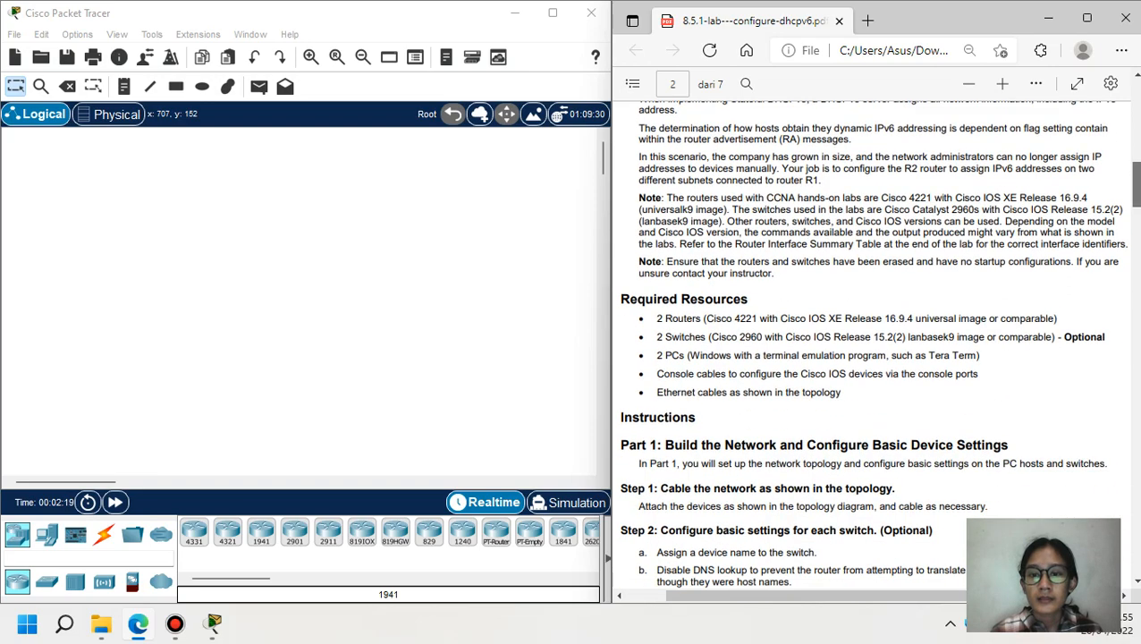
pyautogui.moveTo(1138, 188); pyautogui.dragTo(1138, 190)
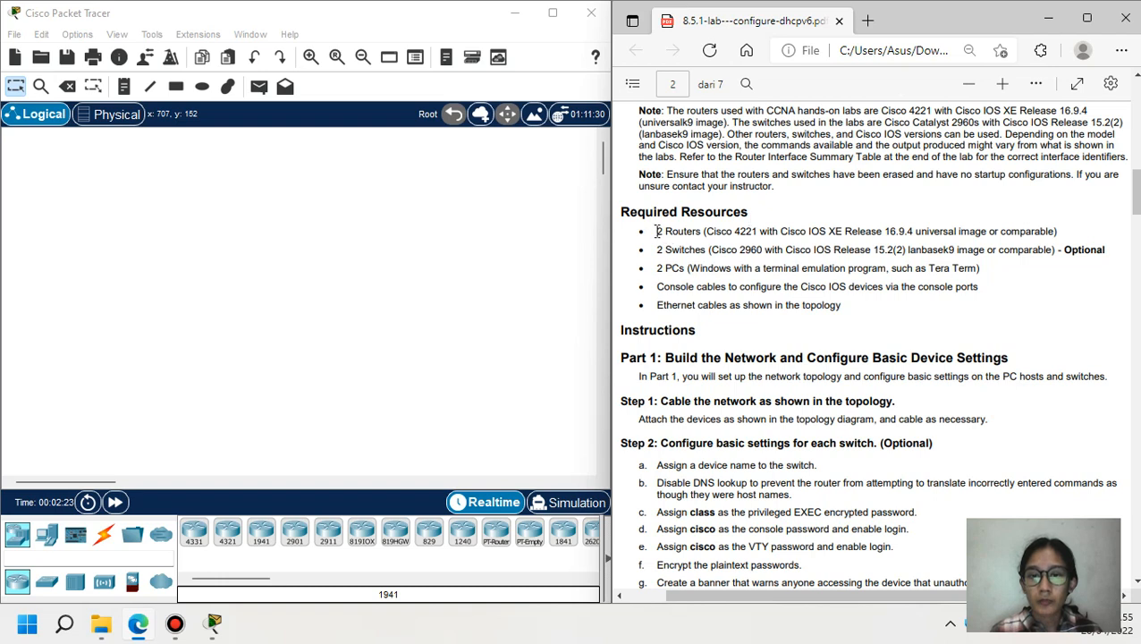
pyautogui.moveTo(667, 231); pyautogui.dragTo(766, 232)
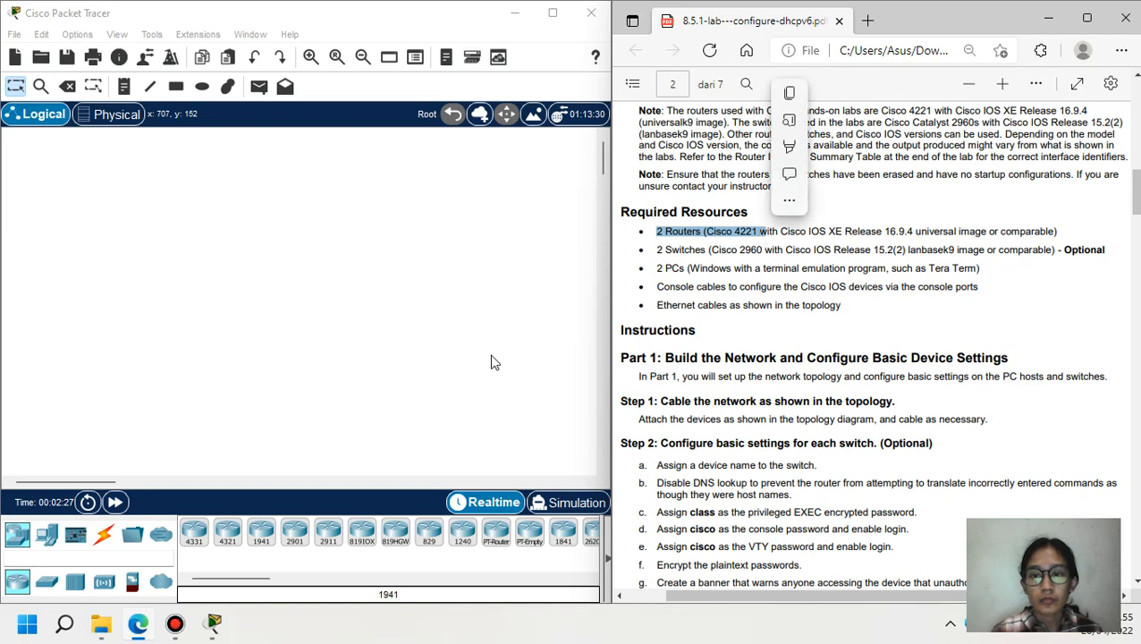
# - Place two 4321 routers side by side on the canvas
pyautogui.click(228, 543)
pyautogui.click(219, 292)
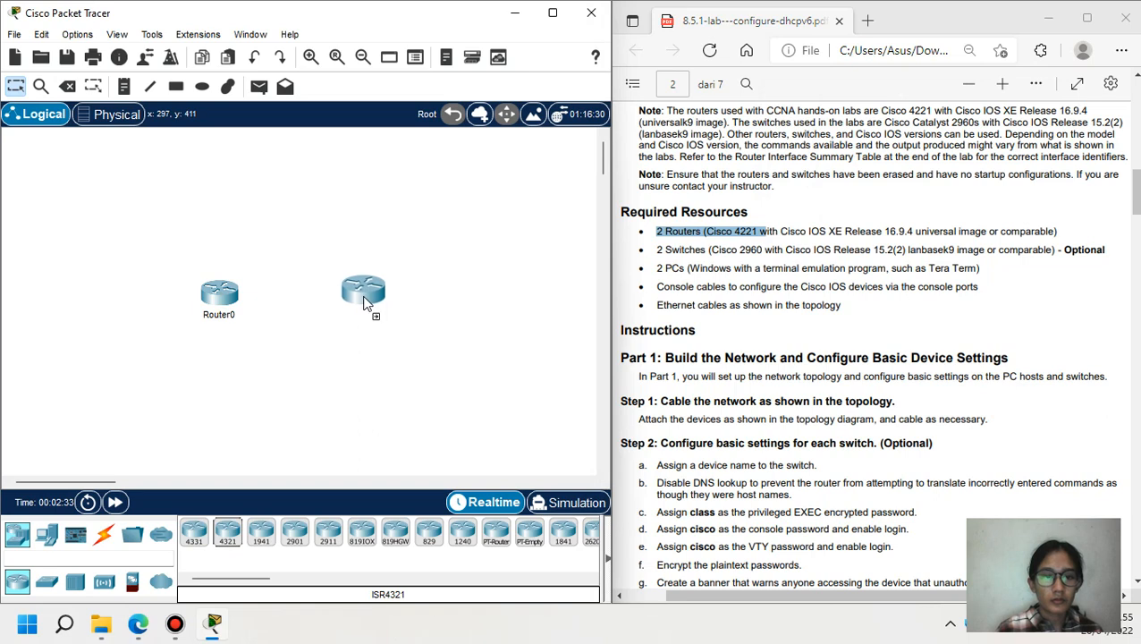
pyautogui.click(365, 297)
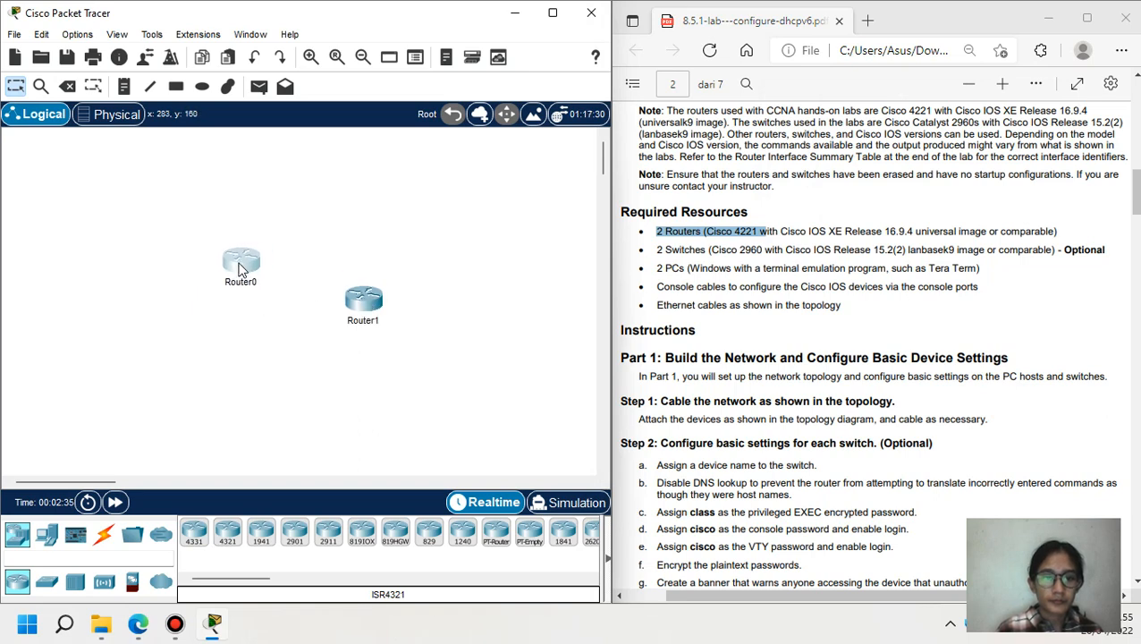
pyautogui.moveTo(381, 307); pyautogui.dragTo(397, 269)
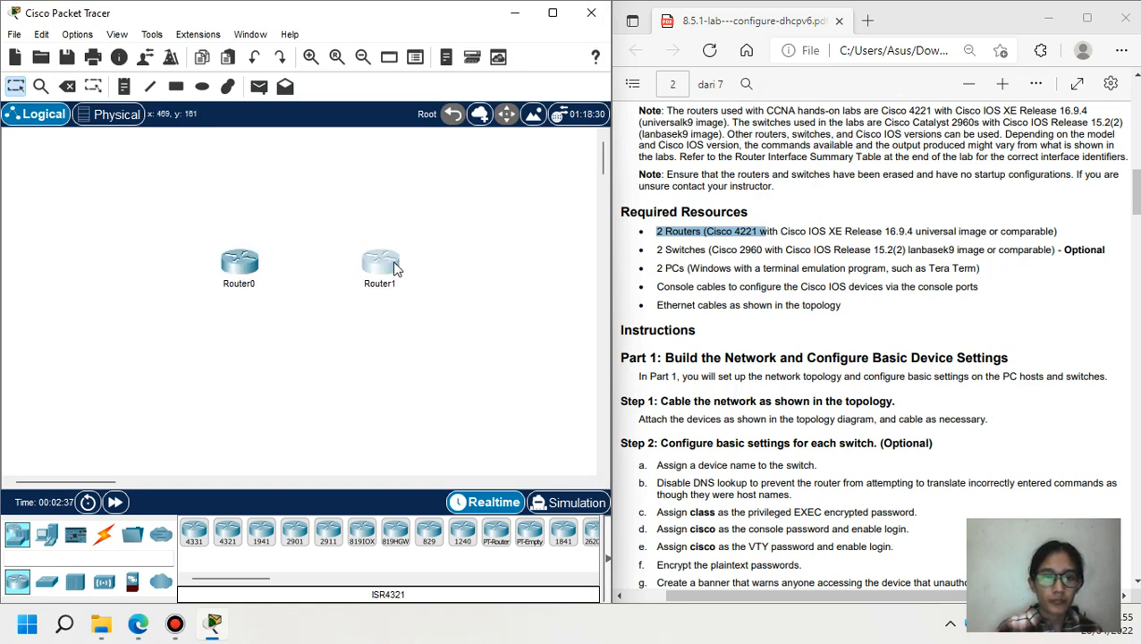
# - Rename the routers R1 and R2, then highlight the '2 Switches (Cisco 2960)' line
pyautogui.click(246, 286)
pyautogui.write('R1')
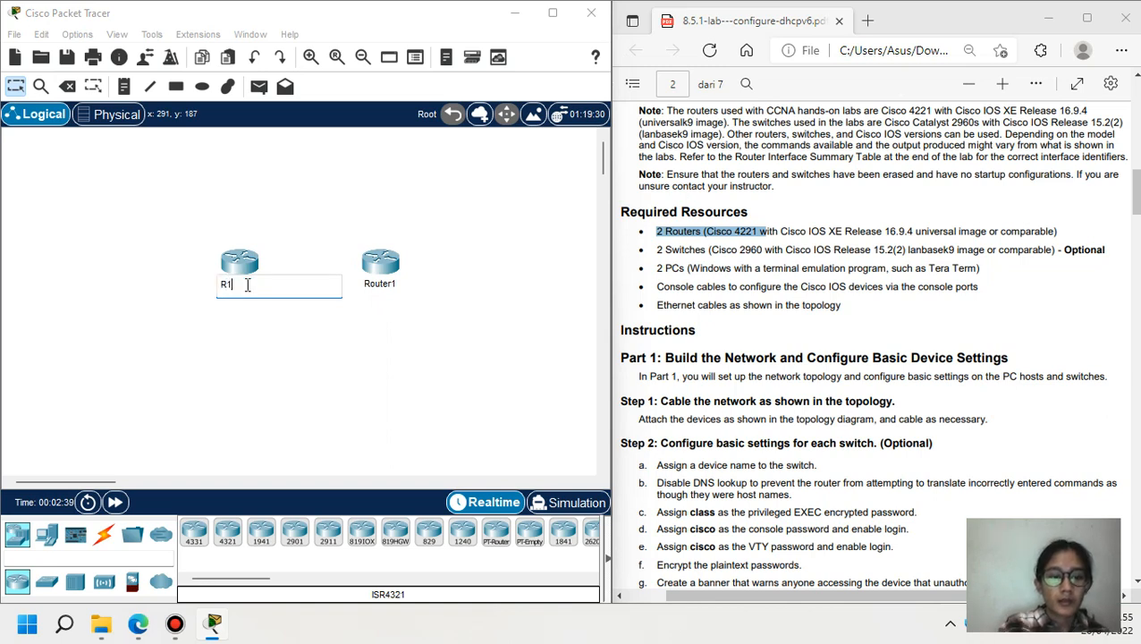
pyautogui.click(387, 283)
pyautogui.write('R')
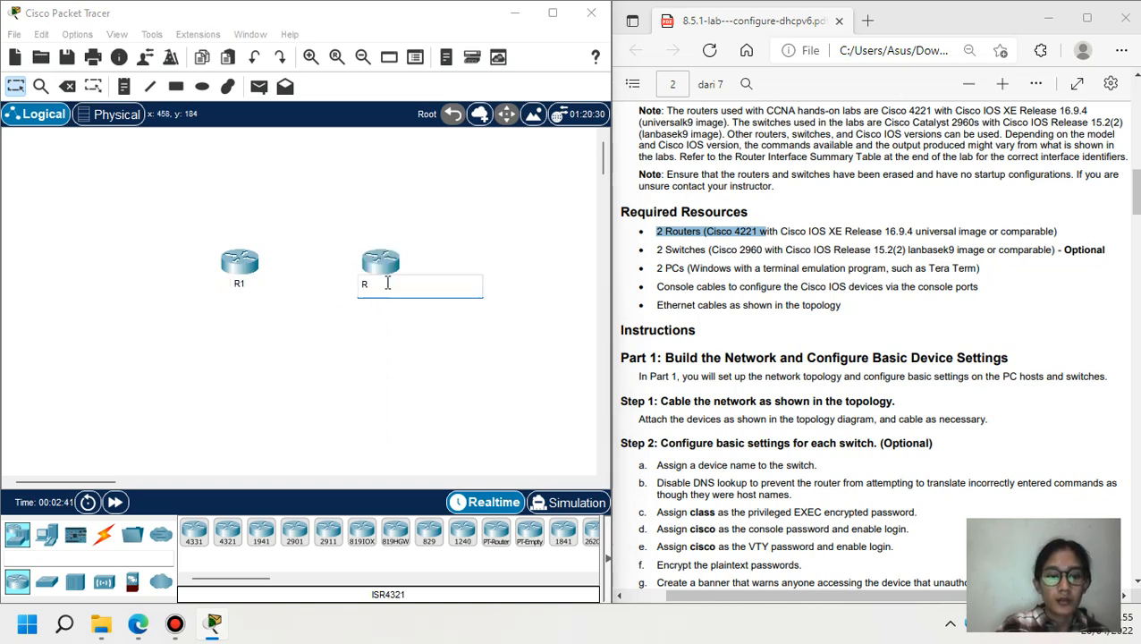
pyautogui.write('2')
pyautogui.click(435, 353)
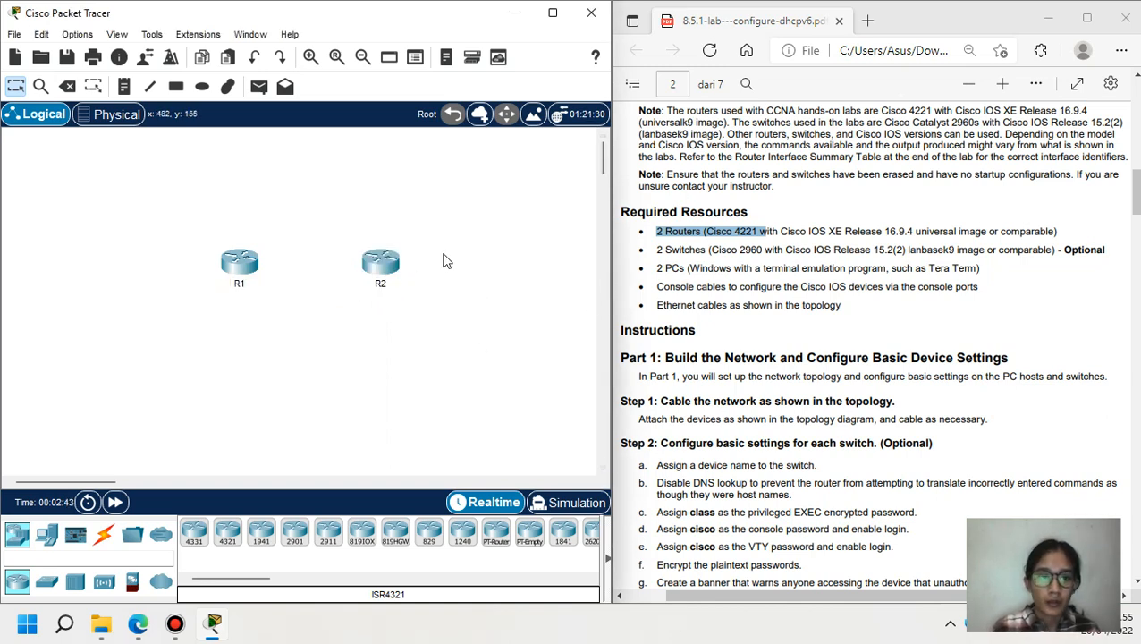
pyautogui.moveTo(654, 251); pyautogui.dragTo(757, 254)
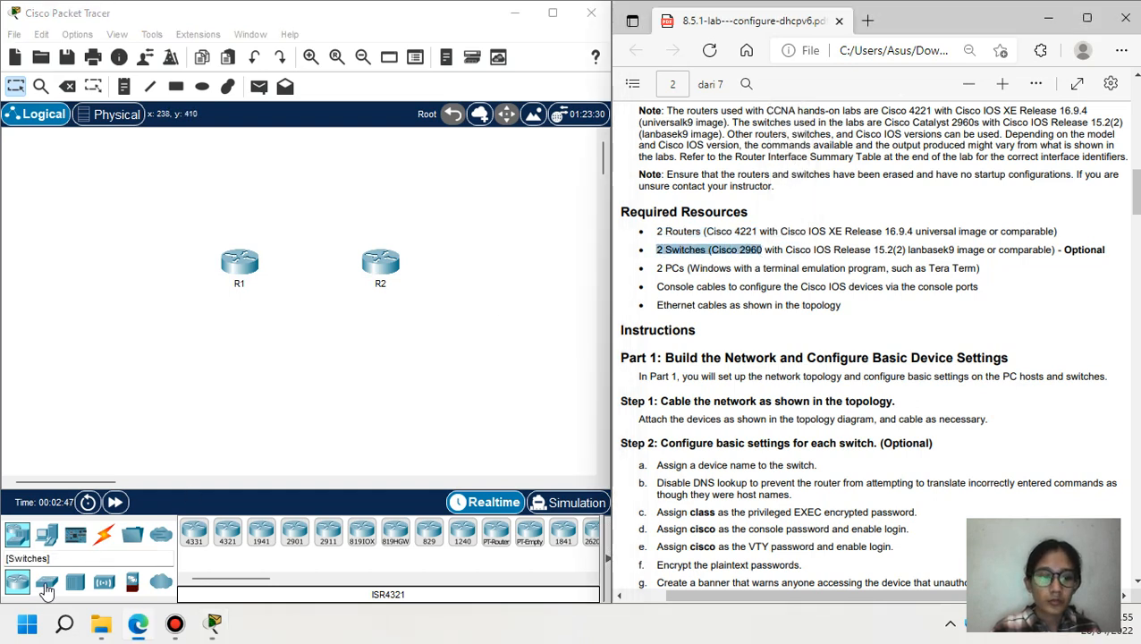
# - Place two 2960 switches, one left of R1 and one right of R2
pyautogui.click(47, 581)
pyautogui.click(192, 534)
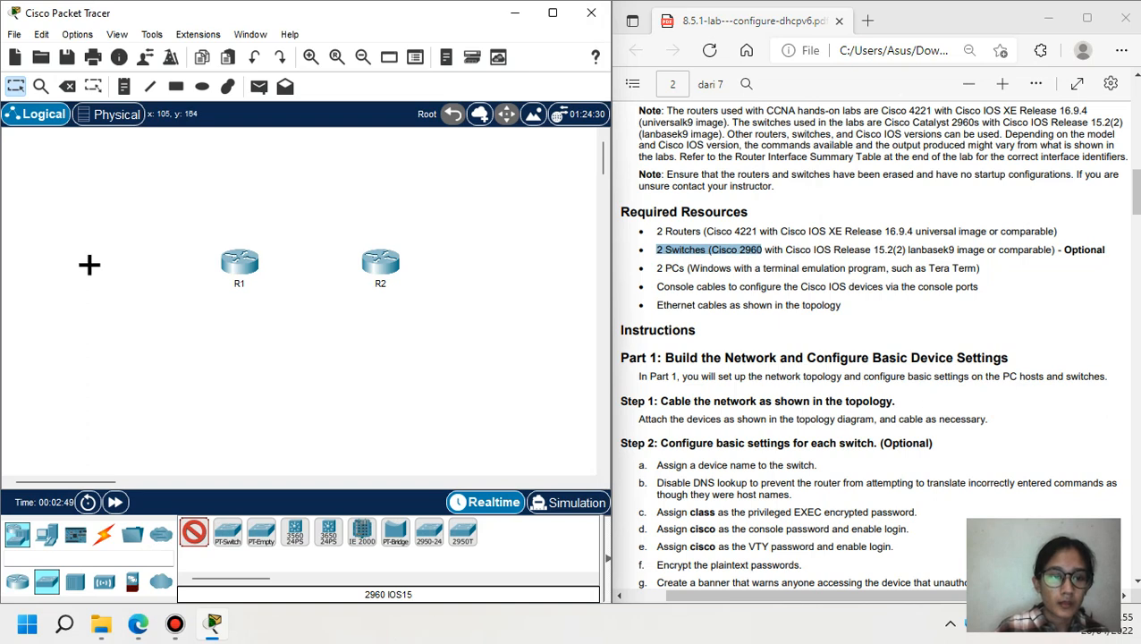
pyautogui.click(89, 259)
pyautogui.click(195, 532)
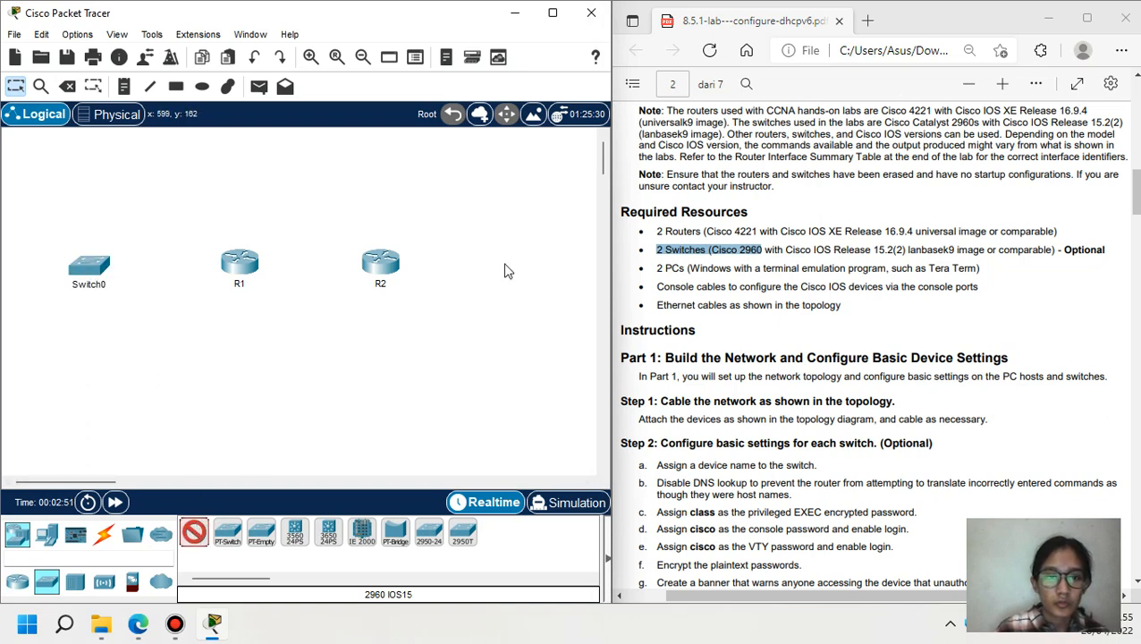
pyautogui.click(502, 264)
pyautogui.moveTo(94, 477)
pyautogui.mouseDown()
pyautogui.moveTo(112, 480)
pyautogui.moveTo(100, 485)
pyautogui.mouseUp()
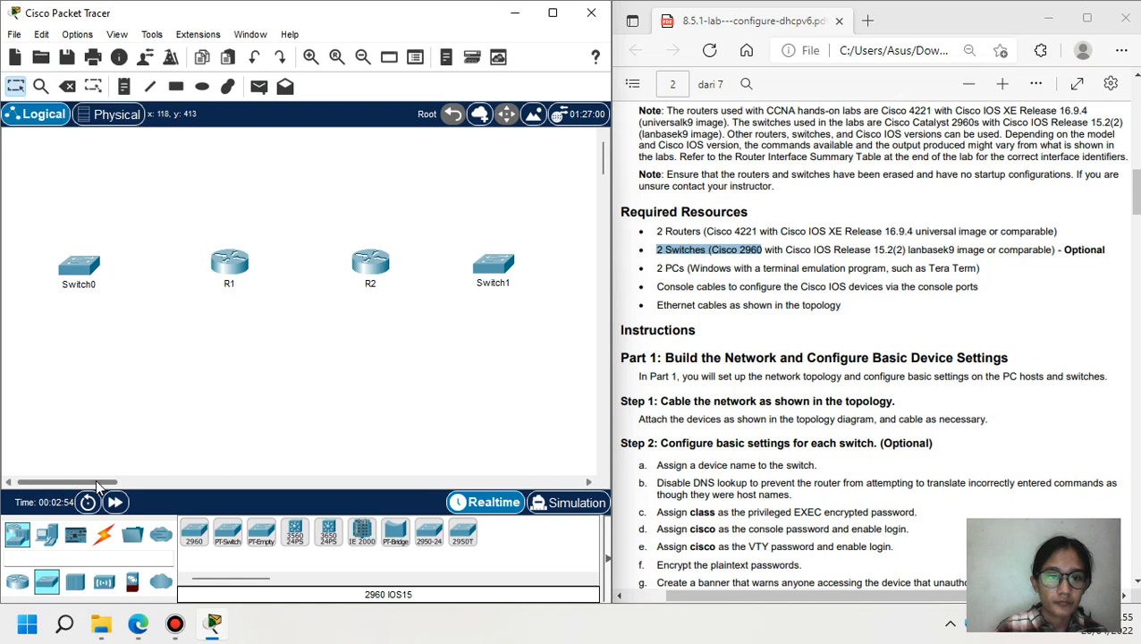
# - Rename the switches S1 and S2, then highlight the '2 PCs' resource line
pyautogui.click(89, 282)
pyautogui.write('S1')
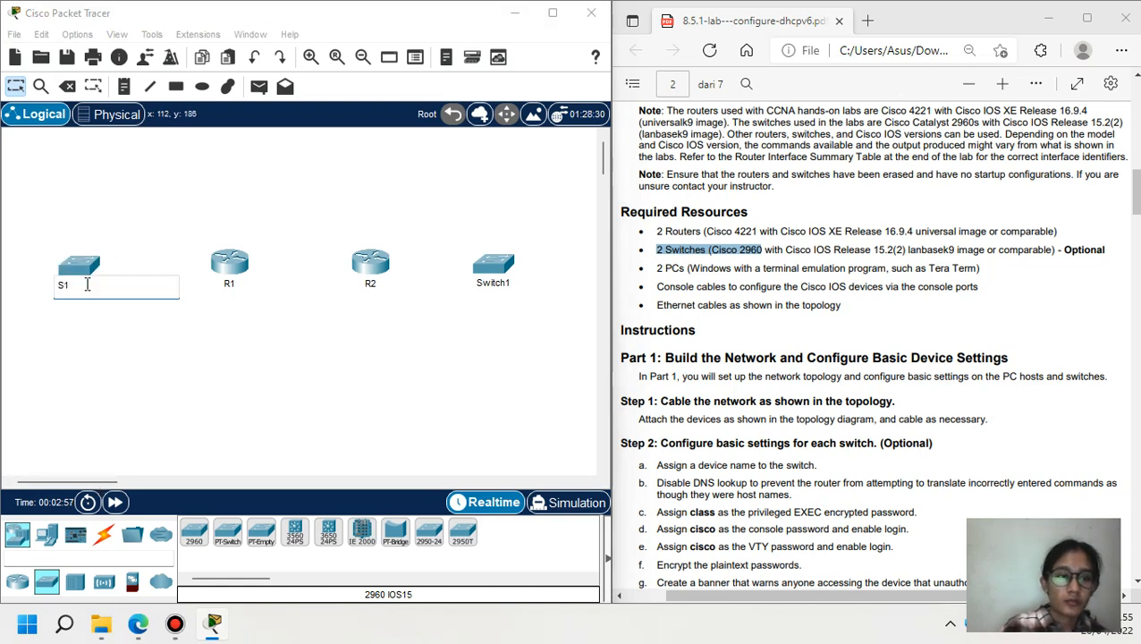
pyautogui.click(496, 283)
pyautogui.write('S2')
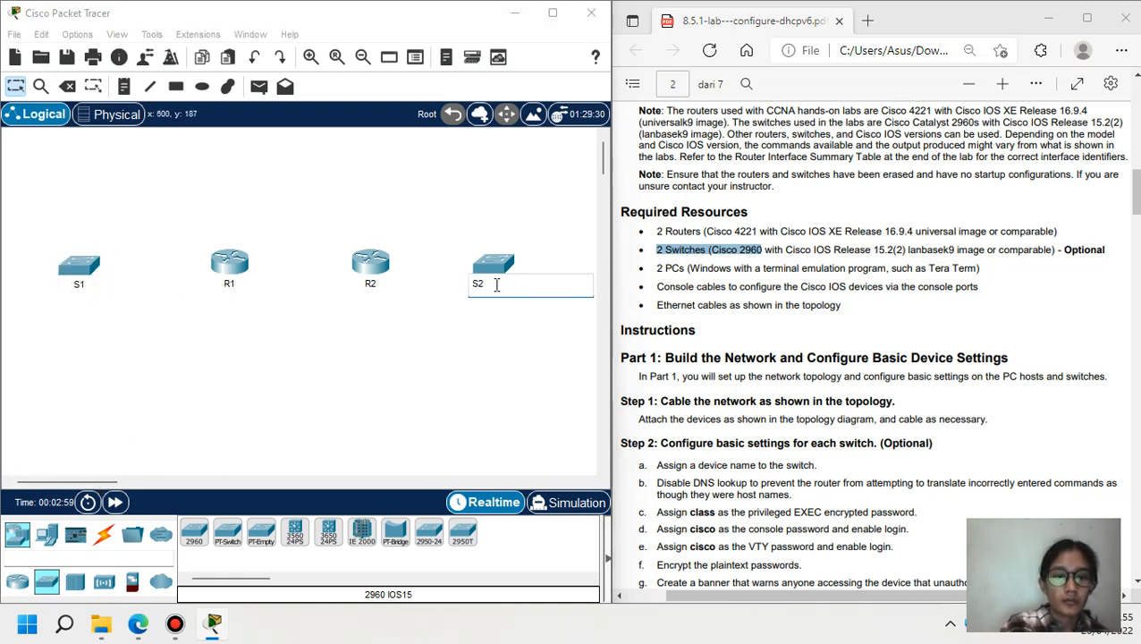
pyautogui.click(367, 377)
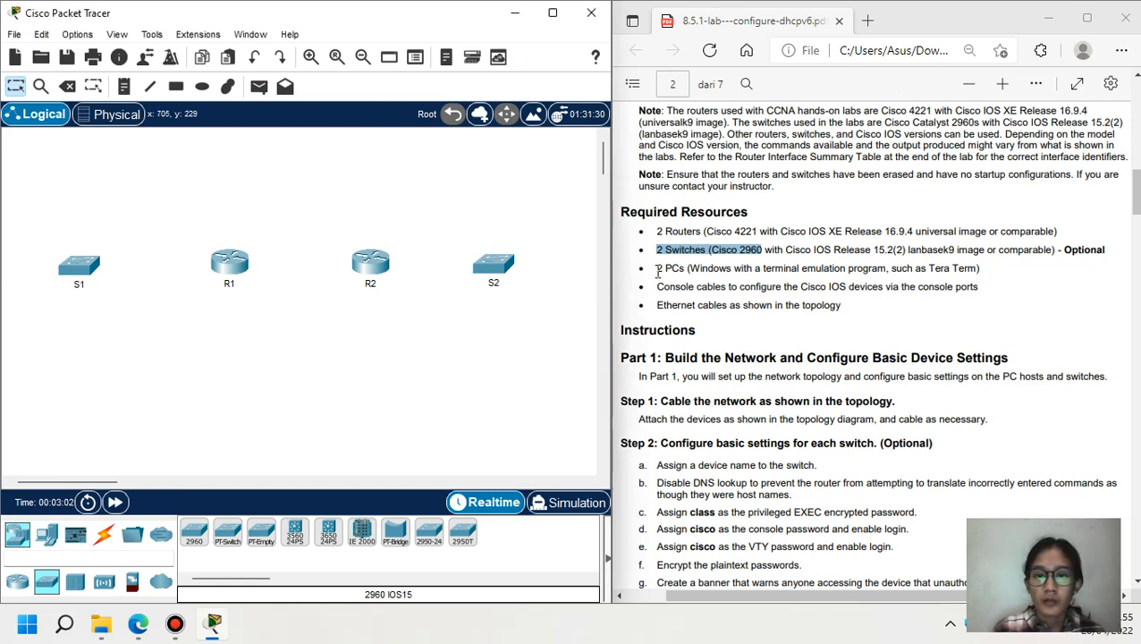
pyautogui.moveTo(656, 270); pyautogui.dragTo(702, 270)
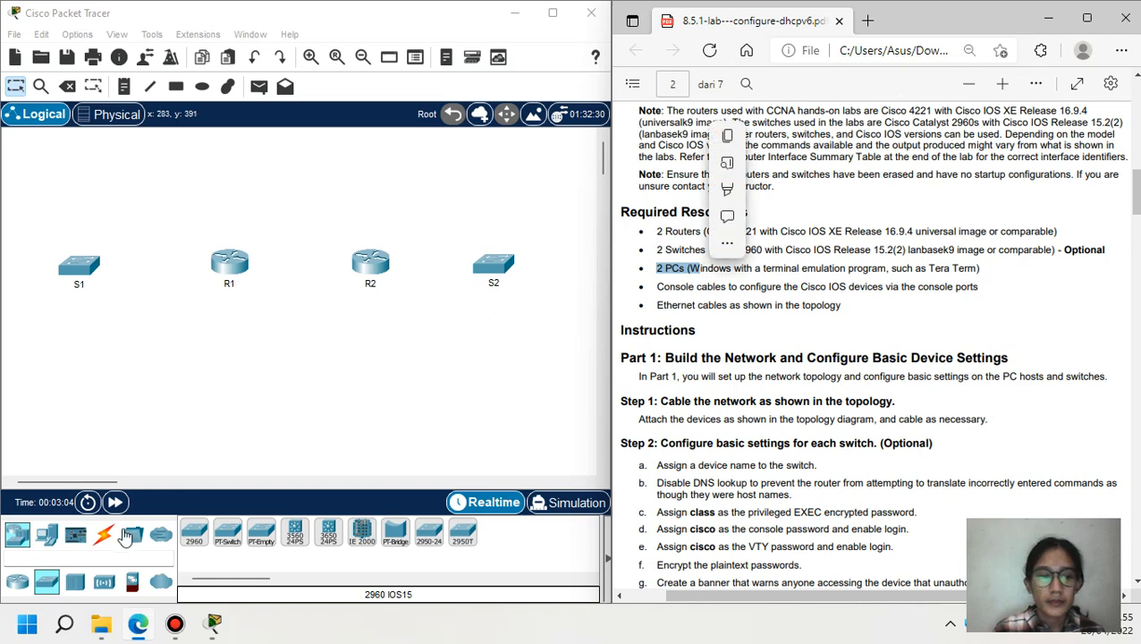
pyautogui.click(46, 534)
pyautogui.click(194, 532)
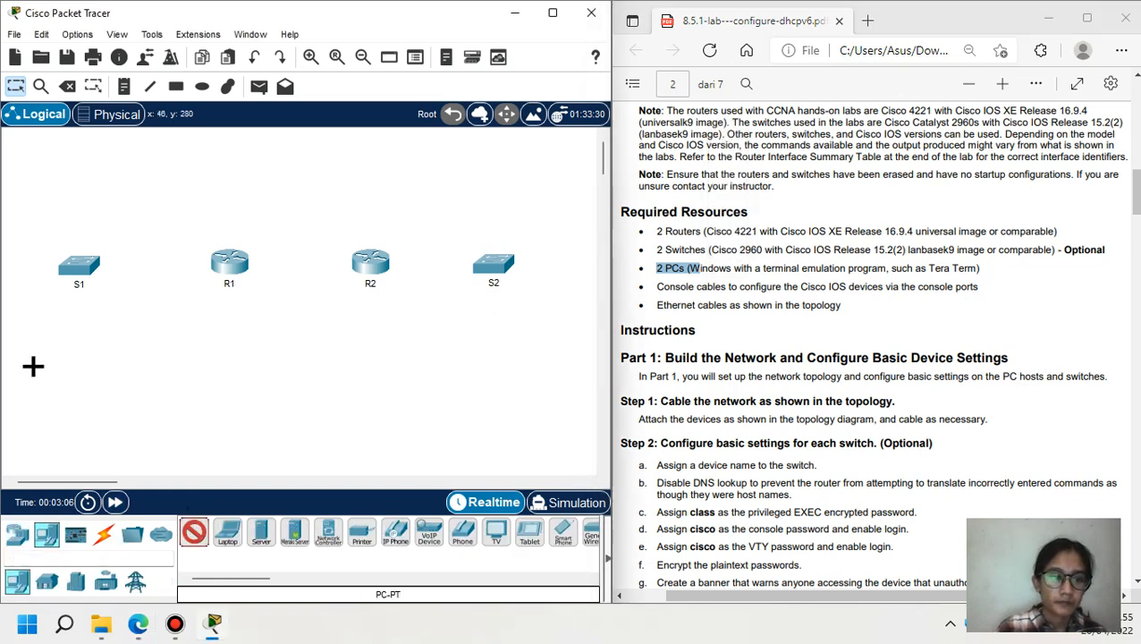
pyautogui.click(33, 366)
pyautogui.moveTo(67, 285); pyautogui.dragTo(81, 284)
pyautogui.click(193, 535)
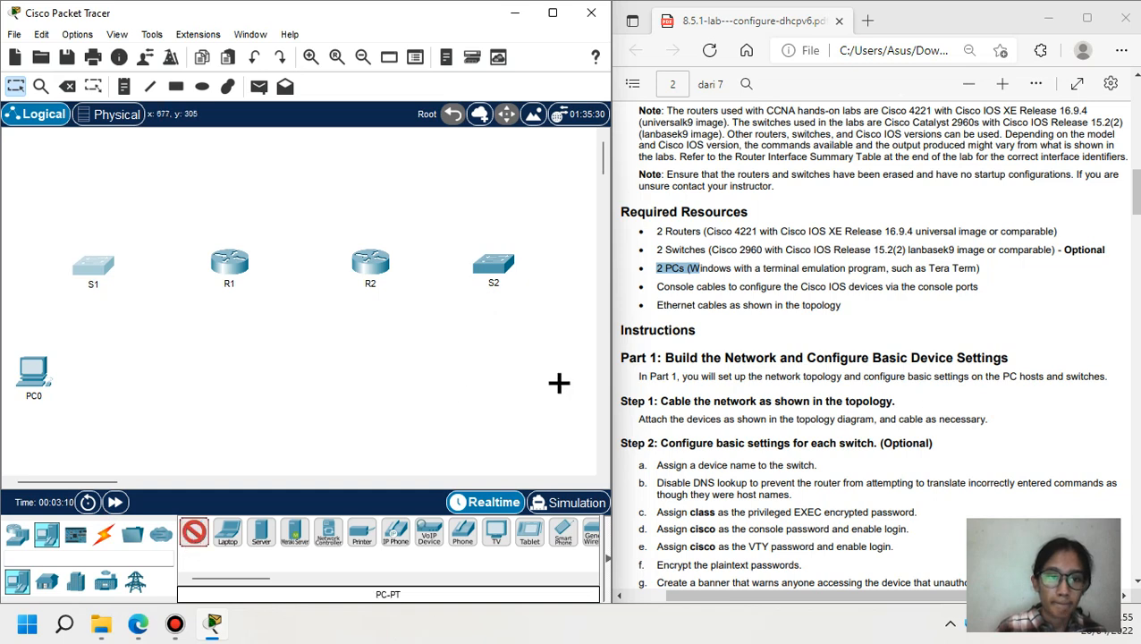
pyautogui.click(553, 382)
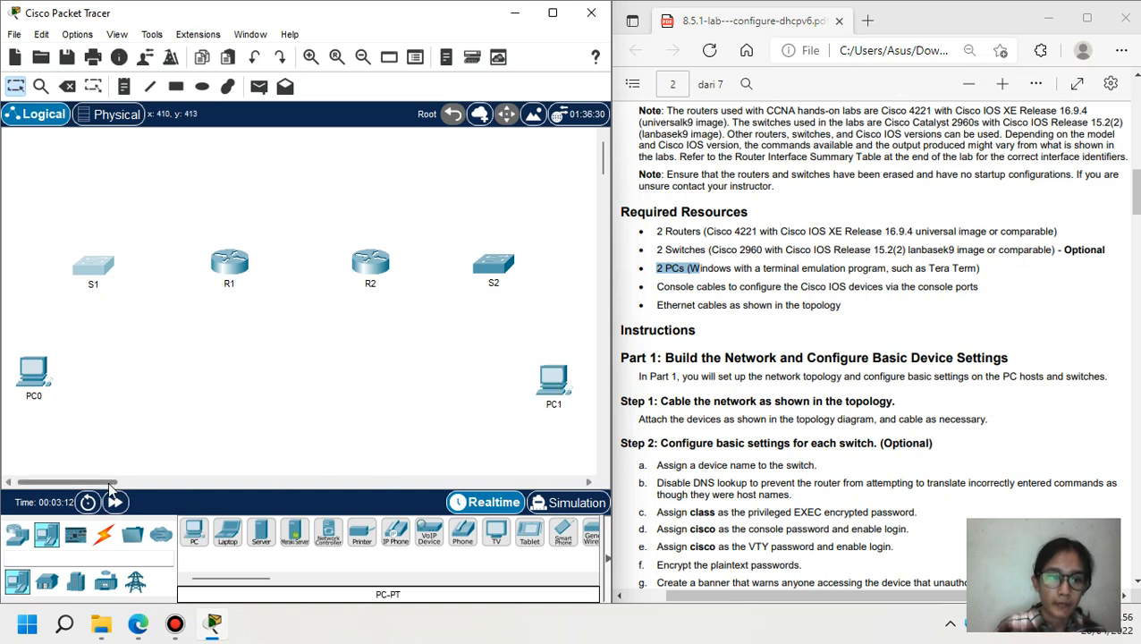
pyautogui.moveTo(109, 482); pyautogui.dragTo(106, 482)
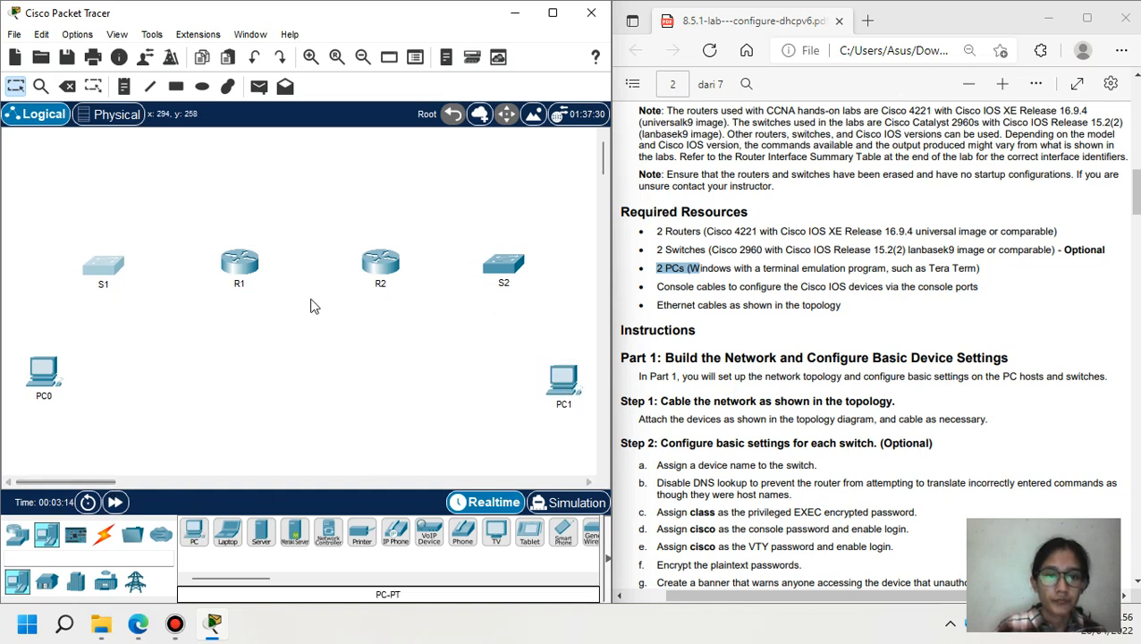
pyautogui.moveTo(657, 287); pyautogui.dragTo(793, 289)
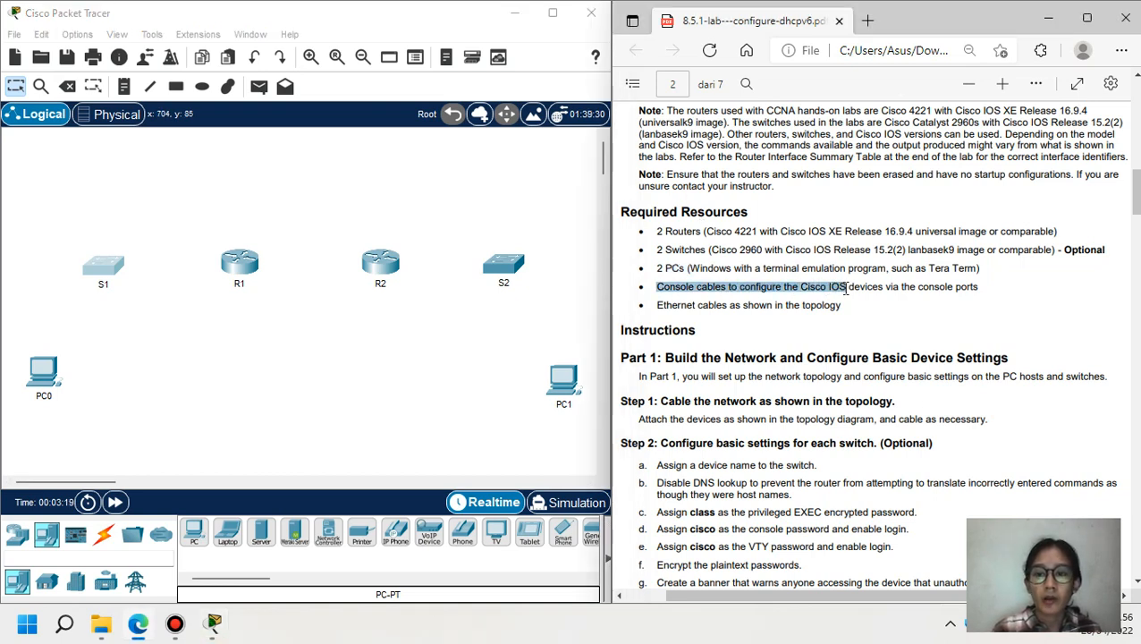
# - Connect R1 Gig0/0/0 to R2 Gig0/0/0 with a copper straight-through cable
pyautogui.click(103, 534)
pyautogui.click(260, 535)
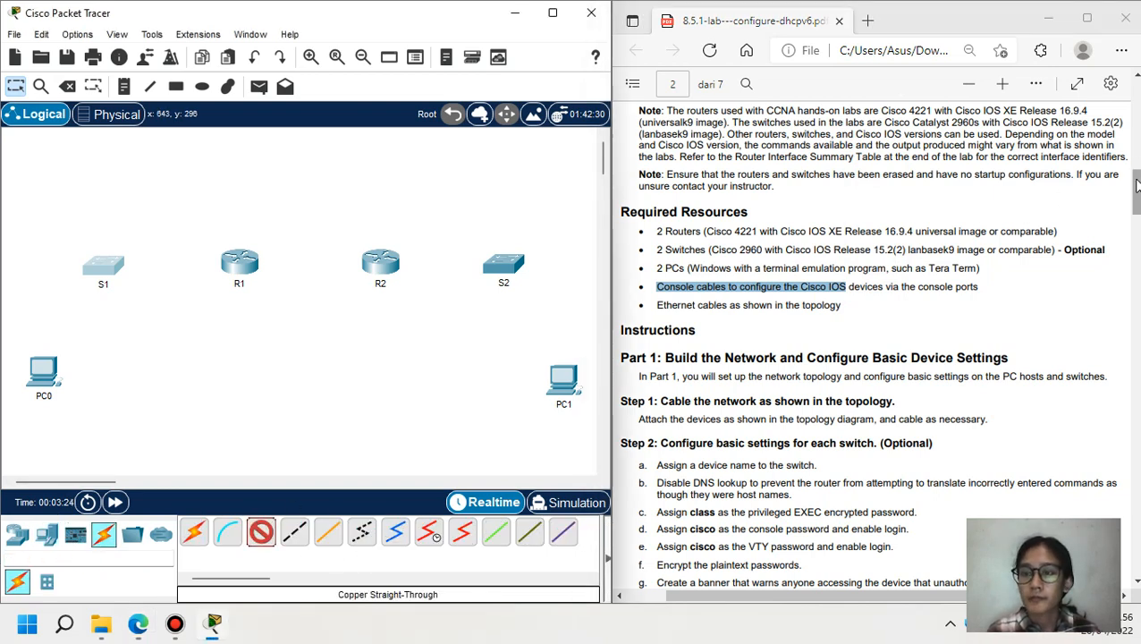
pyautogui.moveTo(1136, 184); pyautogui.dragTo(1136, 103)
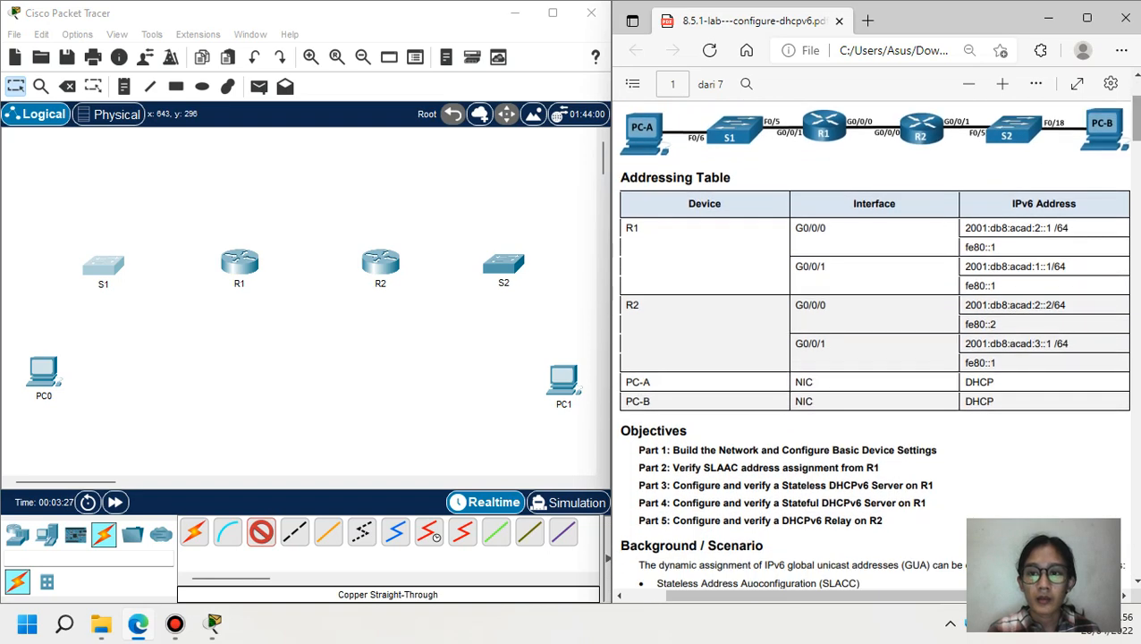
pyautogui.click(241, 259)
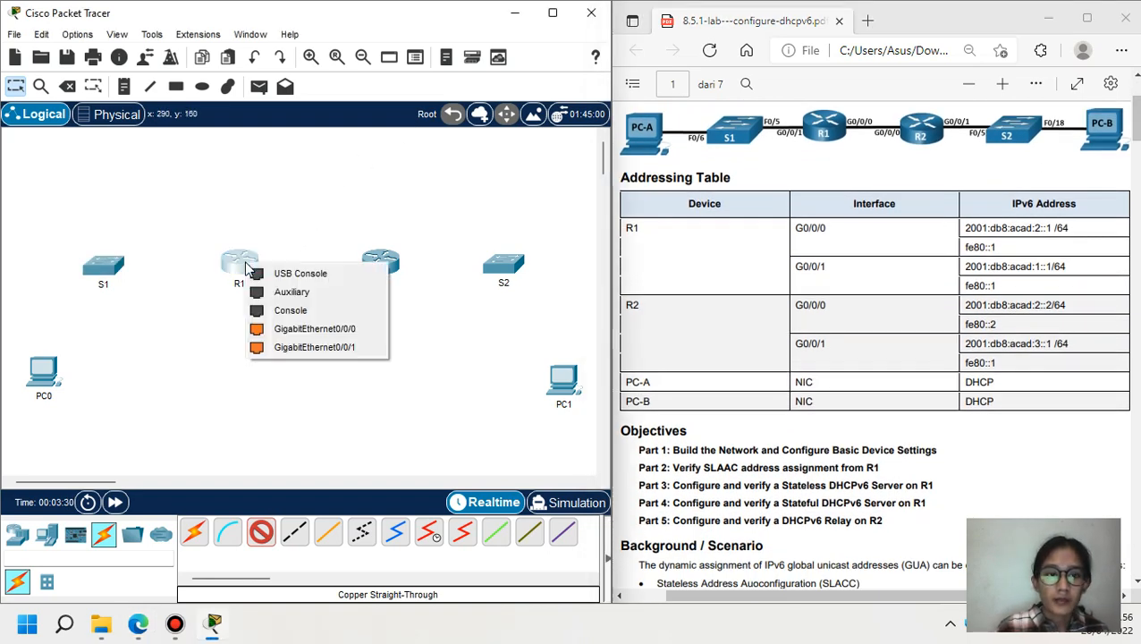
pyautogui.click(308, 331)
pyautogui.click(383, 261)
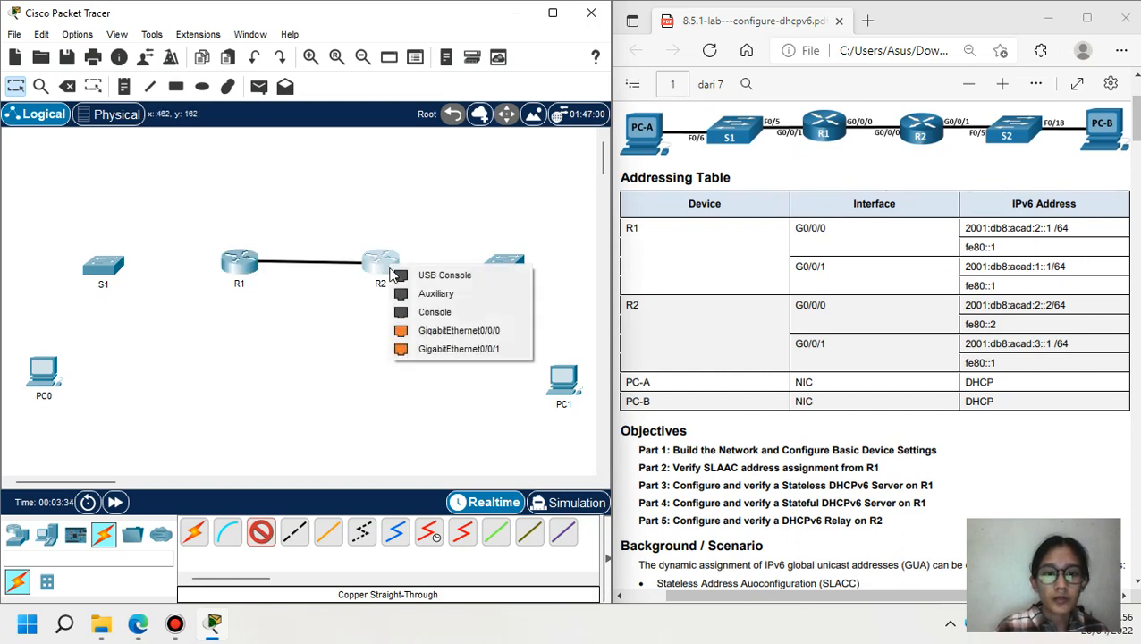
pyautogui.click(407, 331)
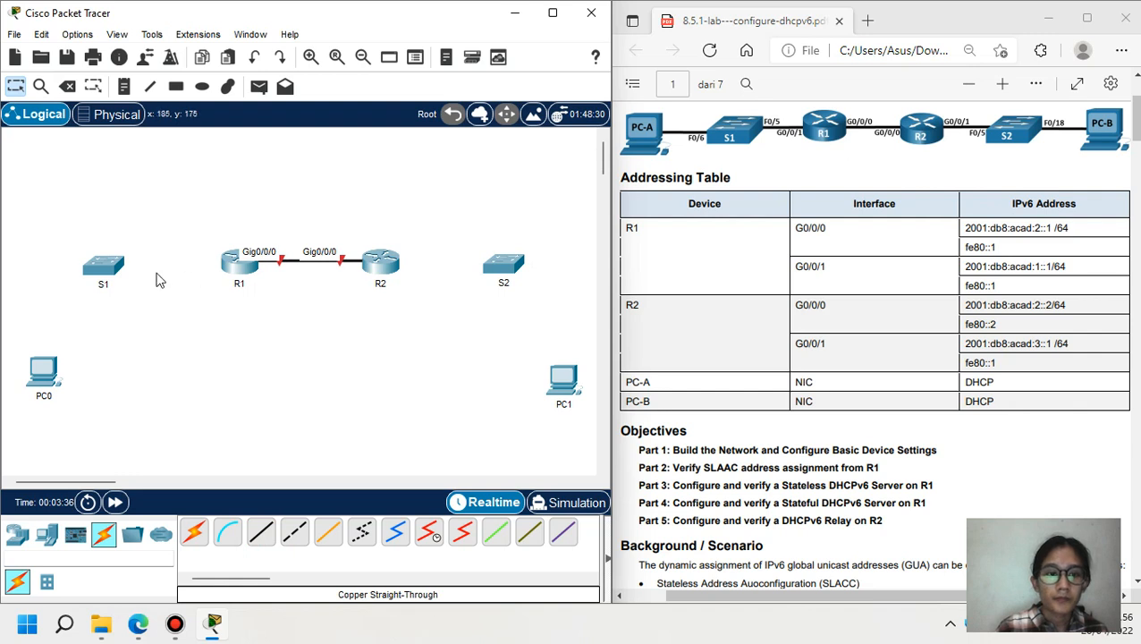
# - Cable R1 Gig0/0/1 to S1 Fa0/5 and tidy the positions of S1 and R2
pyautogui.click(261, 533)
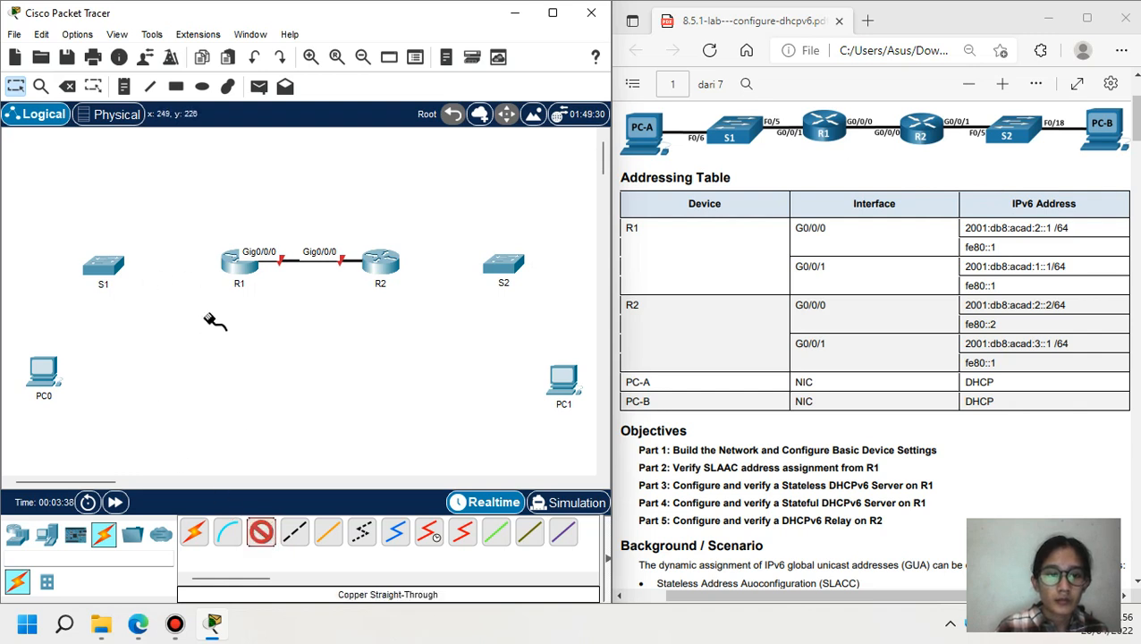
pyautogui.click(239, 266)
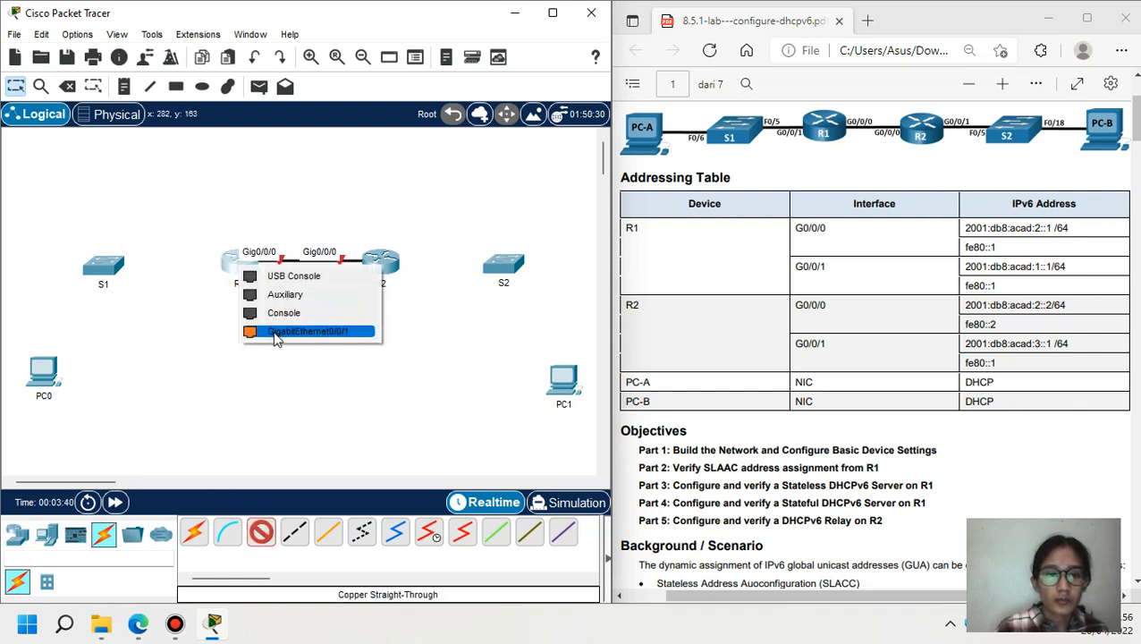
pyautogui.click(276, 331)
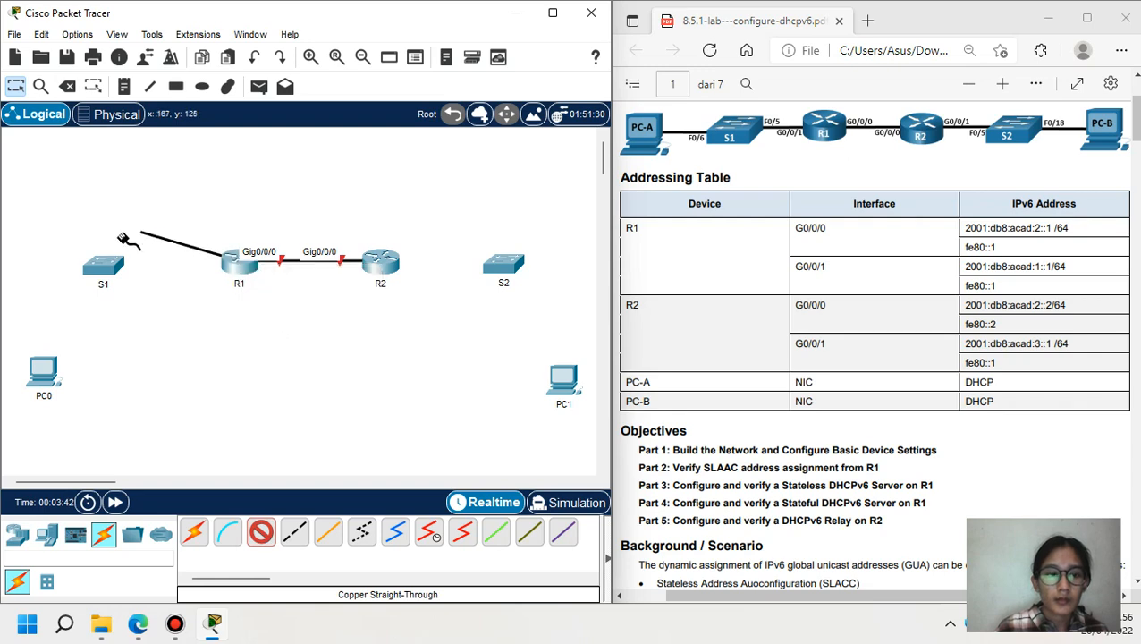
pyautogui.click(103, 265)
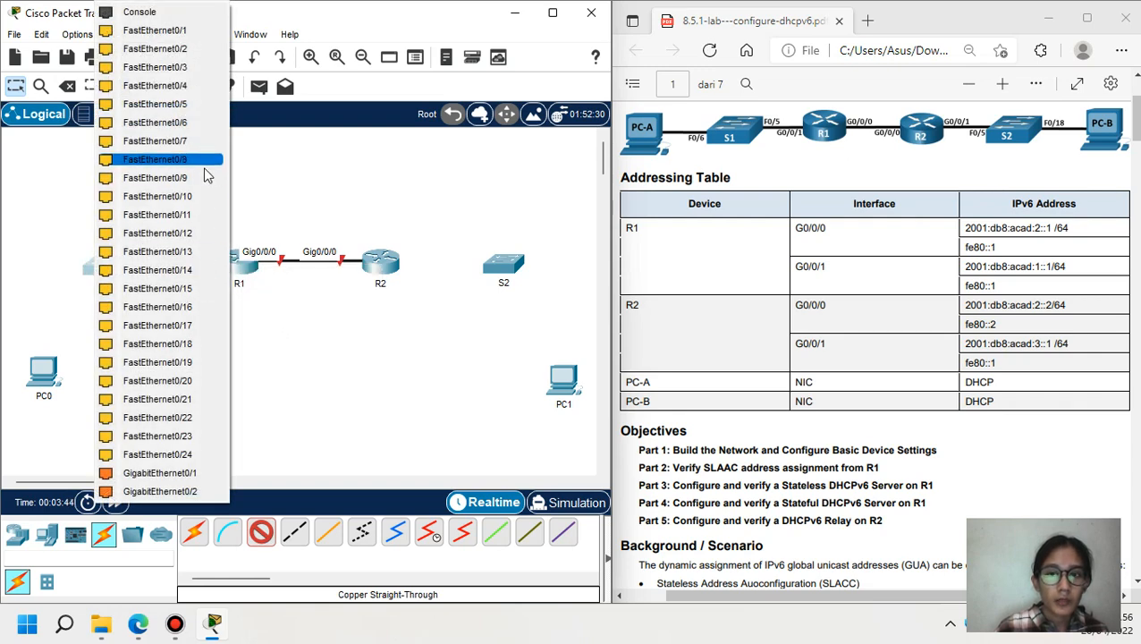
pyautogui.click(195, 112)
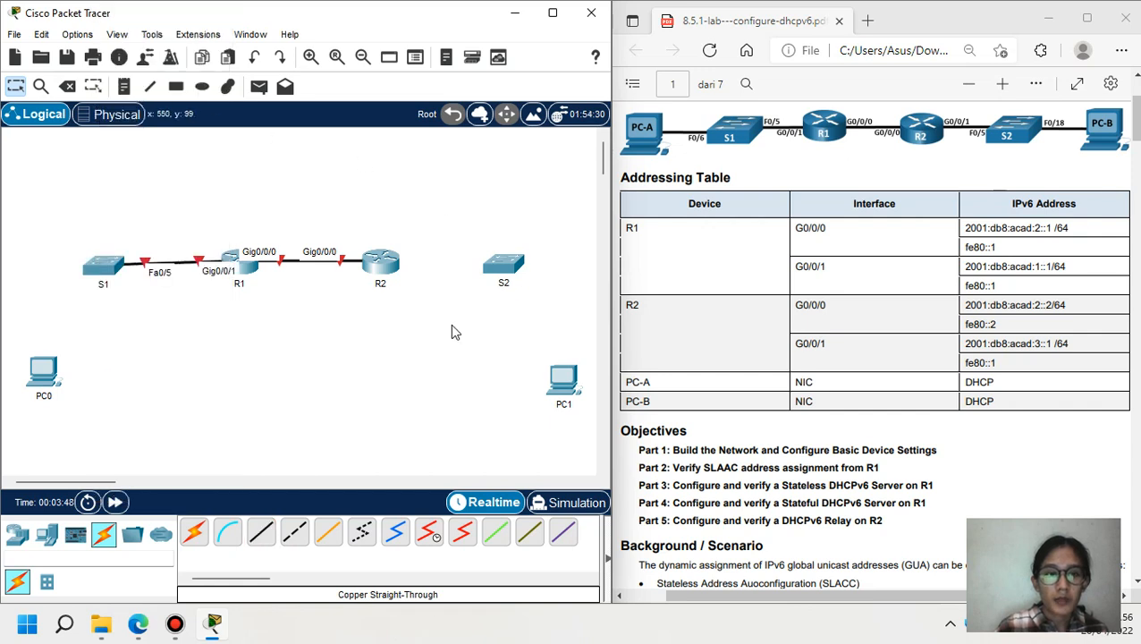
pyautogui.moveTo(103, 271); pyautogui.dragTo(96, 267)
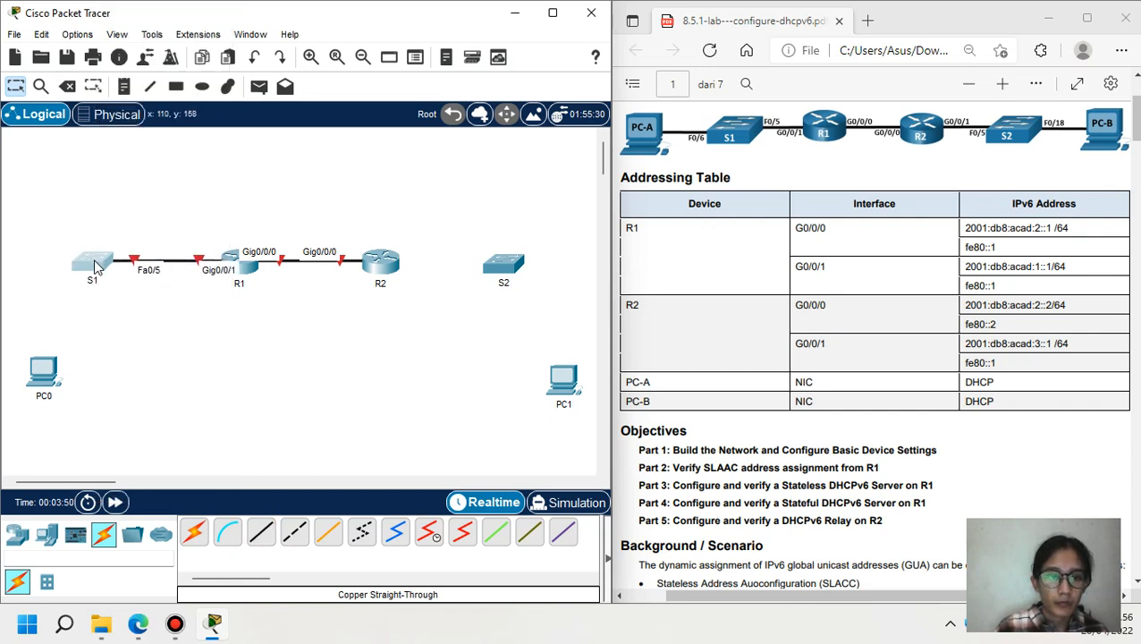
pyautogui.moveTo(373, 257); pyautogui.dragTo(379, 257)
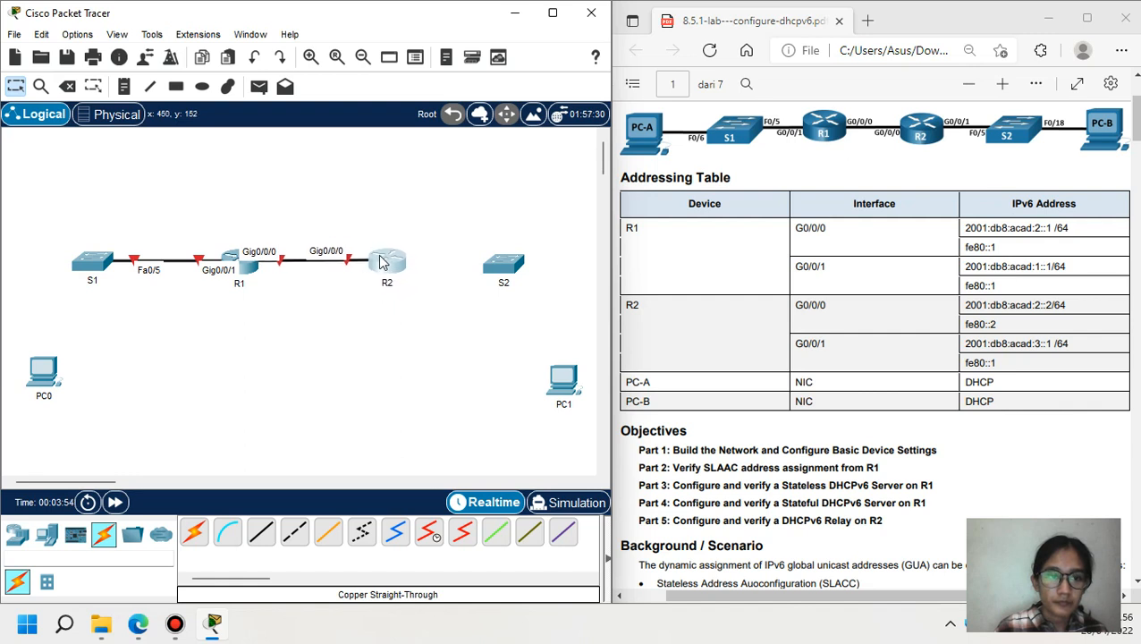
pyautogui.click(78, 264)
pyautogui.moveTo(77, 263); pyautogui.dragTo(100, 264)
# - Cable R2 Gig0/0/1 to S2 Fa0/5 with a copper straight-through cable
pyautogui.click(259, 534)
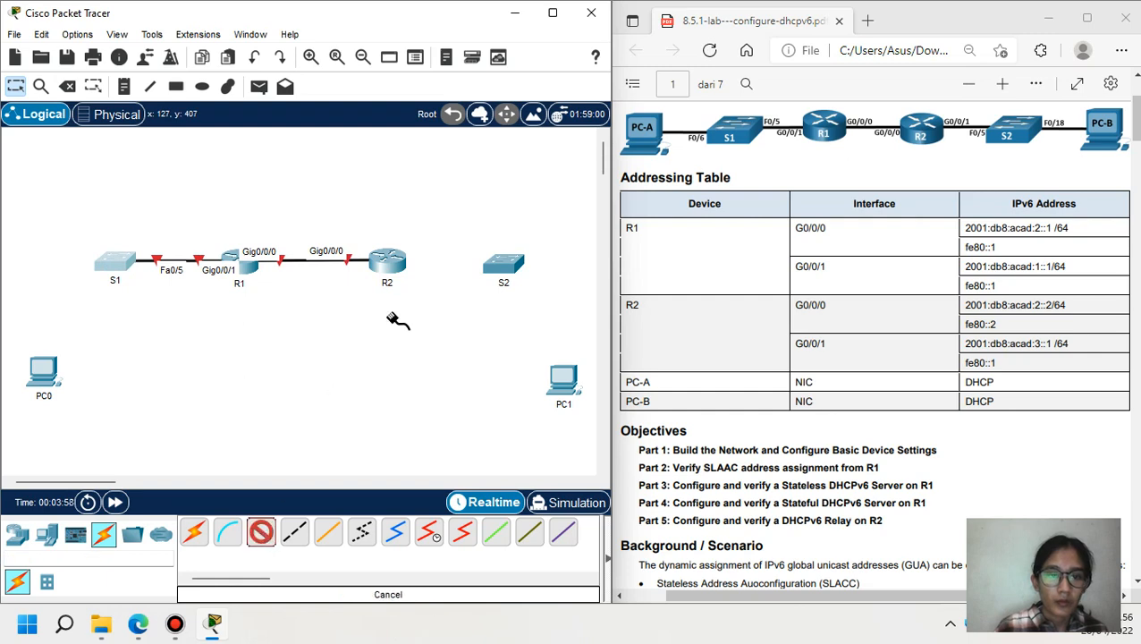
pyautogui.click(387, 258)
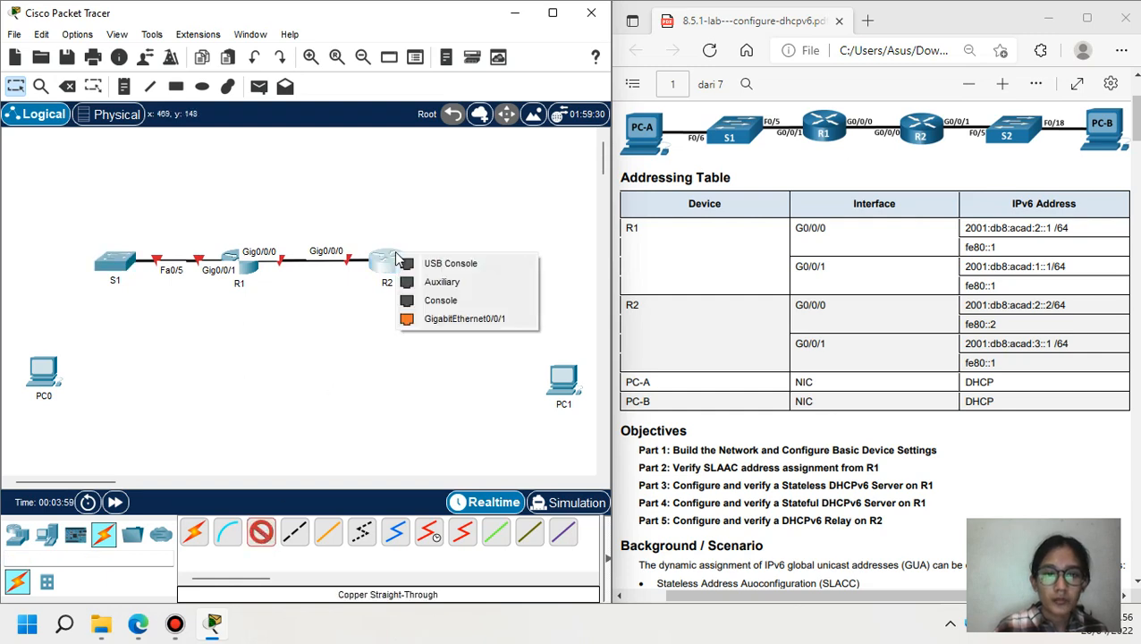
pyautogui.click(446, 320)
pyautogui.click(497, 263)
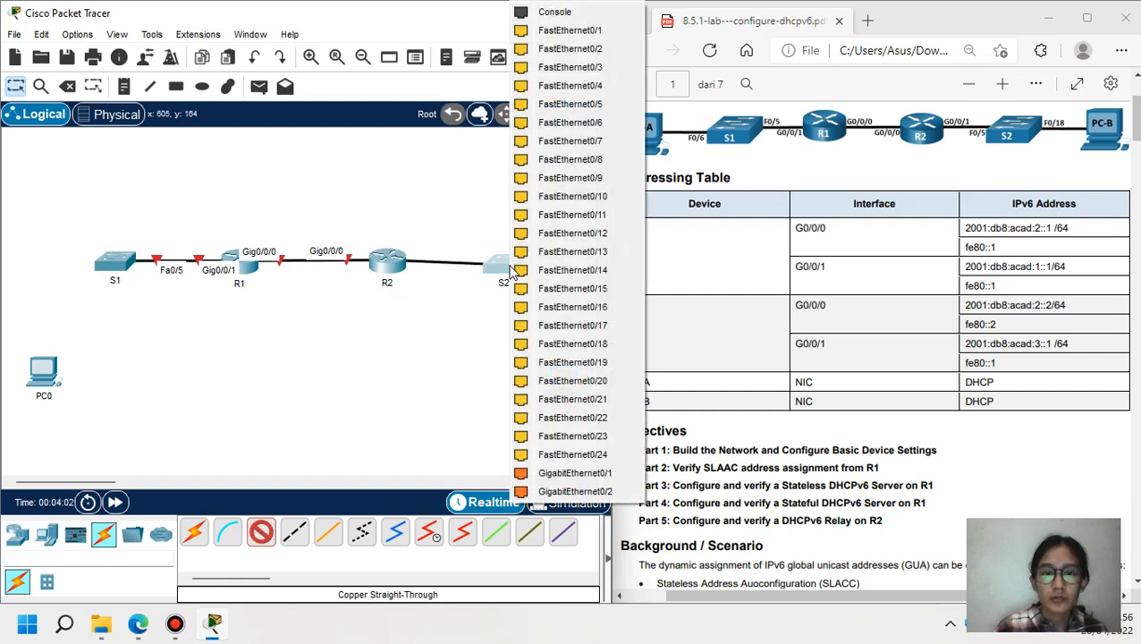
pyautogui.click(562, 104)
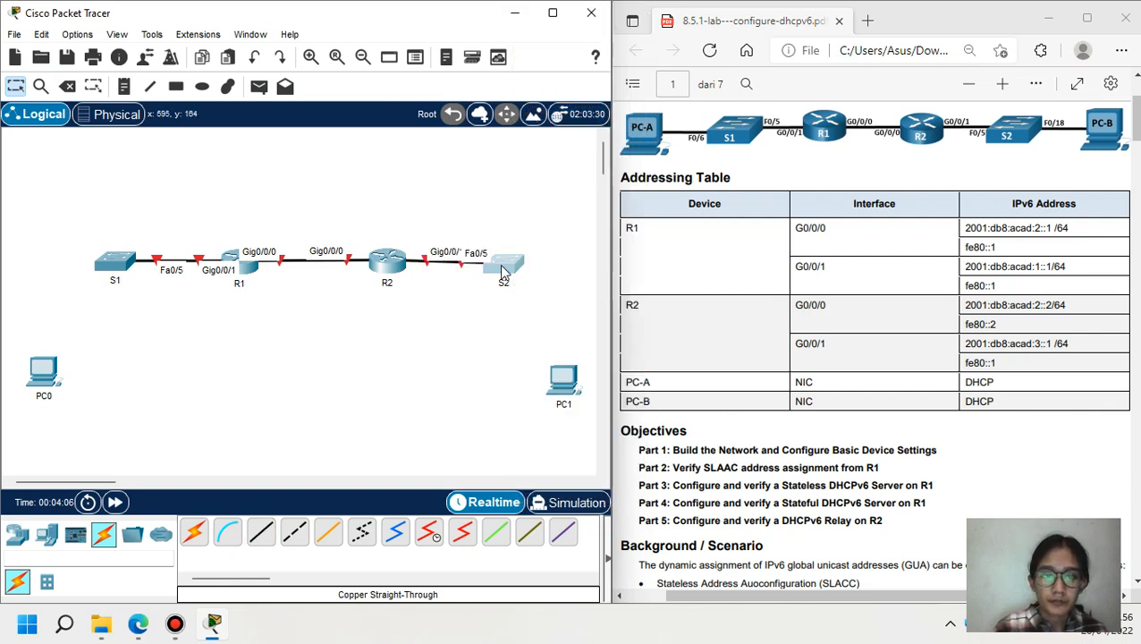
pyautogui.moveTo(504, 274); pyautogui.dragTo(518, 267)
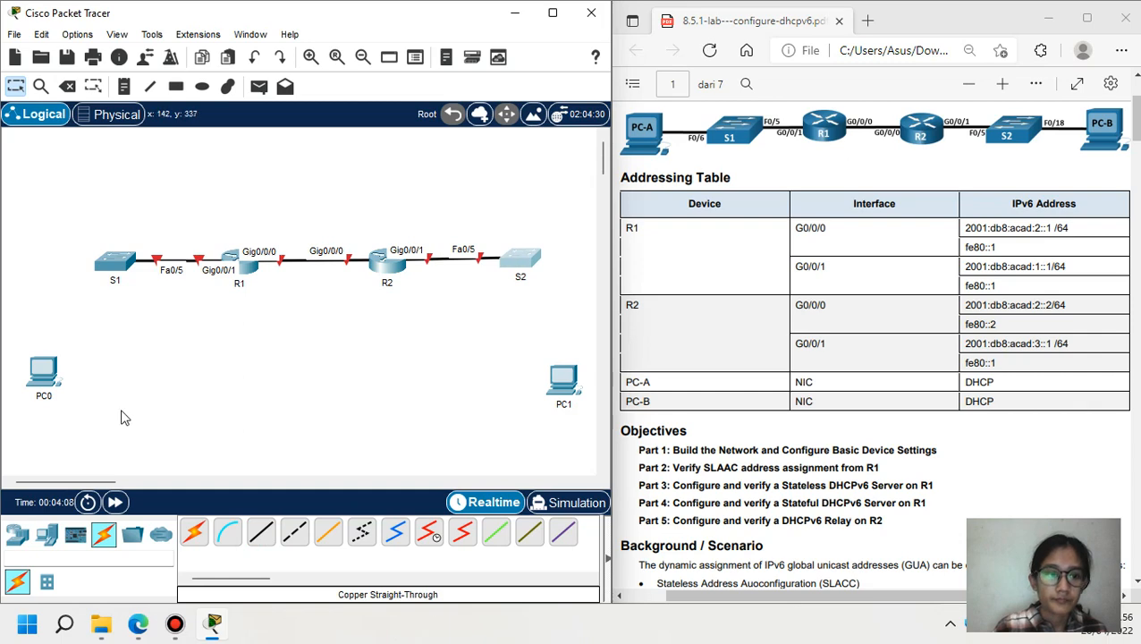
# - Cable S1 Fa0/6 to PC0 FastEthernet0
pyautogui.click(261, 533)
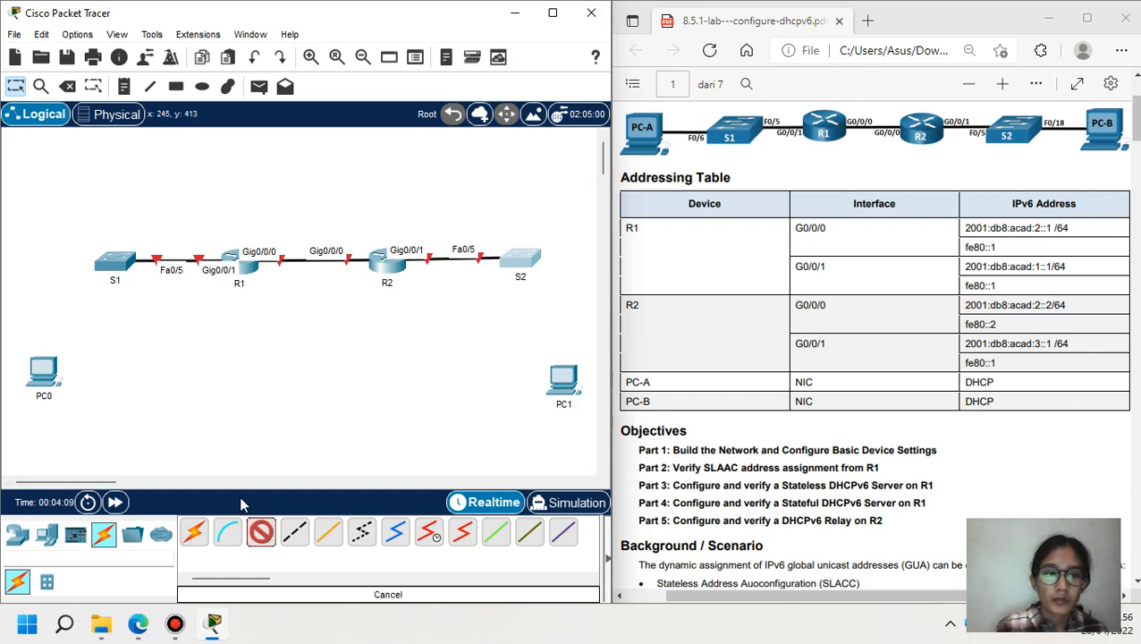
pyautogui.click(113, 263)
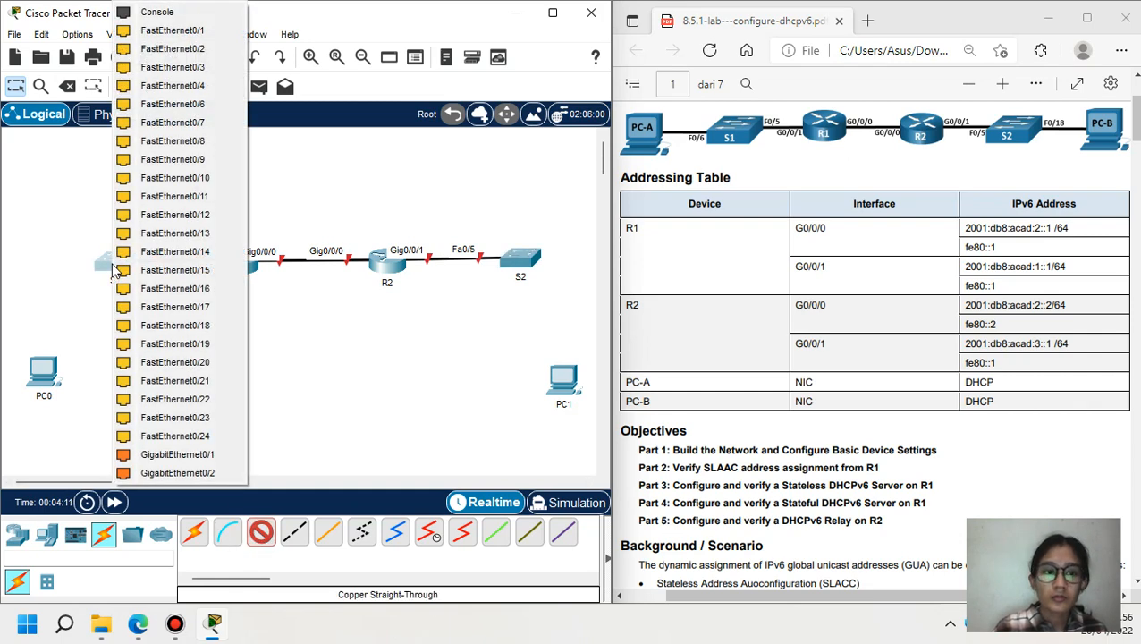
pyautogui.click(176, 105)
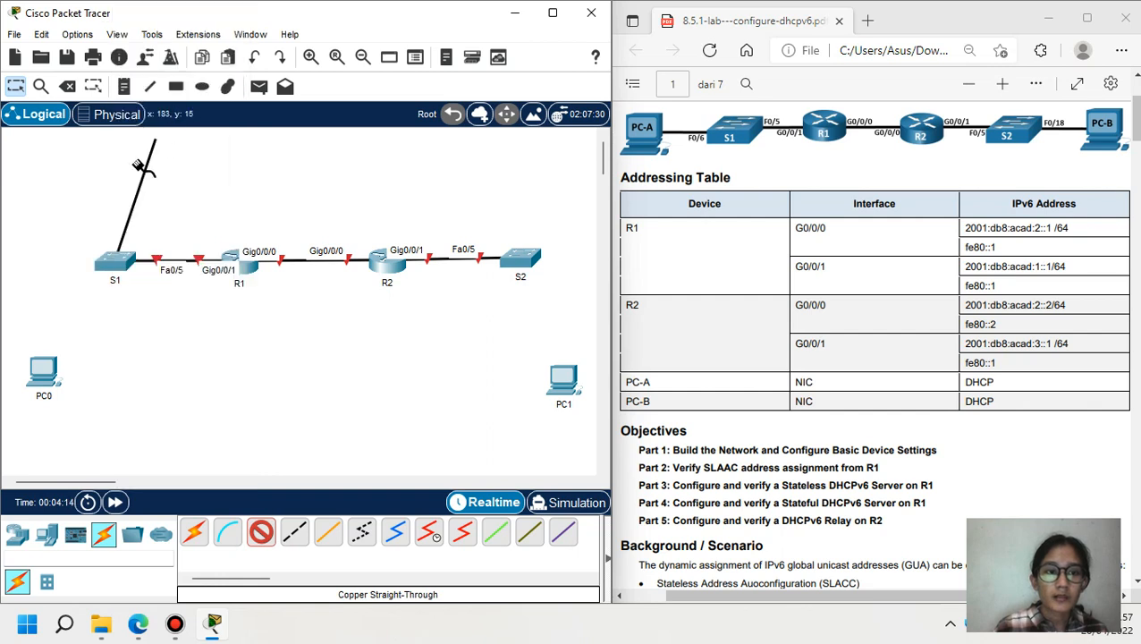
pyautogui.click(40, 379)
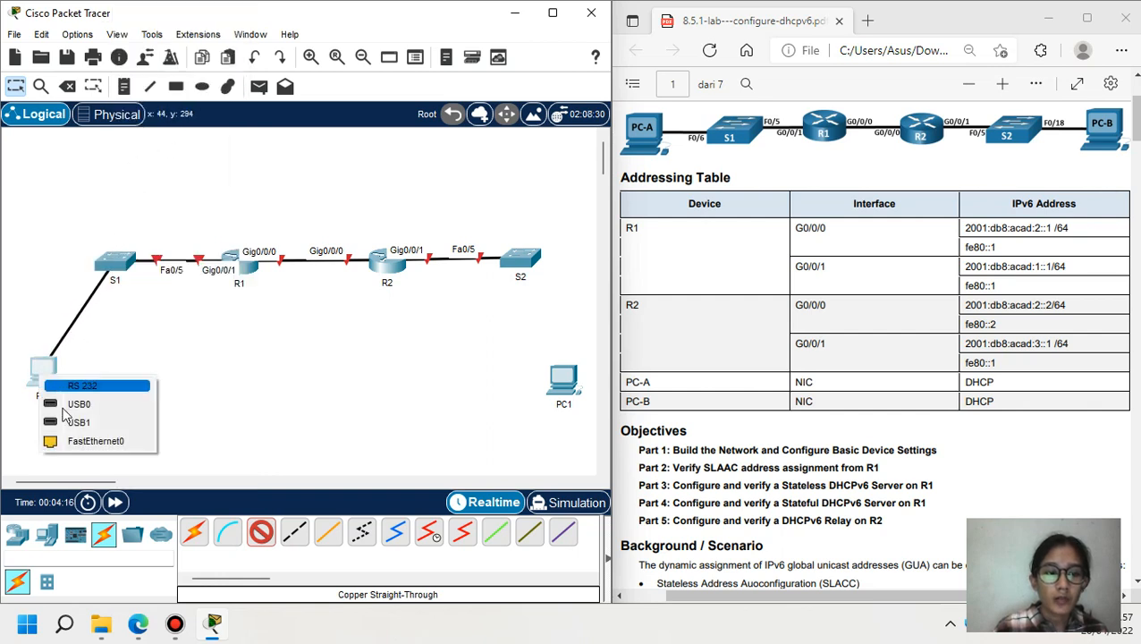
pyautogui.click(81, 439)
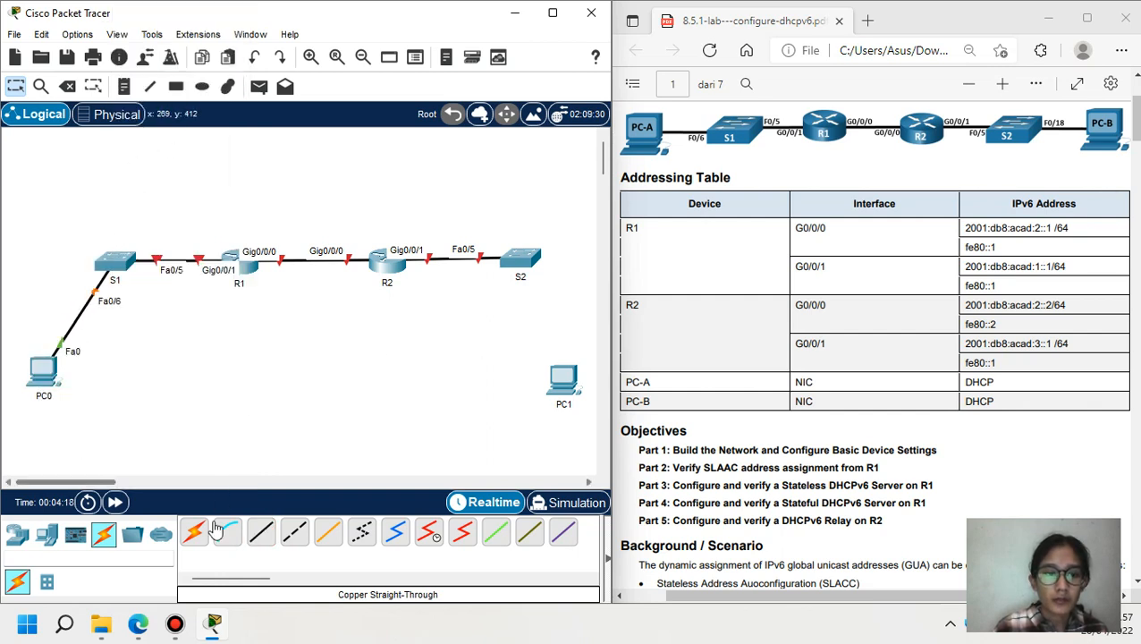
# - Cable S2 Fa0/18 to PC1 FastEthernet0, then fast-forward time so links come up
pyautogui.click(261, 532)
pyautogui.click(519, 258)
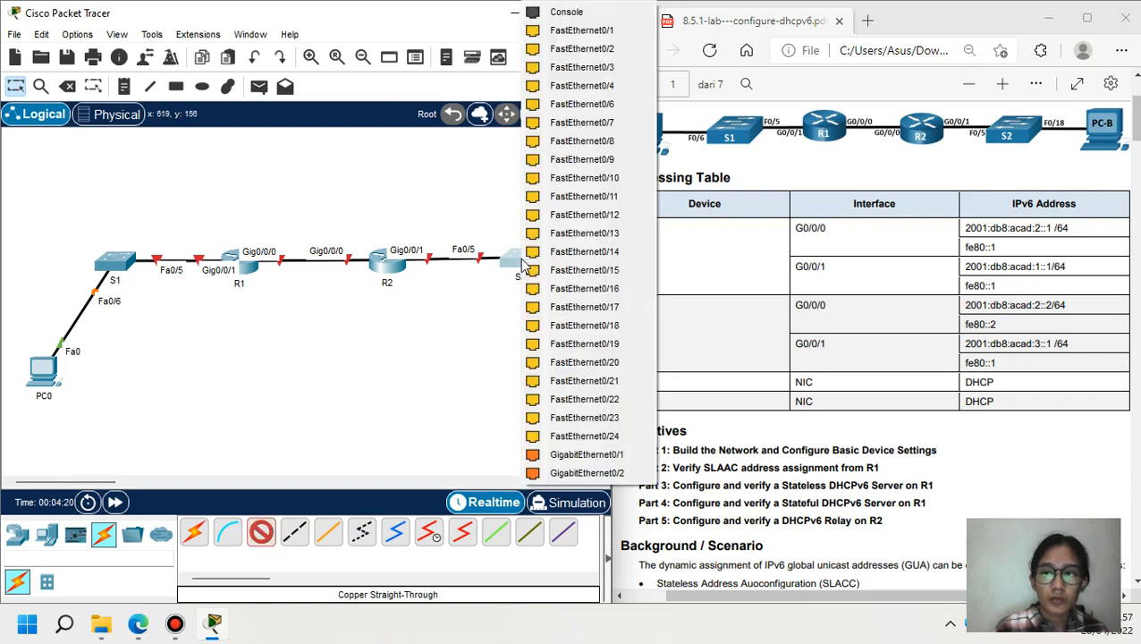
pyautogui.click(594, 326)
pyautogui.click(567, 392)
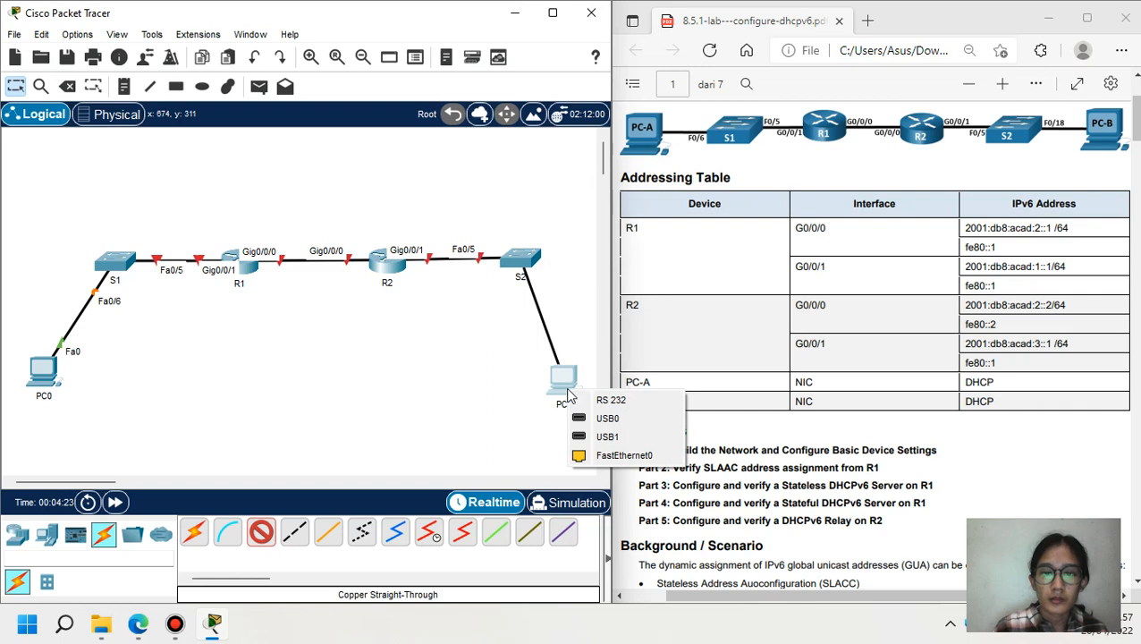
pyautogui.click(595, 458)
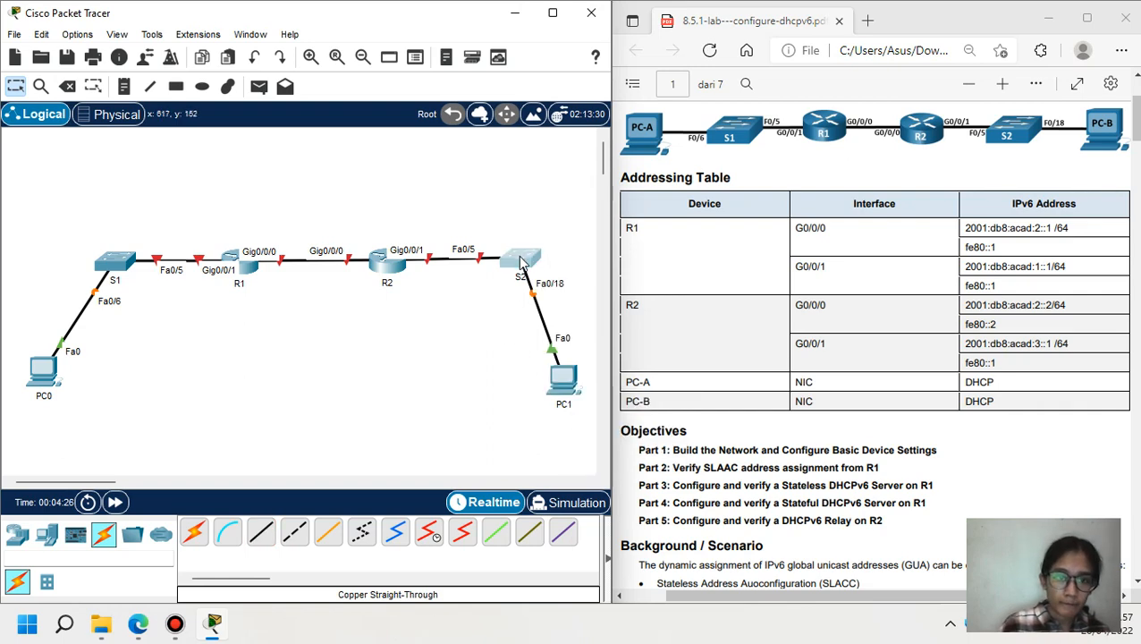
pyautogui.moveTo(519, 265); pyautogui.dragTo(525, 263)
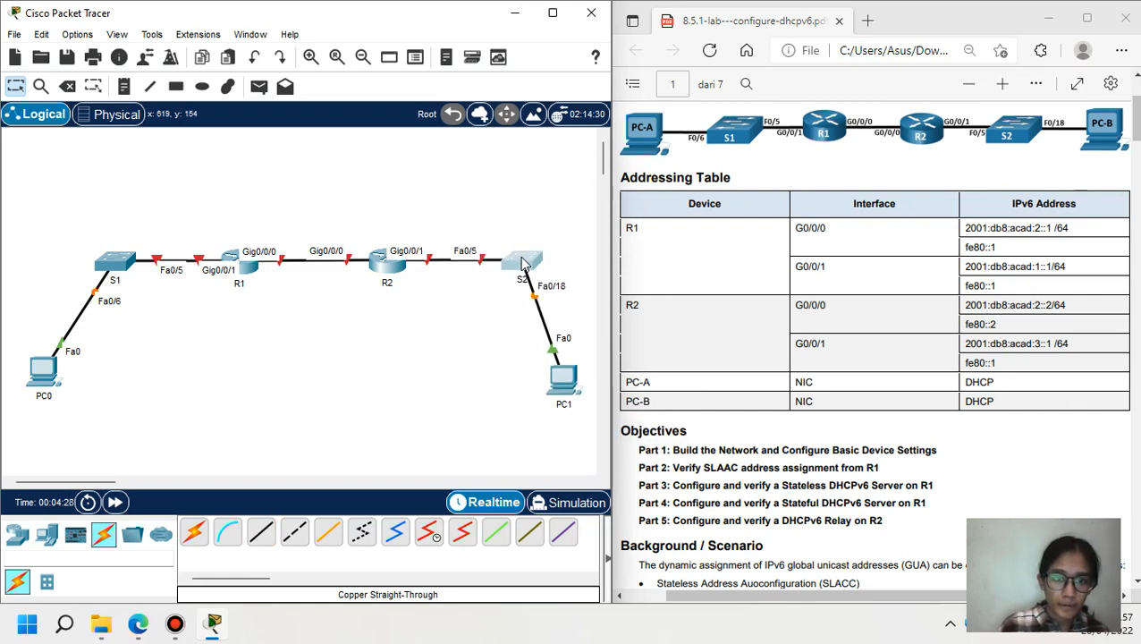
pyautogui.click(114, 501)
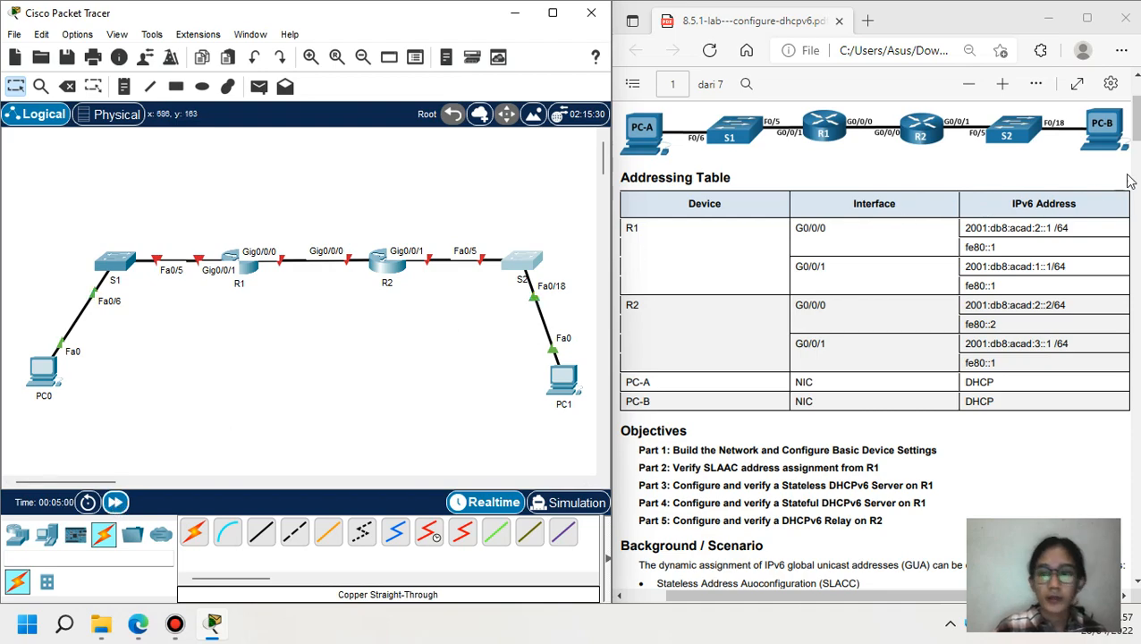
pyautogui.click(1136, 130)
# - In S1's CLI enter en, conf t and set hostname S1
pyautogui.scroll(-10, 872, 340)
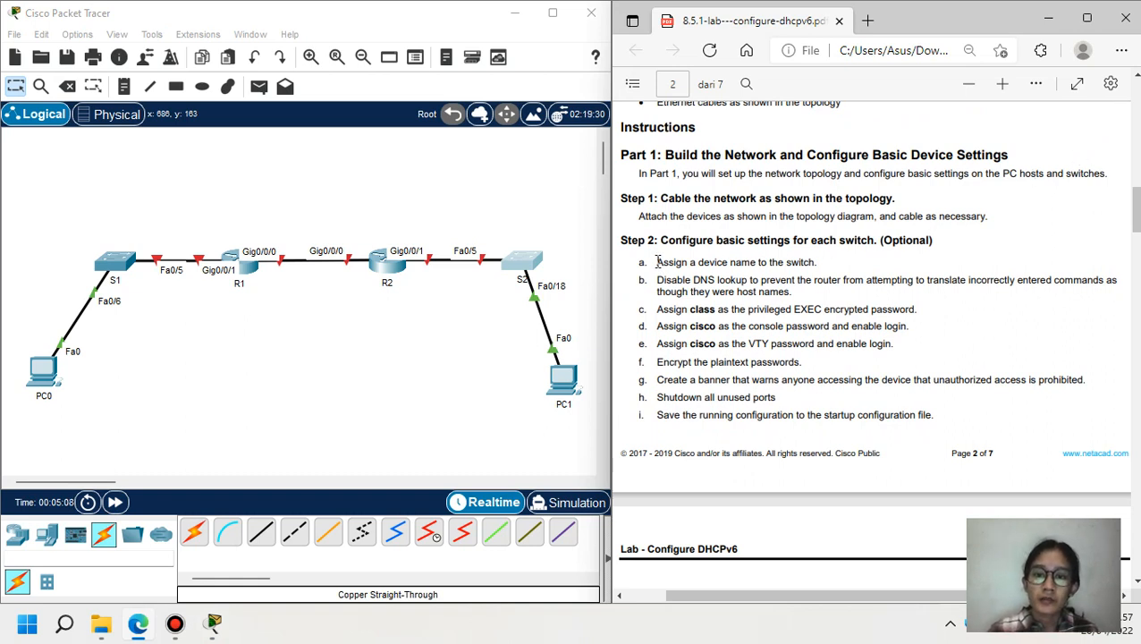
pyautogui.moveTo(657, 261); pyautogui.dragTo(820, 264)
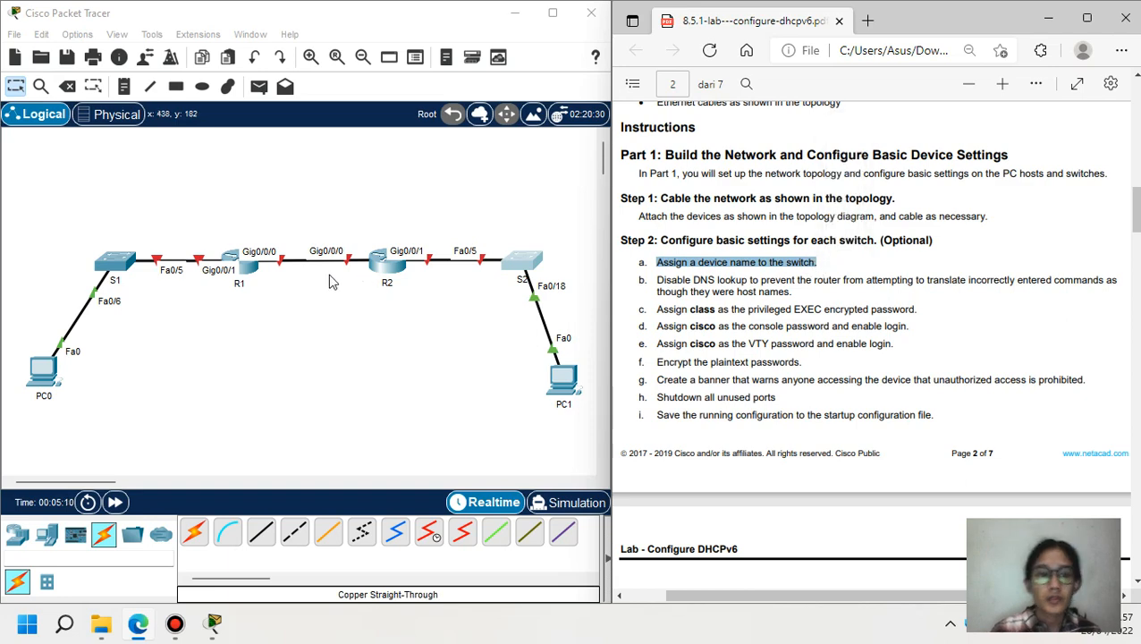
pyautogui.click(109, 266)
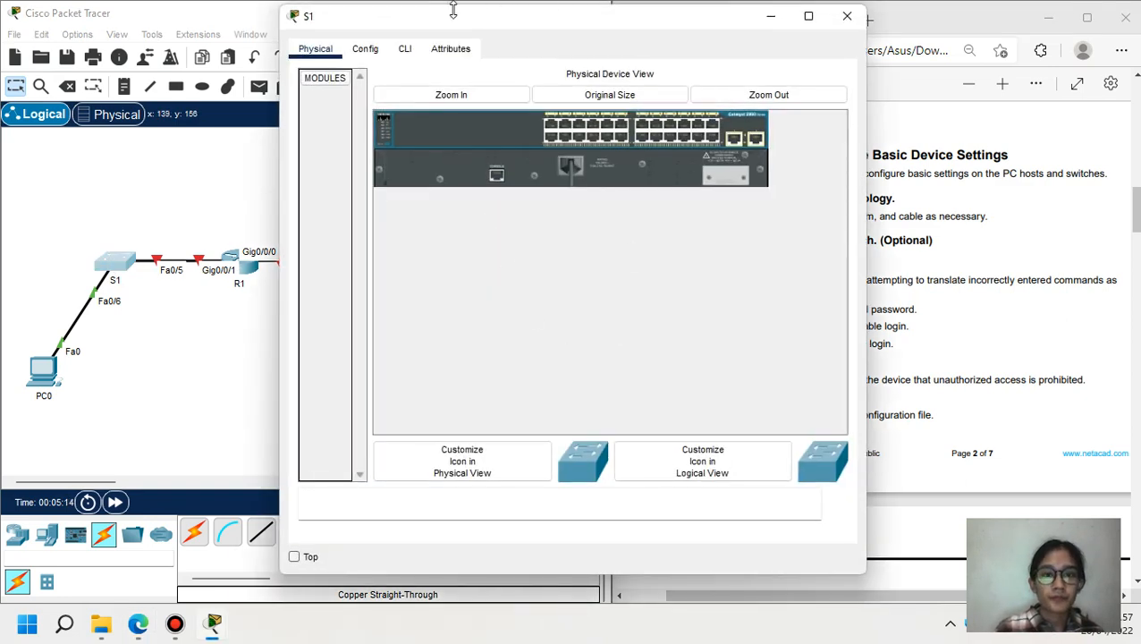
pyautogui.click(404, 48)
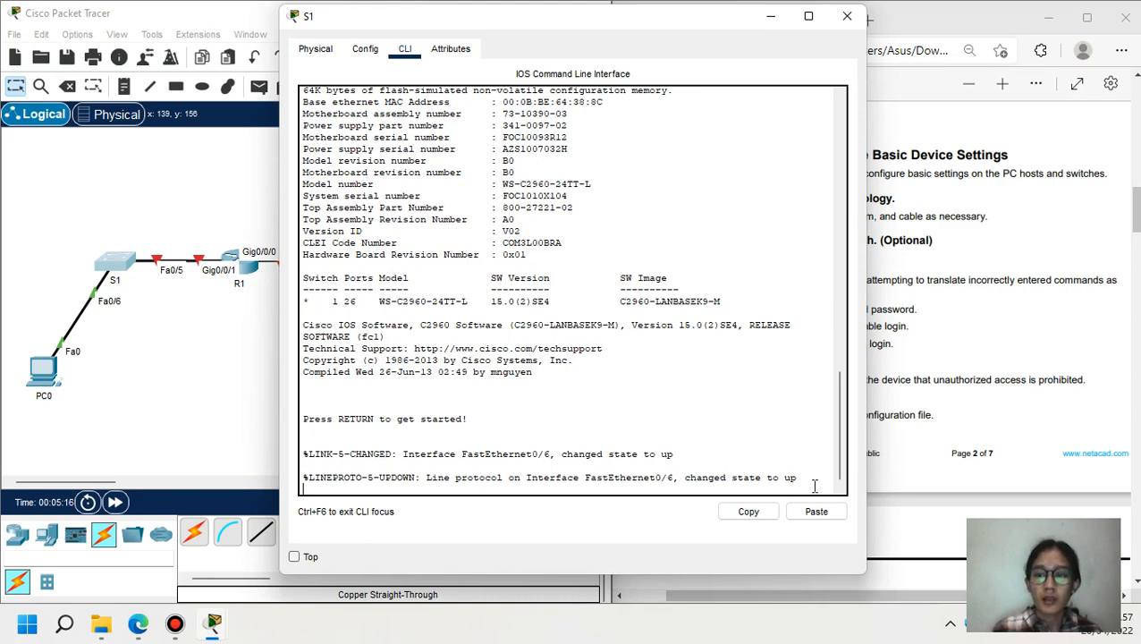
pyautogui.press('Return')
pyautogui.write('en')
pyautogui.press('Return')
pyautogui.write('con')
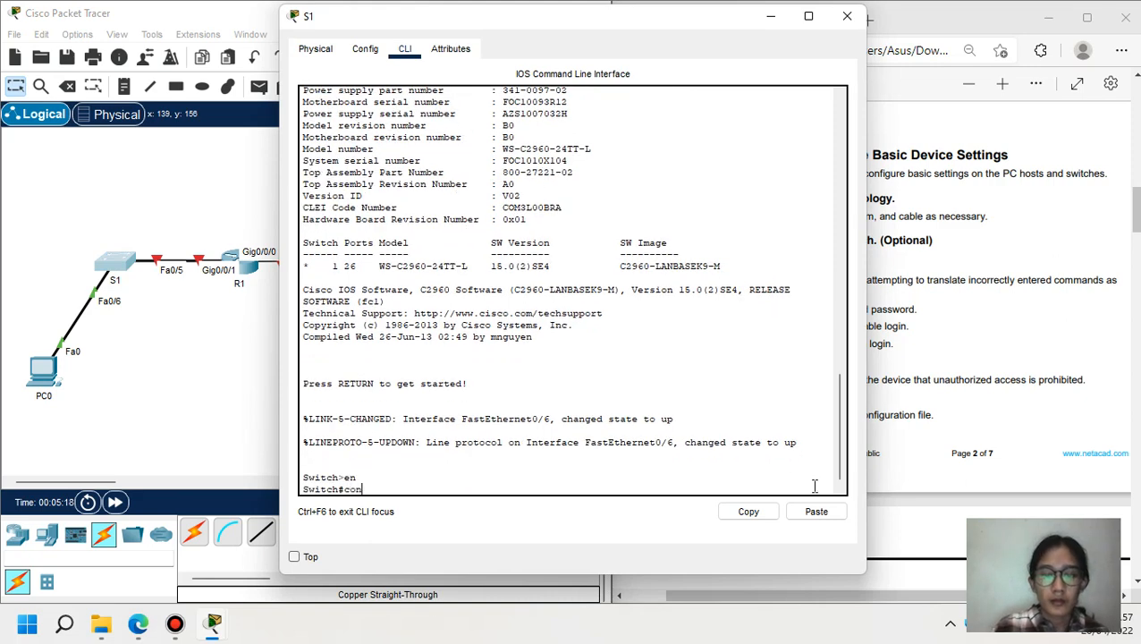
pyautogui.write('f t')
pyautogui.press('Return')
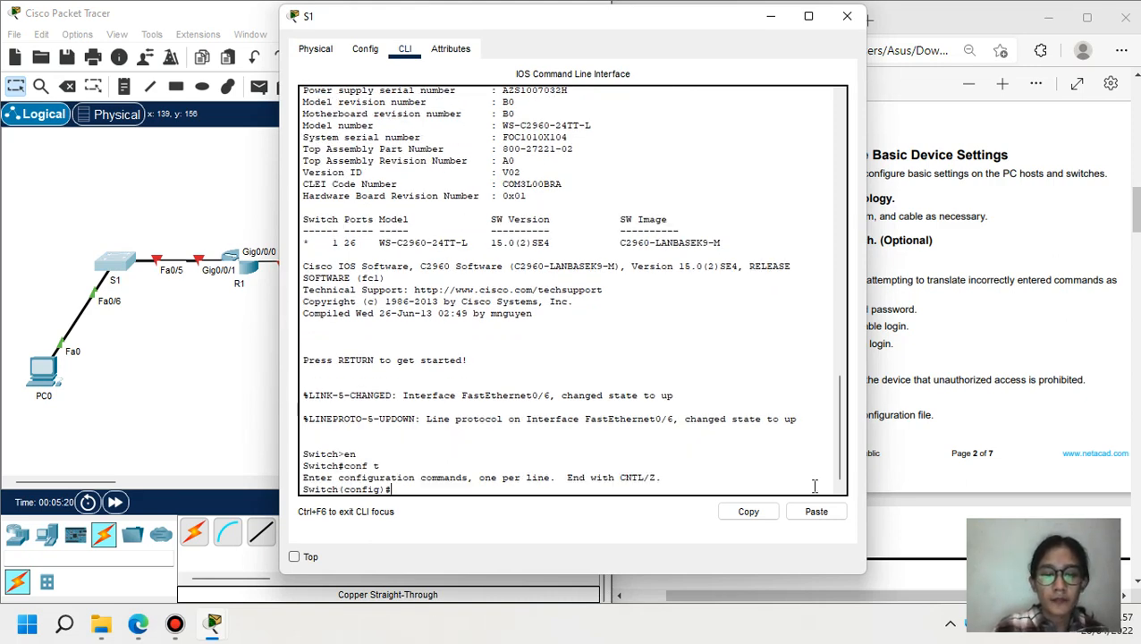
pyautogui.write('hostnam')
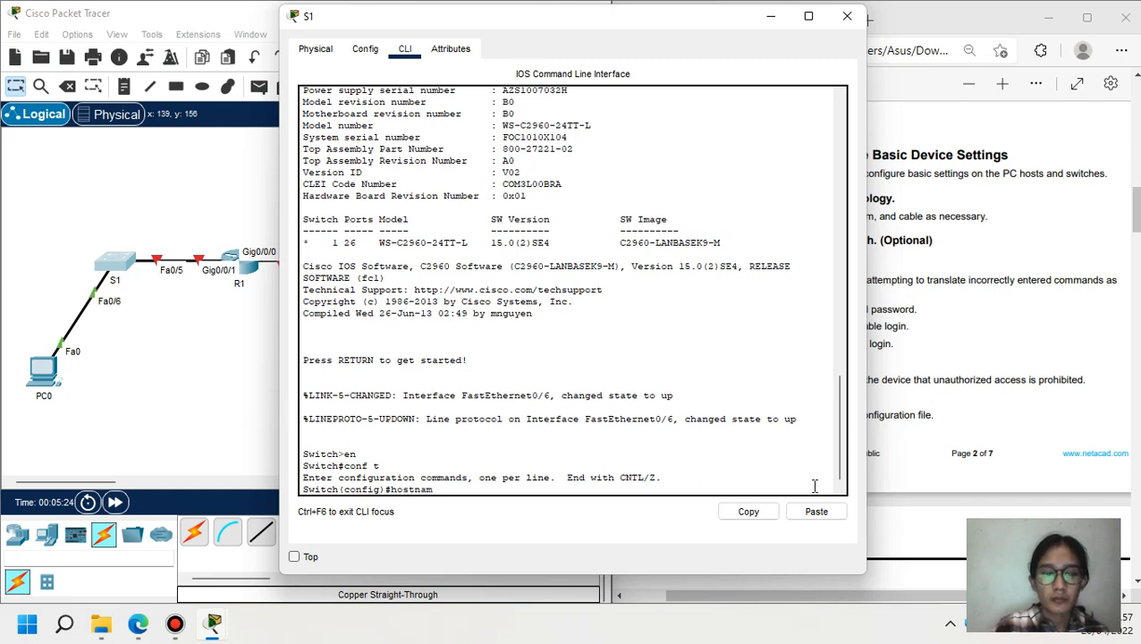
pyautogui.write('e S1')
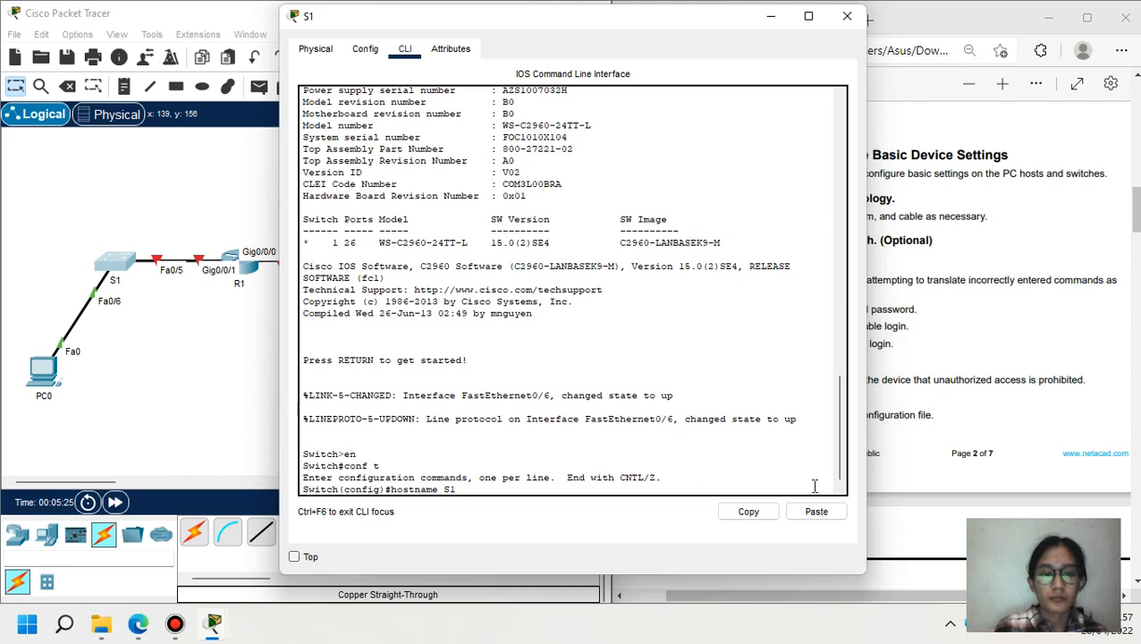
pyautogui.press('Return')
pyautogui.click(251, 383)
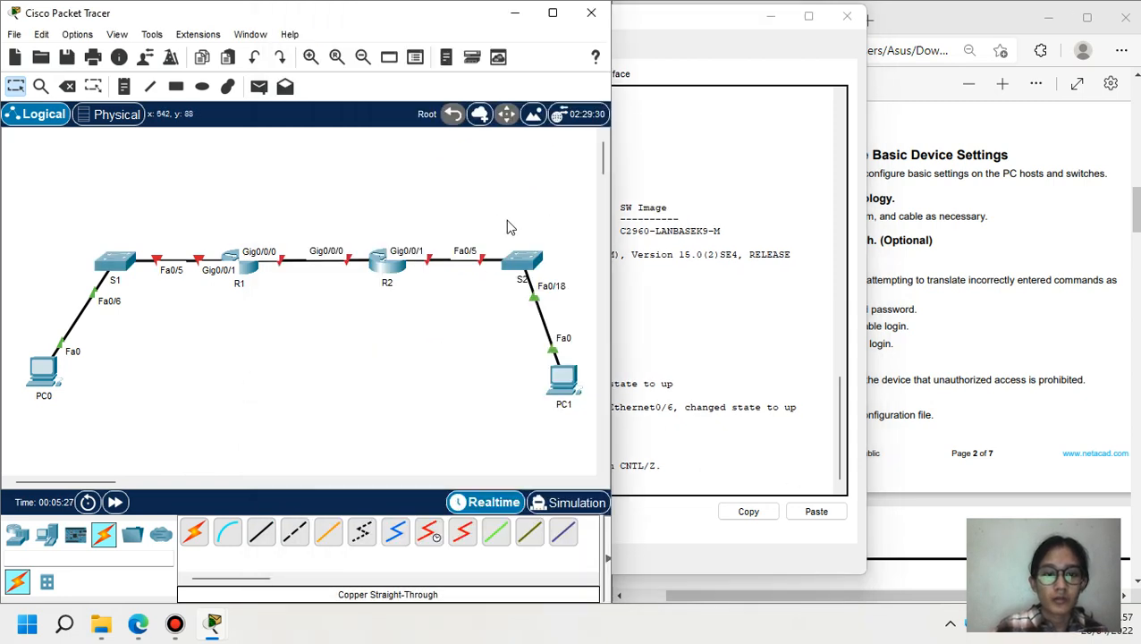
# - In S2's CLI enter en, conf t and set hostname S2, then minimize it
pyautogui.click(522, 259)
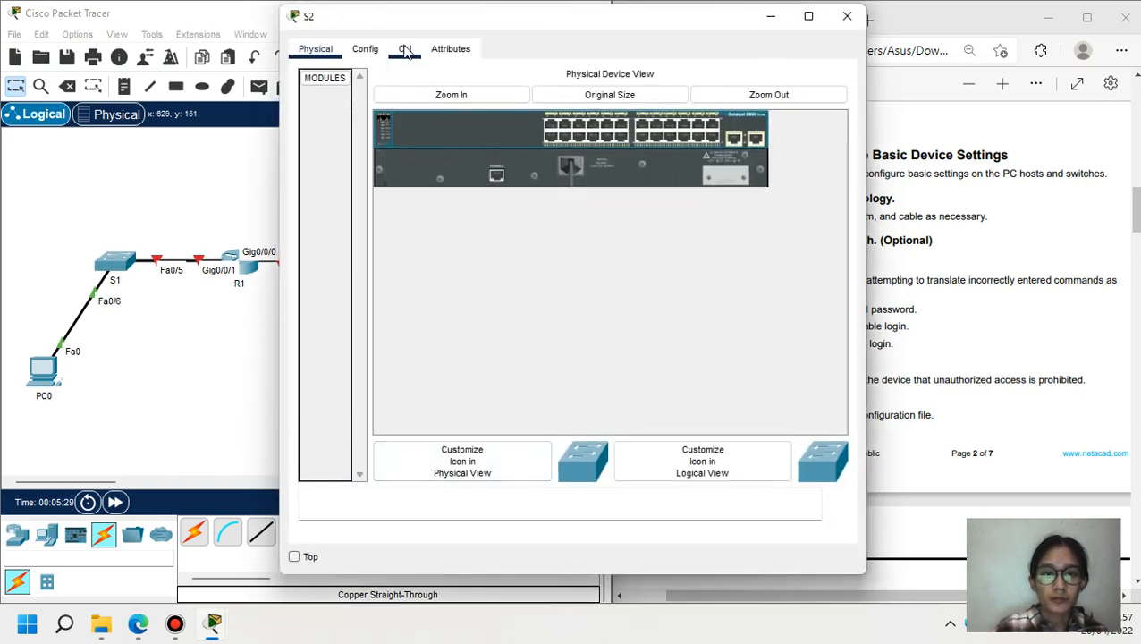
pyautogui.click(405, 52)
pyautogui.press('Return')
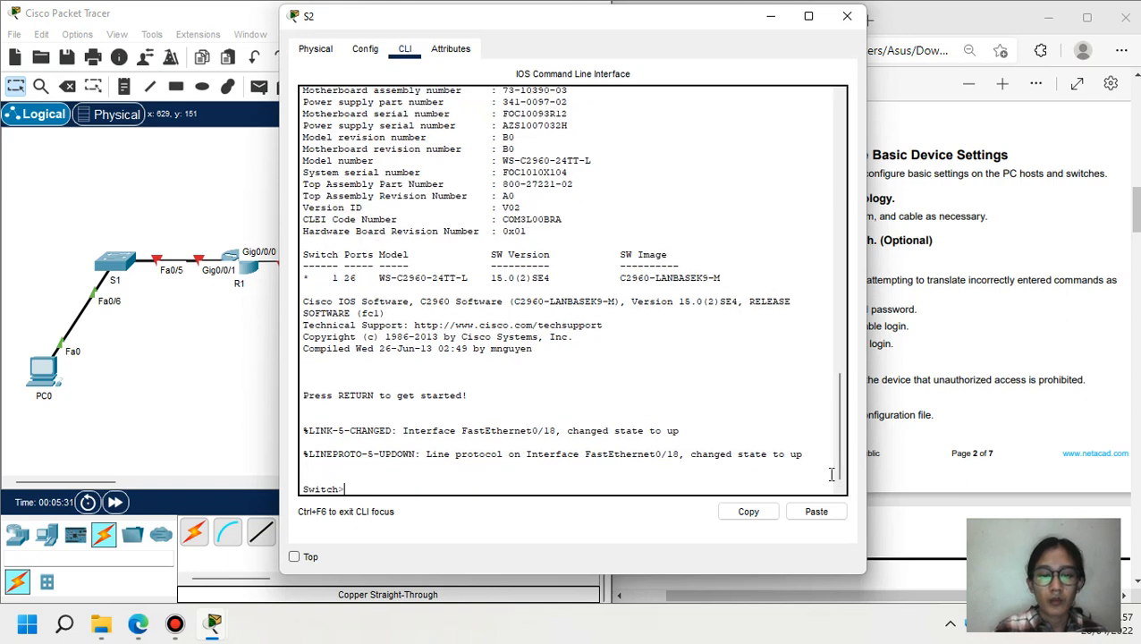
pyautogui.write('en')
pyautogui.press('Return')
pyautogui.write('conf t')
pyautogui.press('Return')
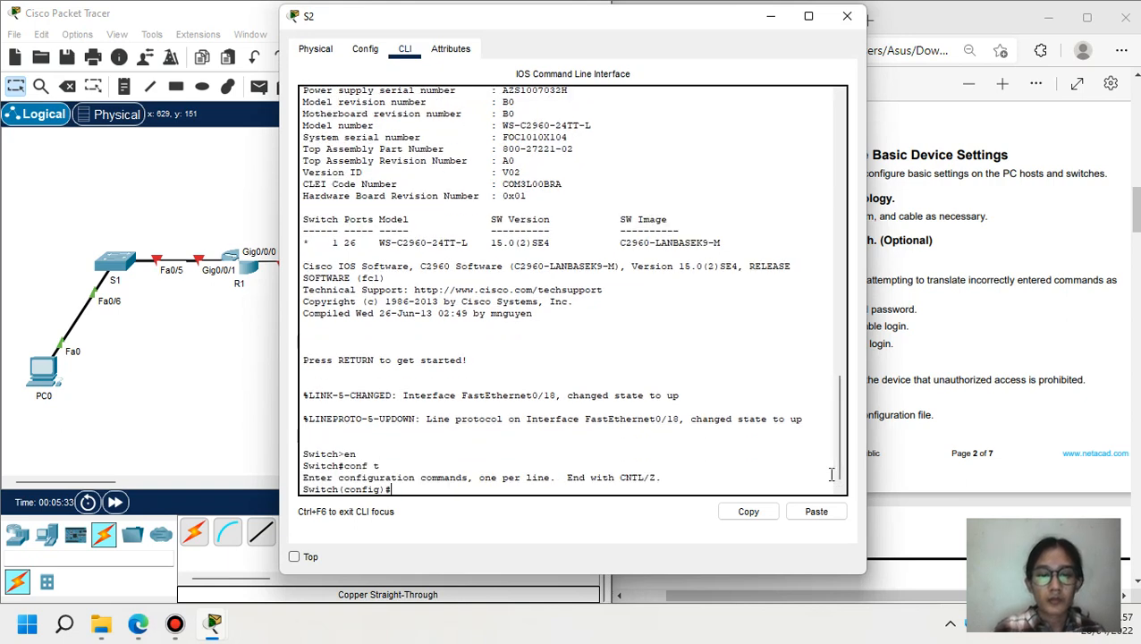
pyautogui.write('hos')
pyautogui.press('Tab')
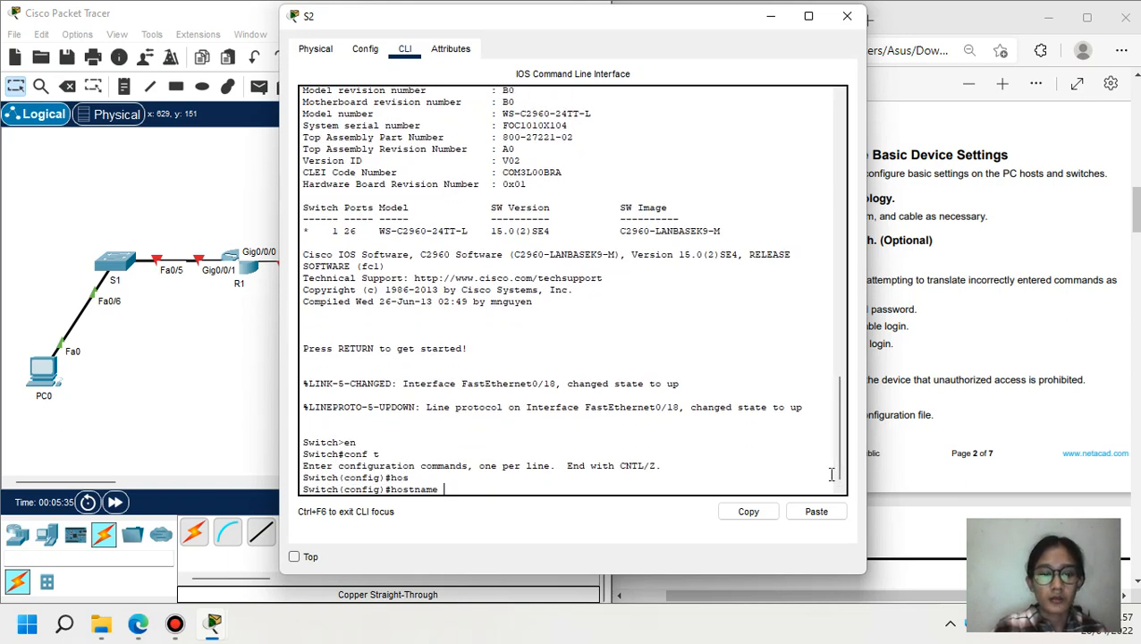
pyautogui.write('S')
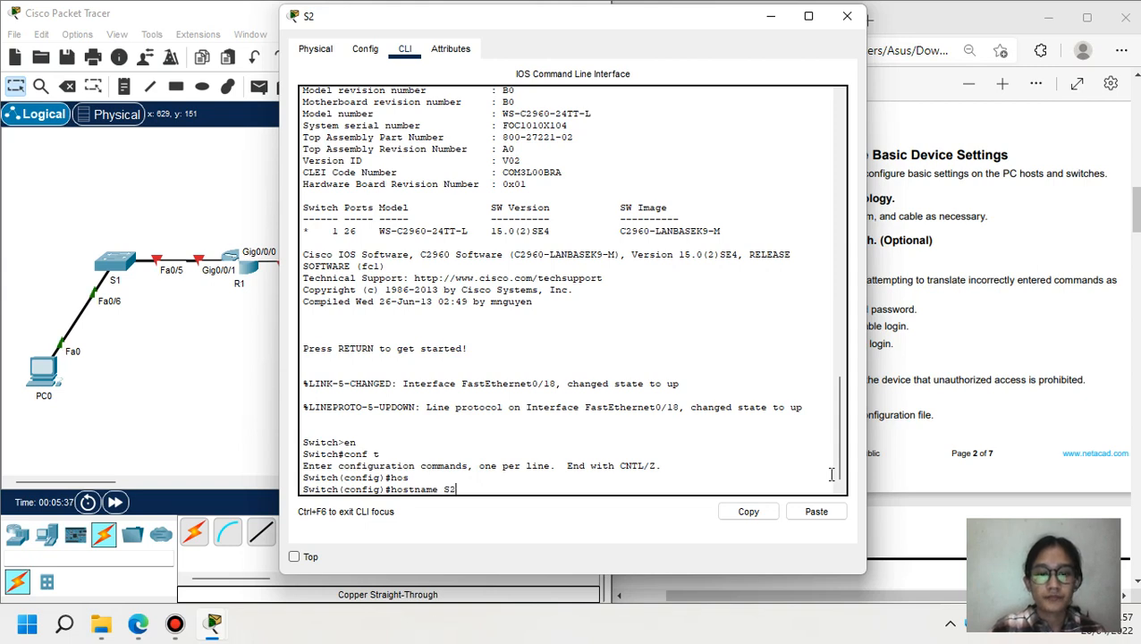
pyautogui.write('2')
pyautogui.press('Return')
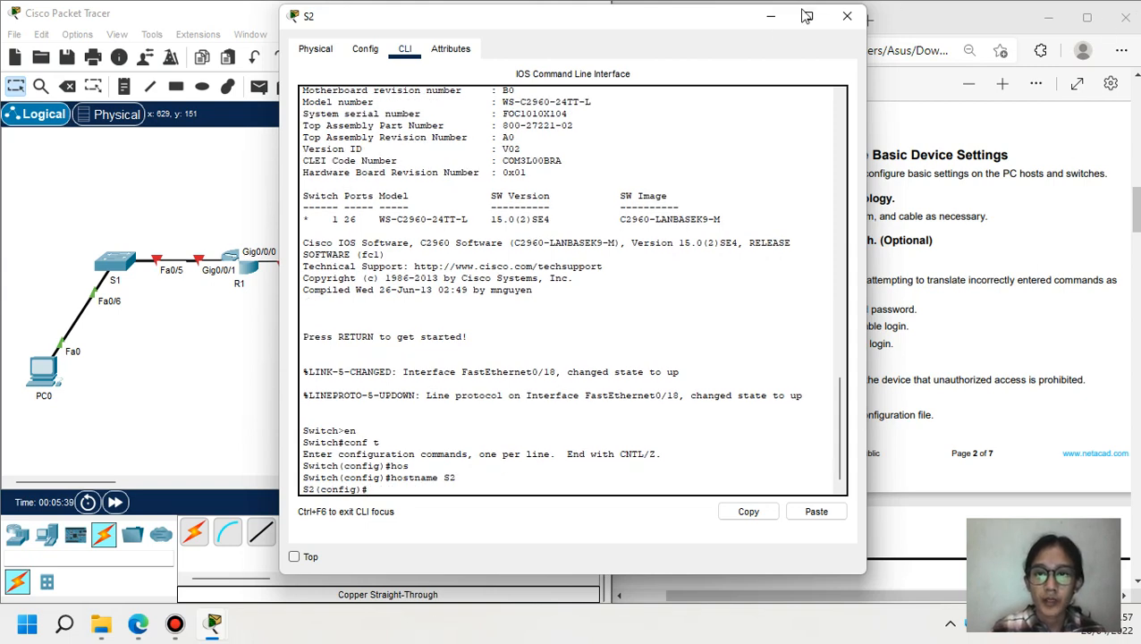
pyautogui.click(771, 16)
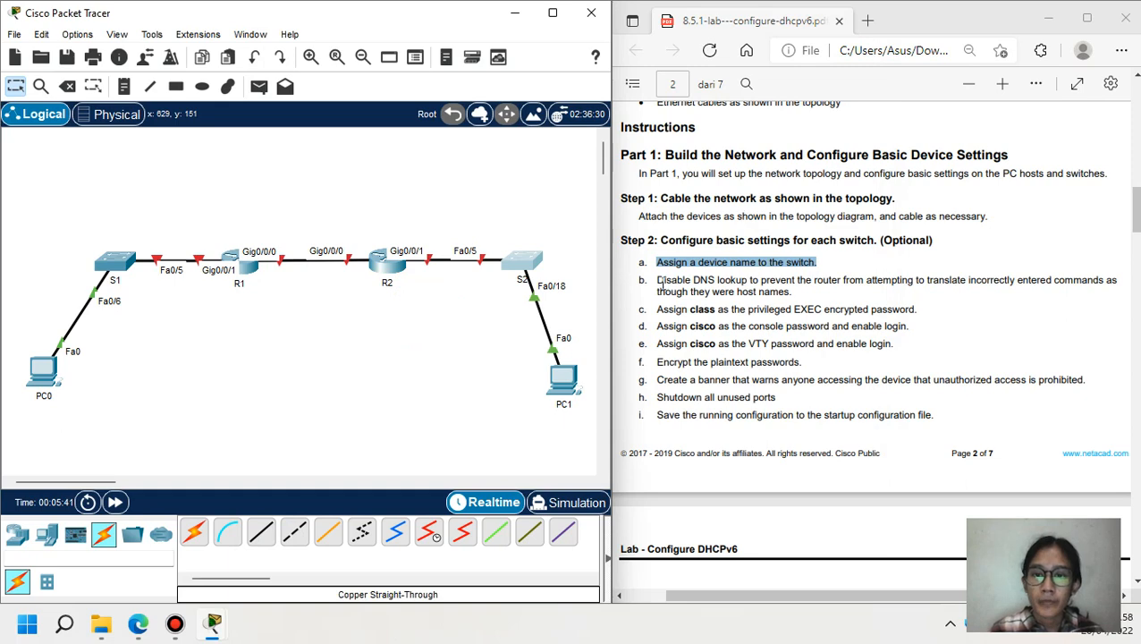
# - Run no ip domain-lookup on switch S1
pyautogui.moveTo(658, 283); pyautogui.dragTo(747, 283)
pyautogui.click(116, 260)
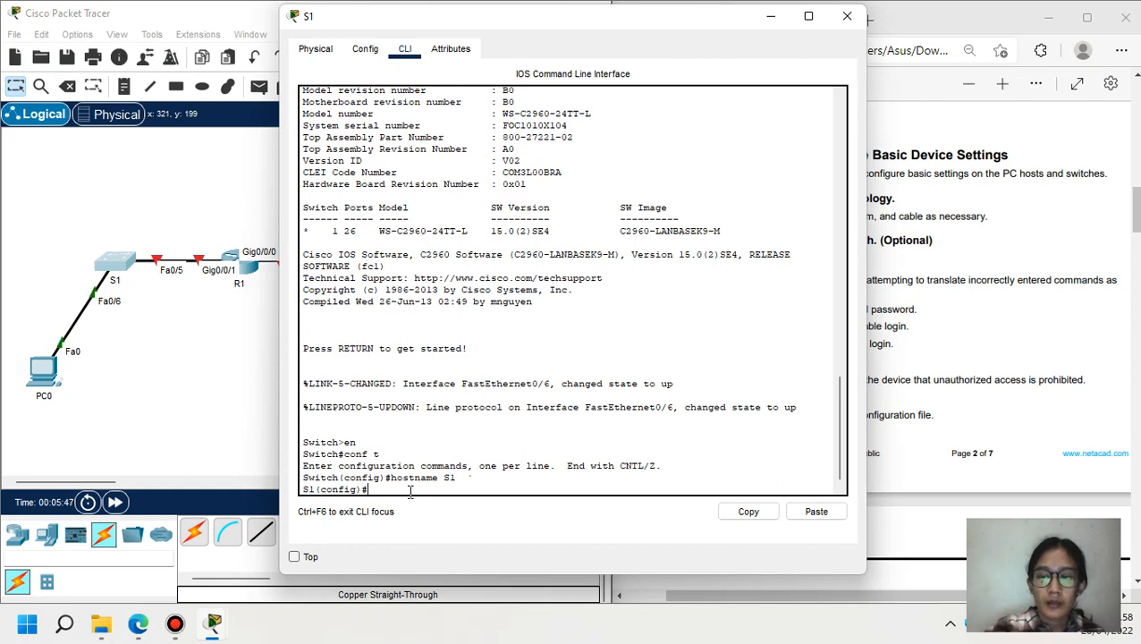
pyautogui.write('no ')
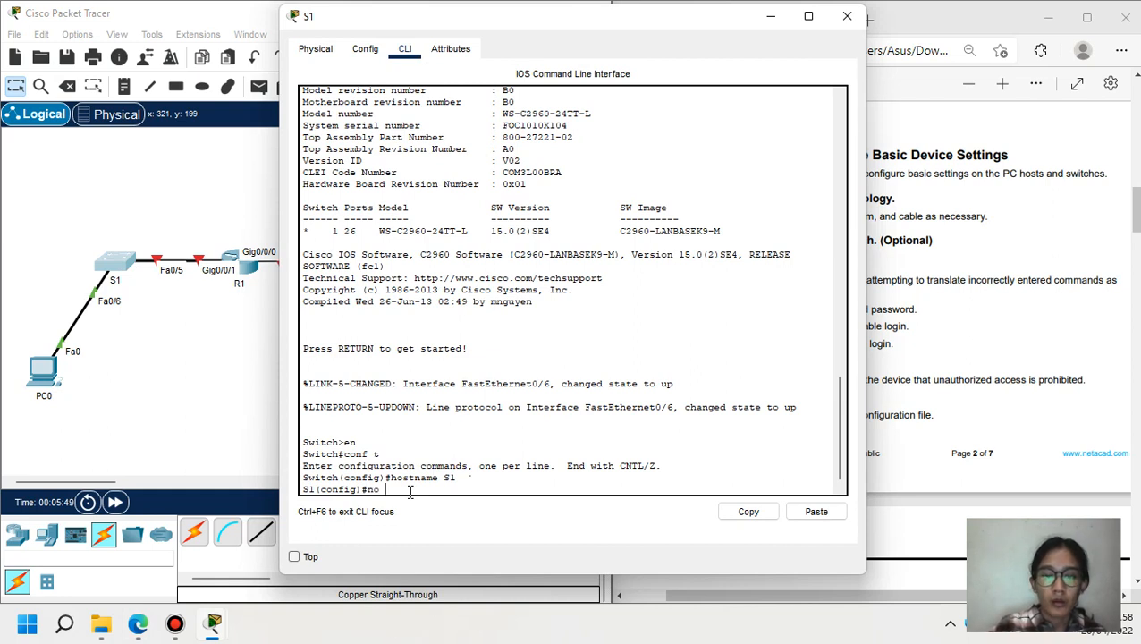
pyautogui.write('ip do')
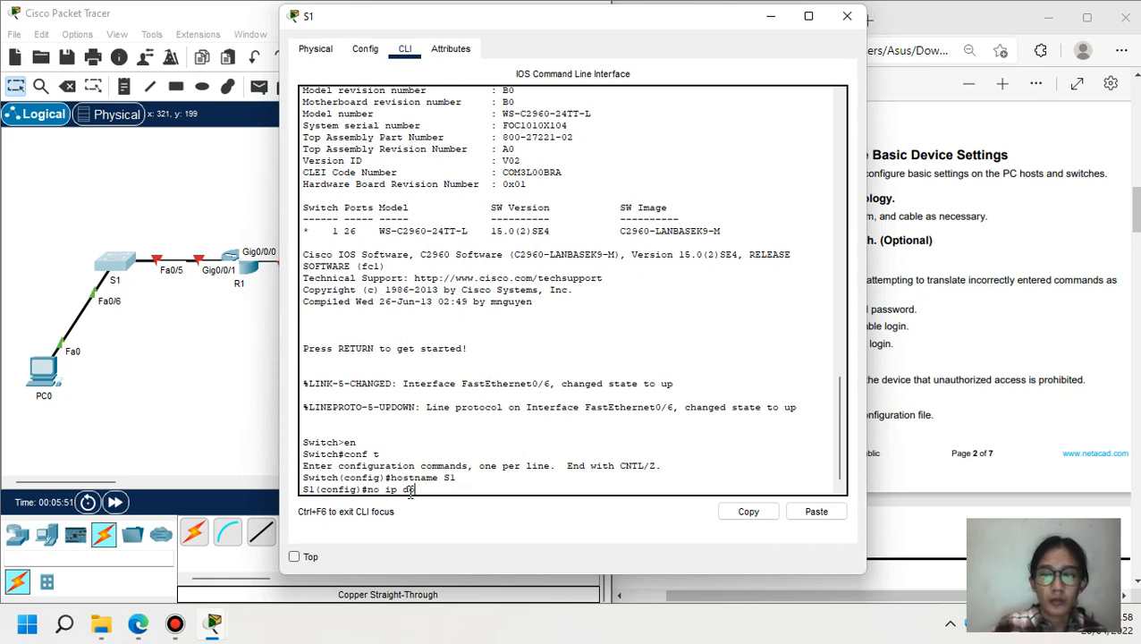
pyautogui.write('main-l')
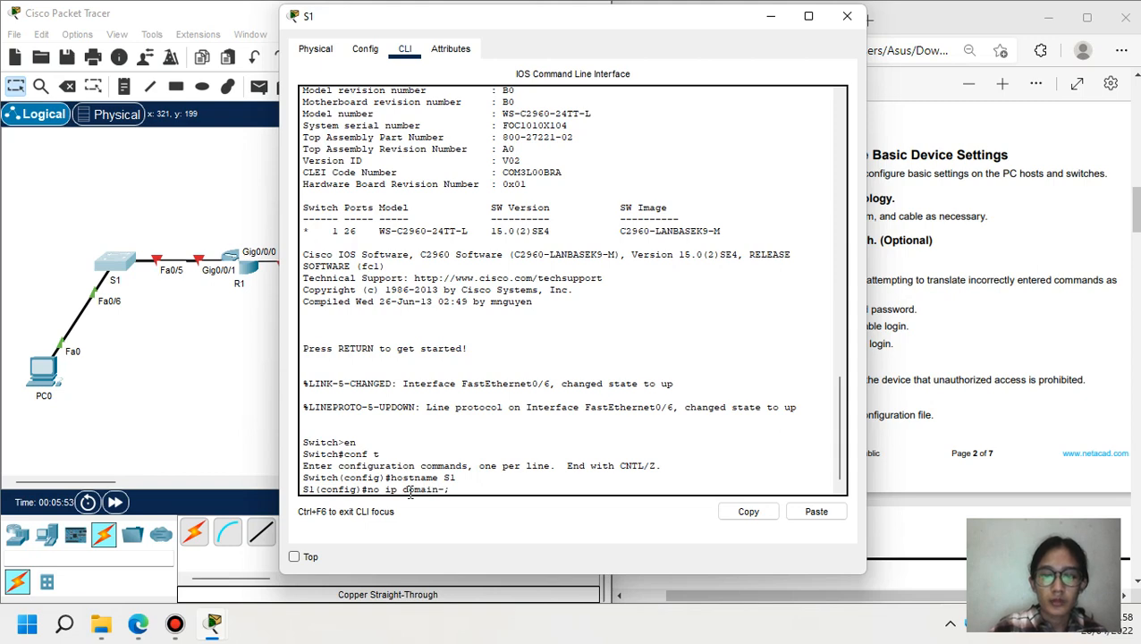
pyautogui.press('BackSpace')
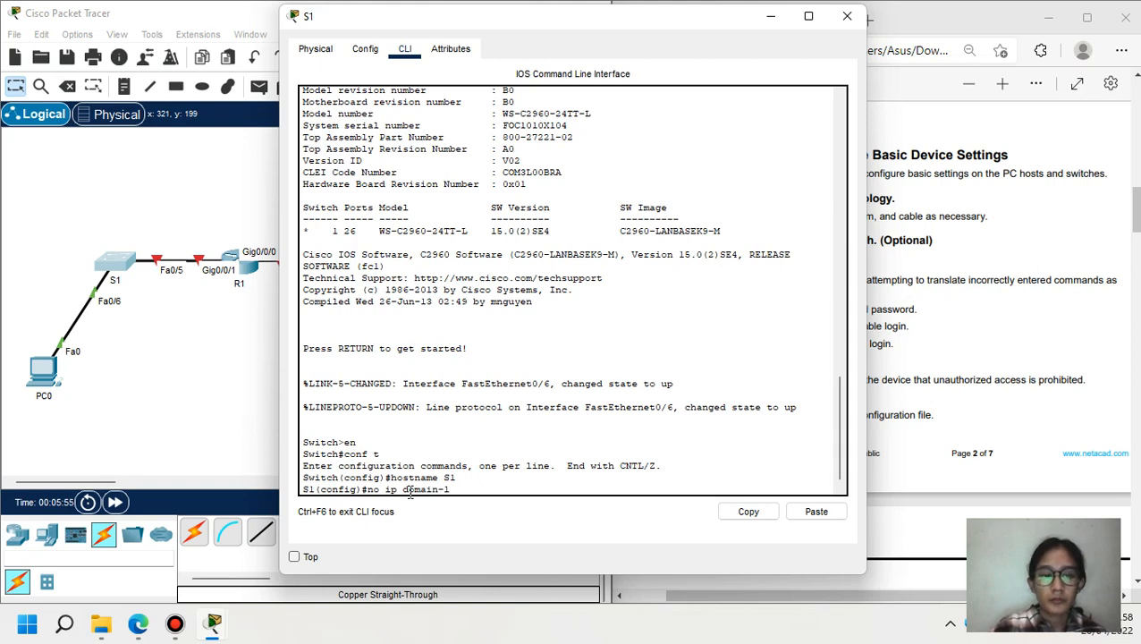
pyautogui.write('l')
pyautogui.press('Tab')
pyautogui.press('Return')
# - Copy the no ip domain-lookup command from S1 and run it on S2
pyautogui.moveTo(486, 477); pyautogui.dragTo(374, 480)
pyautogui.click(734, 507)
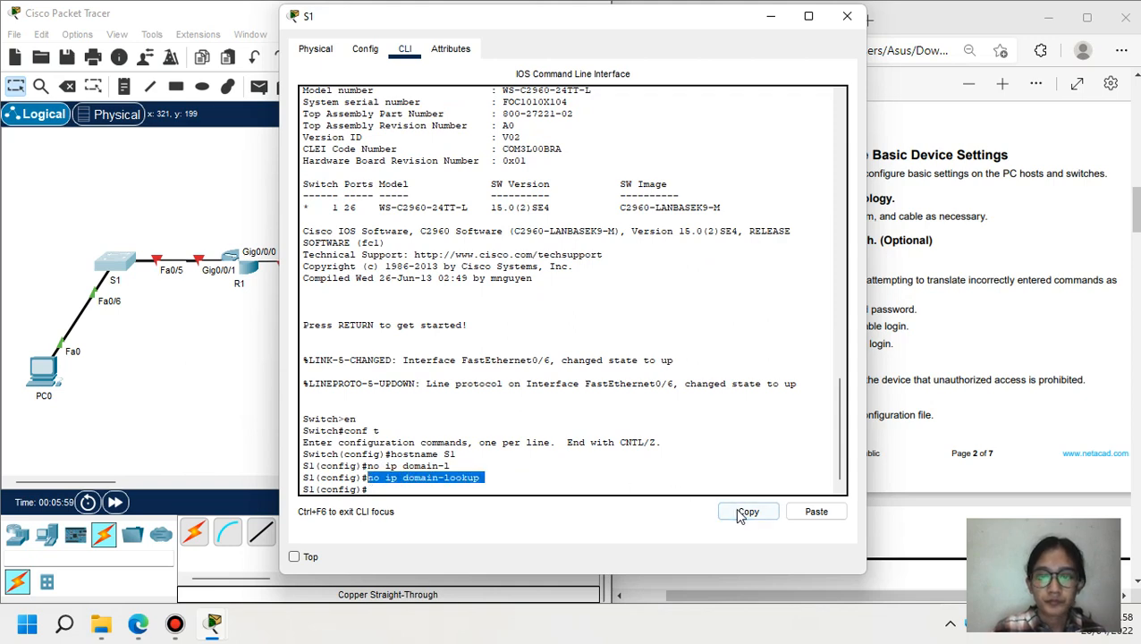
pyautogui.click(770, 16)
pyautogui.click(543, 261)
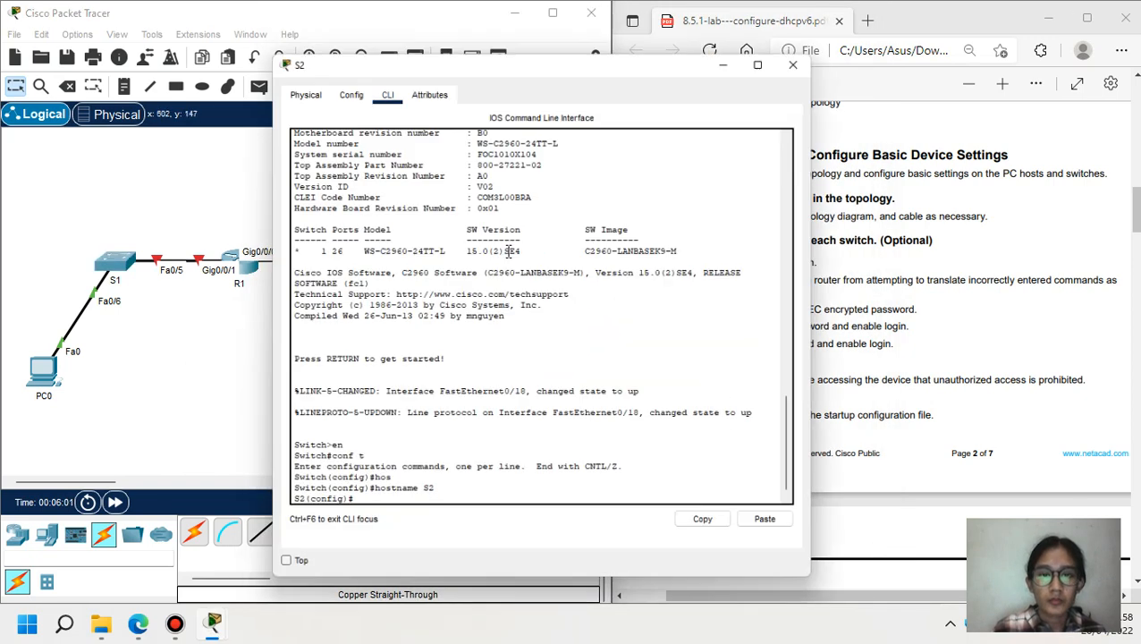
pyautogui.click(815, 512)
pyautogui.press('Return')
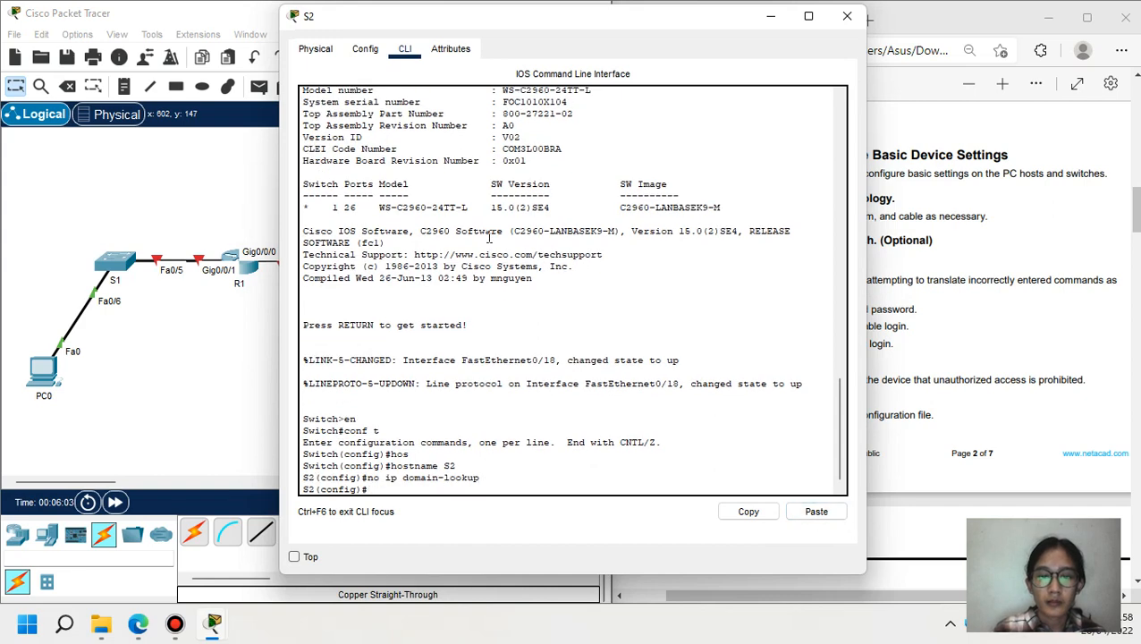
pyautogui.click(770, 17)
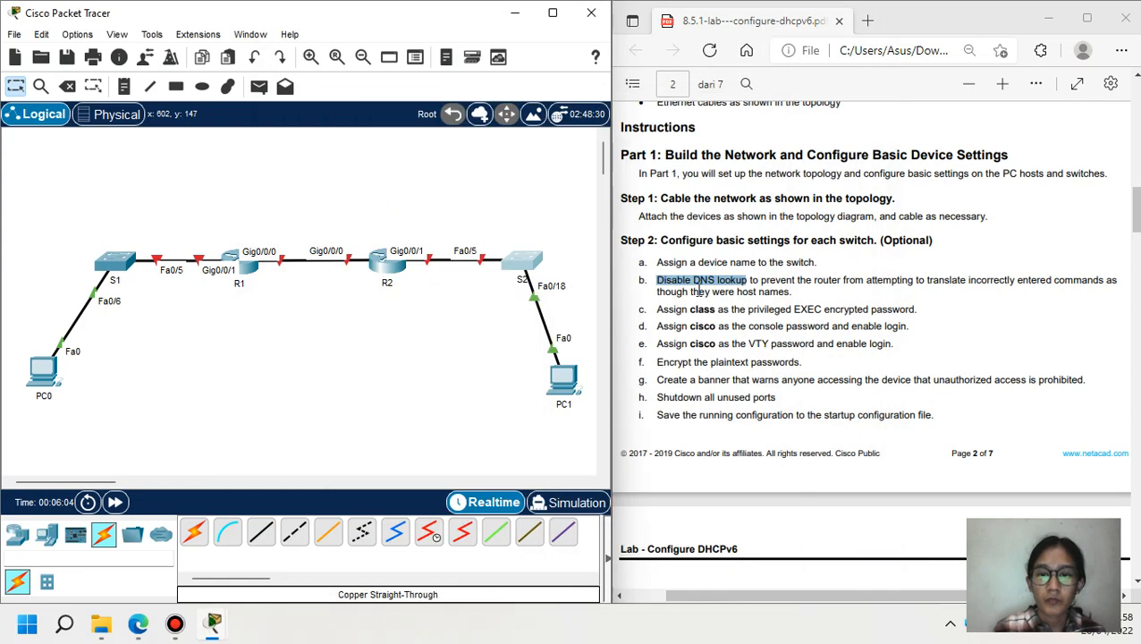
# - Set an encrypted enable secret password on switch S1
pyautogui.moveTo(659, 310); pyautogui.dragTo(917, 312)
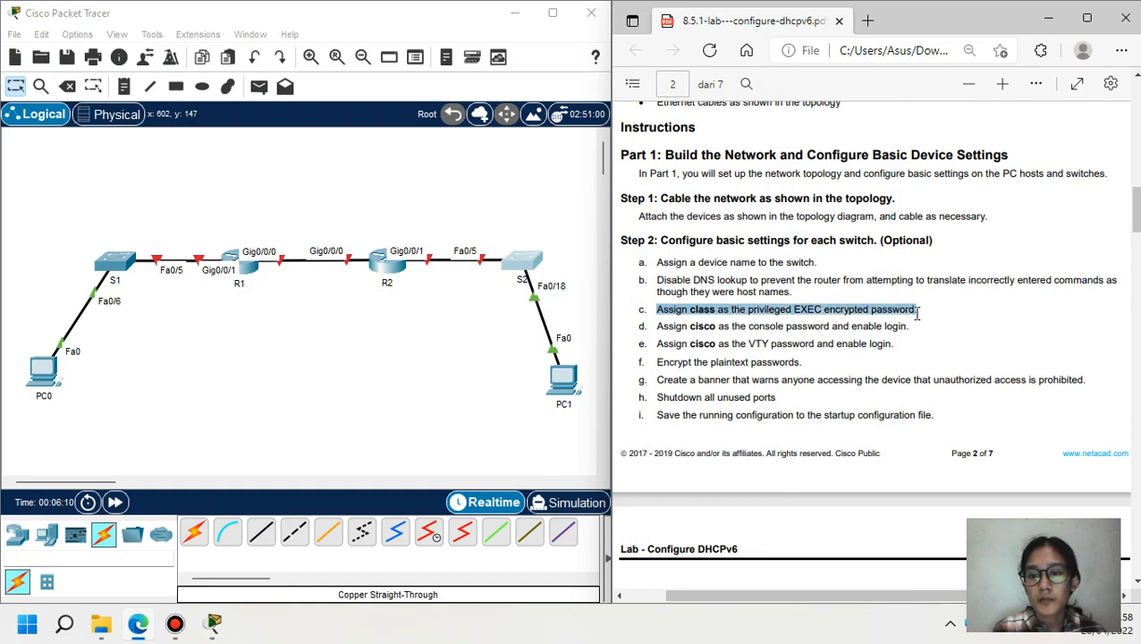
pyautogui.click(126, 264)
pyautogui.moveTo(580, 23); pyautogui.dragTo(438, 30)
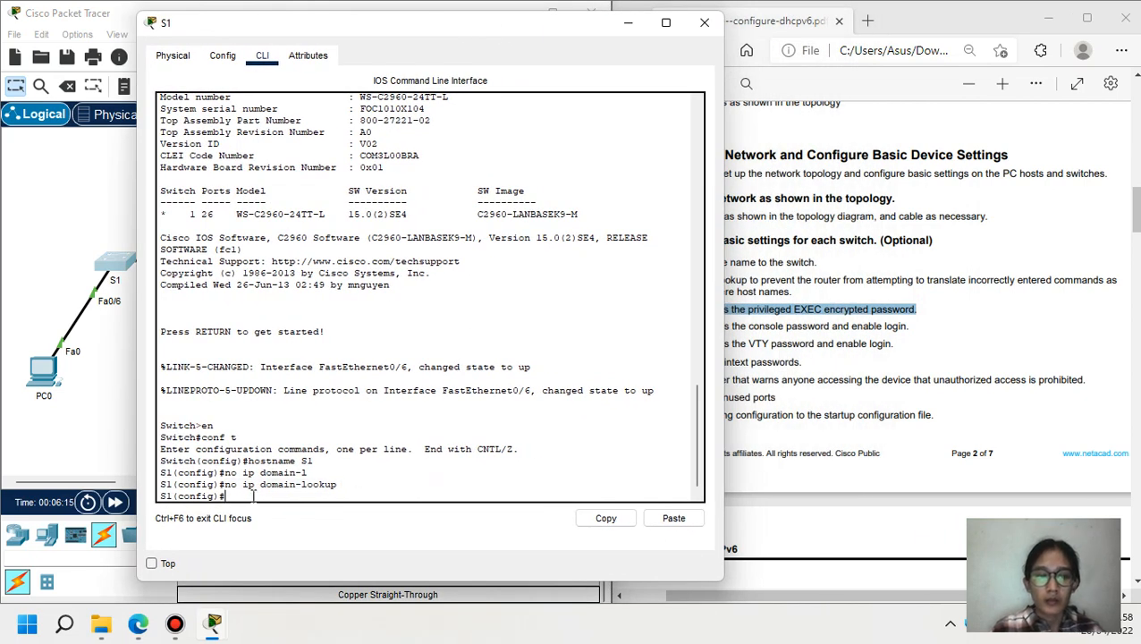
pyautogui.write('enable ')
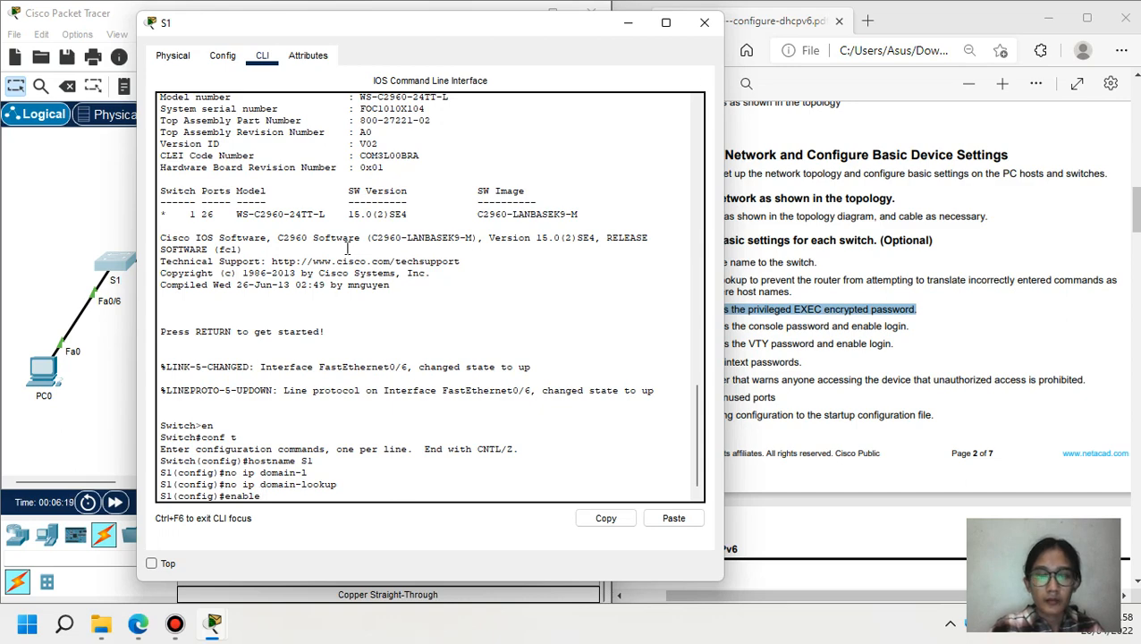
pyautogui.write('se')
pyautogui.press('Tab')
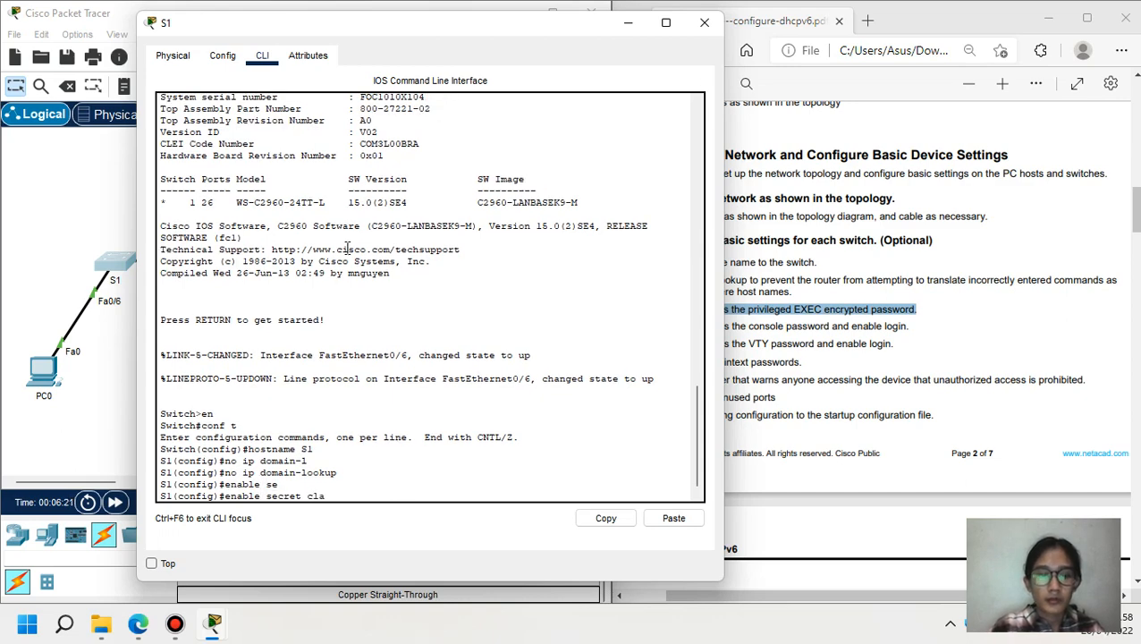
pyautogui.press('Return')
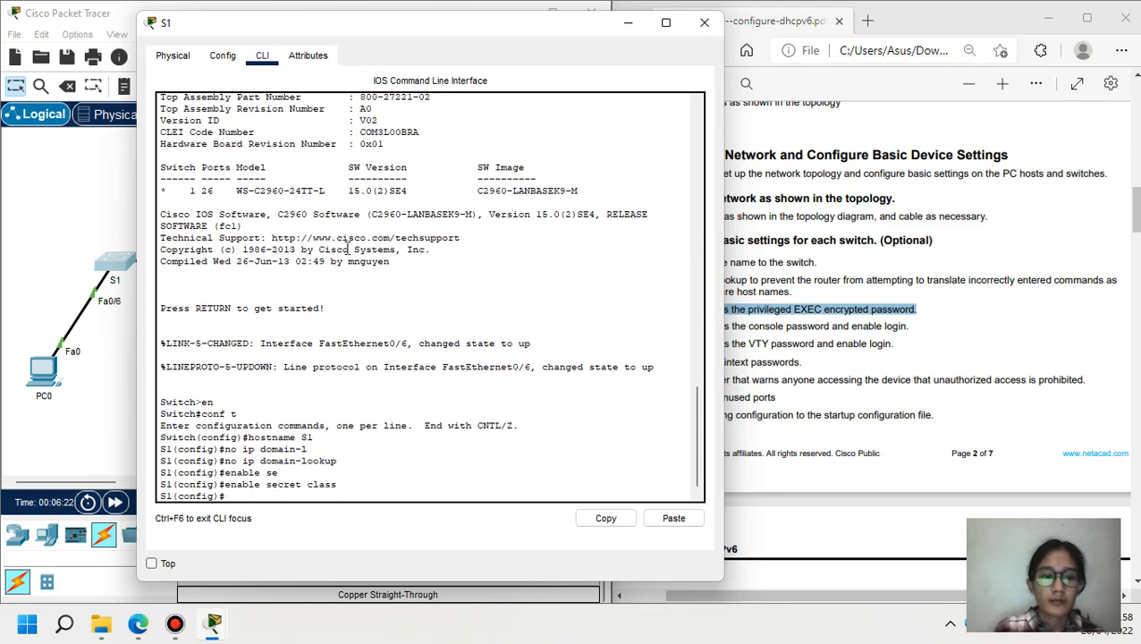
# - Copy S1's enable secret command and run it on S2, then reopen S1's CLI
pyautogui.doubleClick(324, 484)
pyautogui.moveTo(278, 487); pyautogui.dragTo(224, 486)
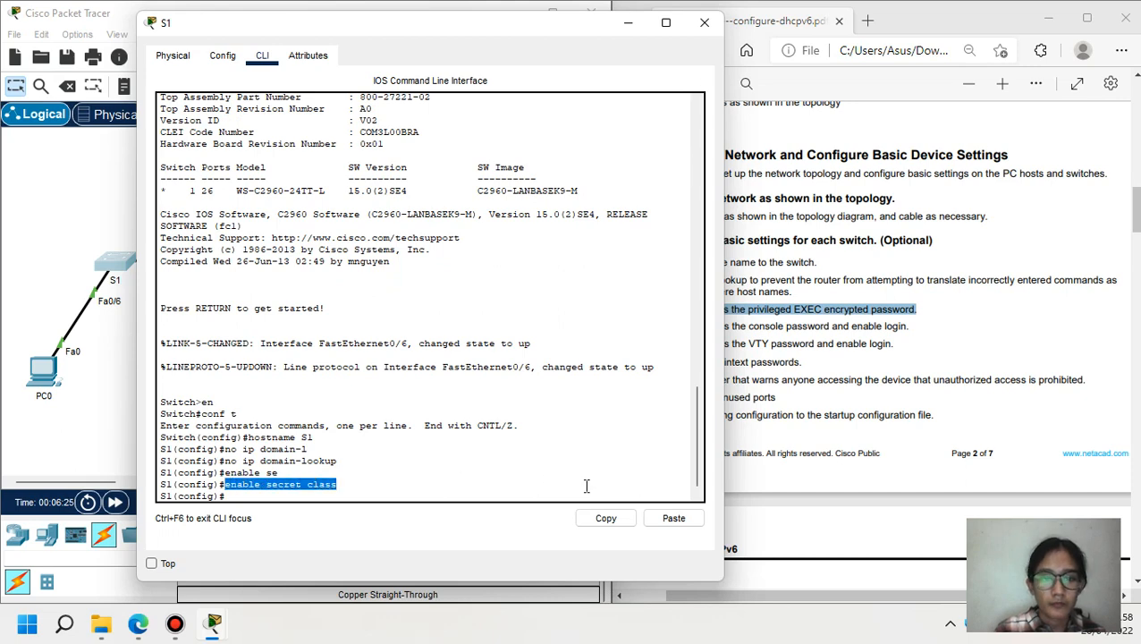
pyautogui.click(606, 518)
pyautogui.click(628, 22)
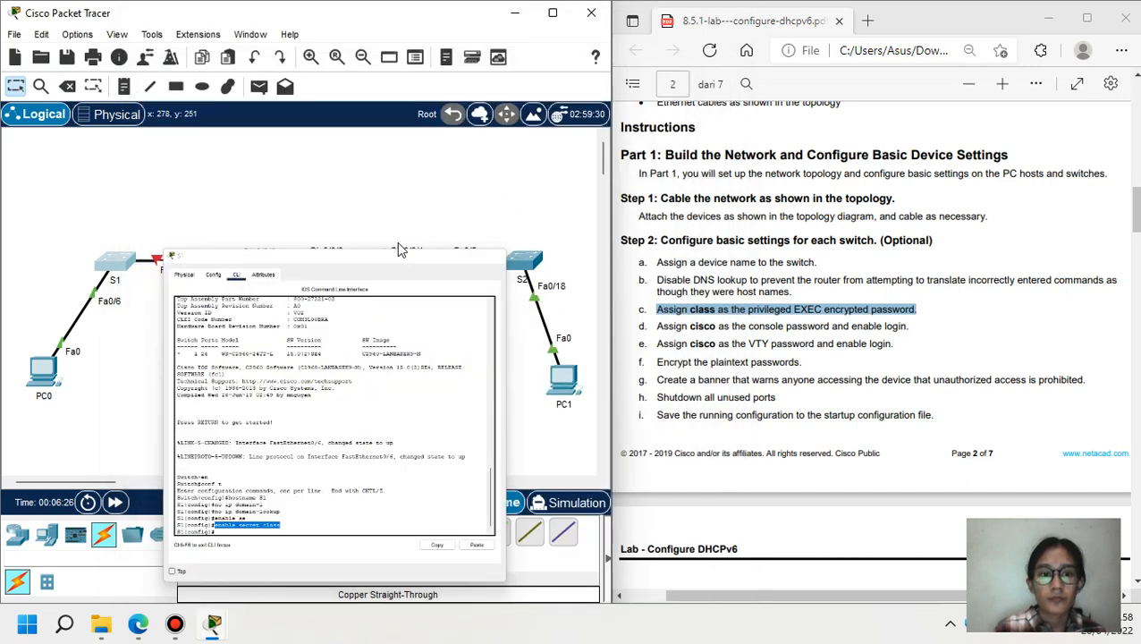
pyautogui.click(525, 266)
pyautogui.click(815, 512)
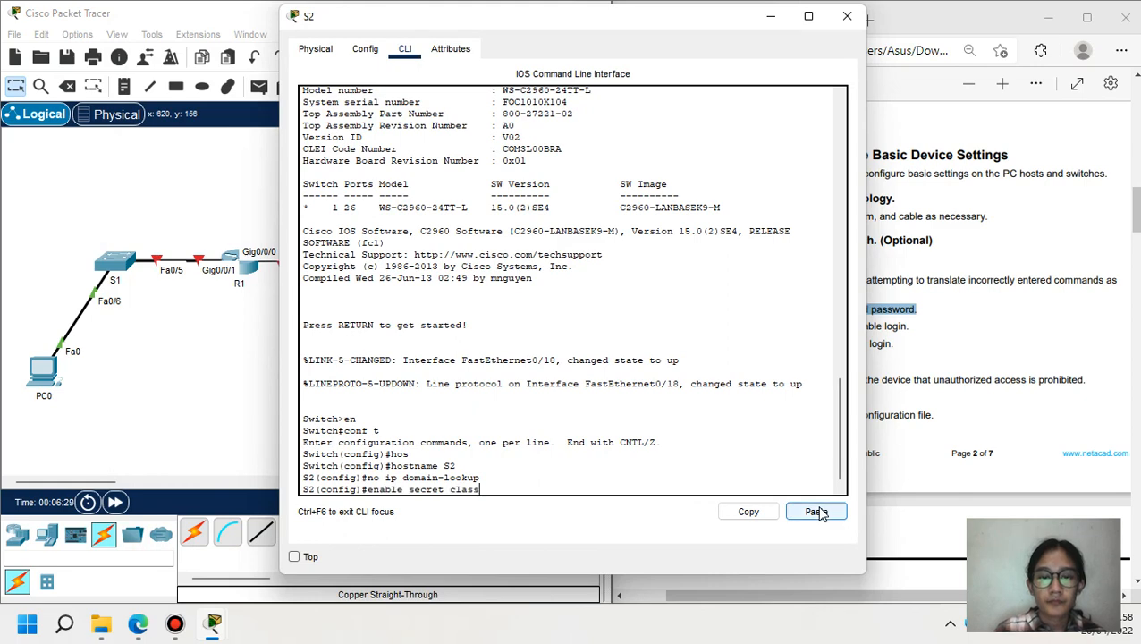
pyautogui.press('Return')
pyautogui.click(179, 364)
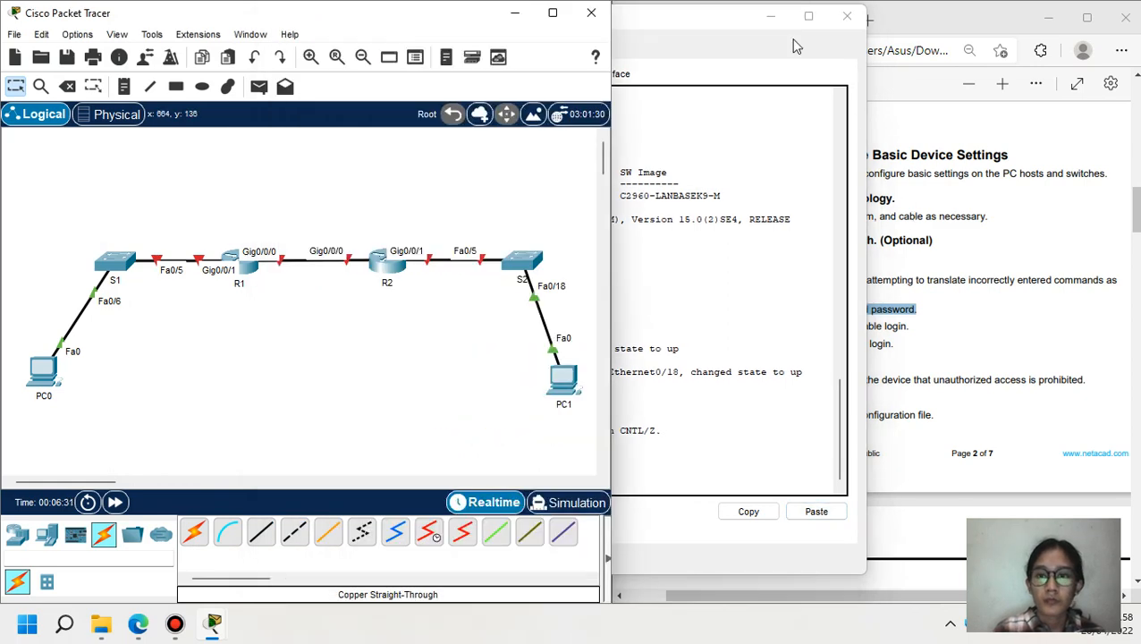
pyautogui.click(727, 265)
pyautogui.click(770, 16)
pyautogui.moveTo(656, 326); pyautogui.dragTo(912, 328)
pyautogui.click(115, 261)
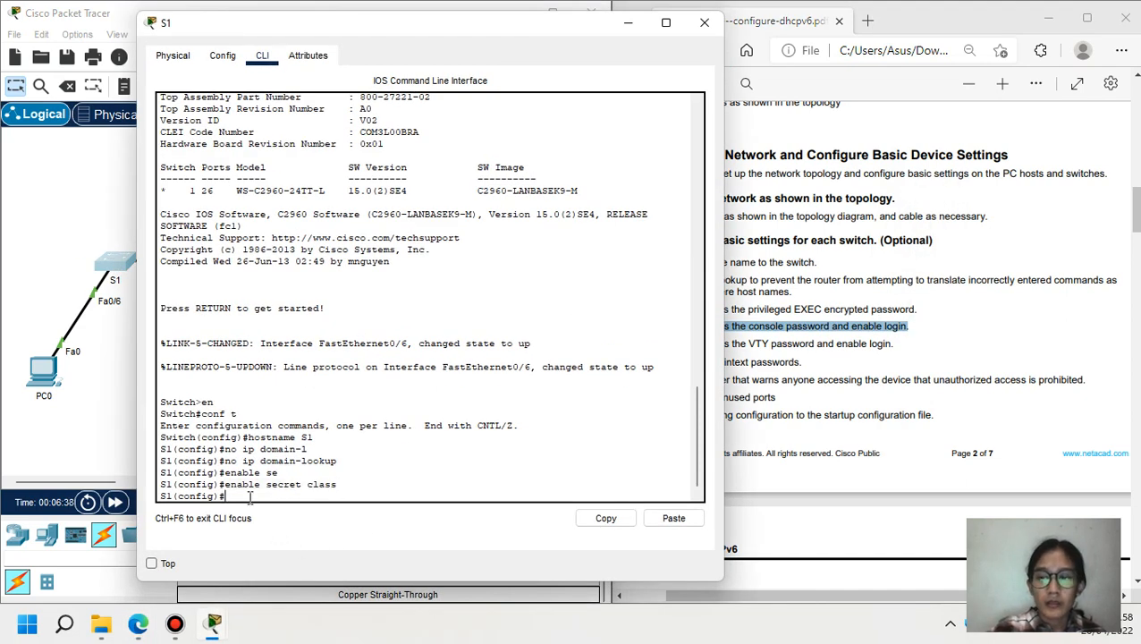
# - Protect S1's console line 0 with the lab's console password and require login
pyautogui.write('line')
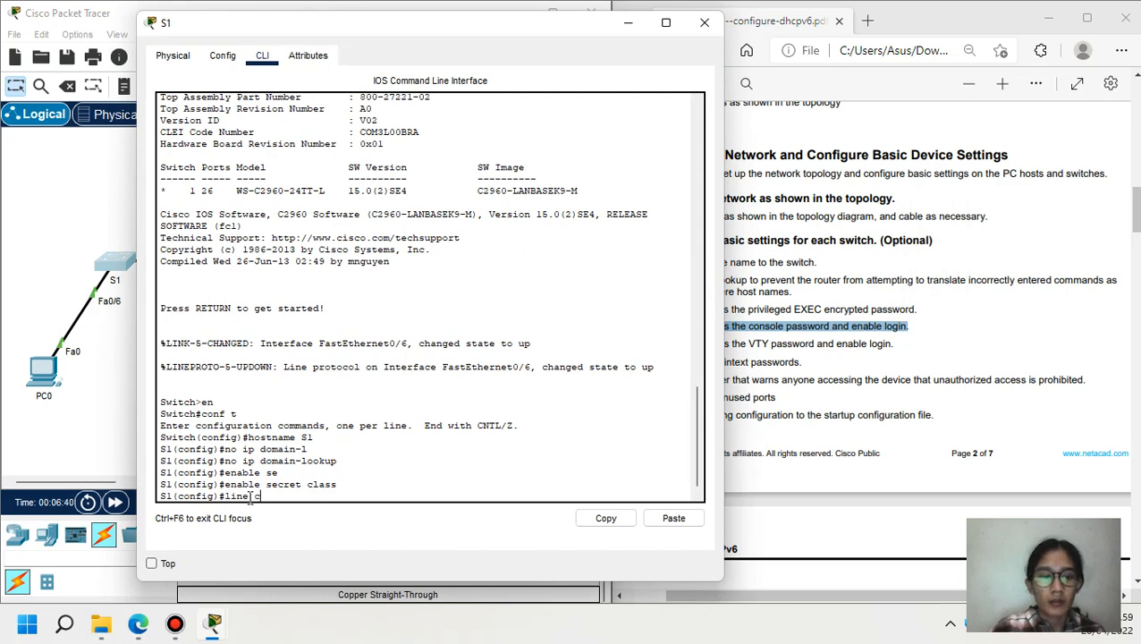
pyautogui.write(' c')
pyautogui.press('Tab')
pyautogui.write('0')
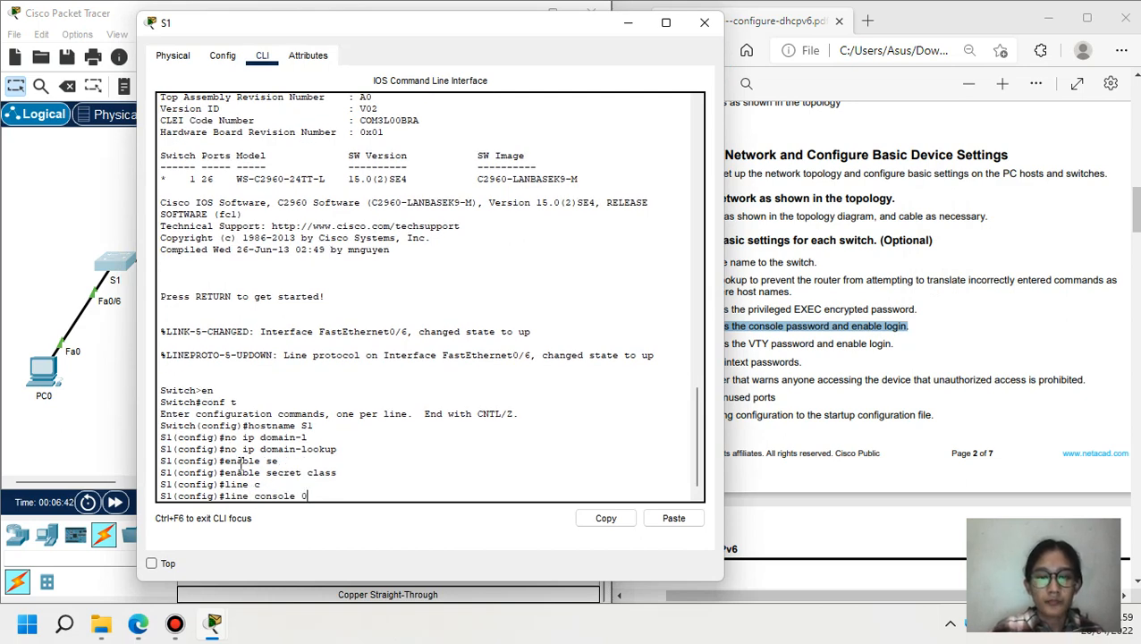
pyautogui.press('Return')
pyautogui.write('pass')
pyautogui.press('Tab')
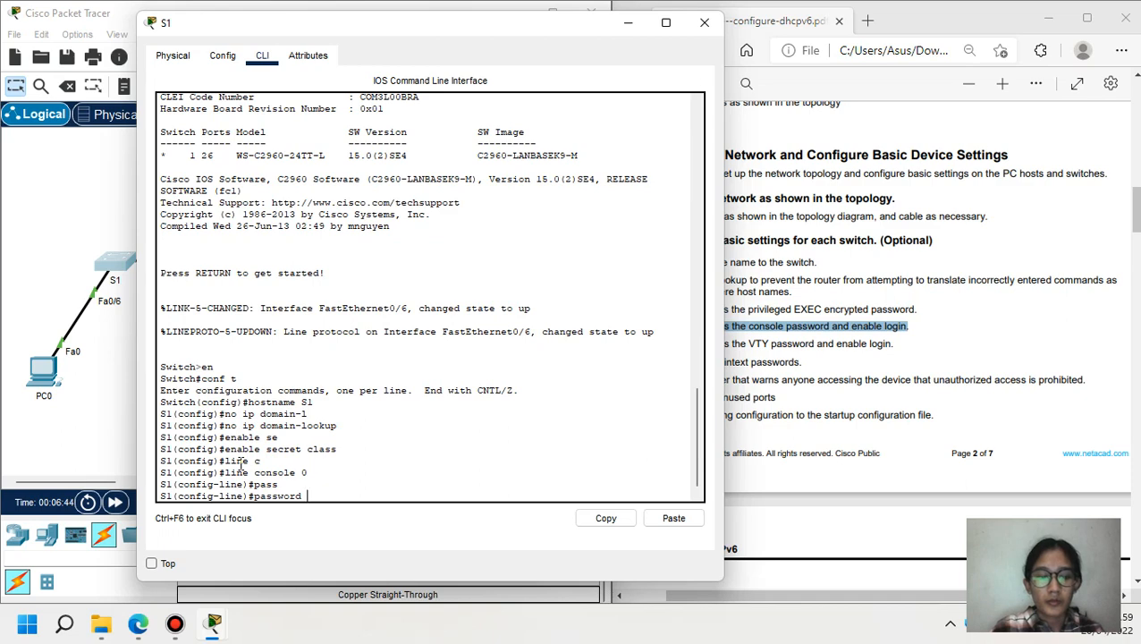
pyautogui.write('cisco')
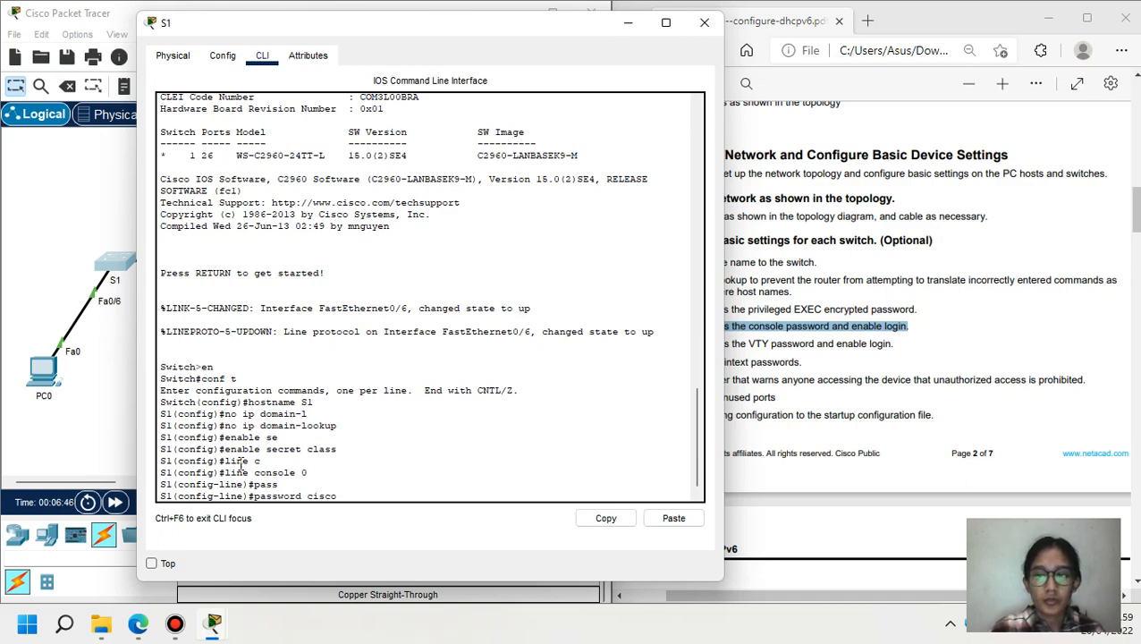
pyautogui.press('Return')
pyautogui.write('login')
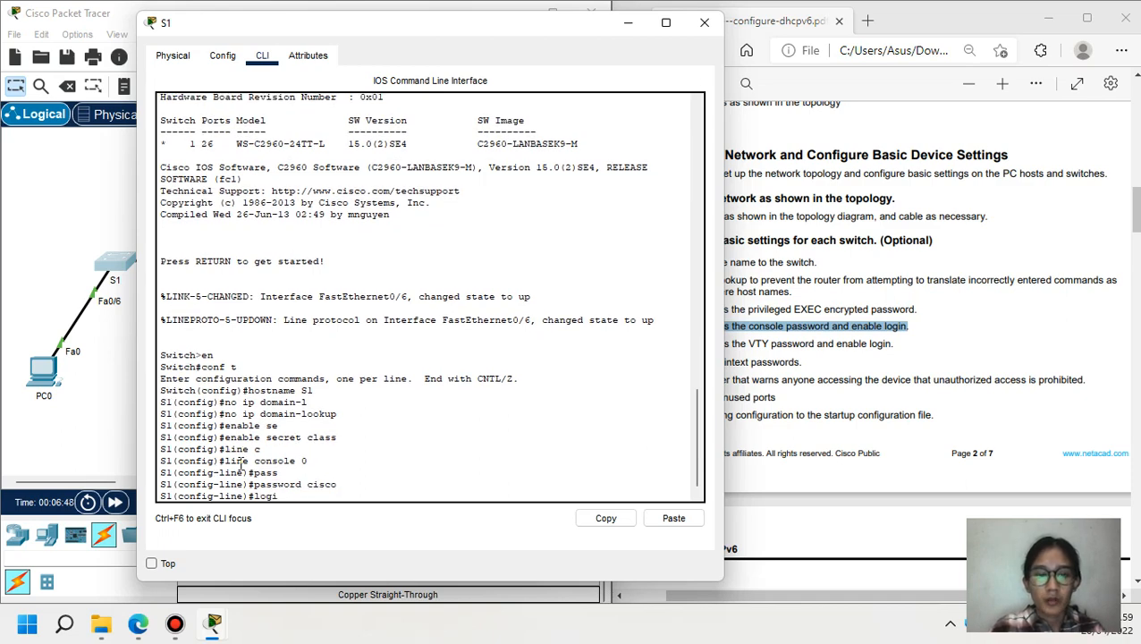
pyautogui.press('Return')
pyautogui.write('exit')
pyautogui.press('Return')
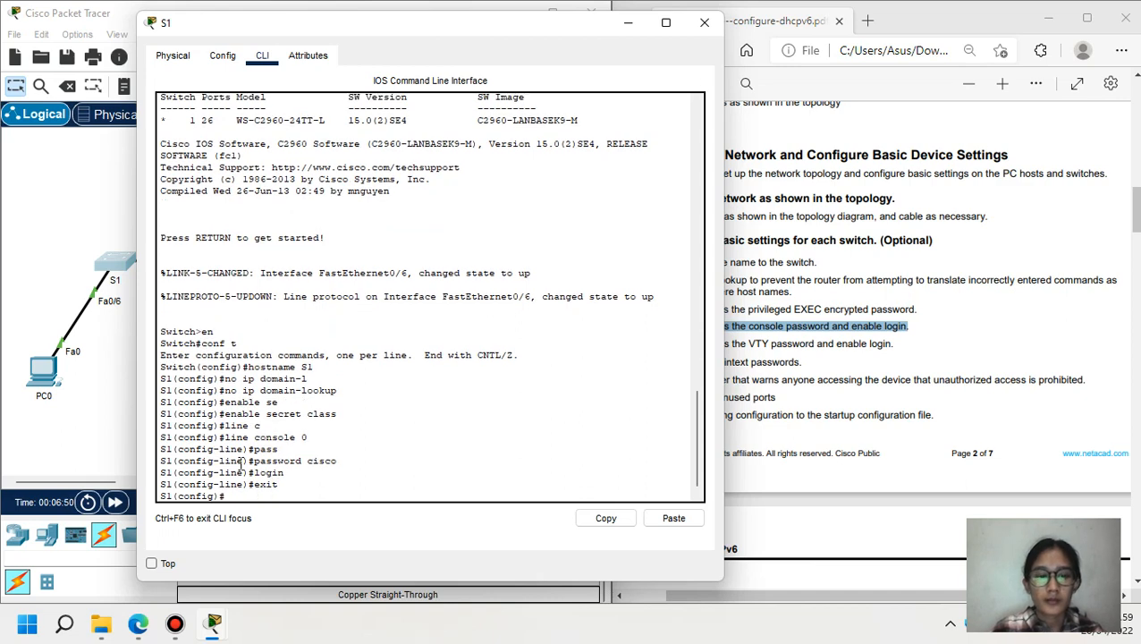
pyautogui.click(628, 22)
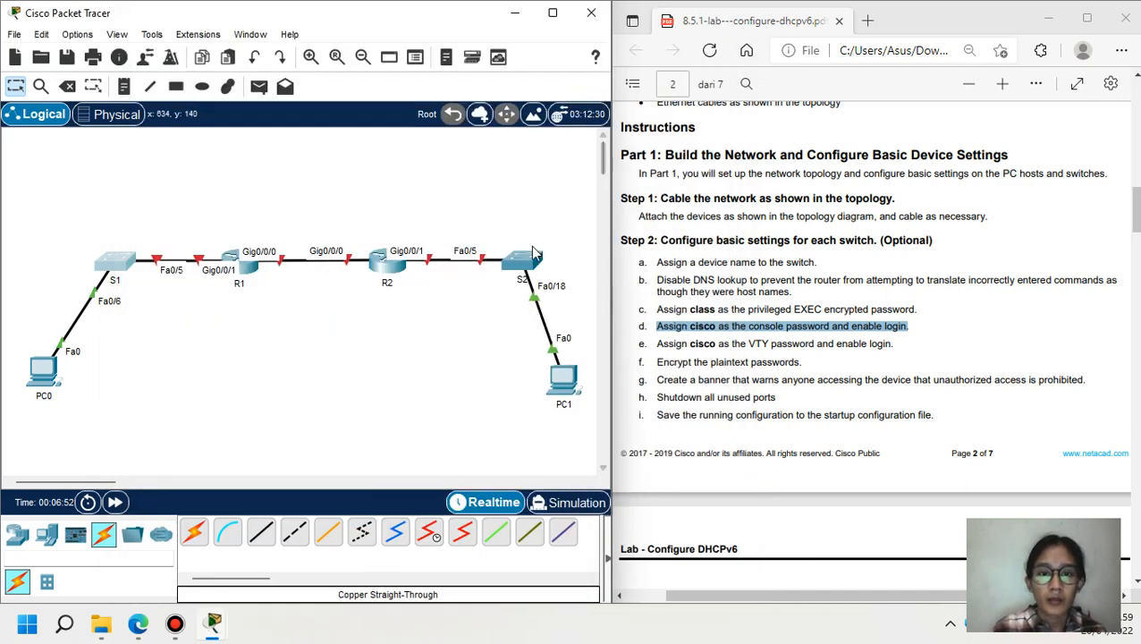
# - Give S2's console line 0 the same console password with login required
pyautogui.click(527, 261)
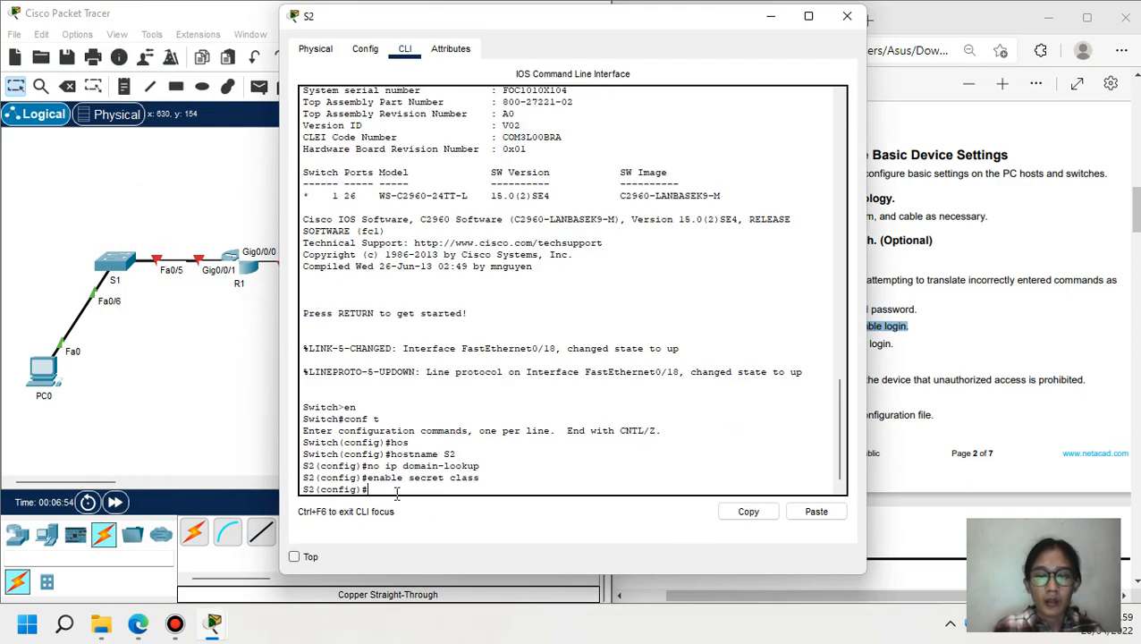
pyautogui.write('line c')
pyautogui.press('Tab')
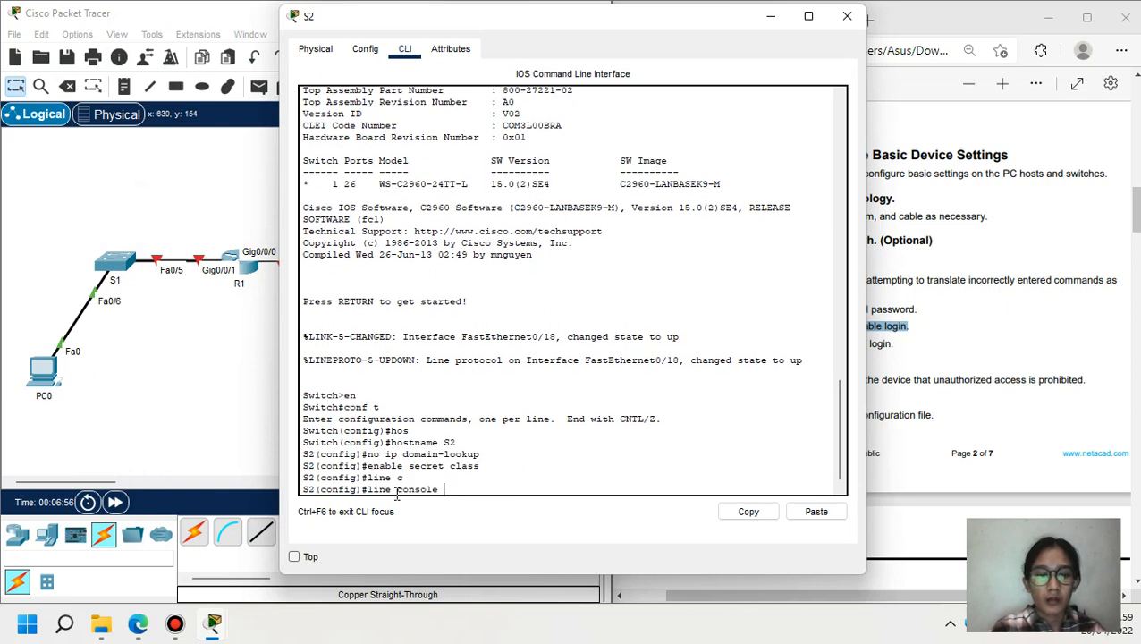
pyautogui.write('0')
pyautogui.press('Return')
pyautogui.write('pa')
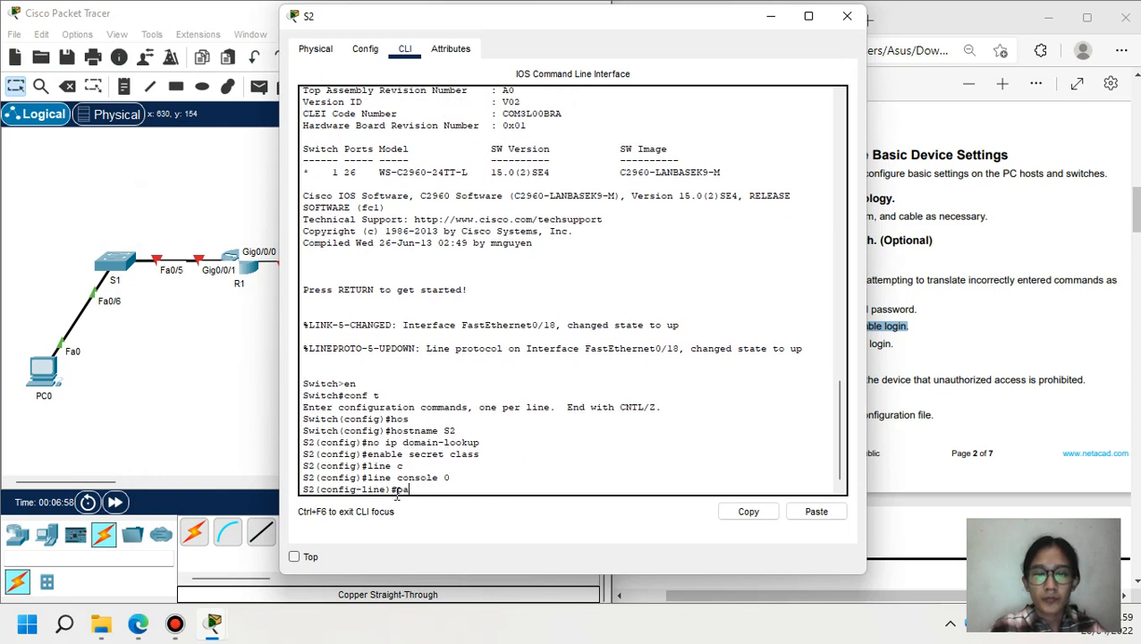
pyautogui.write('ss')
pyautogui.press('Tab')
pyautogui.write('cisc')
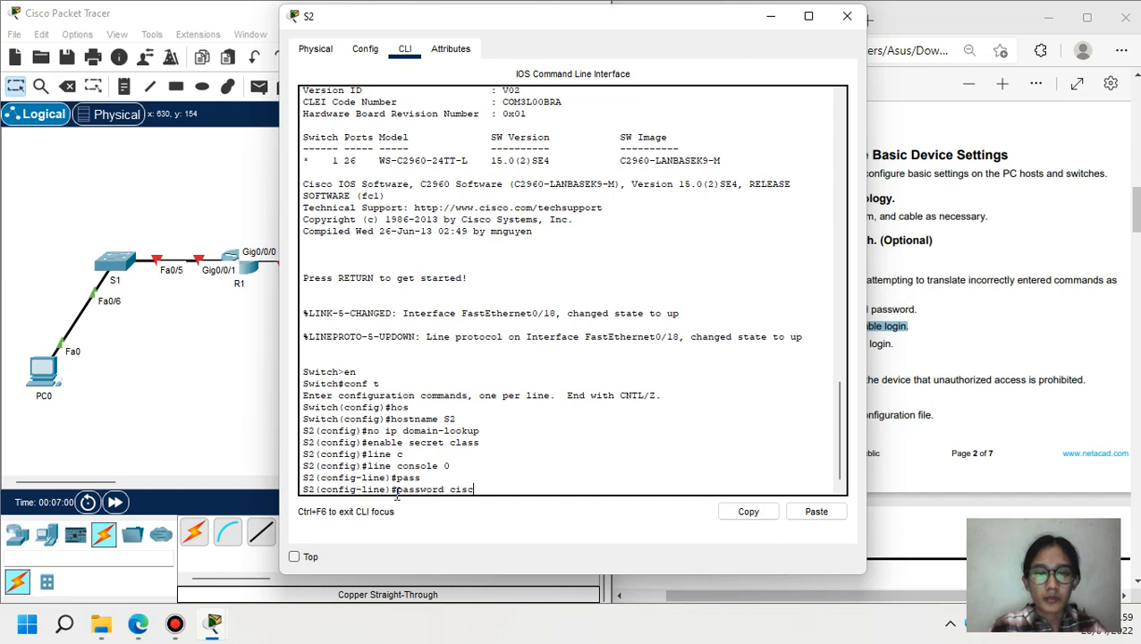
pyautogui.write('o')
pyautogui.press('Return')
pyautogui.write('logi')
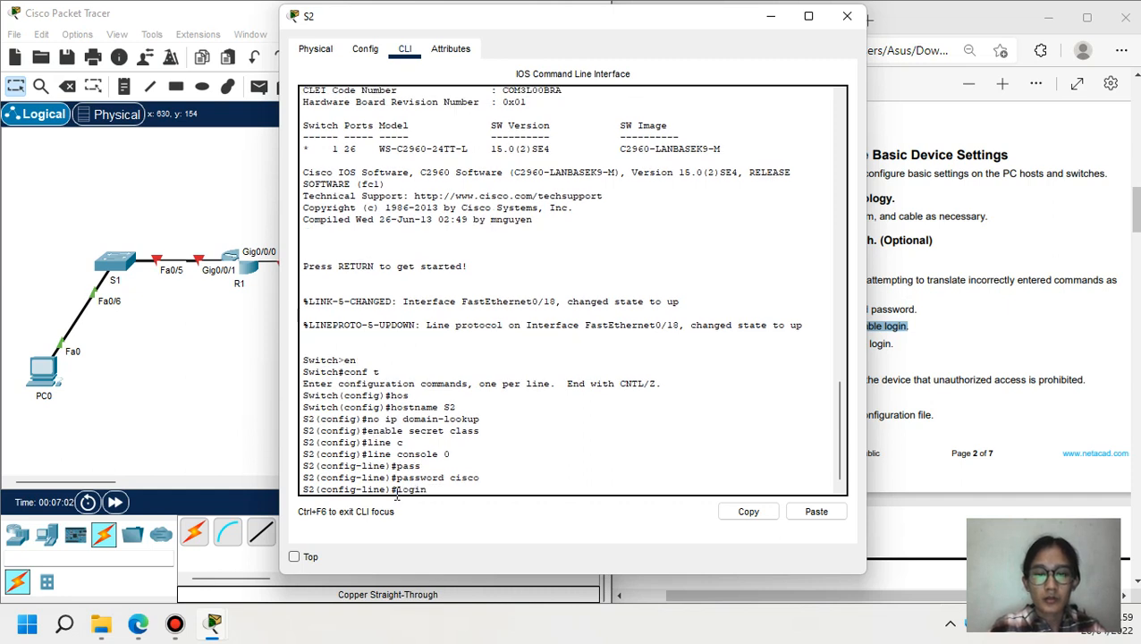
pyautogui.write('n')
pyautogui.press('Return')
pyautogui.write('exit')
pyautogui.press('Return')
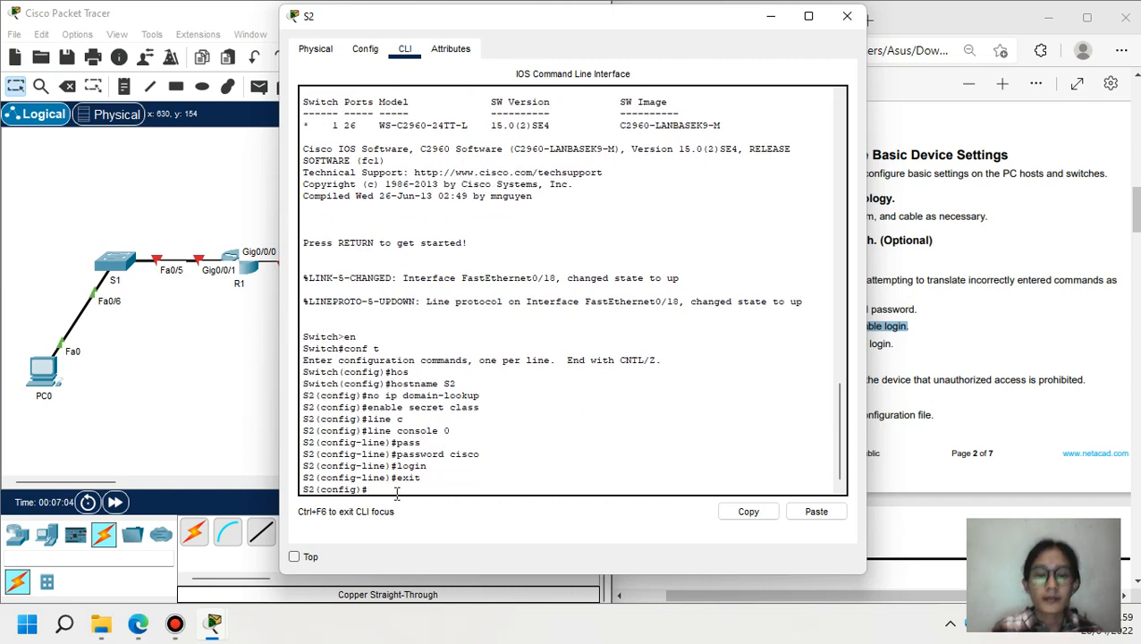
pyautogui.click(768, 17)
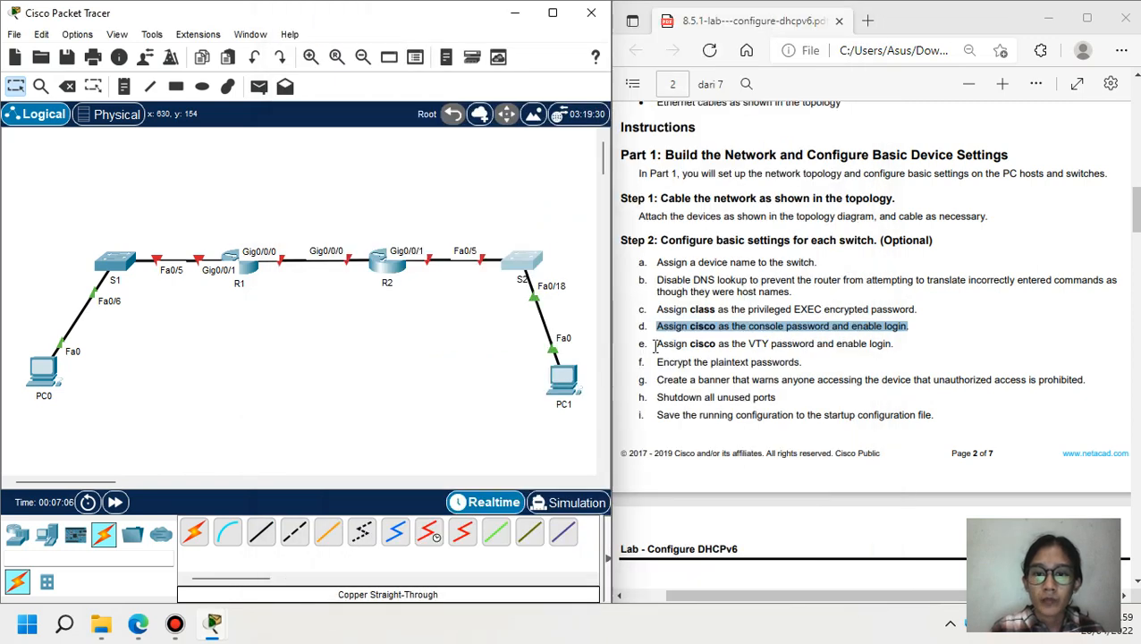
# - Secure S1's VTY lines 0 4 with the lab's VTY password and login required
pyautogui.moveTo(658, 347); pyautogui.dragTo(894, 347)
pyautogui.click(126, 269)
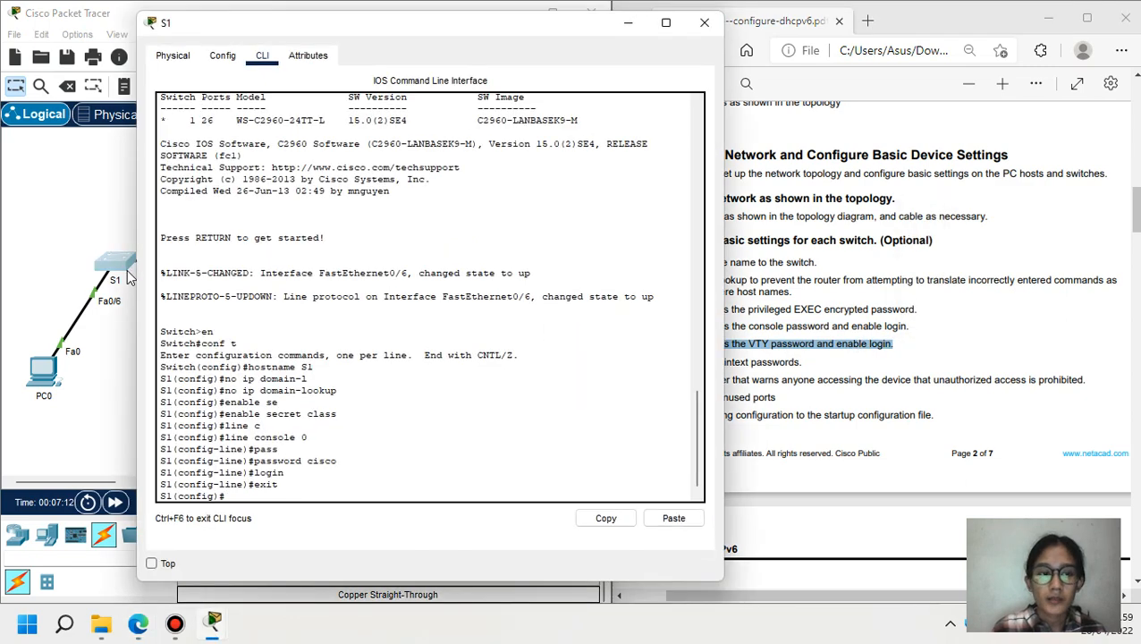
pyautogui.write('line vty 0')
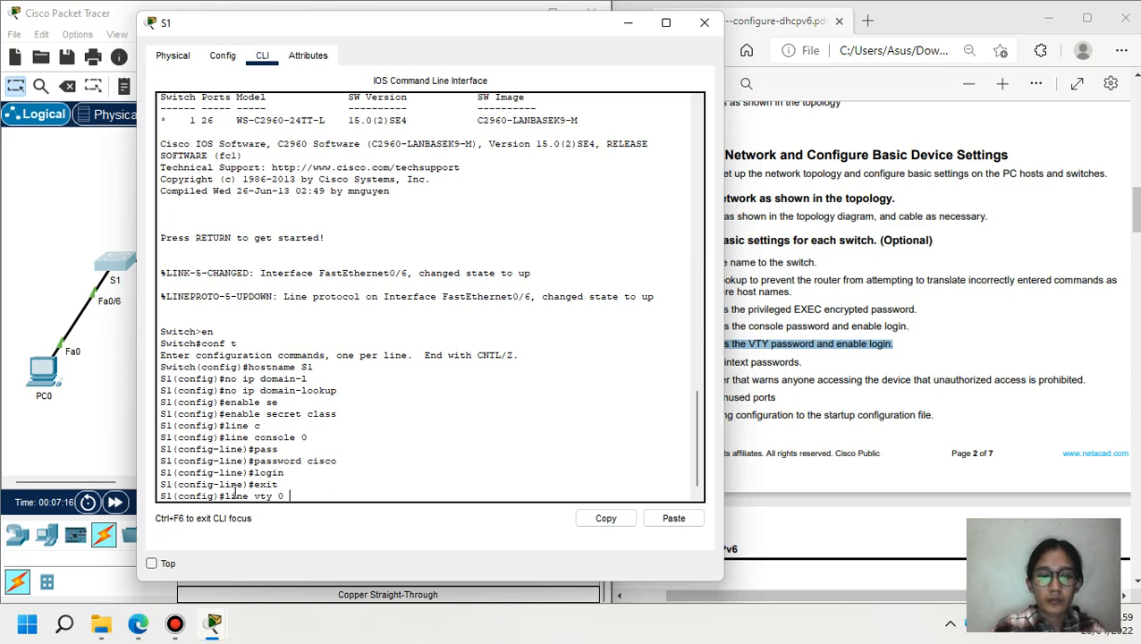
pyautogui.write(' 4')
pyautogui.press('Return')
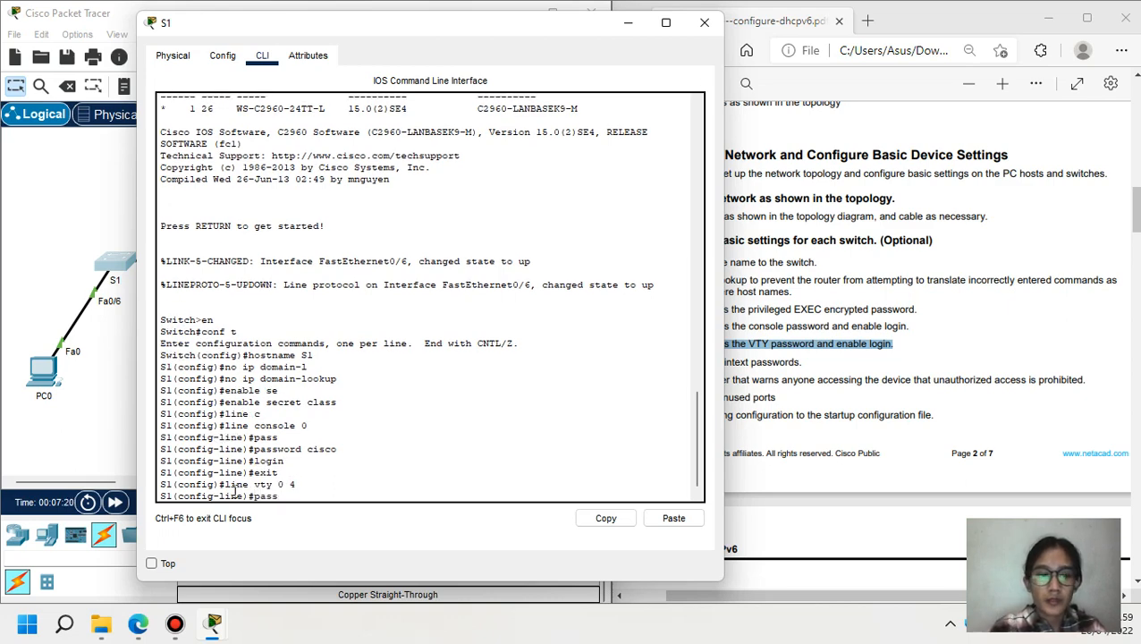
pyautogui.write('pass')
pyautogui.press('Tab')
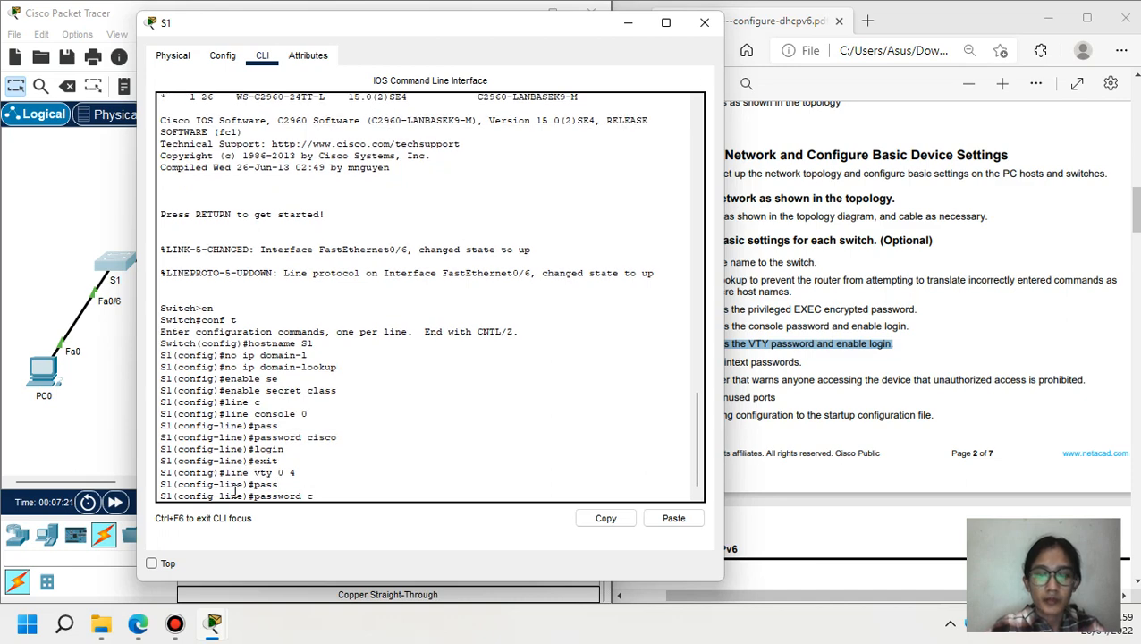
pyautogui.write('cisco')
pyautogui.press('Return')
pyautogui.write('l')
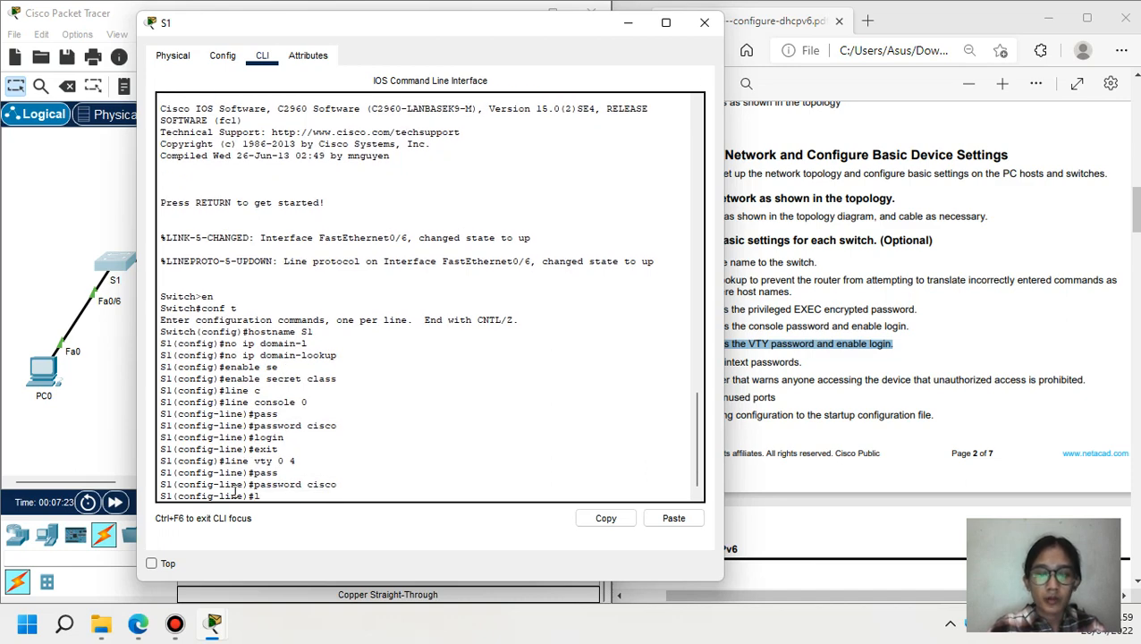
pyautogui.write('ogin')
pyautogui.press('Return')
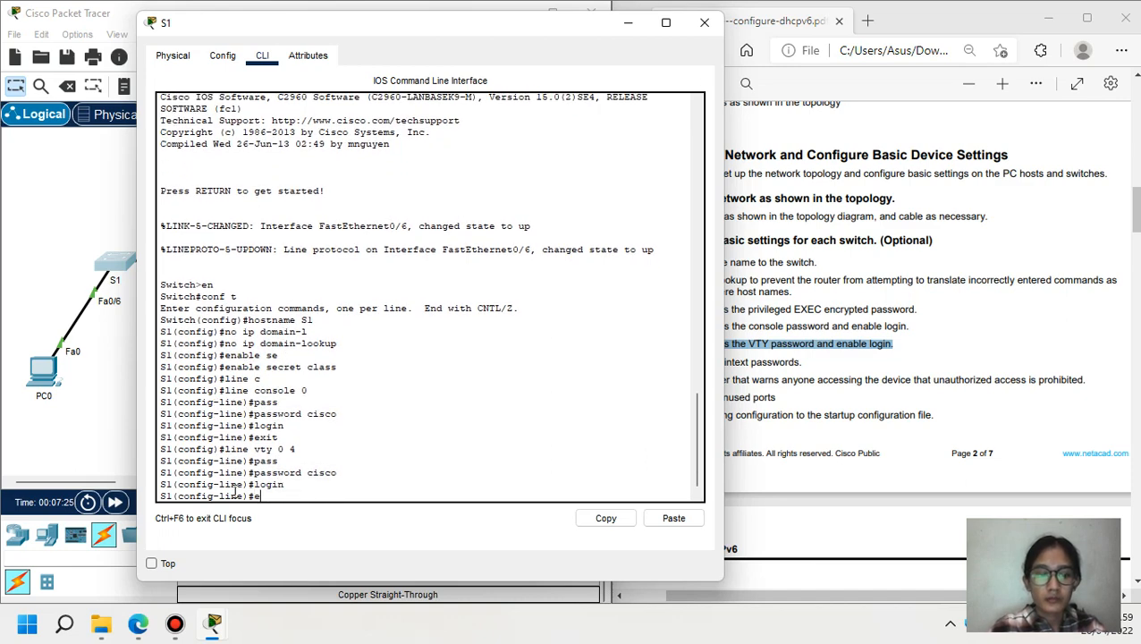
pyautogui.write('exit')
pyautogui.press('Return')
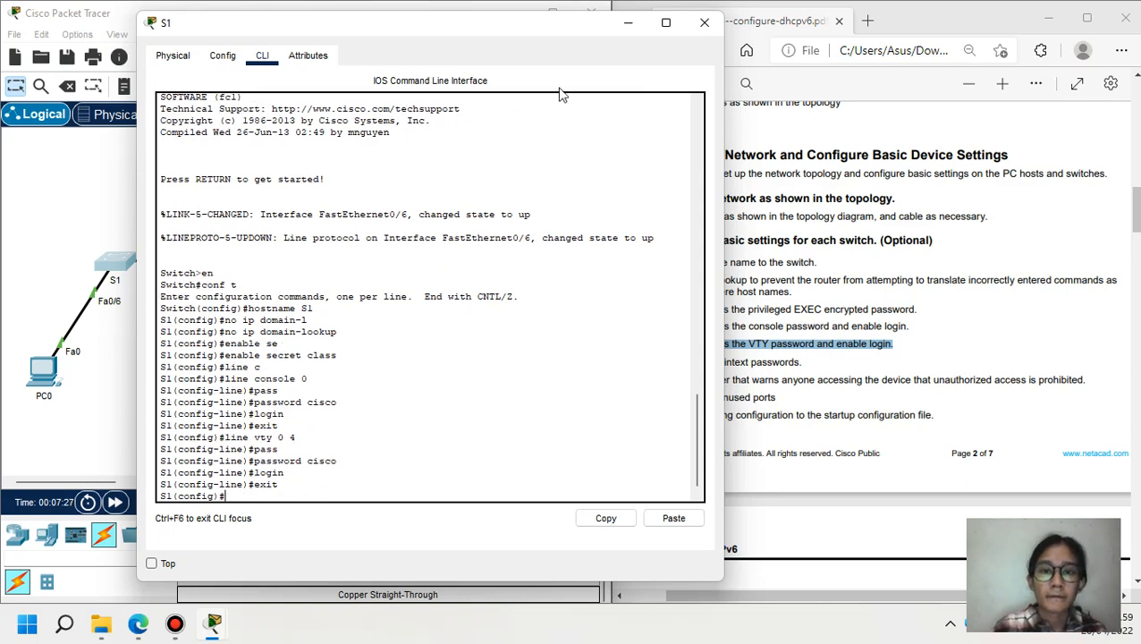
pyautogui.click(628, 23)
# - Apply the same VTY password and login requirement to S2's lines vty 0 4
pyautogui.click(521, 261)
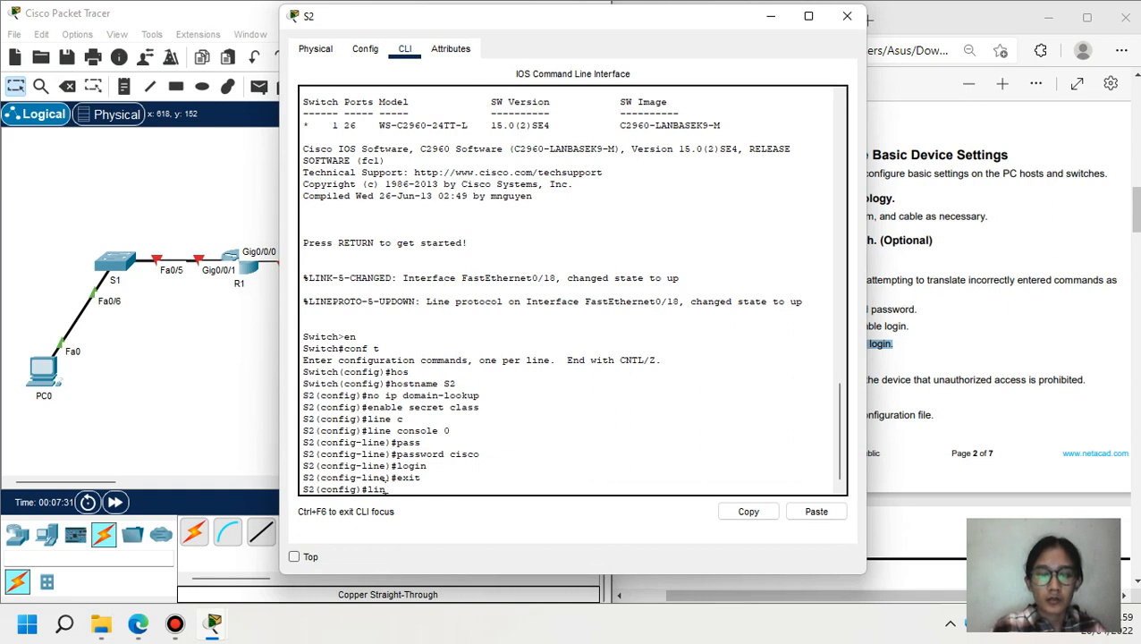
pyautogui.write('line vty 0 4')
pyautogui.press('Return')
pyautogui.write('p')
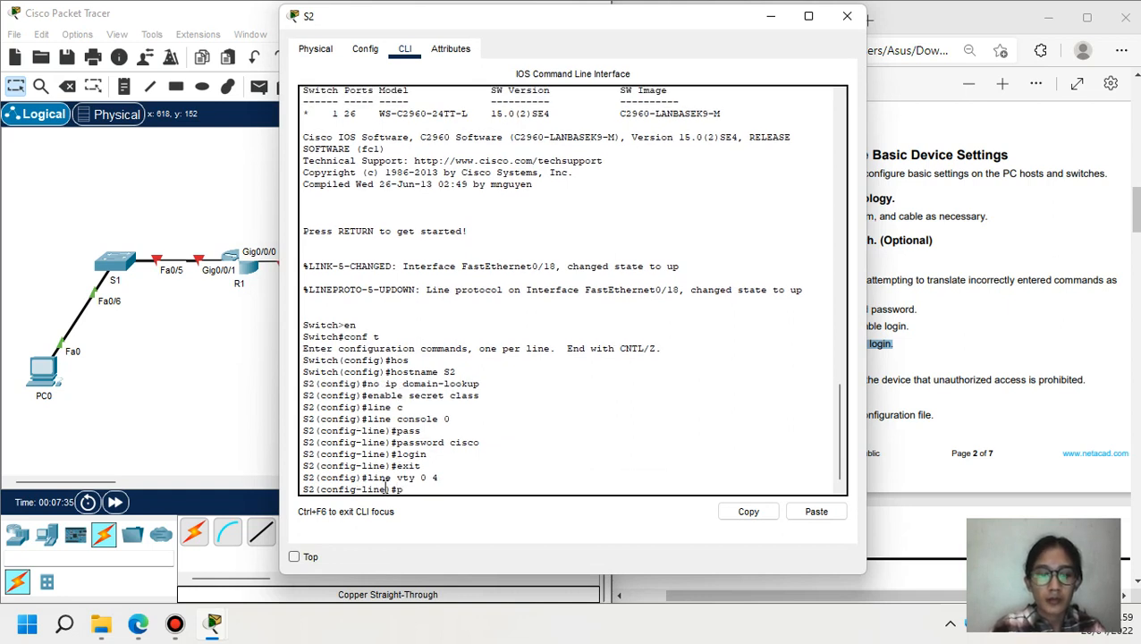
pyautogui.write('ass')
pyautogui.press('Tab')
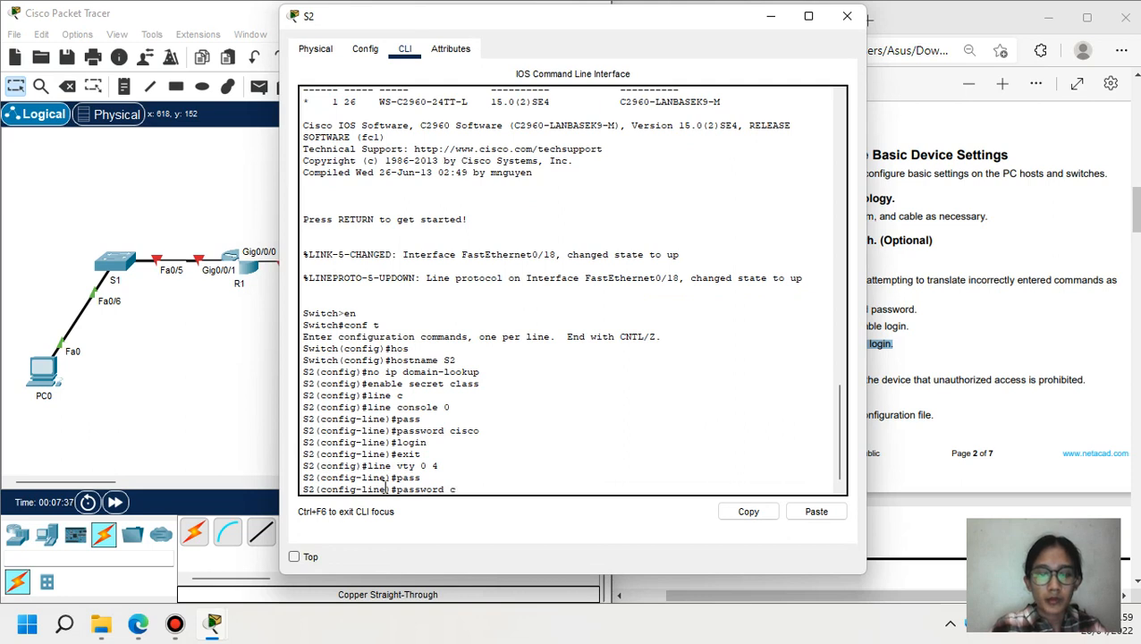
pyautogui.write('cisco')
pyautogui.press('Return')
pyautogui.write('l')
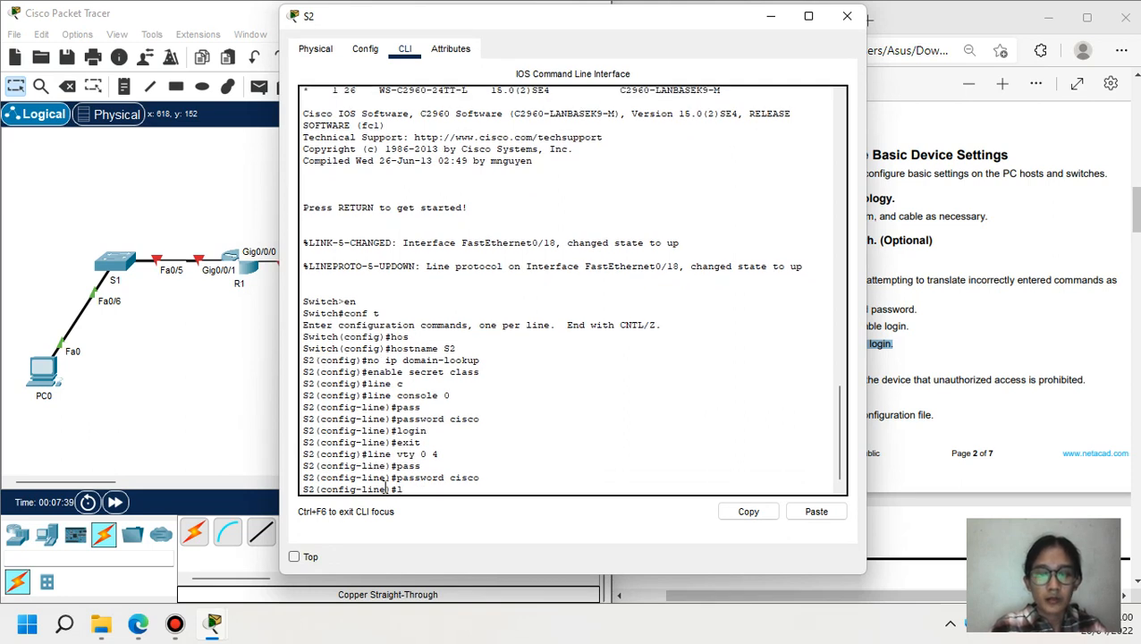
pyautogui.write('ogin')
pyautogui.press('Return')
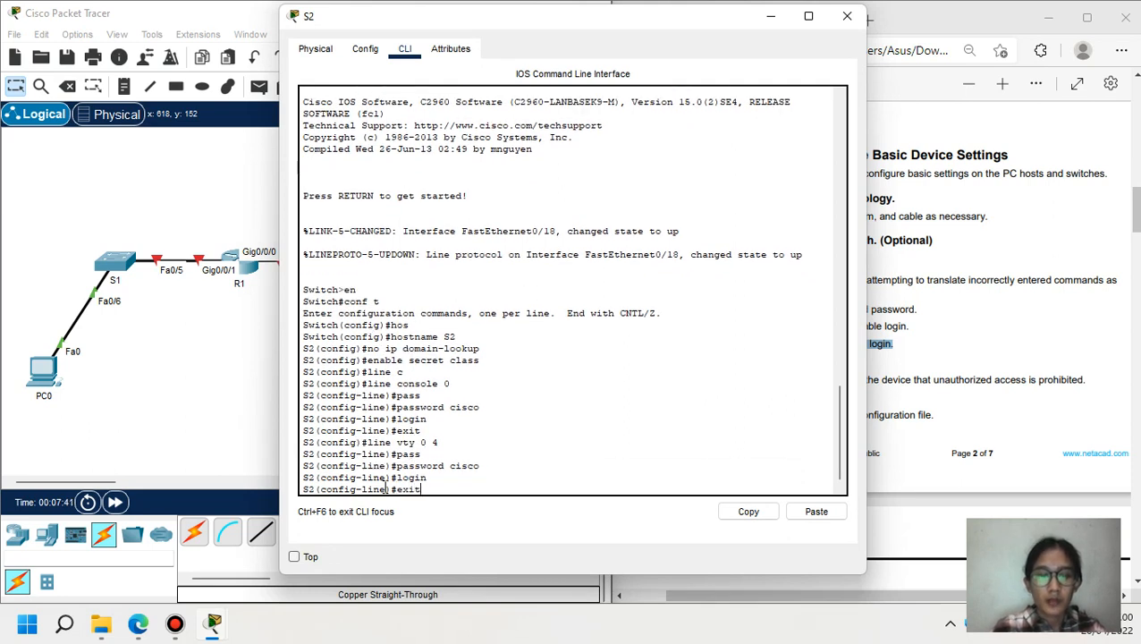
pyautogui.write('exit')
pyautogui.press('Return')
pyautogui.click(769, 20)
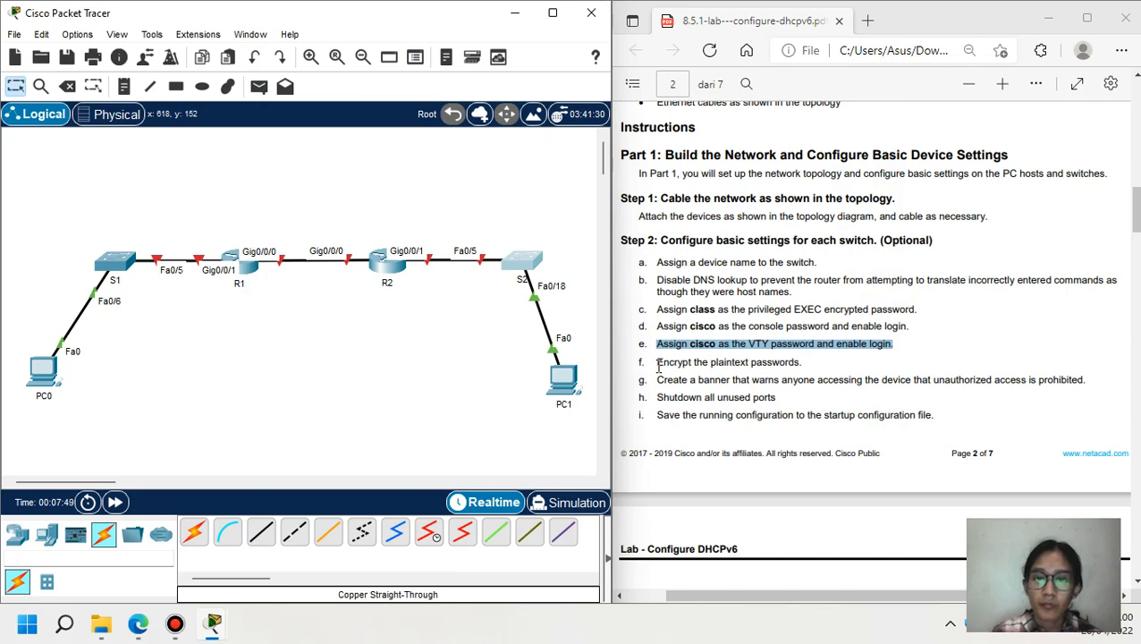
# - Enable service password-encryption on switch S1
pyautogui.moveTo(659, 367); pyautogui.dragTo(802, 367)
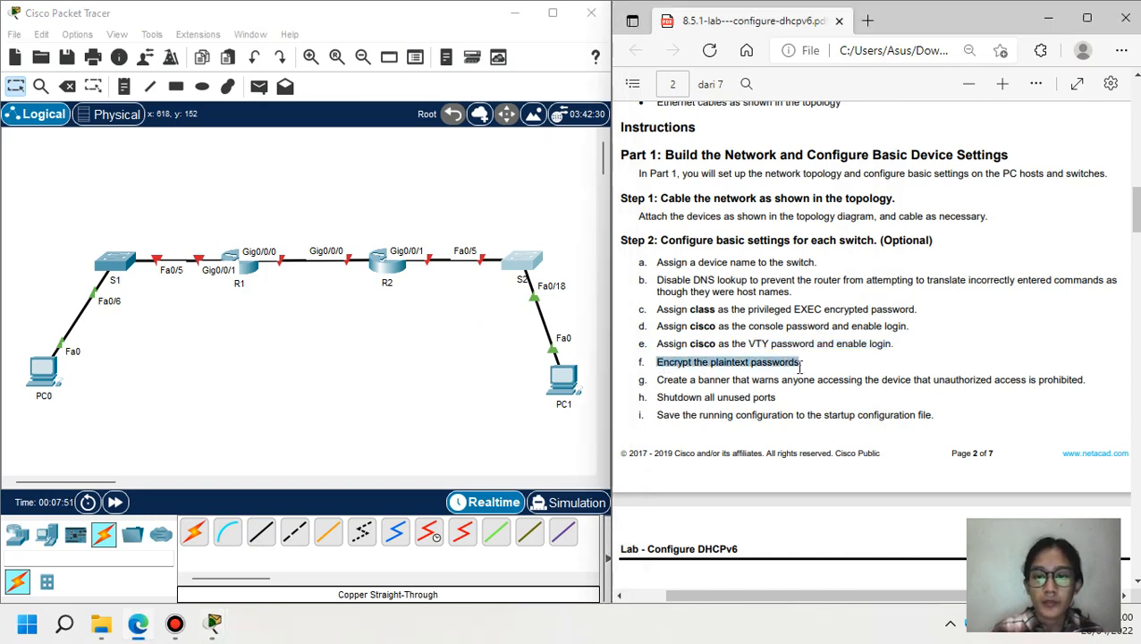
pyautogui.click(106, 264)
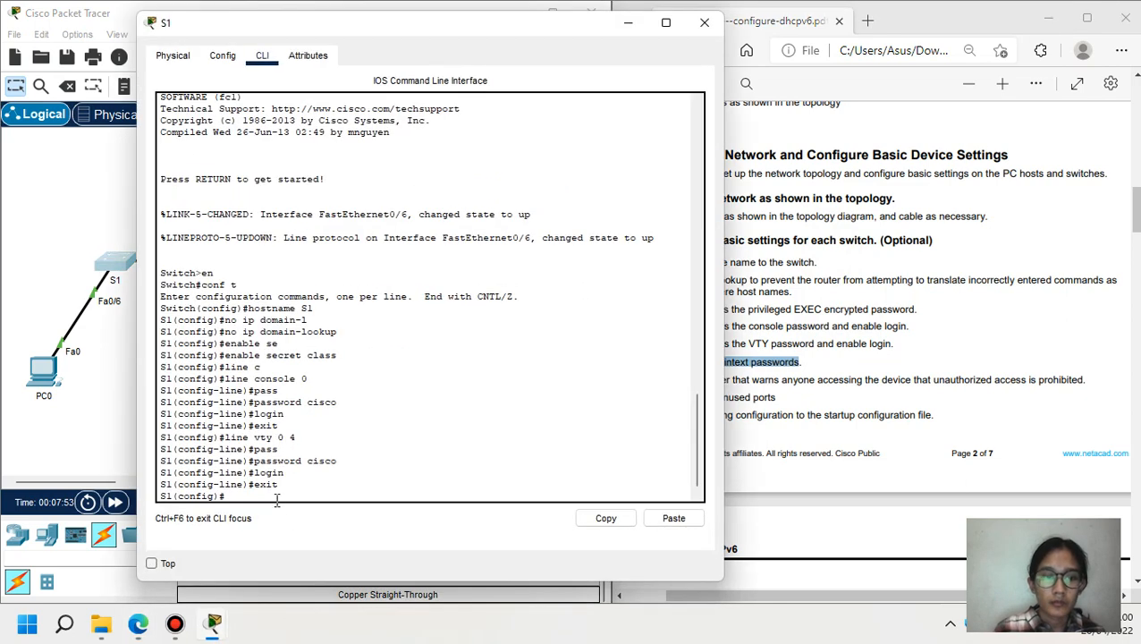
pyautogui.write('ser')
pyautogui.press('Tab')
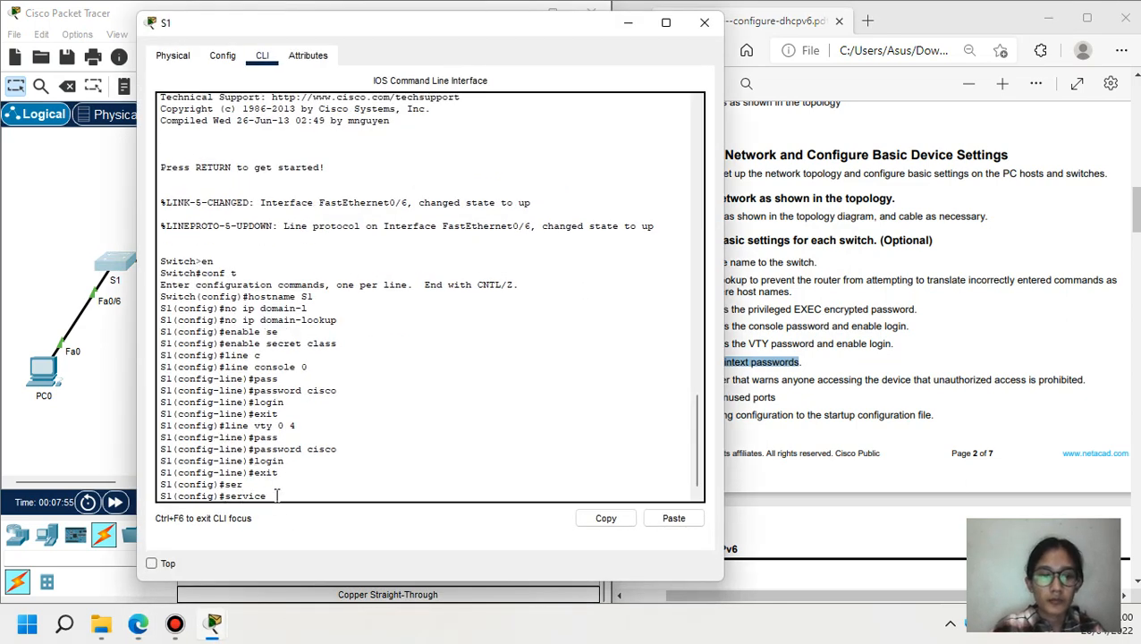
pyautogui.write('pass')
pyautogui.press('Tab')
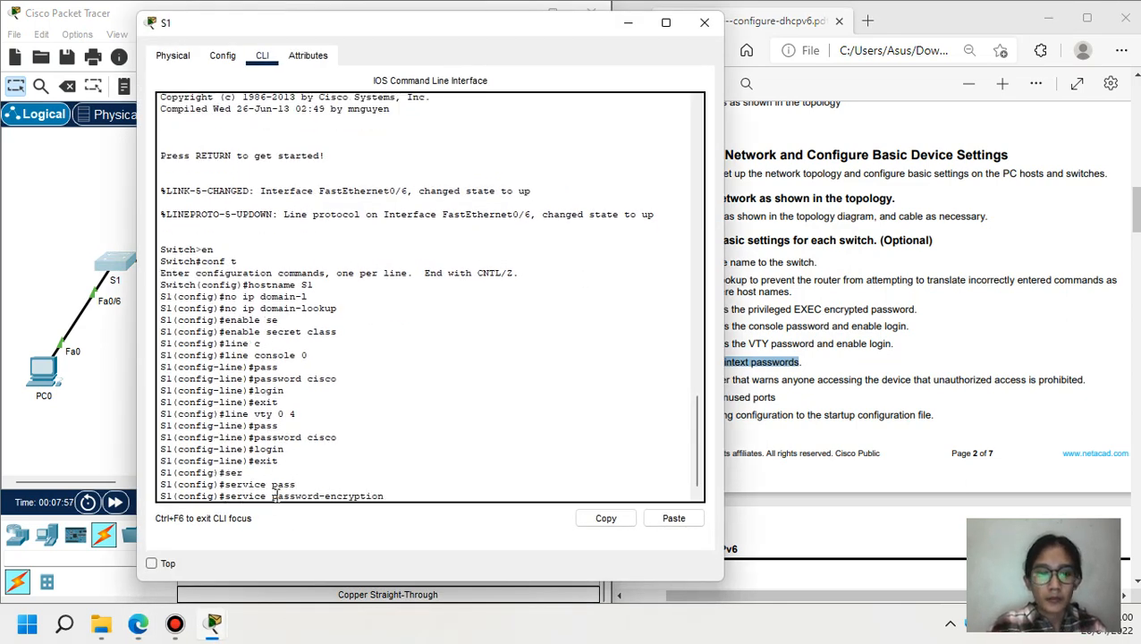
pyautogui.press('Return')
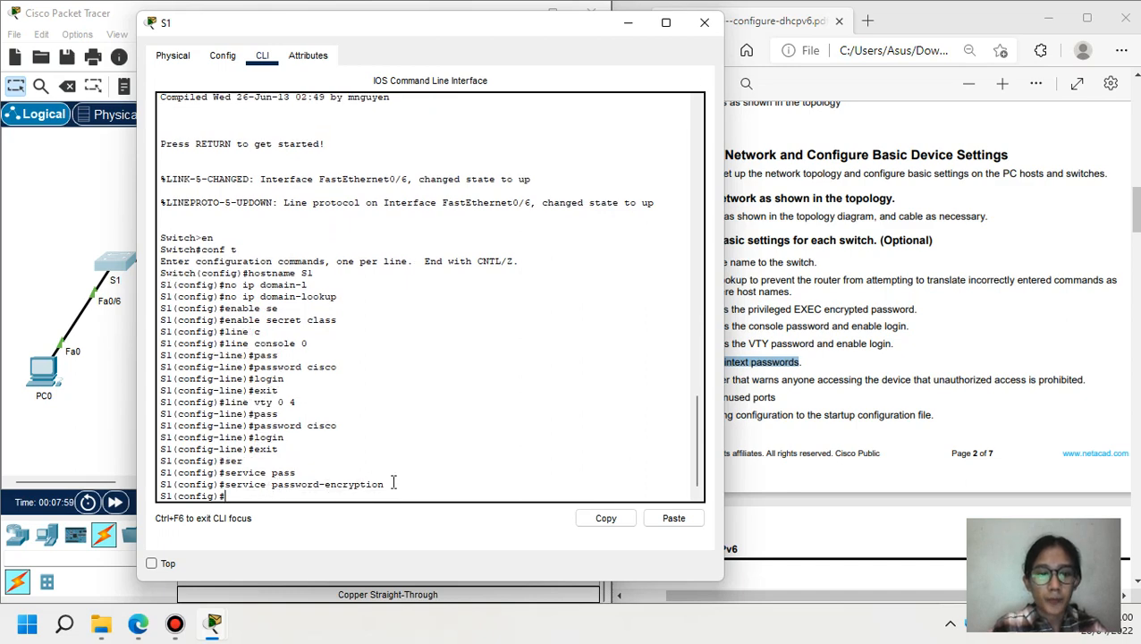
# - Copy the service password-encryption command from S1 and run it on S2
pyautogui.moveTo(391, 484); pyautogui.dragTo(225, 484)
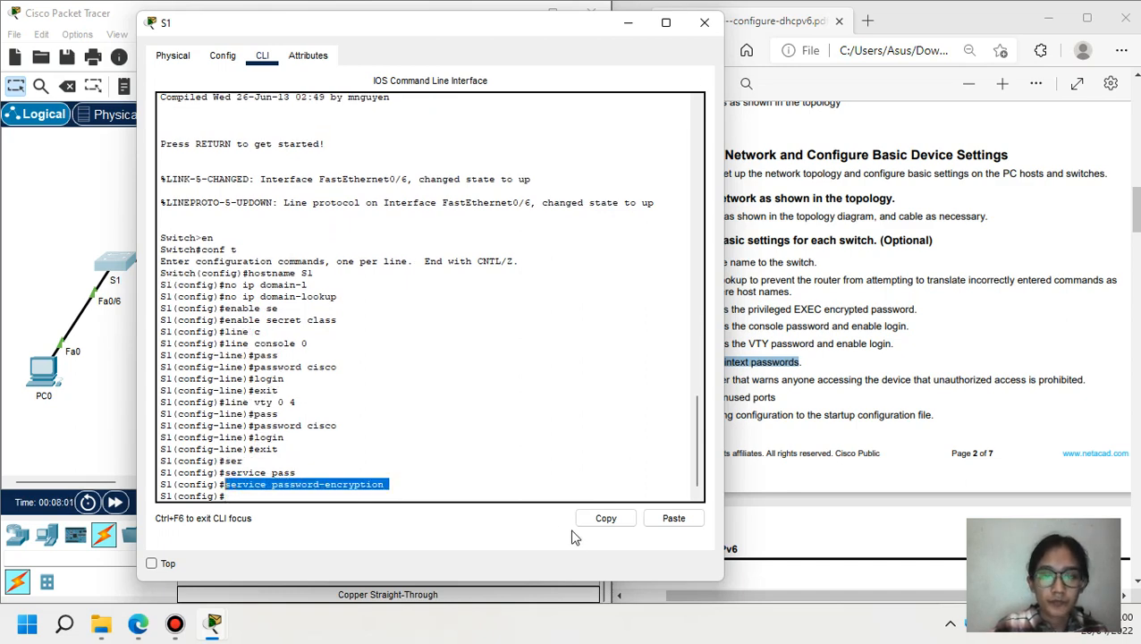
pyautogui.click(606, 519)
pyautogui.click(96, 401)
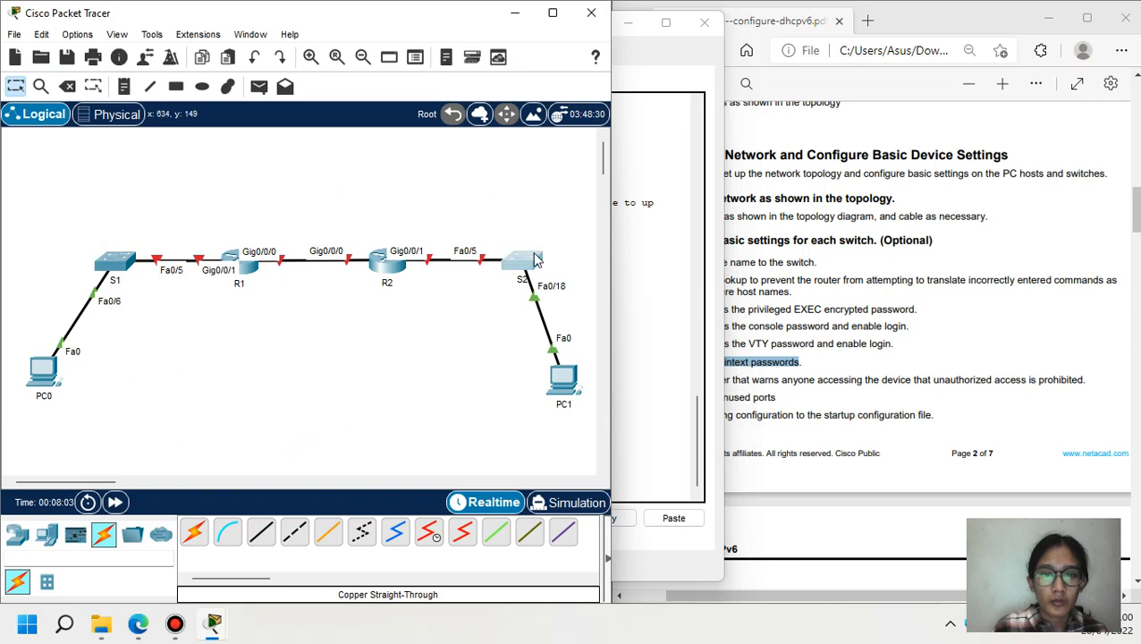
pyautogui.click(532, 257)
pyautogui.click(815, 511)
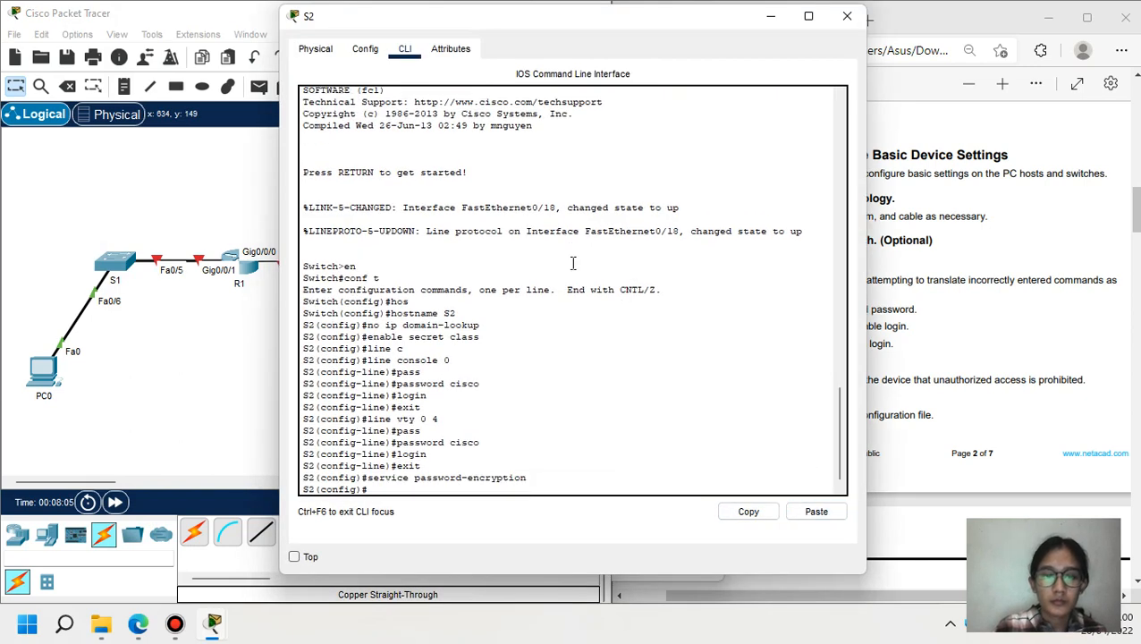
pyautogui.press('Return')
pyautogui.click(203, 327)
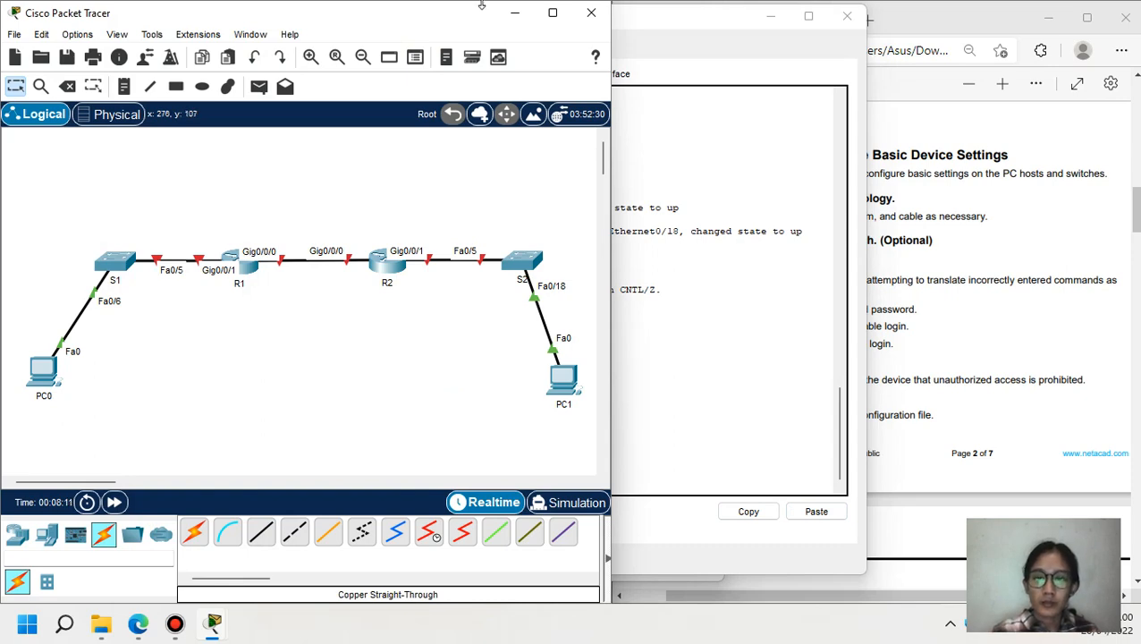
pyautogui.click(771, 18)
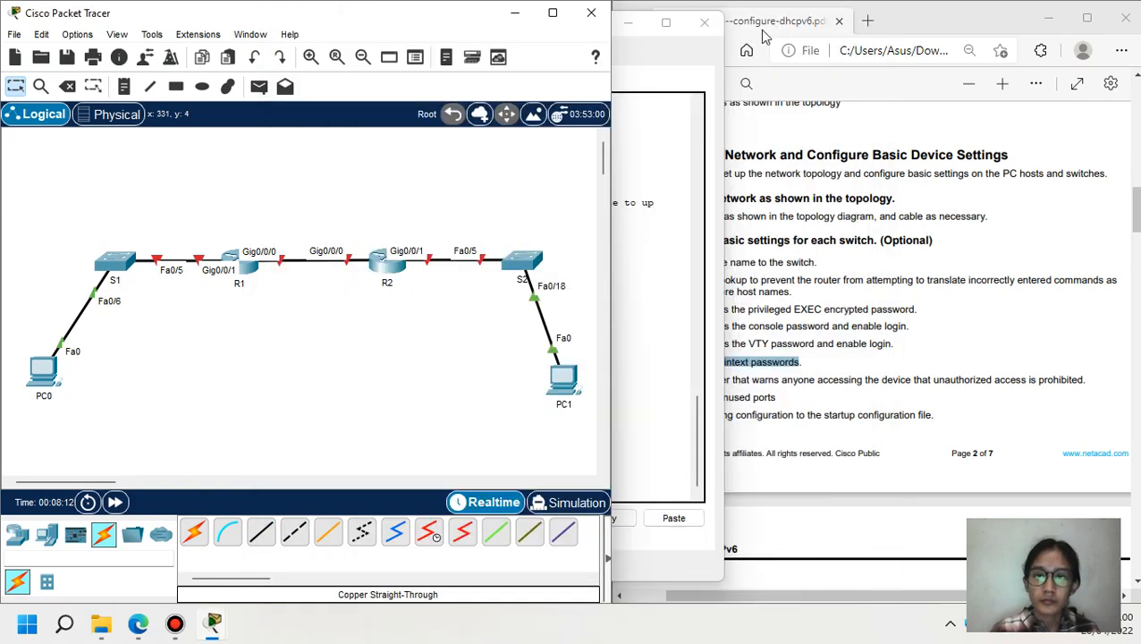
pyautogui.click(629, 22)
# - Set S1's MOTD banner to 'Unauthorized access is prohibited' with banner motd
pyautogui.moveTo(660, 380); pyautogui.dragTo(814, 382)
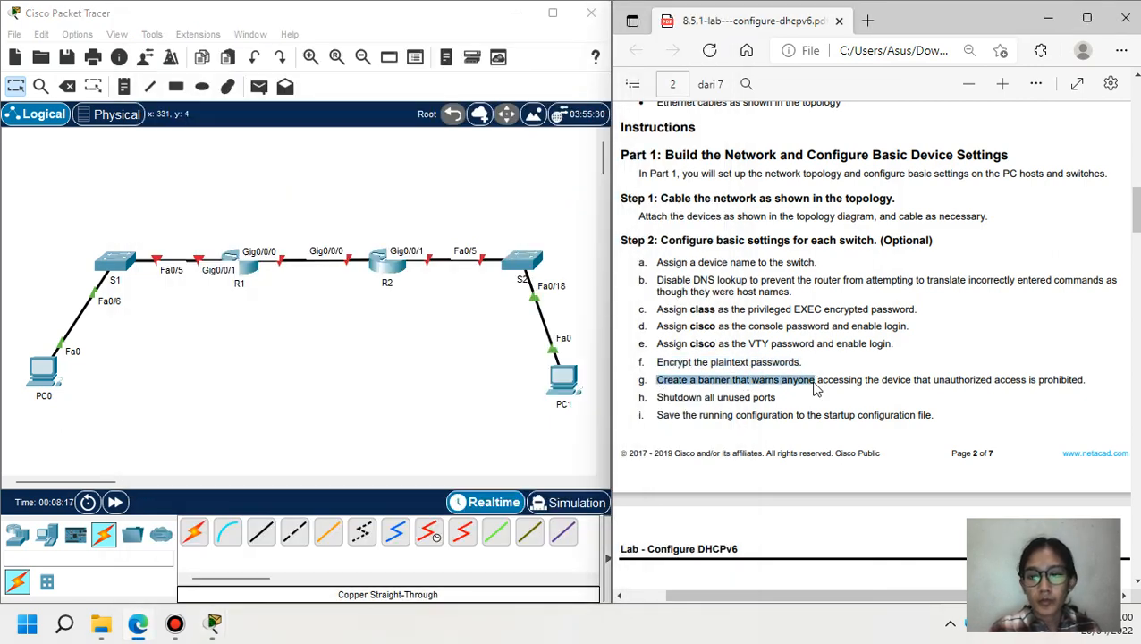
pyautogui.click(116, 259)
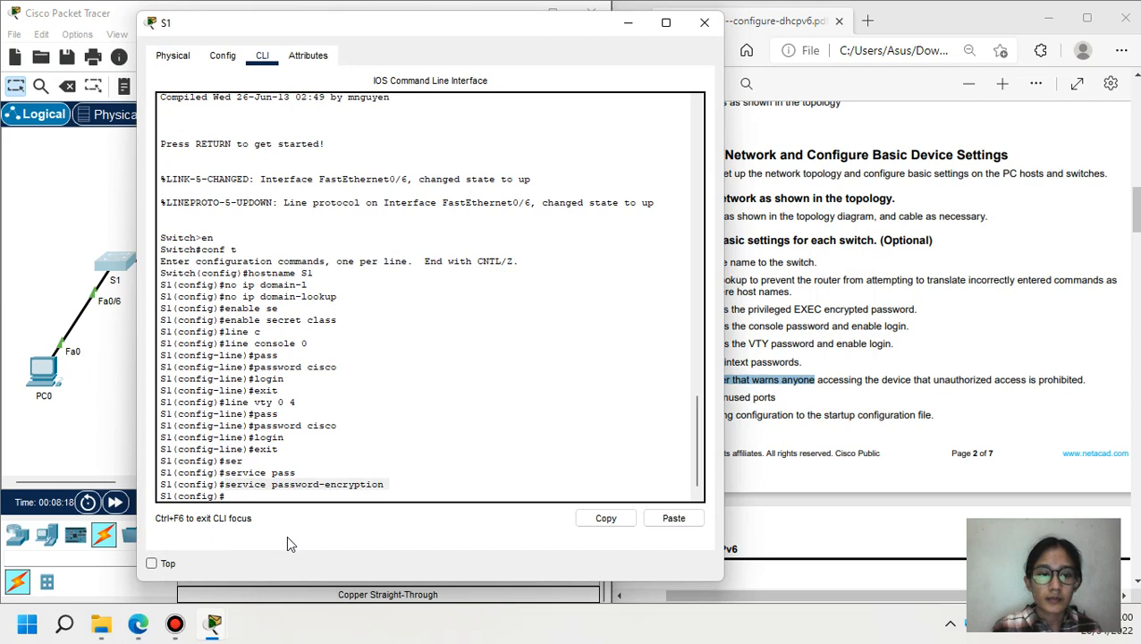
pyautogui.click(258, 493)
pyautogui.write('banner motd')
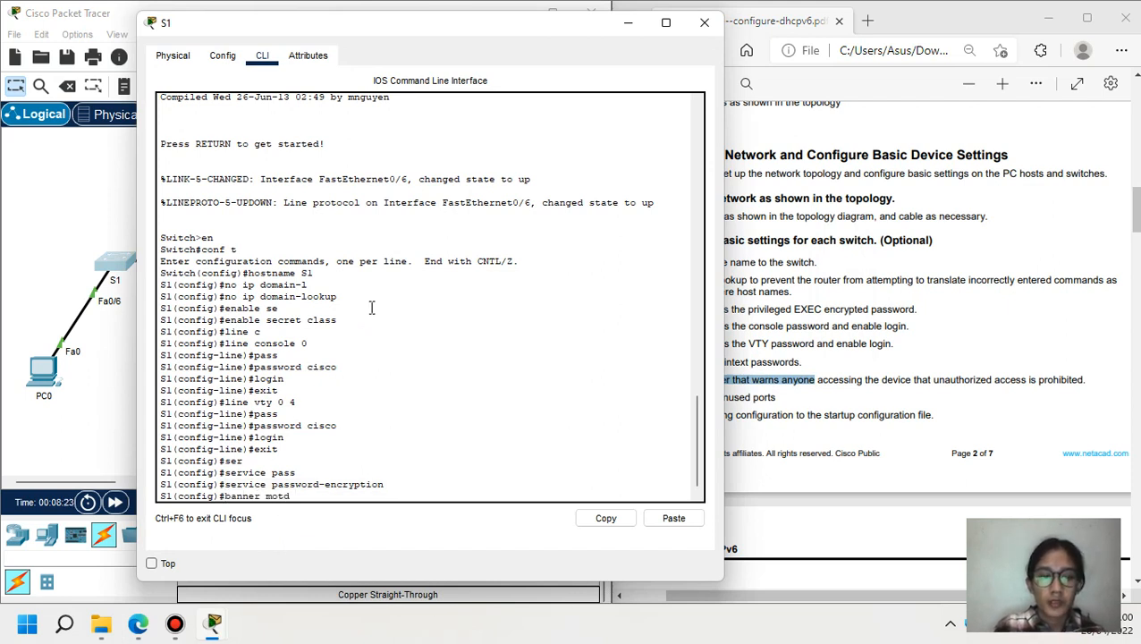
pyautogui.write(' /Un')
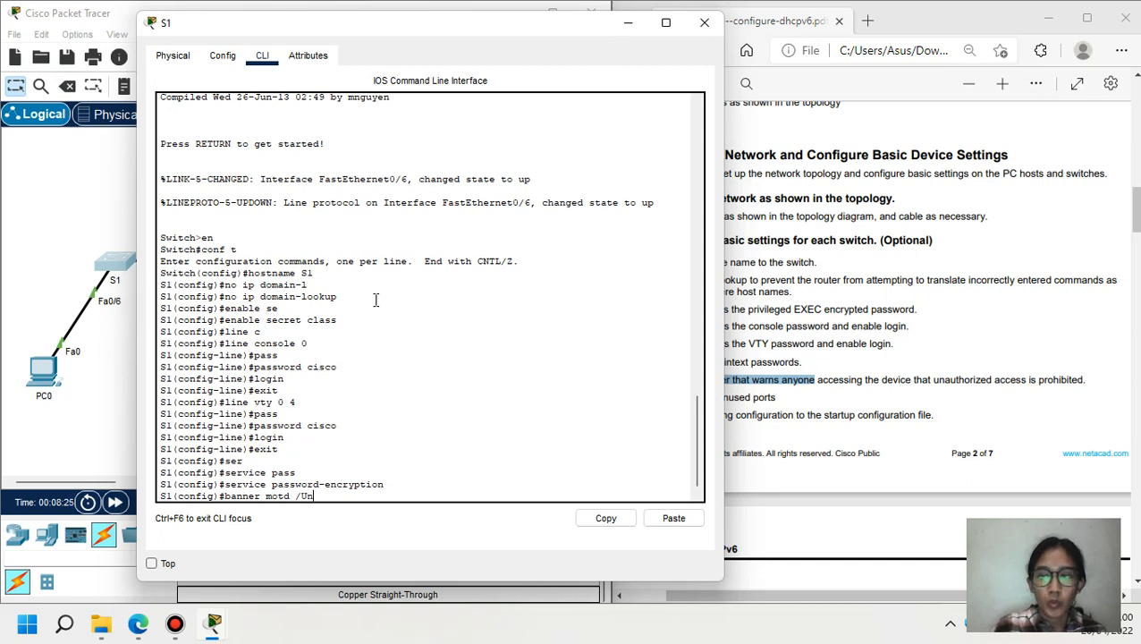
pyautogui.write('auth')
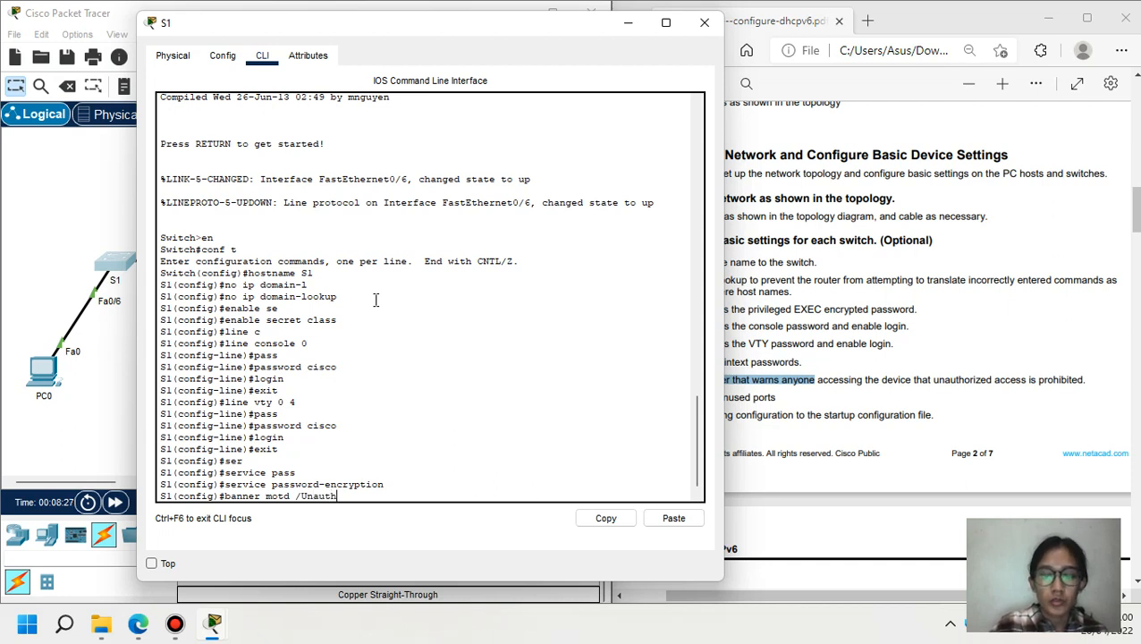
pyautogui.write('orize')
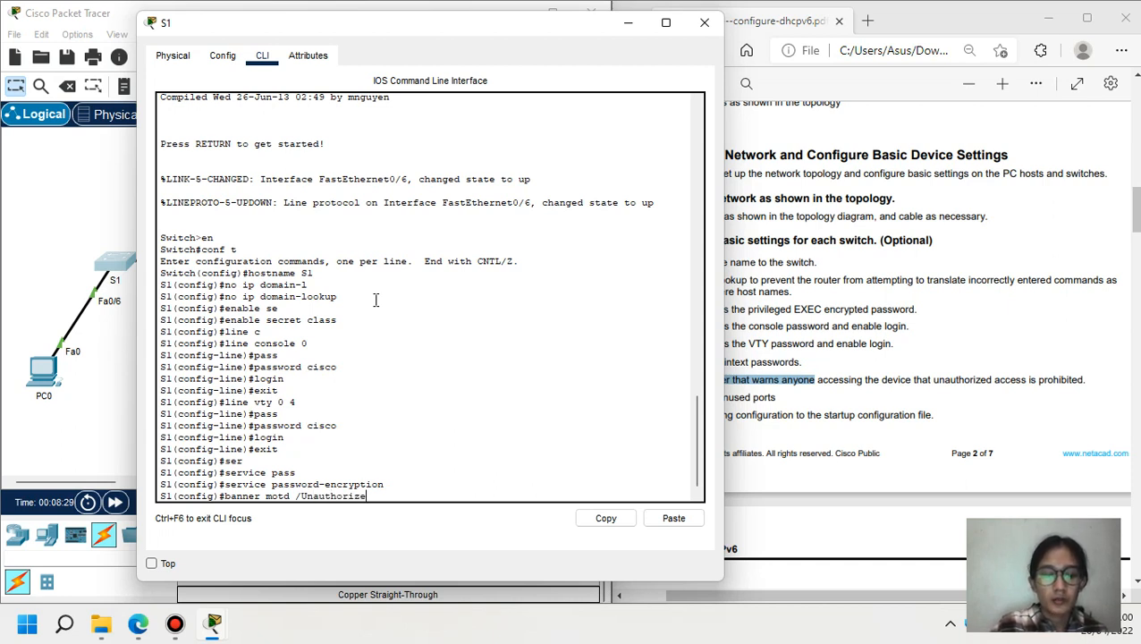
pyautogui.write('d access')
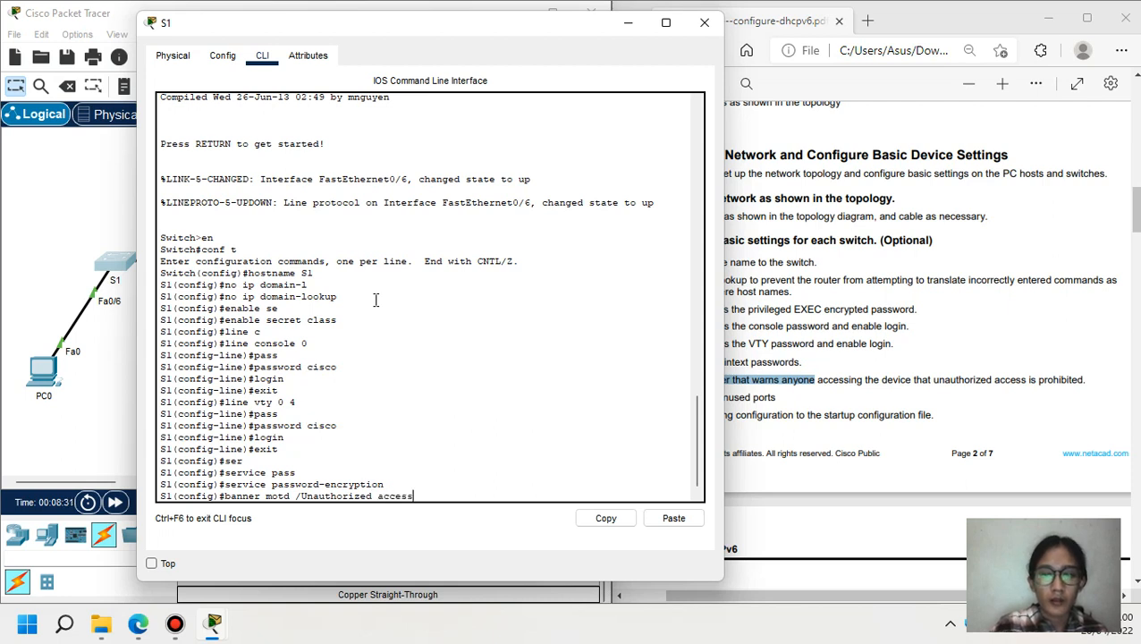
pyautogui.write(' is pr')
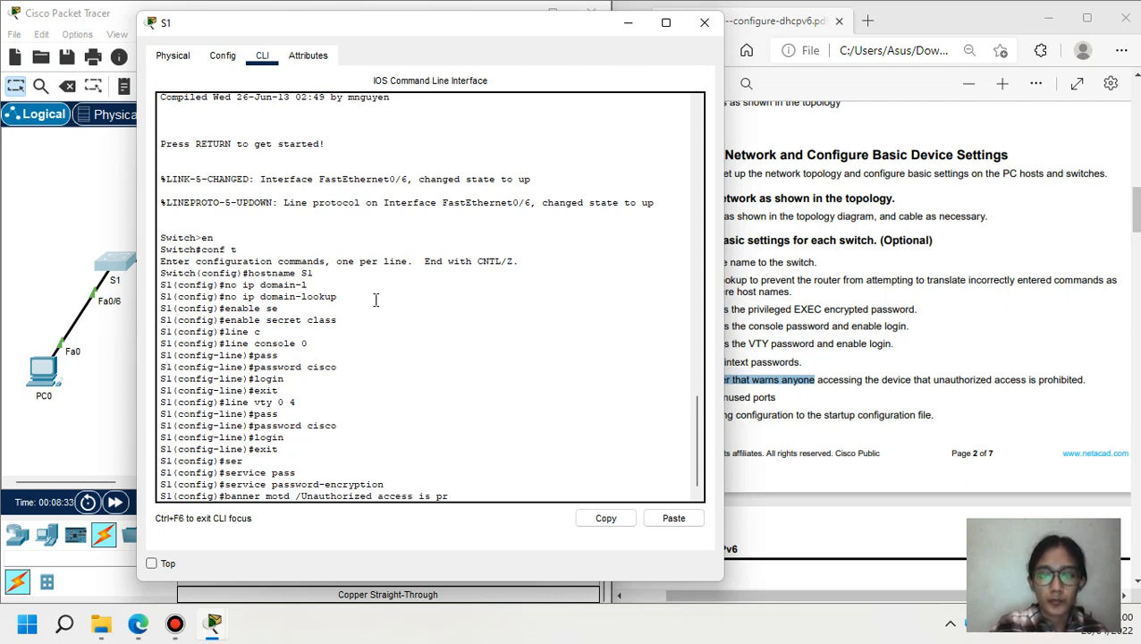
pyautogui.write('ohibi')
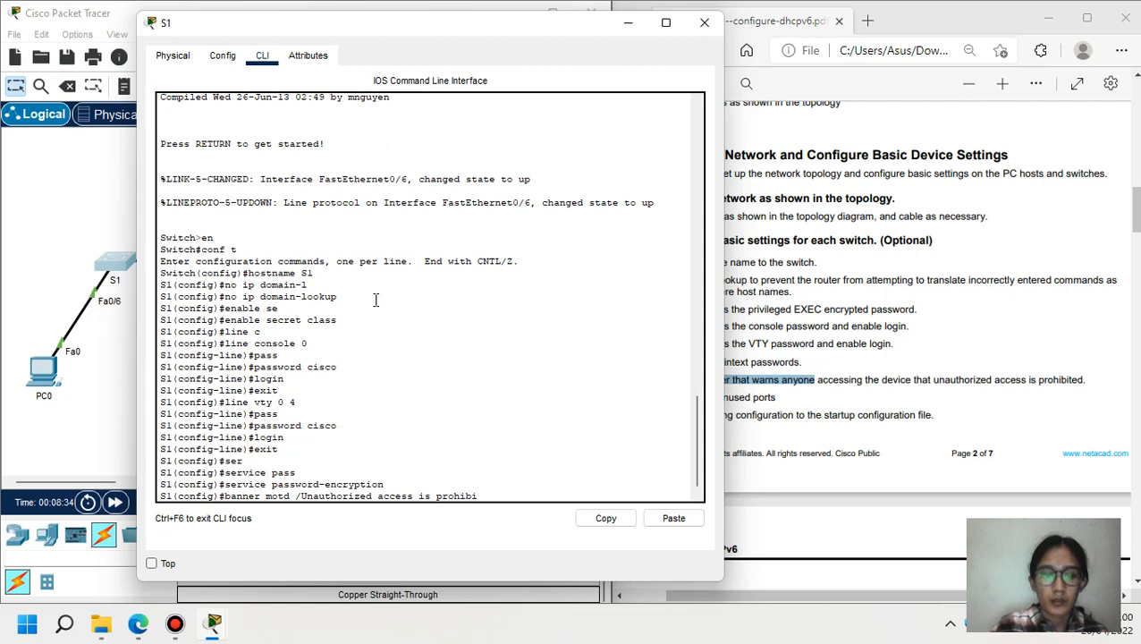
pyautogui.write('ted/')
pyautogui.press('Return')
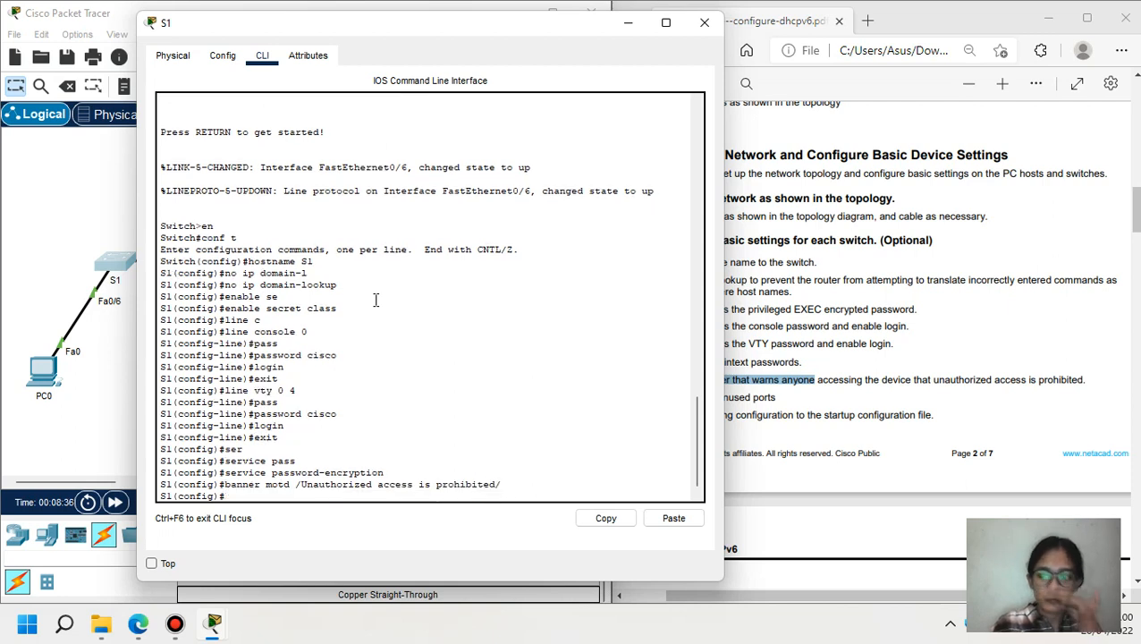
# - Copy the banner command from S1 and apply the same MOTD banner on S2
pyautogui.moveTo(507, 484); pyautogui.dragTo(225, 484)
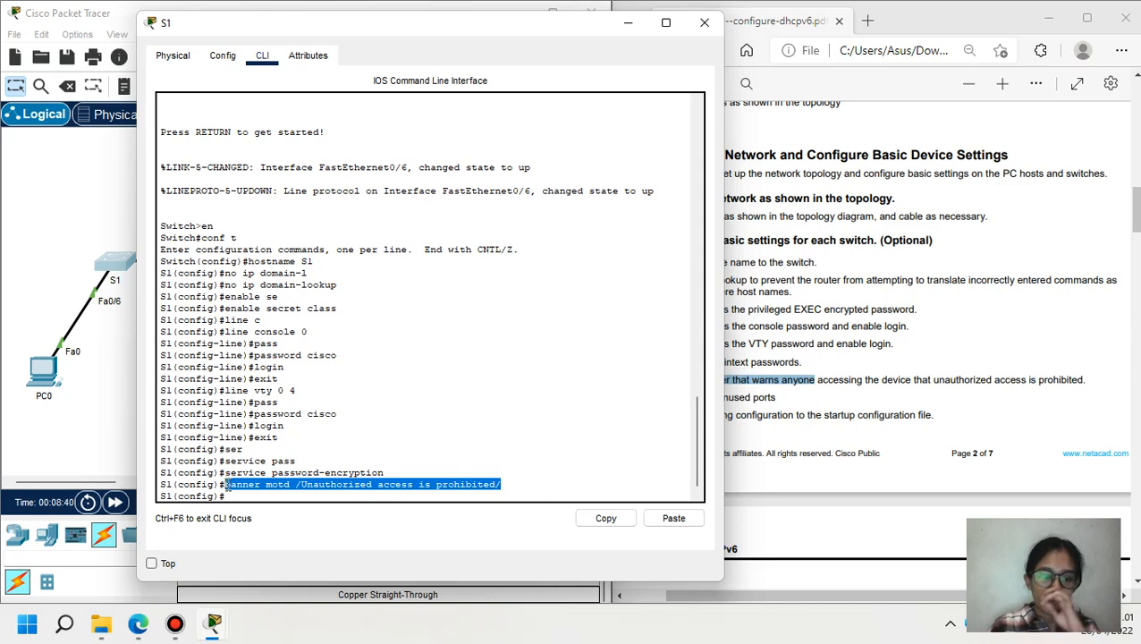
pyautogui.click(599, 521)
pyautogui.click(627, 22)
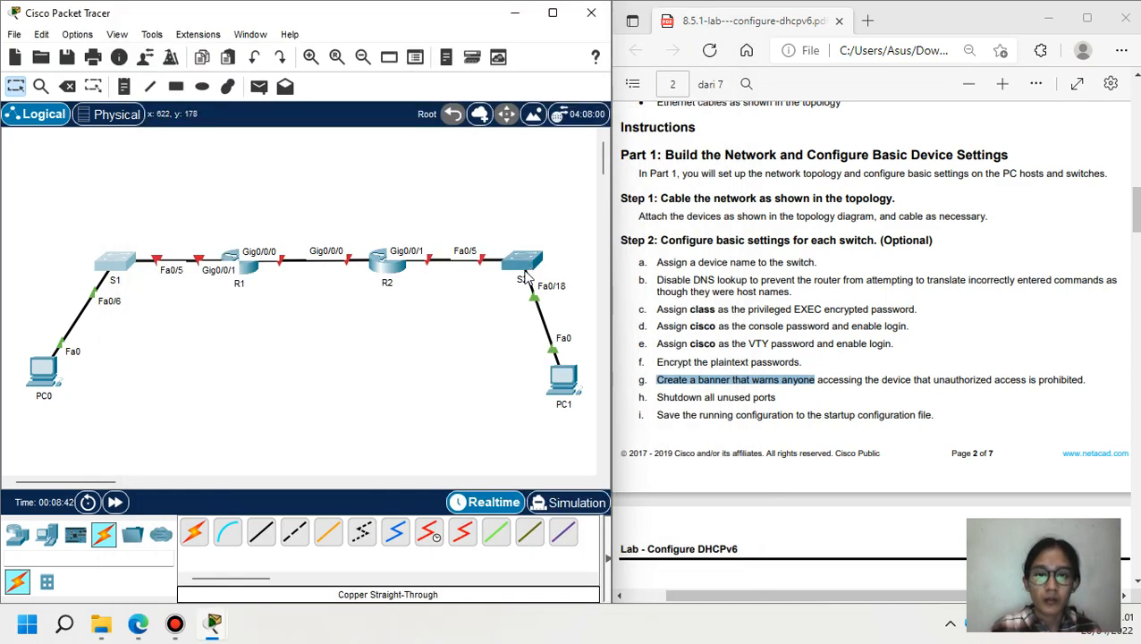
pyautogui.click(528, 261)
pyautogui.click(816, 510)
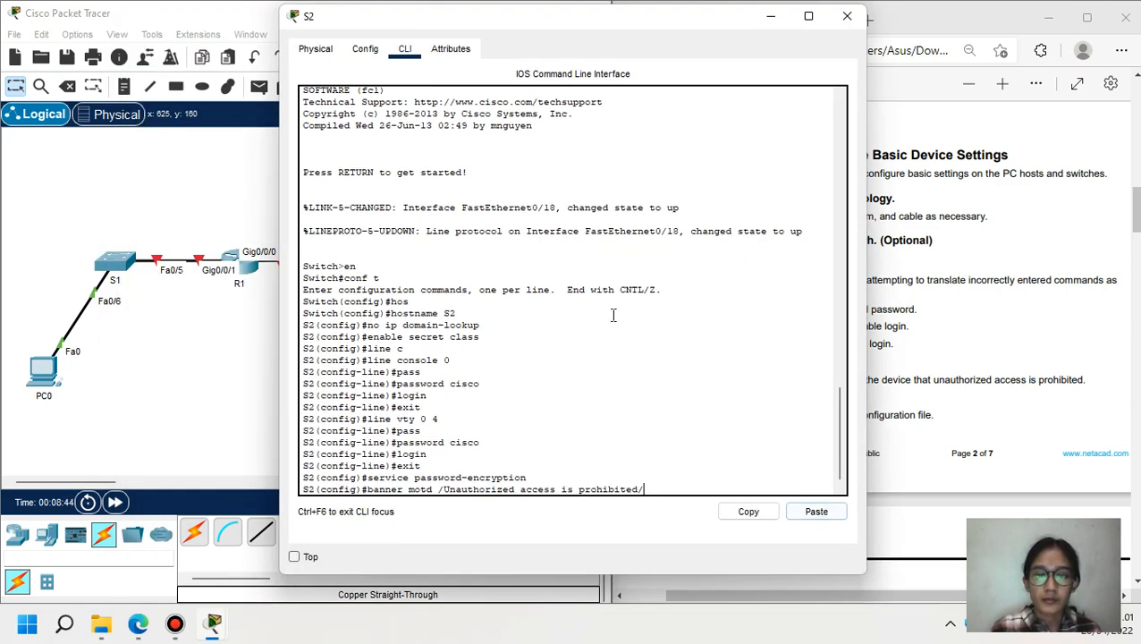
pyautogui.press('Return')
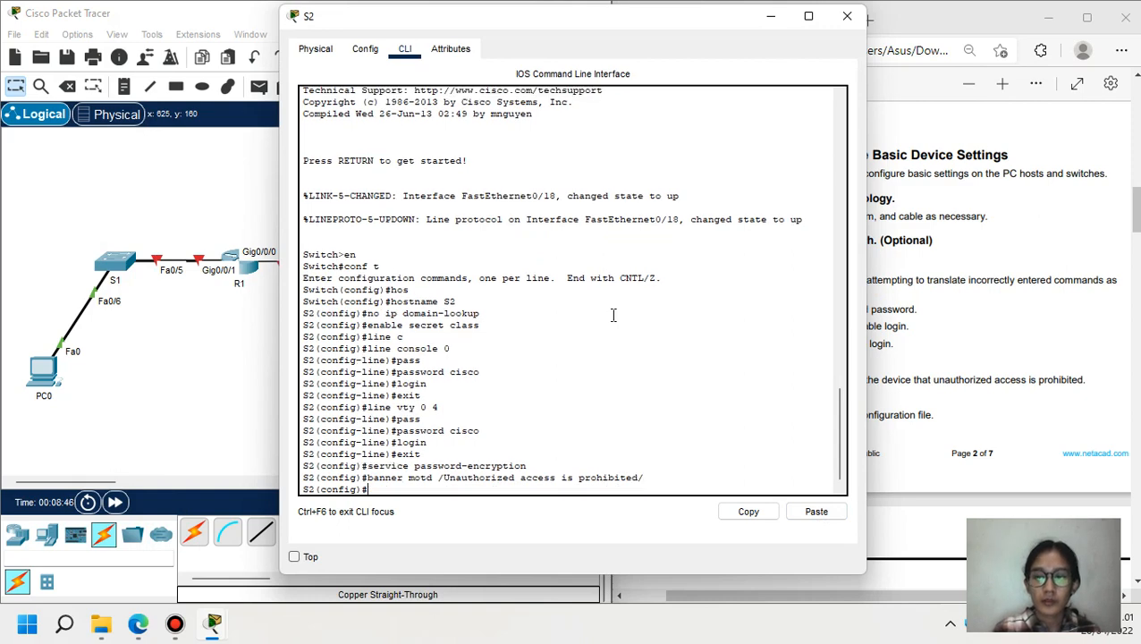
pyautogui.click(211, 376)
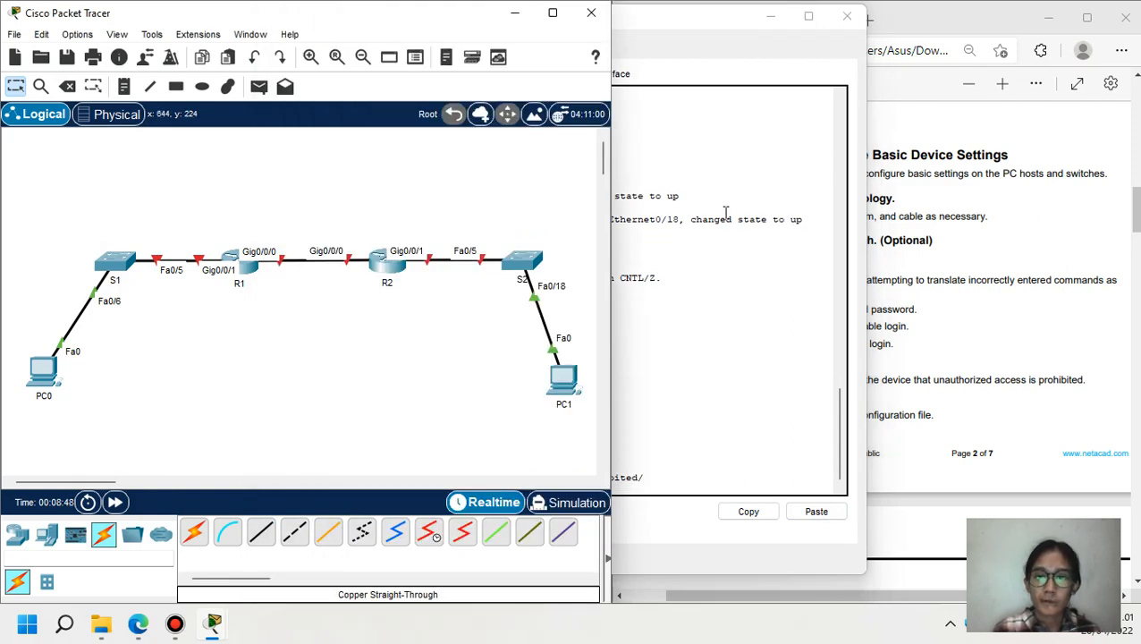
pyautogui.click(770, 16)
pyautogui.click(657, 398)
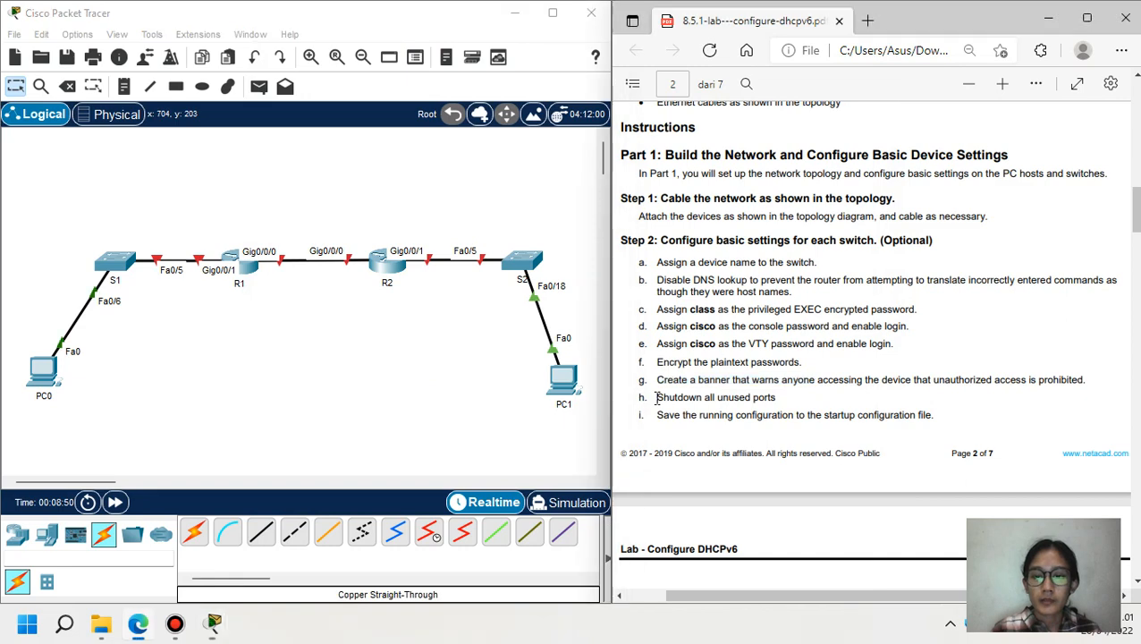
# - Shut down S1's unused ports f0/1-4, f0/7-24 and g0/1-2
pyautogui.moveTo(657, 399); pyautogui.dragTo(778, 402)
pyautogui.click(109, 261)
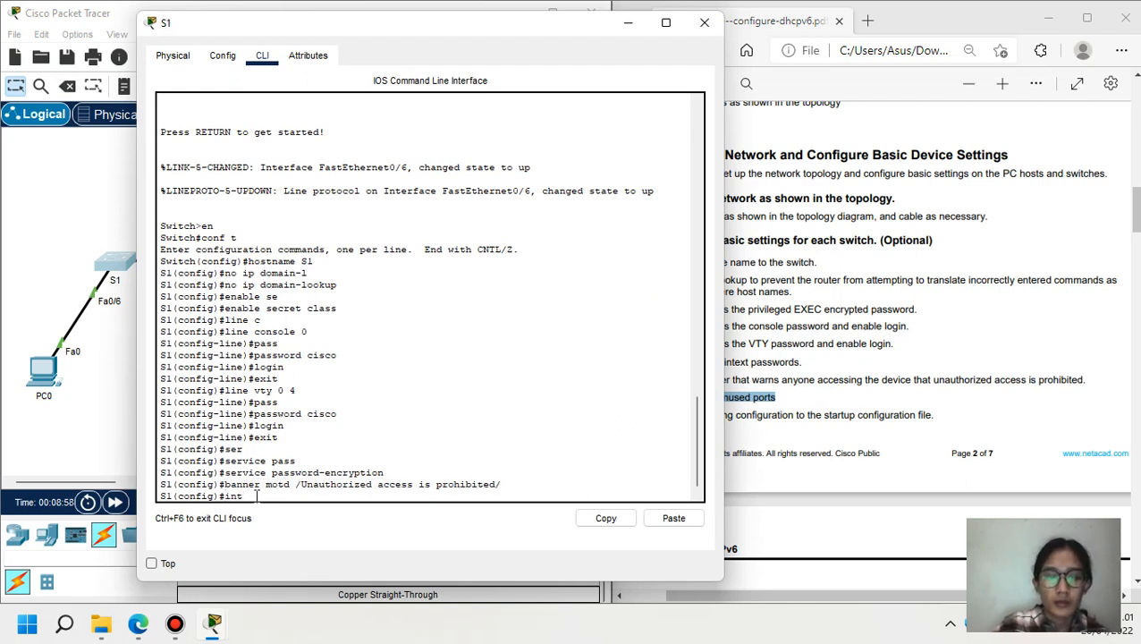
pyautogui.write('int range')
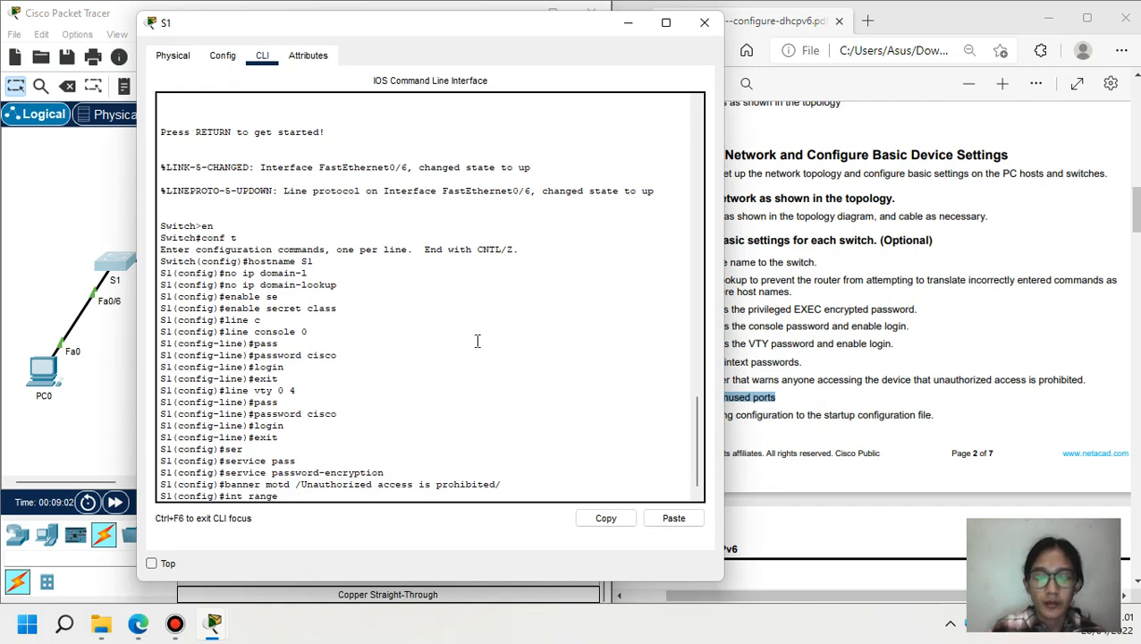
pyautogui.write(' f0/1-4')
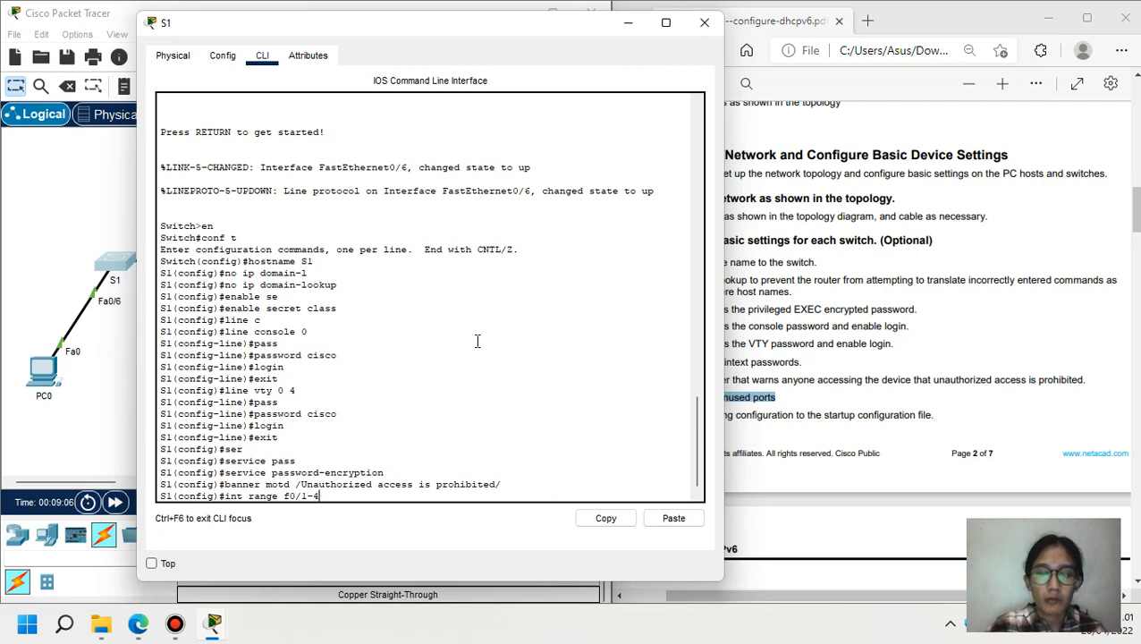
pyautogui.write(', f0')
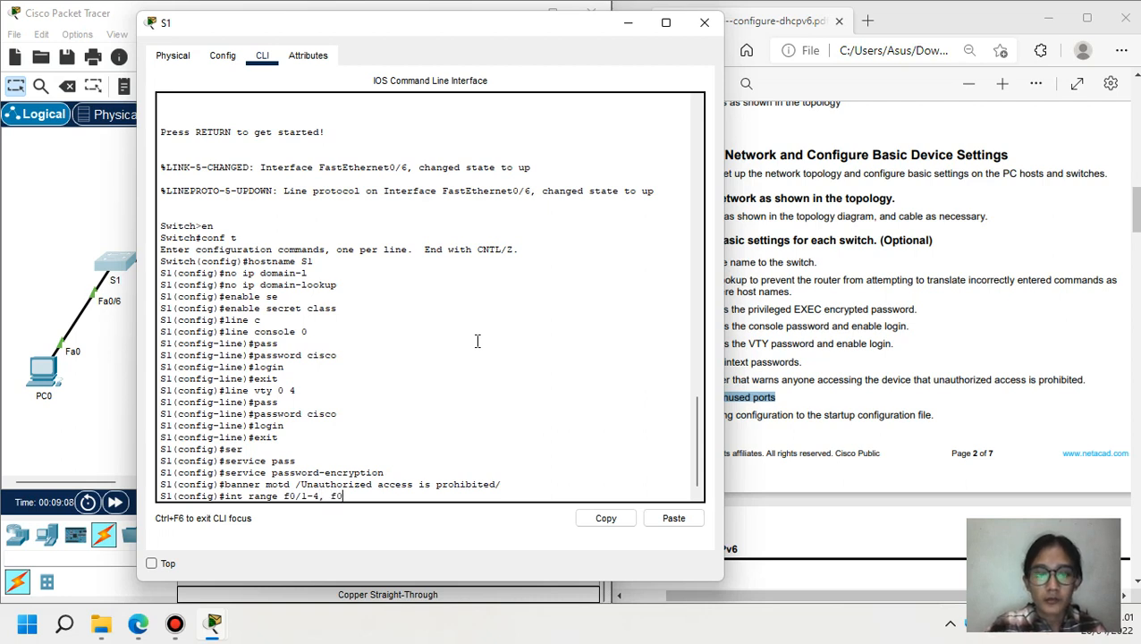
pyautogui.write('/7-')
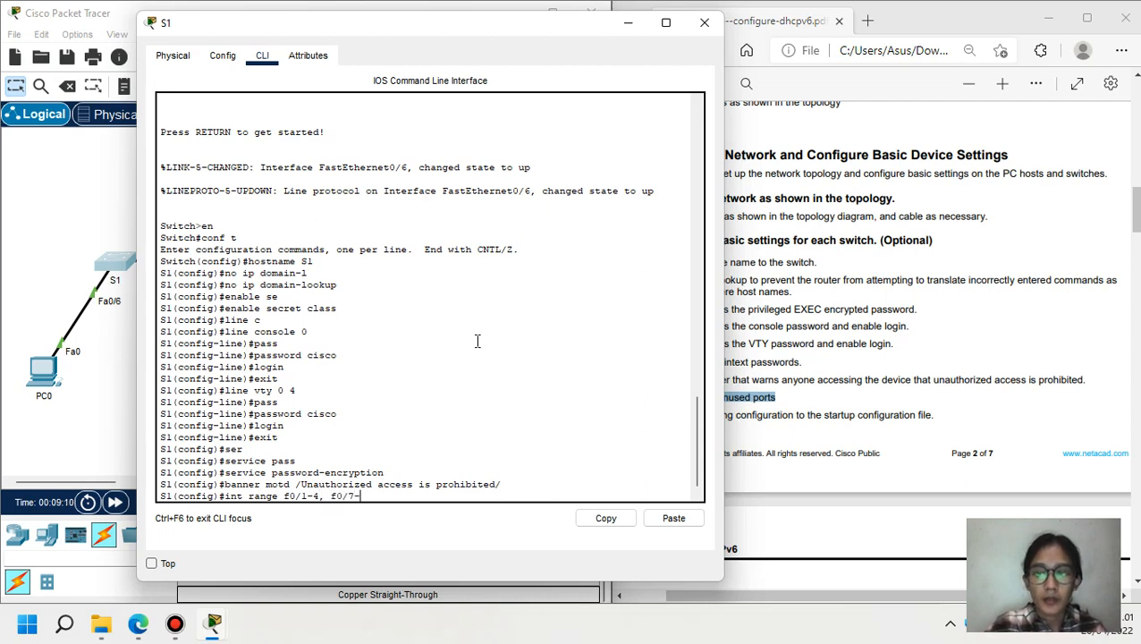
pyautogui.write('24, g')
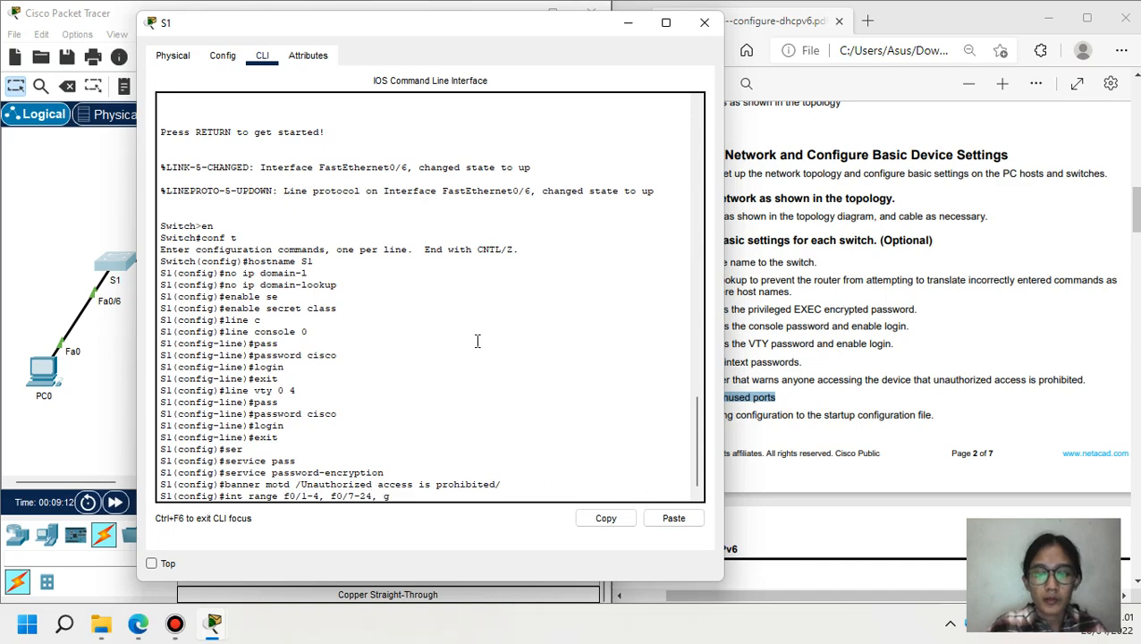
pyautogui.write('0/1-2')
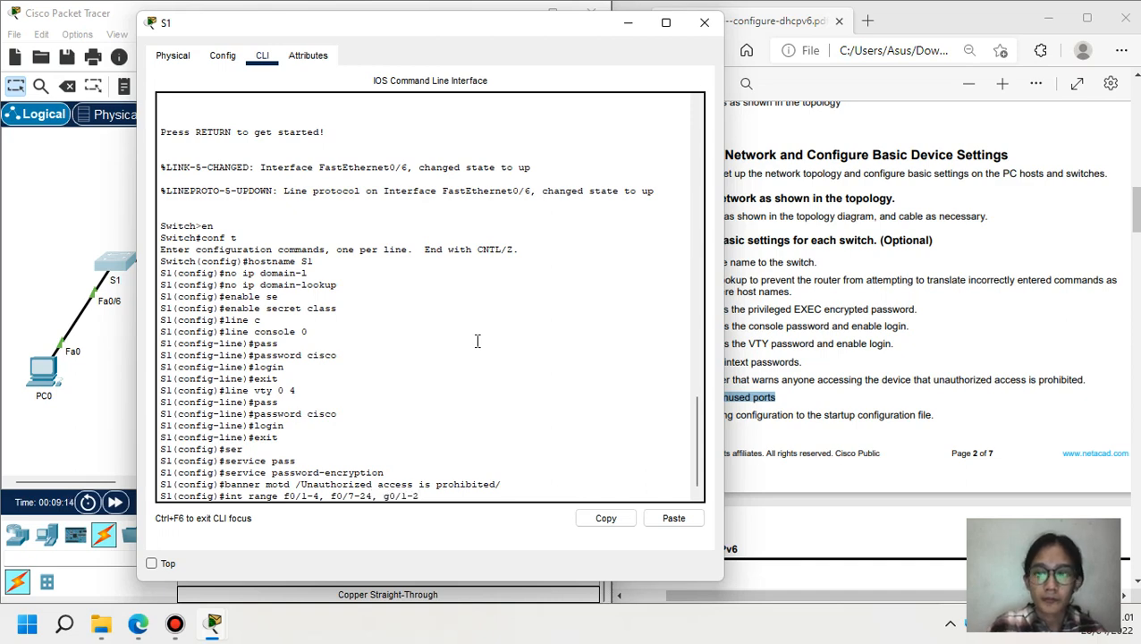
pyautogui.press('Return')
pyautogui.write('shutdown')
pyautogui.press('Return')
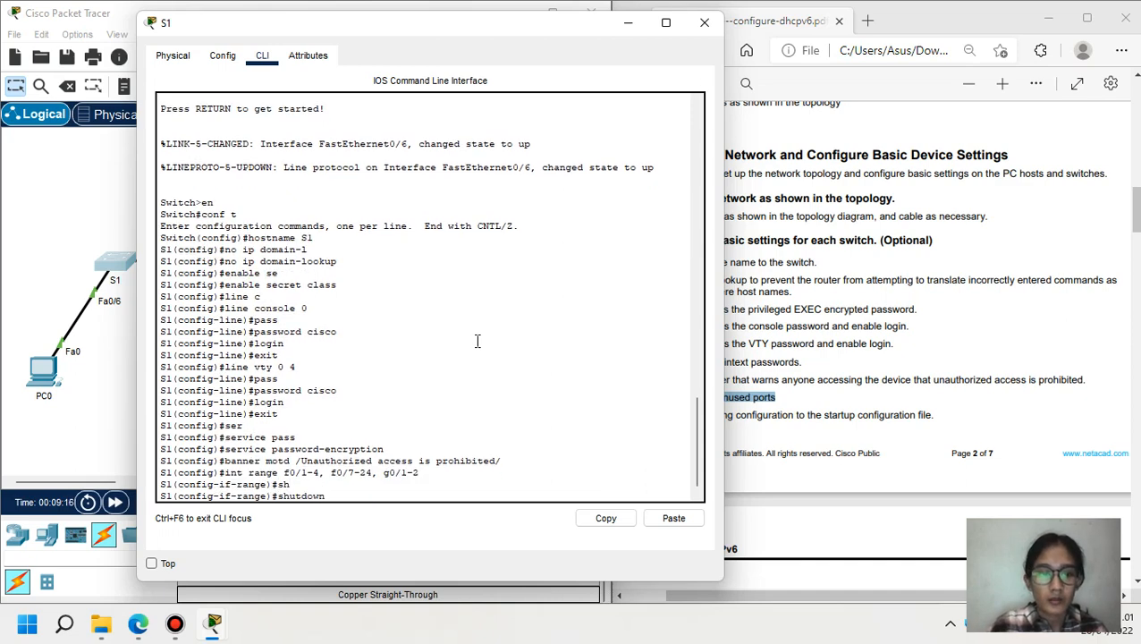
pyautogui.click(108, 355)
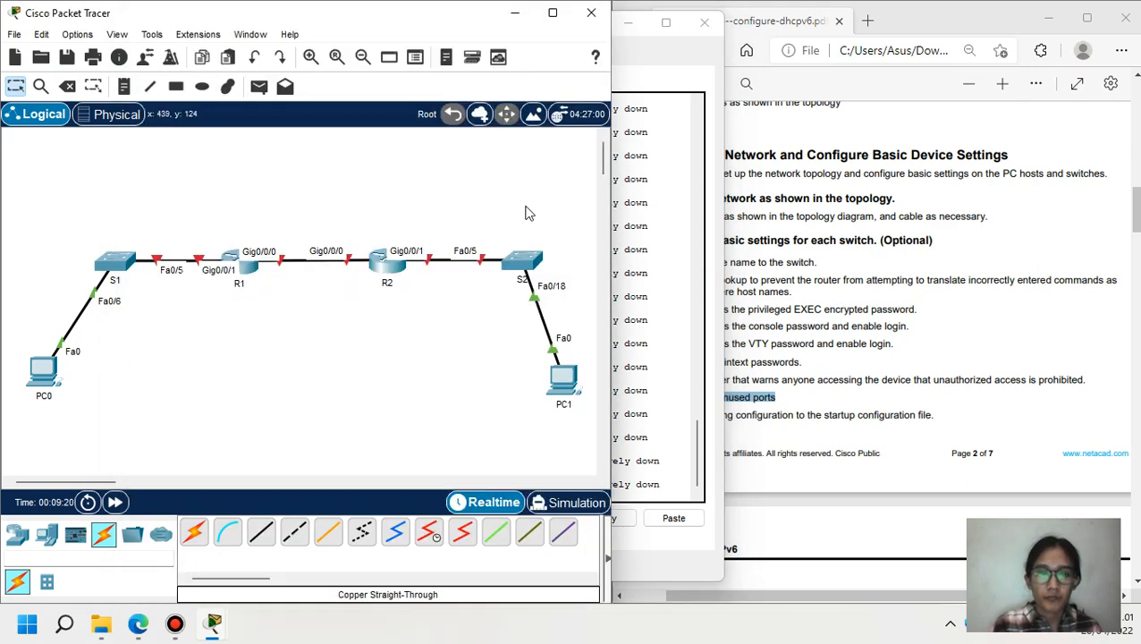
# - Shut down S2's unused ports f0/1-4, f0/6-17, f0/19-24 and g0/1-2
pyautogui.click(532, 257)
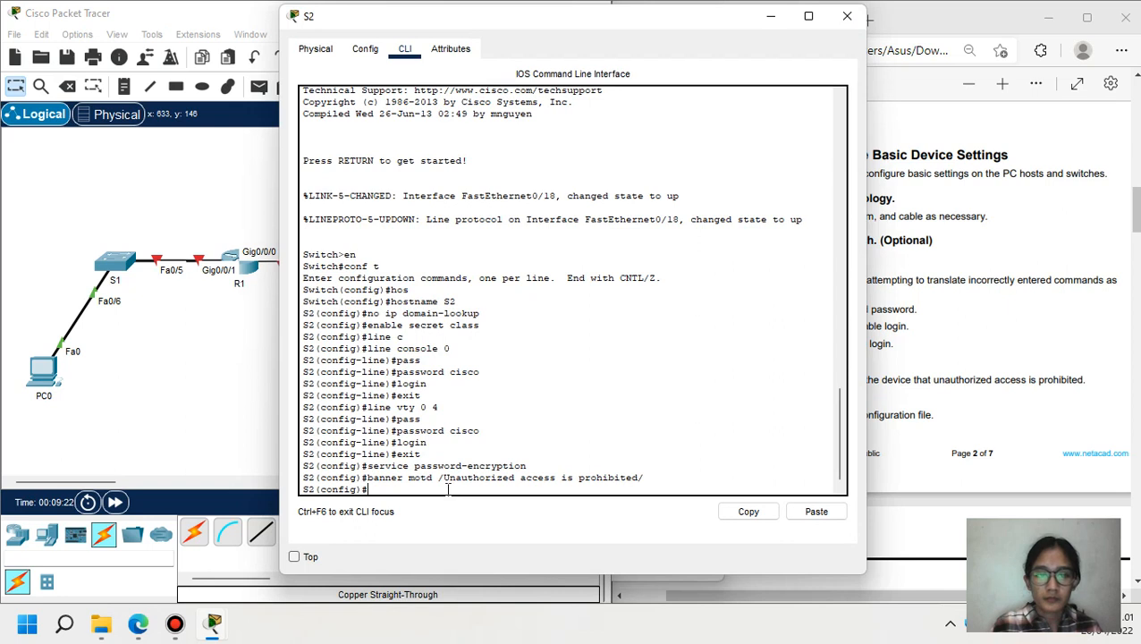
pyautogui.write('int range')
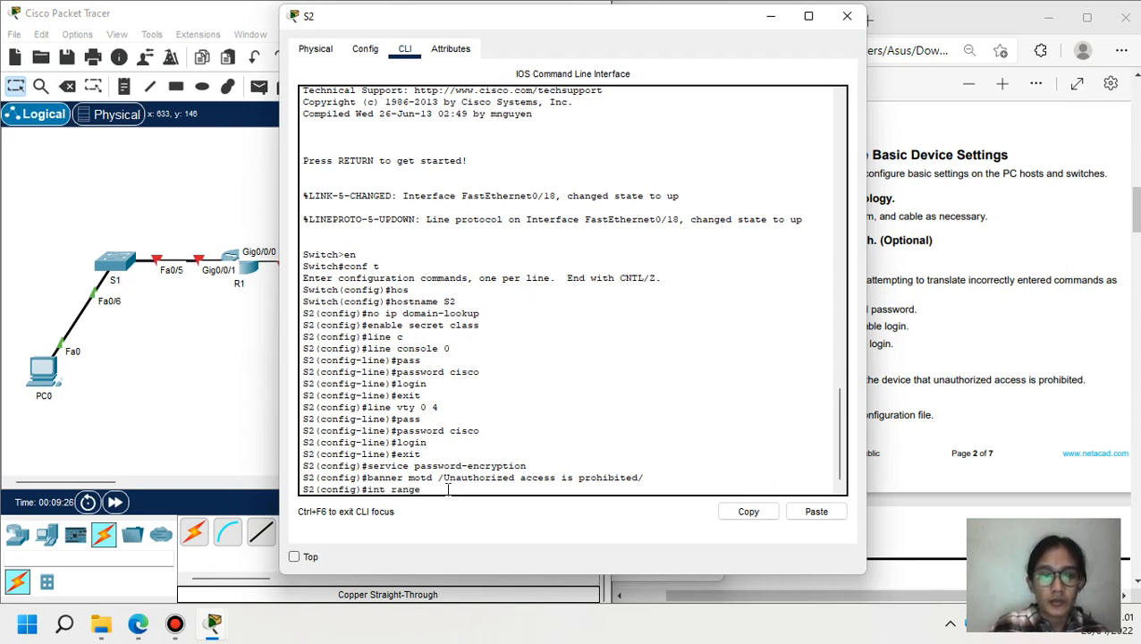
pyautogui.write(' f0')
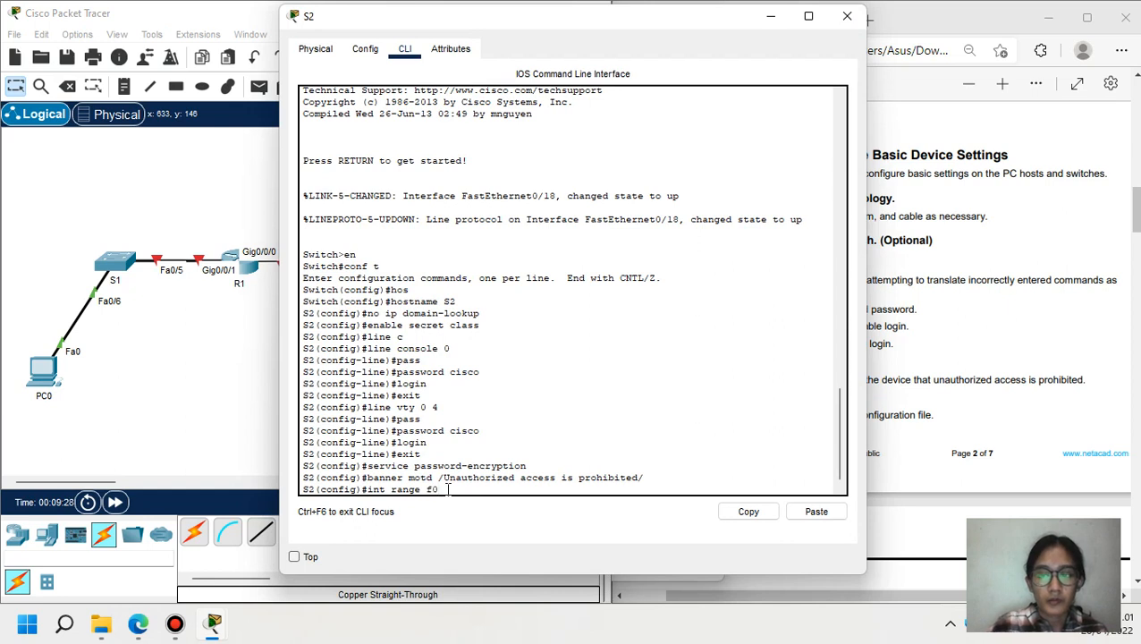
pyautogui.write('/1-4, f')
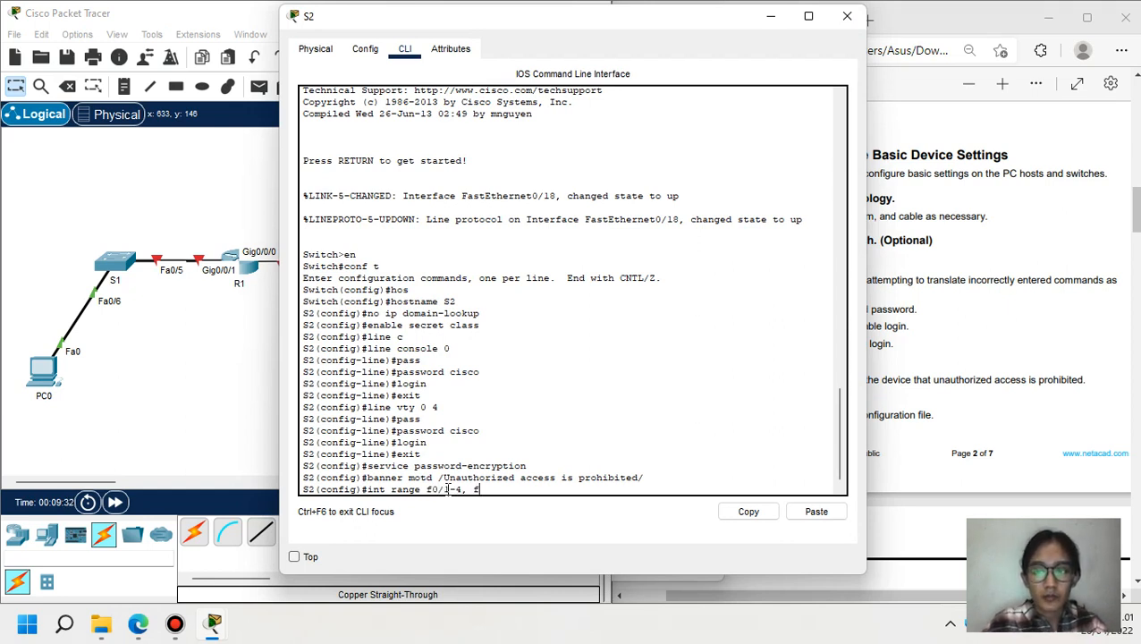
pyautogui.write('0/6-17,')
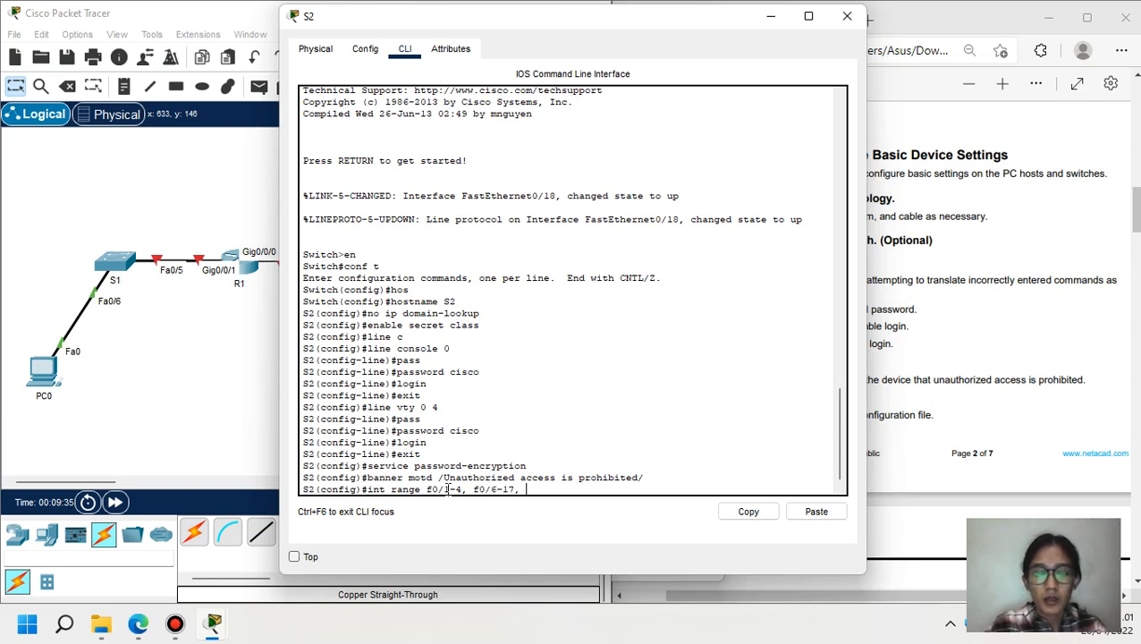
pyautogui.write(' f0/19')
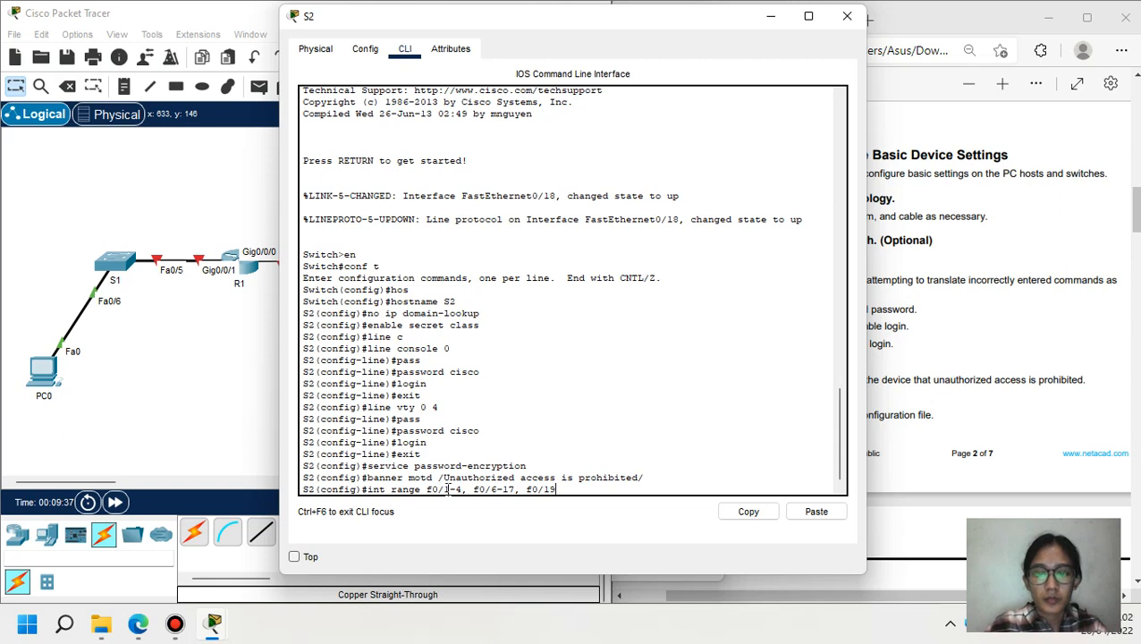
pyautogui.write('-24')
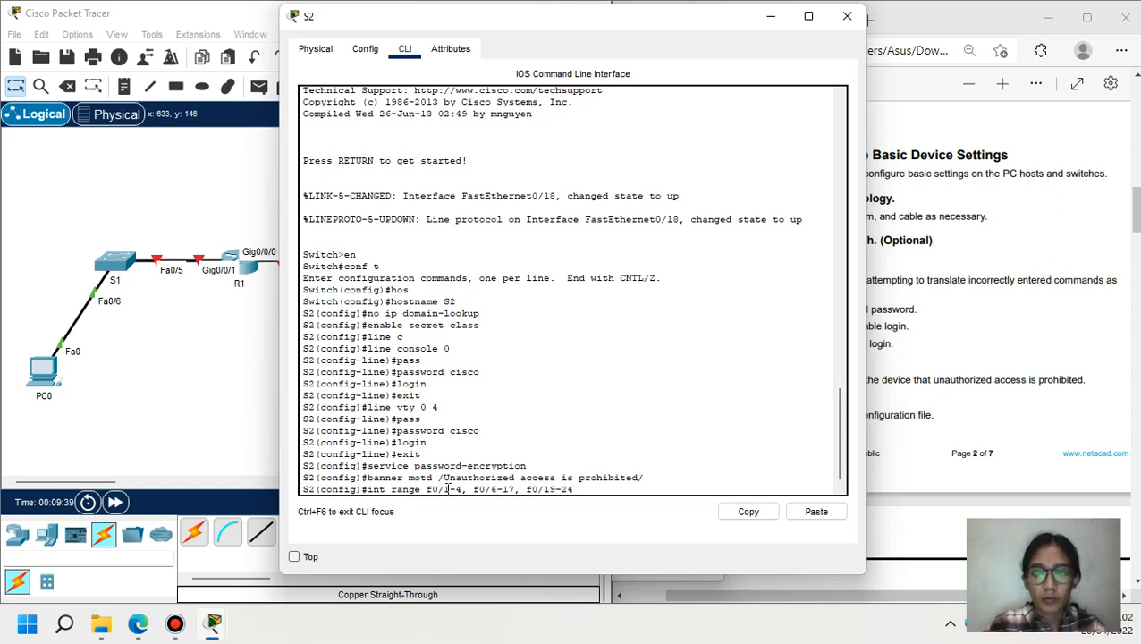
pyautogui.write(', g0/')
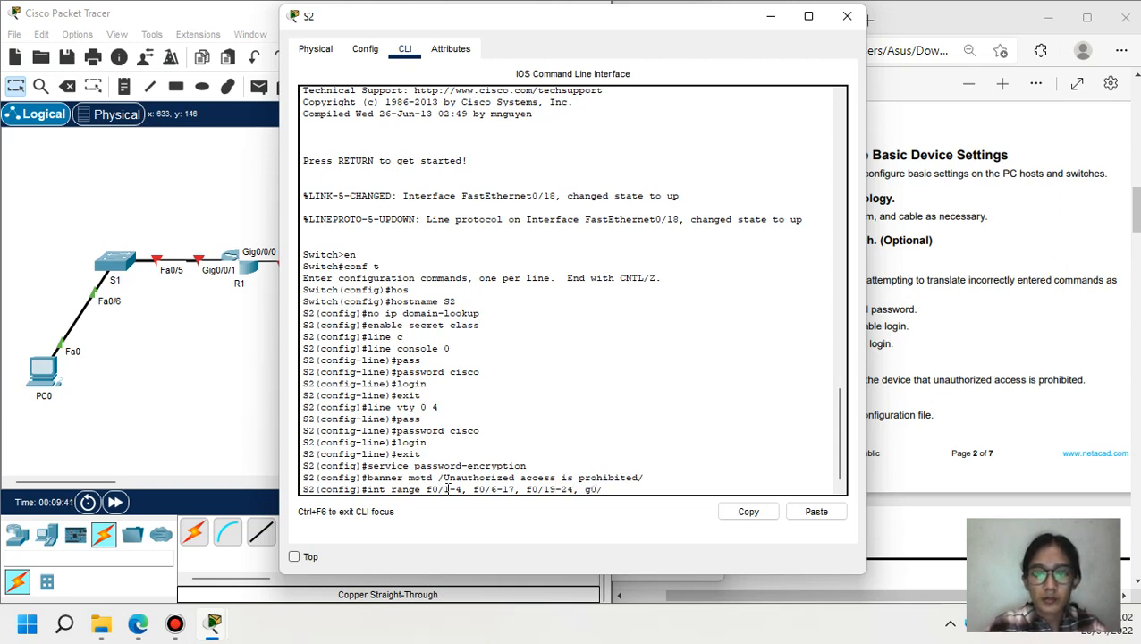
pyautogui.write('1-2')
pyautogui.press('Return')
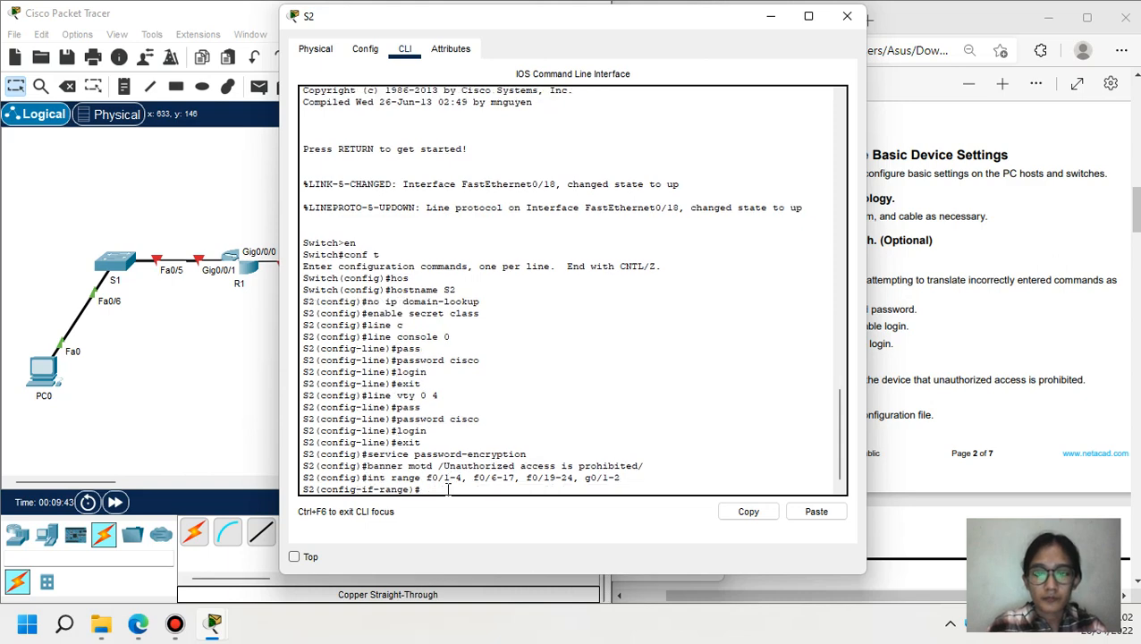
pyautogui.write('shut')
pyautogui.press('Return')
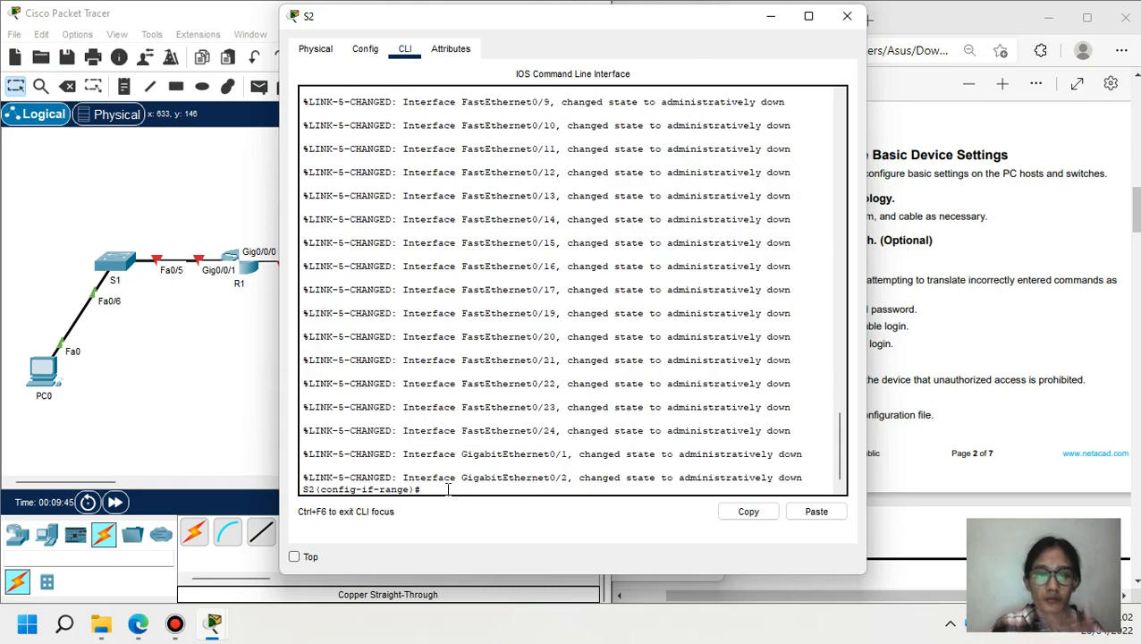
# - Save S1's running-config to startup-config and close its window
pyautogui.click(179, 407)
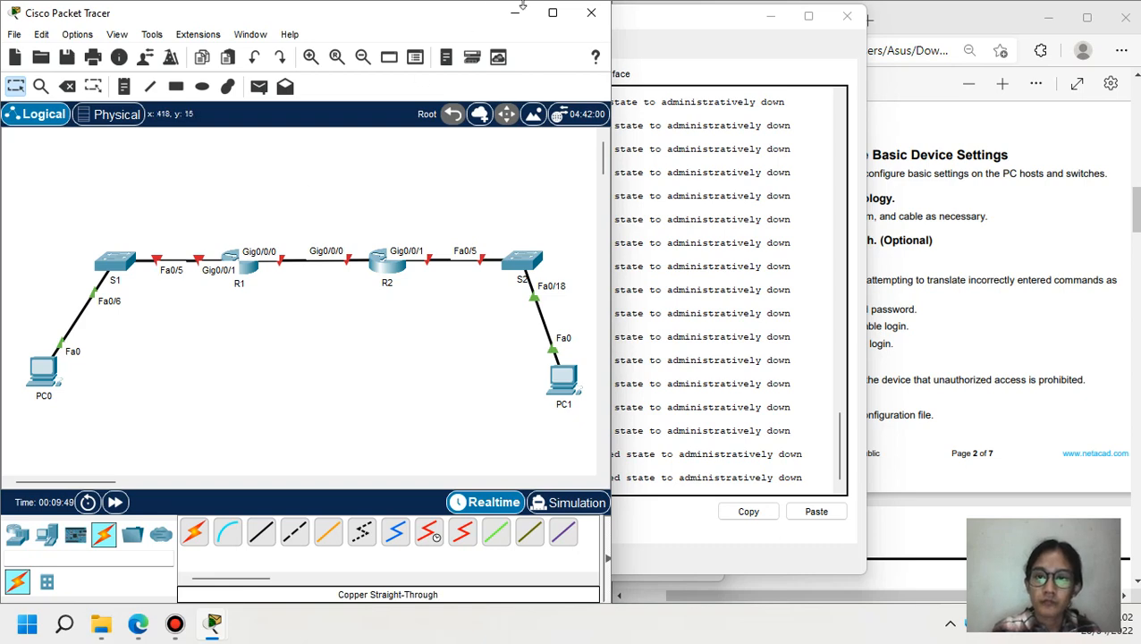
pyautogui.moveTo(767, 18); pyautogui.dragTo(624, 17)
pyautogui.click(628, 22)
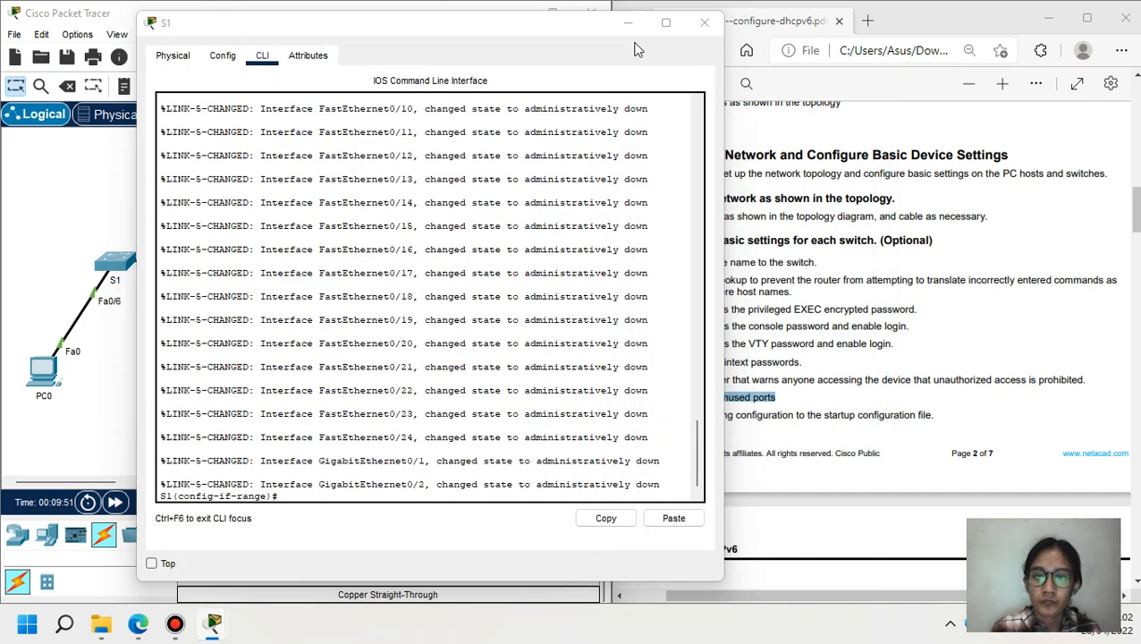
pyautogui.moveTo(658, 417); pyautogui.dragTo(793, 421)
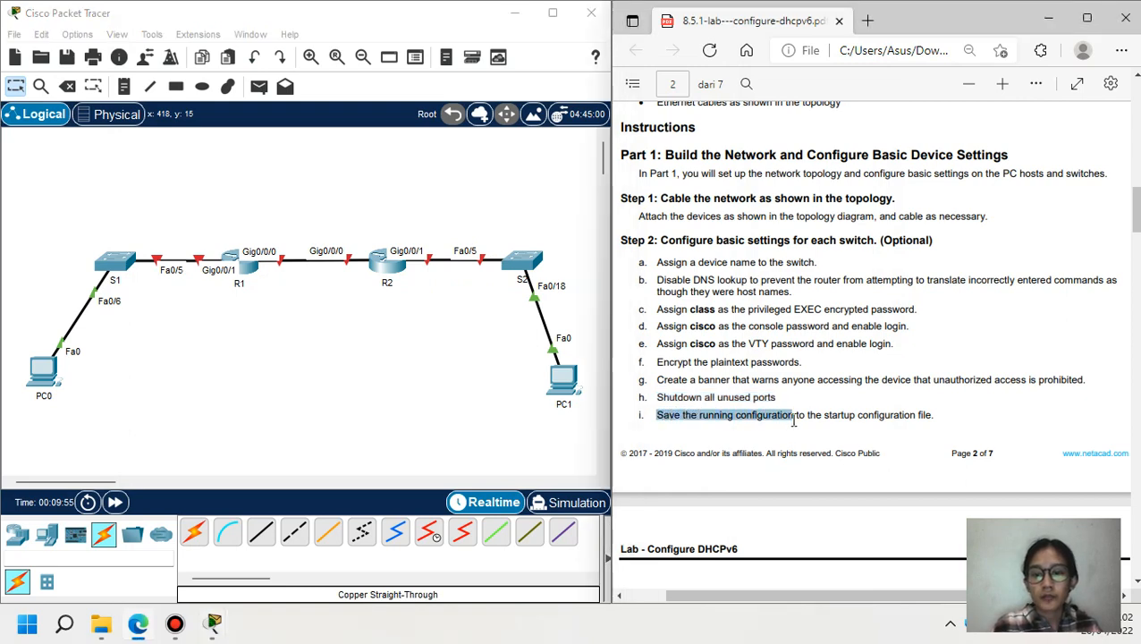
pyautogui.click(116, 261)
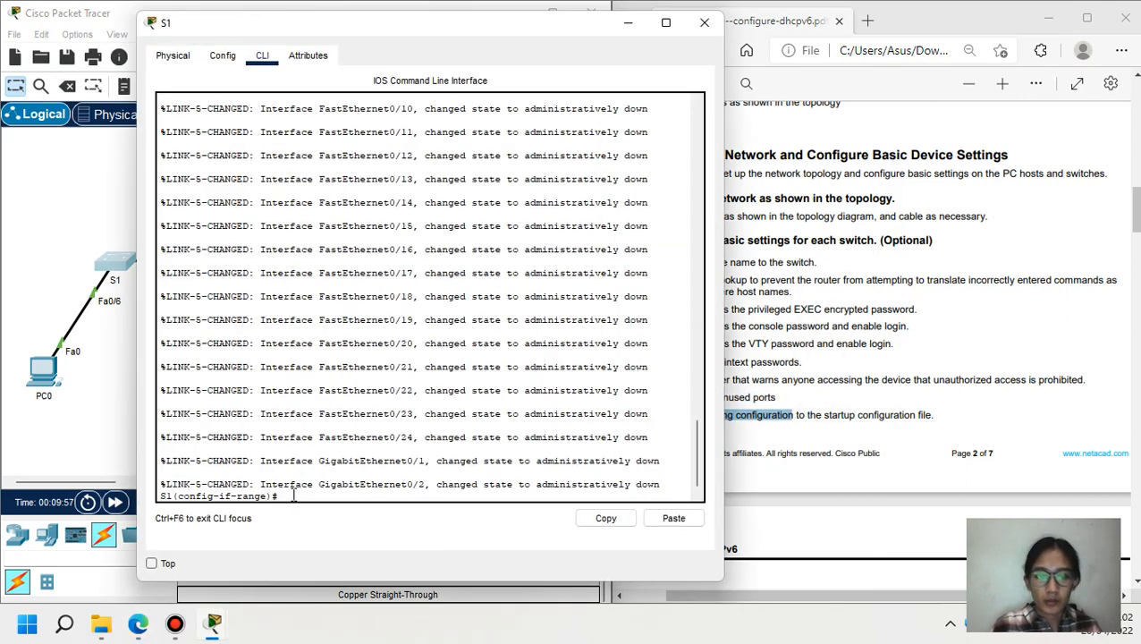
pyautogui.write('end')
pyautogui.press('Return')
pyautogui.press('Return')
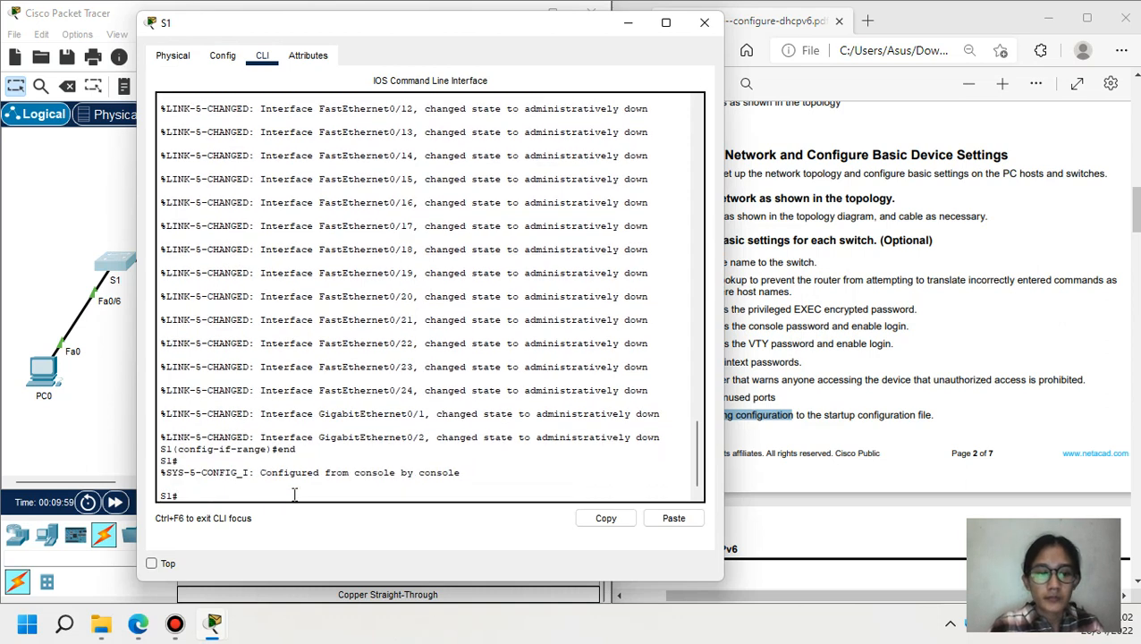
pyautogui.write('copy')
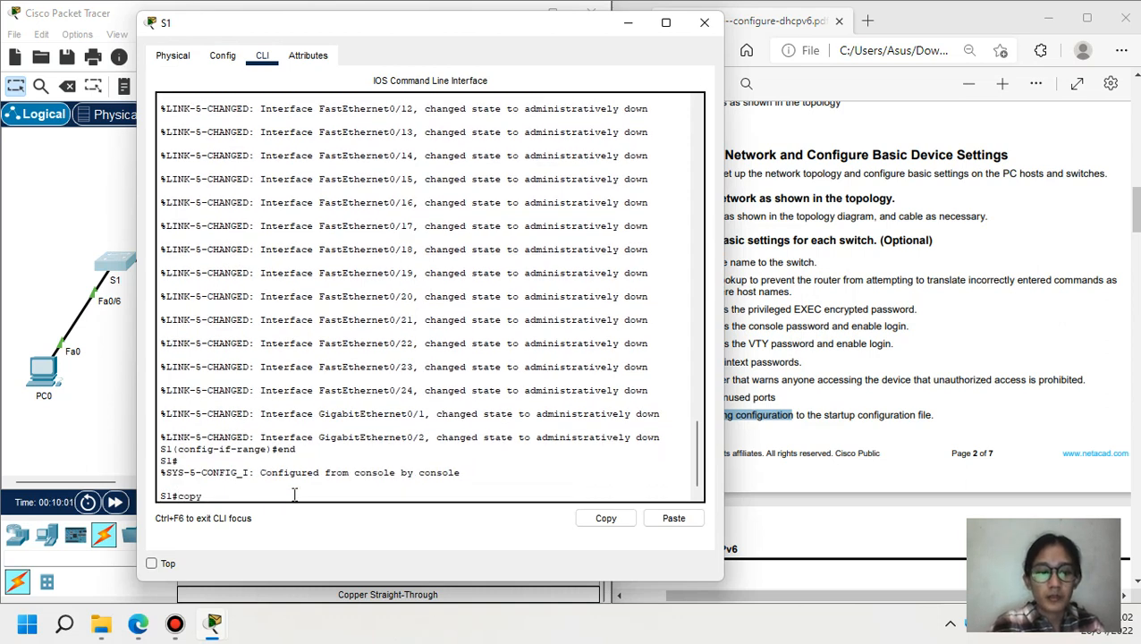
pyautogui.write(' ru')
pyautogui.press('Tab')
pyautogui.write('s')
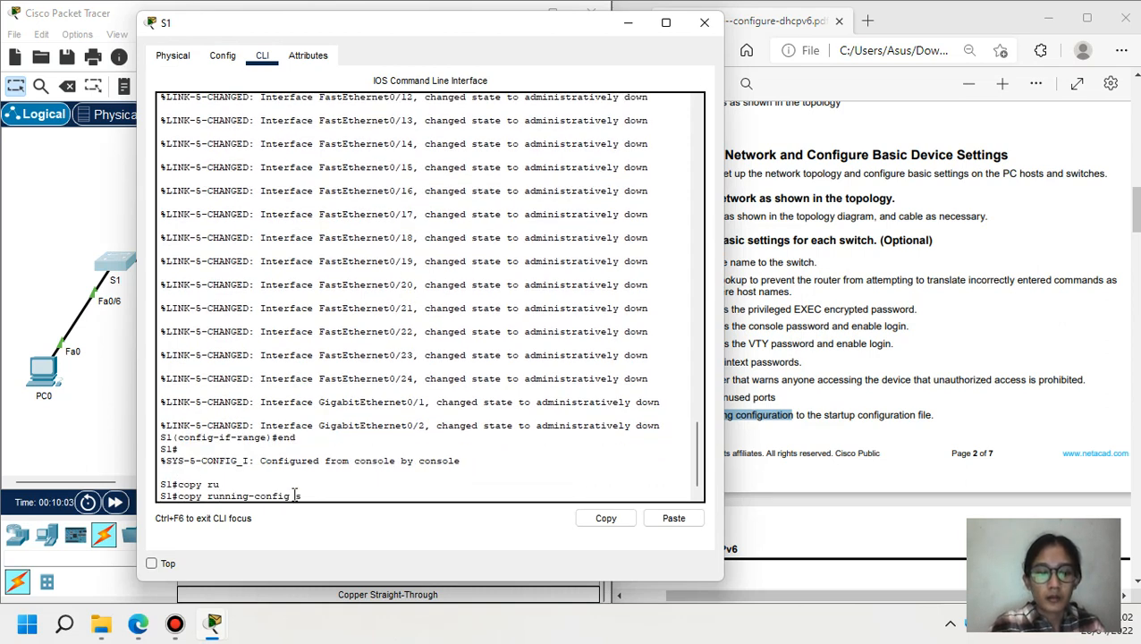
pyautogui.write('t')
pyautogui.press('Tab')
pyautogui.press('Return')
pyautogui.press('Return')
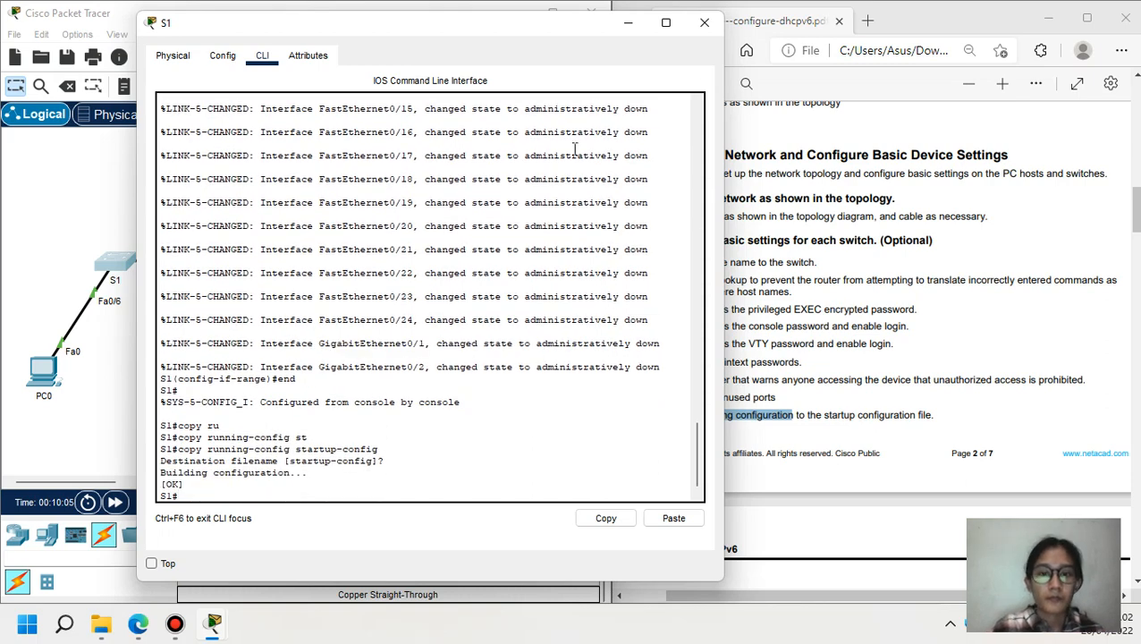
pyautogui.click(705, 22)
# - Save S2's running-config to startup-config and close its window
pyautogui.click(519, 261)
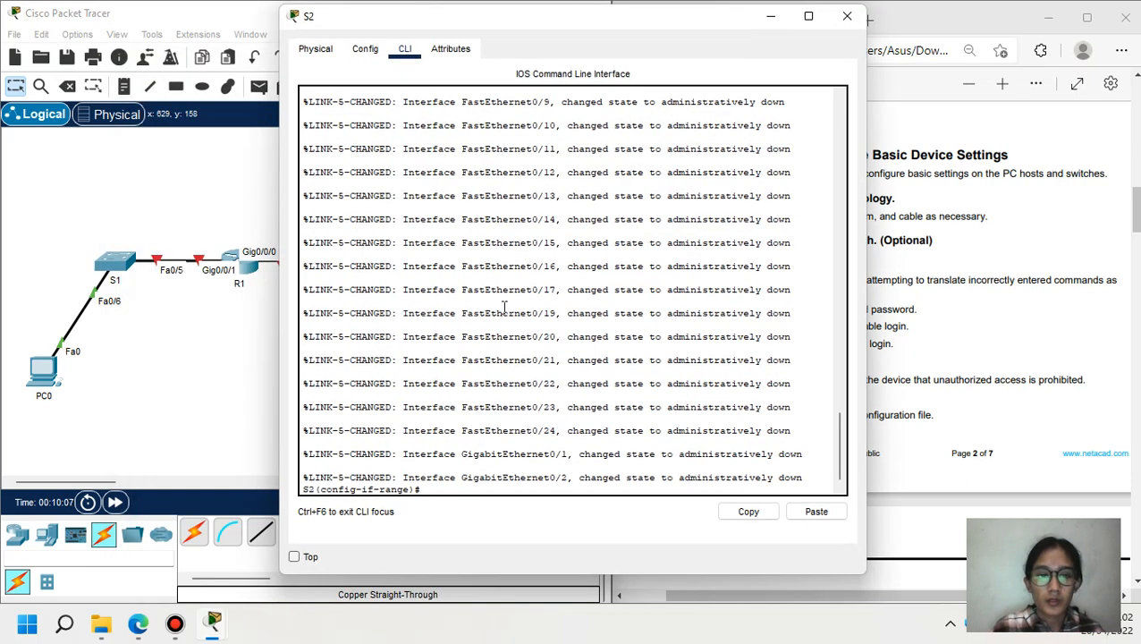
pyautogui.write('end')
pyautogui.press('Return')
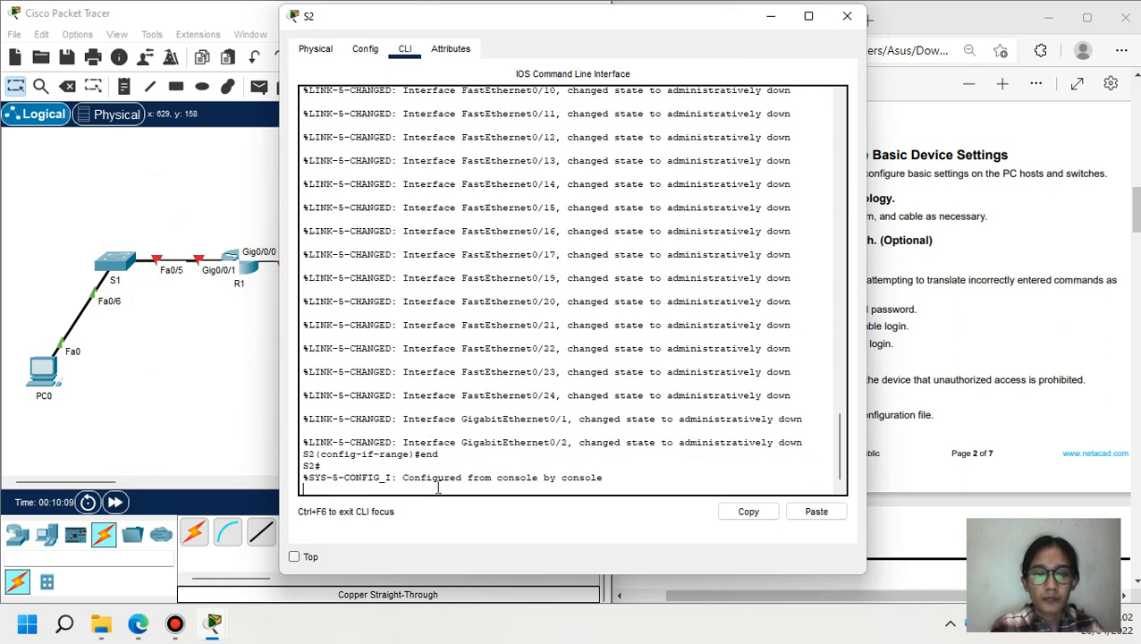
pyautogui.press('Return')
pyautogui.write('copy r')
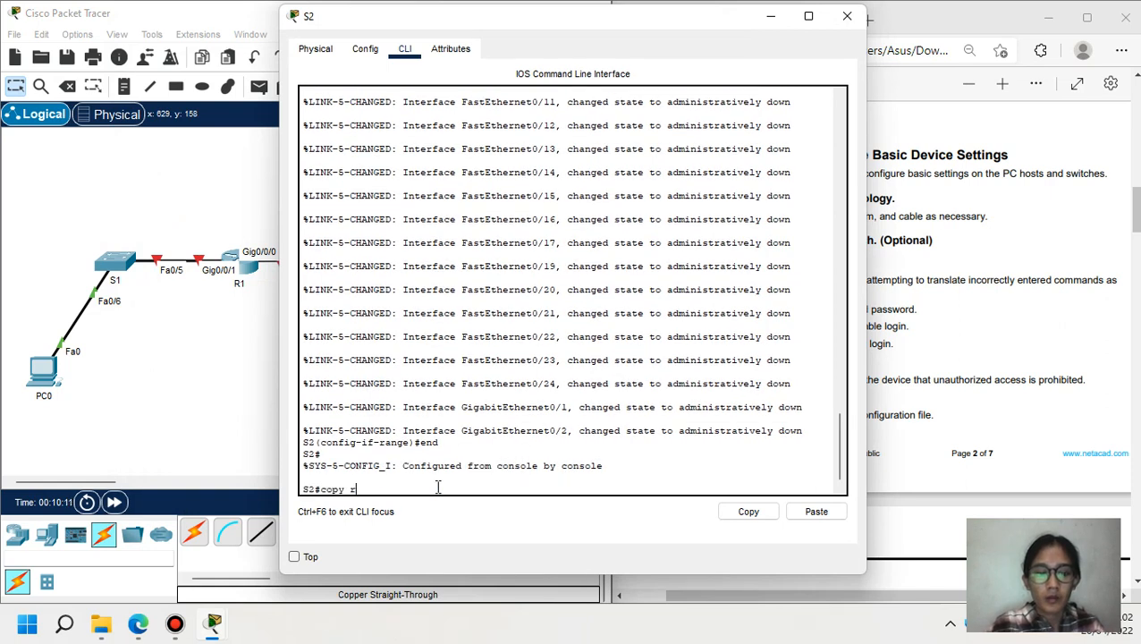
pyautogui.press('Tab')
pyautogui.write('s')
pyautogui.press('Tab')
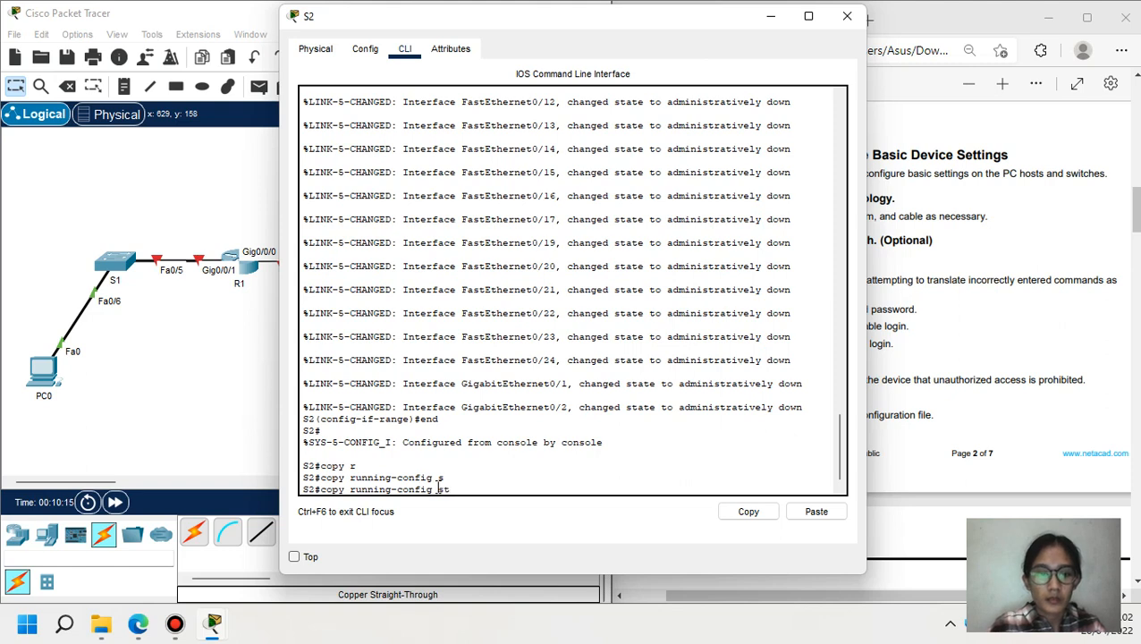
pyautogui.write('t')
pyautogui.press('Tab')
pyautogui.press('Return')
pyautogui.press('Return')
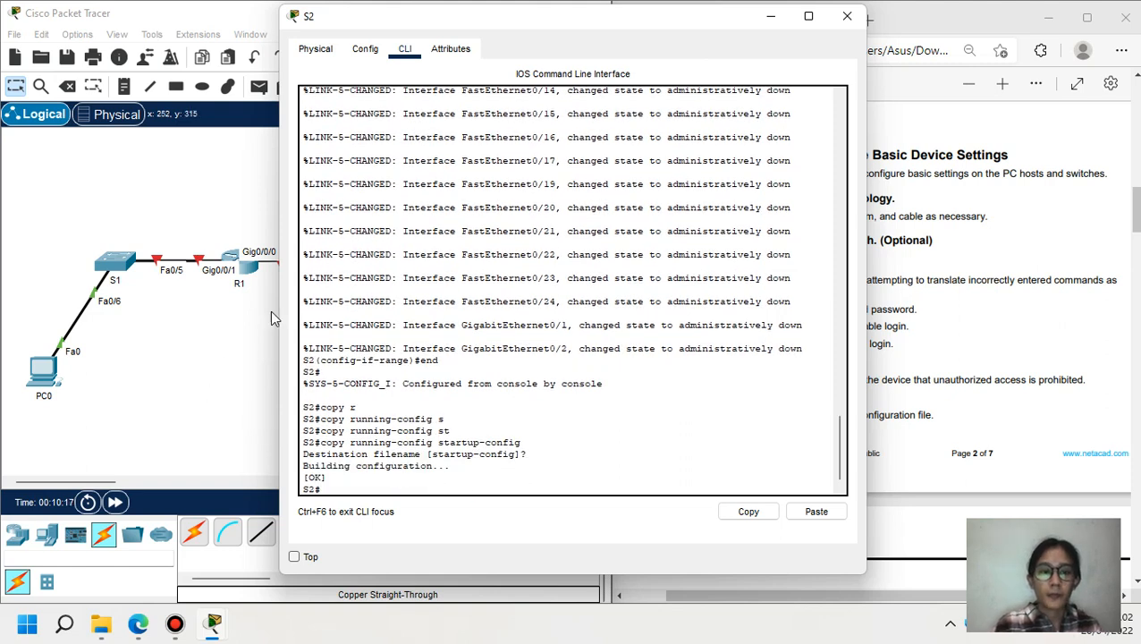
pyautogui.click(847, 16)
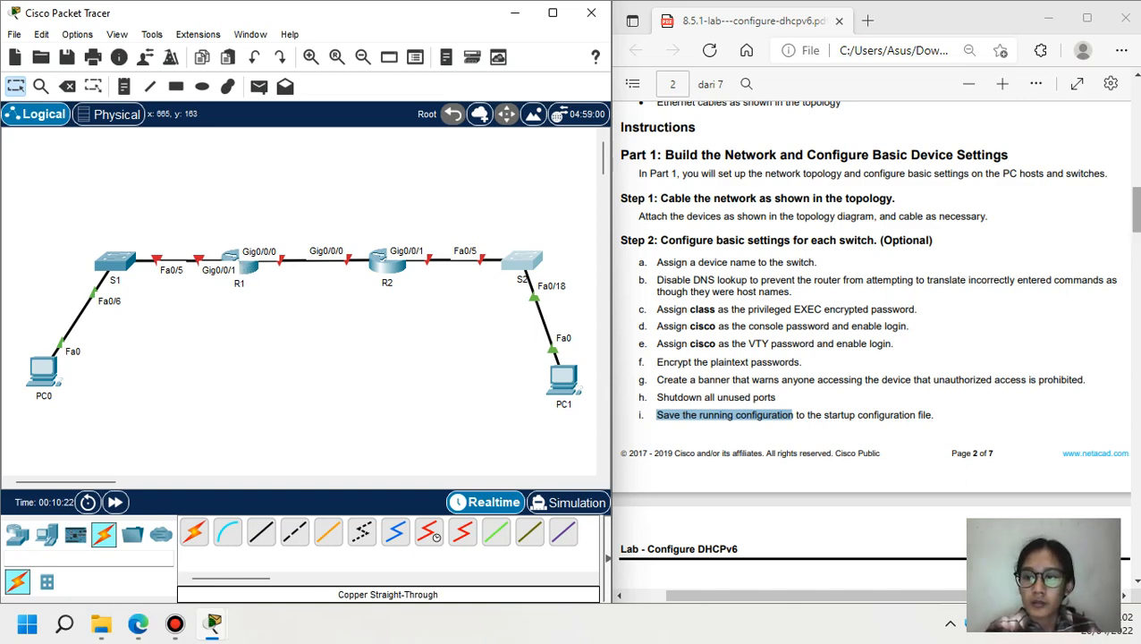
# - Highlight the device-name step in the lab PDF and decline R1's initial configuration dialog
pyautogui.scroll(-1, 1133, 230)
pyautogui.moveTo(1135, 232); pyautogui.dragTo(1134, 261)
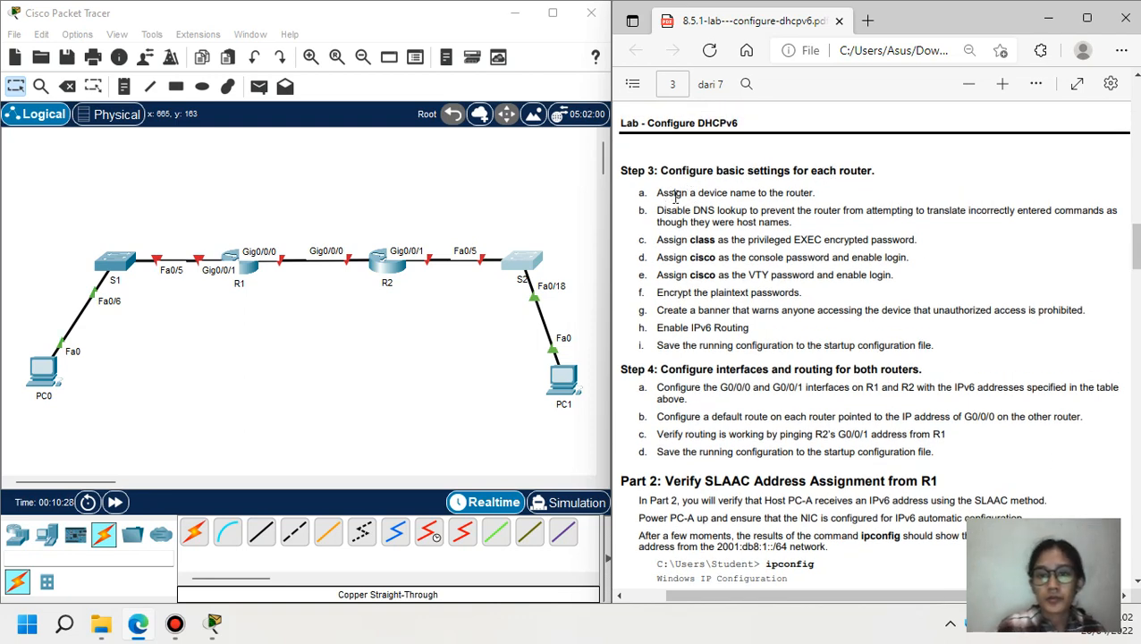
pyautogui.moveTo(657, 193); pyautogui.dragTo(820, 196)
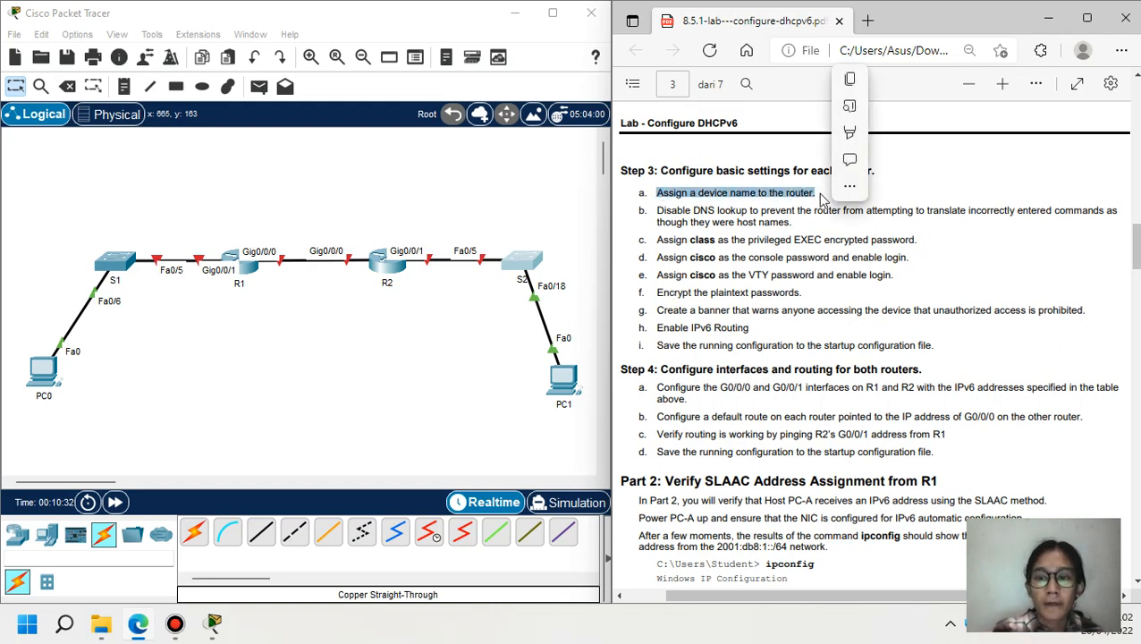
pyautogui.click(519, 442)
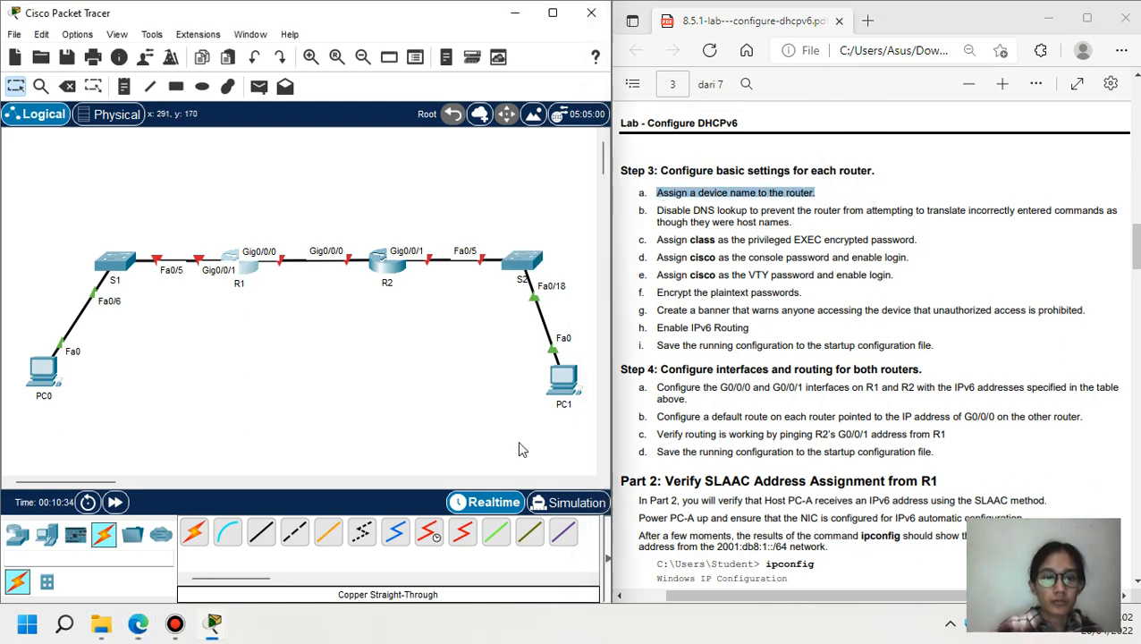
pyautogui.click(239, 262)
pyautogui.click(405, 48)
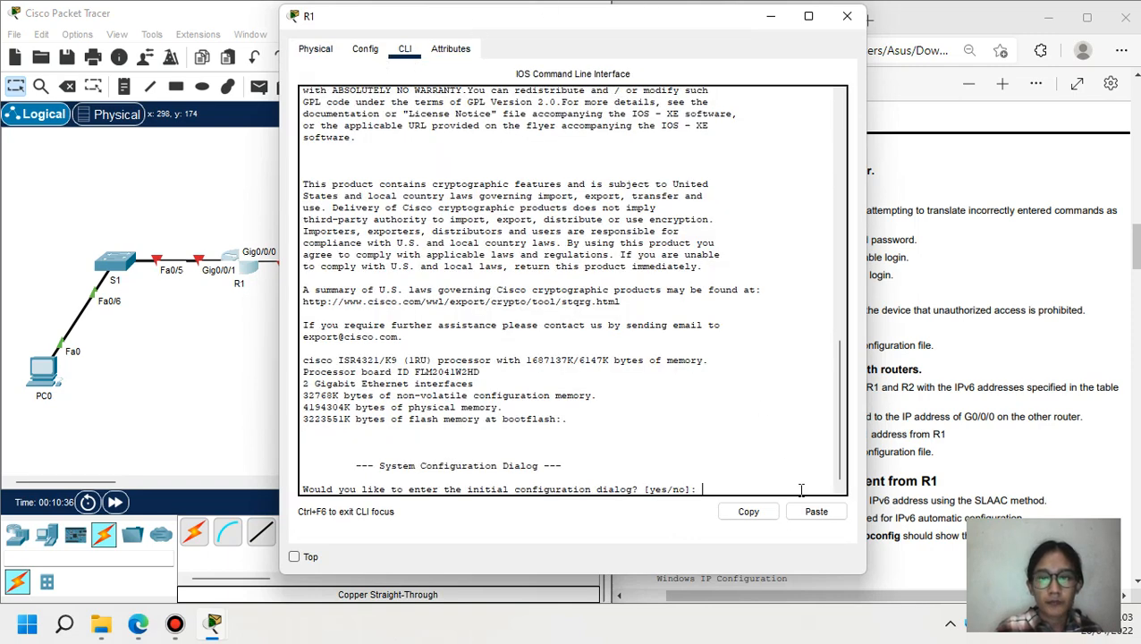
pyautogui.write('no')
pyautogui.press('Return')
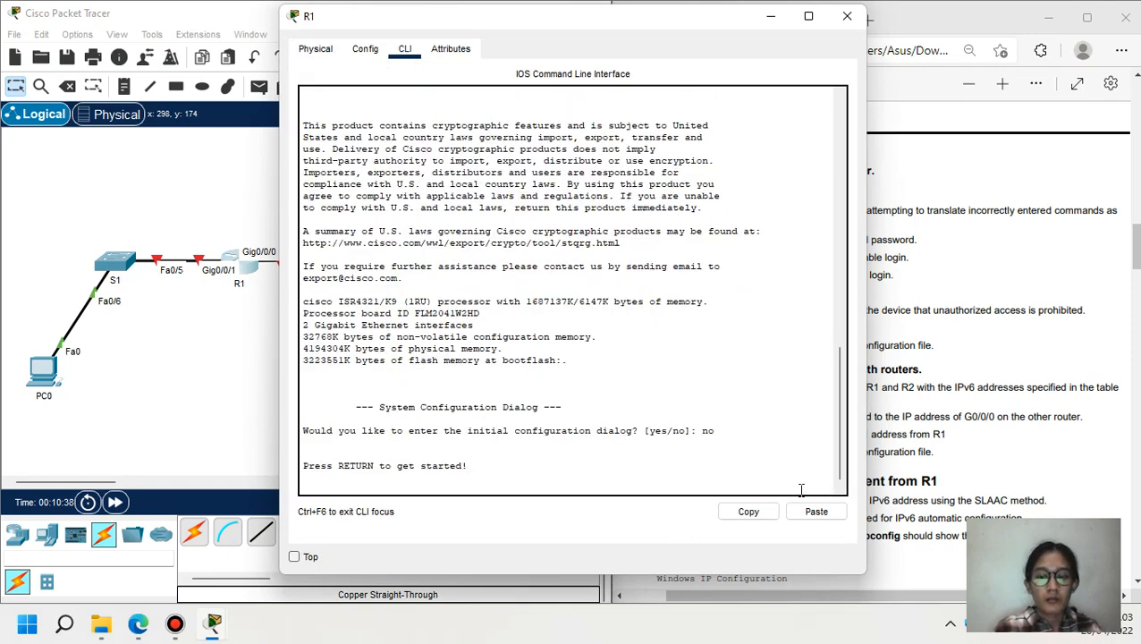
# - On R1, enter privileged and global configuration mode and set the hostname to R1
pyautogui.press('Return')
pyautogui.write('en')
pyautogui.press('Return')
pyautogui.write('conf t')
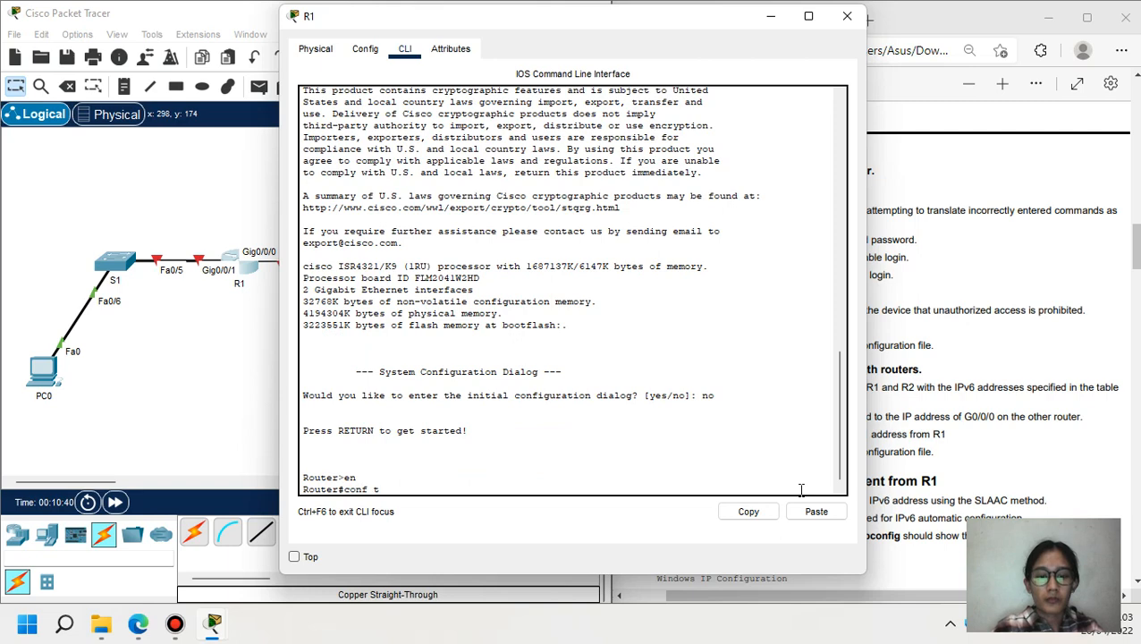
pyautogui.press('Return')
pyautogui.write('ho')
pyautogui.press('Tab')
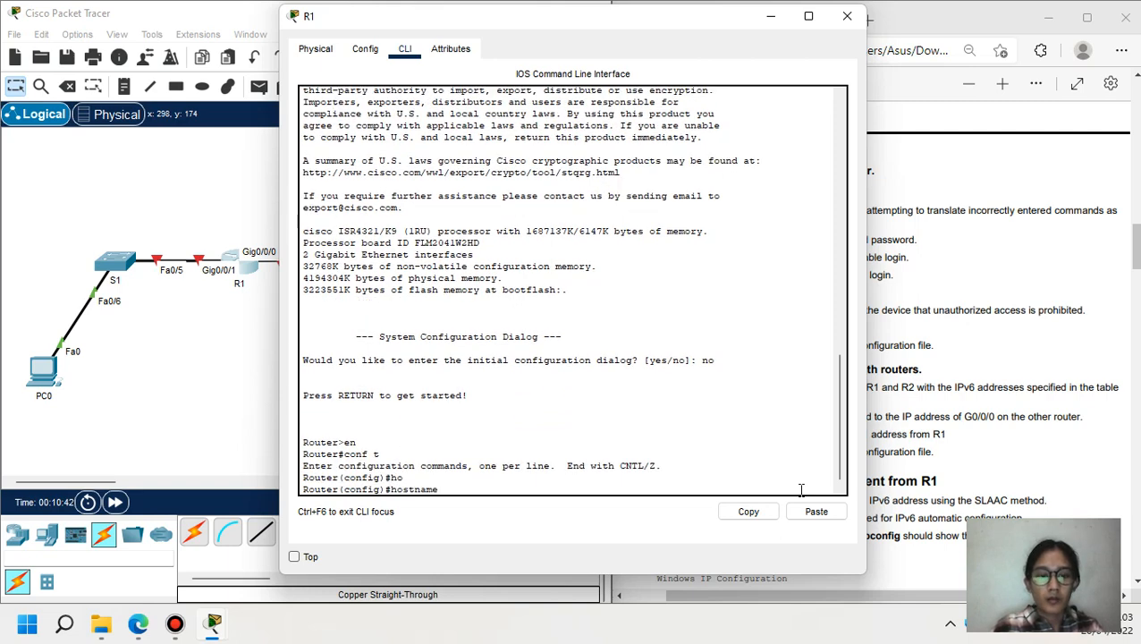
pyautogui.write('r1')
pyautogui.press('Return')
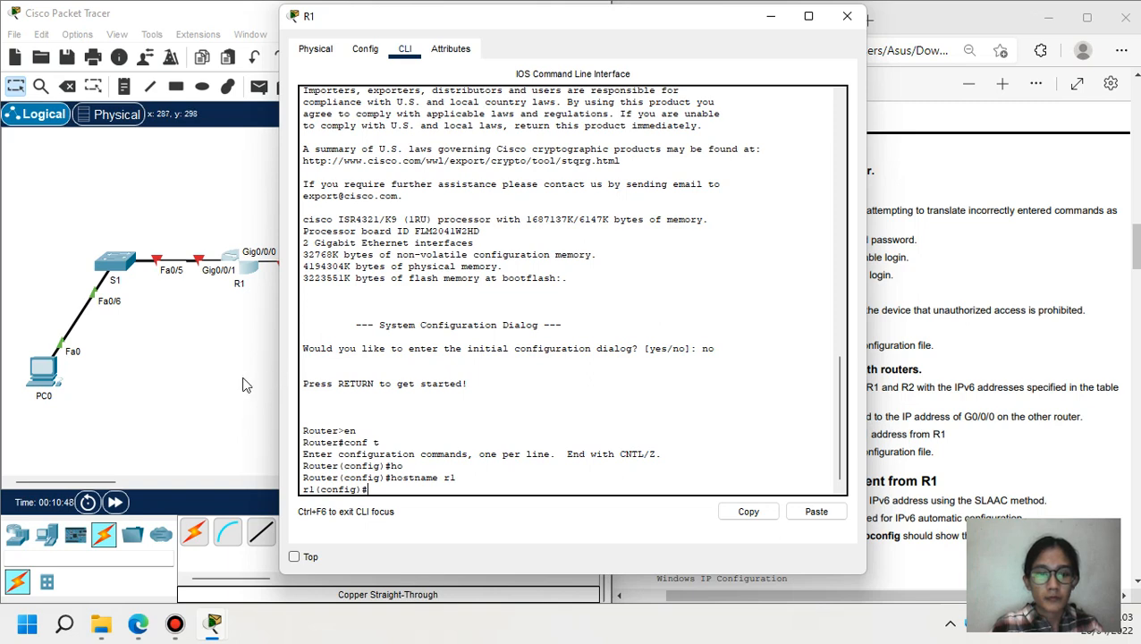
pyautogui.write('ho')
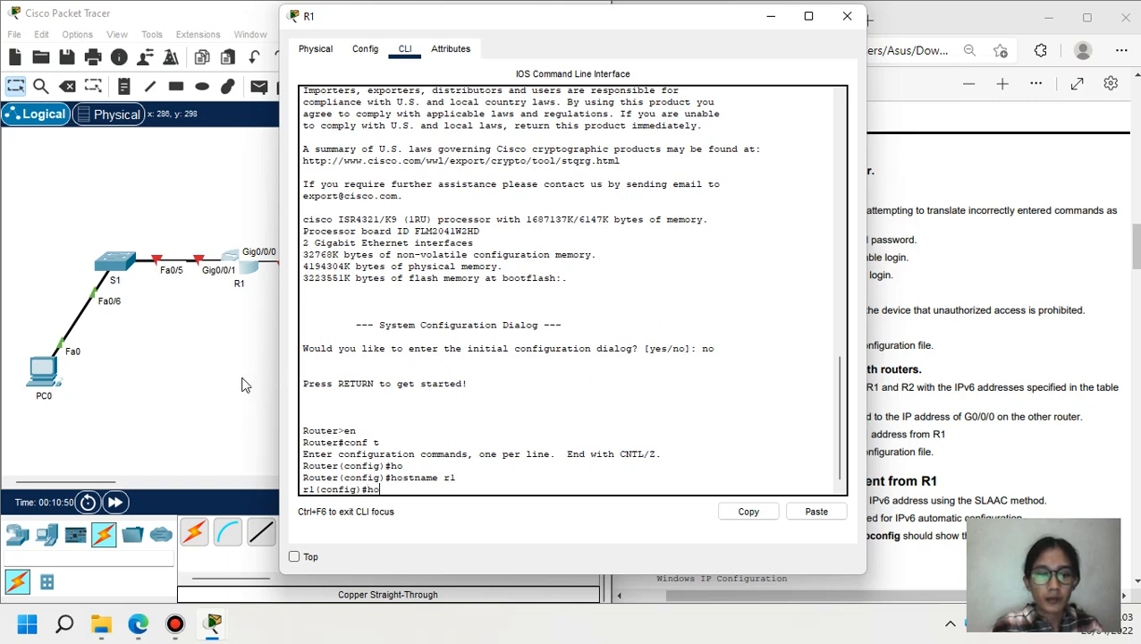
pyautogui.press('Tab')
pyautogui.write('R')
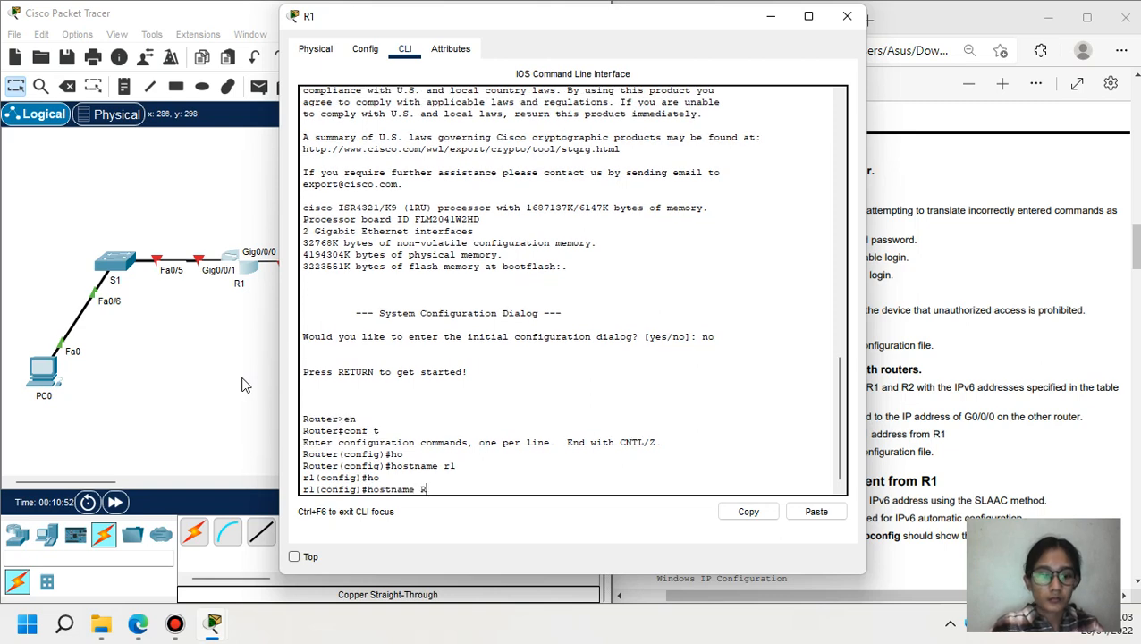
pyautogui.write('1')
pyautogui.press('Return')
# - Decline router R2's initial configuration dialog in its CLI
pyautogui.click(225, 384)
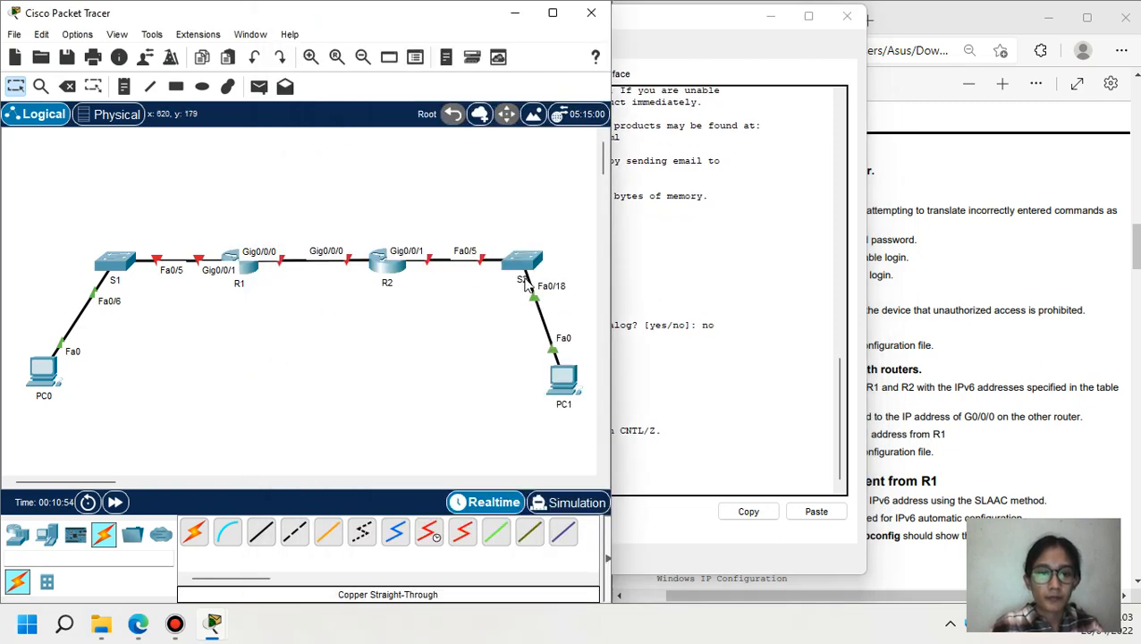
pyautogui.click(387, 262)
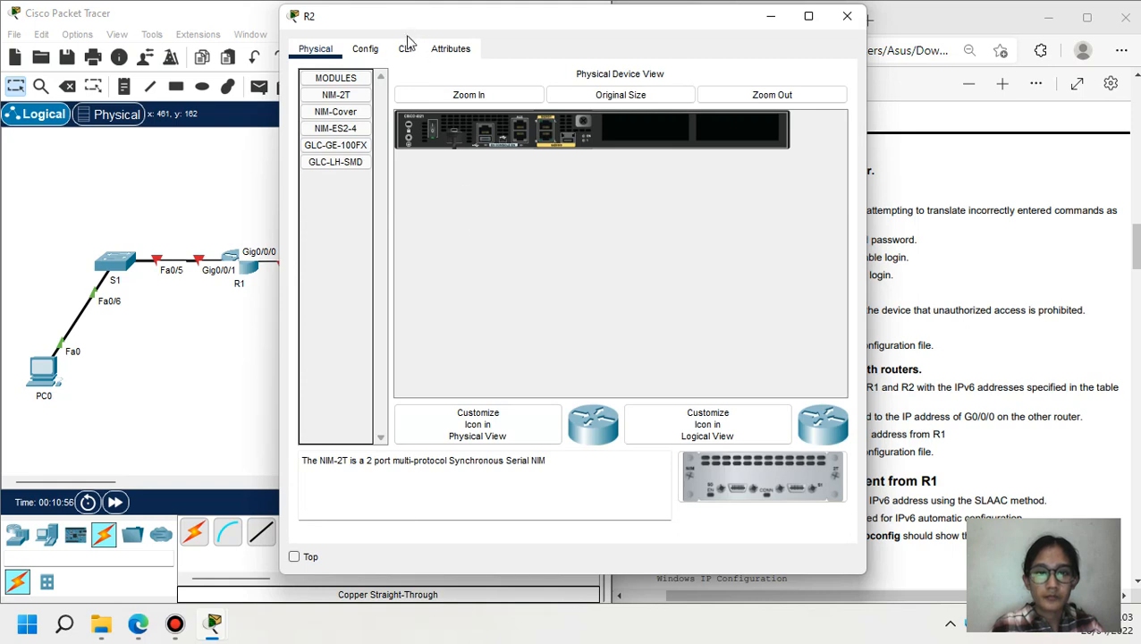
pyautogui.click(406, 48)
pyautogui.write('no')
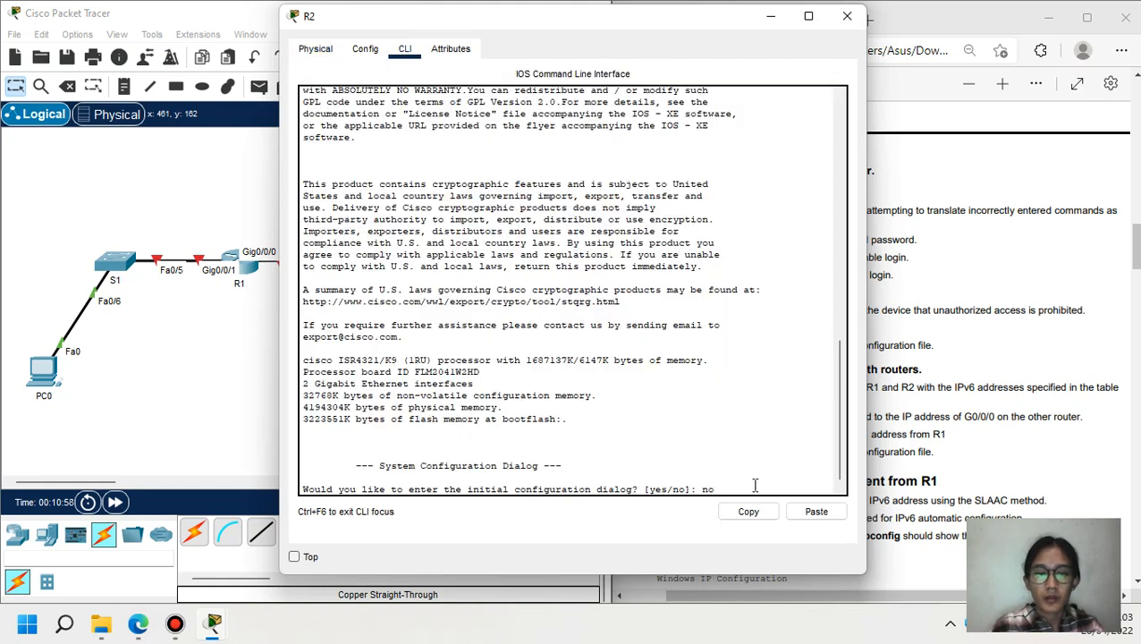
pyautogui.press('Return')
# - On R2, enter en and conf t, set the hostname to R2, and return to the lab PDF
pyautogui.press('Return')
pyautogui.write('en')
pyautogui.press('Return')
pyautogui.write('con')
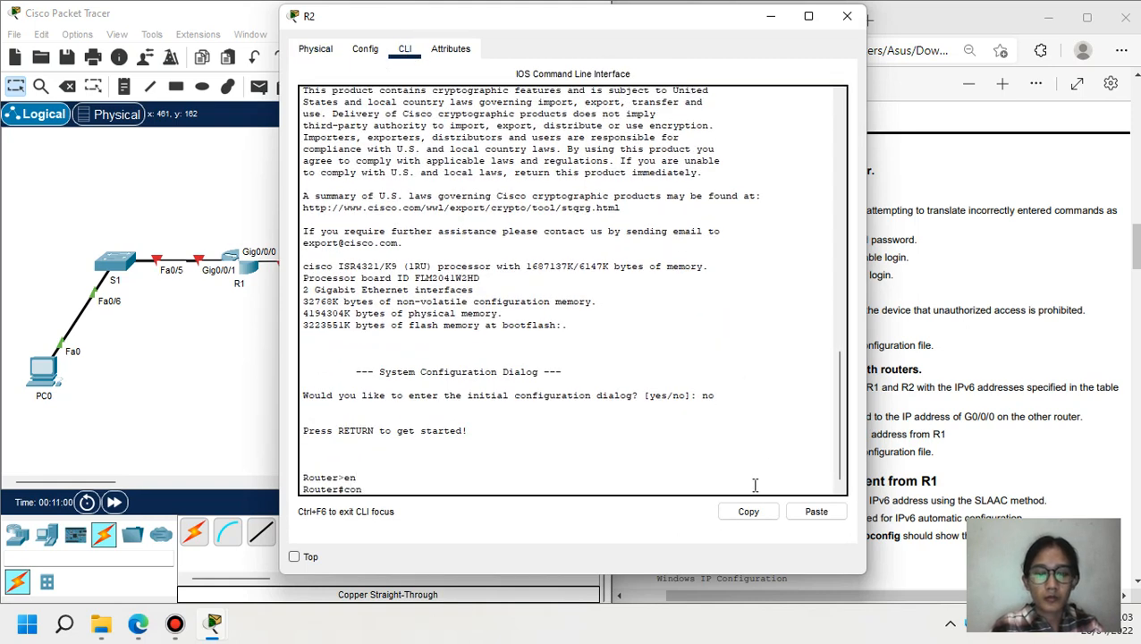
pyautogui.write('f t')
pyautogui.press('Return')
pyautogui.write('h')
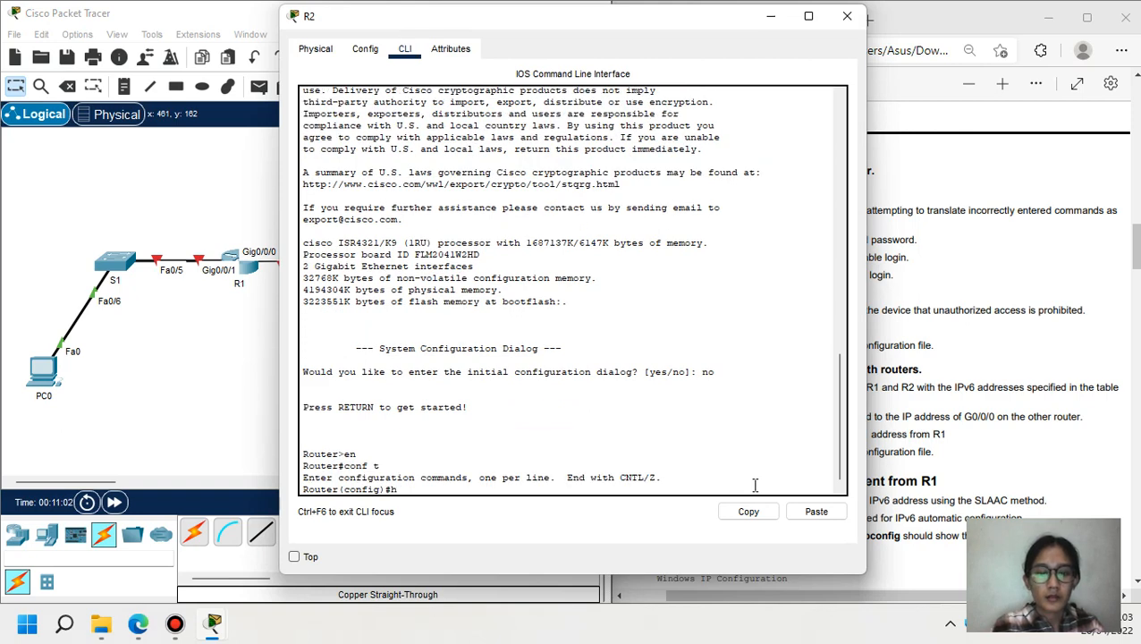
pyautogui.write('o')
pyautogui.press('Tab')
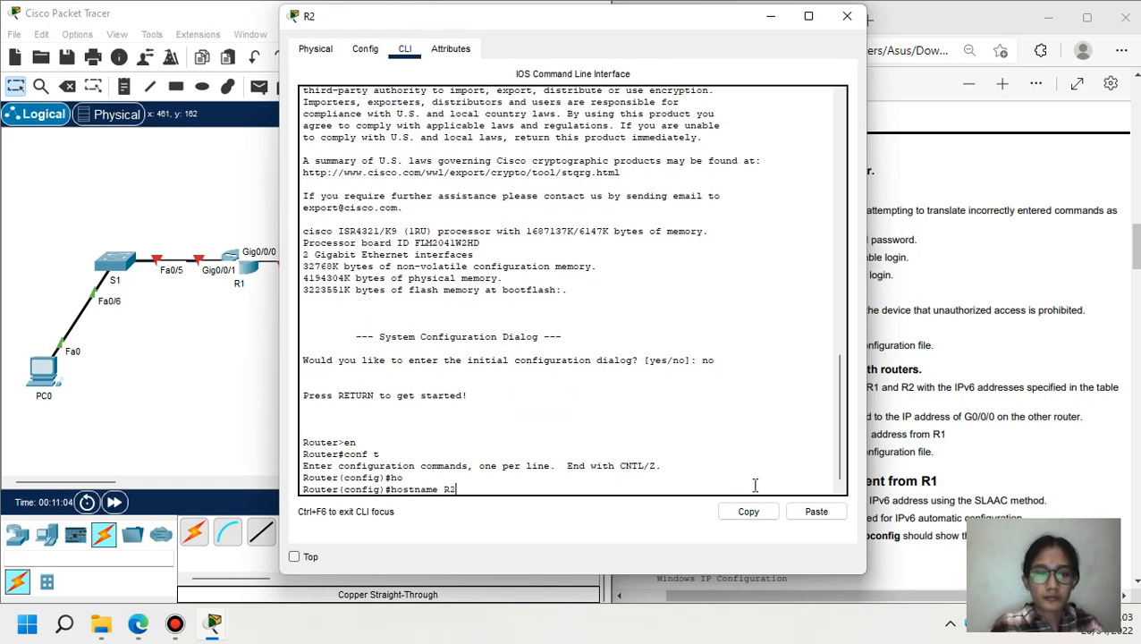
pyautogui.write('R2')
pyautogui.press('Return')
pyautogui.click(205, 394)
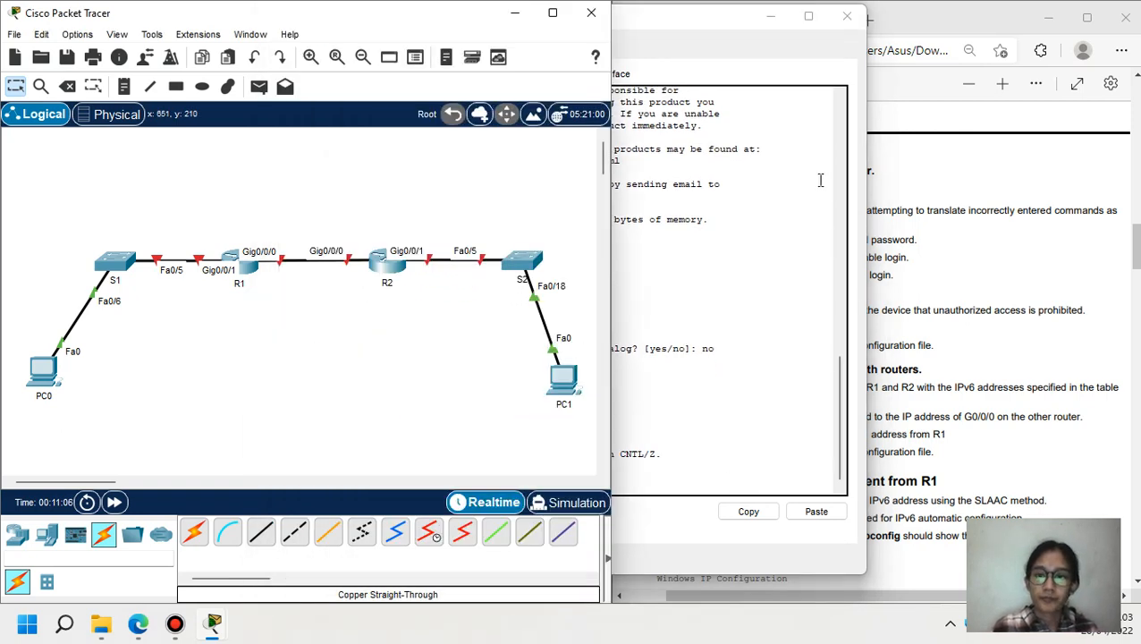
pyautogui.click(770, 16)
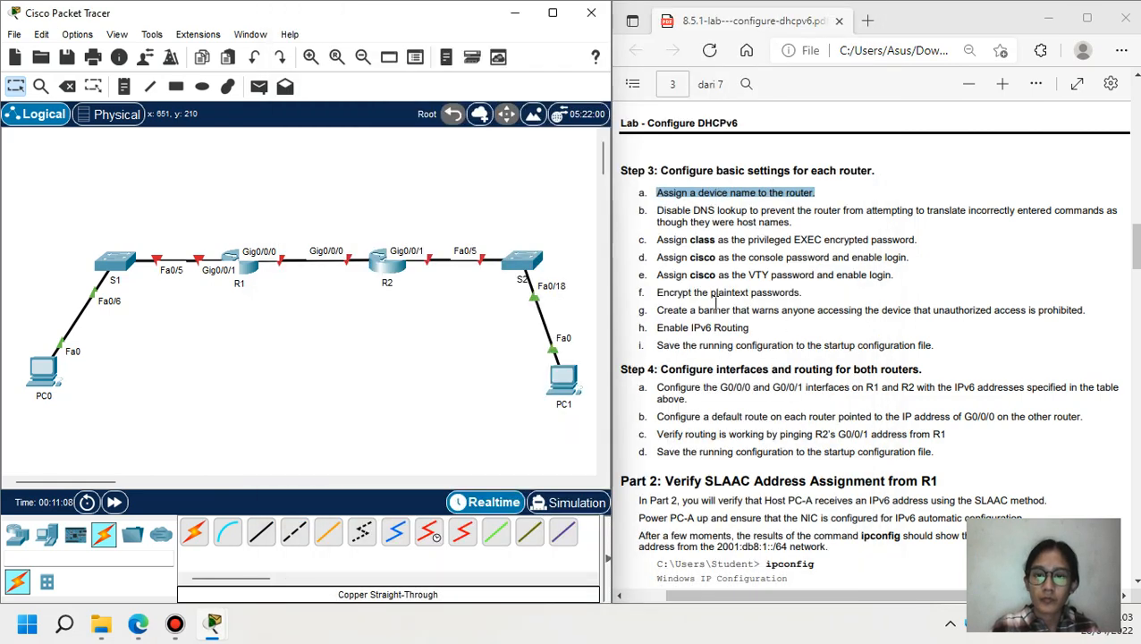
# - Run no ip domain-lookup on R1 to disable DNS lookup
pyautogui.moveTo(658, 214); pyautogui.dragTo(747, 214)
pyautogui.click(253, 279)
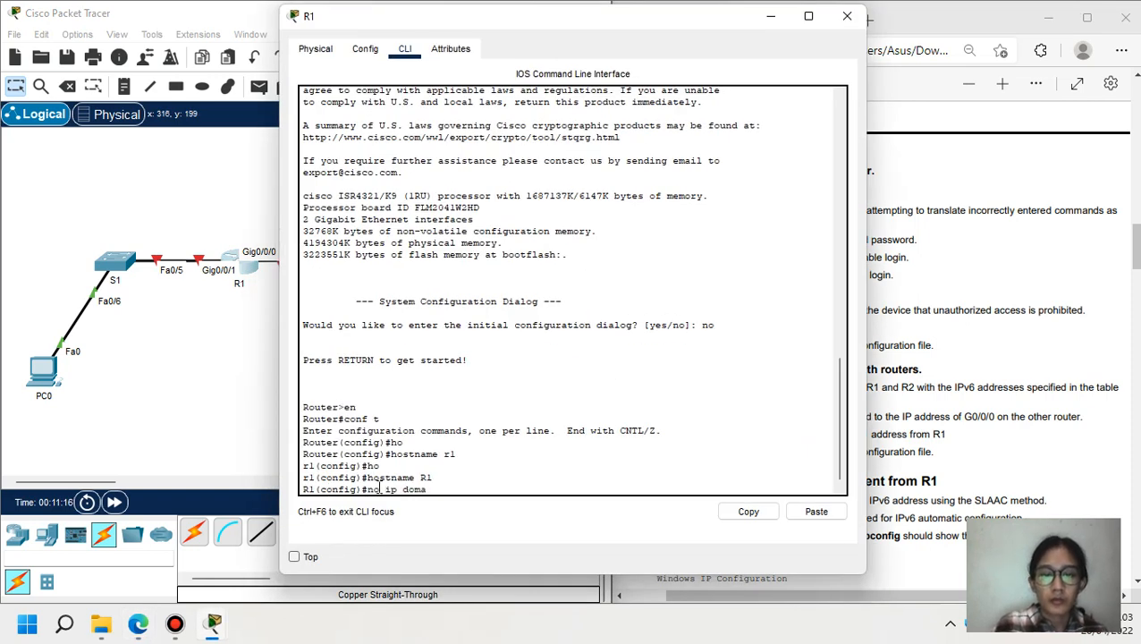
pyautogui.write('no ip domain-l')
pyautogui.press('Tab')
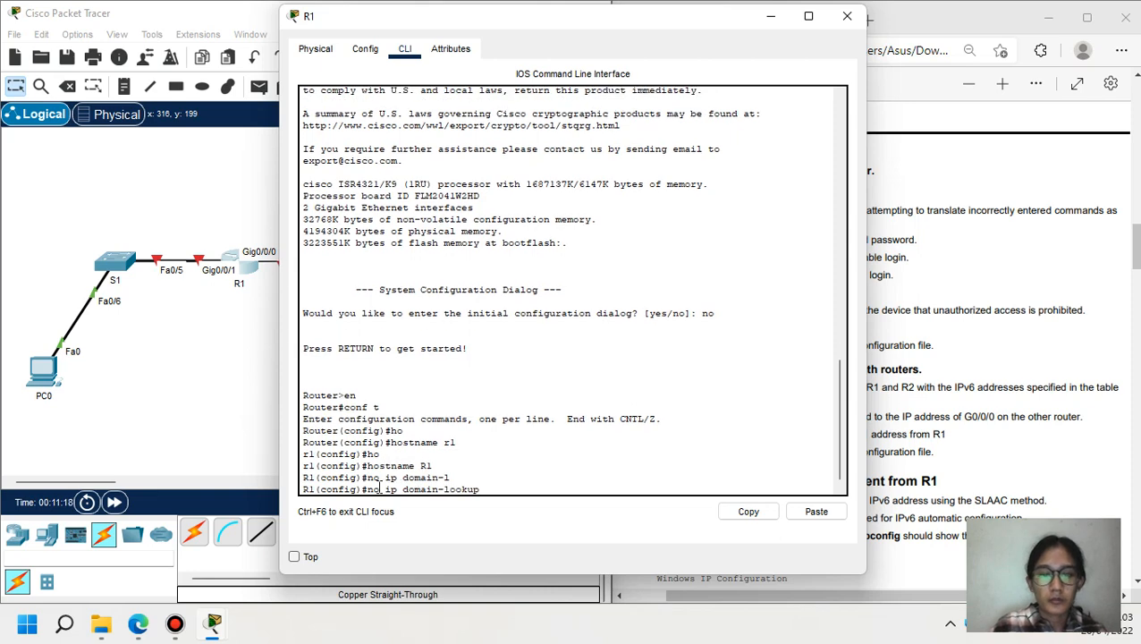
pyautogui.press('Return')
# - Copy no ip domain-lookup into R2's CLI and run it, then minimize both router windows
pyautogui.moveTo(479, 478); pyautogui.dragTo(367, 474)
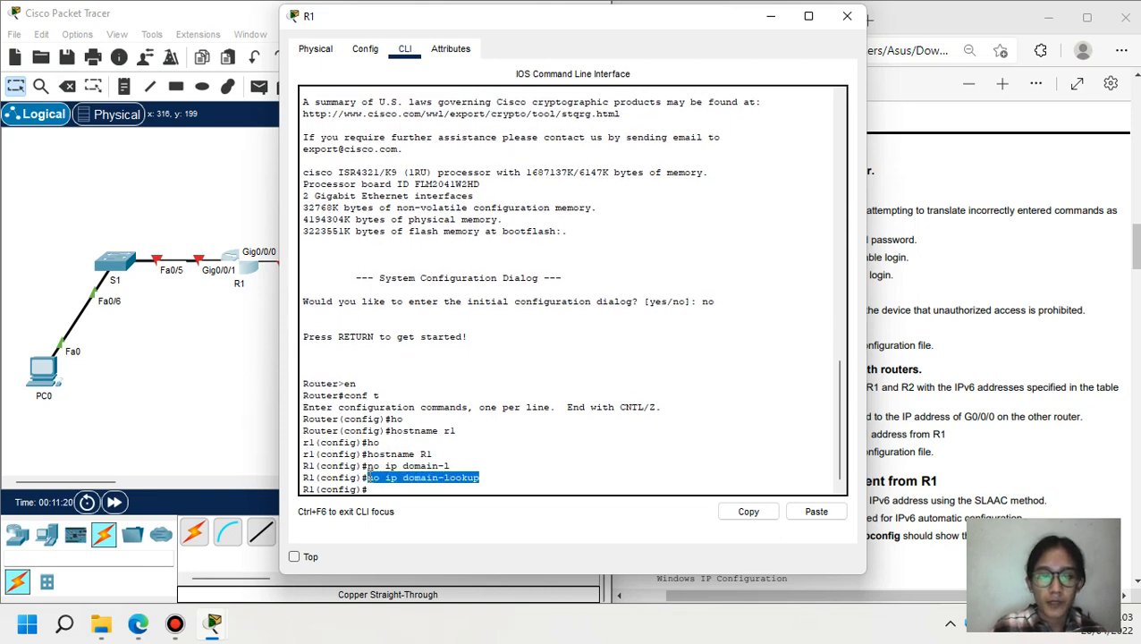
pyautogui.click(730, 515)
pyautogui.click(238, 361)
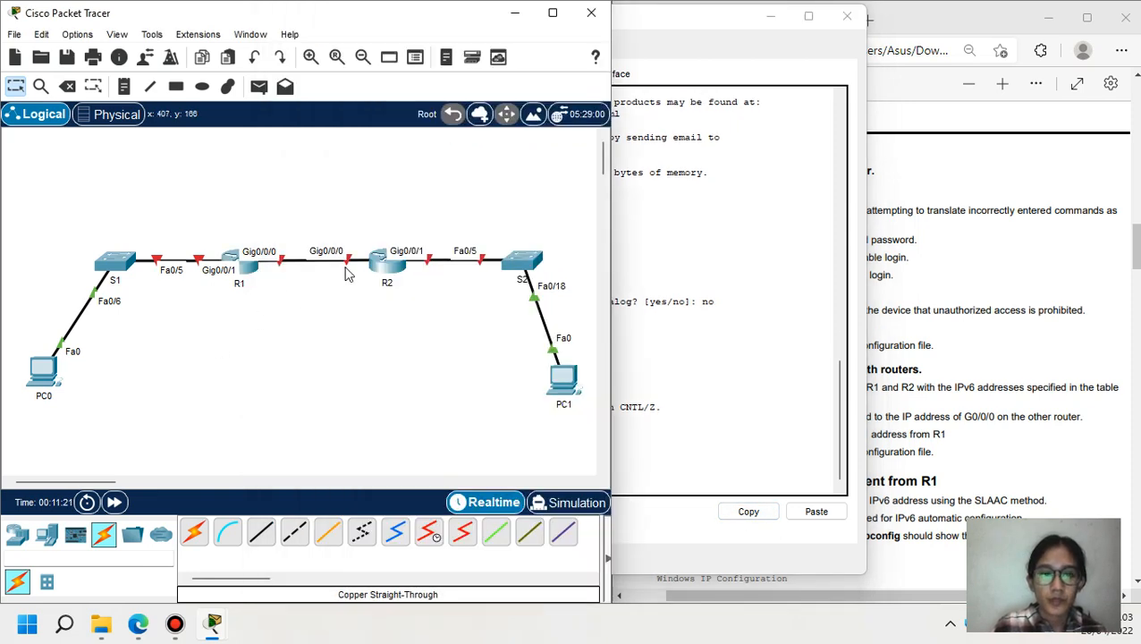
pyautogui.click(380, 268)
pyautogui.click(815, 511)
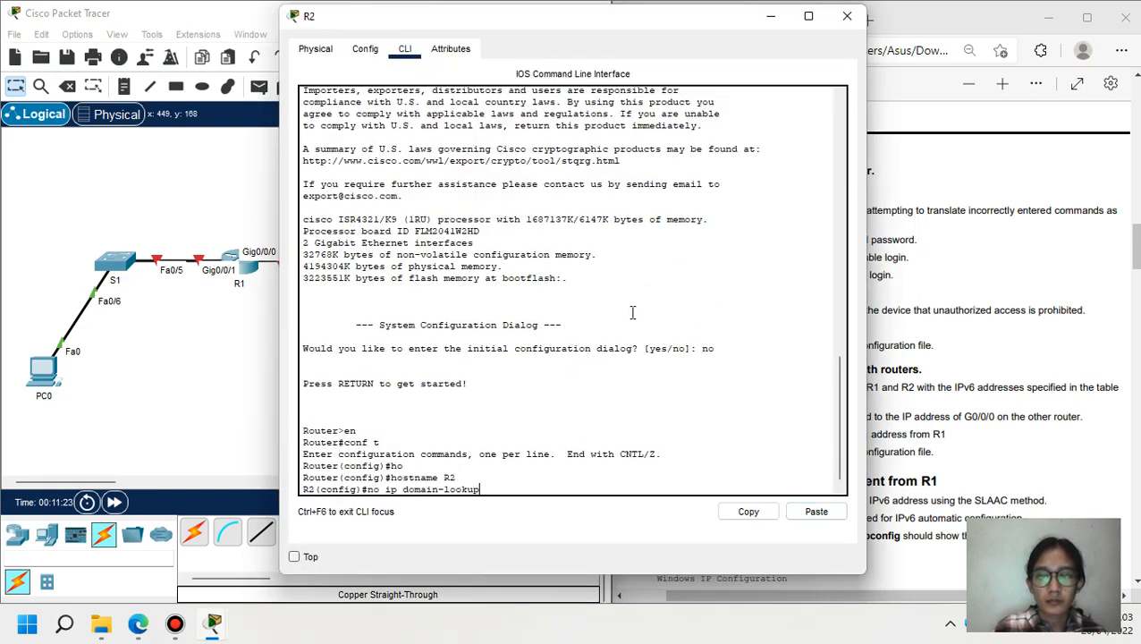
pyautogui.press('Return')
pyautogui.click(770, 17)
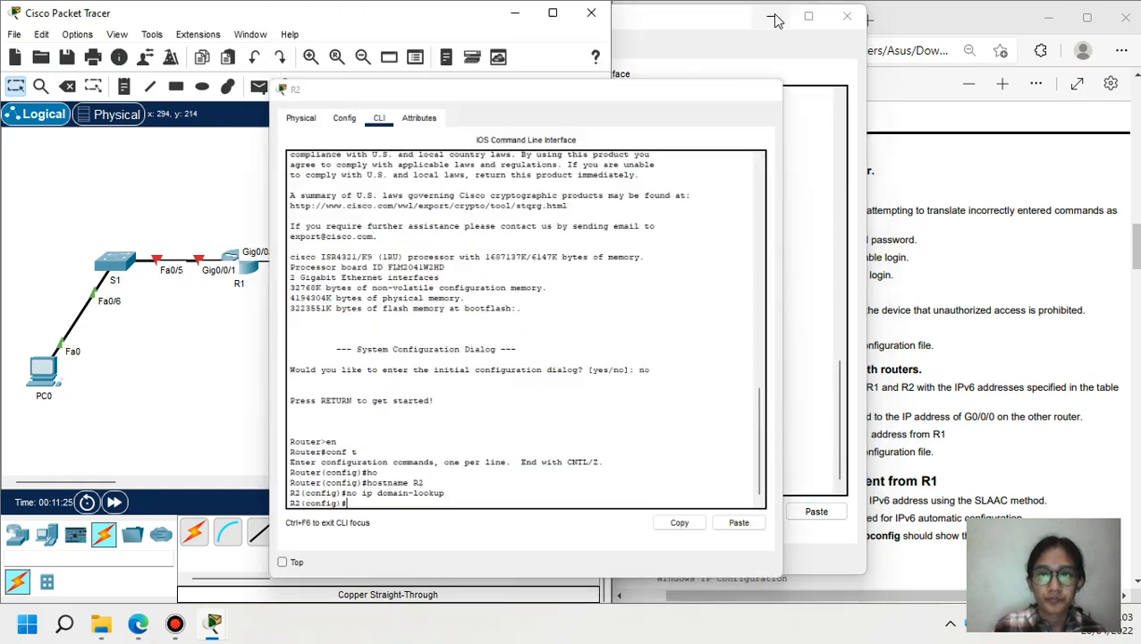
pyautogui.click(769, 17)
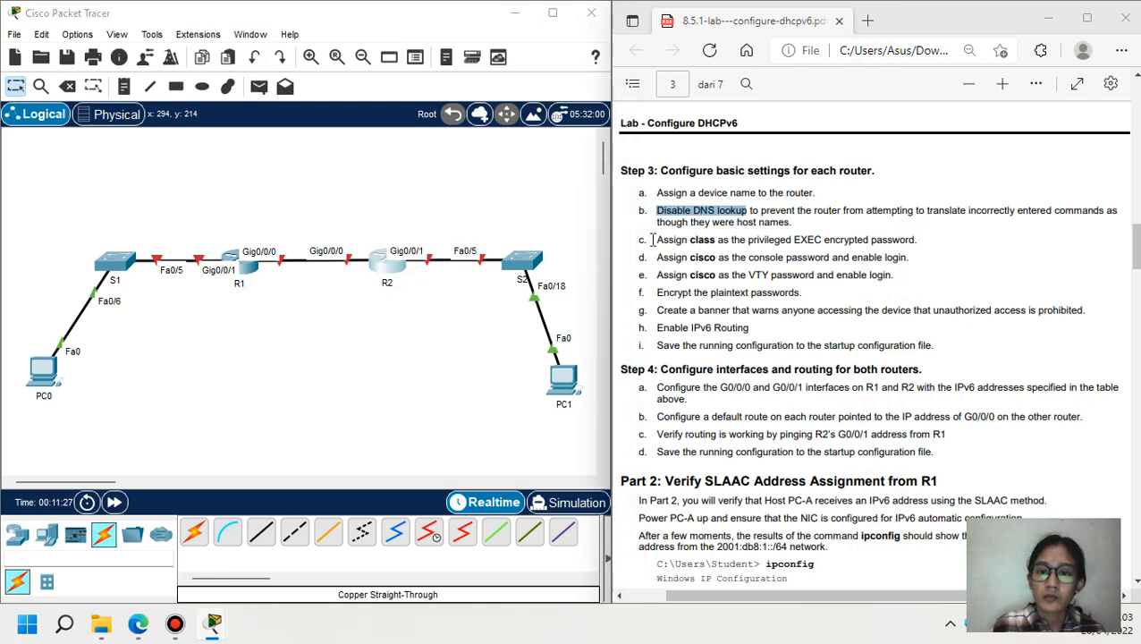
pyautogui.moveTo(643, 239); pyautogui.dragTo(927, 240)
pyautogui.click(243, 275)
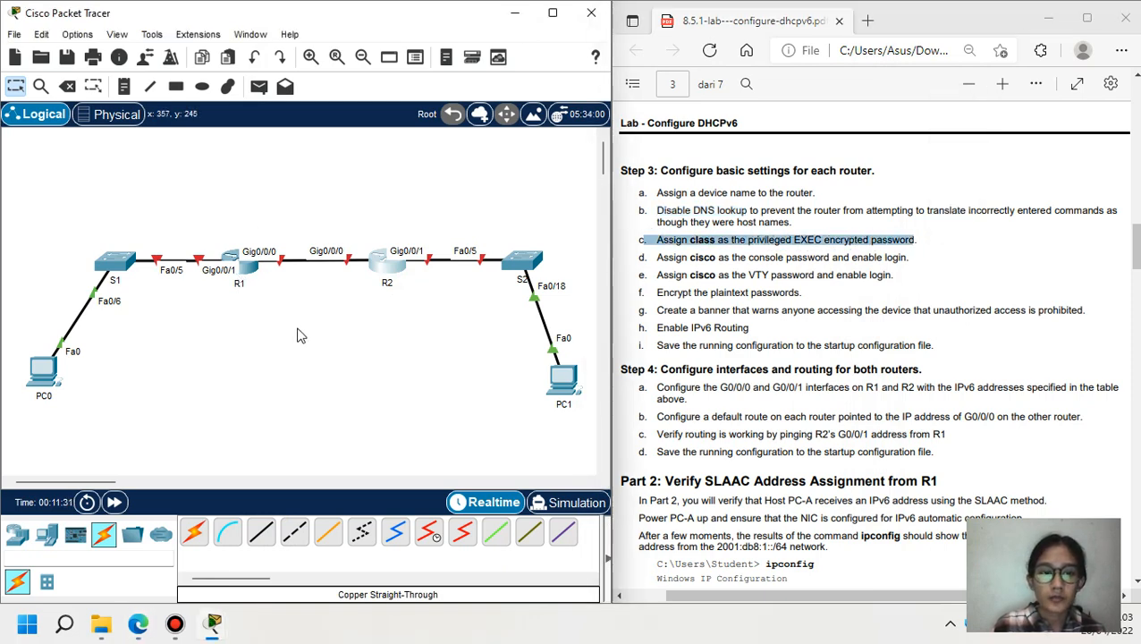
pyautogui.click(251, 273)
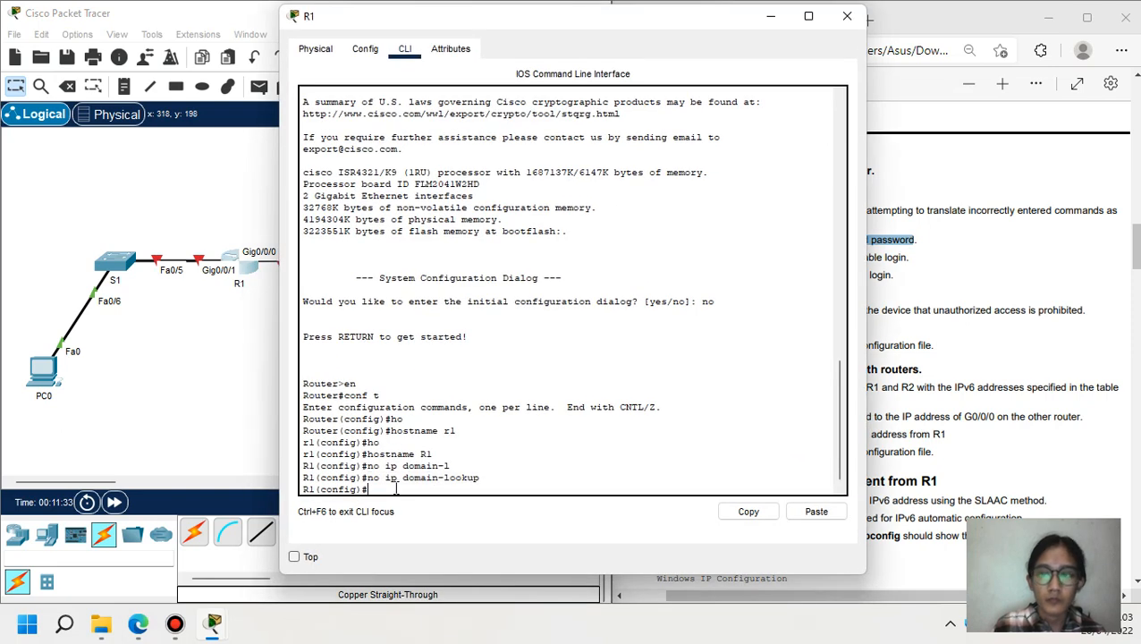
pyautogui.write('en')
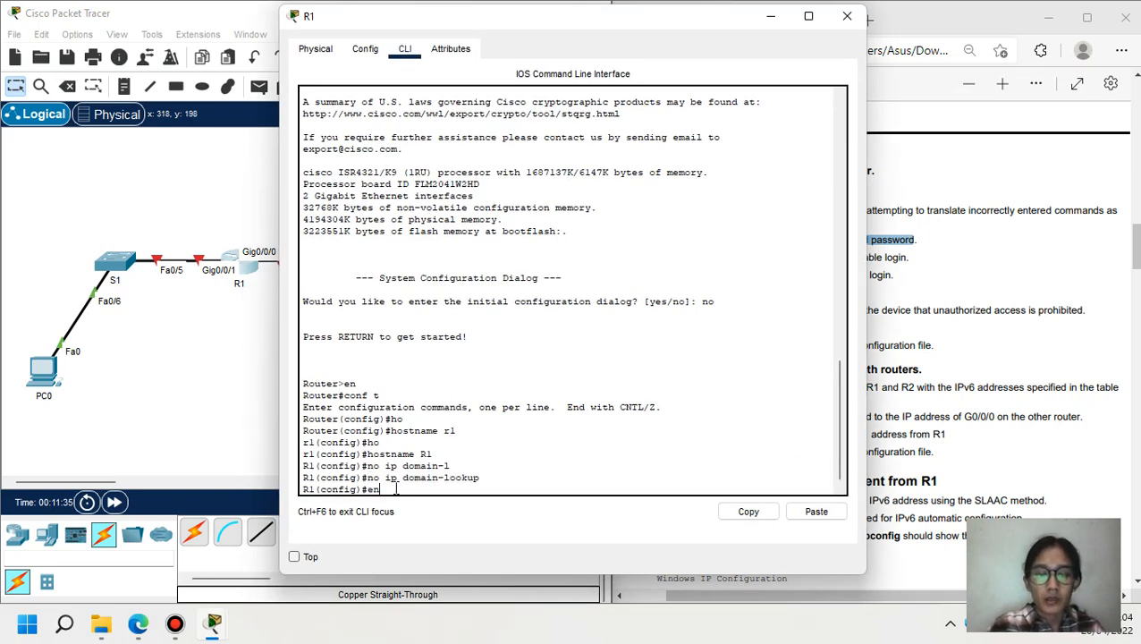
pyautogui.write('able s')
pyautogui.press('Tab')
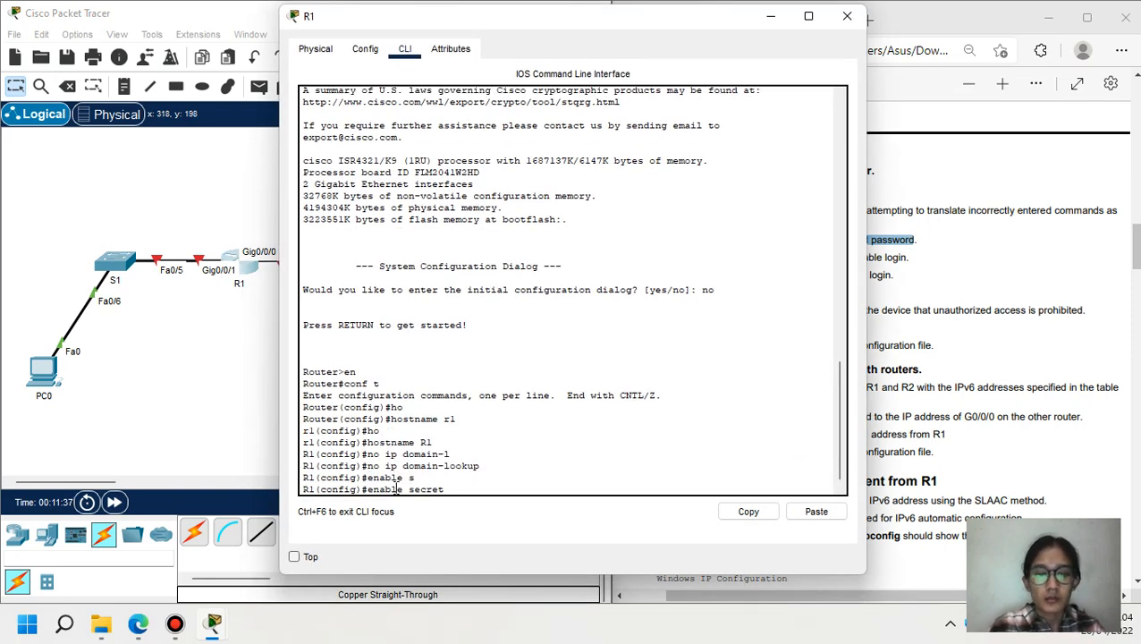
pyautogui.write('class')
pyautogui.press('Return')
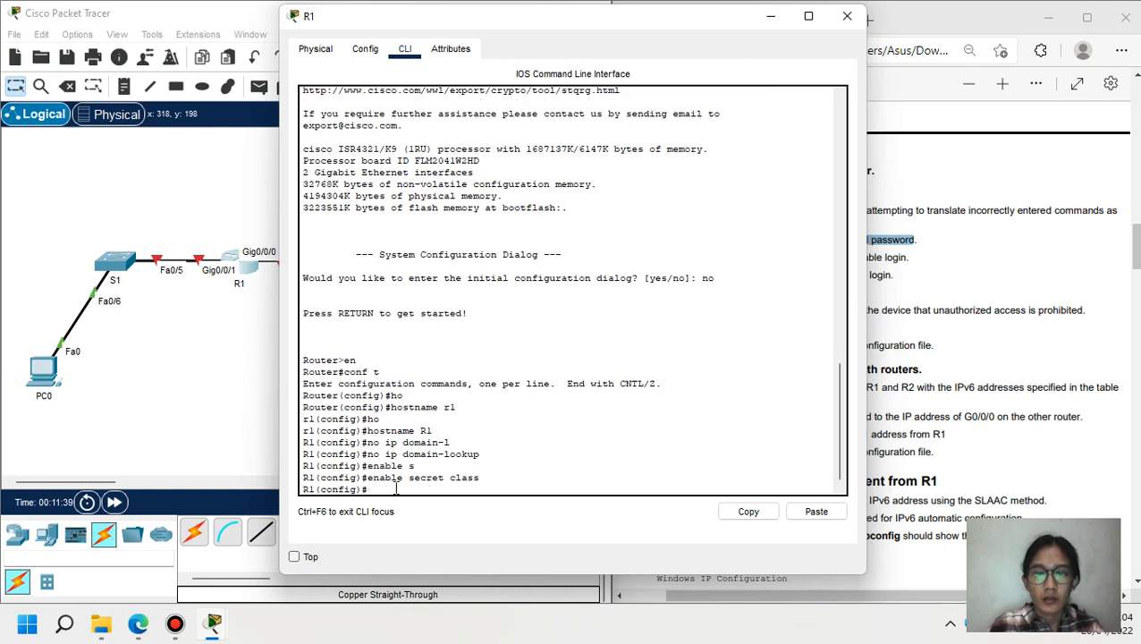
# - Copy the enable secret class command from R1 and run it on R2
pyautogui.moveTo(507, 479); pyautogui.dragTo(369, 478)
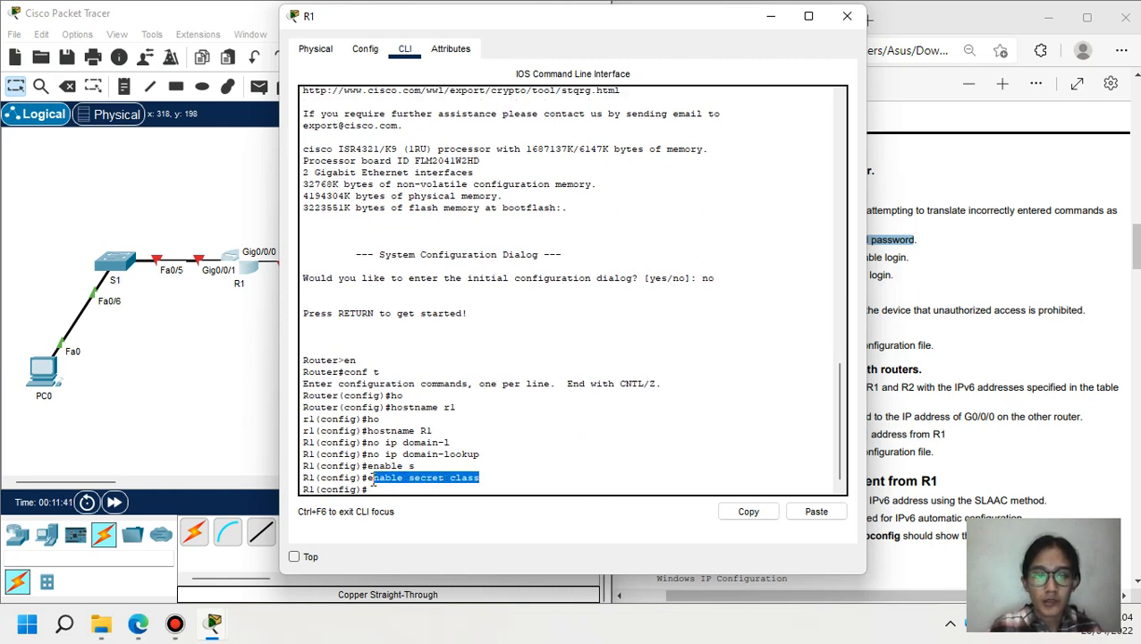
pyautogui.click(748, 511)
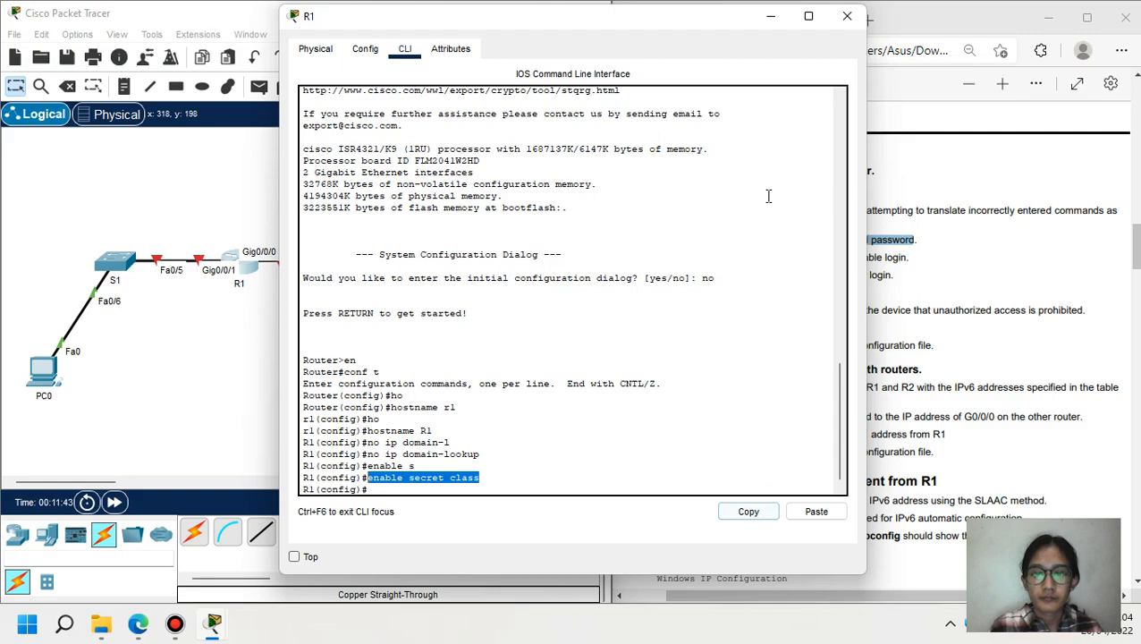
pyautogui.click(771, 16)
pyautogui.click(405, 264)
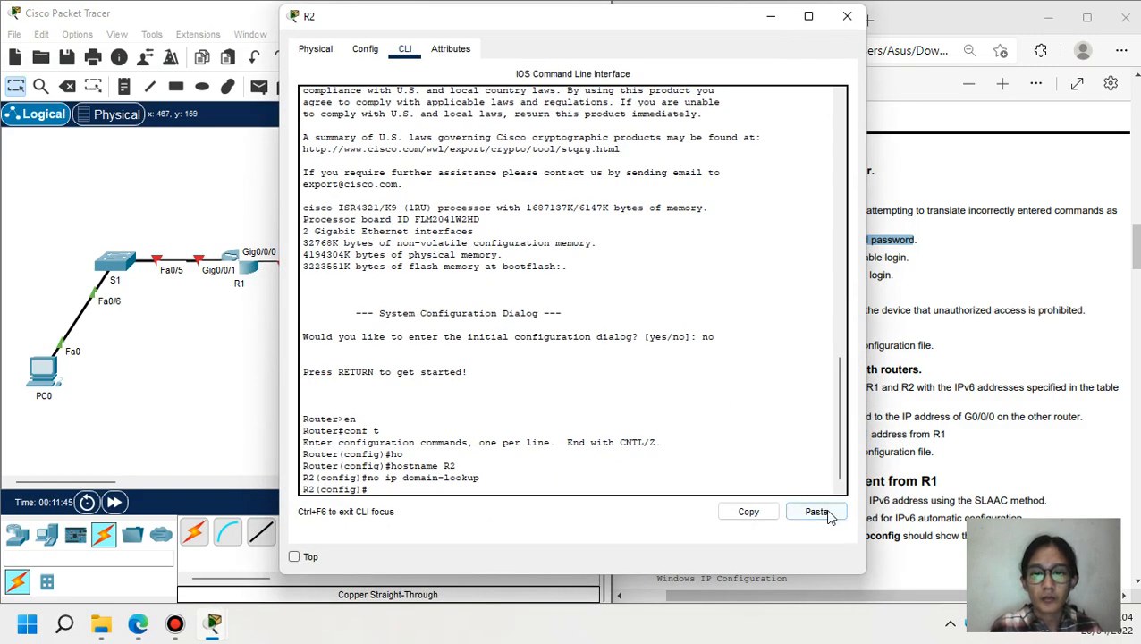
pyautogui.click(815, 512)
pyautogui.press('Return')
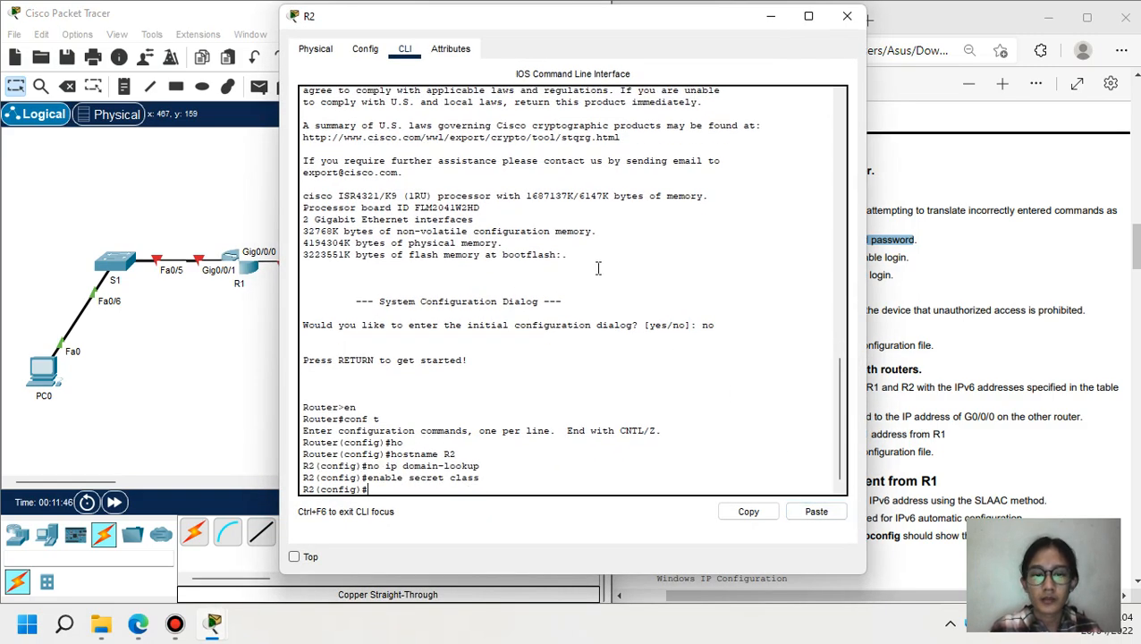
pyautogui.click(771, 16)
# - On R1, set console line 0 password cisco with login required
pyautogui.moveTo(655, 257); pyautogui.dragTo(909, 257)
pyautogui.click(249, 269)
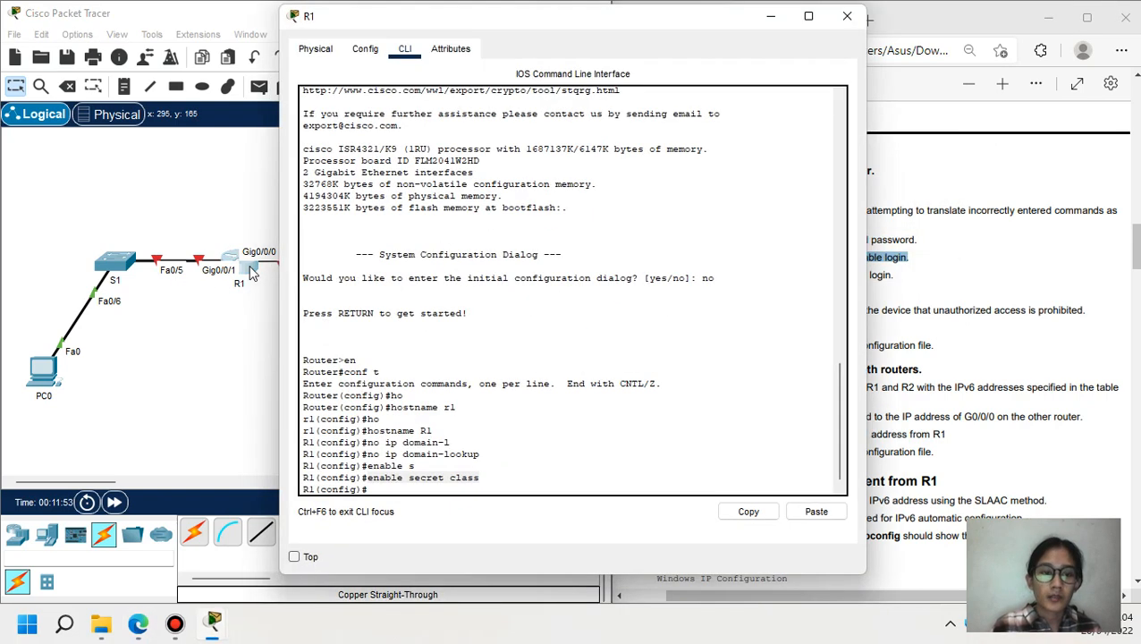
pyautogui.write('li')
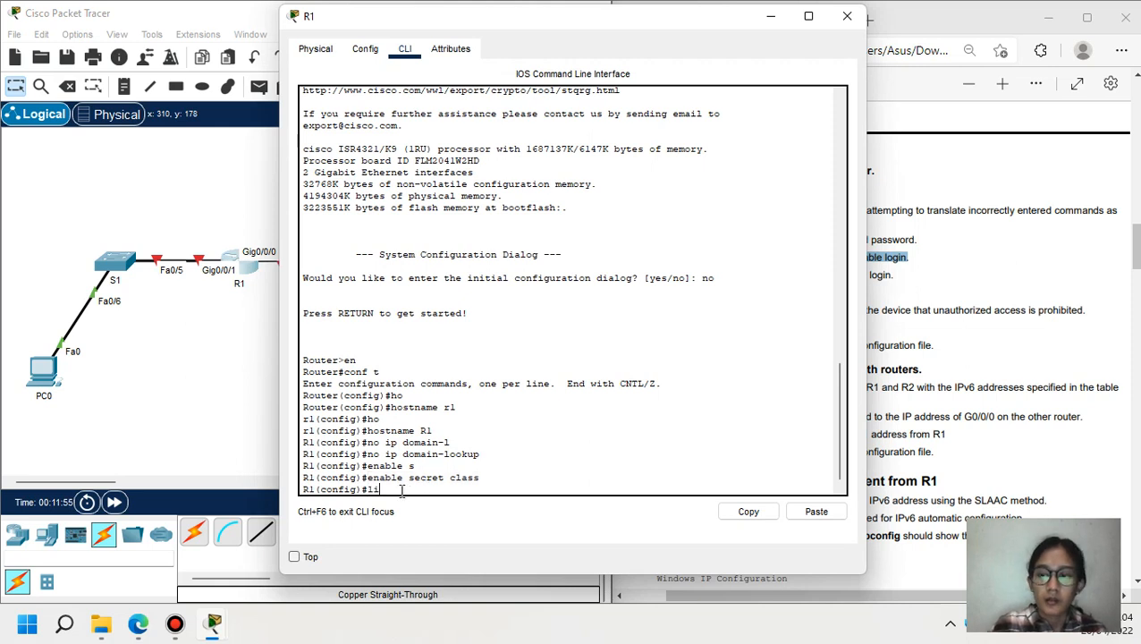
pyautogui.write('ne co')
pyautogui.press('Tab')
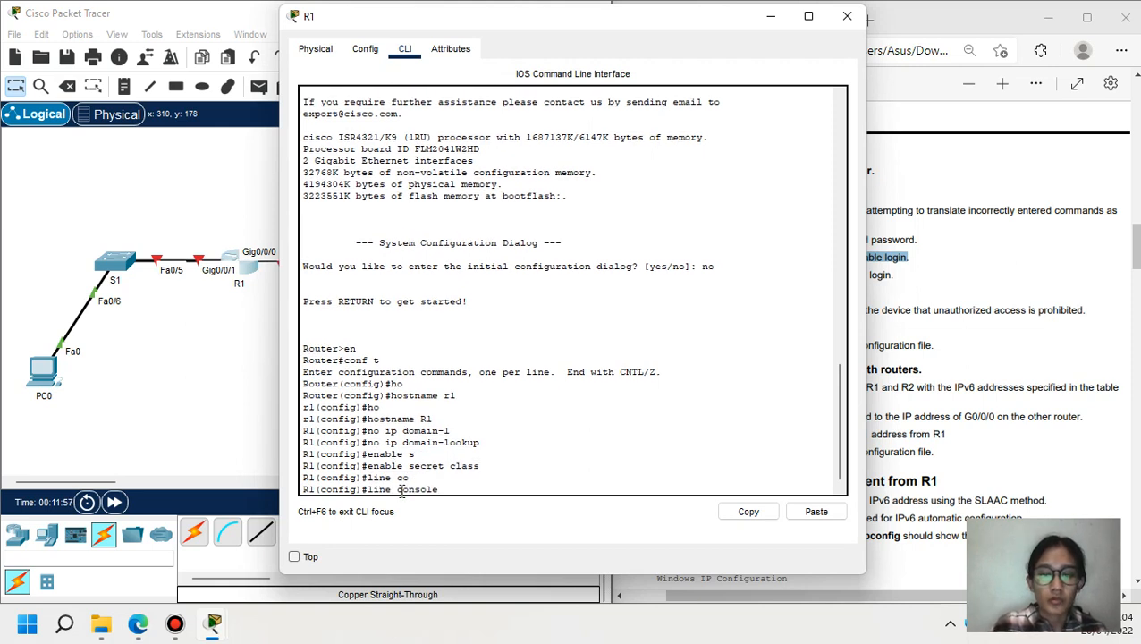
pyautogui.write('0')
pyautogui.press('Return')
pyautogui.write('pass')
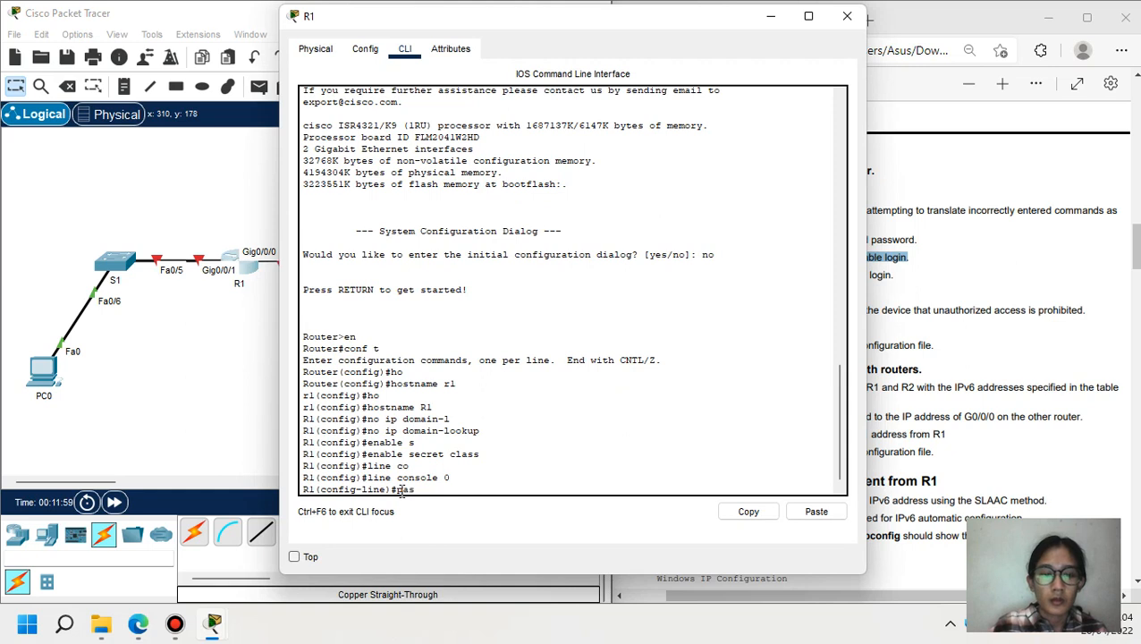
pyautogui.press('Tab')
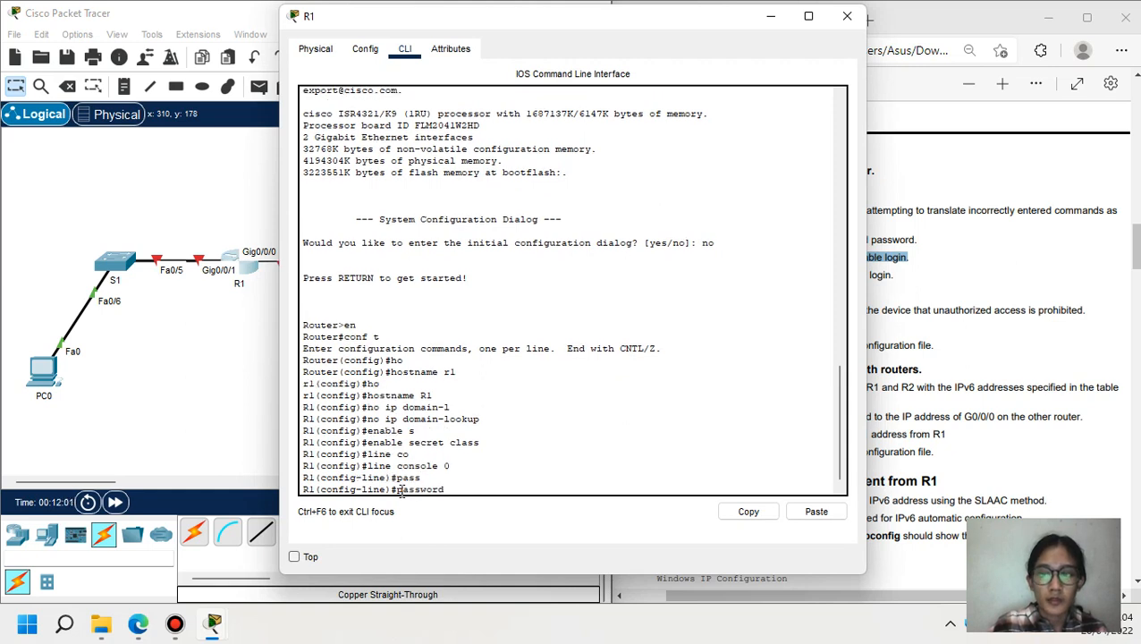
pyautogui.write('cisco')
pyautogui.press('Return')
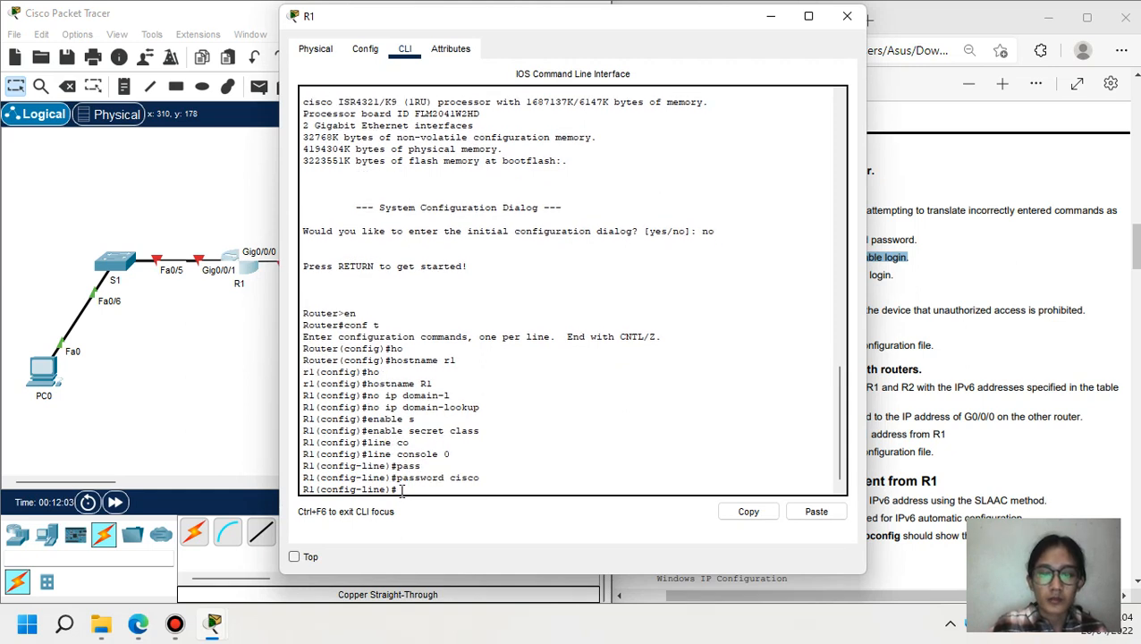
pyautogui.write('login')
pyautogui.press('Return')
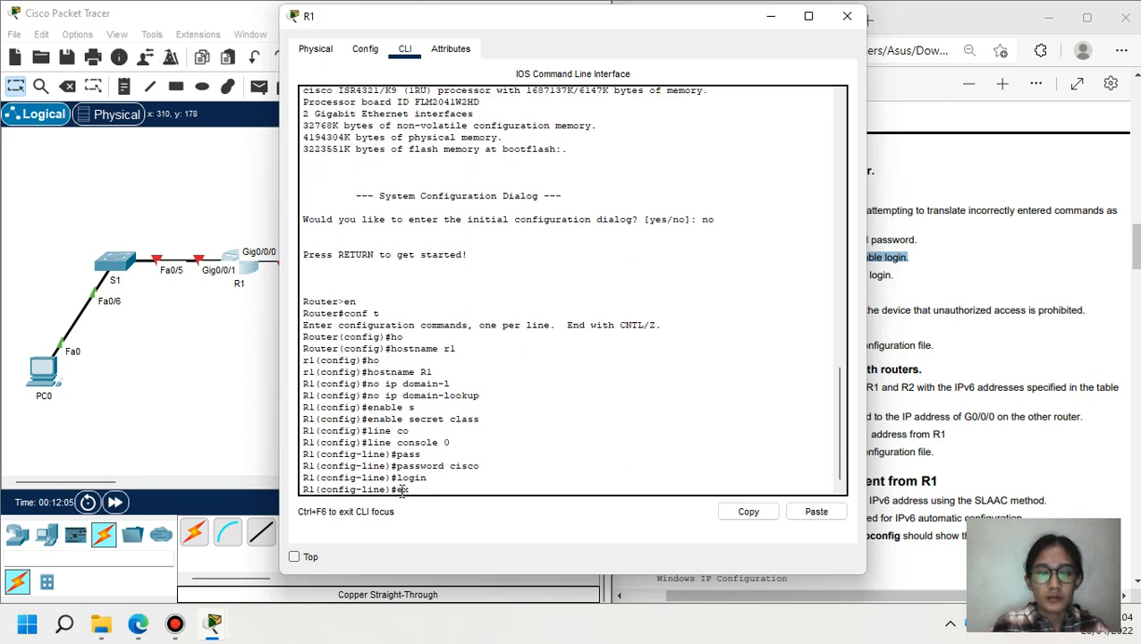
pyautogui.write('exit')
pyautogui.press('Return')
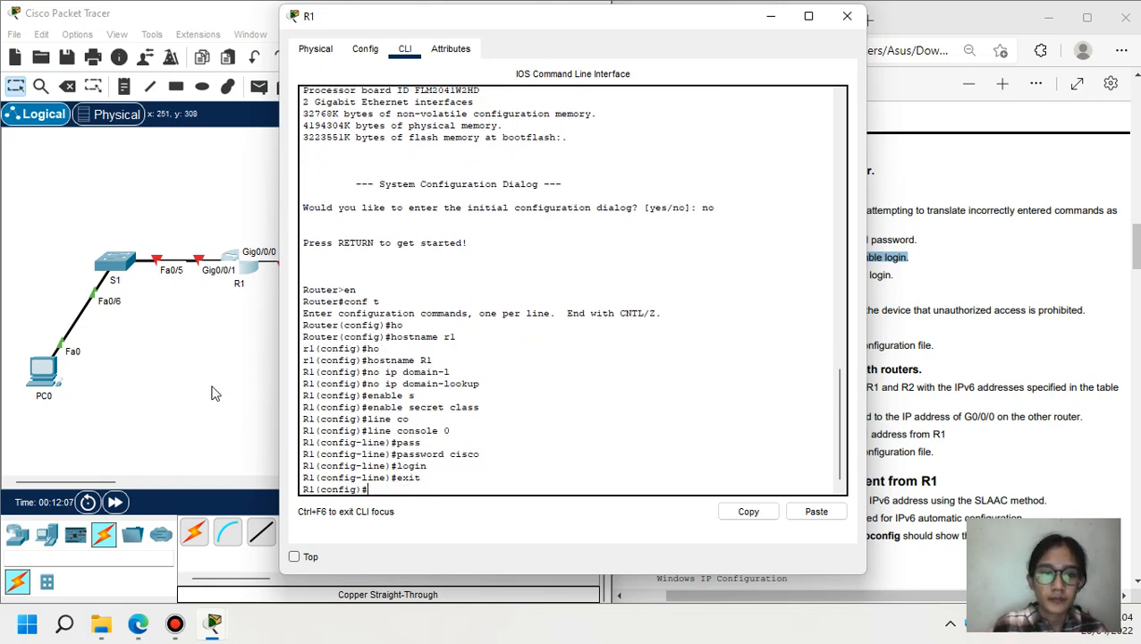
pyautogui.click(771, 15)
pyautogui.click(386, 267)
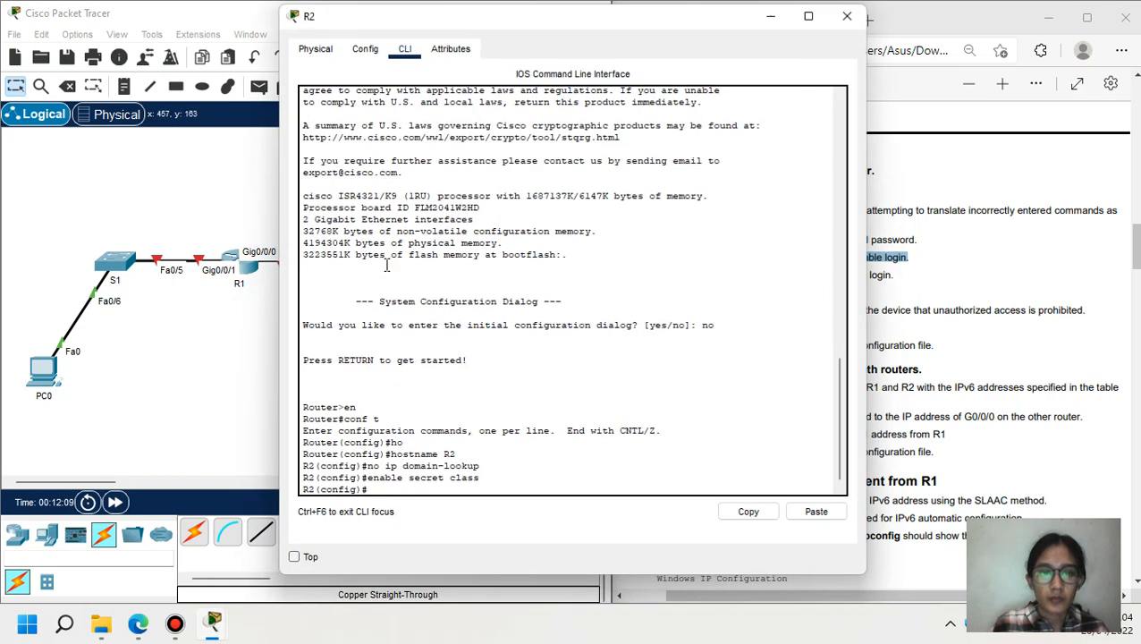
pyautogui.write('line c')
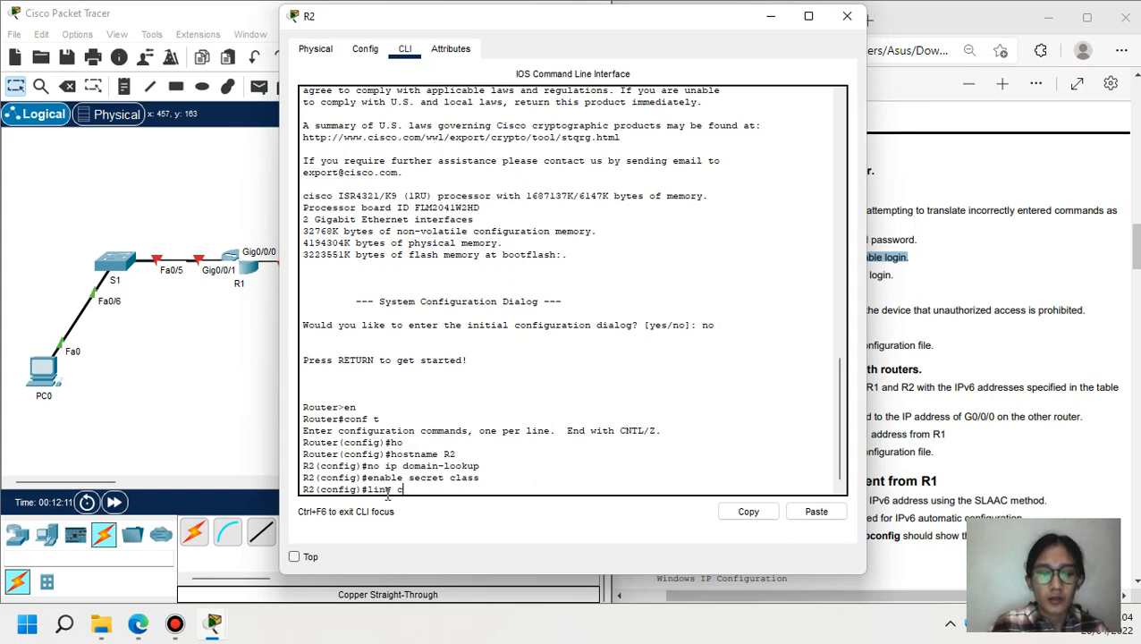
pyautogui.press('Tab')
pyautogui.write('0')
pyautogui.press('Return')
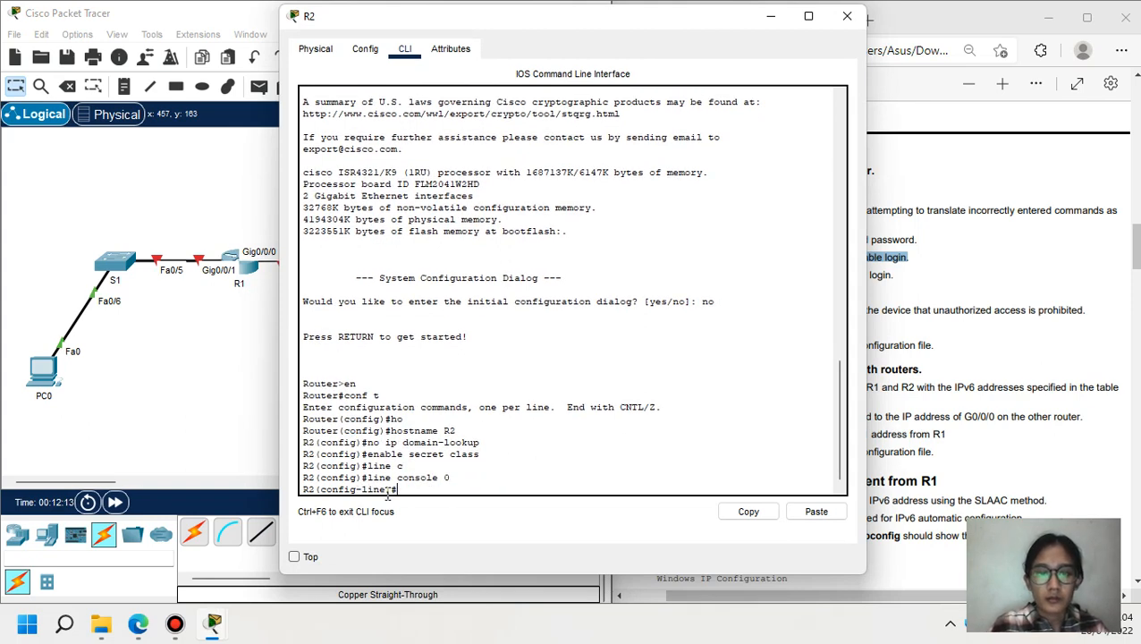
pyautogui.write('pass')
pyautogui.press('Tab')
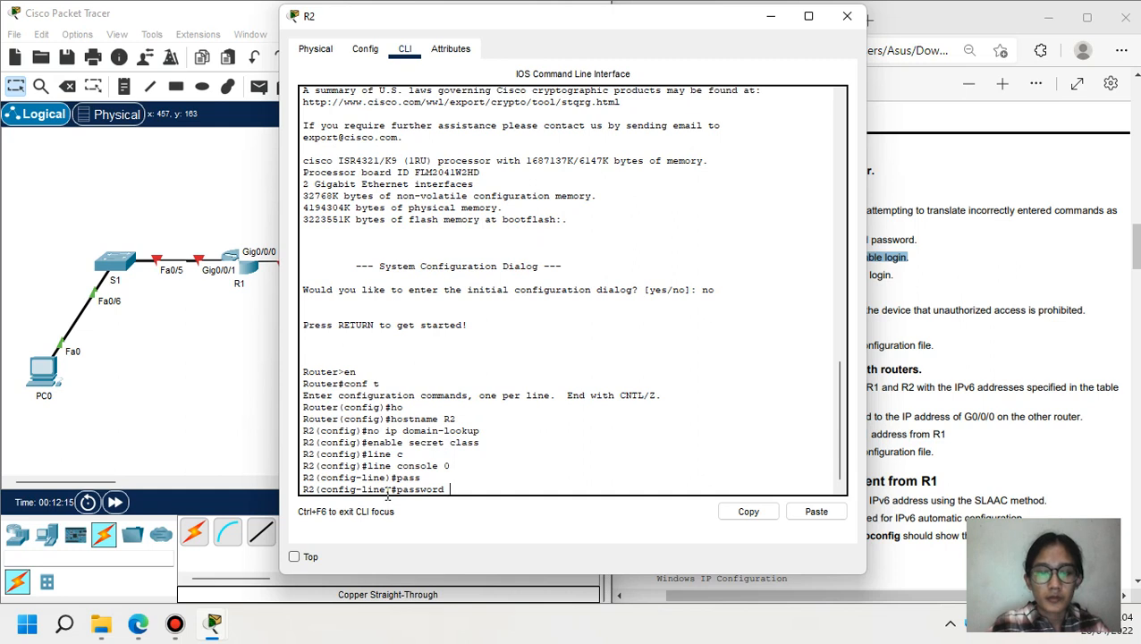
pyautogui.write('cisco')
pyautogui.press('Return')
pyautogui.write('log')
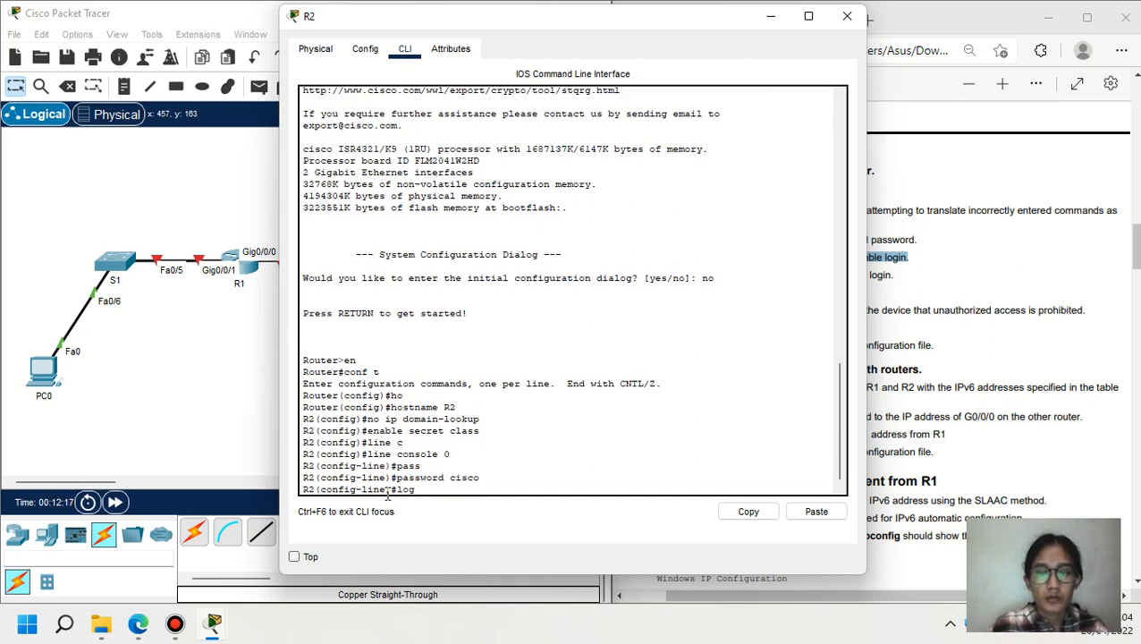
pyautogui.write('in')
pyautogui.press('Return')
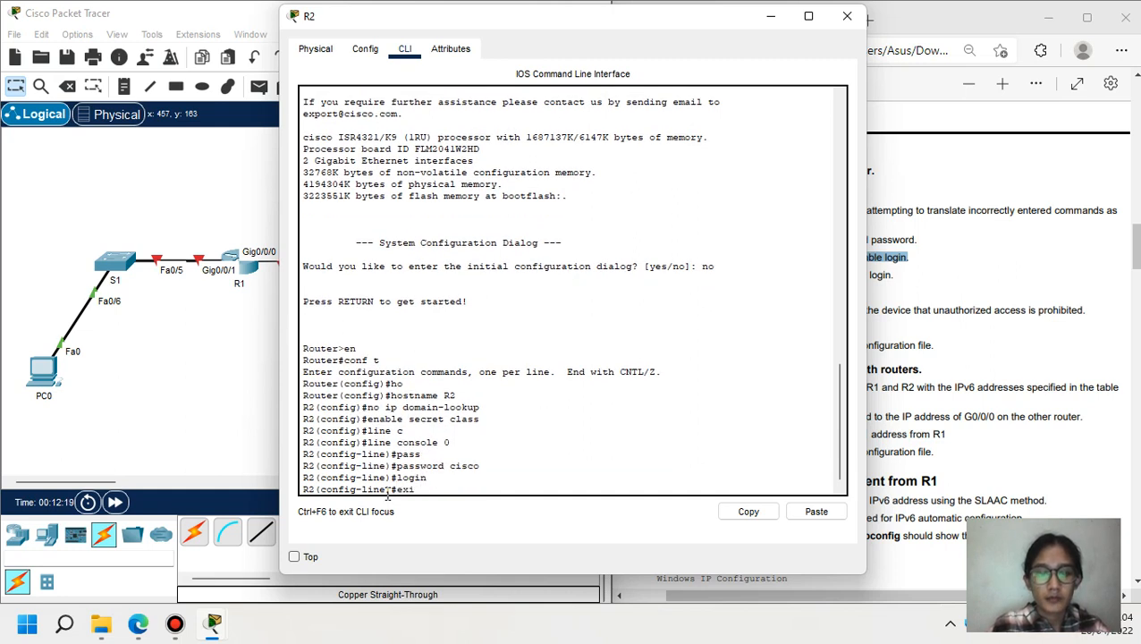
pyautogui.write('exit')
pyautogui.press('Return')
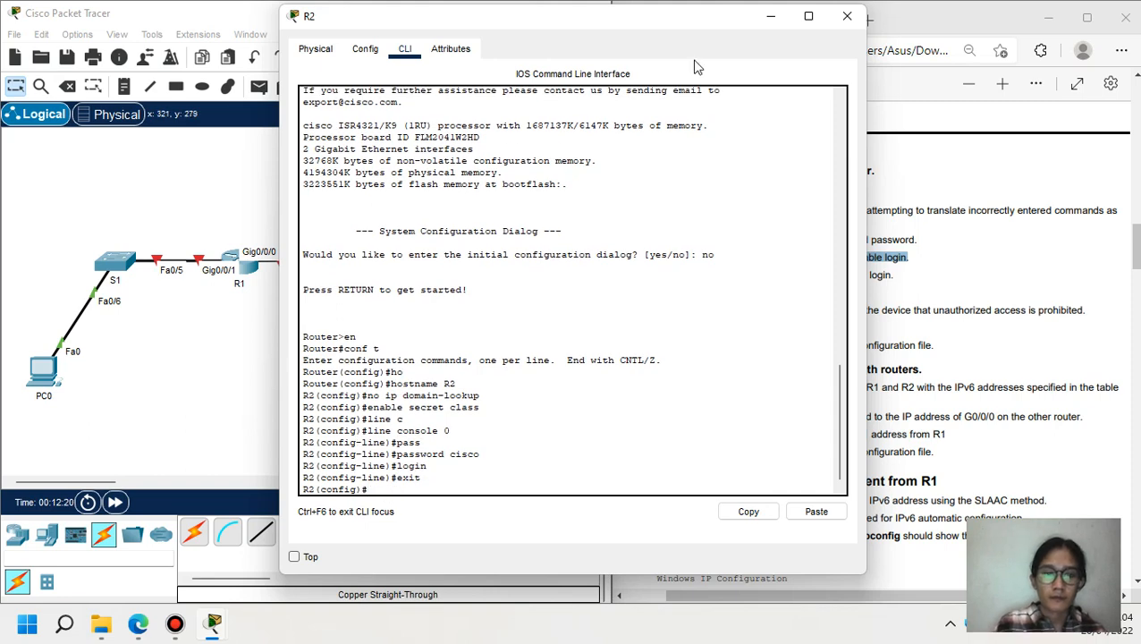
pyautogui.click(772, 19)
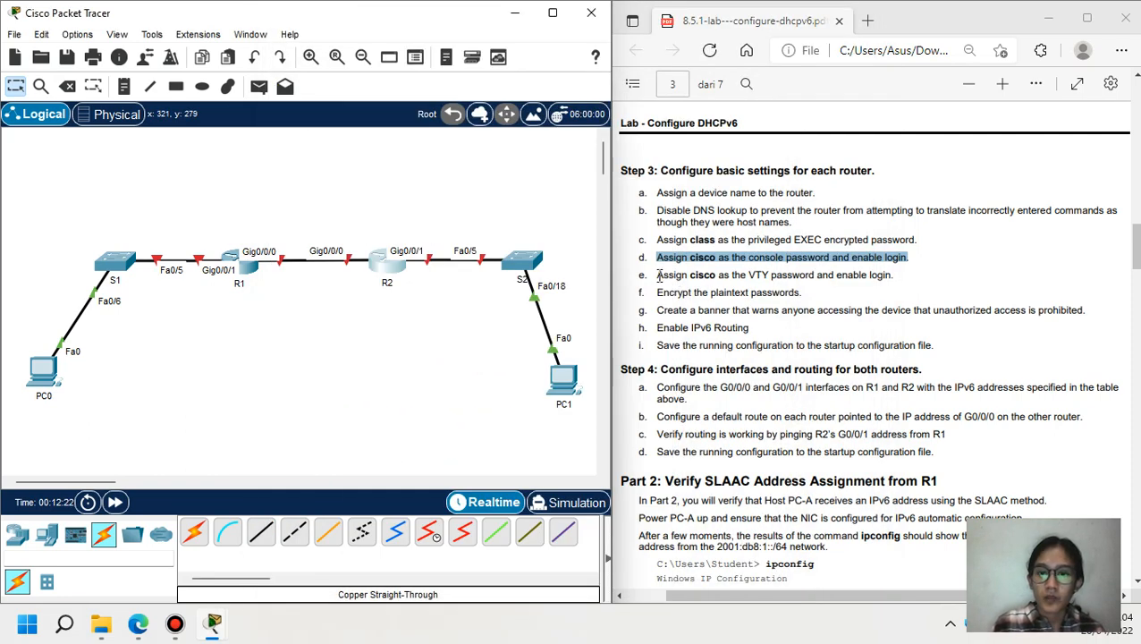
# - Highlight the VTY password step and start typing the line command in R1's CLI
pyautogui.moveTo(659, 278); pyautogui.dragTo(894, 277)
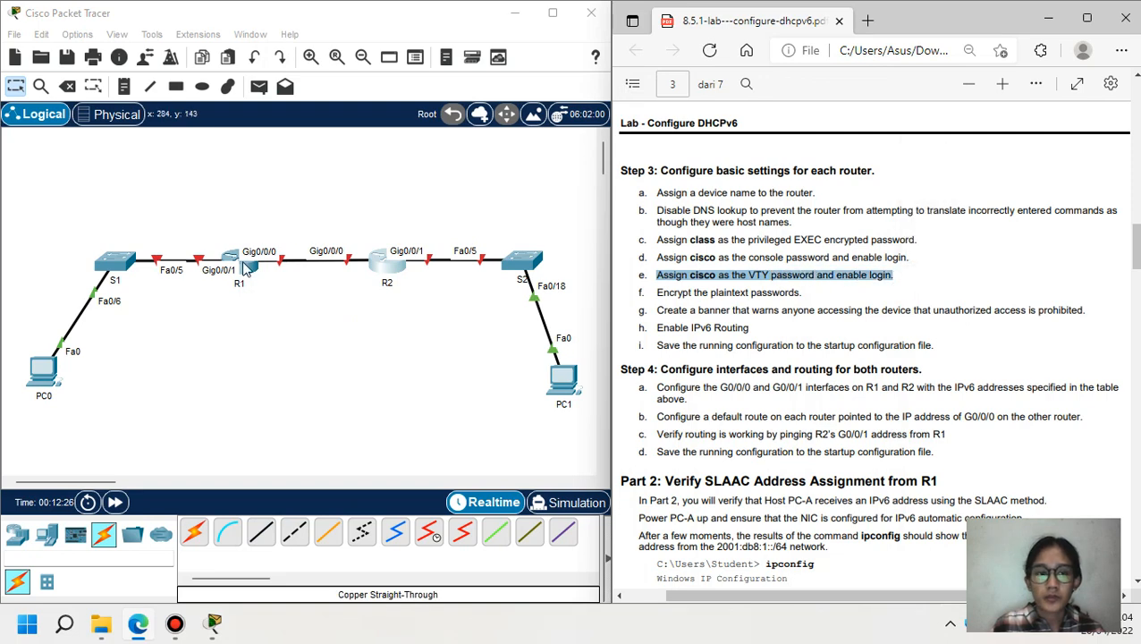
pyautogui.click(245, 268)
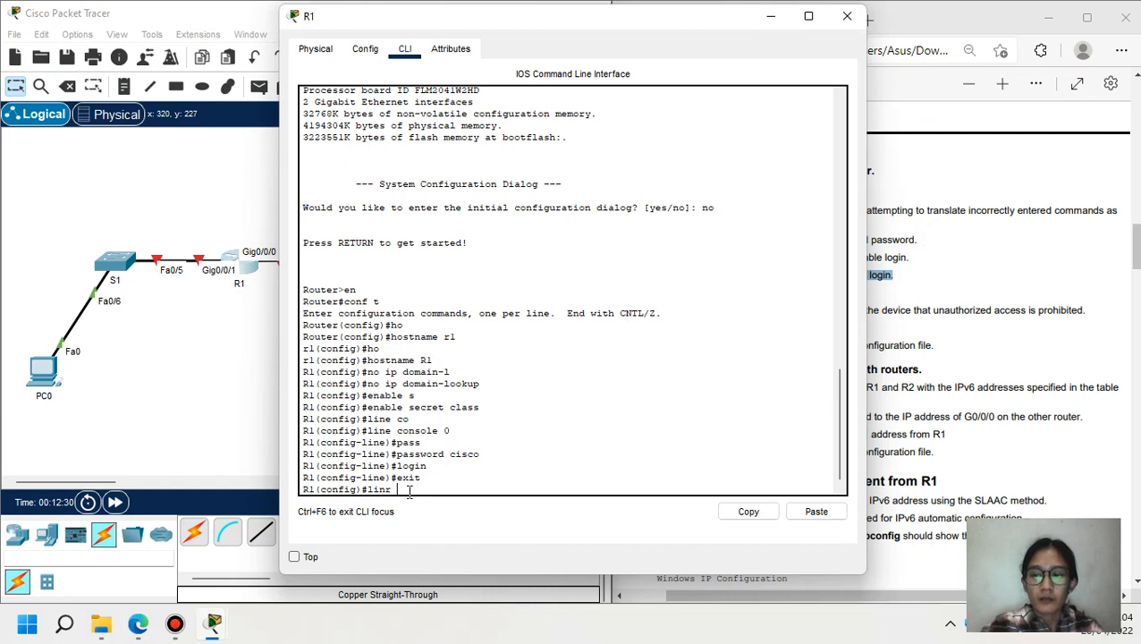
pyautogui.write('linr')
pyautogui.press('BackSpace')
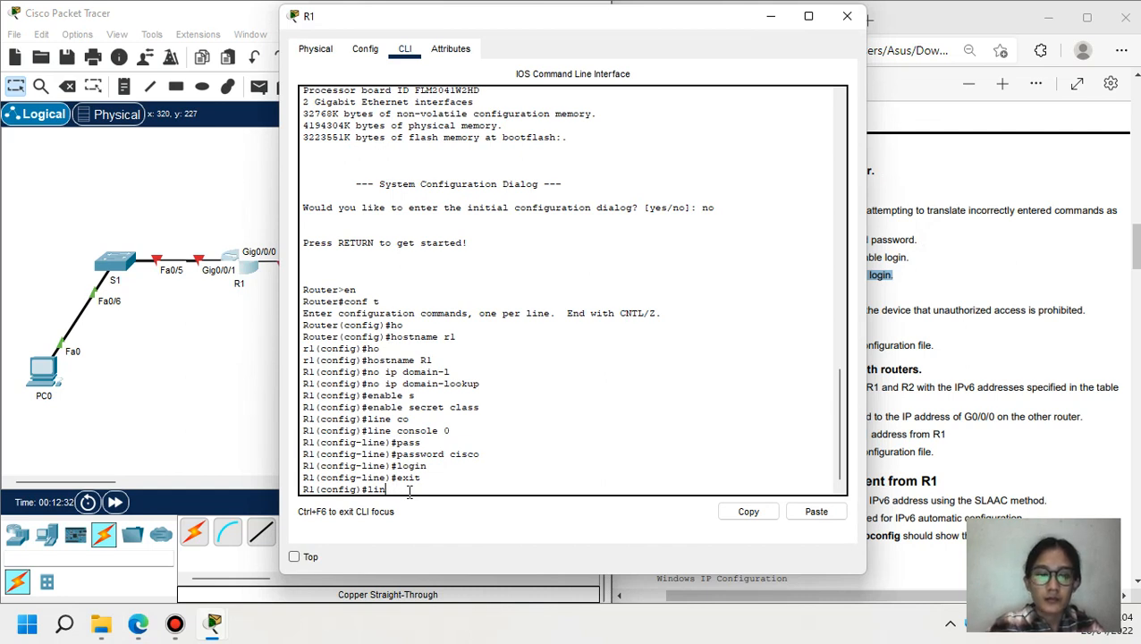
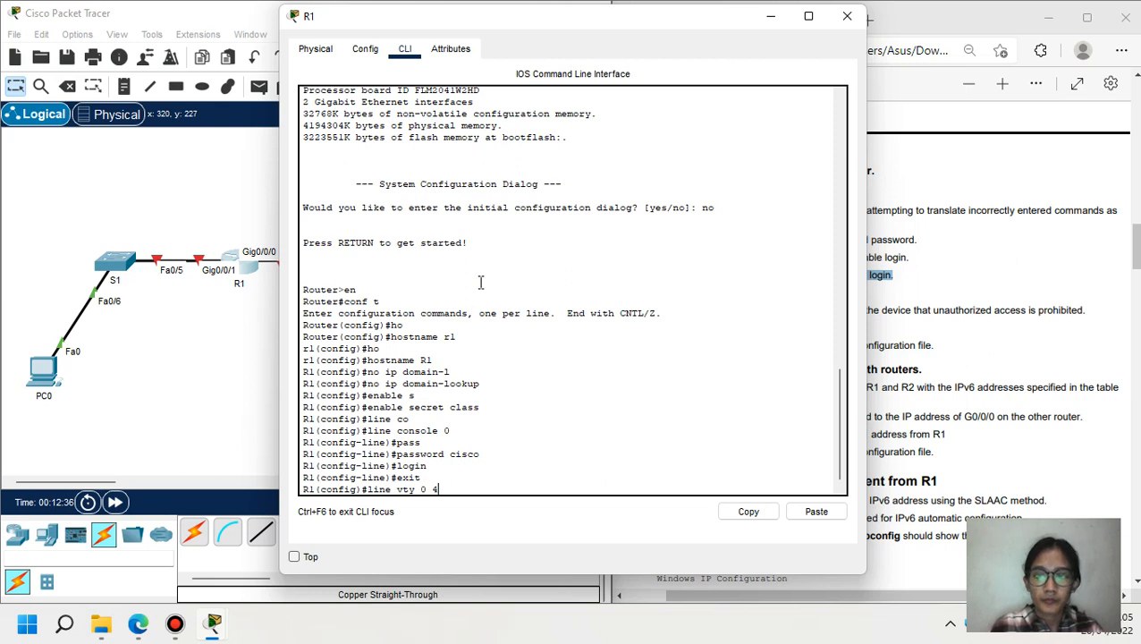
pyautogui.press('Return')
pyautogui.write('pass')
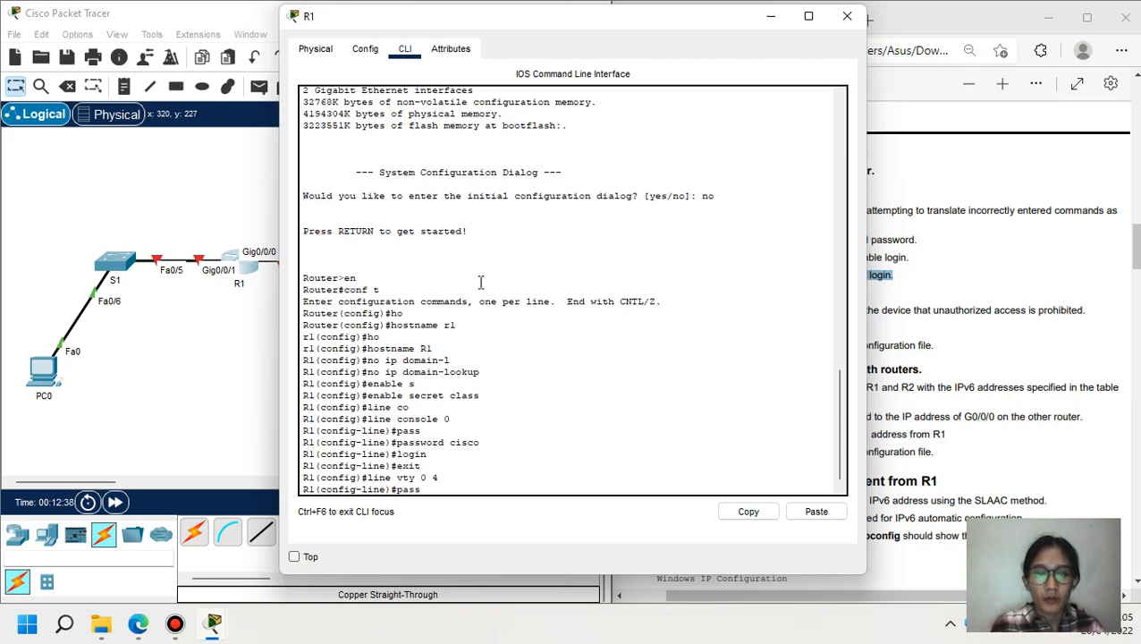
pyautogui.press('Tab')
pyautogui.write('cisco')
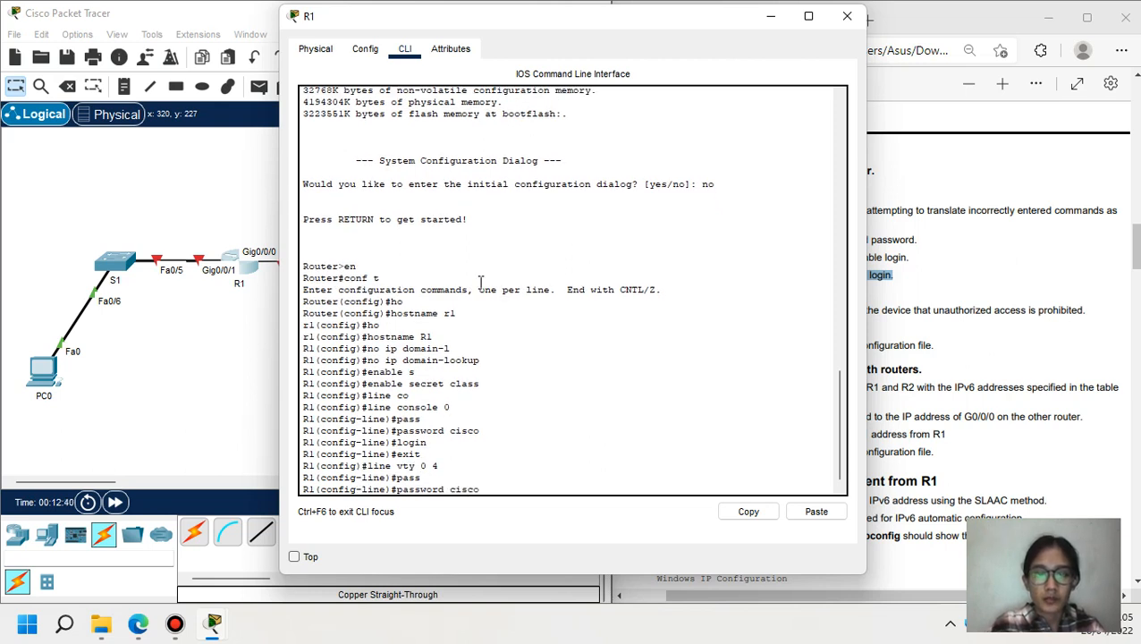
pyautogui.press('Return')
pyautogui.write('login')
pyautogui.press('Return')
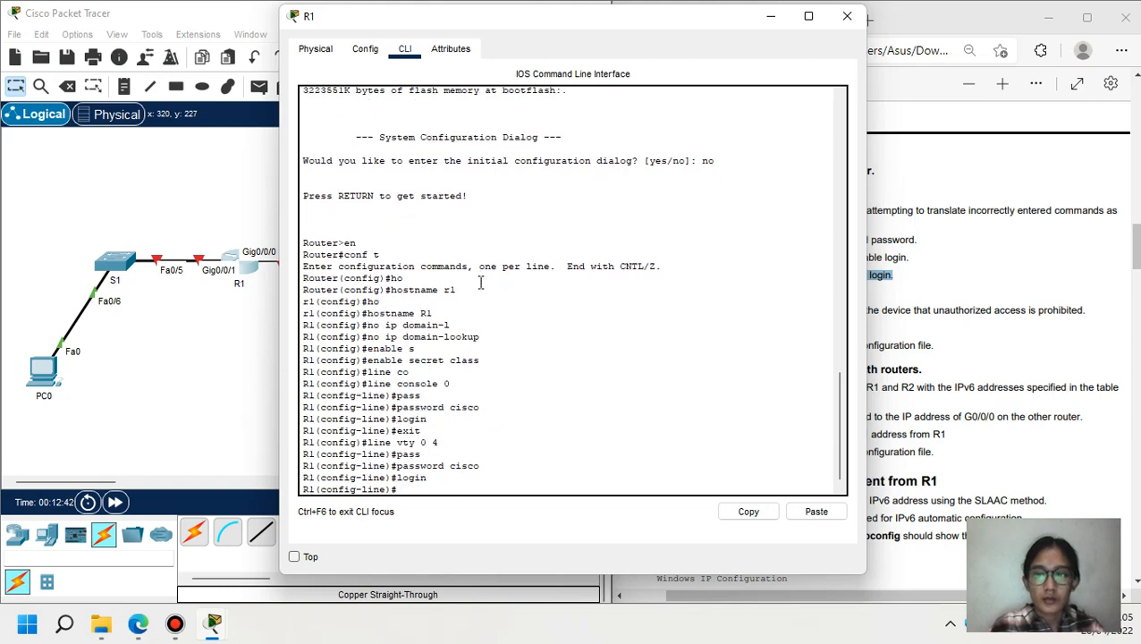
pyautogui.write('exit')
pyautogui.press('Return')
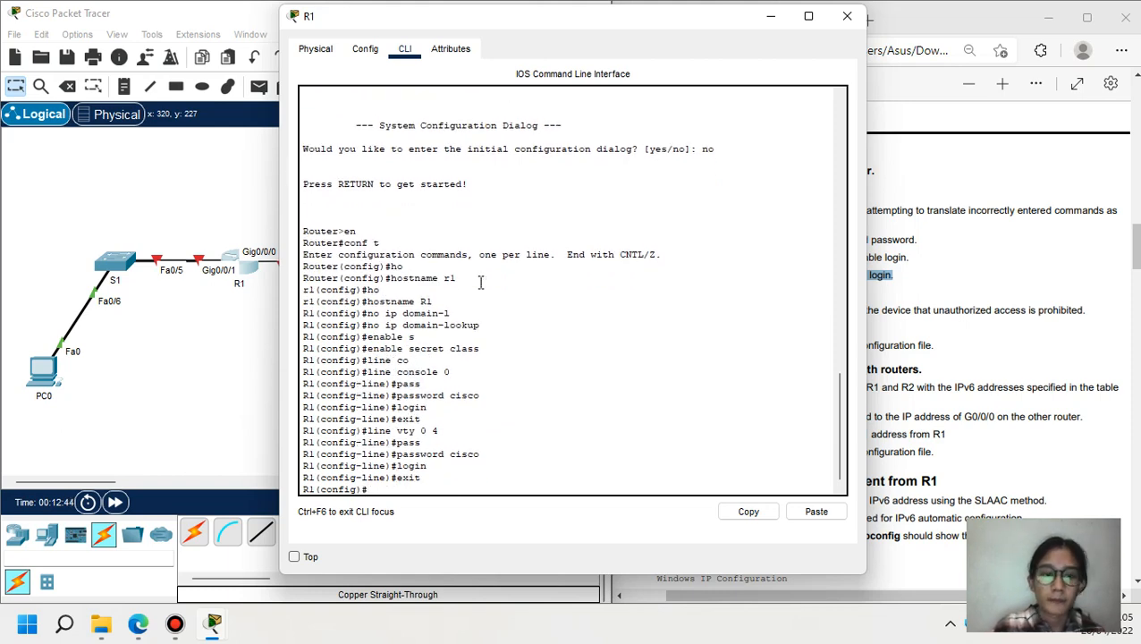
pyautogui.click(846, 16)
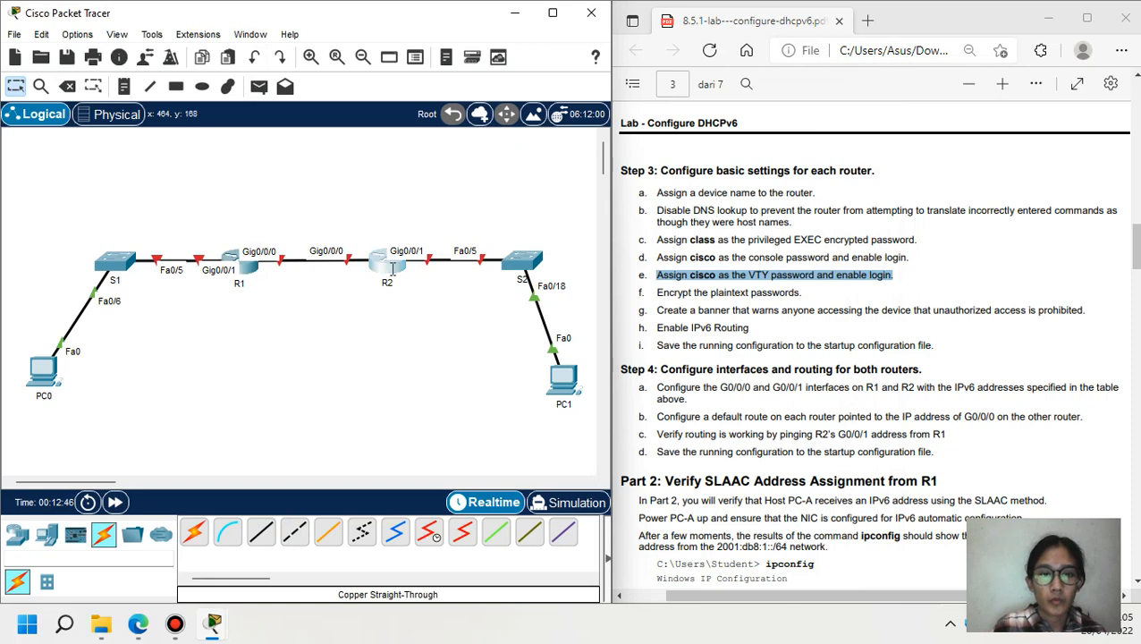
pyautogui.click(390, 262)
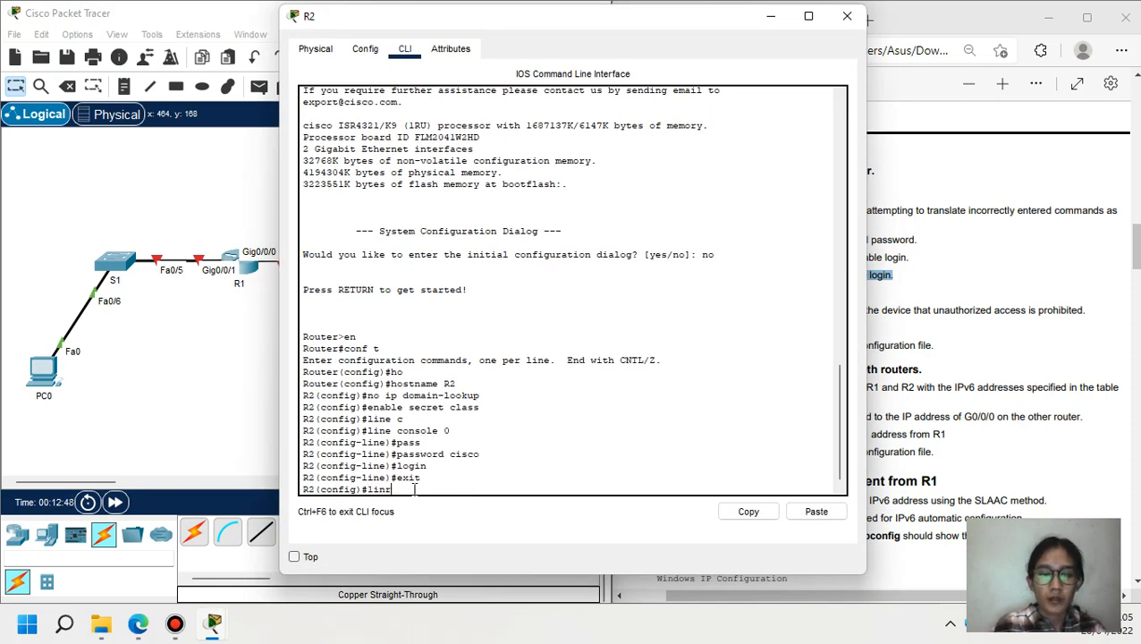
pyautogui.write('vty')
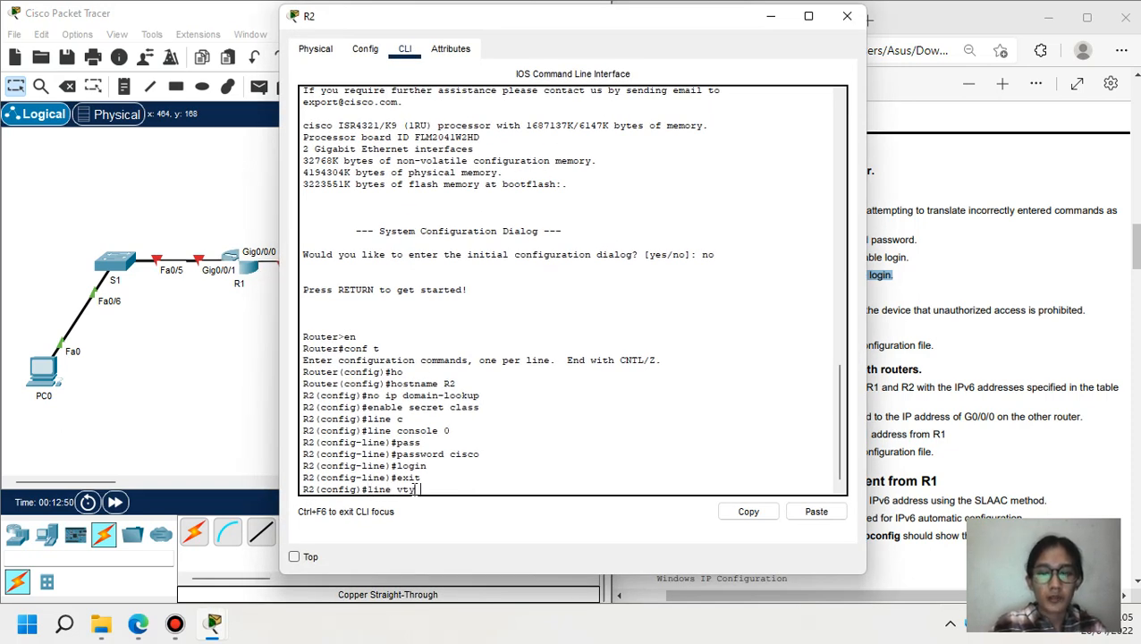
pyautogui.write(' 0 4')
pyautogui.press('Return')
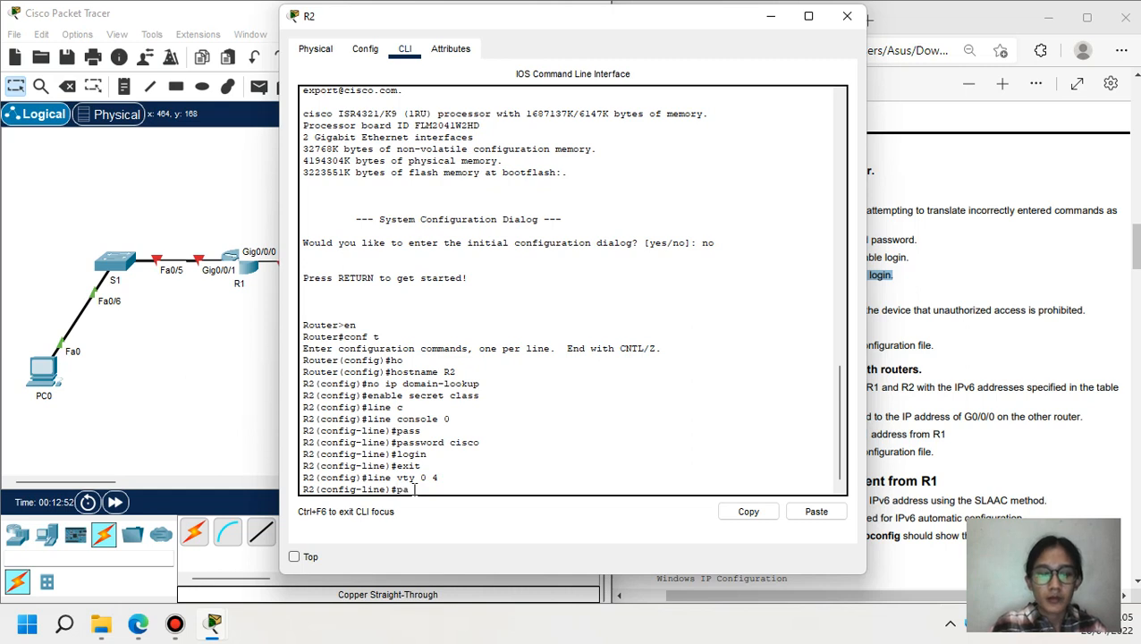
pyautogui.write('pass')
pyautogui.press('Tab')
pyautogui.write('cis')
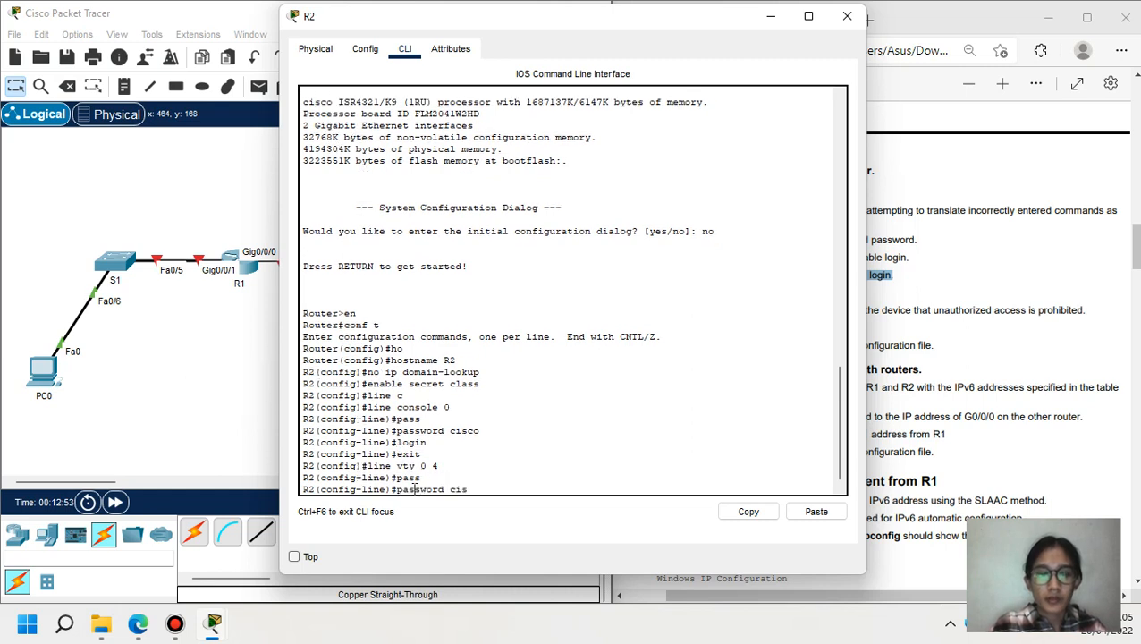
pyautogui.write('co')
pyautogui.press('Return')
pyautogui.write('login')
pyautogui.press('Return')
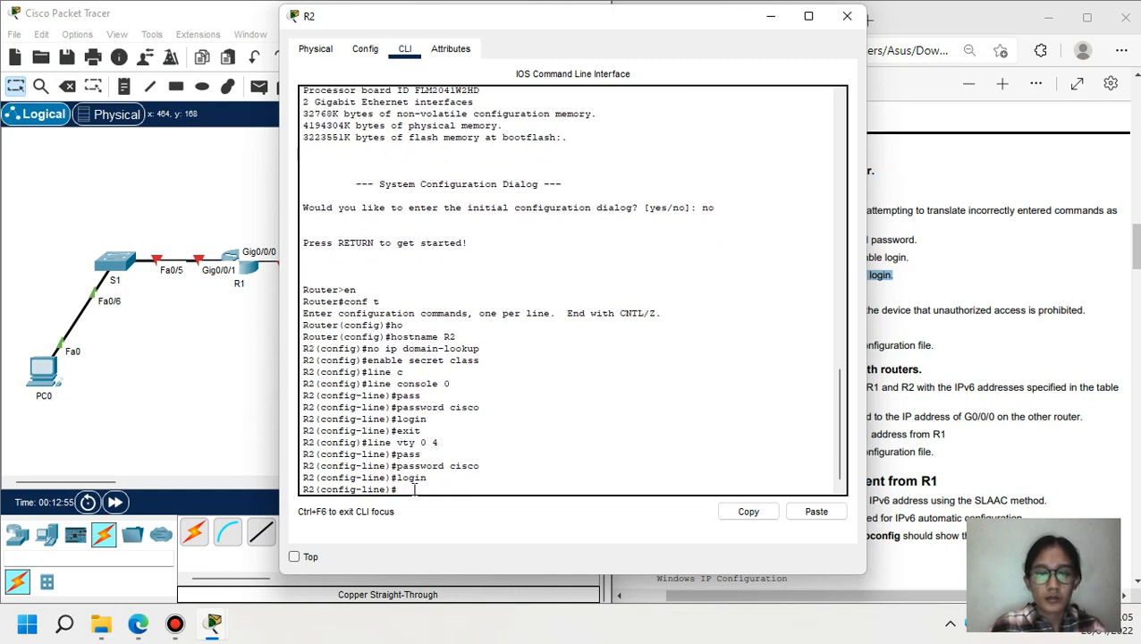
pyautogui.write('exit')
pyautogui.press('Return')
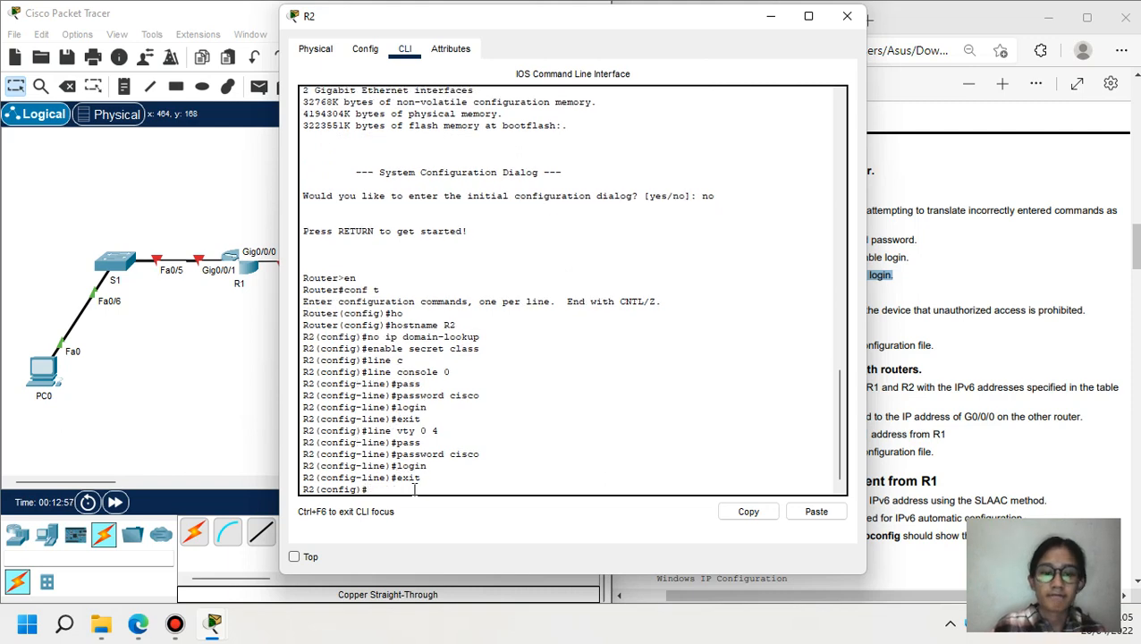
pyautogui.click(771, 16)
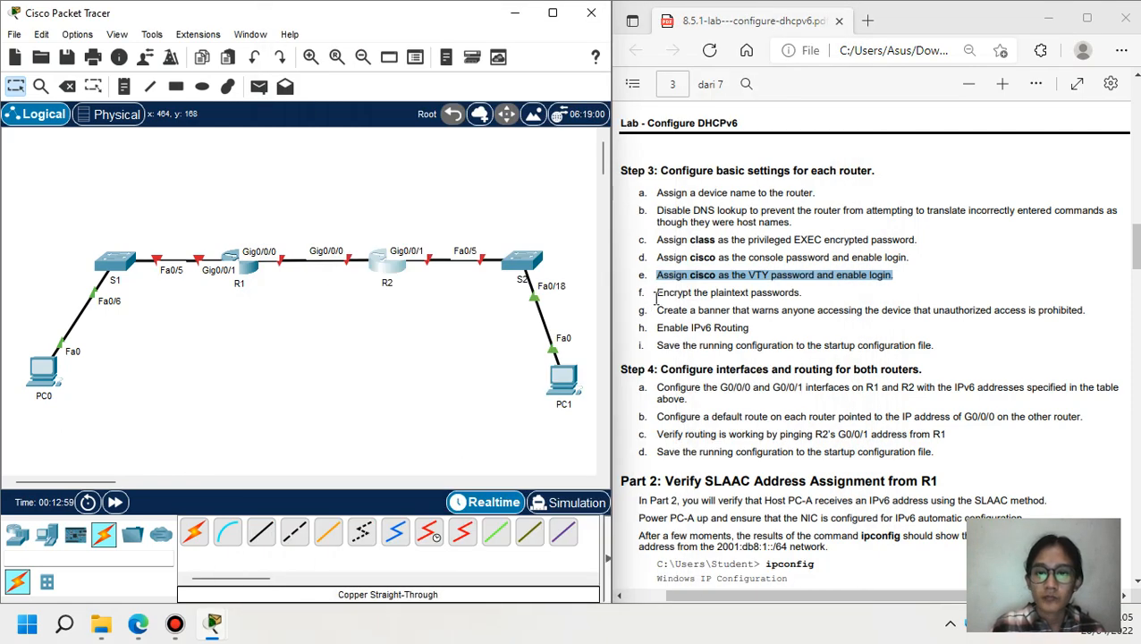
# - Turn on service password-encryption on R1
pyautogui.moveTo(657, 293); pyautogui.dragTo(801, 299)
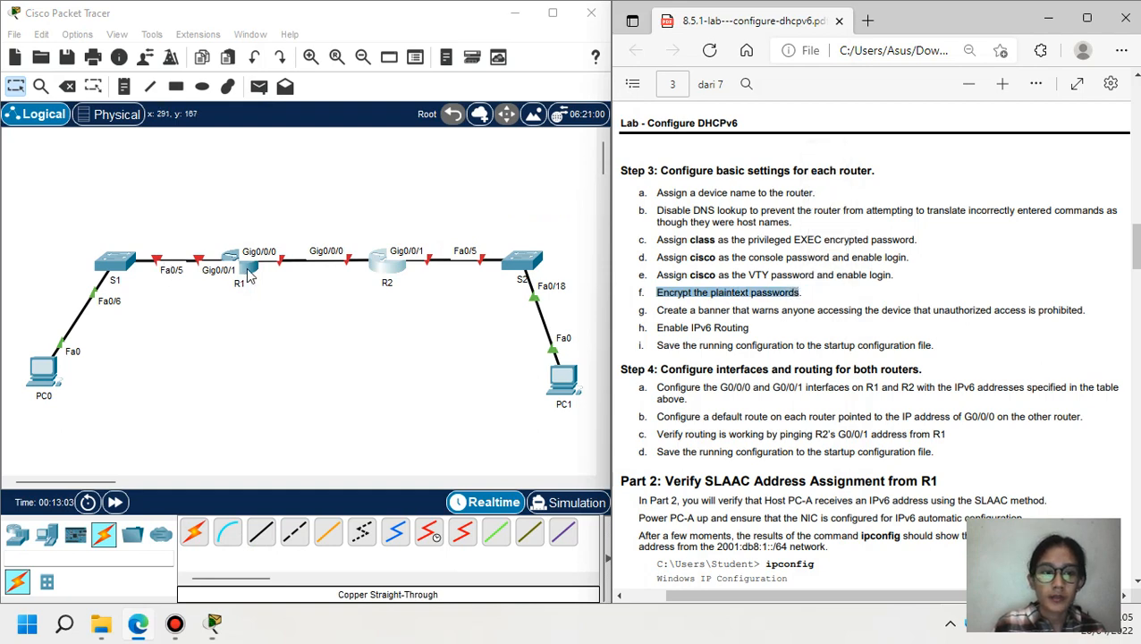
pyautogui.click(240, 268)
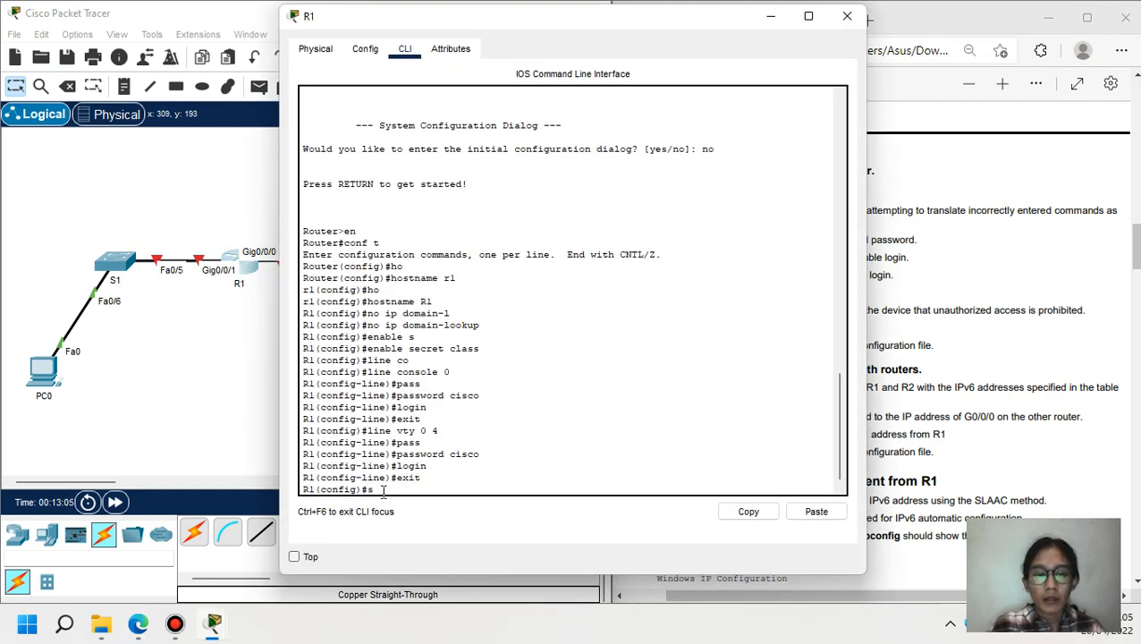
pyautogui.write('ser')
pyautogui.press('Tab')
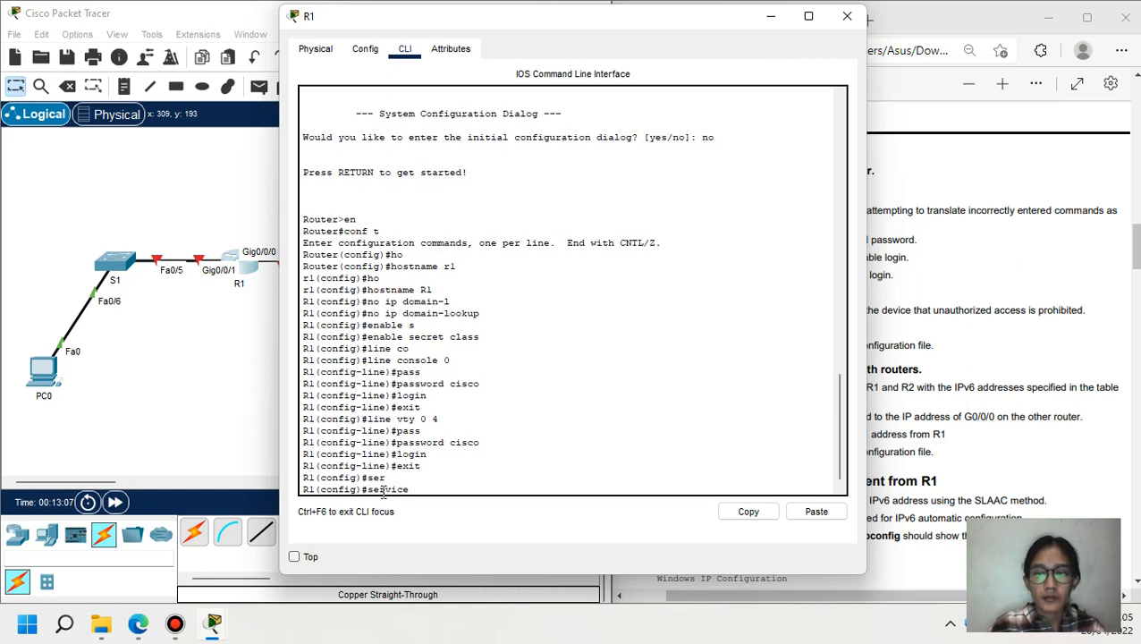
pyautogui.write('pass')
pyautogui.press('Tab')
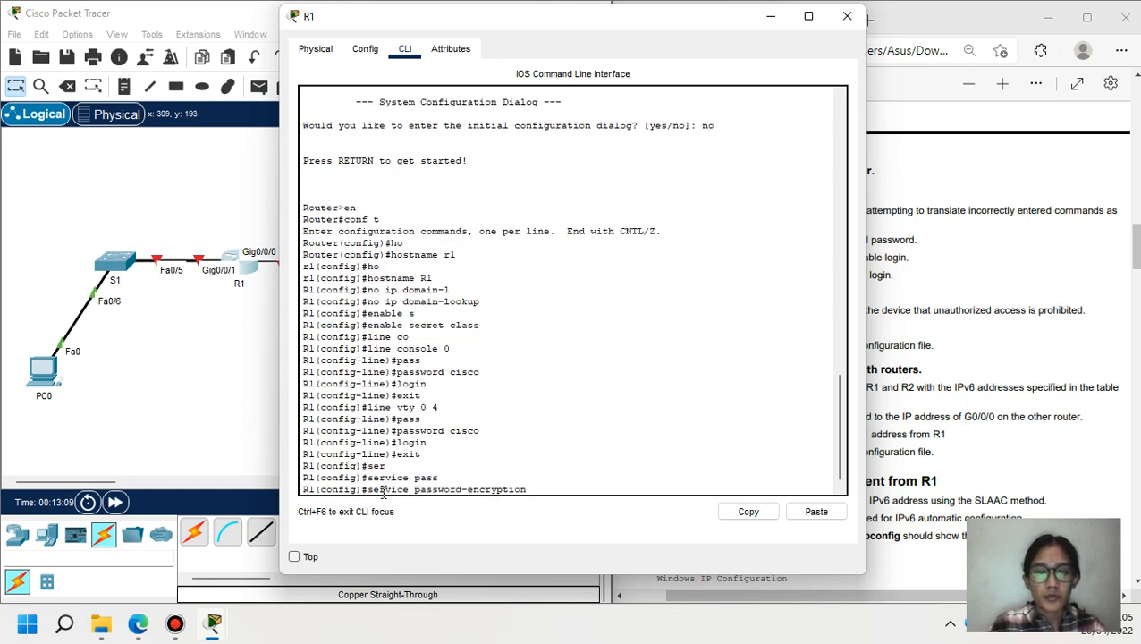
pyautogui.press('Return')
# - Copy the service password-encryption command and apply it on R2
pyautogui.moveTo(531, 478); pyautogui.dragTo(368, 478)
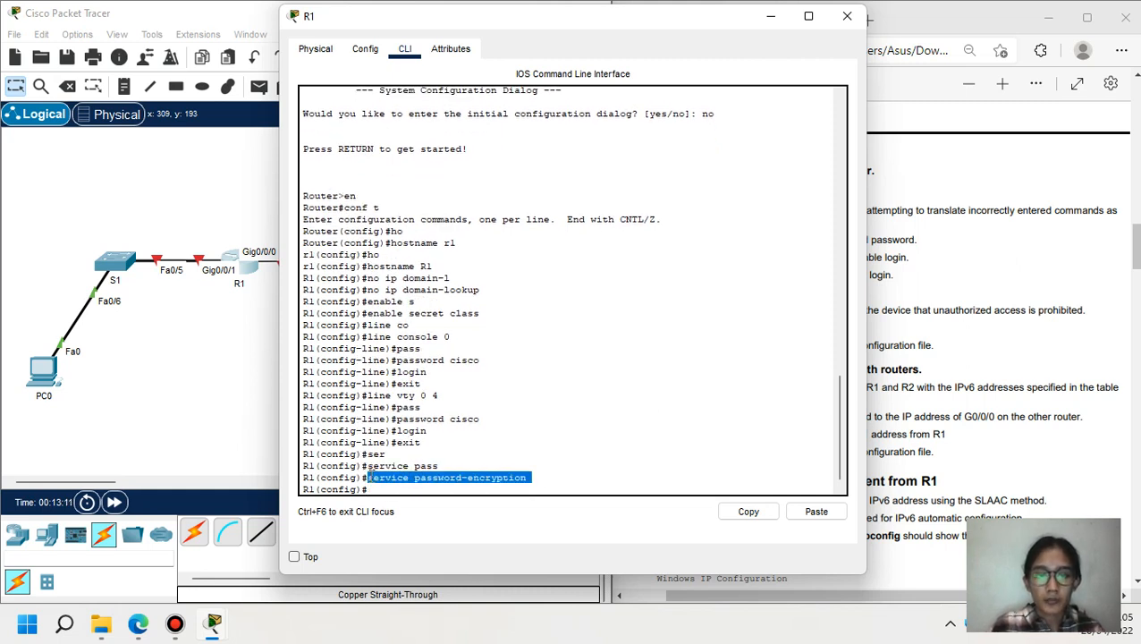
pyautogui.click(749, 511)
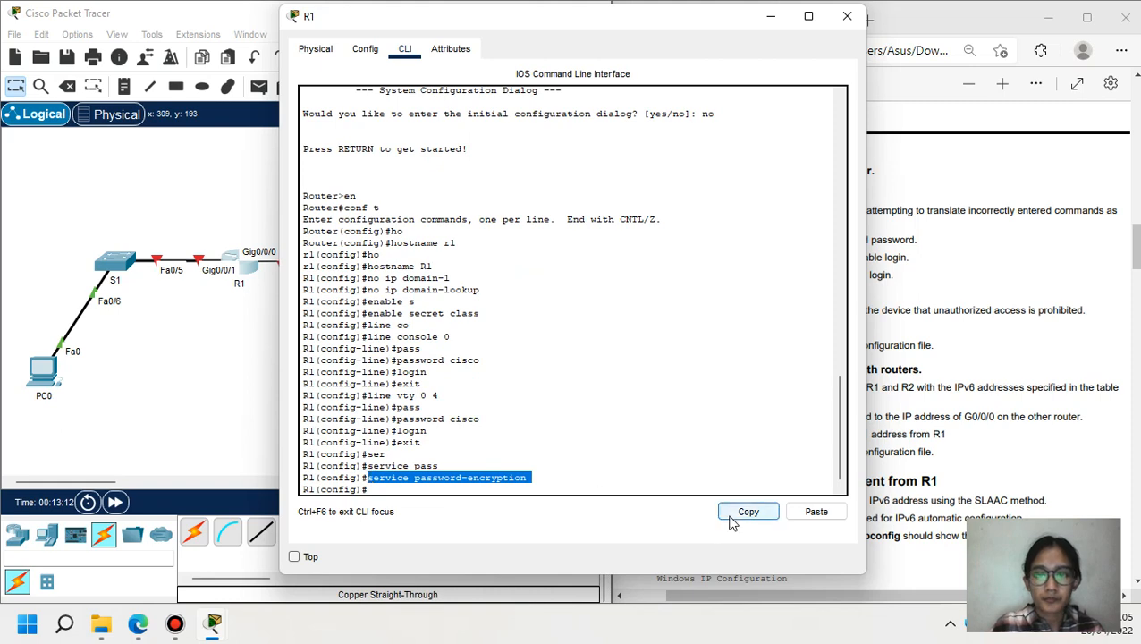
pyautogui.click(769, 15)
pyautogui.click(386, 265)
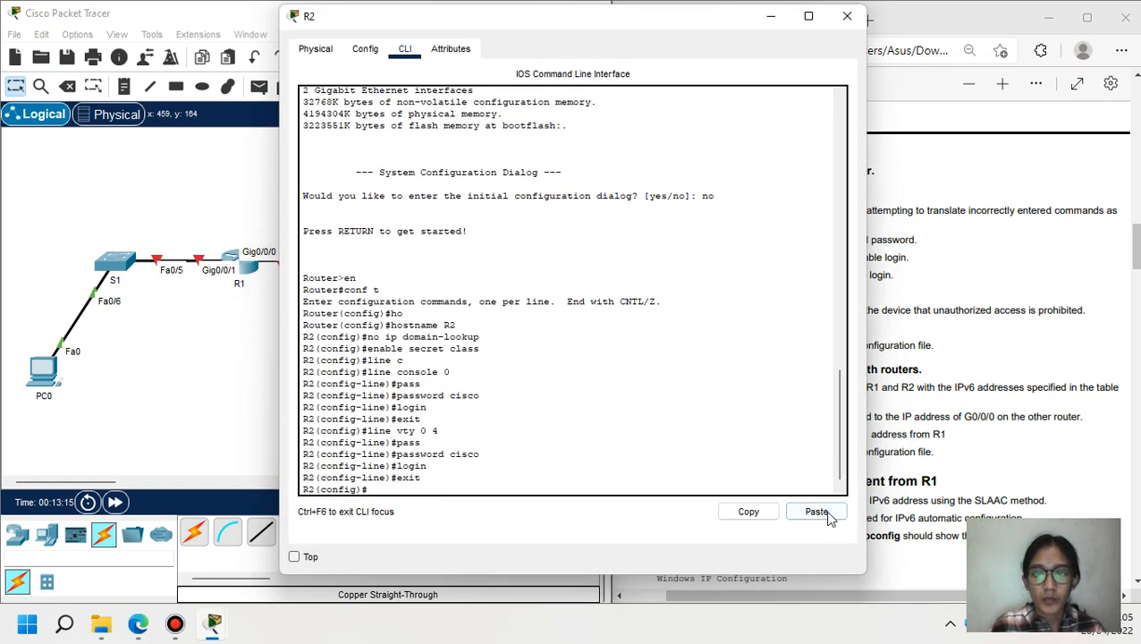
pyautogui.click(817, 512)
pyautogui.press('Return')
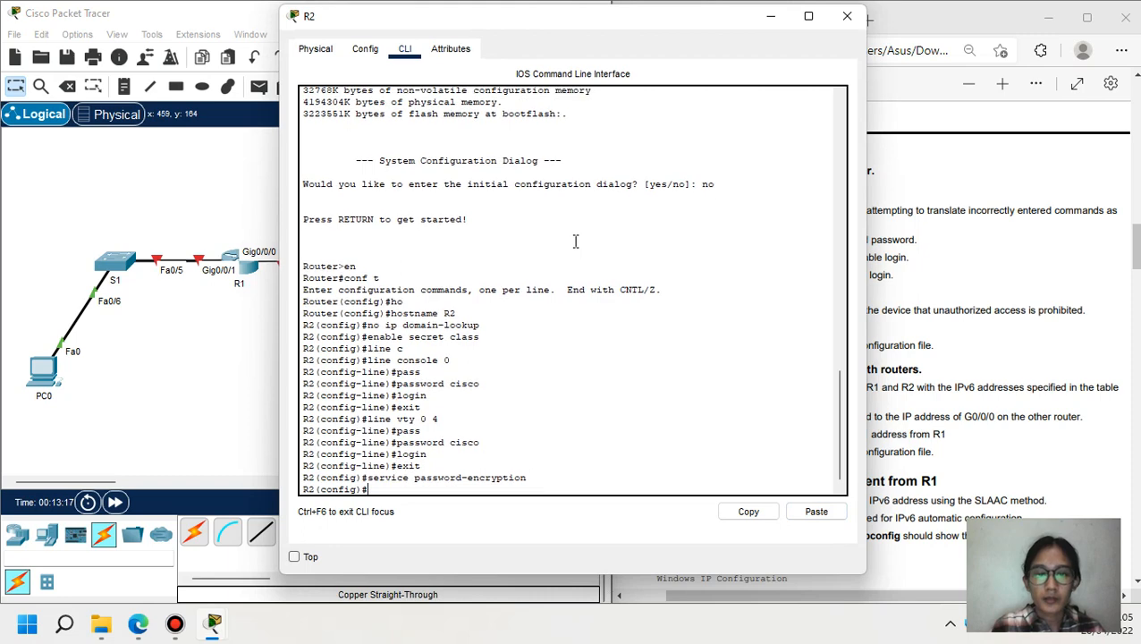
pyautogui.click(770, 15)
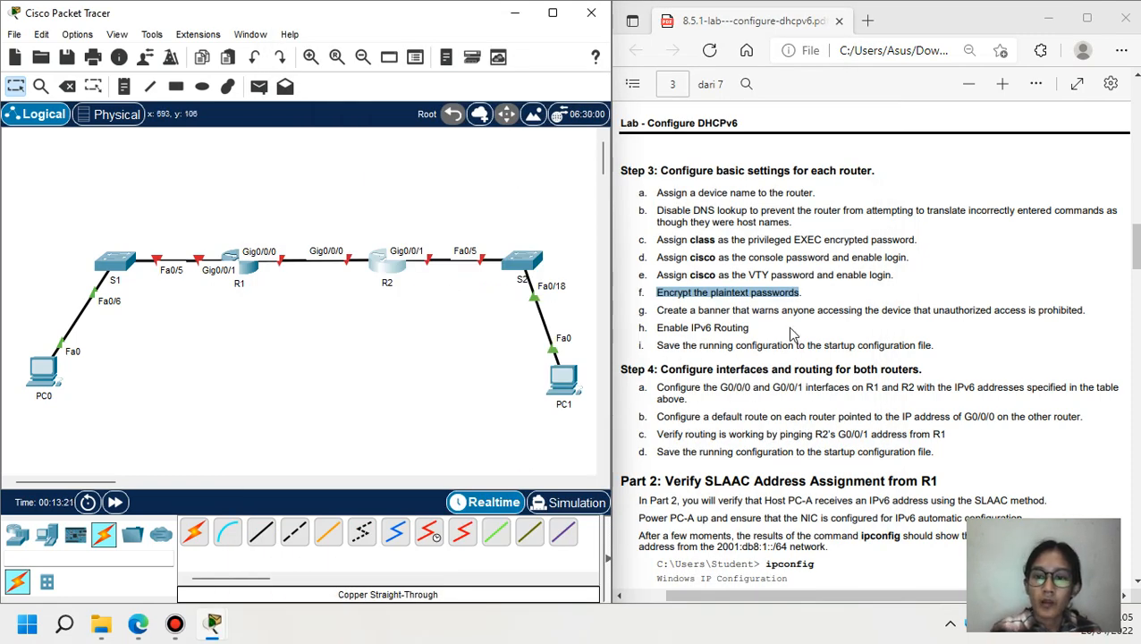
# - Set R1's MOTD banner to 'Unauthorized access is prohibited'
pyautogui.moveTo(657, 309); pyautogui.dragTo(851, 309)
pyautogui.click(243, 266)
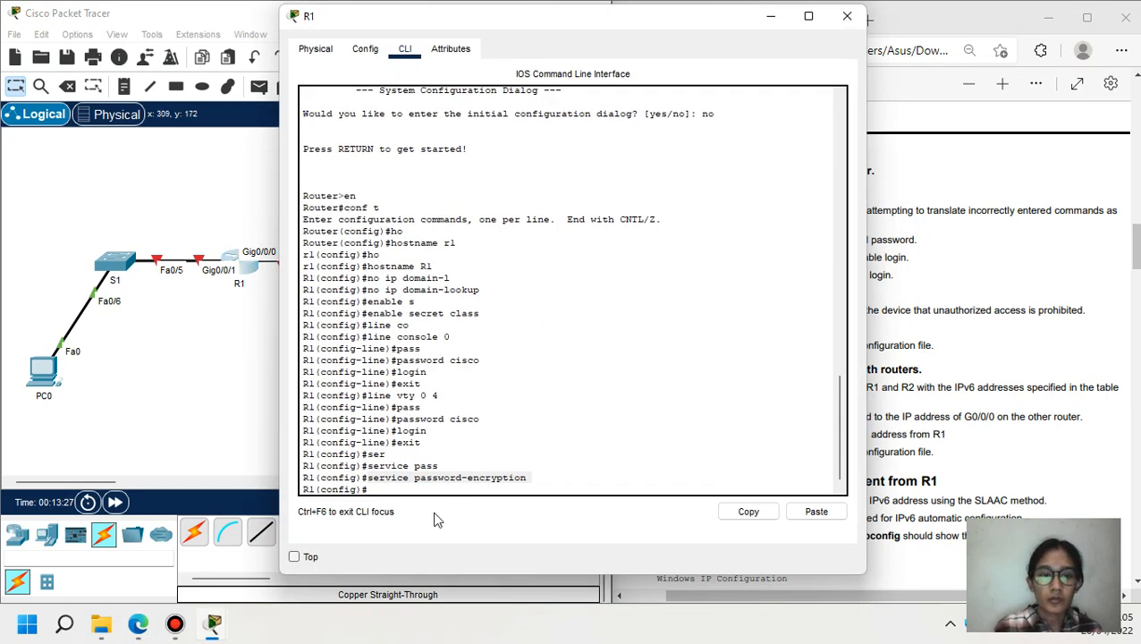
pyautogui.click(418, 489)
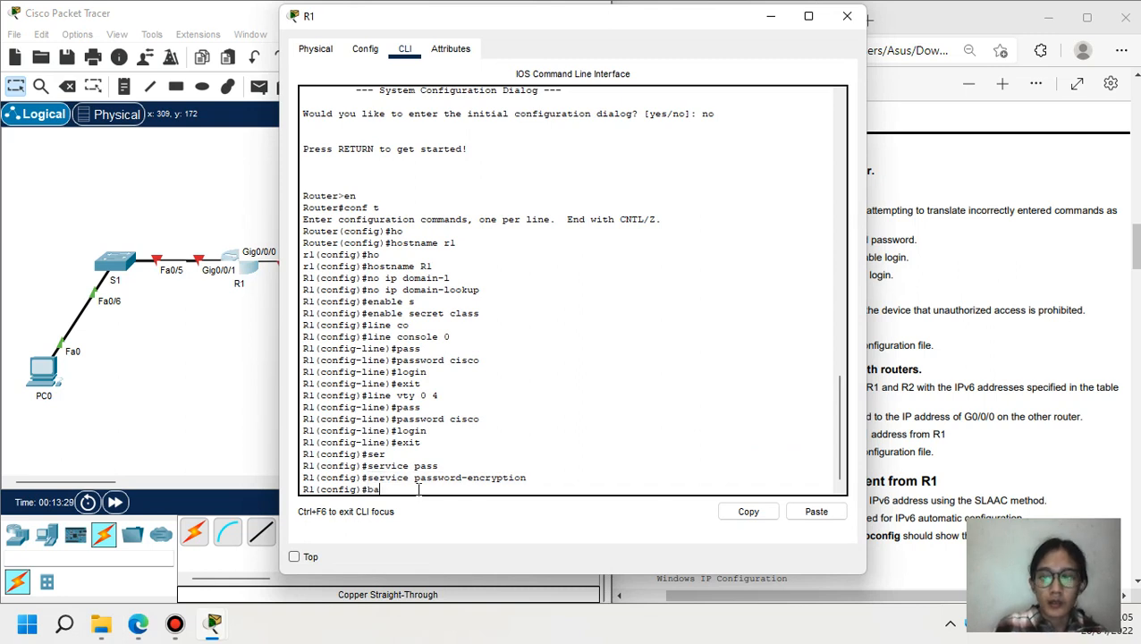
pyautogui.write('banner motd')
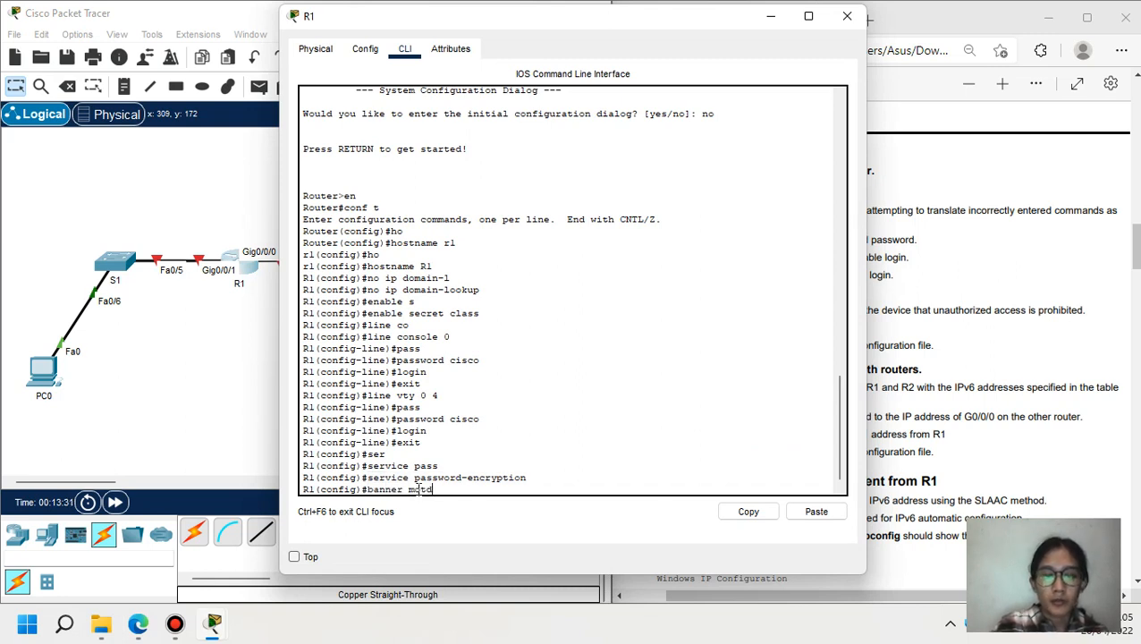
pyautogui.write(' /Un')
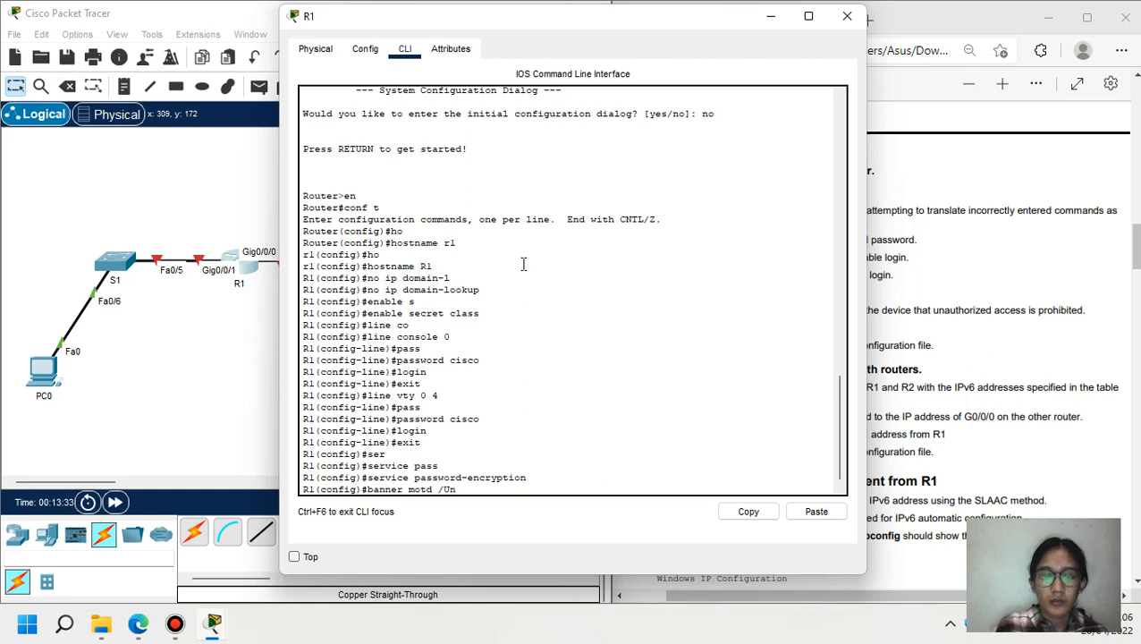
pyautogui.write('authorized')
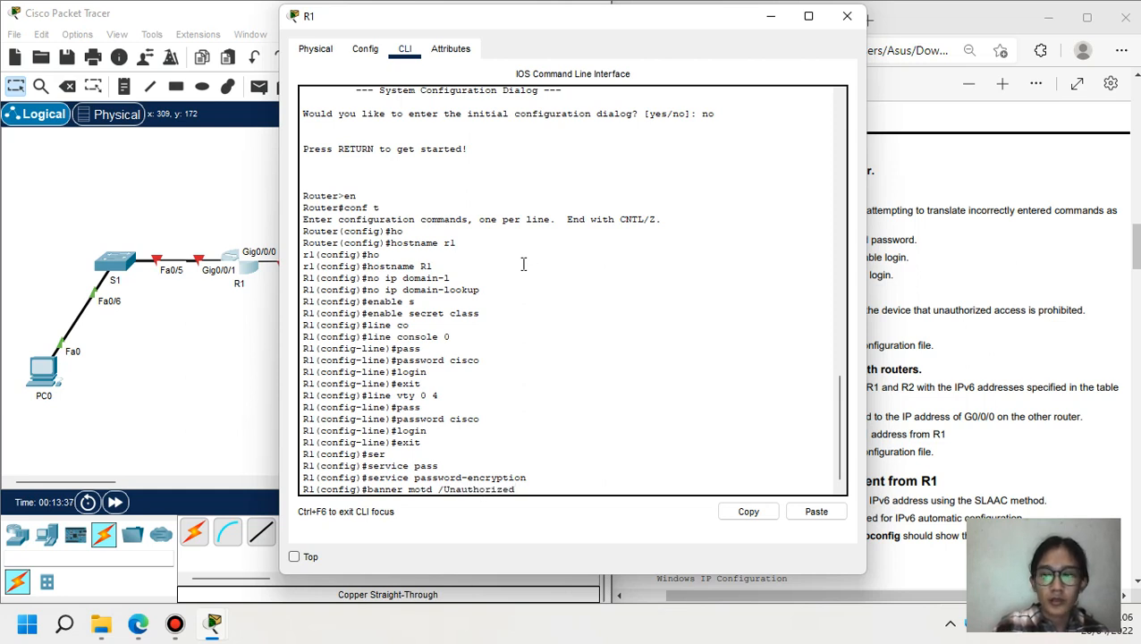
pyautogui.write(' access')
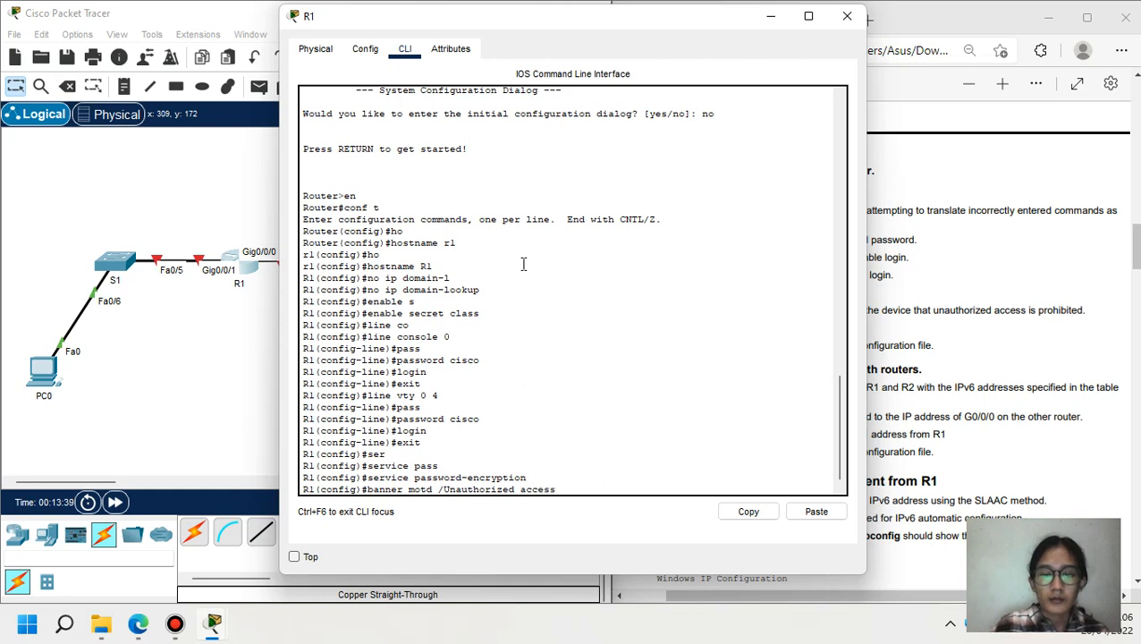
pyautogui.write(' is prohibit')
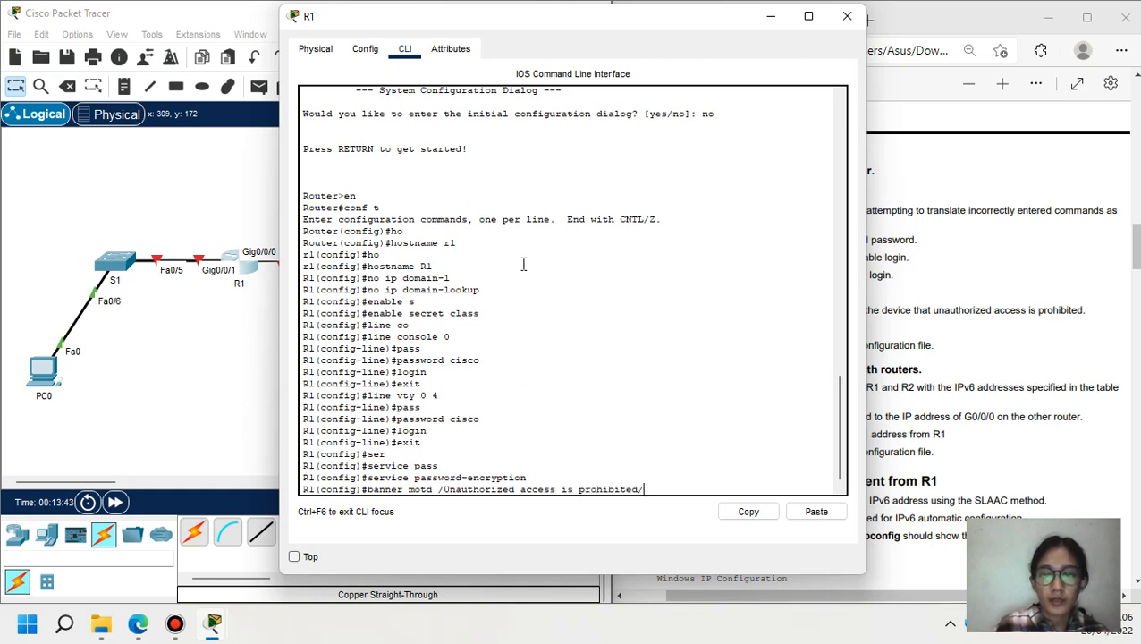
pyautogui.write('ed/')
pyautogui.press('Return')
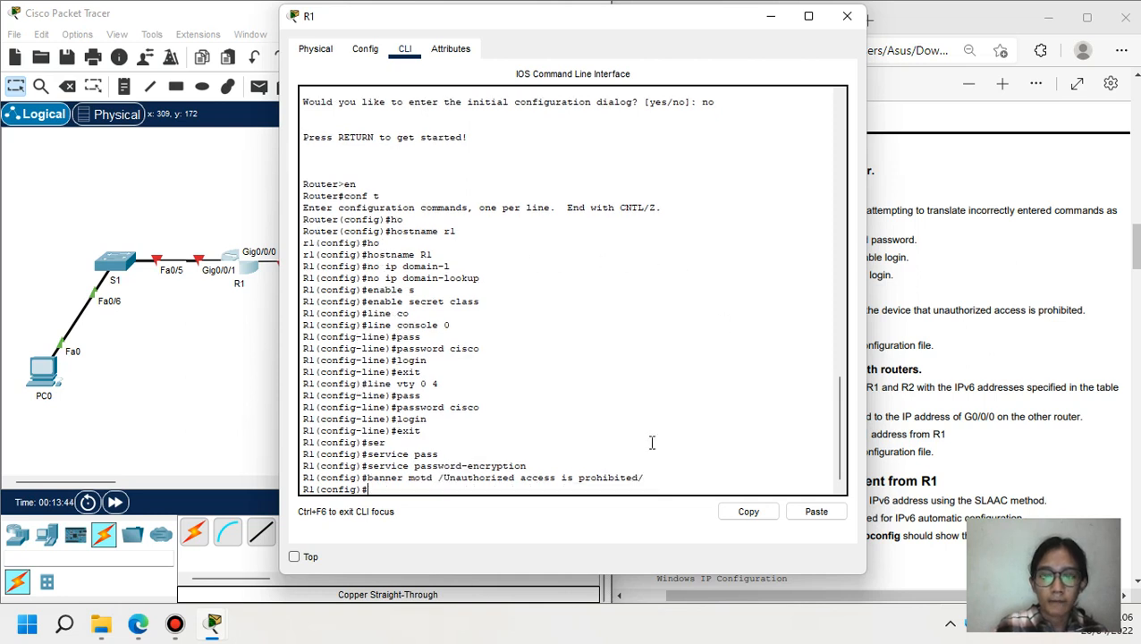
# - Copy R1's banner motd command and apply it on R2
pyautogui.moveTo(665, 478); pyautogui.dragTo(366, 479)
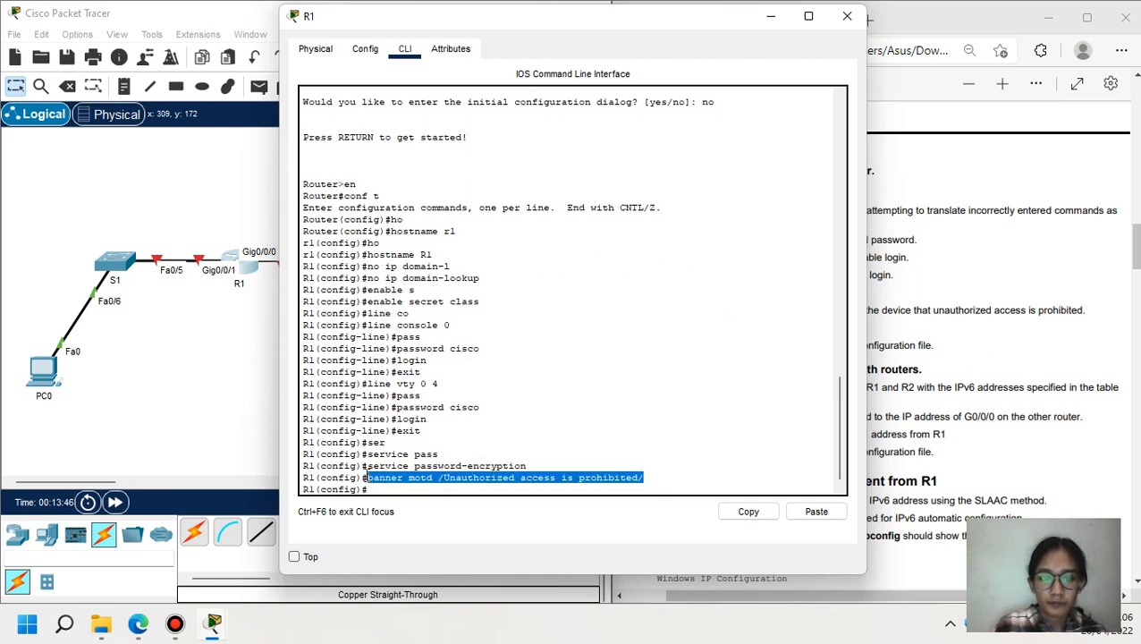
pyautogui.click(747, 514)
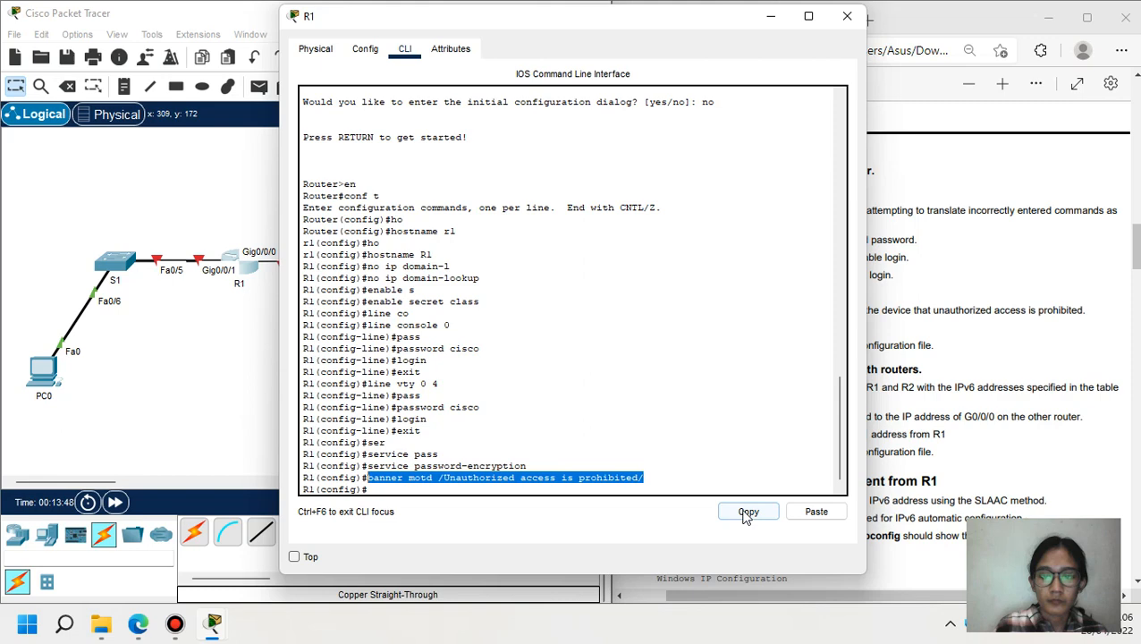
pyautogui.click(769, 16)
pyautogui.click(380, 268)
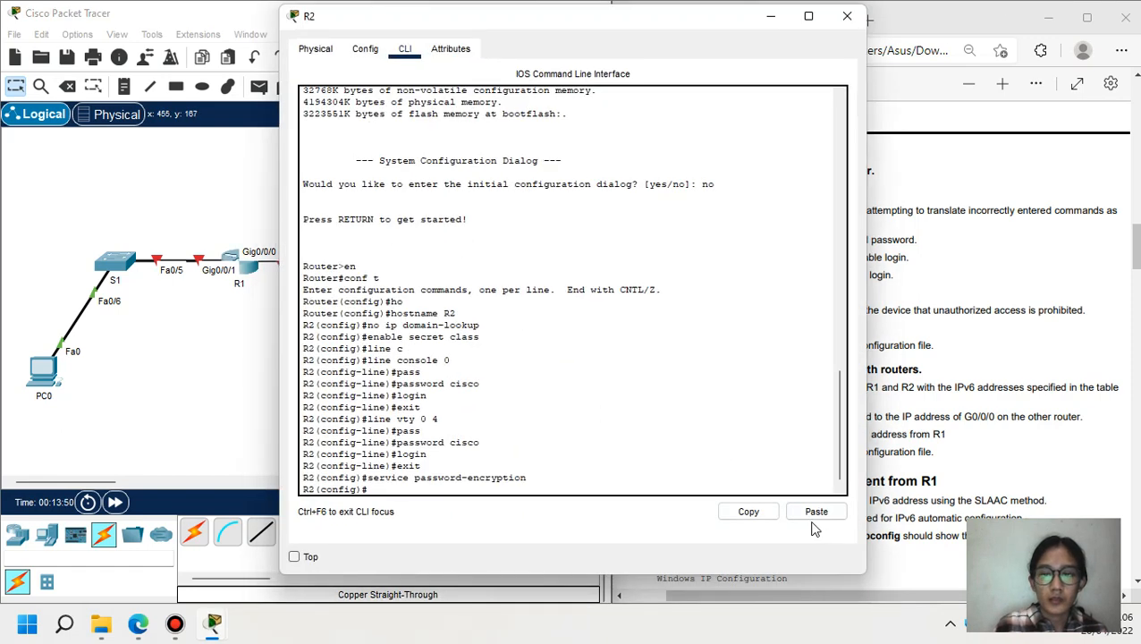
pyautogui.click(816, 514)
pyautogui.press('Return')
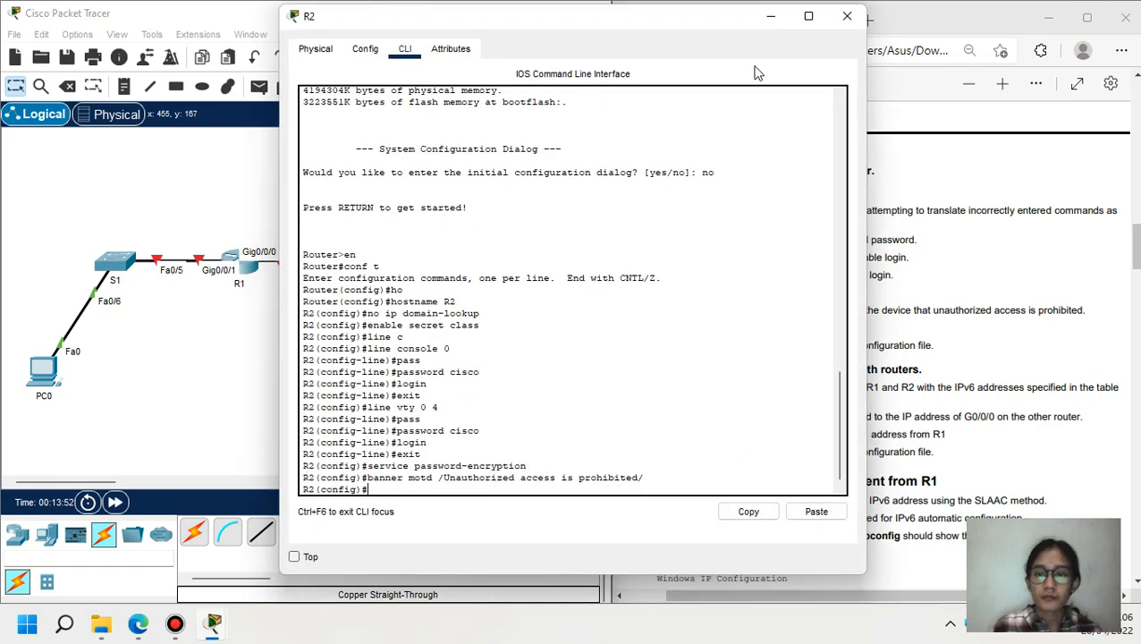
pyautogui.click(770, 16)
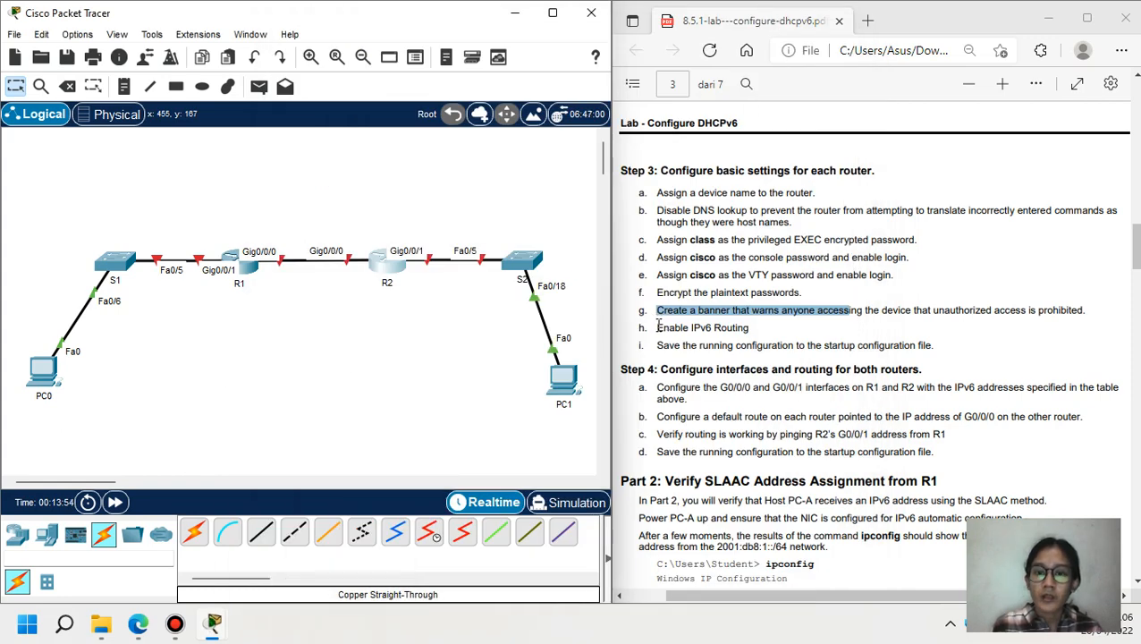
# - Enable ipv6 unicast-routing on R1
pyautogui.moveTo(657, 327); pyautogui.dragTo(752, 333)
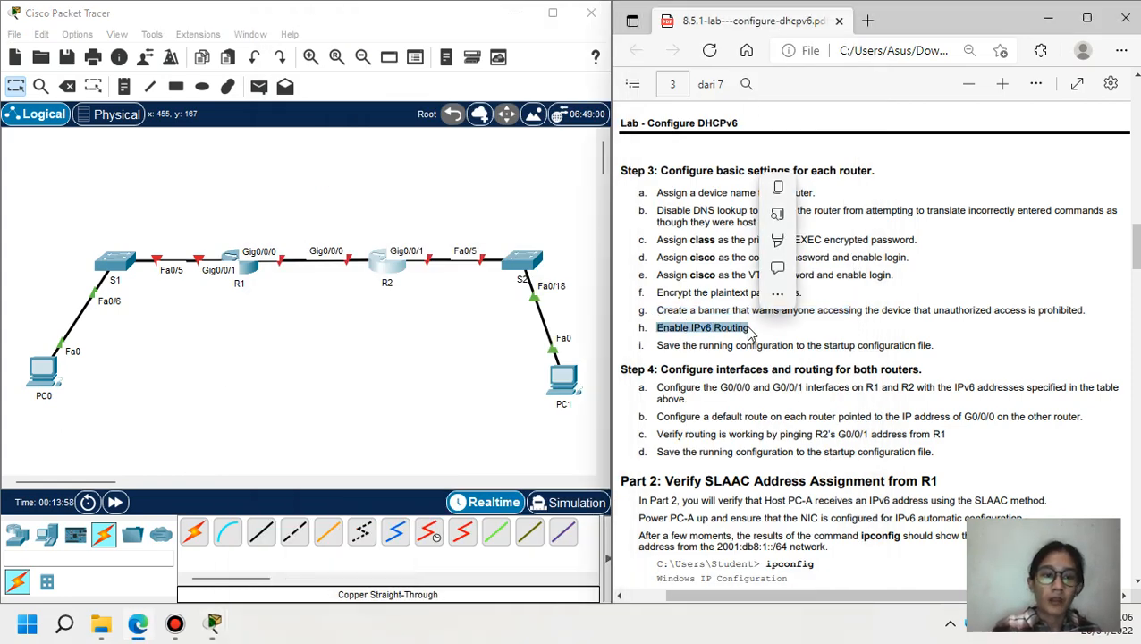
pyautogui.click(246, 268)
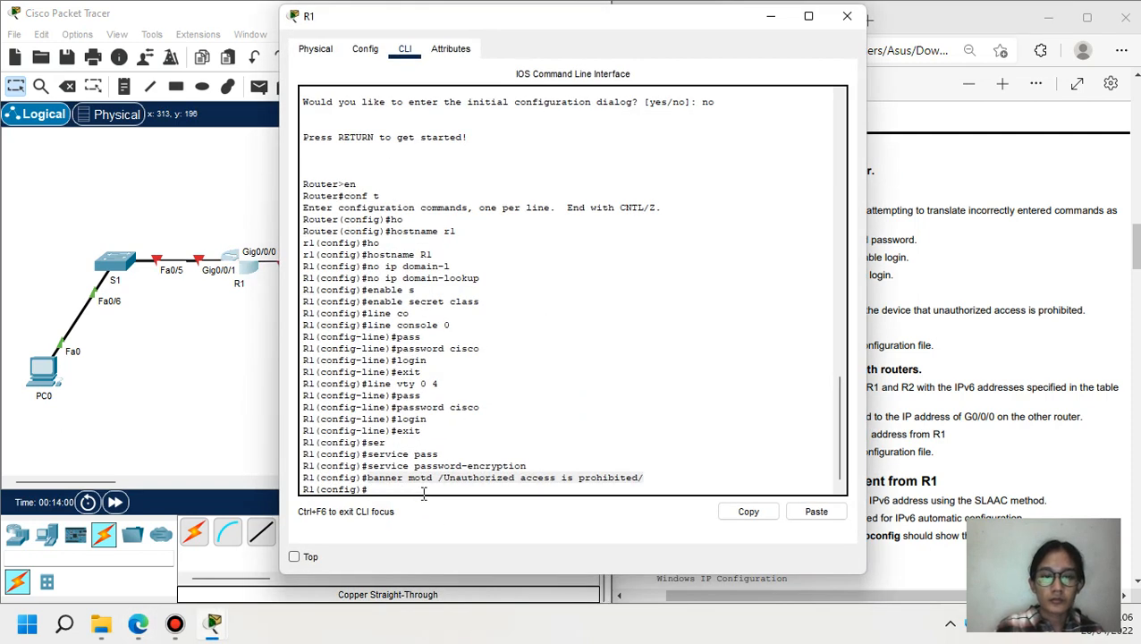
pyautogui.write('ipv')
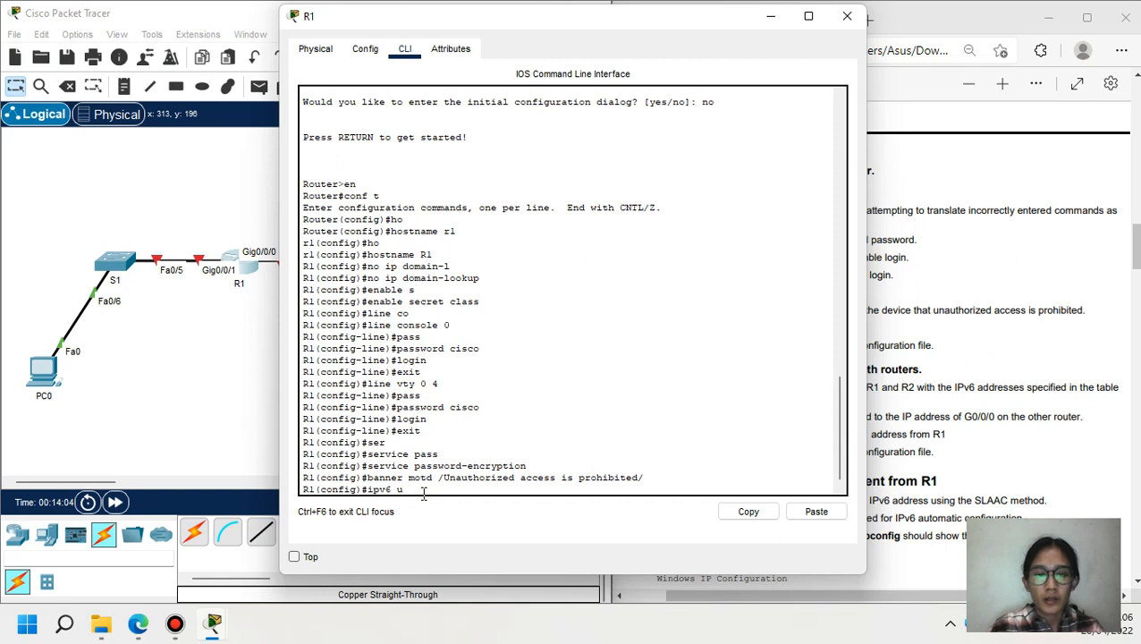
pyautogui.write('6 u')
pyautogui.press('Tab')
pyautogui.press('Return')
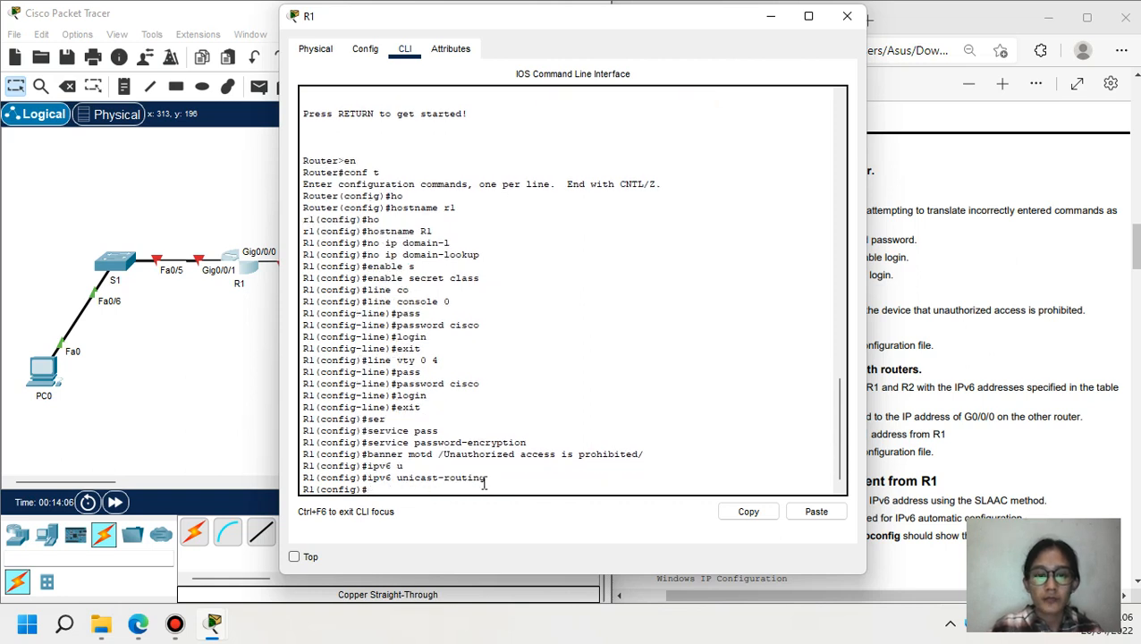
# - Copy the ipv6 unicast-routing command and apply it on R2
pyautogui.moveTo(492, 478); pyautogui.dragTo(367, 476)
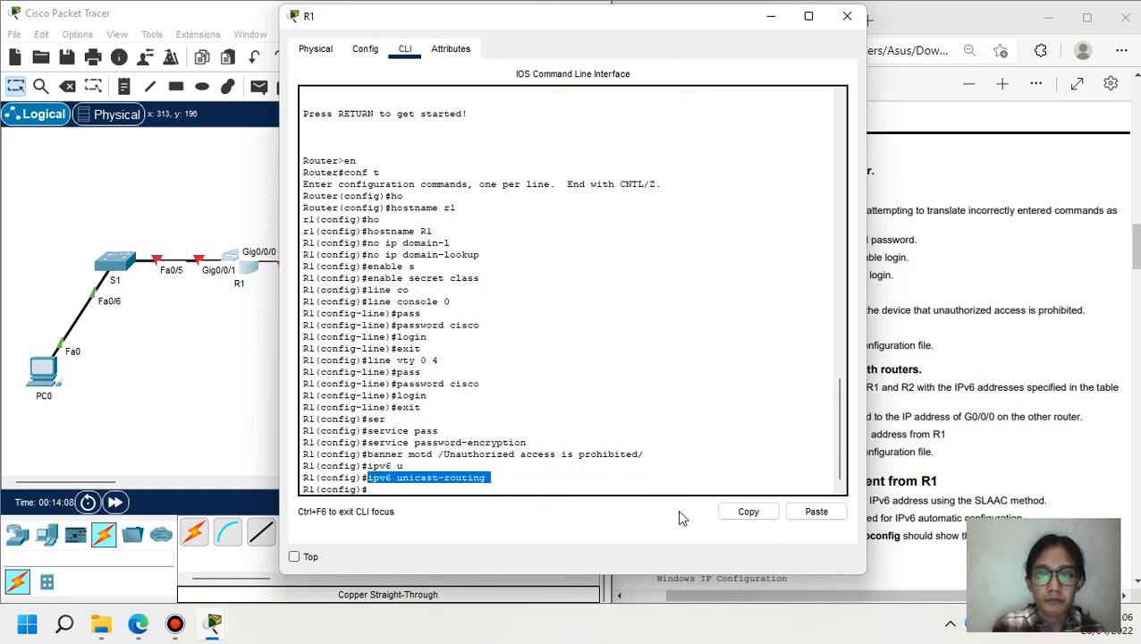
pyautogui.click(742, 511)
pyautogui.click(770, 16)
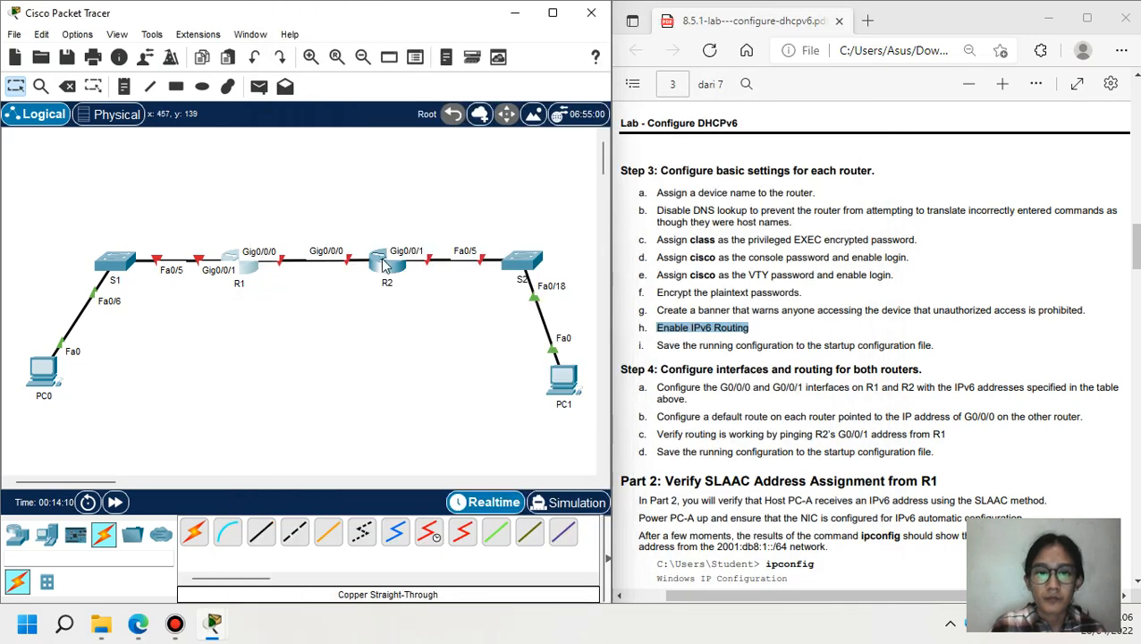
pyautogui.click(386, 264)
pyautogui.click(816, 512)
pyautogui.press('Return')
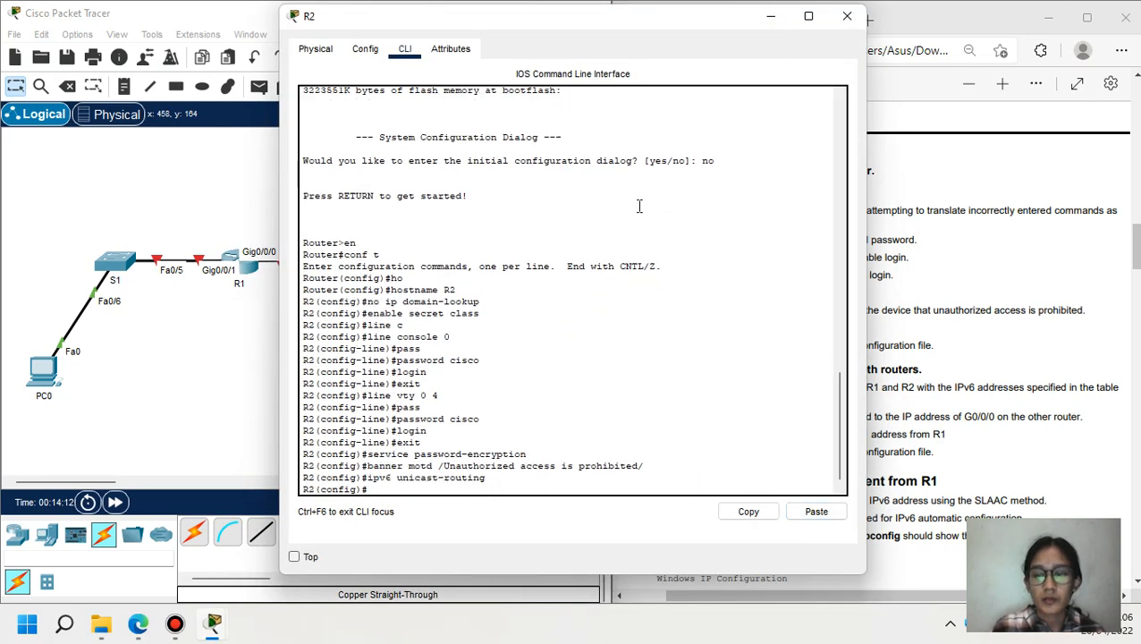
# - Save R1's running-config to startup-config
pyautogui.click(771, 16)
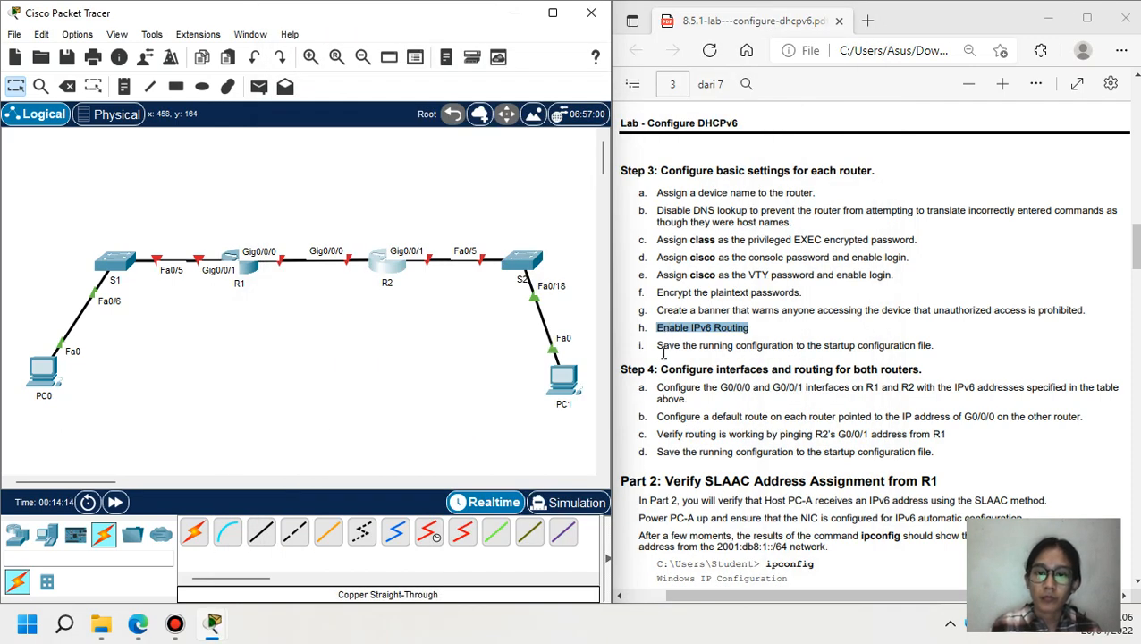
pyautogui.moveTo(657, 346); pyautogui.dragTo(790, 346)
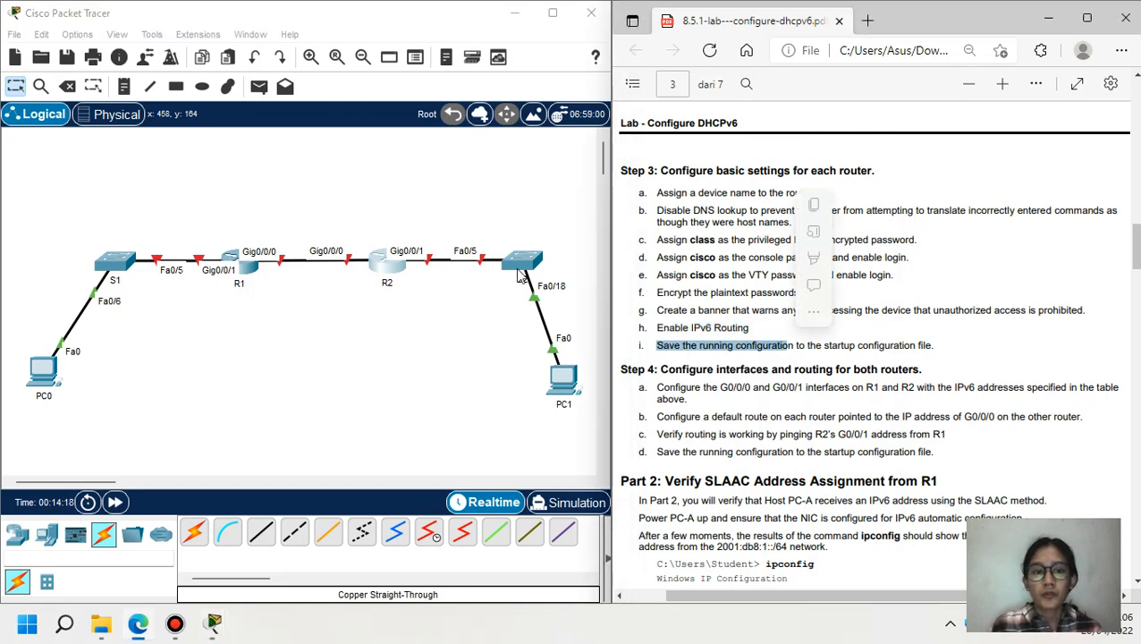
pyautogui.click(247, 270)
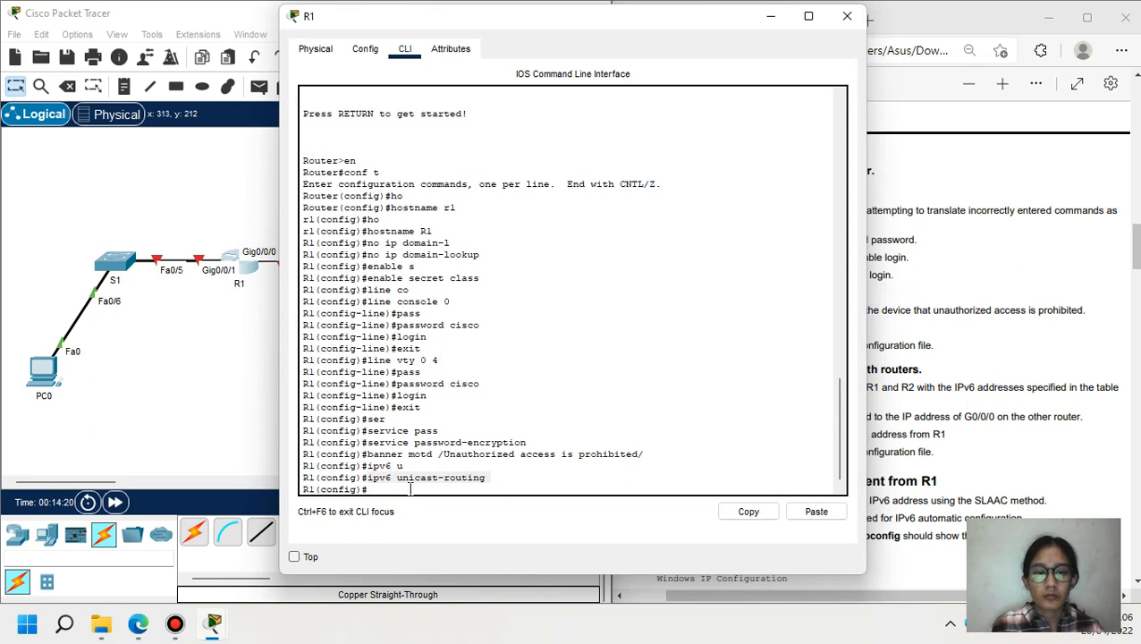
pyautogui.write('ex')
pyautogui.press('Return')
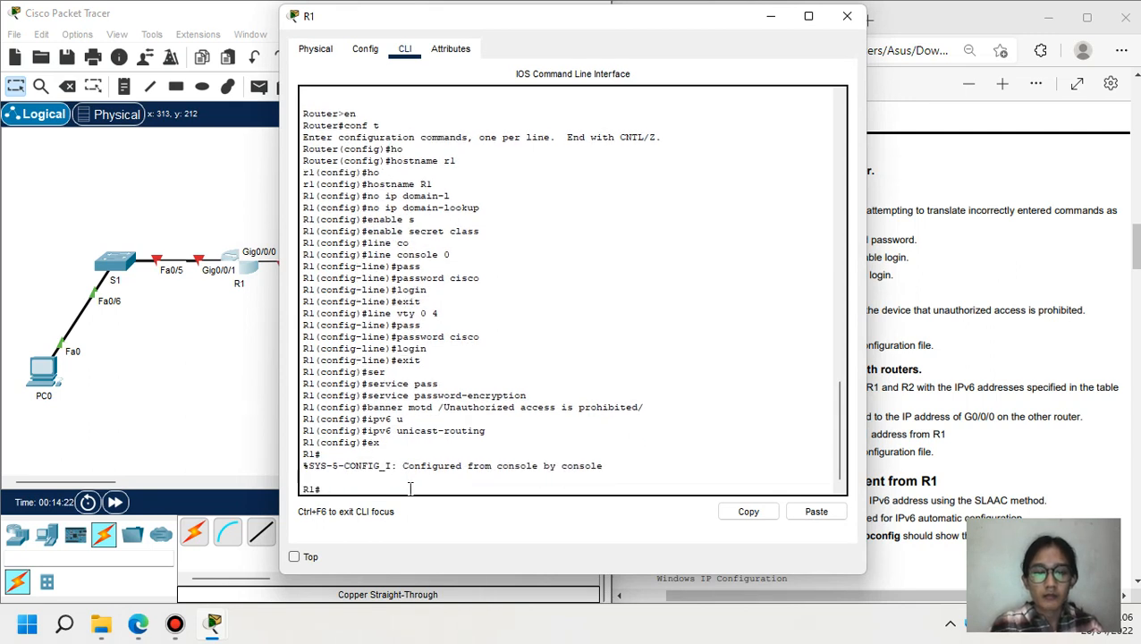
pyautogui.write('copy r')
pyautogui.press('Tab')
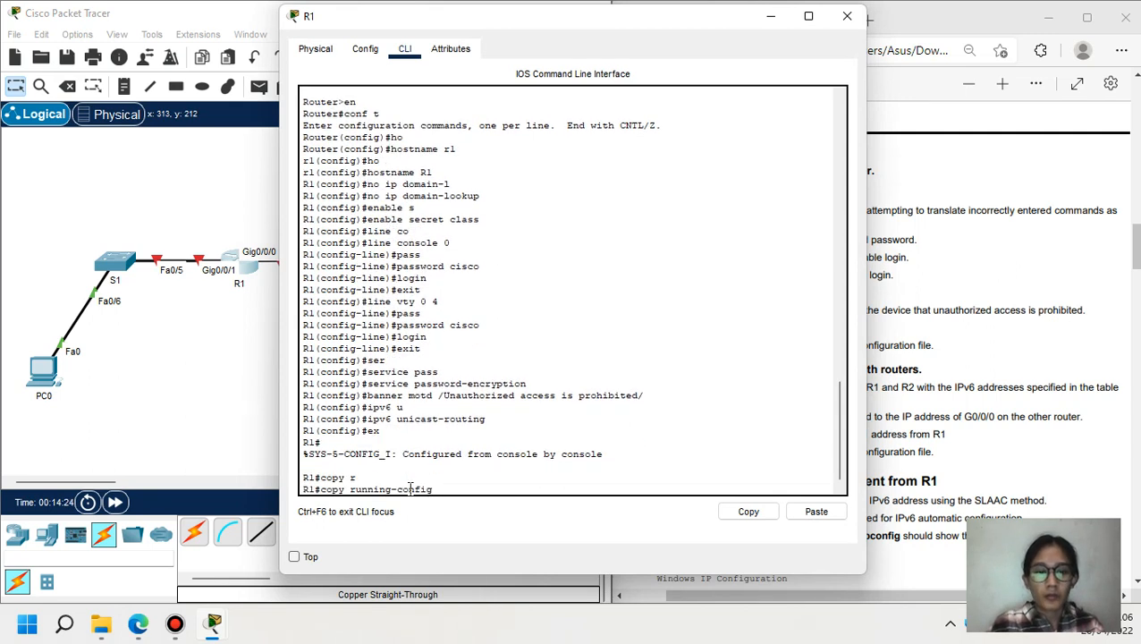
pyautogui.write('st')
pyautogui.press('Tab')
pyautogui.press('Return')
pyautogui.press('Return')
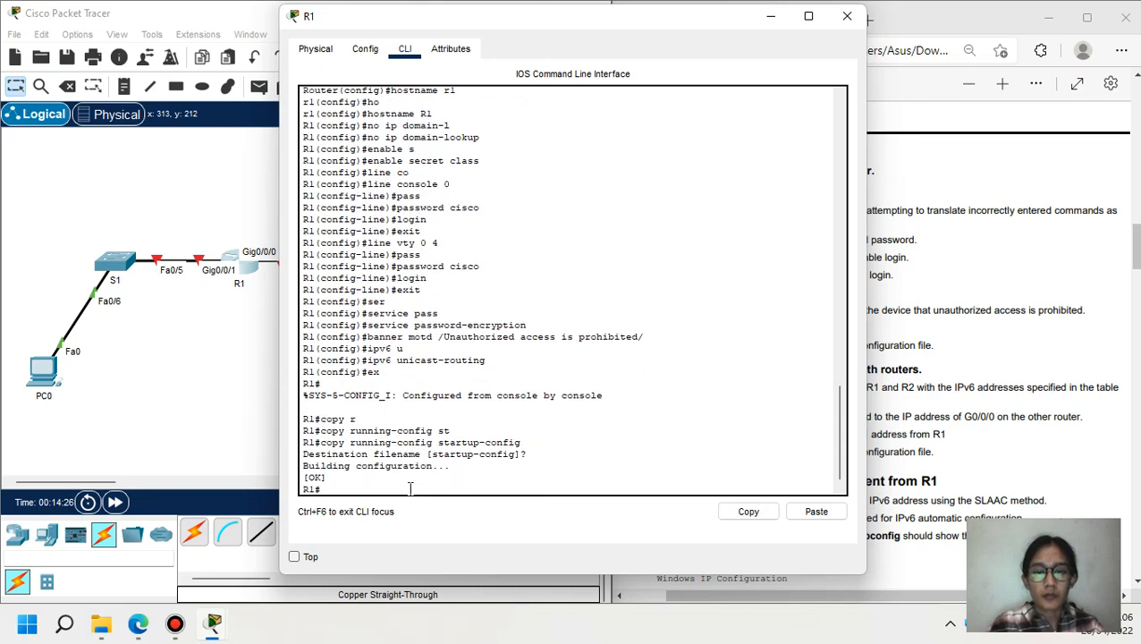
pyautogui.click(770, 15)
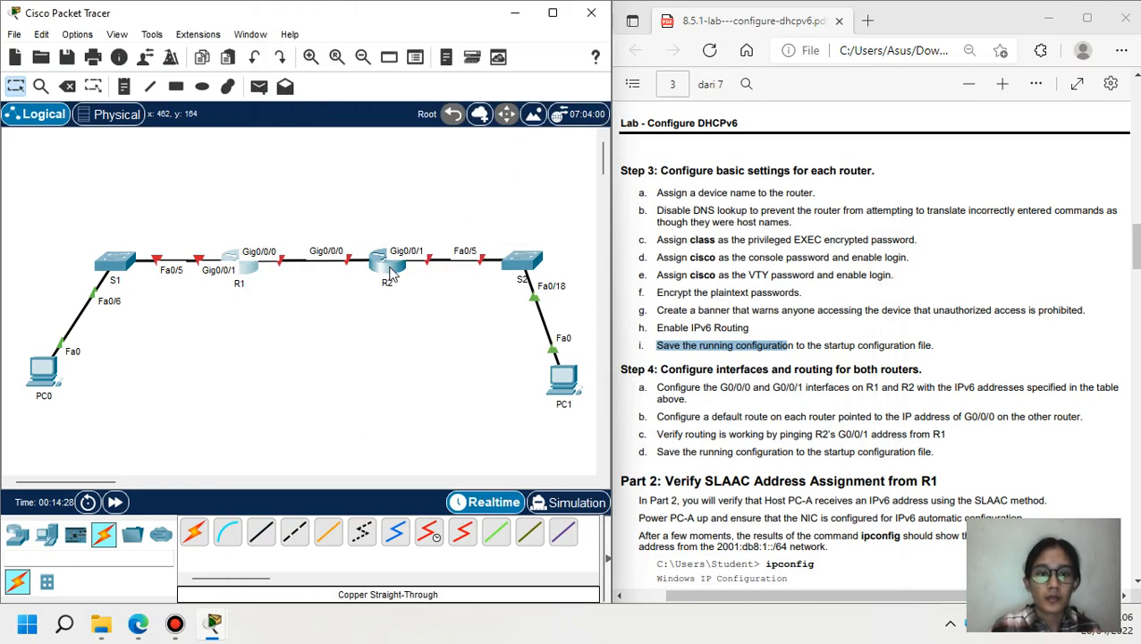
# - Save R2's running-config to startup-config
pyautogui.click(396, 261)
pyautogui.write('ex')
pyautogui.press('Return')
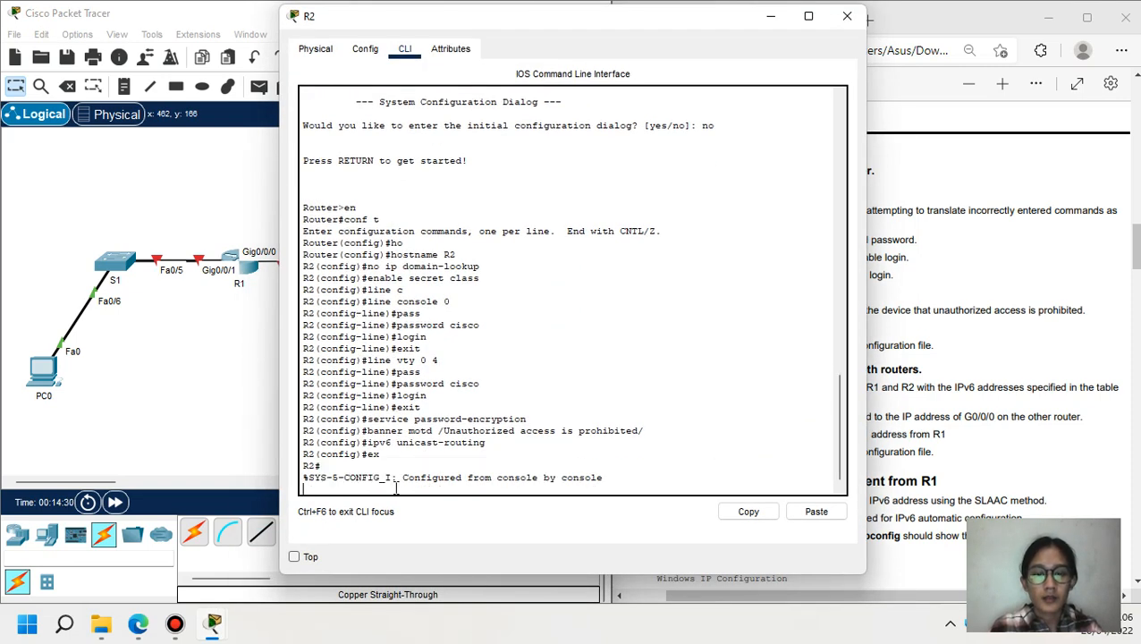
pyautogui.write('copy')
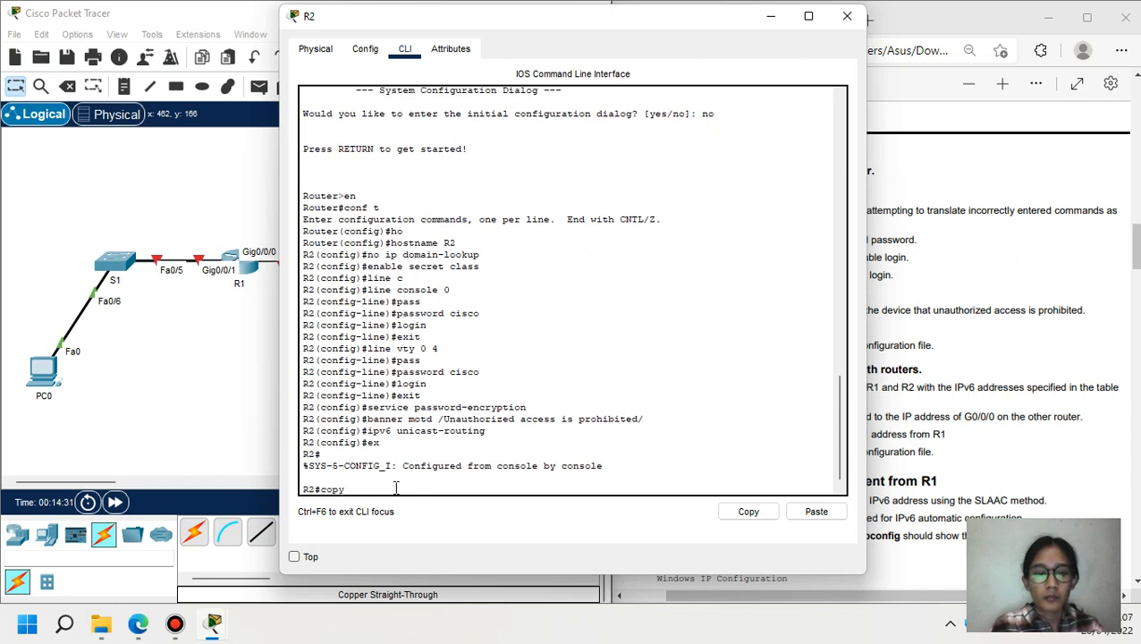
pyautogui.write(' r')
pyautogui.press('Tab')
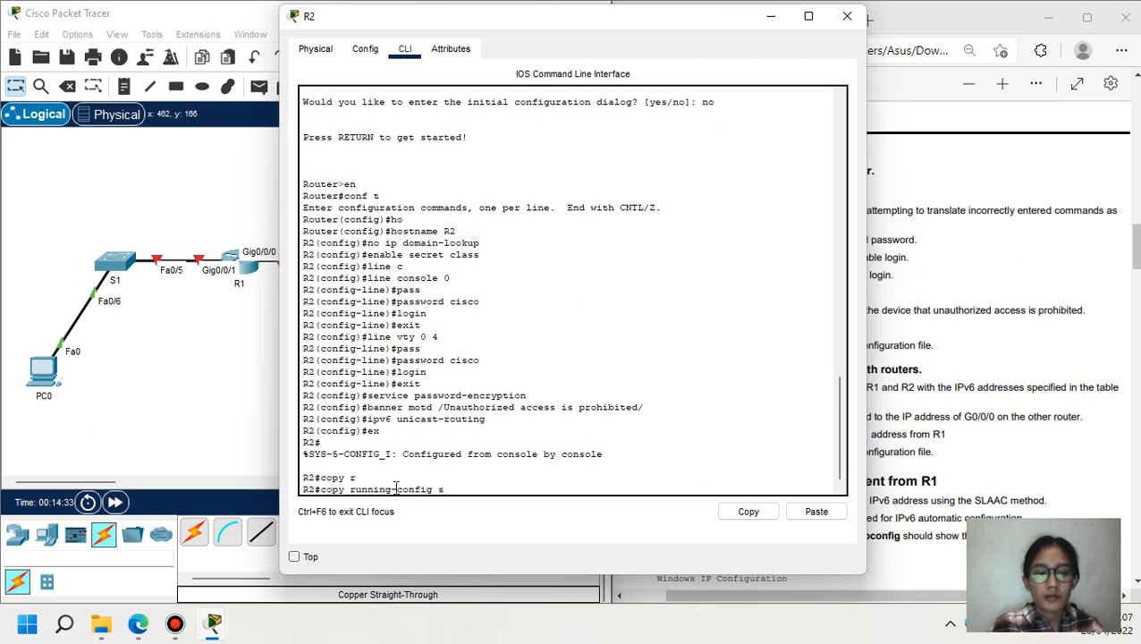
pyautogui.write('s')
pyautogui.press('Tab')
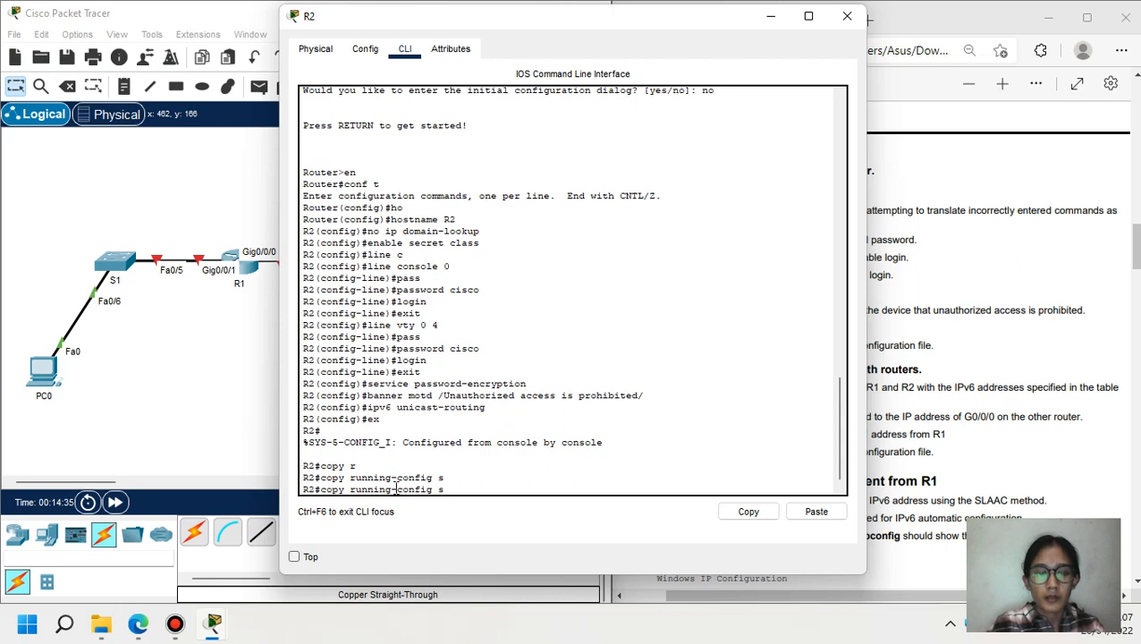
pyautogui.write('t')
pyautogui.press('Tab')
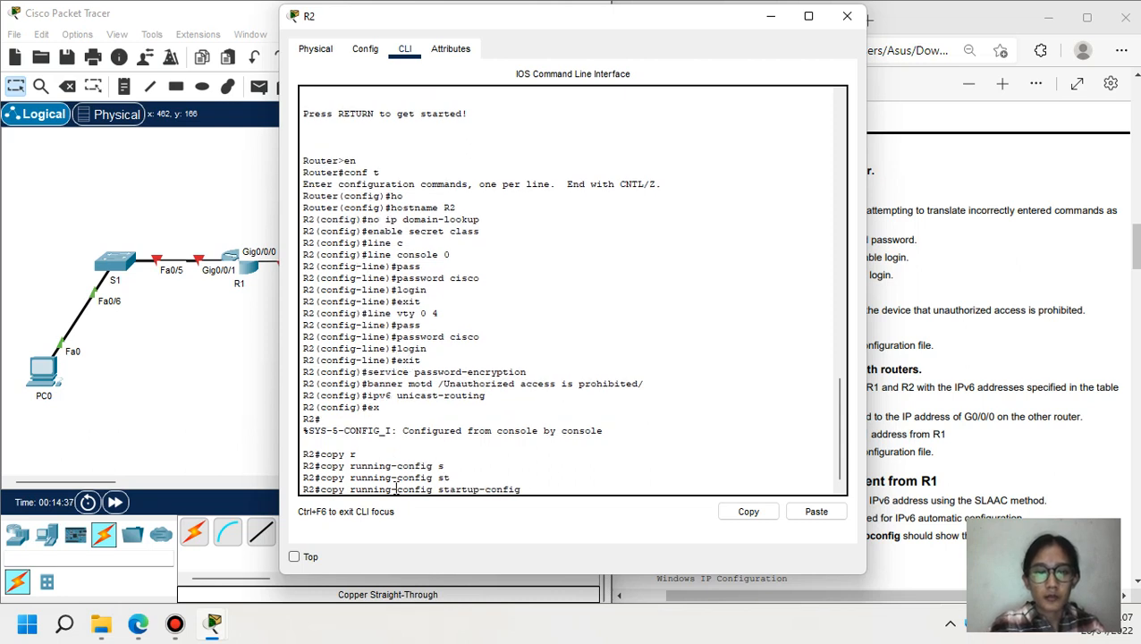
pyautogui.press('Return')
pyautogui.press('Return')
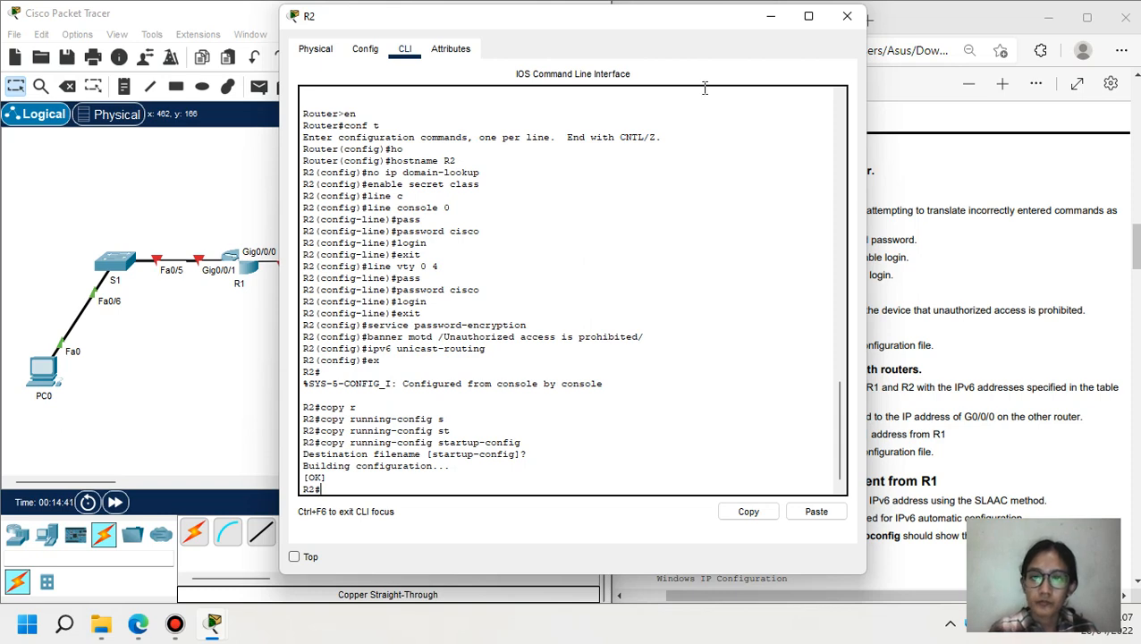
pyautogui.click(769, 17)
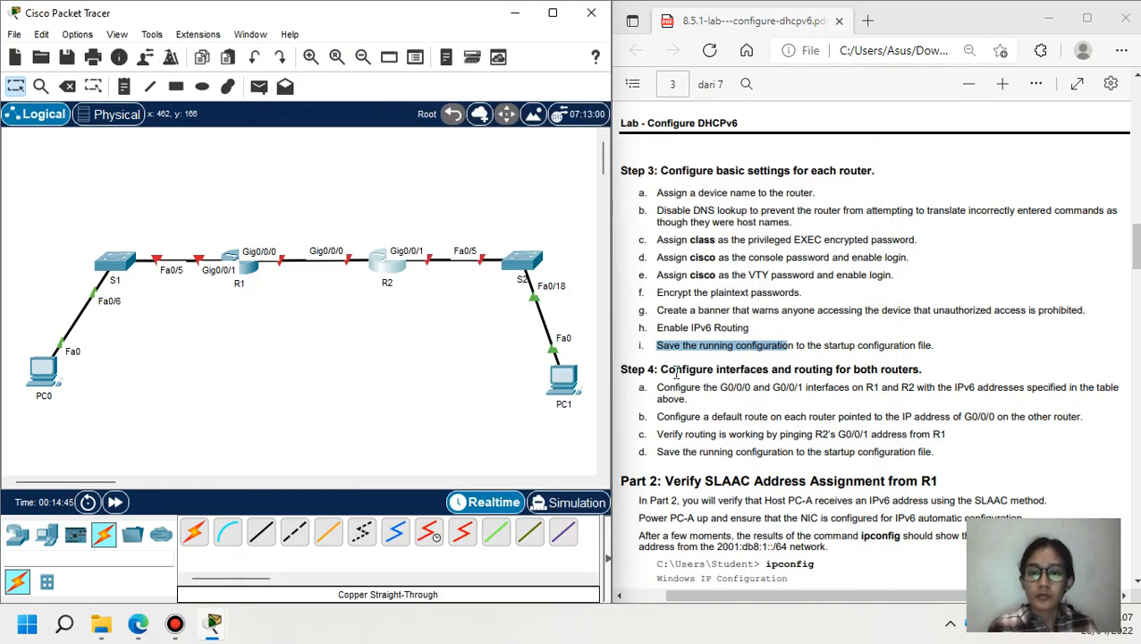
# - Highlight Step 4's interface instructions, then scroll up to page 1's Addressing Table
pyautogui.moveTo(660, 371); pyautogui.dragTo(945, 369)
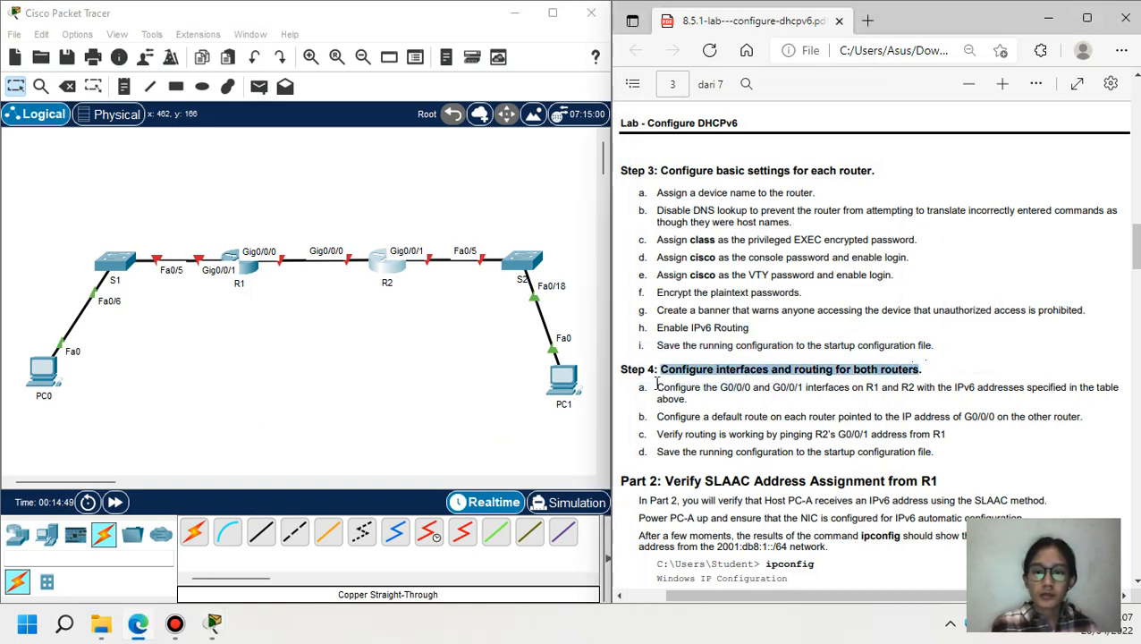
pyautogui.moveTo(657, 388); pyautogui.dragTo(723, 391)
pyautogui.moveTo(734, 394); pyautogui.dragTo(978, 393)
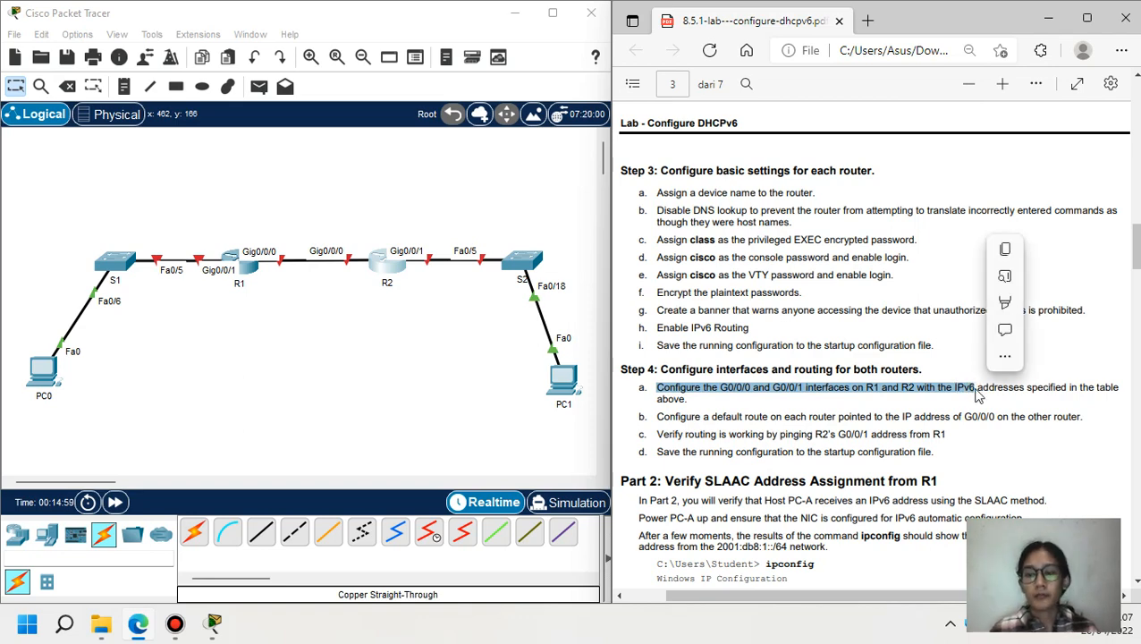
pyautogui.click(1138, 139)
pyautogui.moveTo(1136, 202); pyautogui.dragTo(1136, 117)
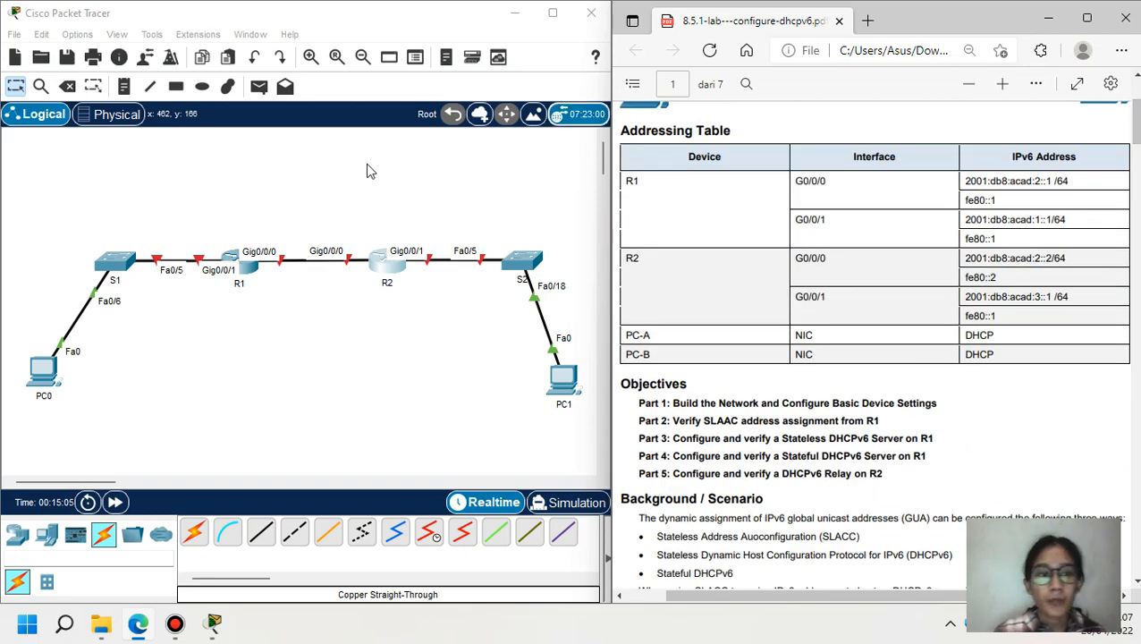
# - In R1's global configuration, enter ipv6 address 2001:db8:acad:2::1/64, which is rejected as invalid
pyautogui.click(242, 270)
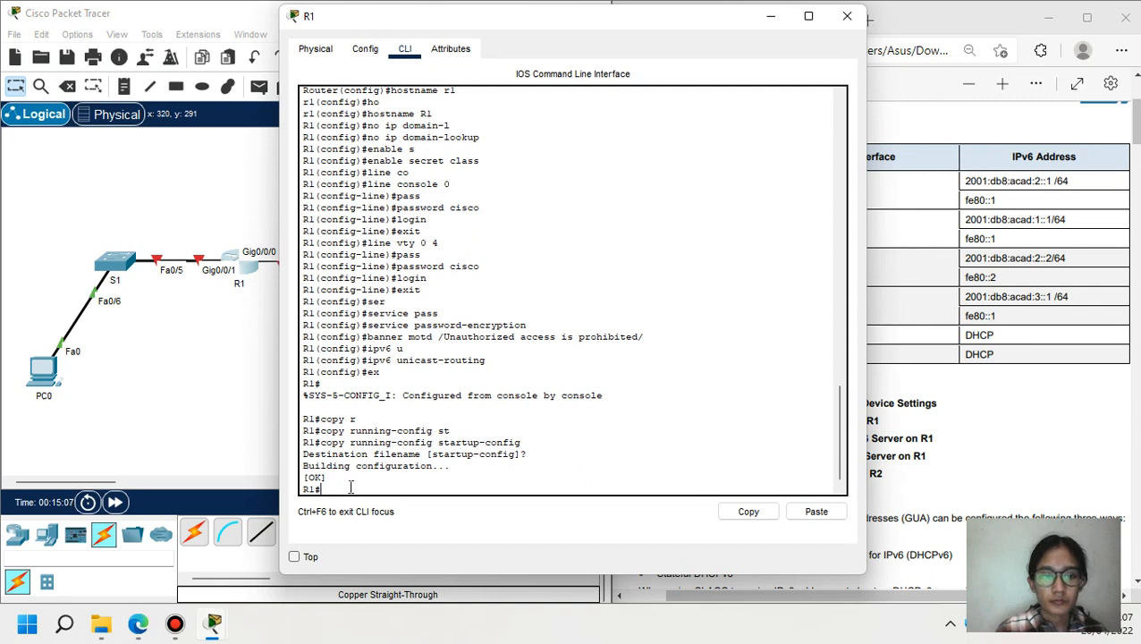
pyautogui.write('conf t')
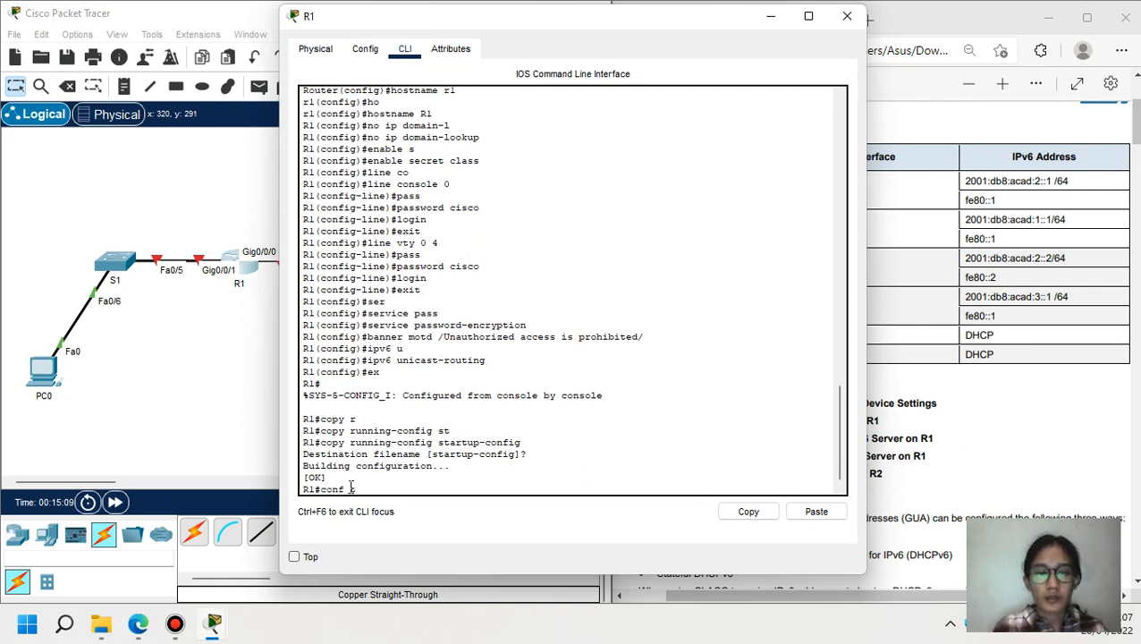
pyautogui.press('Return')
pyautogui.write('ipv6')
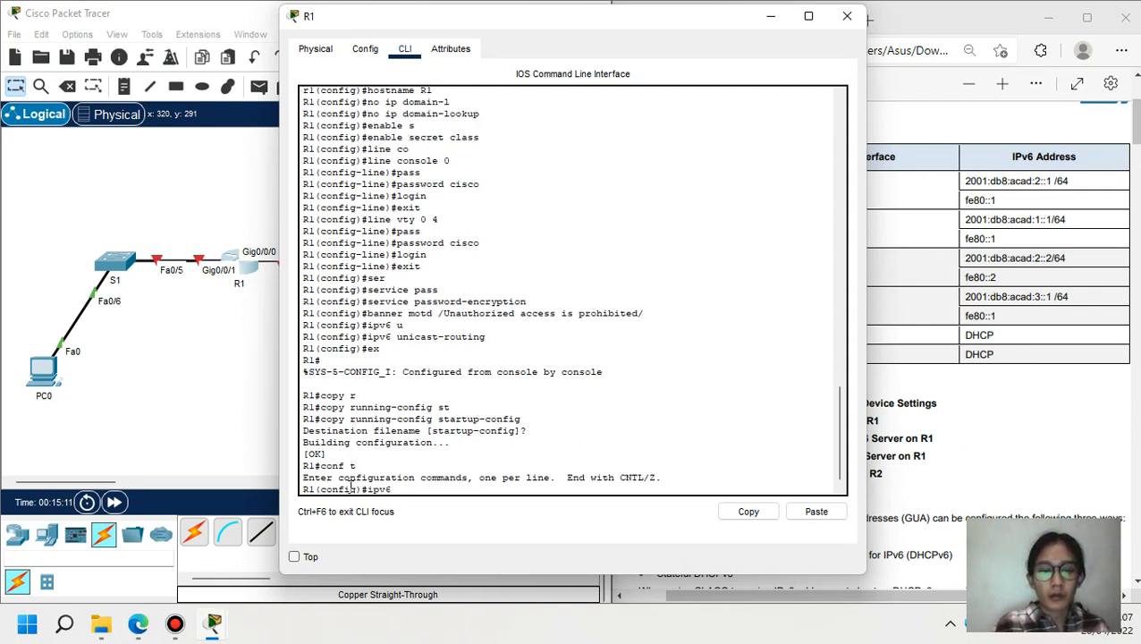
pyautogui.write(' add')
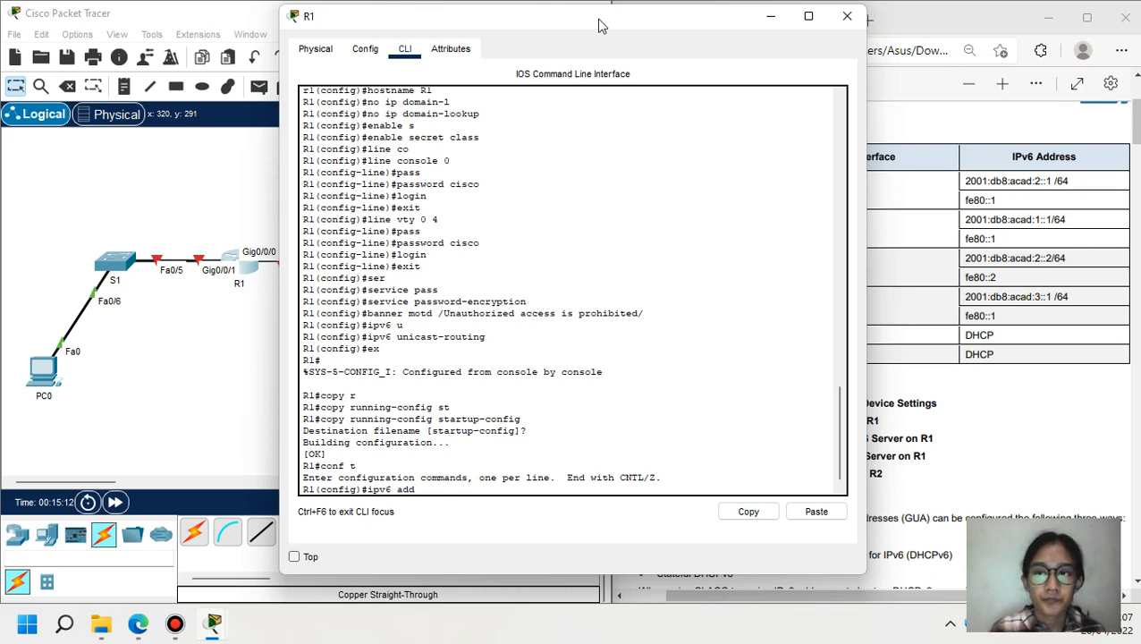
pyautogui.moveTo(599, 25); pyautogui.dragTo(364, 35)
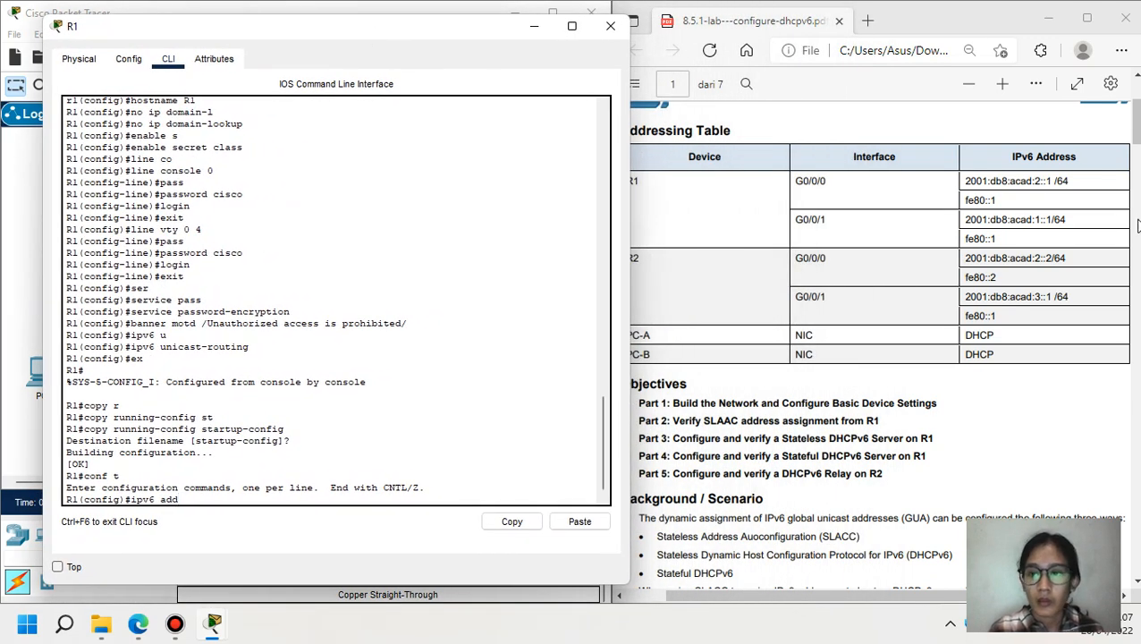
pyautogui.moveTo(964, 180); pyautogui.dragTo(1074, 181)
pyautogui.hotkey('ctrl', 'c')
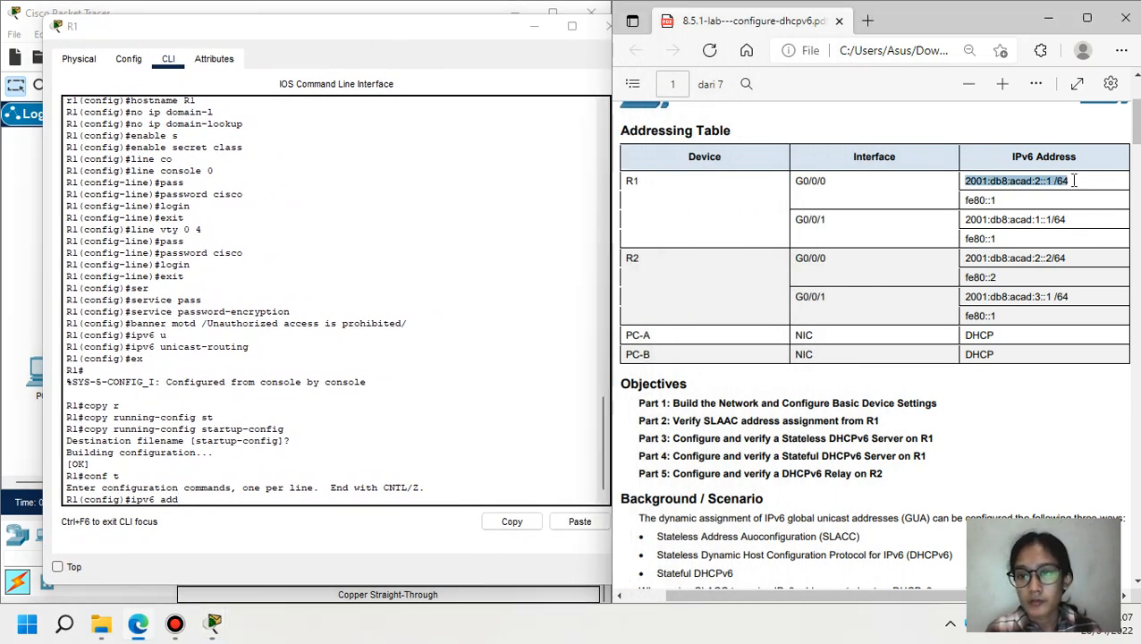
pyautogui.click(427, 498)
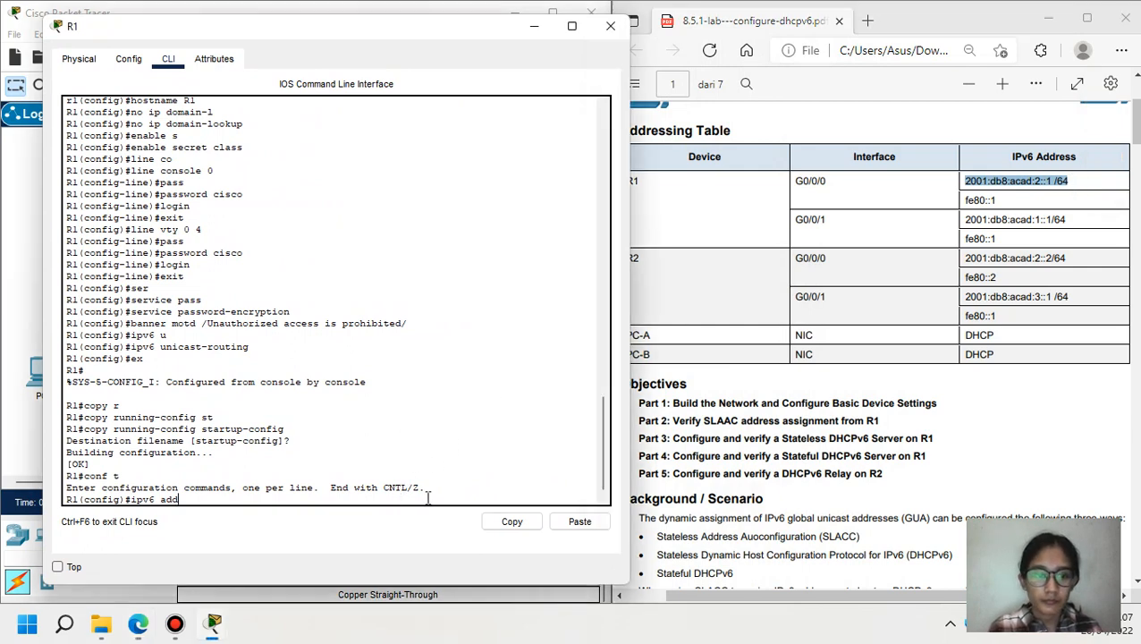
pyautogui.click(580, 522)
pyautogui.press('Left')
pyautogui.press('Left')
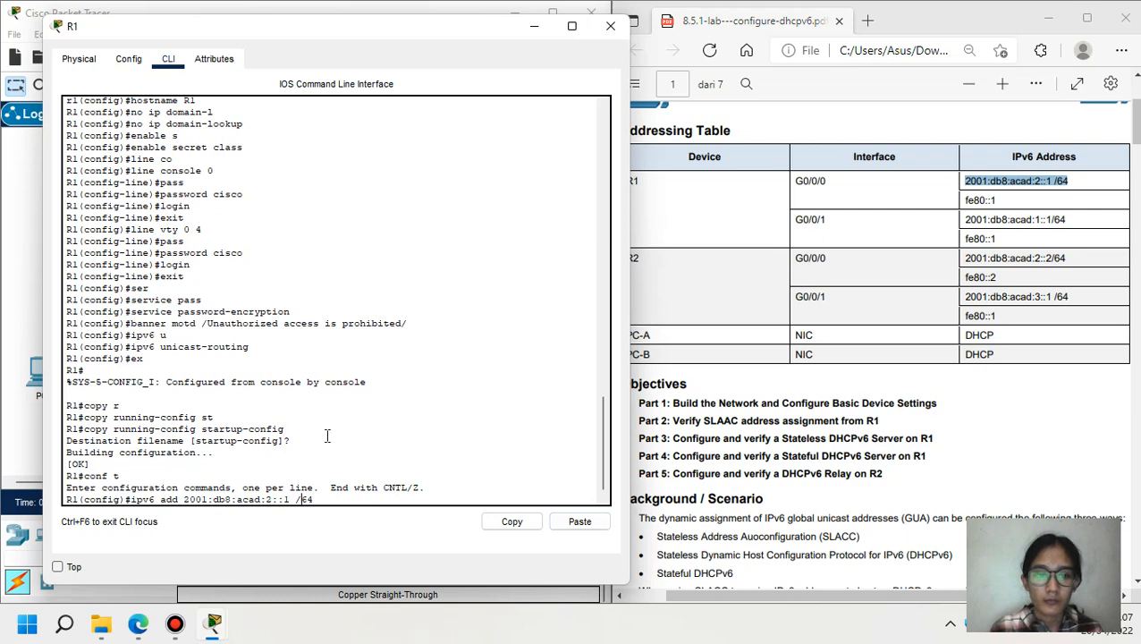
pyautogui.press('BackSpace')
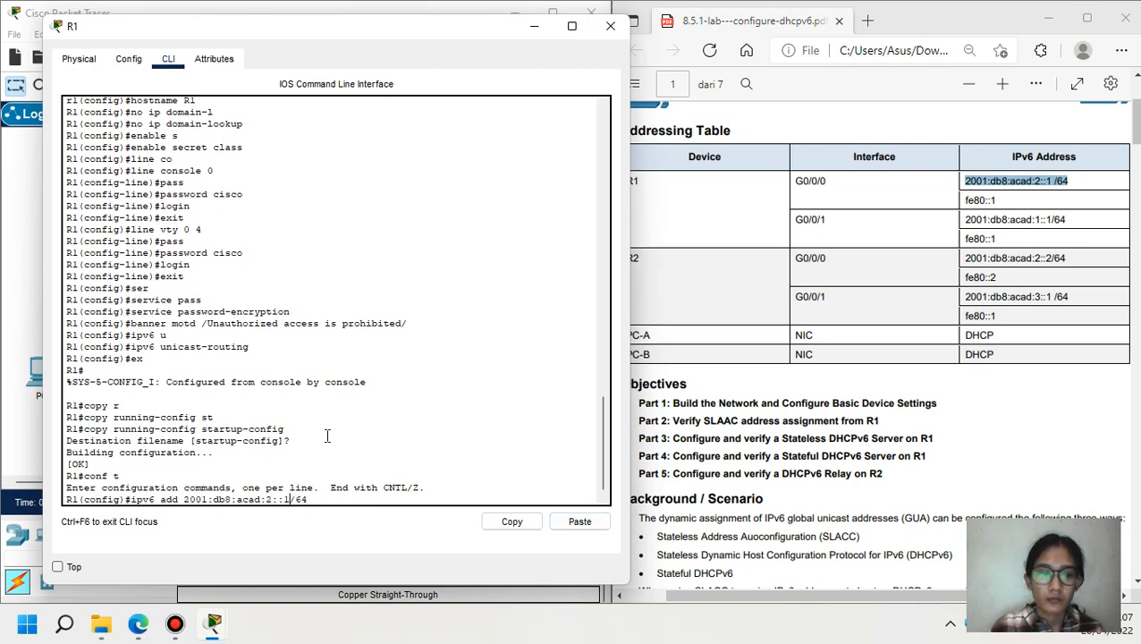
pyautogui.press('Return')
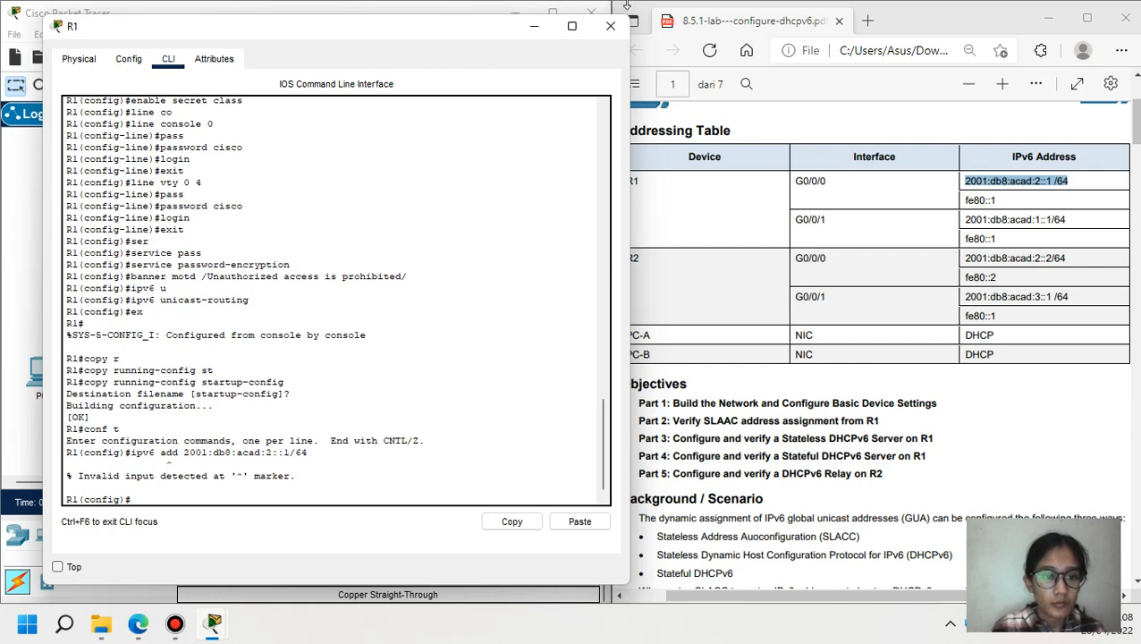
# - Under R1's interface g0/0/0, apply the reused address 2001:db8:acad:2::1/64
pyautogui.moveTo(629, 7)
pyautogui.click(105, 501)
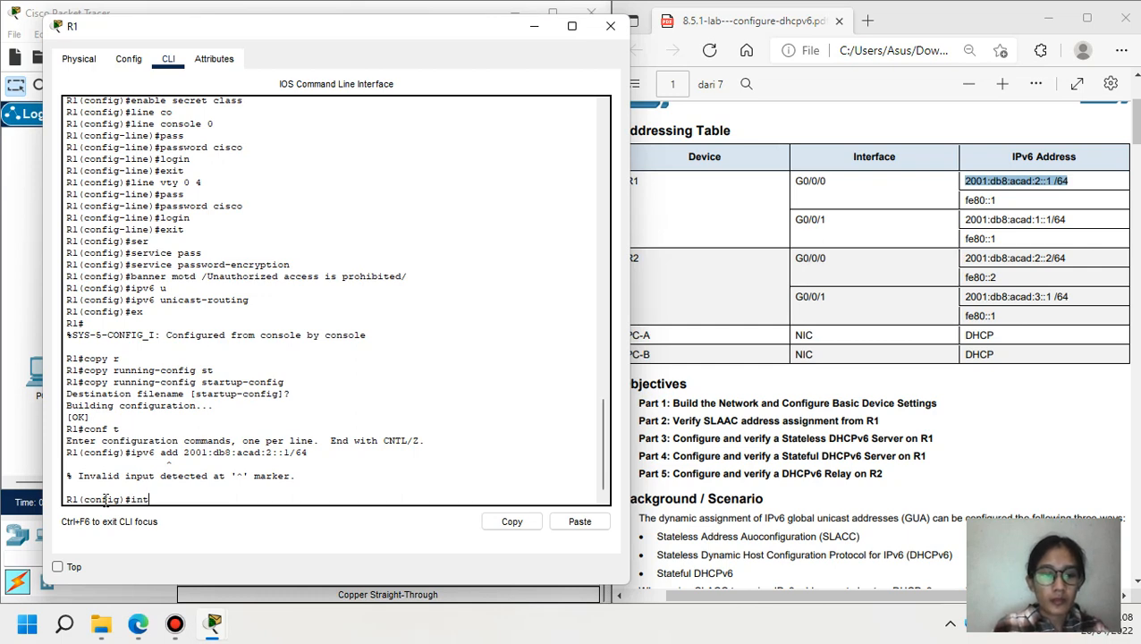
pyautogui.write('int g0/0')
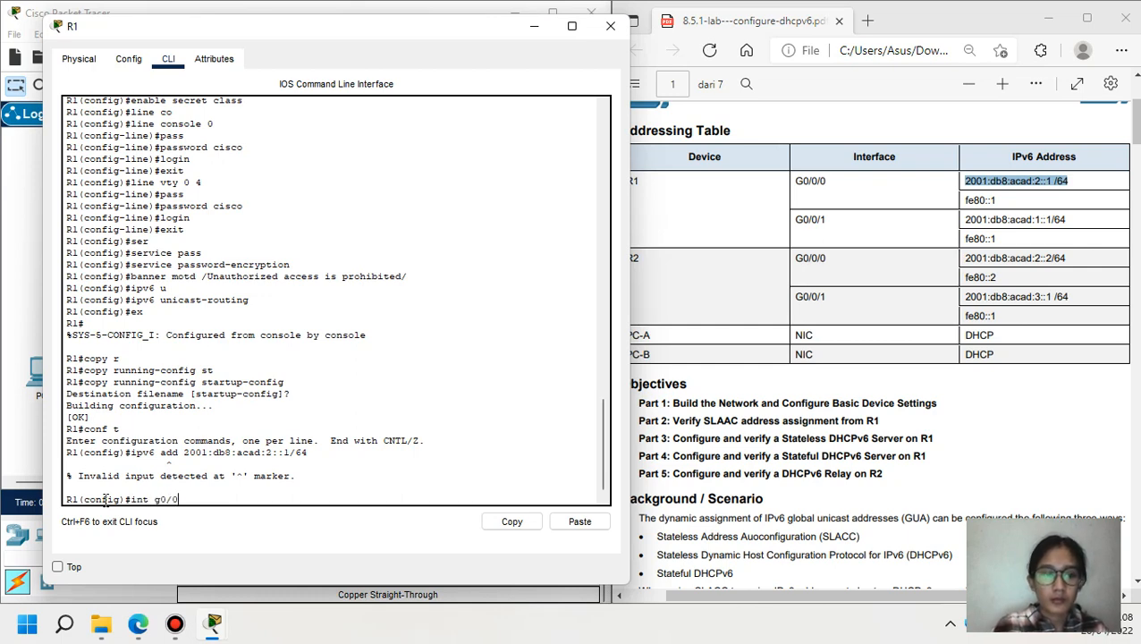
pyautogui.write('/0')
pyautogui.press('Return')
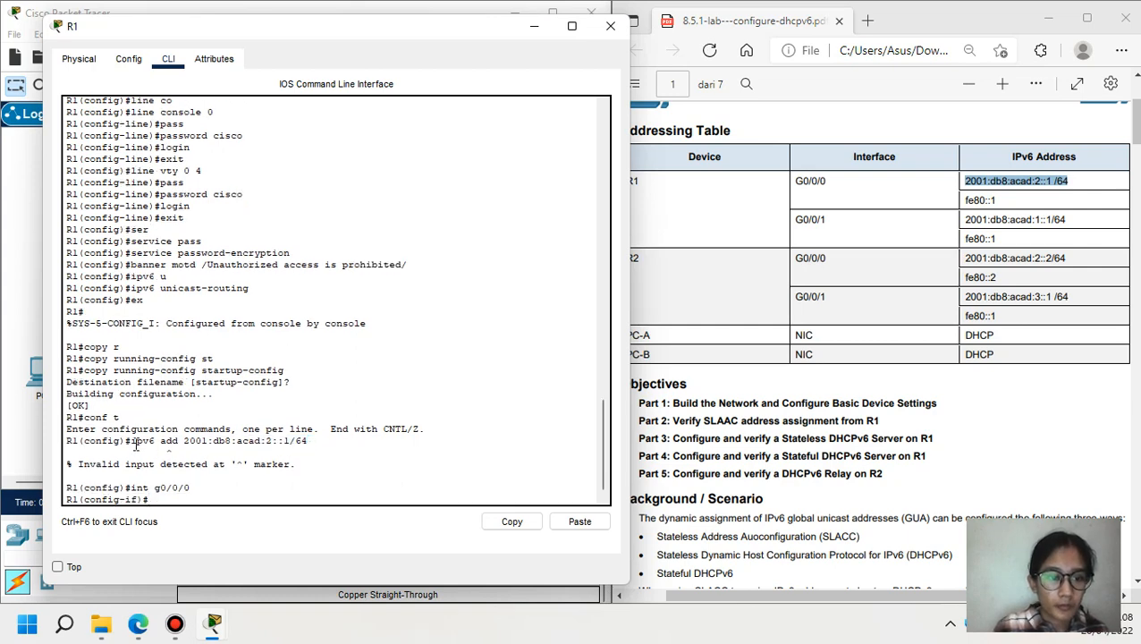
pyautogui.moveTo(305, 441); pyautogui.dragTo(127, 442)
pyautogui.click(513, 527)
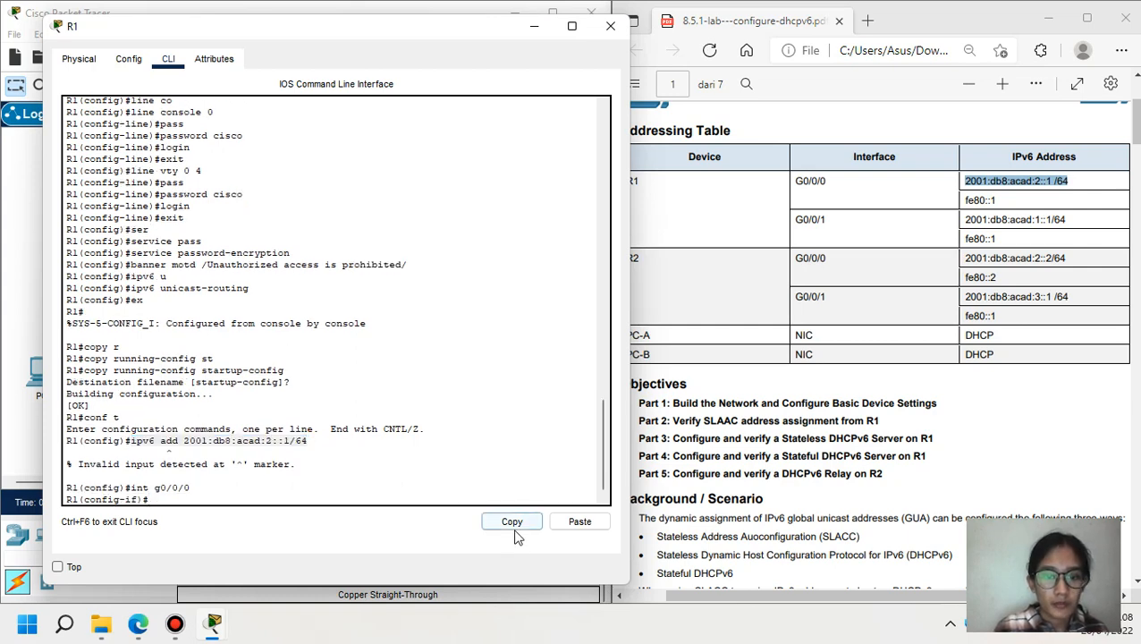
pyautogui.click(416, 492)
pyautogui.click(592, 524)
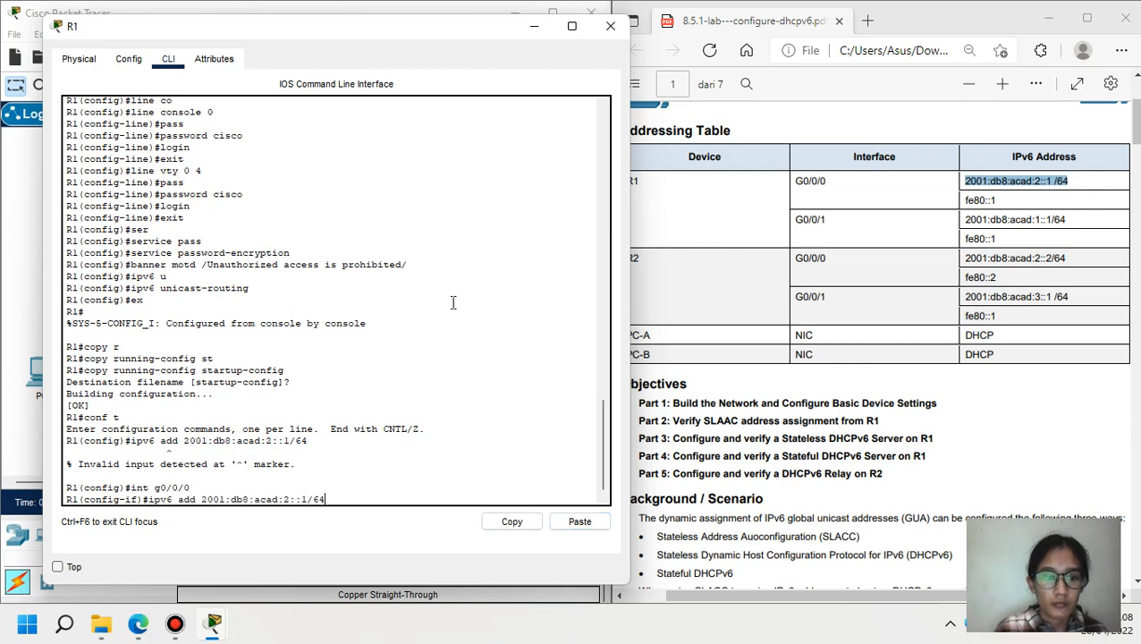
pyautogui.press('Return')
# - Give G0/0/0 link-local address fe80::1 and bring it up with no shutdown
pyautogui.write('ig-if)#i')
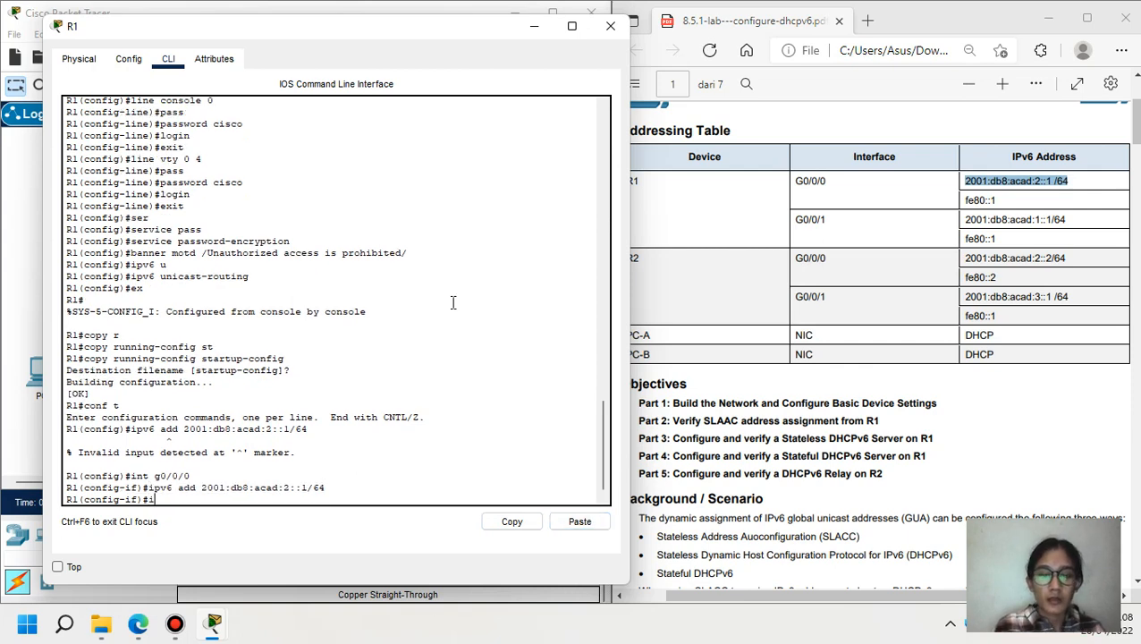
pyautogui.write('pv6 ad')
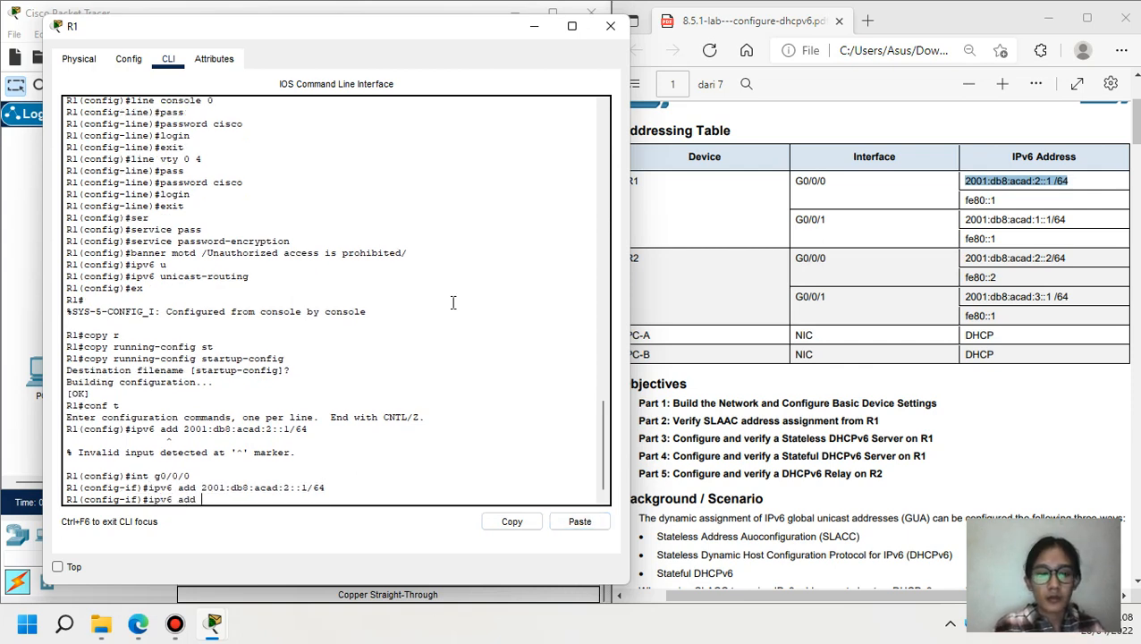
pyautogui.write('d')
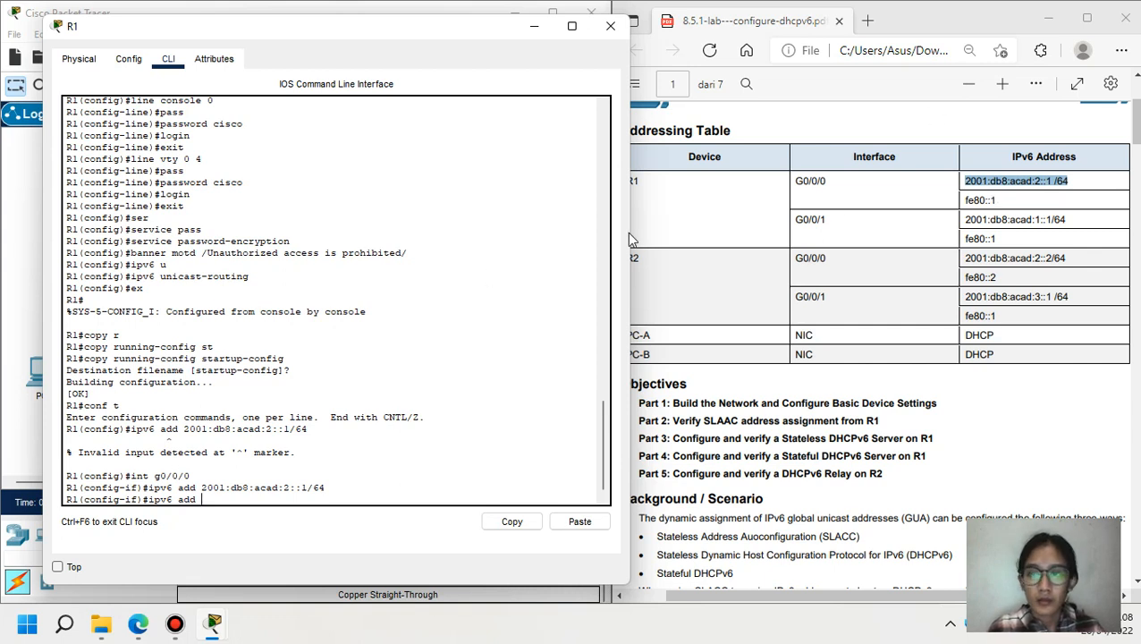
pyautogui.write(' fe80')
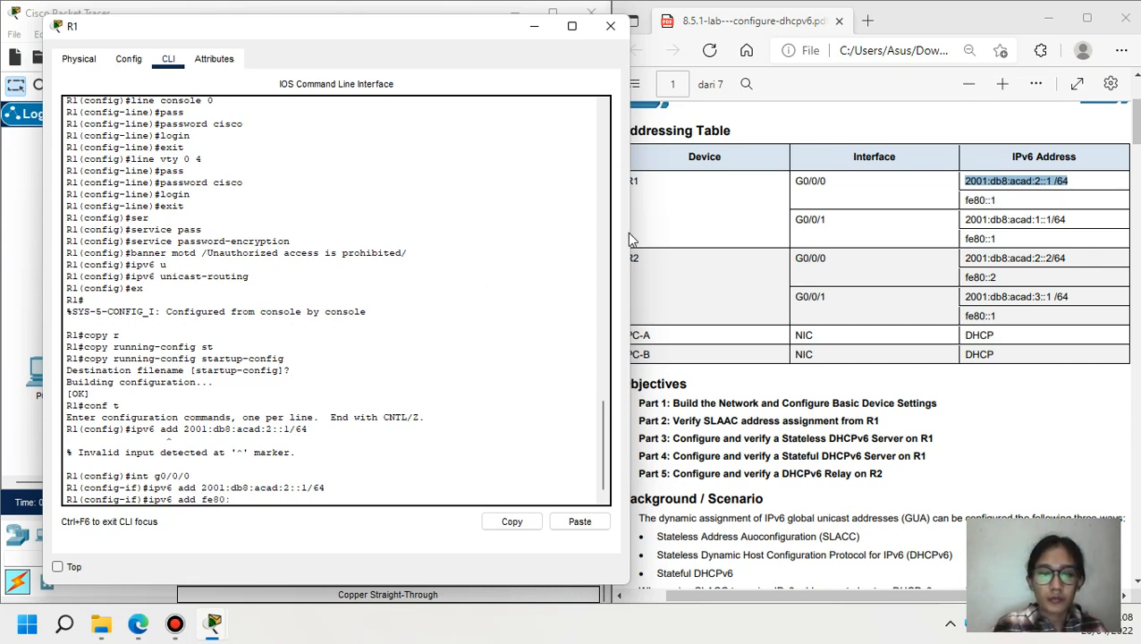
pyautogui.write('::1 li')
pyautogui.press('Tab')
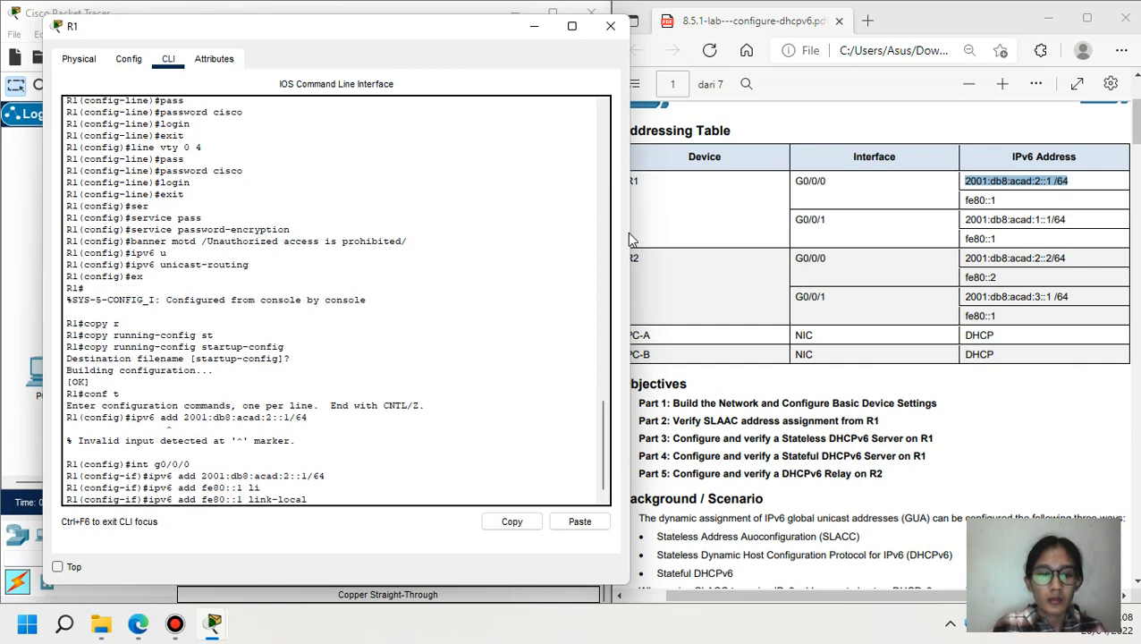
pyautogui.press('Return')
pyautogui.write('no sh')
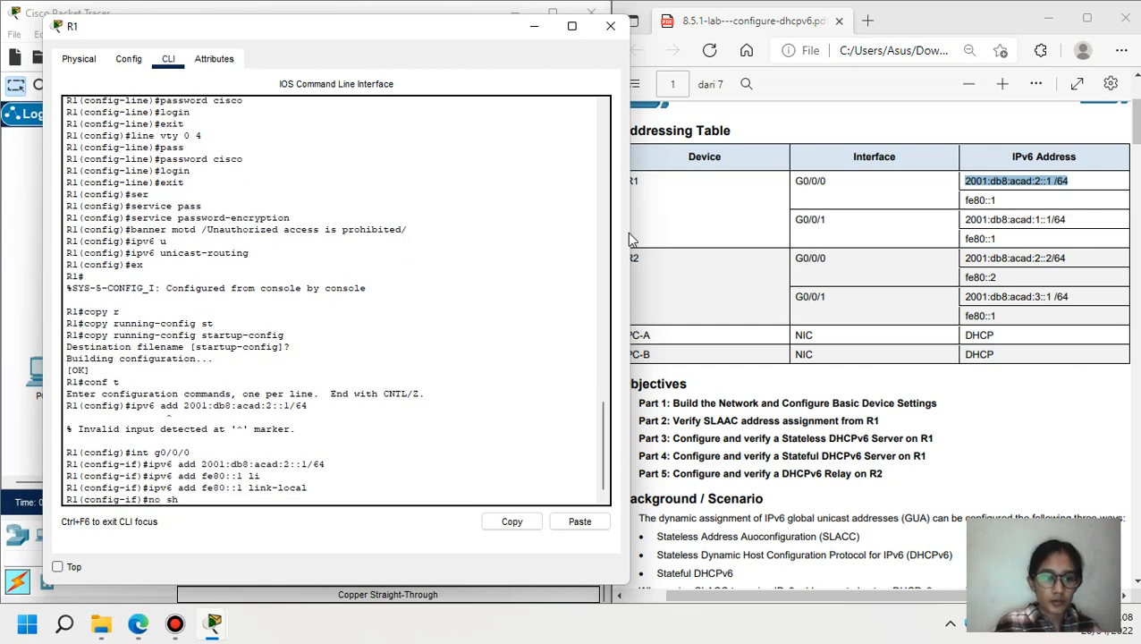
pyautogui.press('Return')
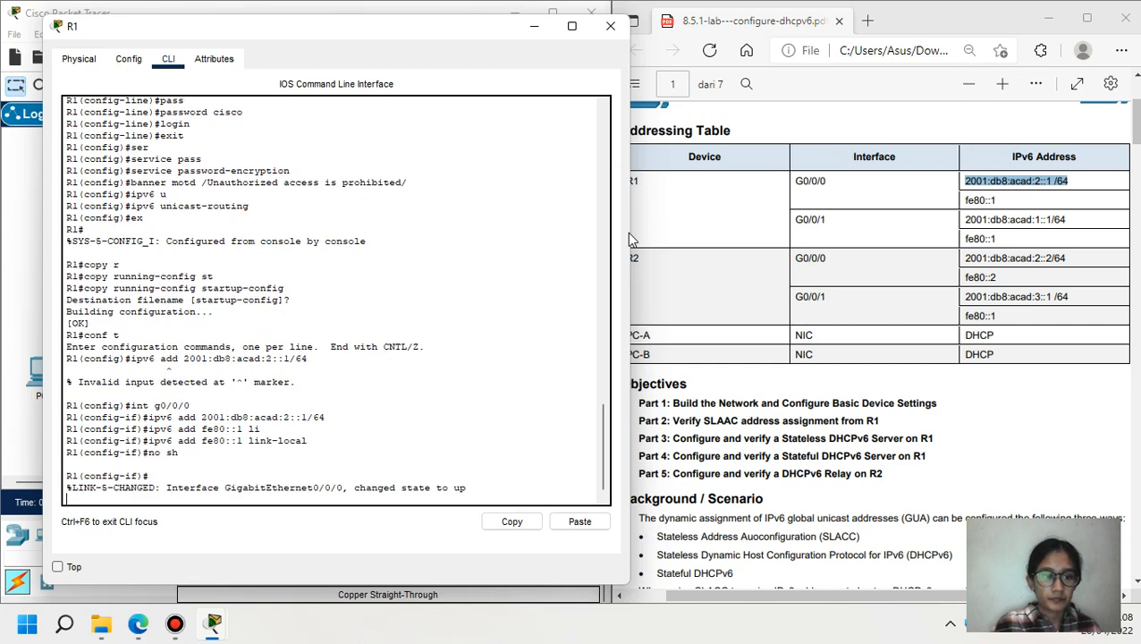
pyautogui.press('Return')
# - Leave G0/0/0 and enter interface configuration for g0/0/1
pyautogui.write('ex')
pyautogui.press('Return')
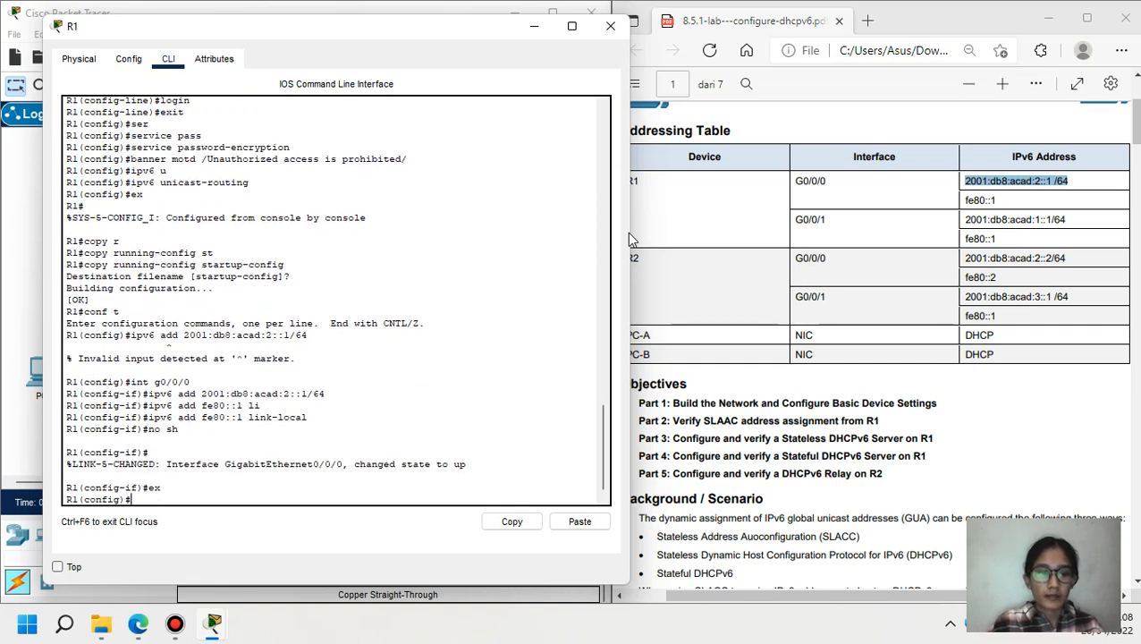
pyautogui.write('int ')
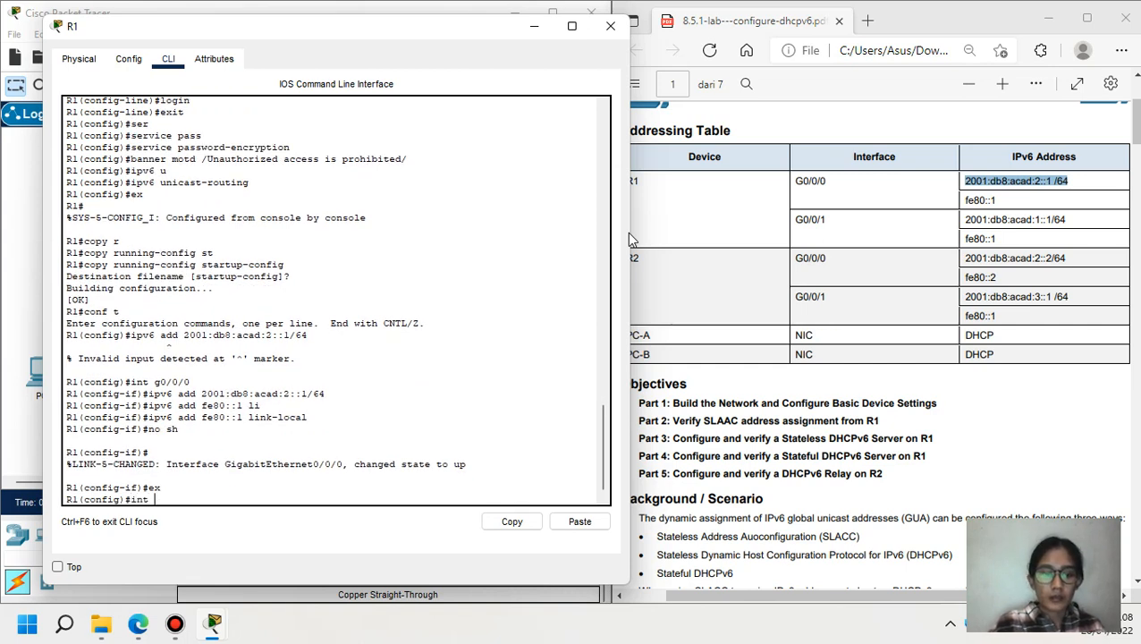
pyautogui.write('g0/0/1')
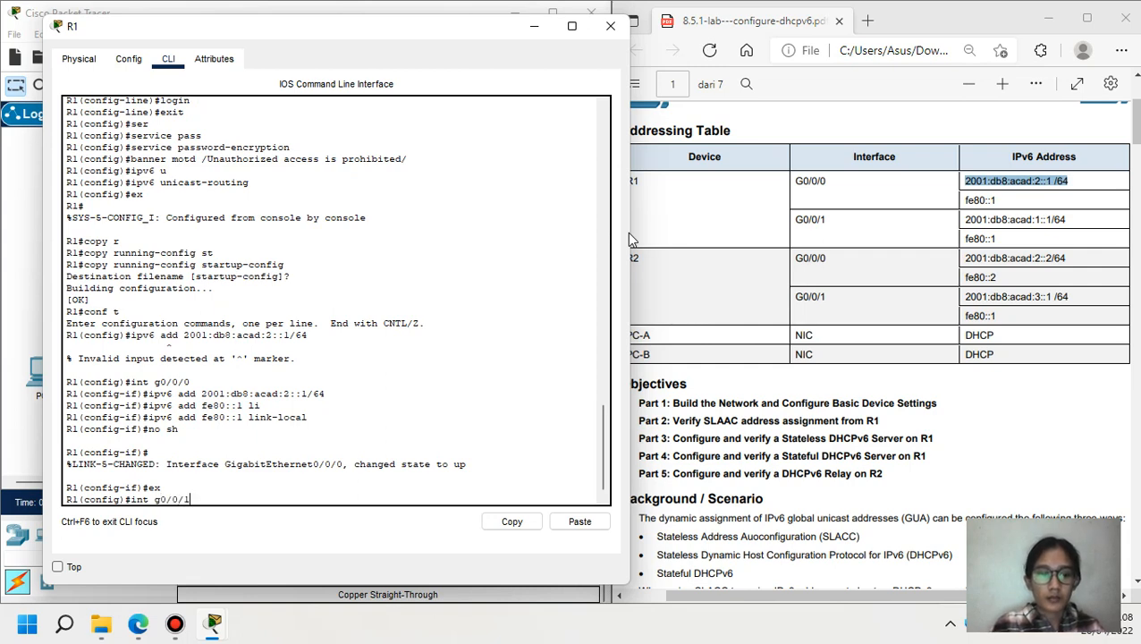
pyautogui.press('Return')
# - Assign 2001:db8:acad:1::1/64, copied from the addressing table, to R1's G0/0/1
pyautogui.write('ipv')
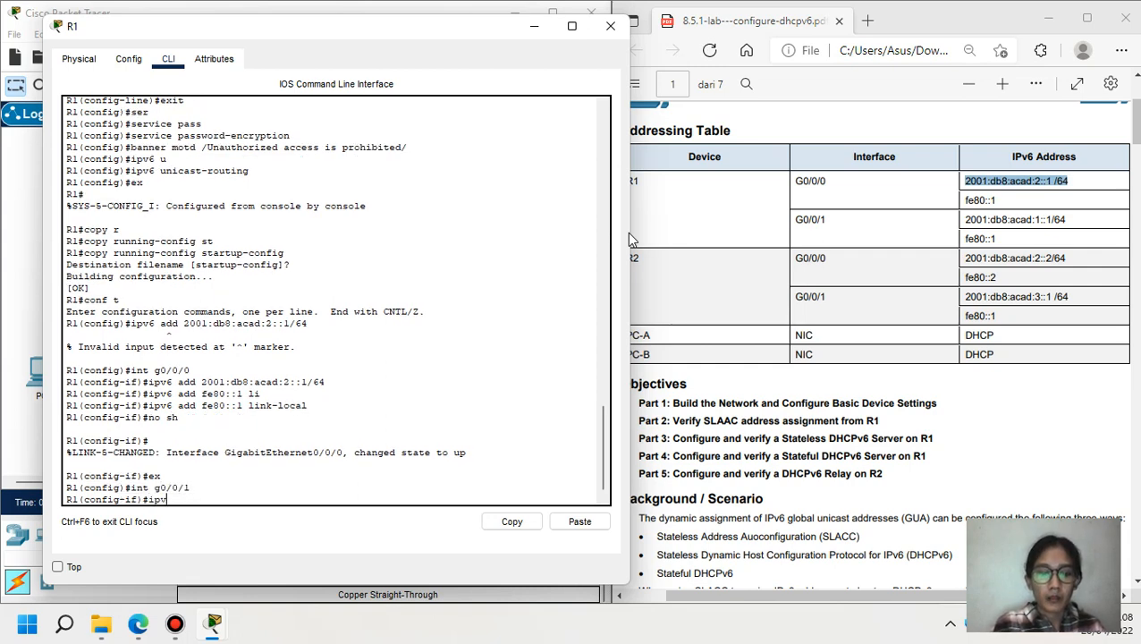
pyautogui.write('6 add')
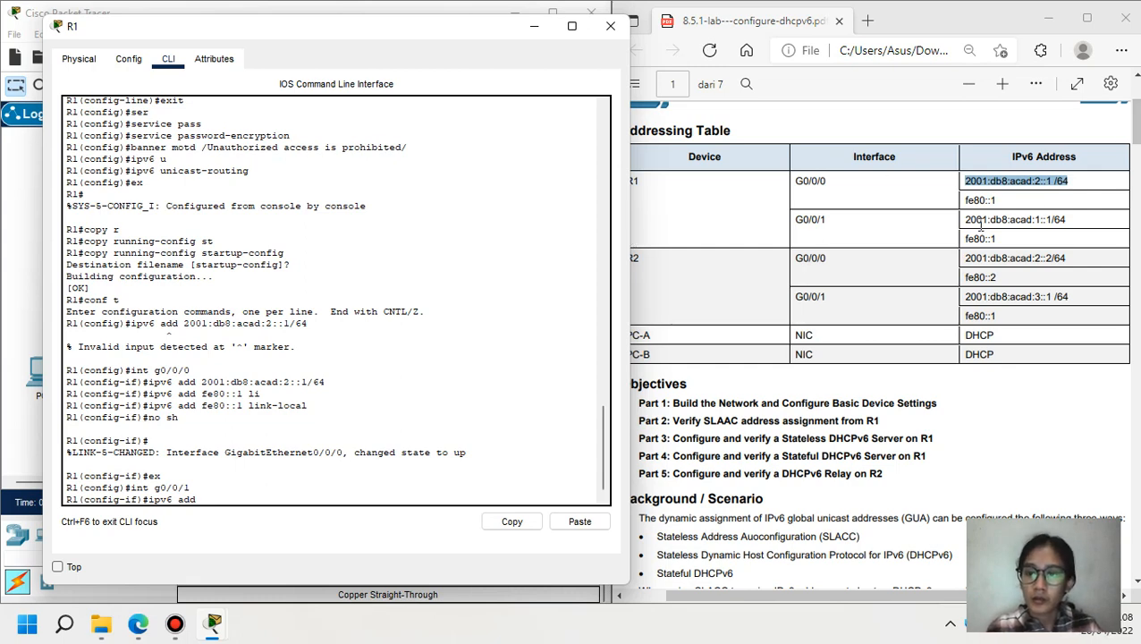
pyautogui.moveTo(965, 219); pyautogui.dragTo(1068, 220)
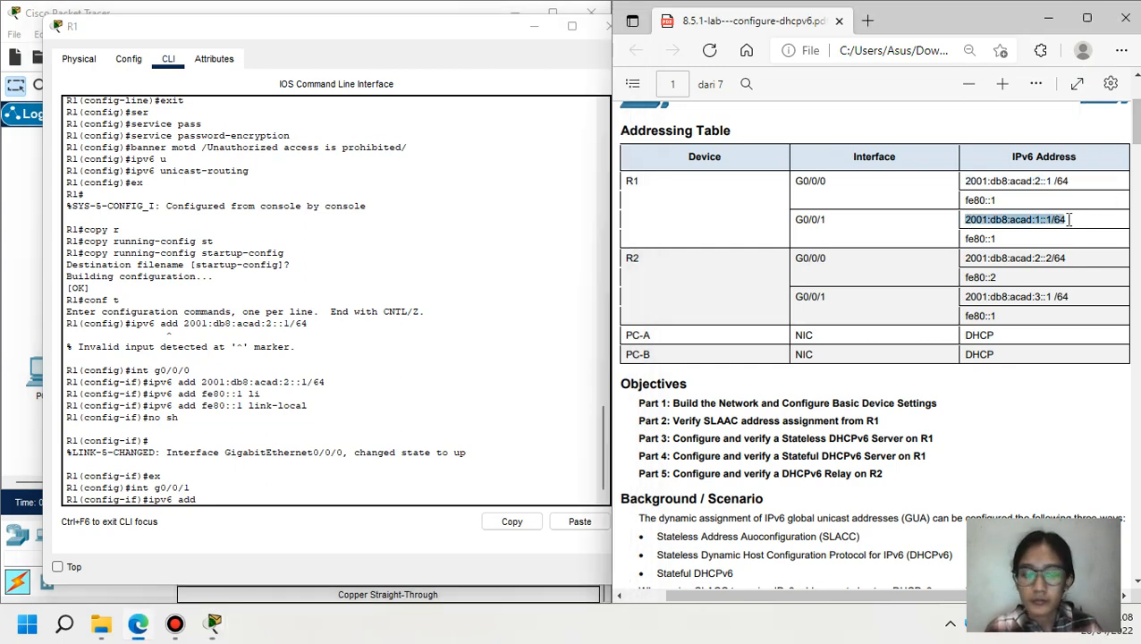
pyautogui.click(383, 491)
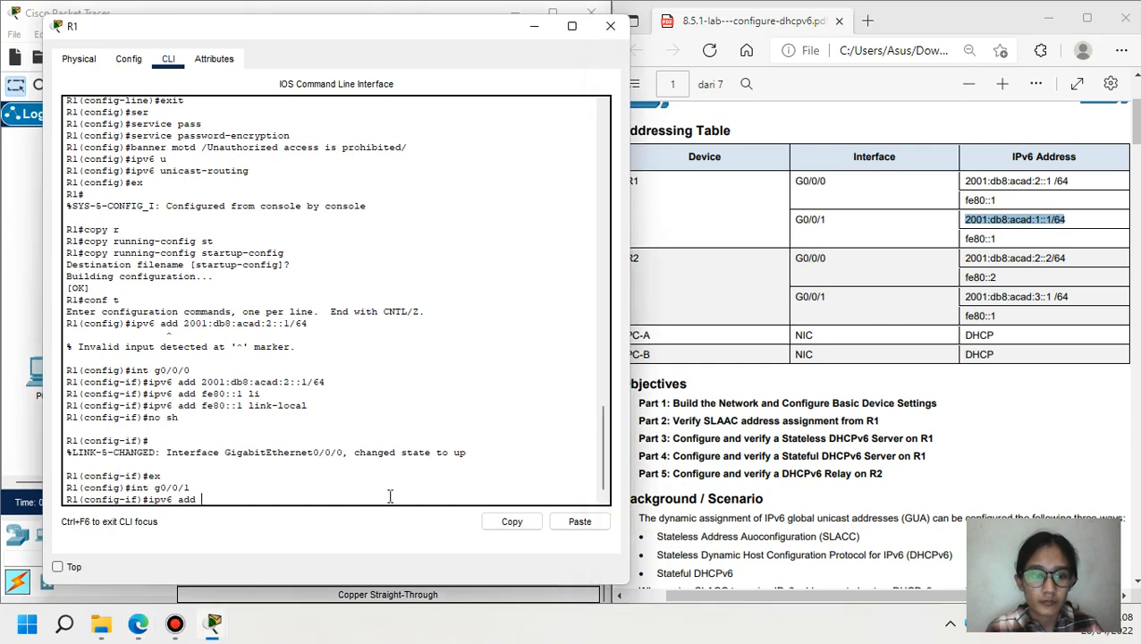
pyautogui.click(580, 522)
pyautogui.press('Return')
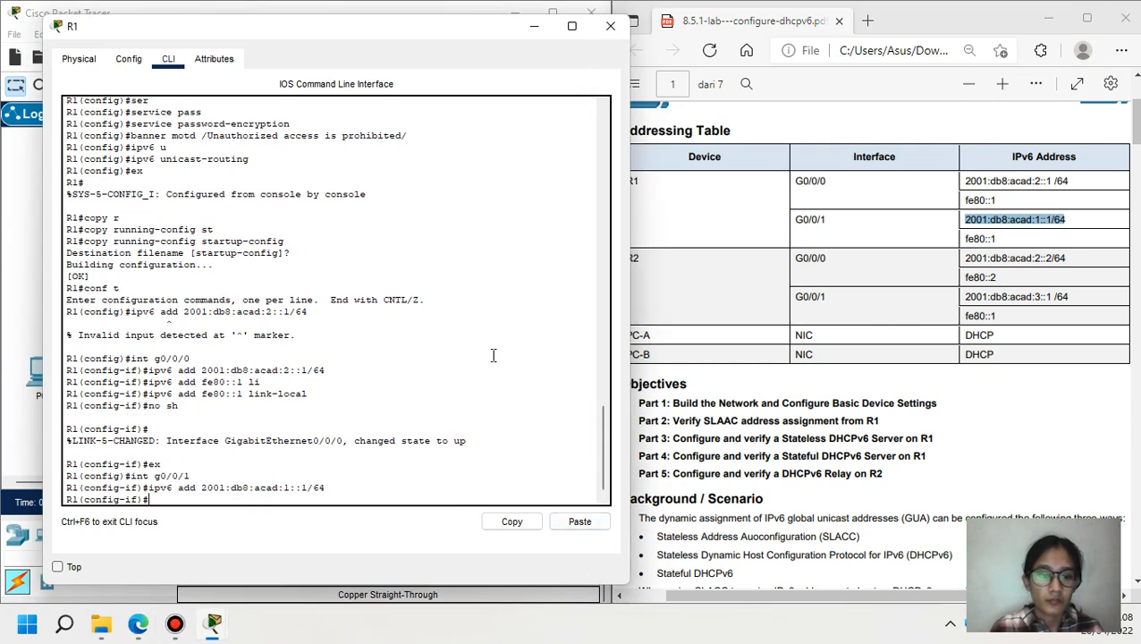
# - Give G0/0/1 link-local fe80::1, bring it up, and exit to global configuration
pyautogui.write('ipv6 a')
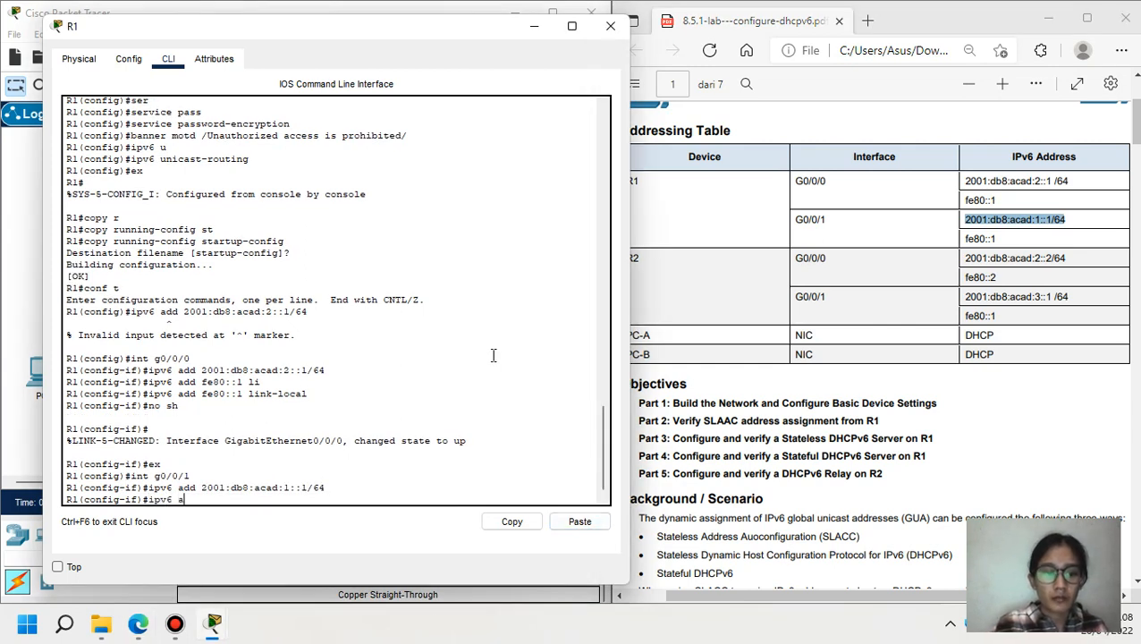
pyautogui.write('dd fe')
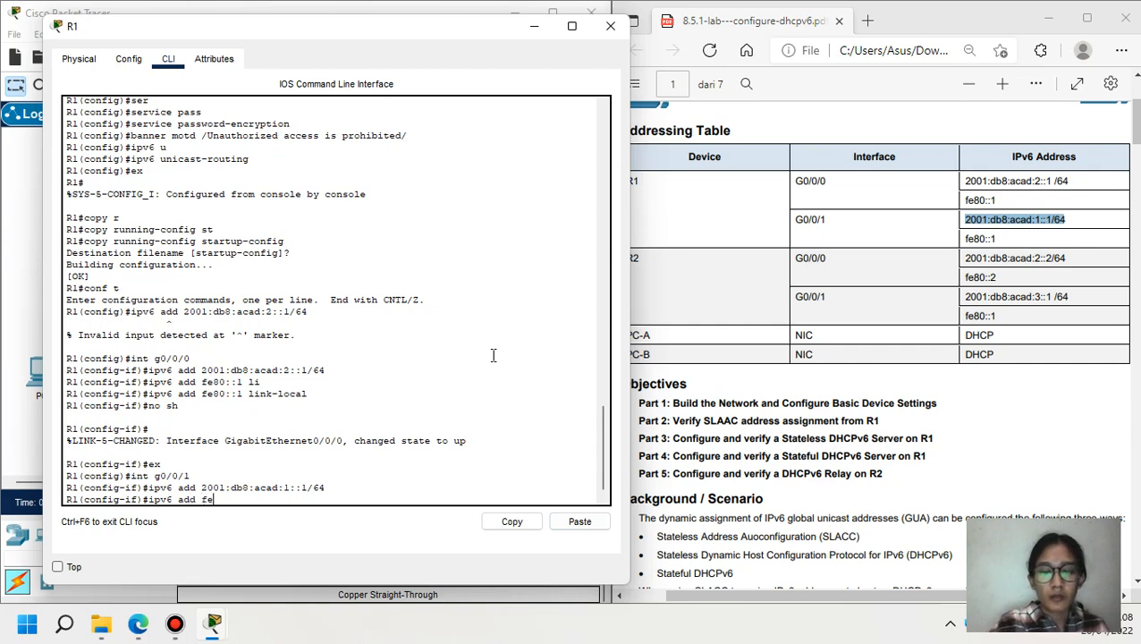
pyautogui.write('80::1 ')
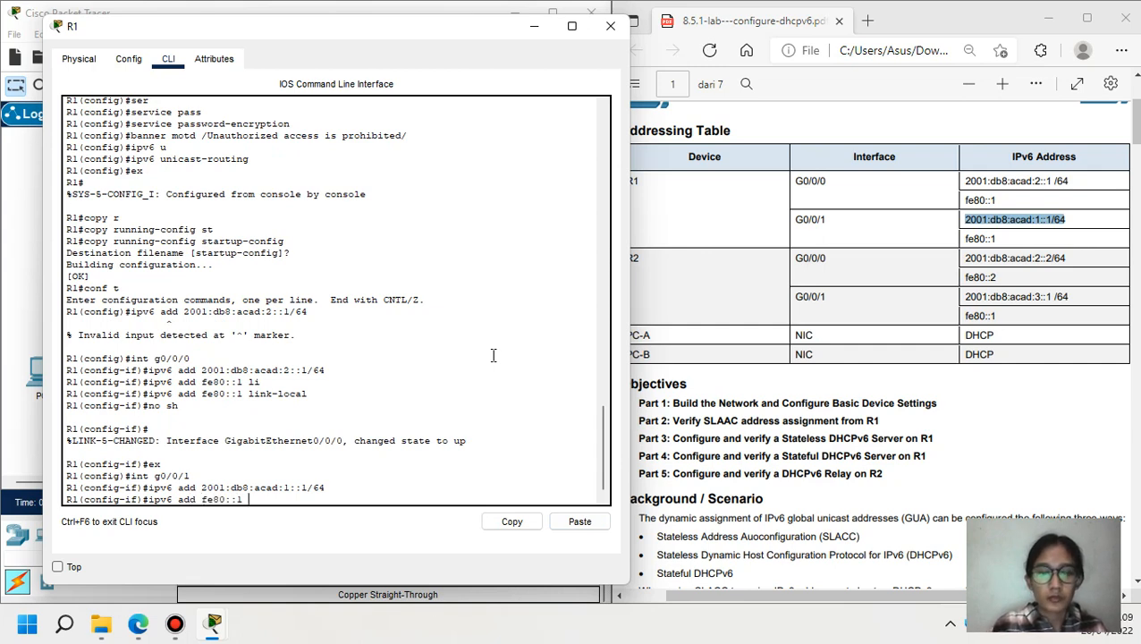
pyautogui.write('li')
pyautogui.press('Tab')
pyautogui.press('Return')
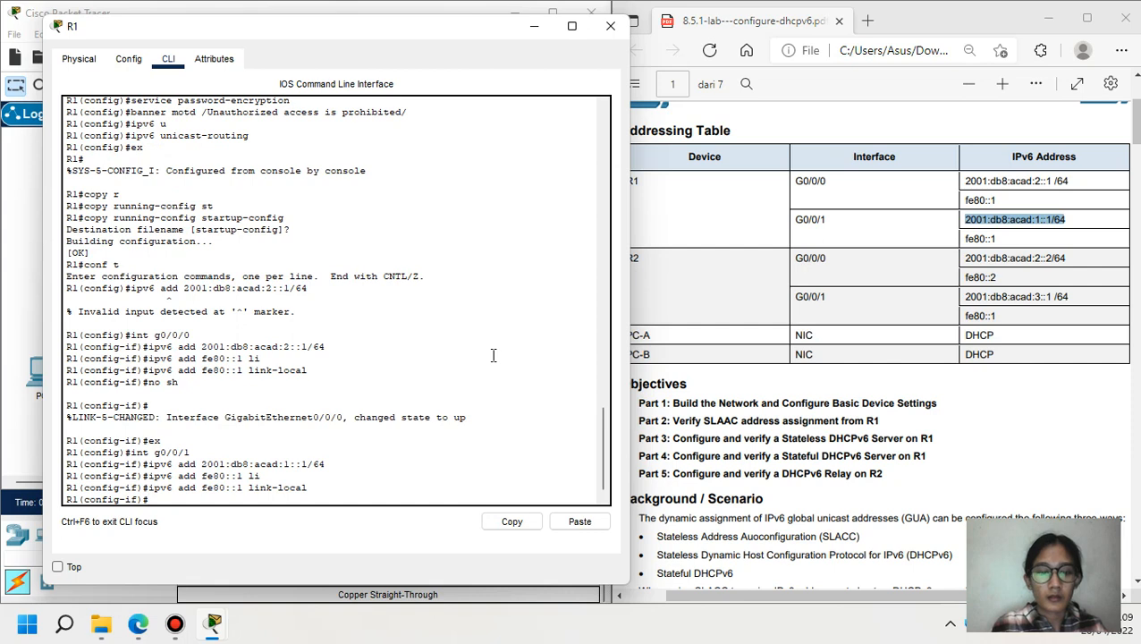
pyautogui.write('no sh')
pyautogui.press('Return')
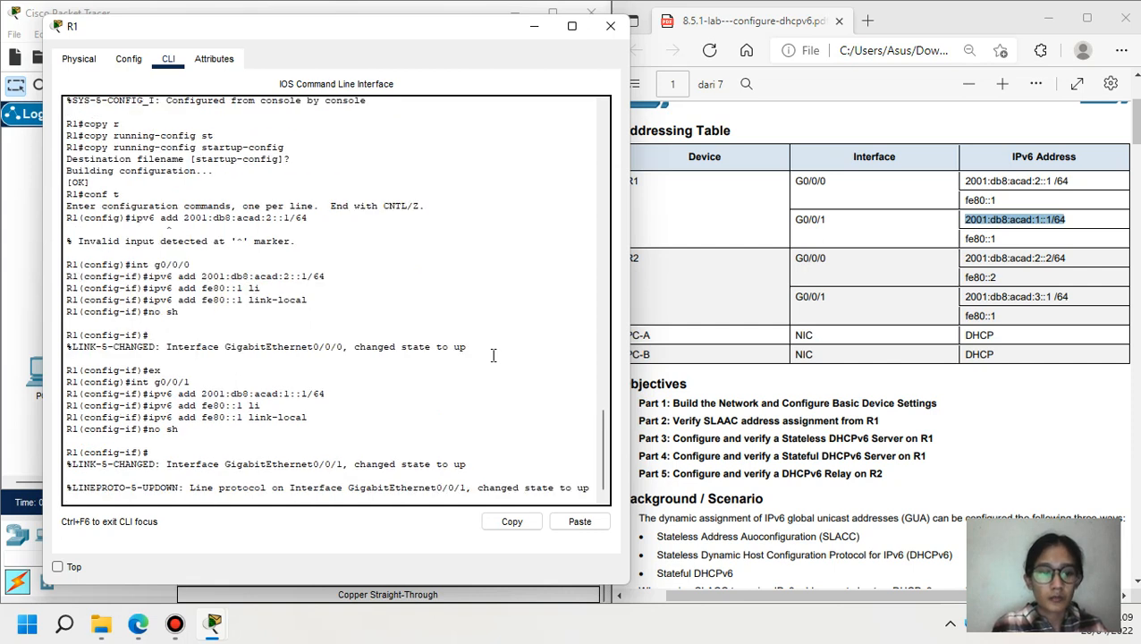
pyautogui.press('Return')
pyautogui.write('e')
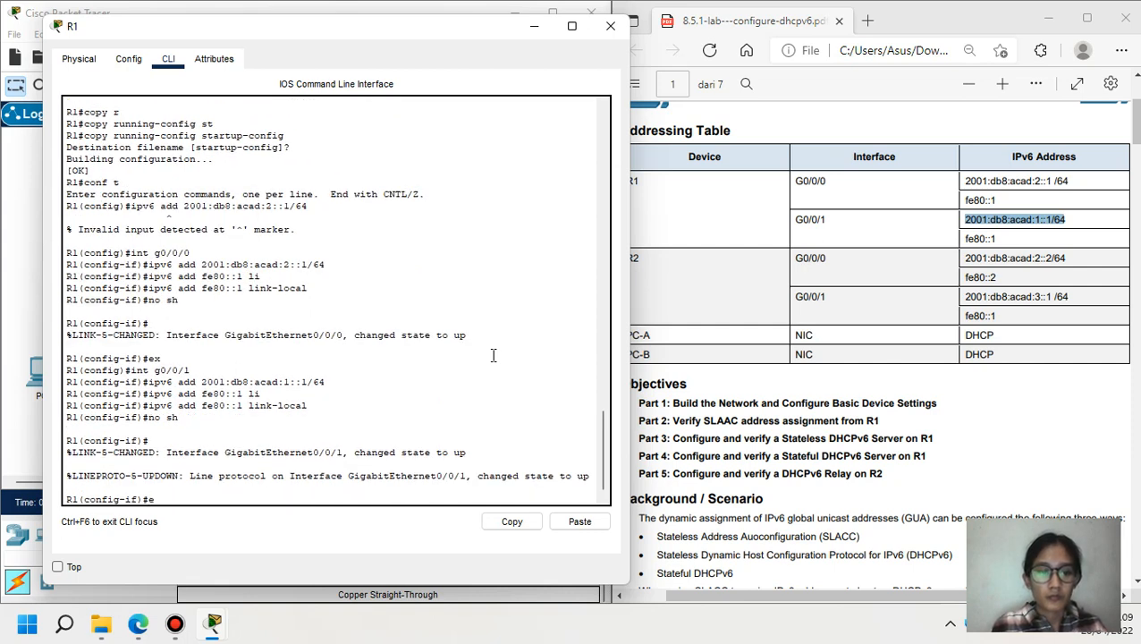
pyautogui.write('x')
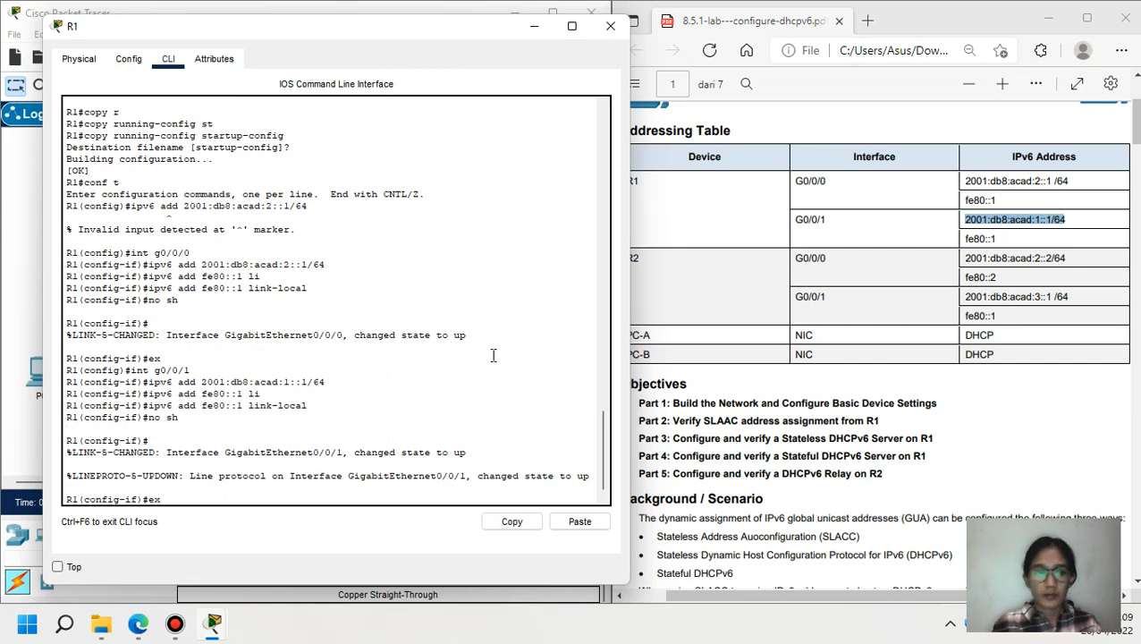
pyautogui.press('Return')
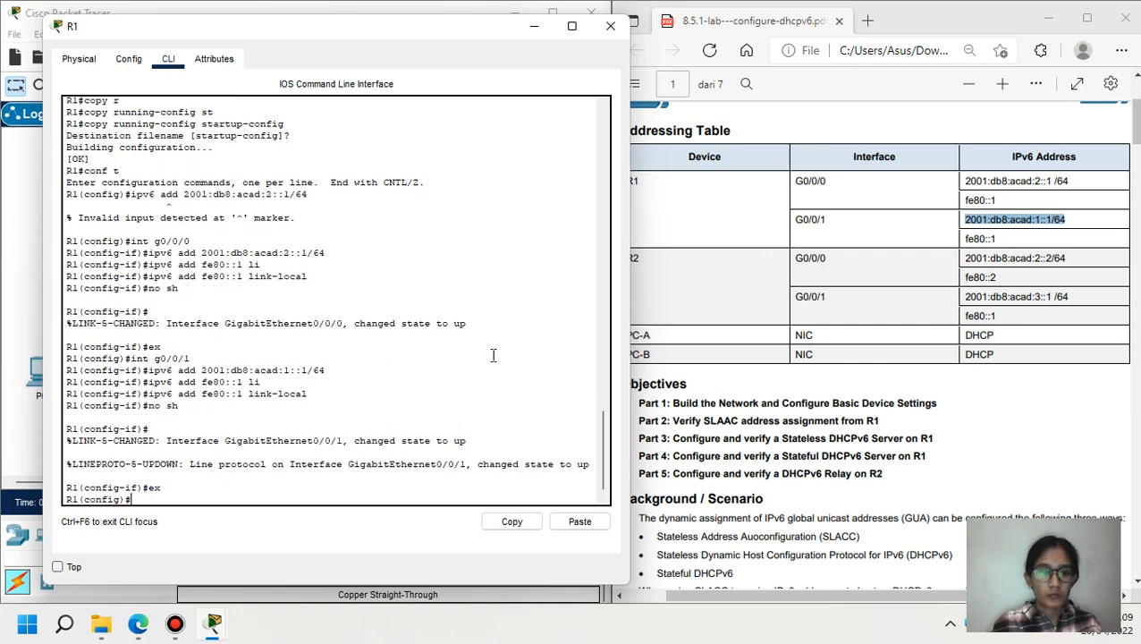
# - On R2, enter global configuration mode and select interface G0/0/0
pyautogui.click(535, 27)
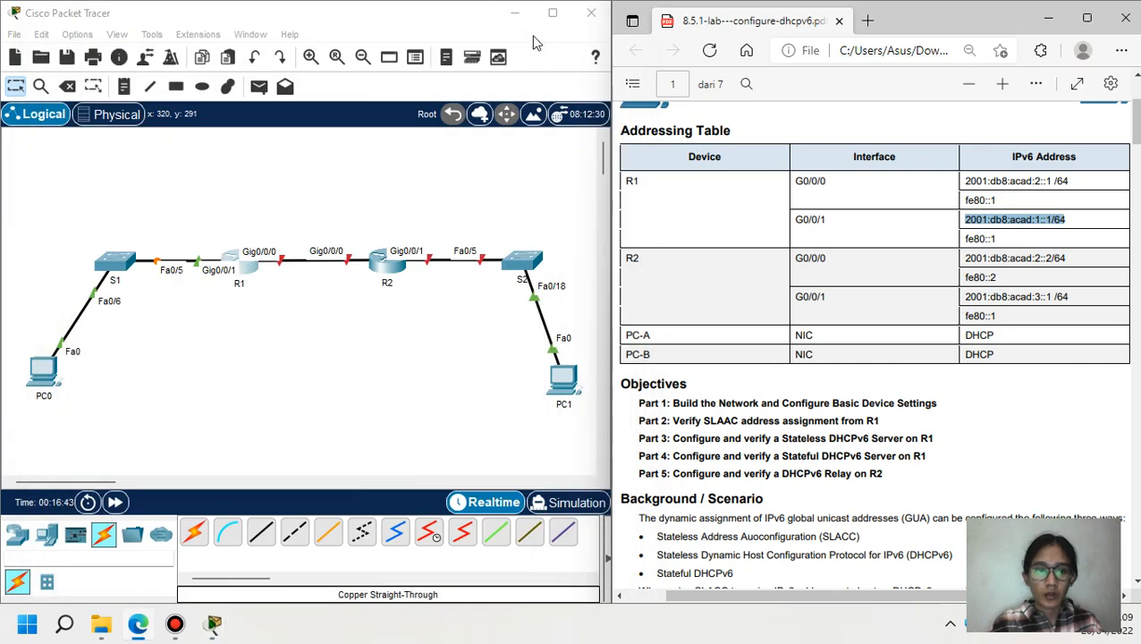
pyautogui.click(396, 268)
pyautogui.click(360, 487)
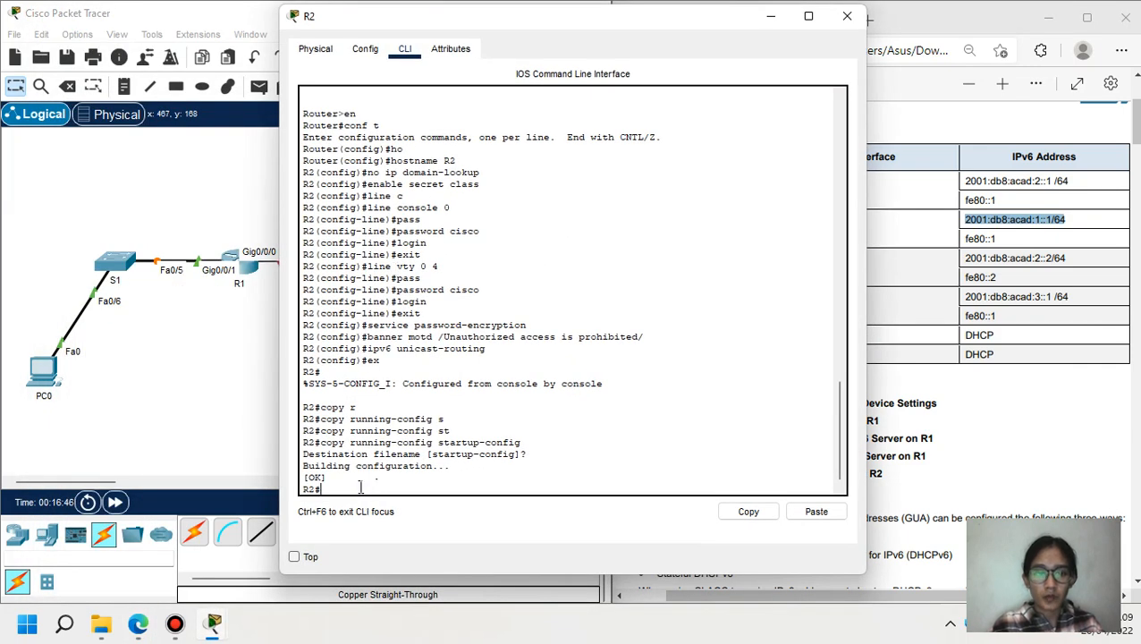
pyautogui.write('conf t')
pyautogui.press('Return')
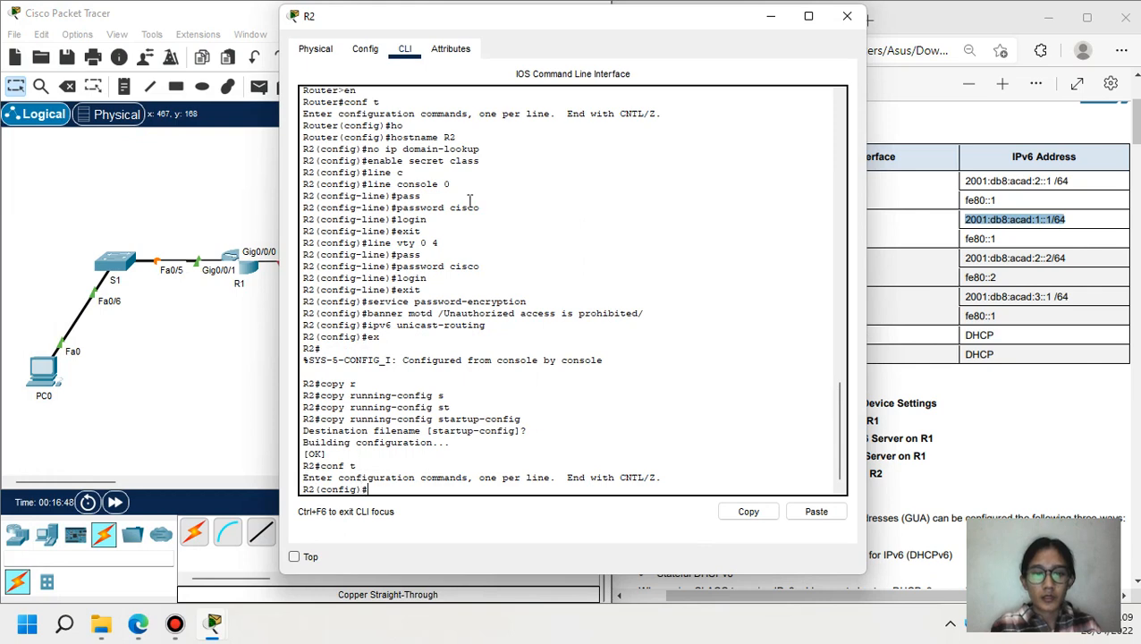
pyautogui.moveTo(548, 9); pyautogui.dragTo(288, 19)
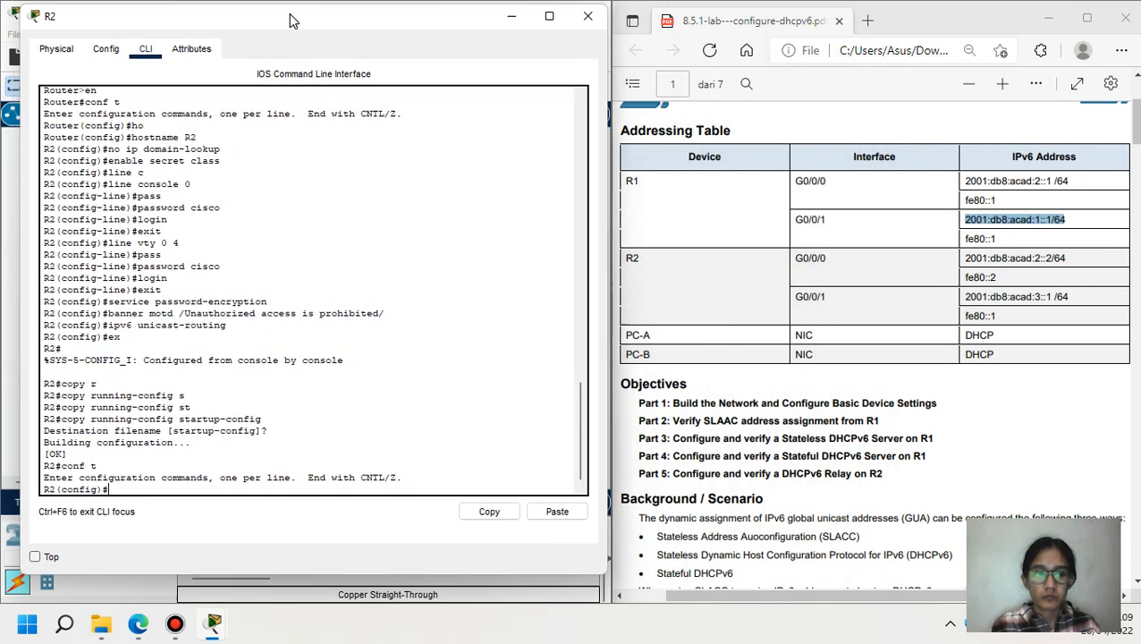
pyautogui.write('int g0')
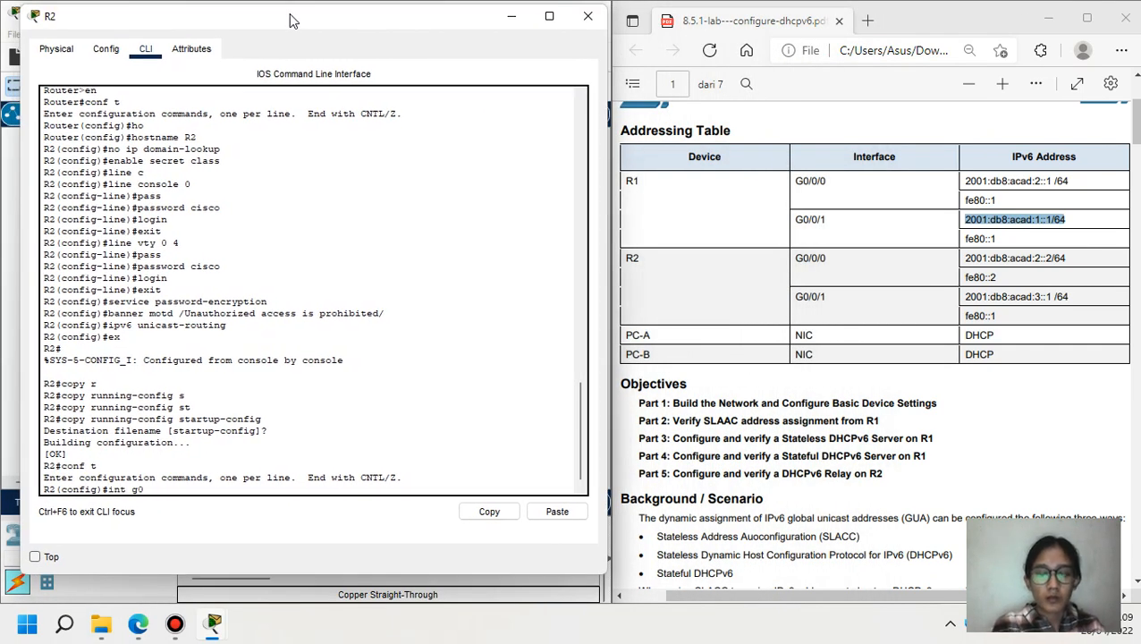
pyautogui.write('/0/0')
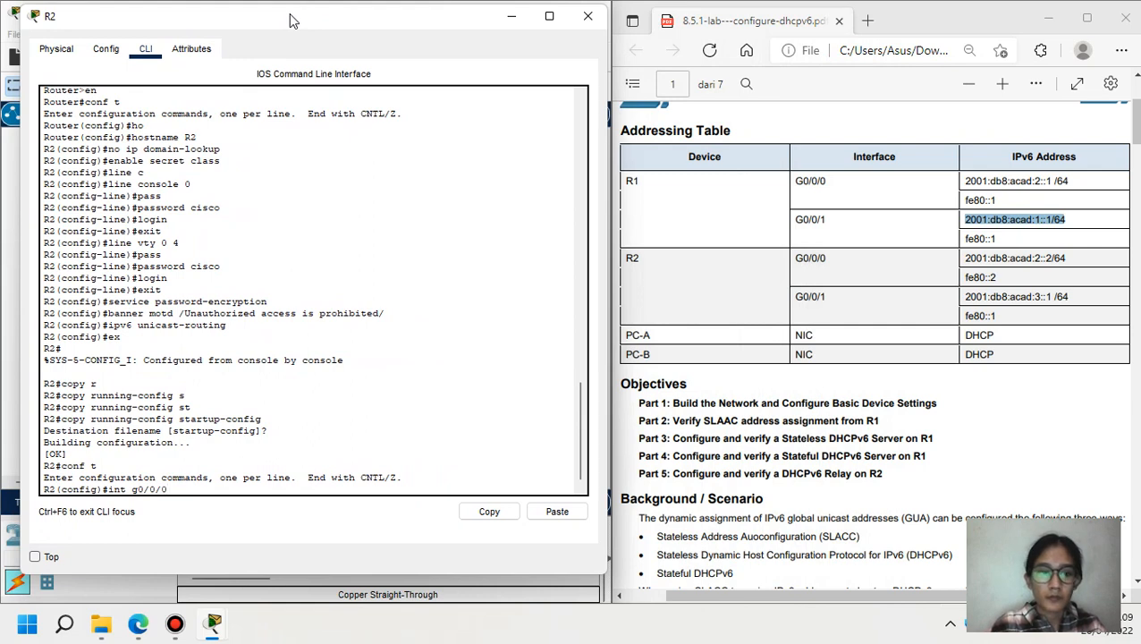
pyautogui.press('Return')
# - Assign 2001:db8:acad:2::2/64 and link-local fe80::2 to G0/0/0 and enable it with no shutdown
pyautogui.write('ipv6')
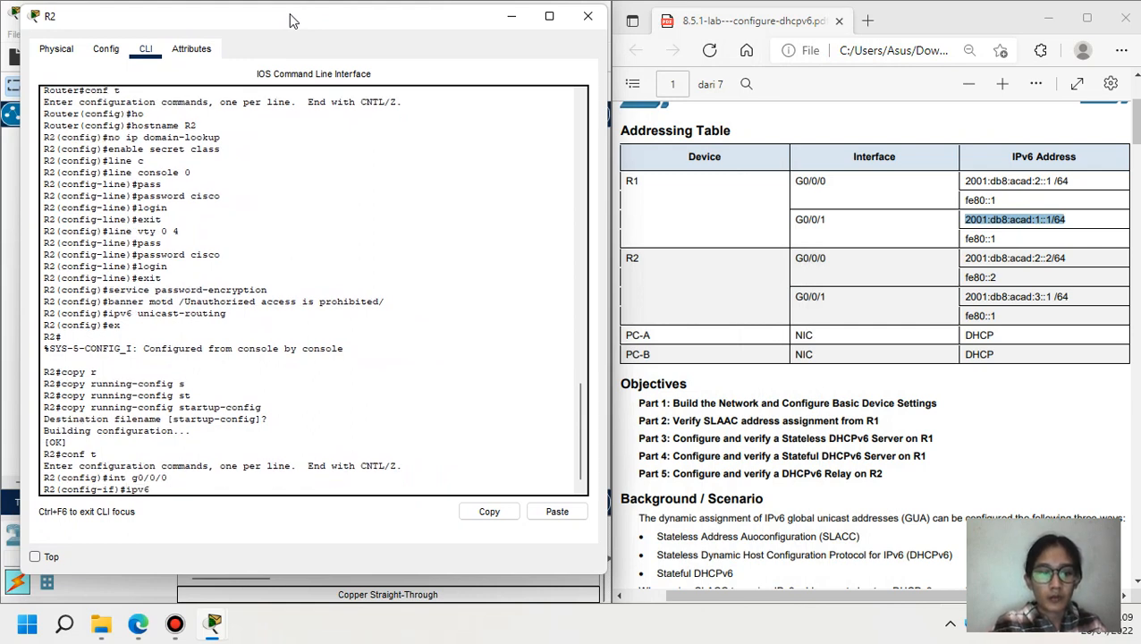
pyautogui.write(' add')
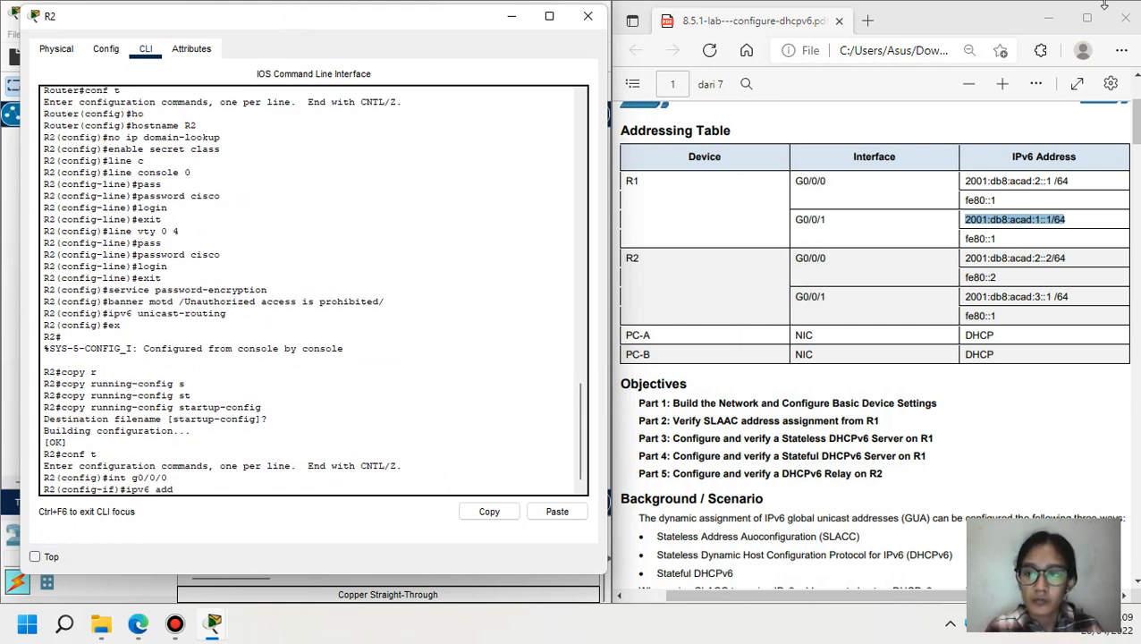
pyautogui.moveTo(965, 257); pyautogui.dragTo(1068, 259)
pyautogui.hotkey('ctrl', 'c')
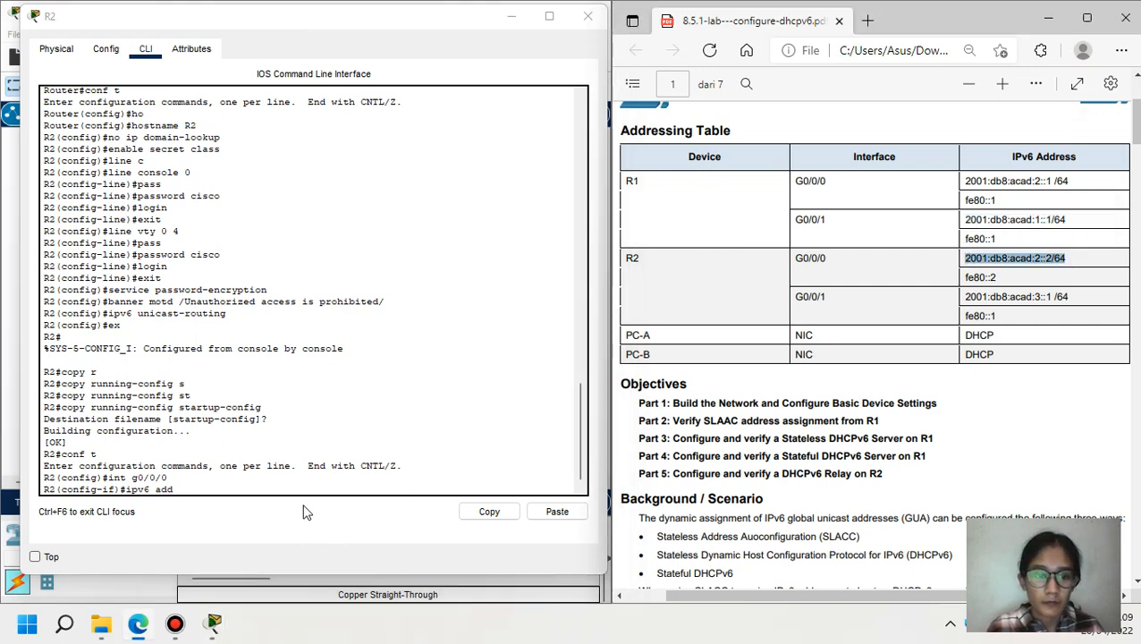
pyautogui.click(307, 490)
pyautogui.click(557, 511)
pyautogui.press('Return')
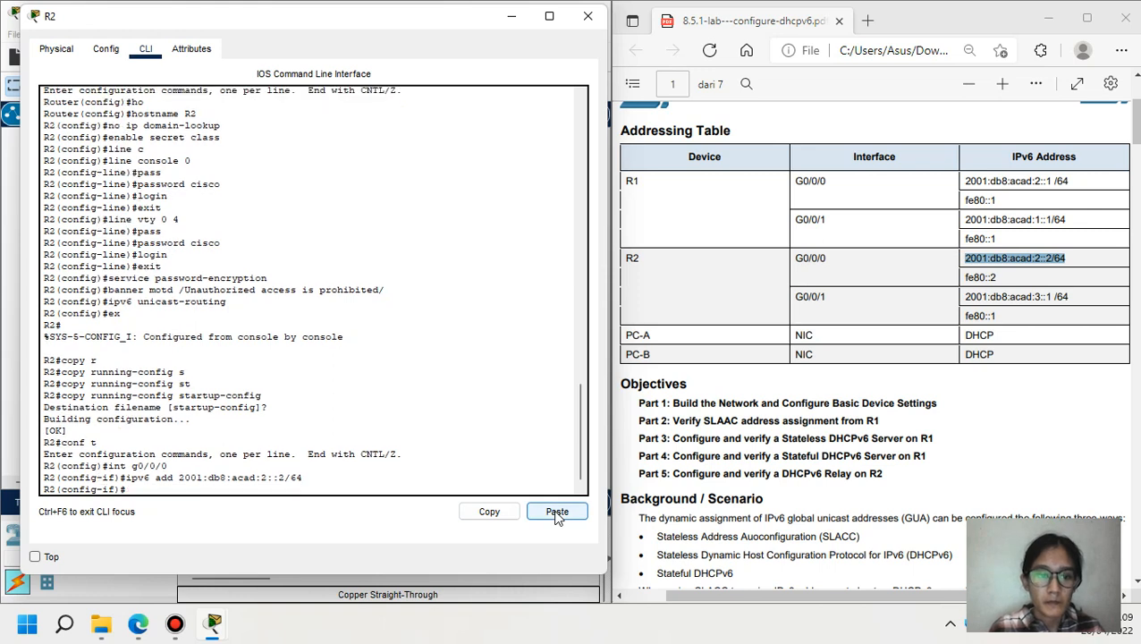
pyautogui.write('ipv6 add fe')
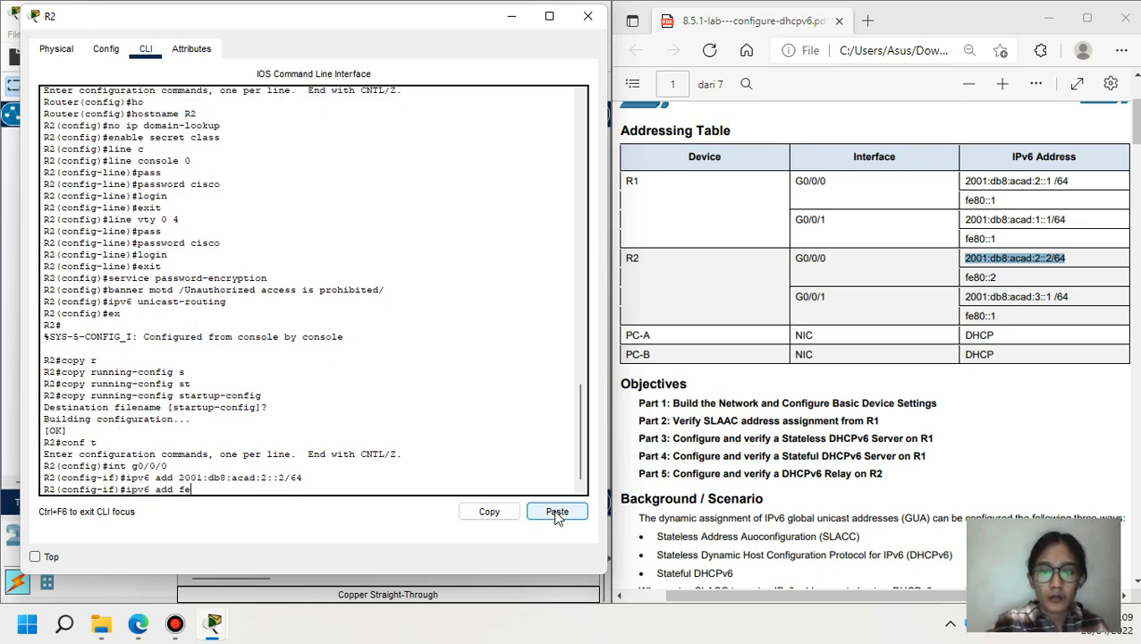
pyautogui.write('80::')
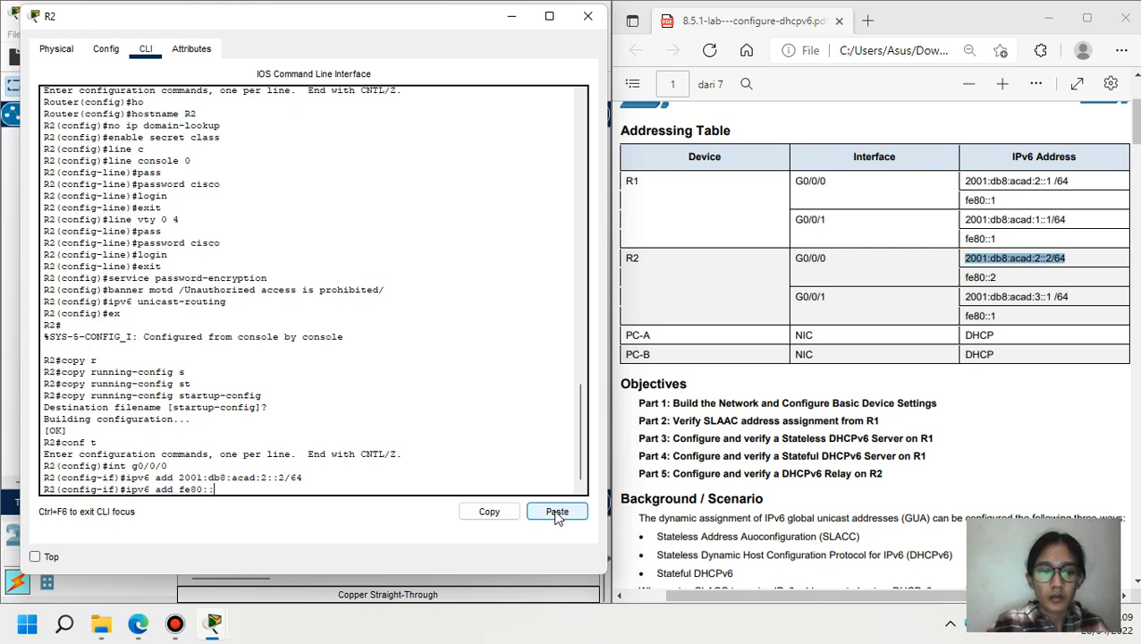
pyautogui.write('2')
pyautogui.write(' li')
pyautogui.press('Tab')
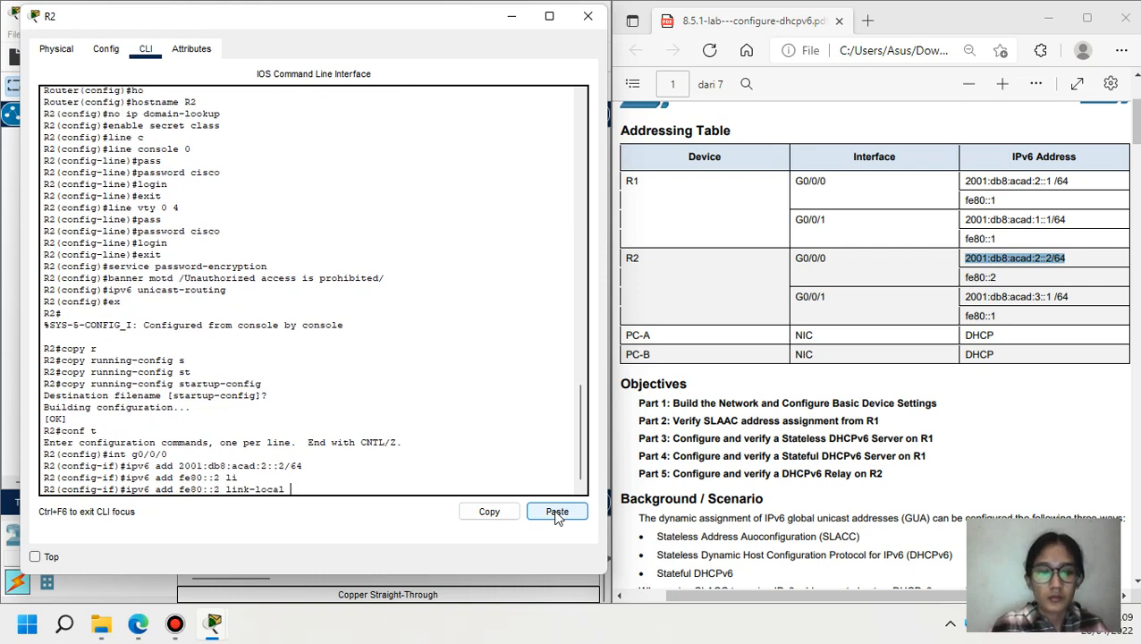
pyautogui.press('Return')
pyautogui.write('no sh')
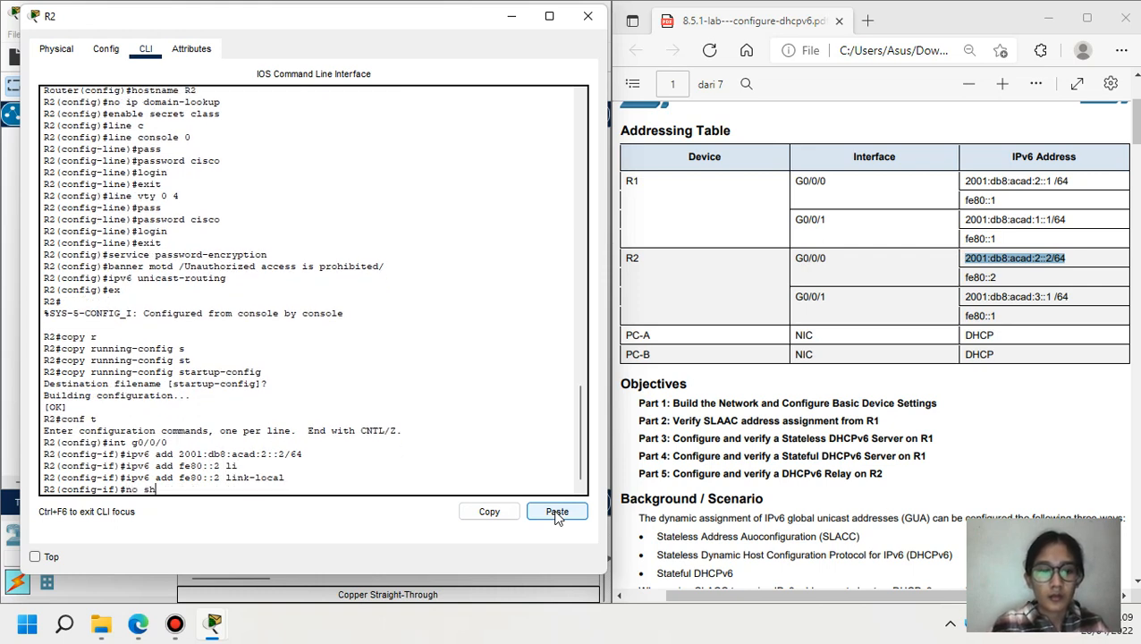
pyautogui.press('Return')
pyautogui.press('Return')
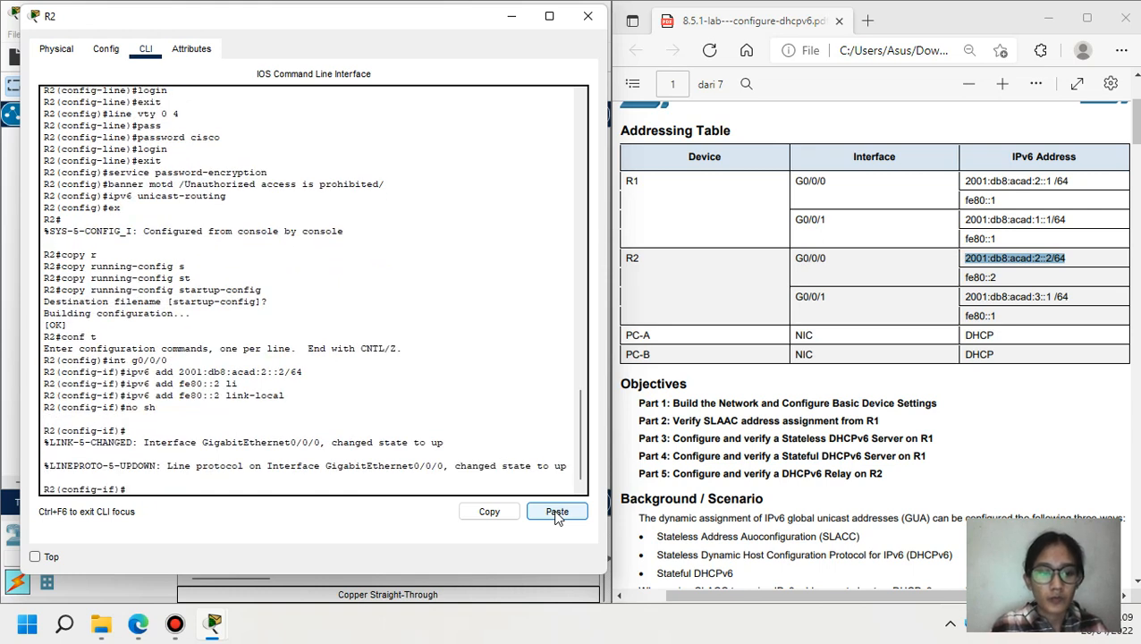
# - Switch to R2's G0/0/1 and assign it 2001:db8:acad:3::1/64
pyautogui.write('ex')
pyautogui.press('Return')
pyautogui.write('int')
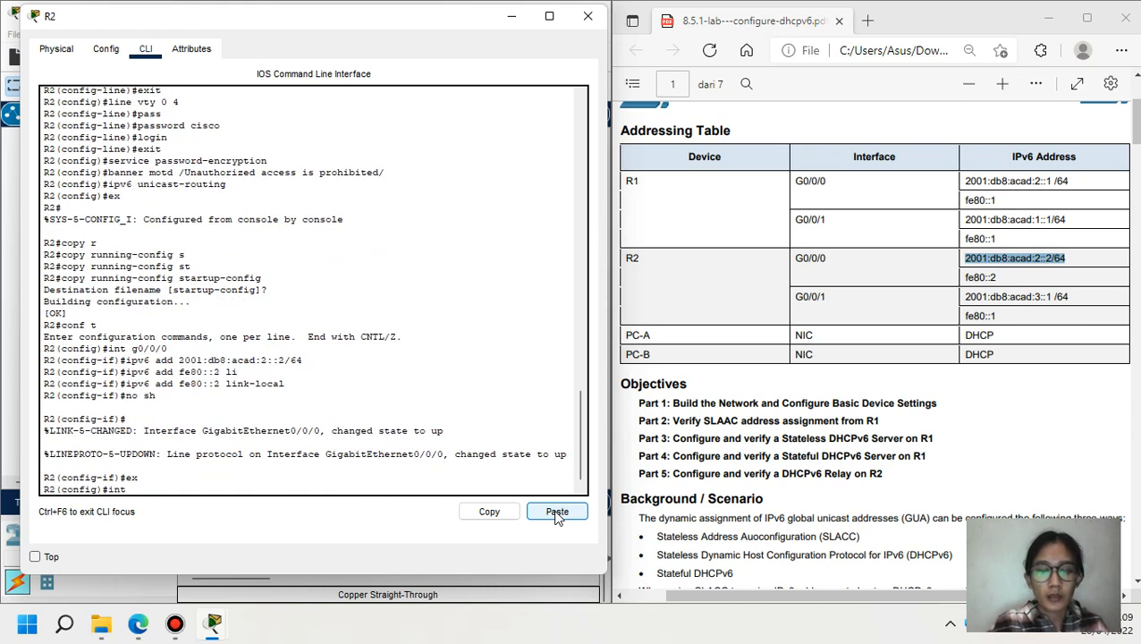
pyautogui.write(' g0')
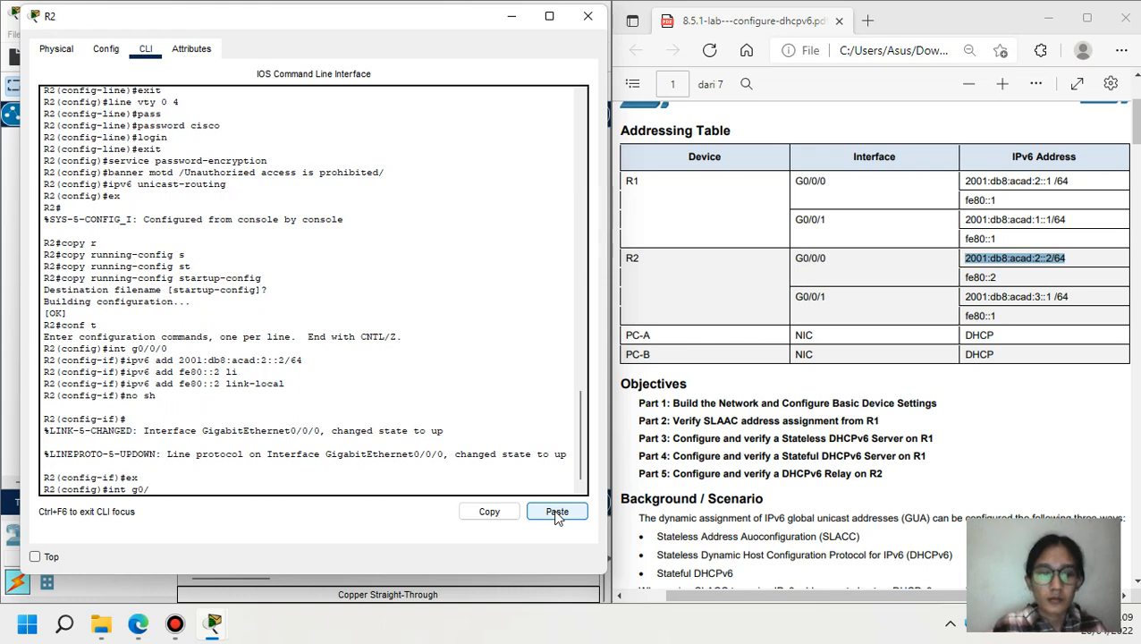
pyautogui.write('/0/1')
pyautogui.press('Return')
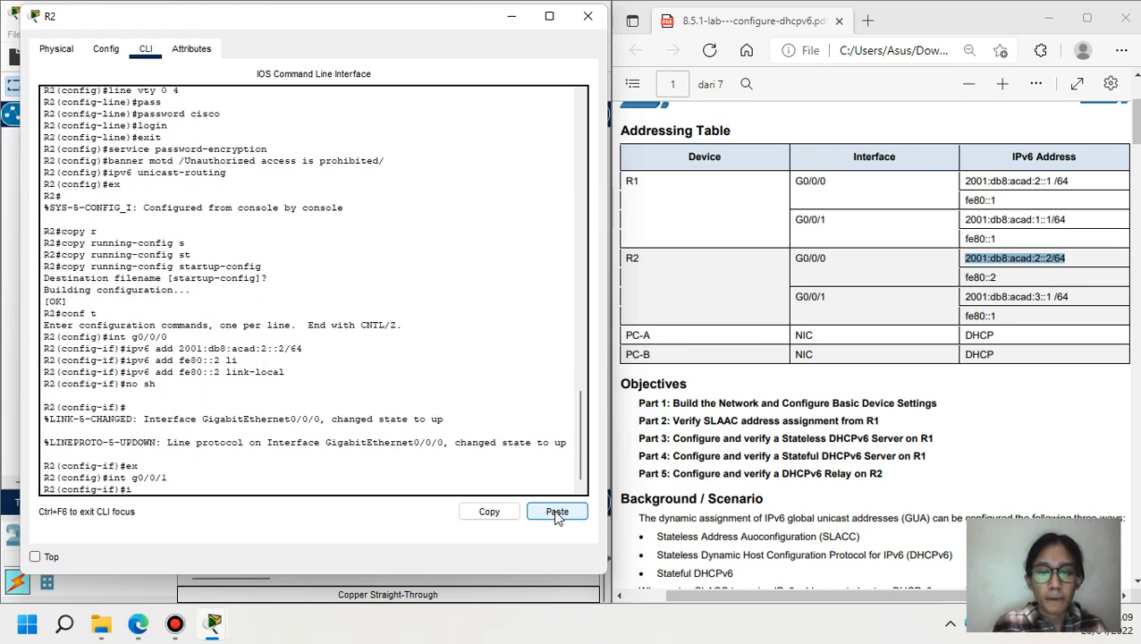
pyautogui.write('ipv6 add')
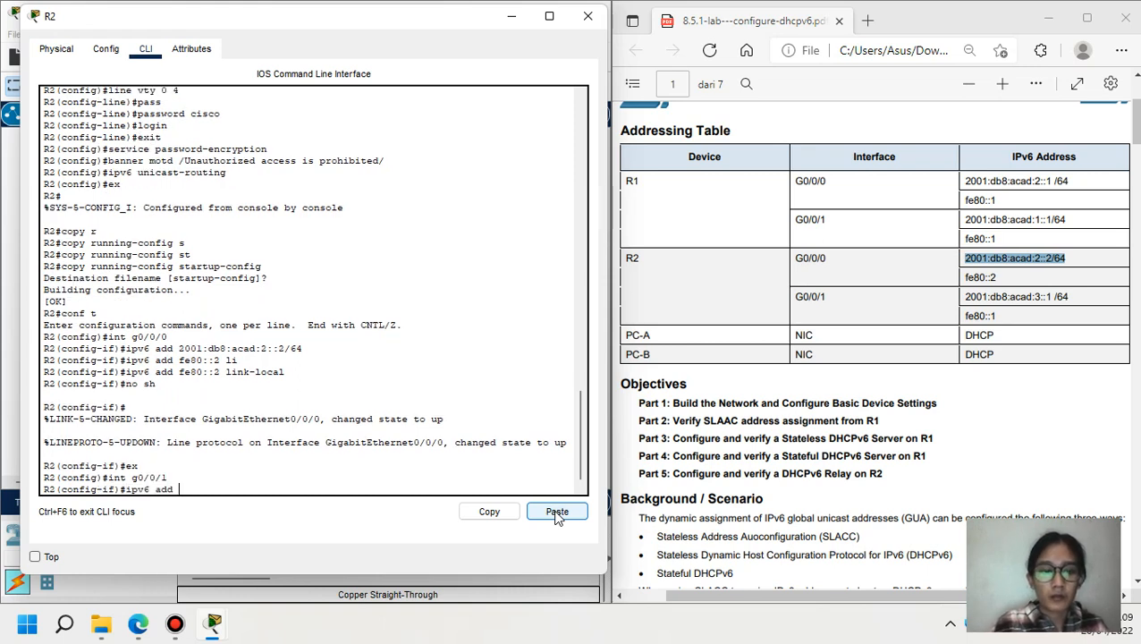
pyautogui.moveTo(964, 298); pyautogui.dragTo(1075, 301)
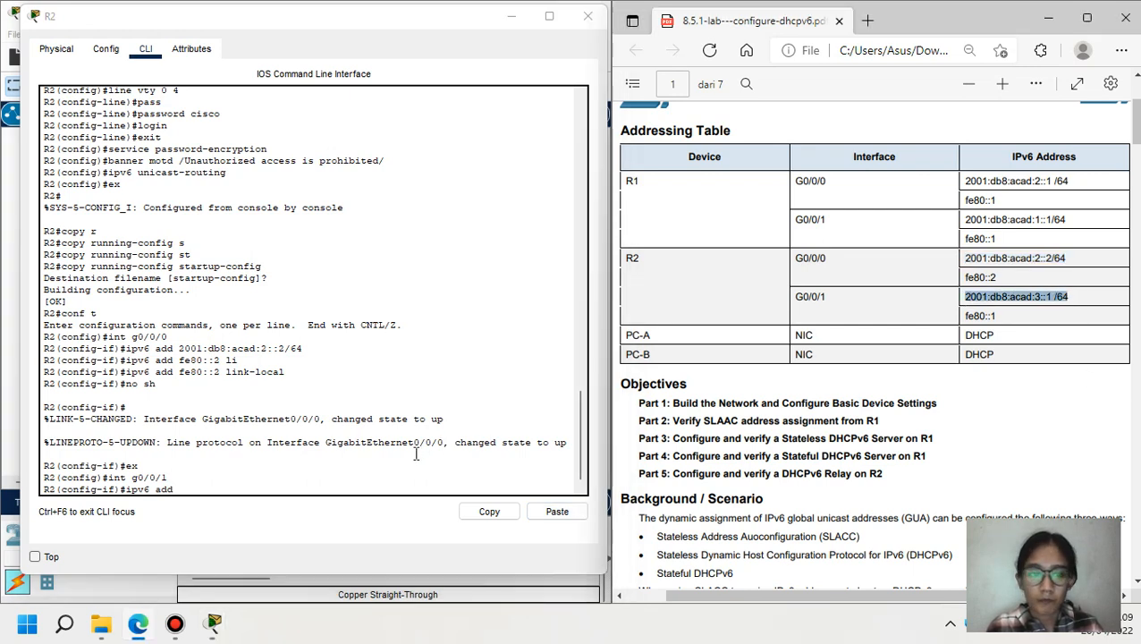
pyautogui.click(380, 489)
pyautogui.click(557, 511)
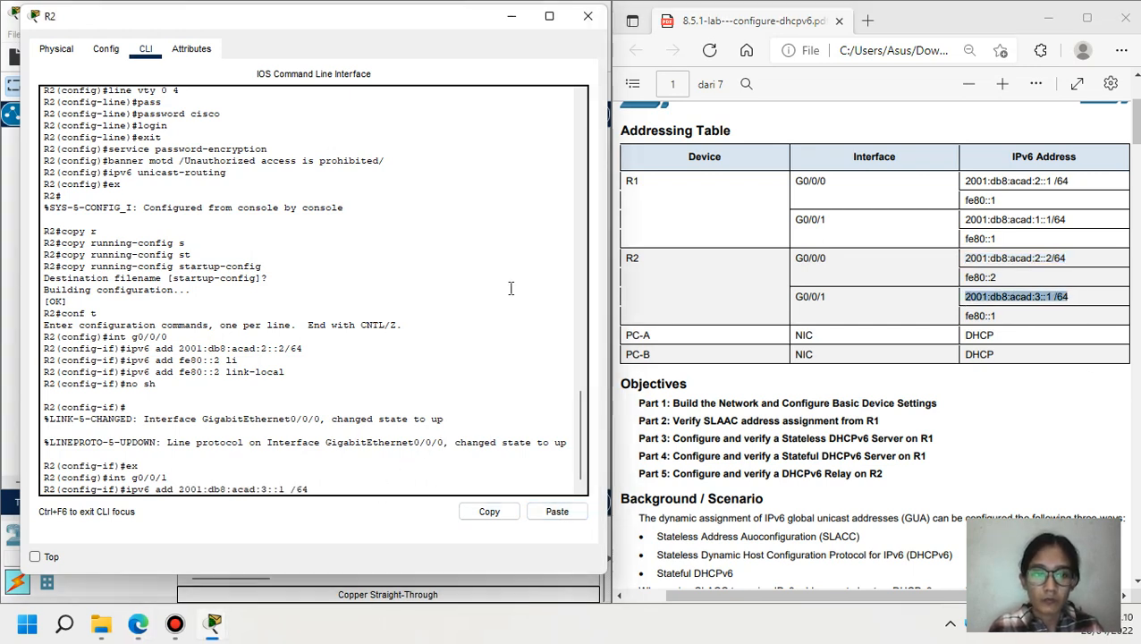
pyautogui.press('BackSpace')
pyautogui.press('Return')
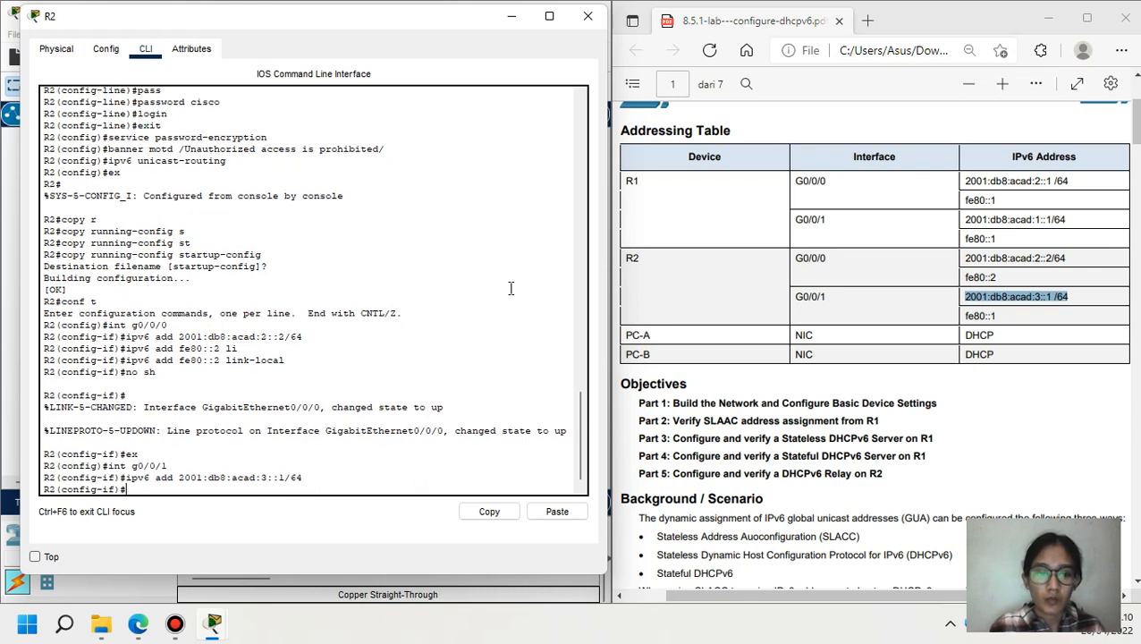
# - Add link-local fe80::1 to G0/0/1, enable it, and exit interface configuration
pyautogui.write('ipv6 a')
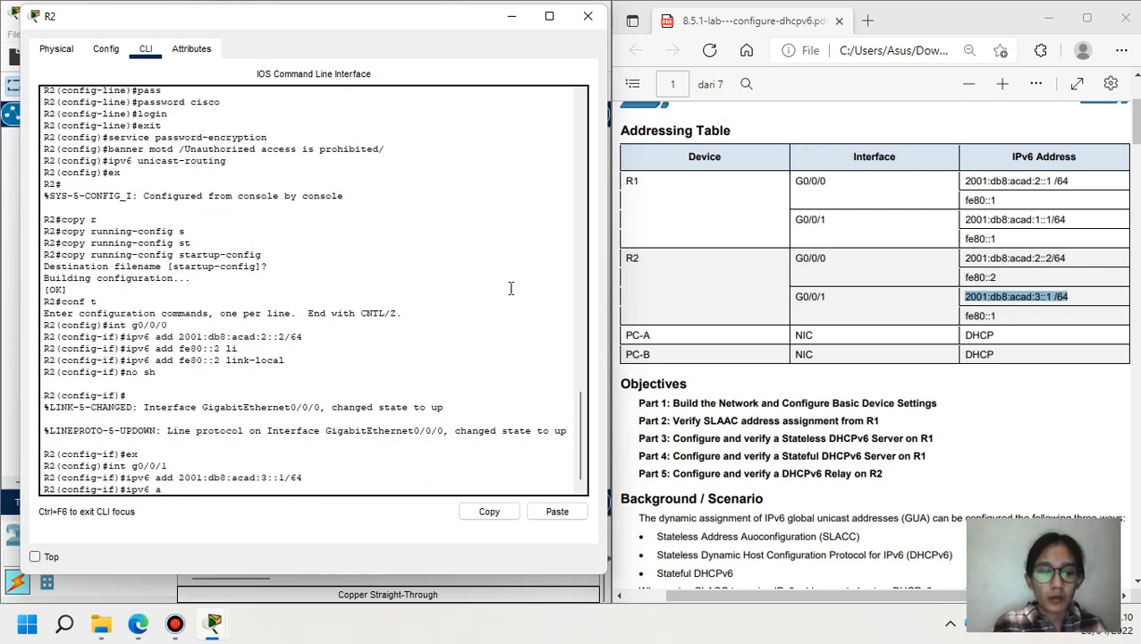
pyautogui.write('dd f')
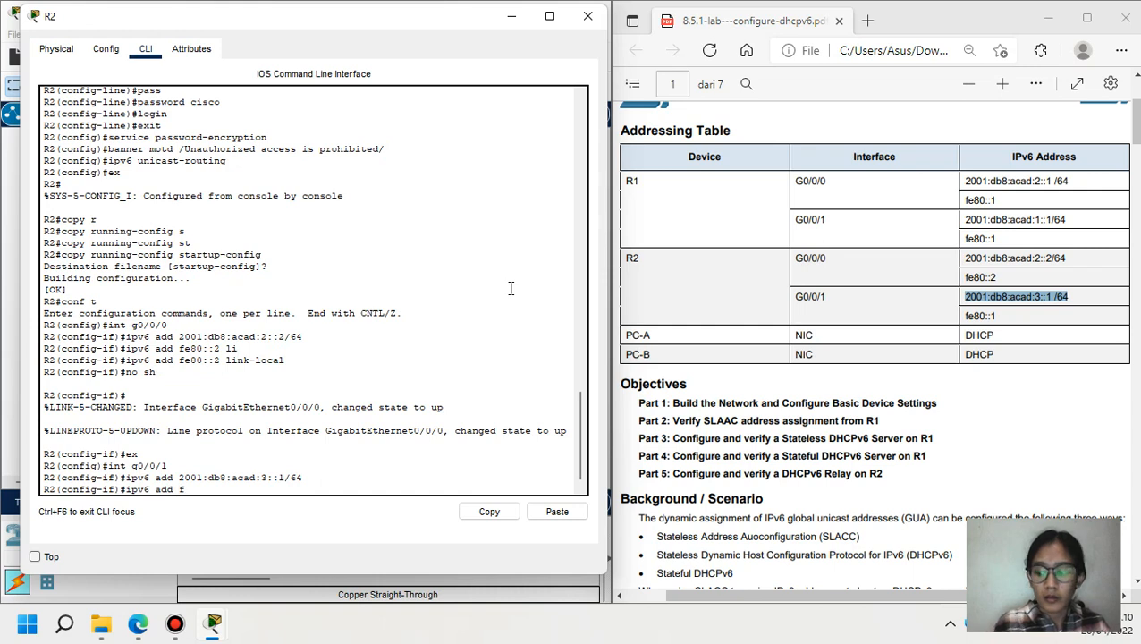
pyautogui.write('e80')
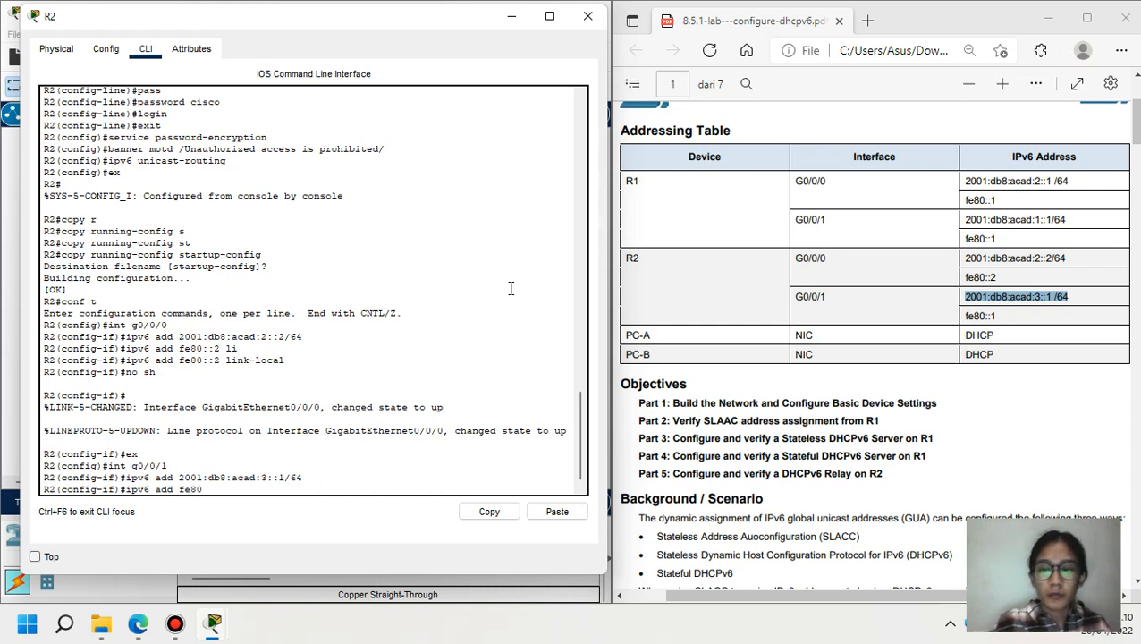
pyautogui.write('::1 ')
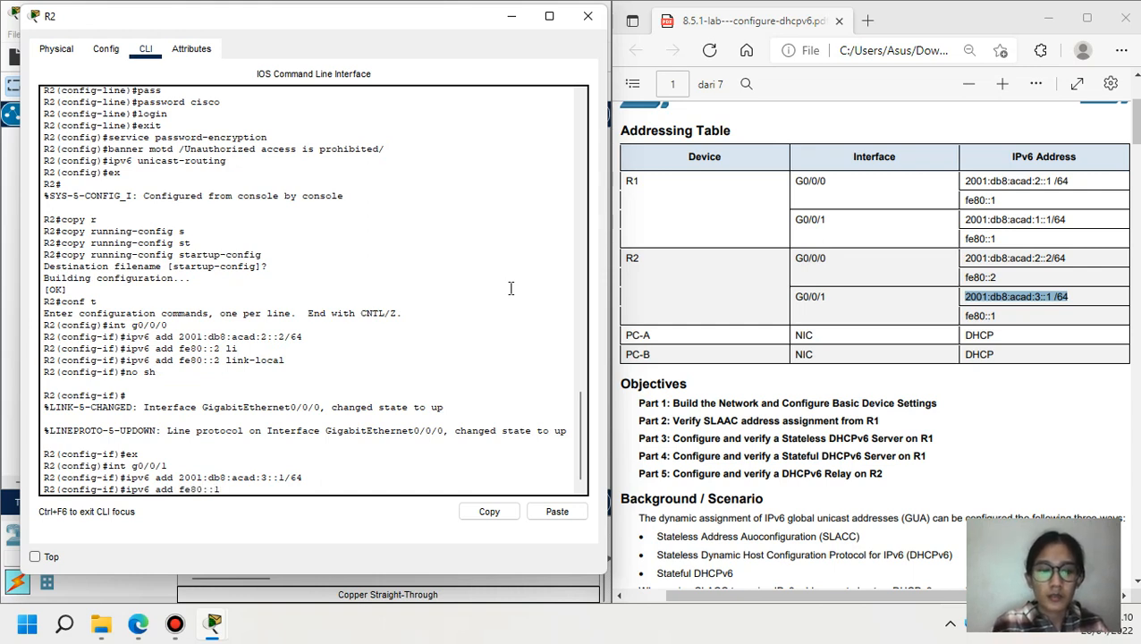
pyautogui.write('li')
pyautogui.press('Tab')
pyautogui.press('Return')
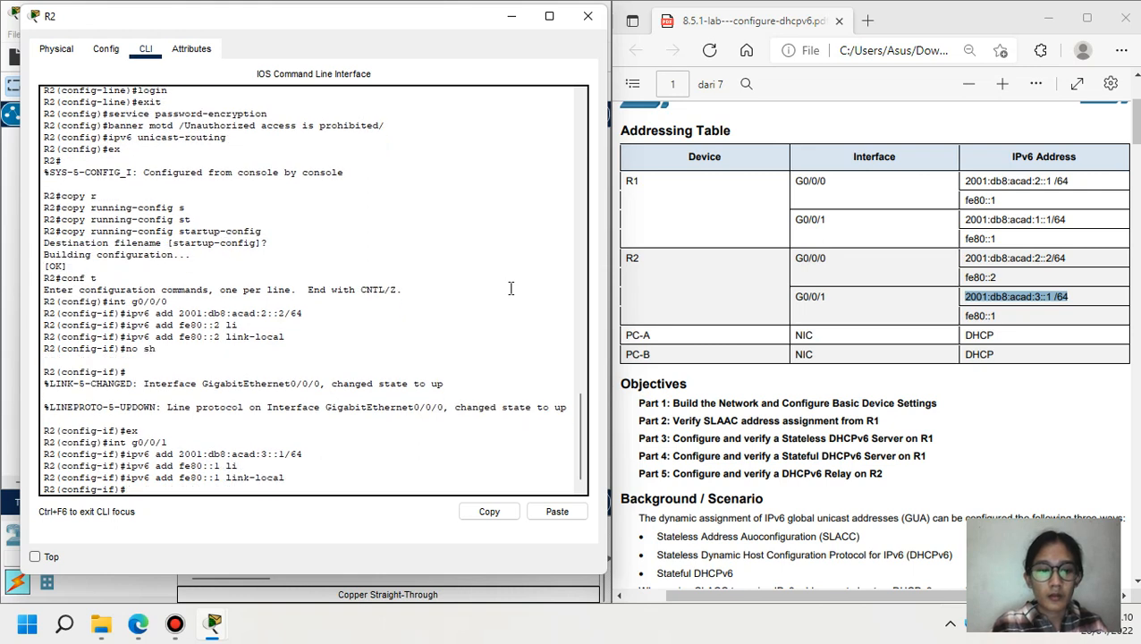
pyautogui.write('no sh')
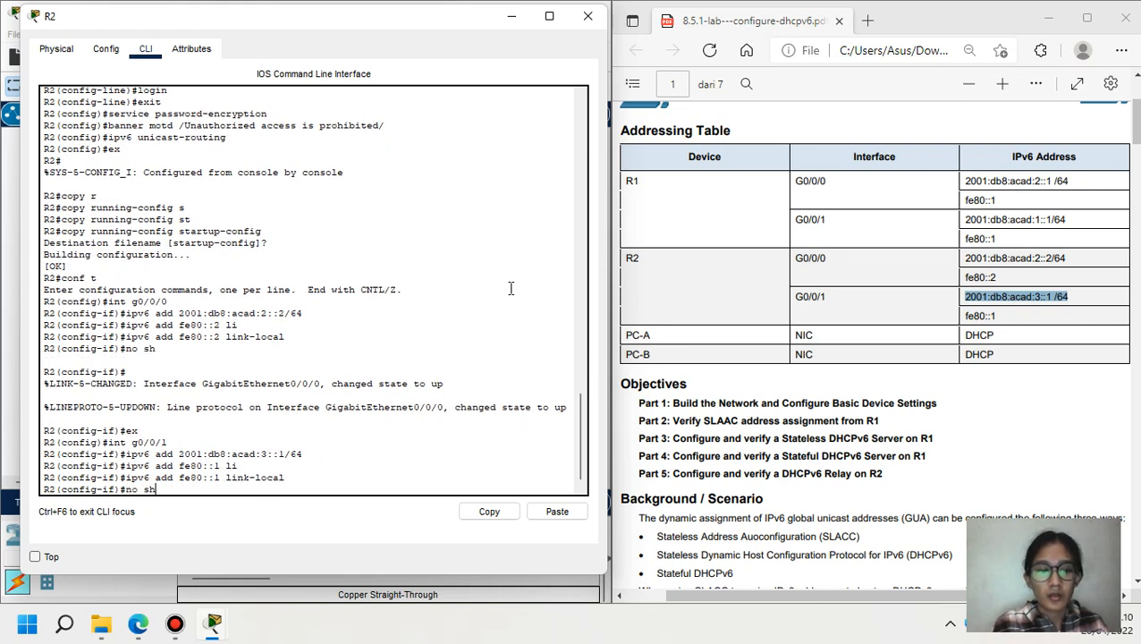
pyautogui.press('Return')
pyautogui.write('ex')
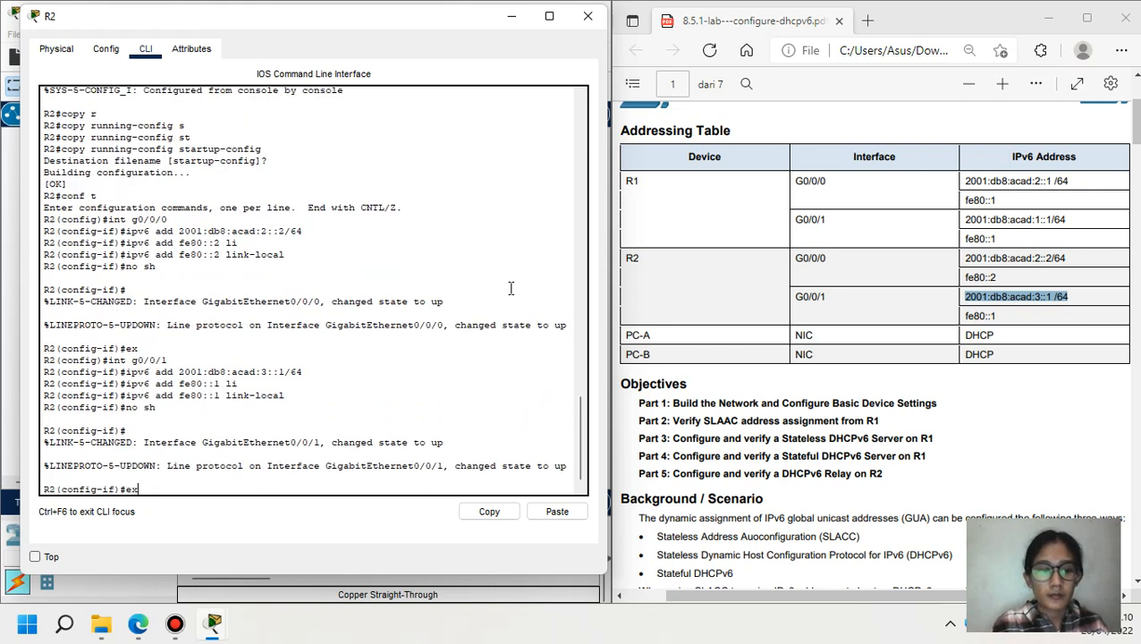
pyautogui.press('Return')
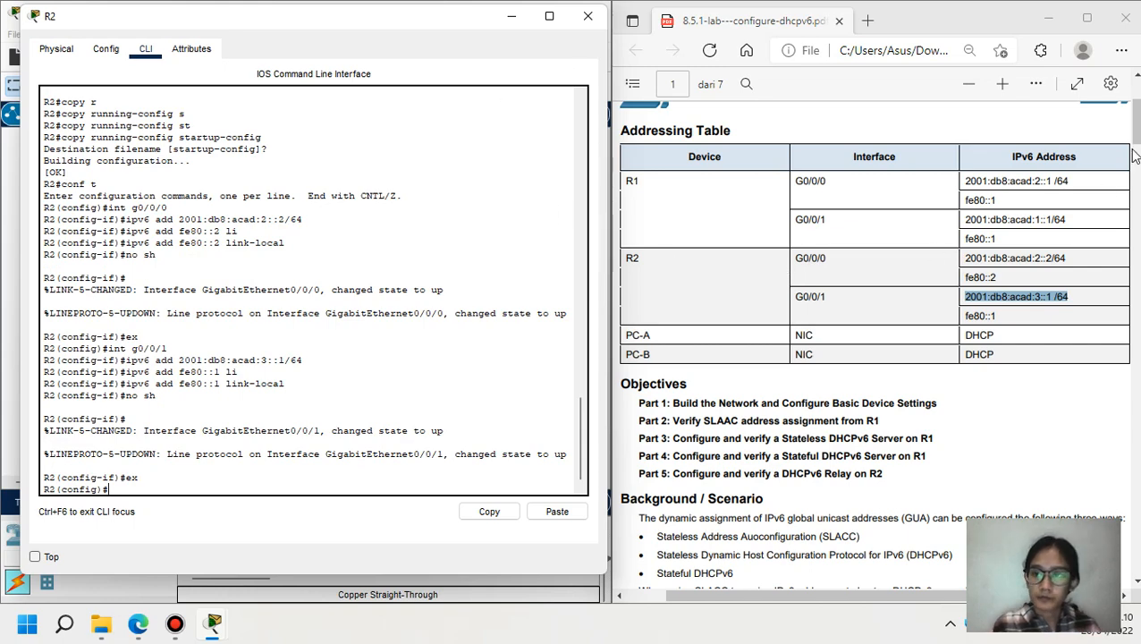
# - Read the lab's Step 4 default-route instructions, then minimize R2's console window
pyautogui.moveTo(1133, 156); pyautogui.dragTo(1130, 277)
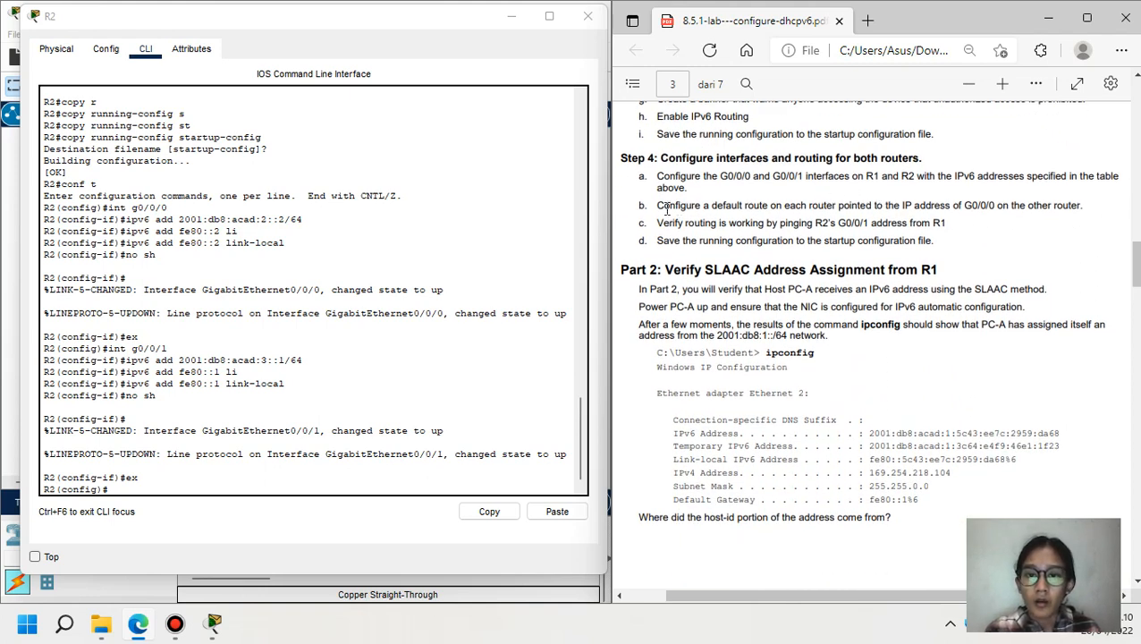
pyautogui.moveTo(657, 207); pyautogui.dragTo(1000, 213)
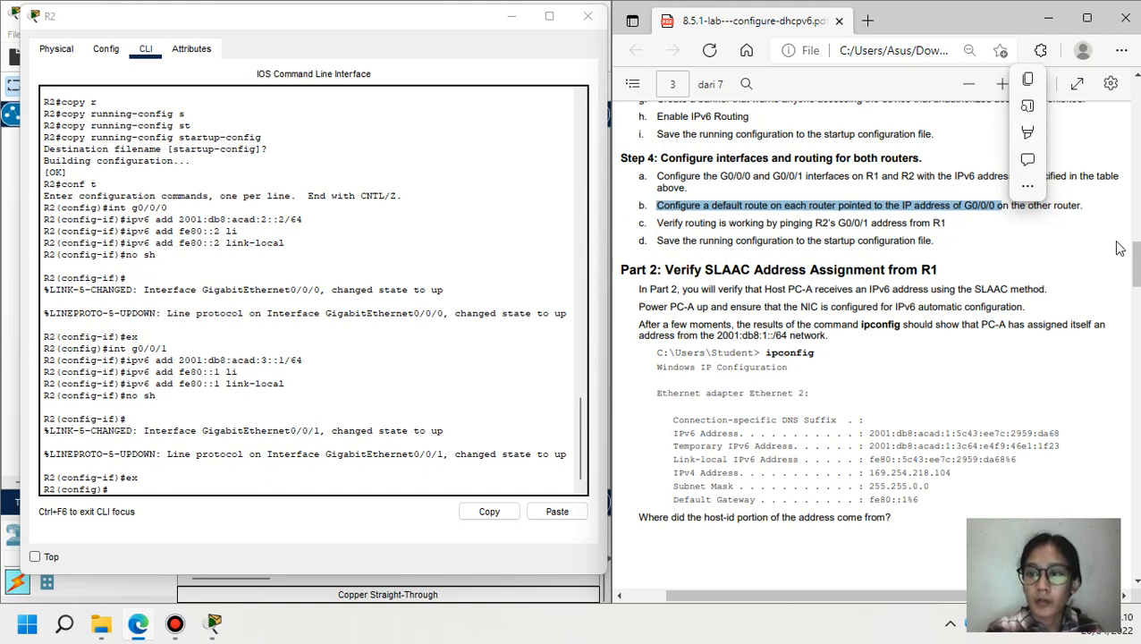
pyautogui.scroll(3, 1136, 206)
pyautogui.scroll(10, 1135, 205)
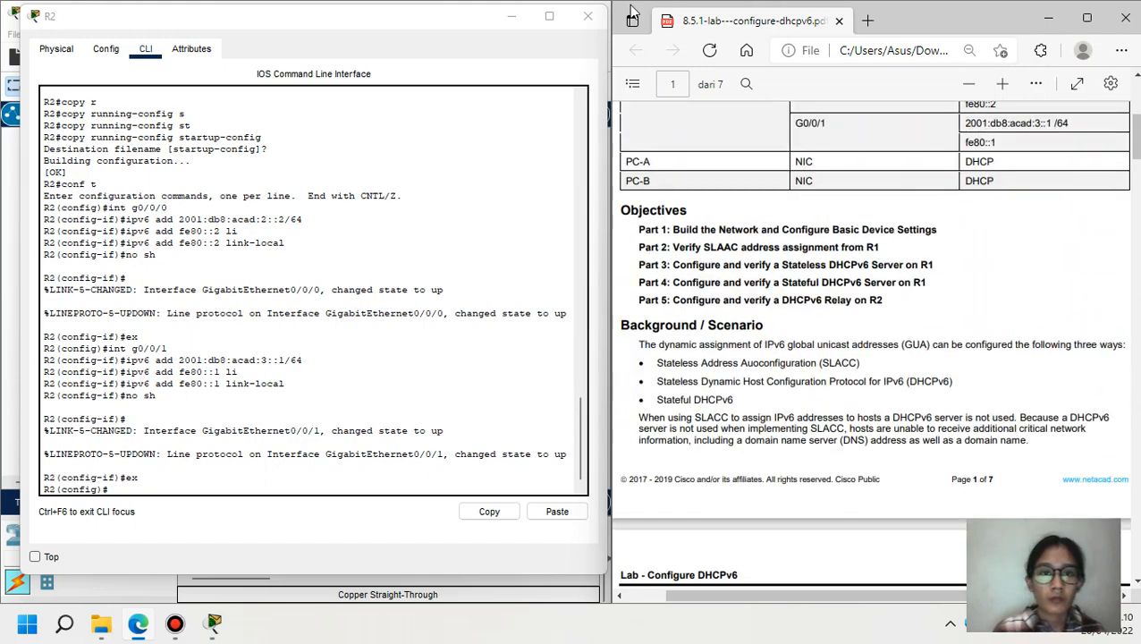
pyautogui.click(510, 16)
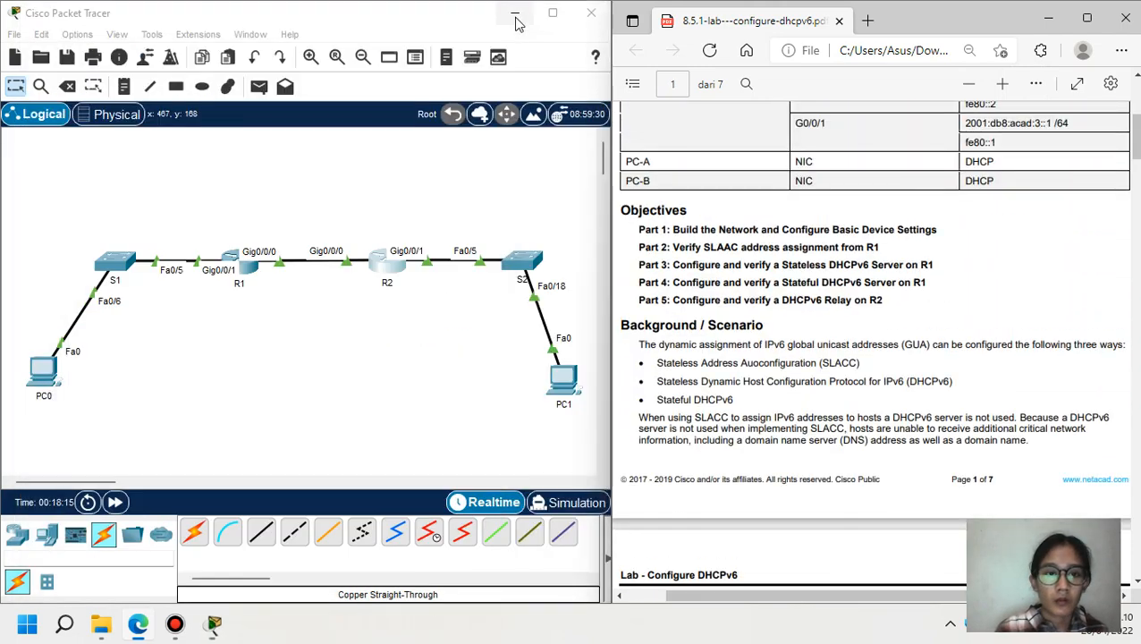
# - Add R1's default route ::/0 via 2001:db8:acad:2::2, then switch to R2's console
pyautogui.click(243, 265)
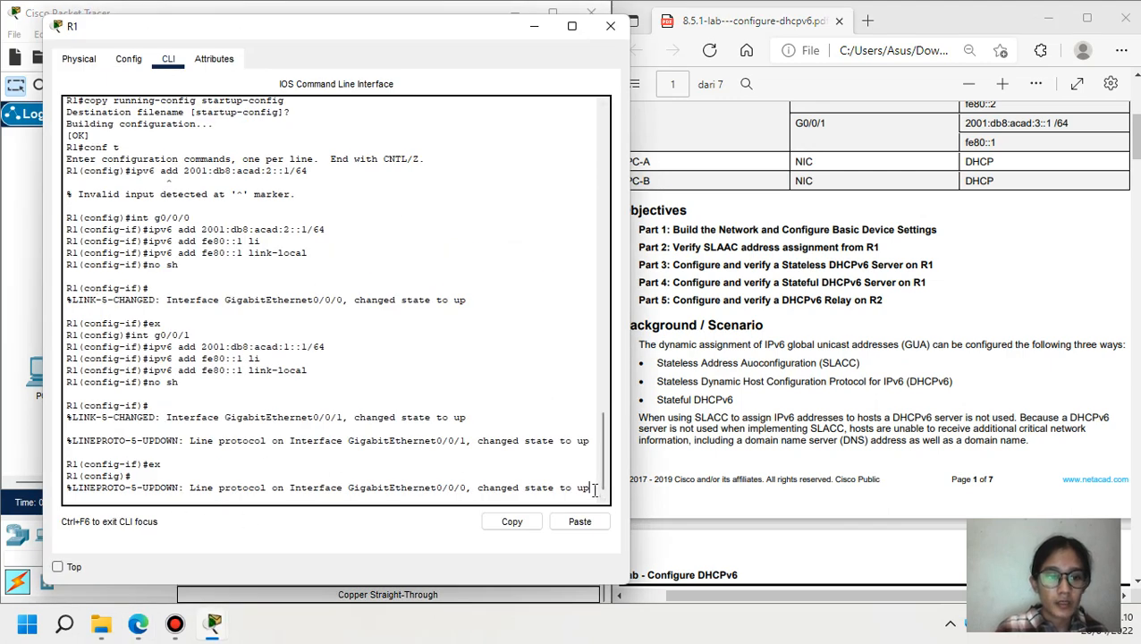
pyautogui.press('Return')
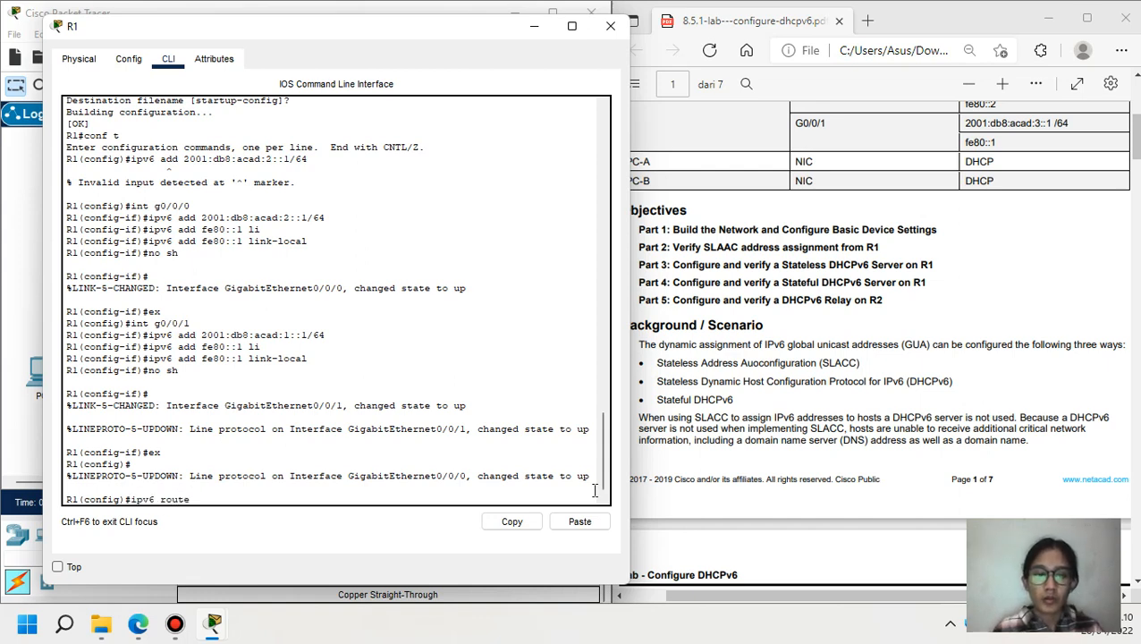
pyautogui.moveTo(1136, 139); pyautogui.dragTo(1136, 121)
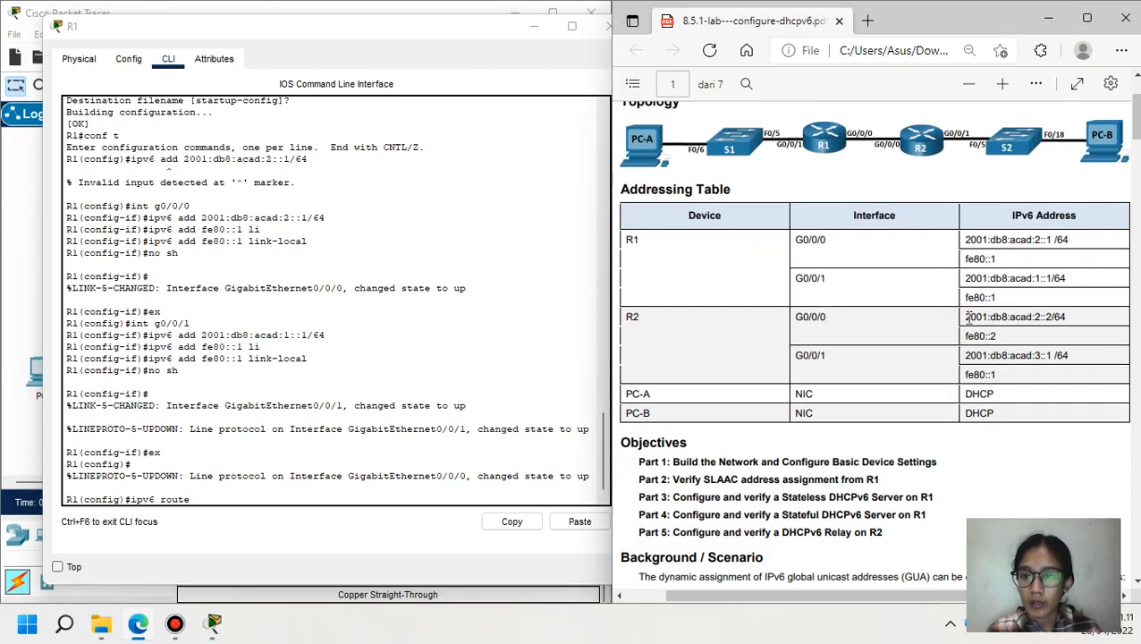
pyautogui.moveTo(966, 317); pyautogui.dragTo(1048, 313)
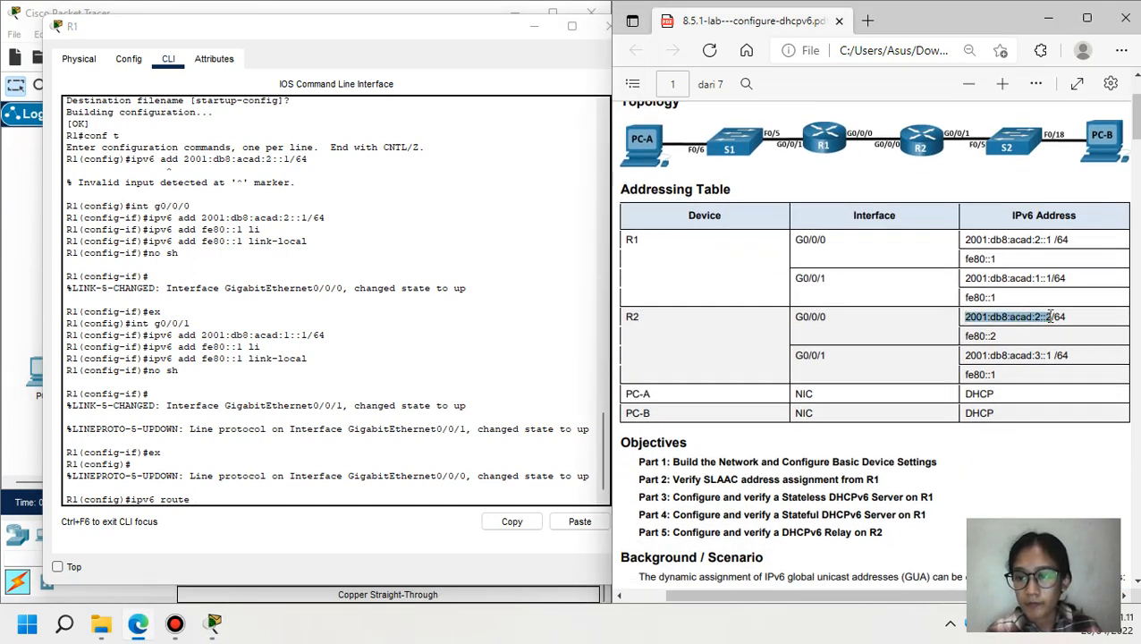
pyautogui.click(464, 501)
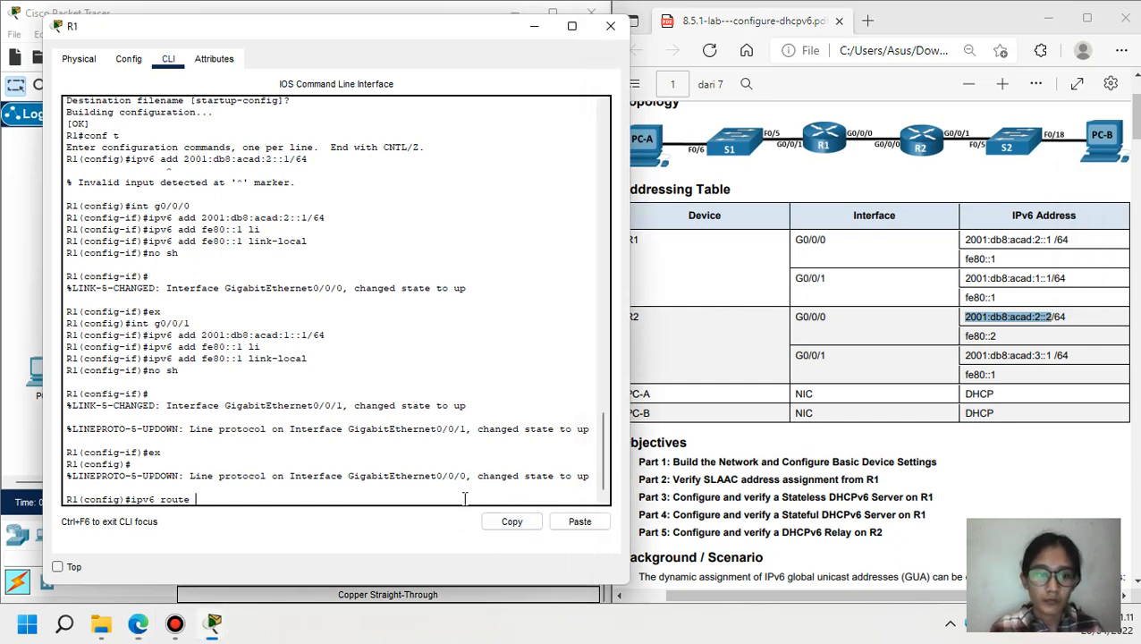
pyautogui.click(579, 521)
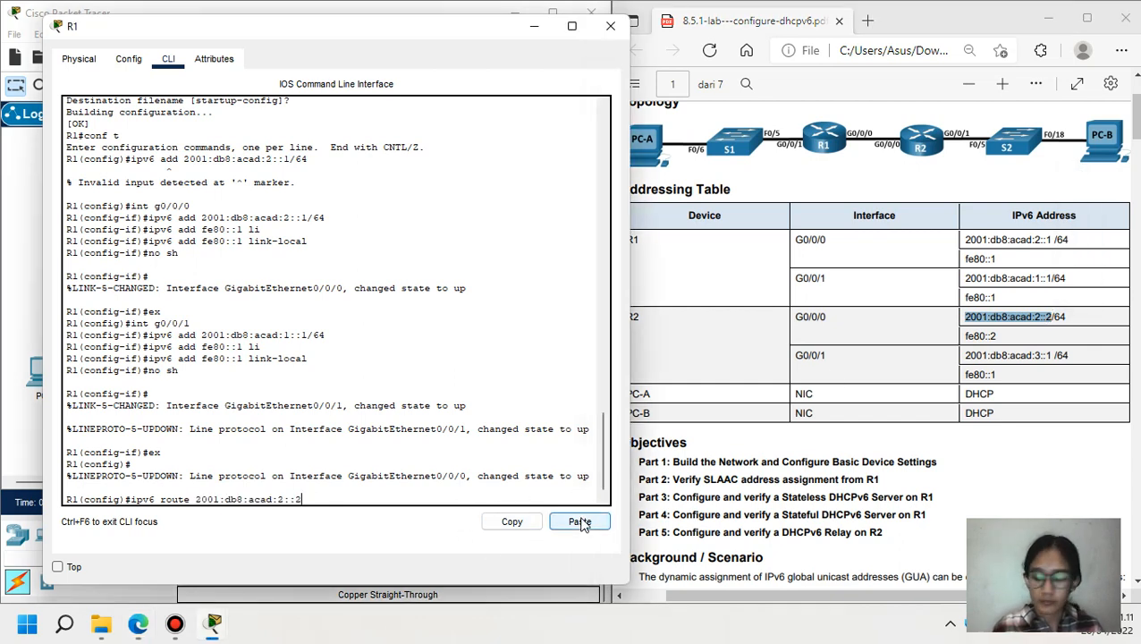
pyautogui.press('Return')
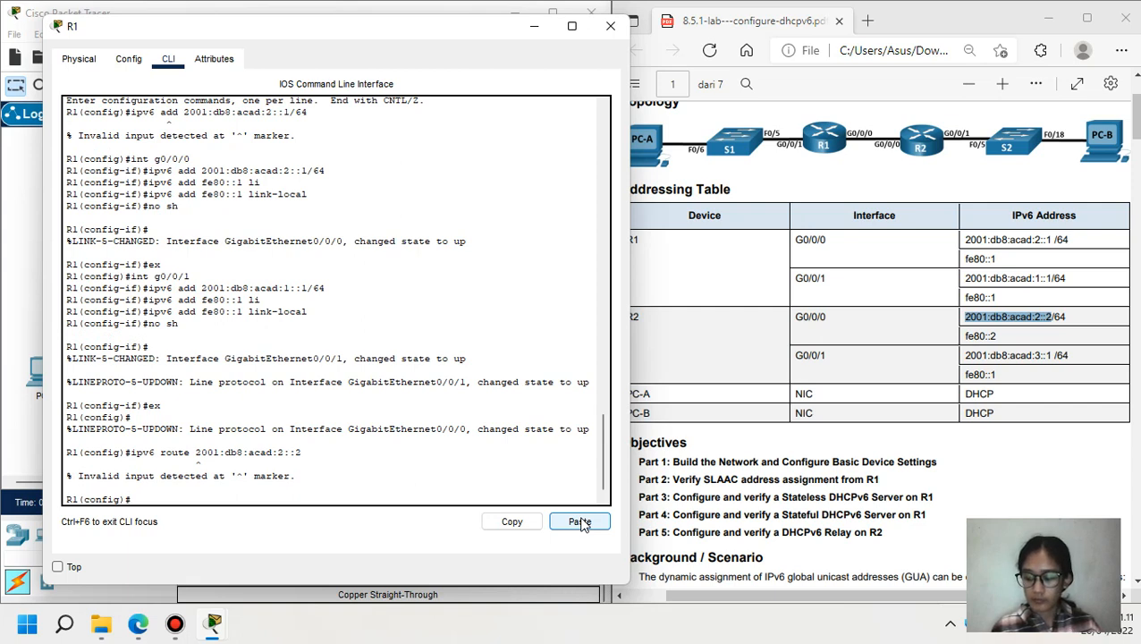
pyautogui.write('ipv6 route ::/0')
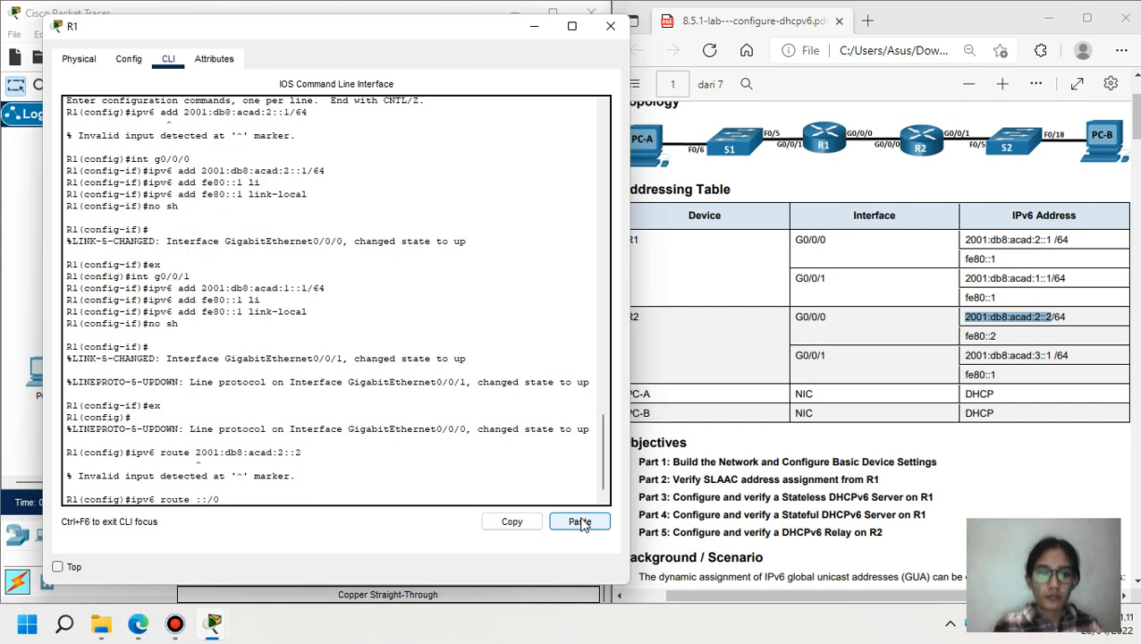
pyautogui.click(580, 522)
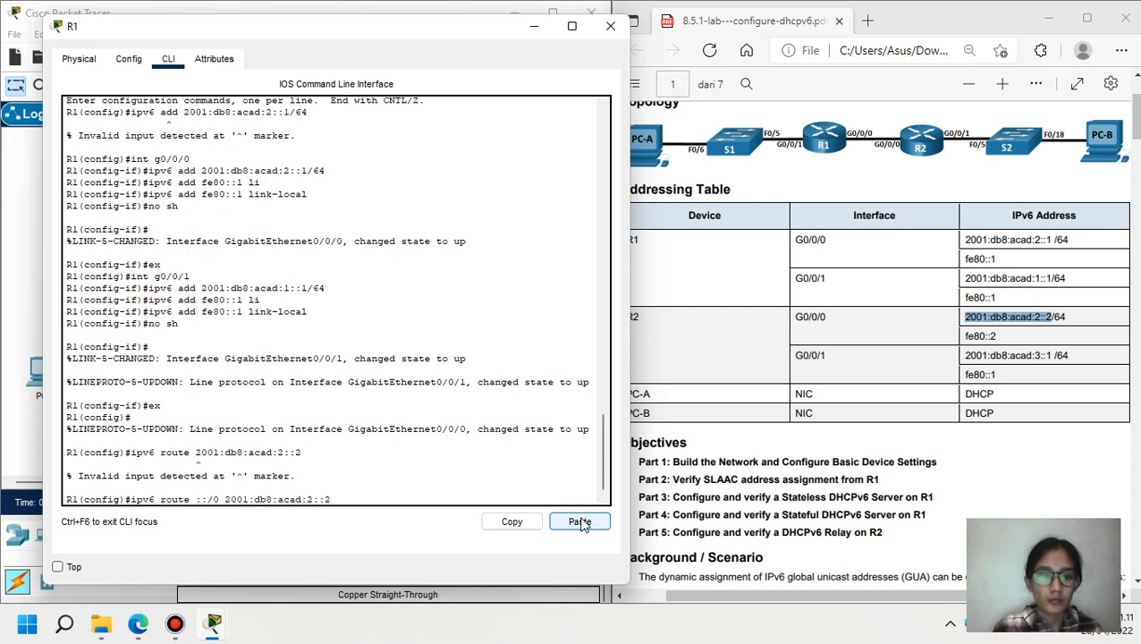
pyautogui.press('Return')
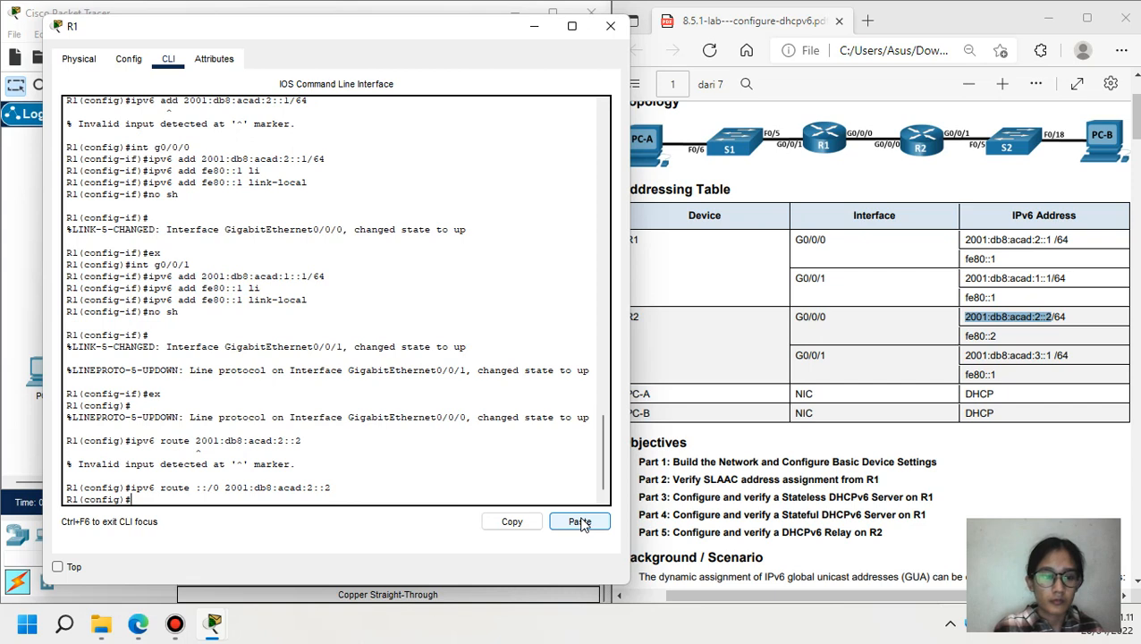
pyautogui.click(533, 27)
pyautogui.click(386, 265)
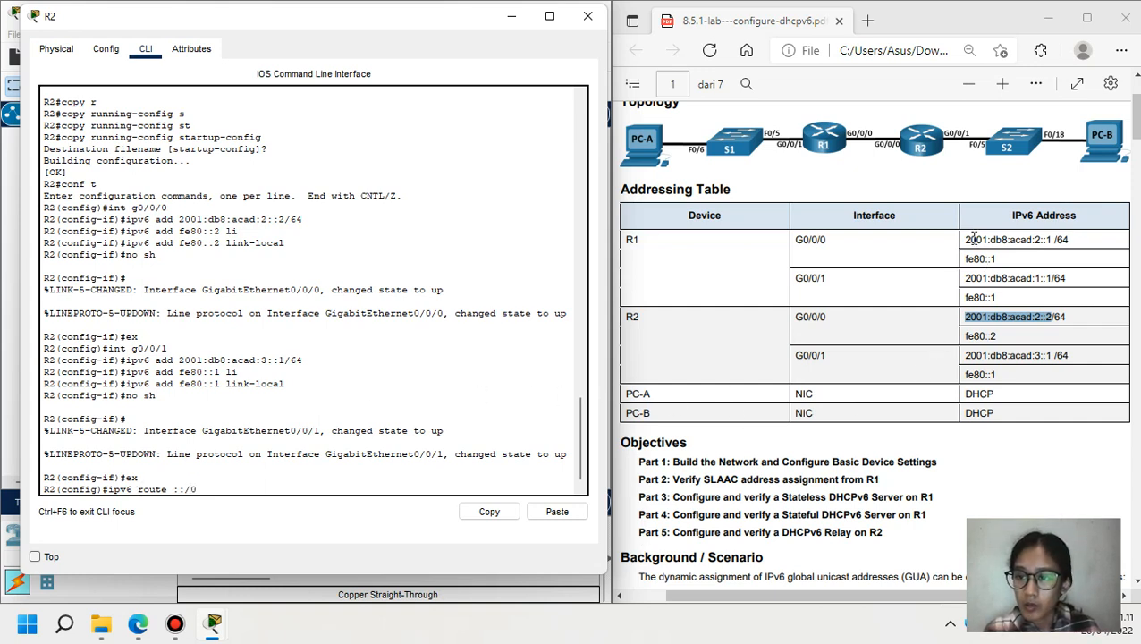
# - Enter ipv6 route ::/0 2001:db8:acad:2::1 on R2 and minimize its console
pyautogui.moveTo(966, 237); pyautogui.dragTo(1057, 237)
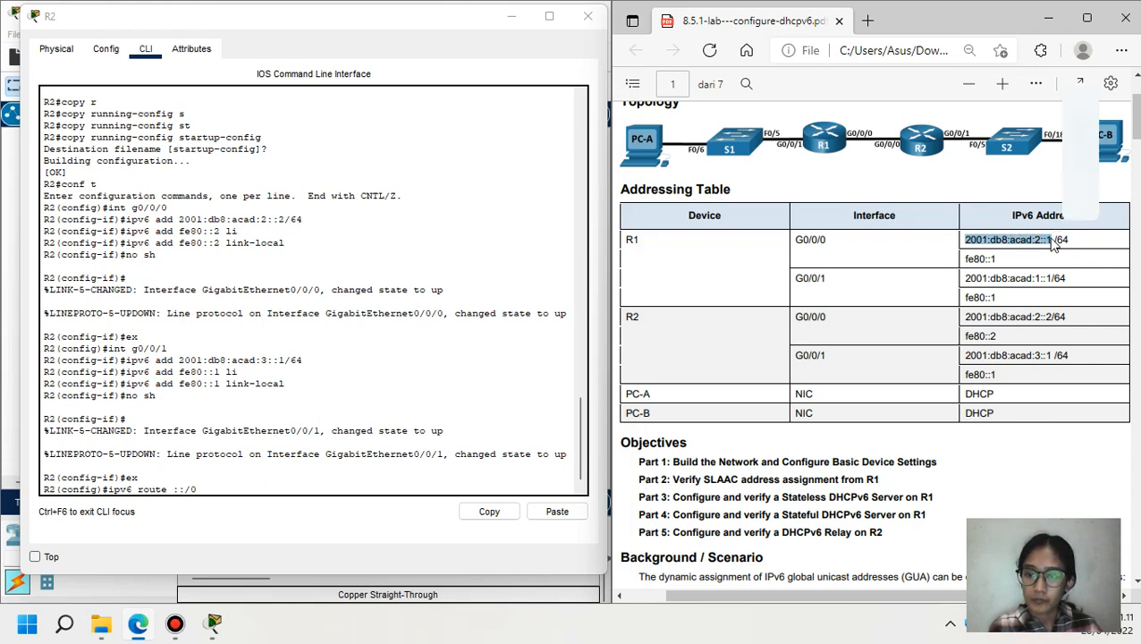
pyautogui.click(371, 505)
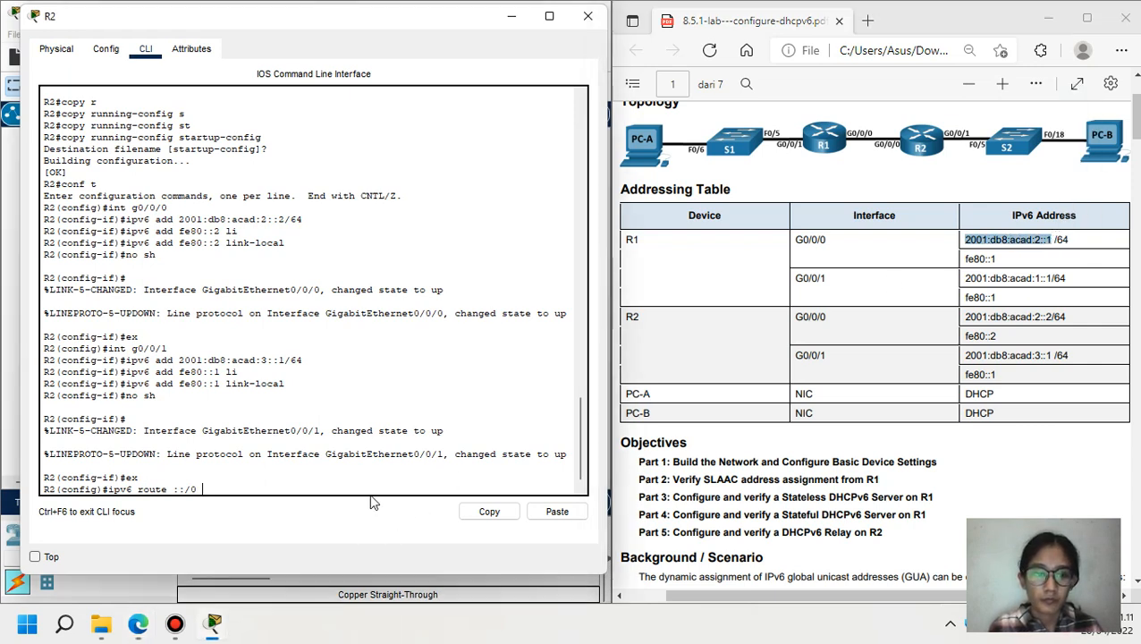
pyautogui.click(557, 510)
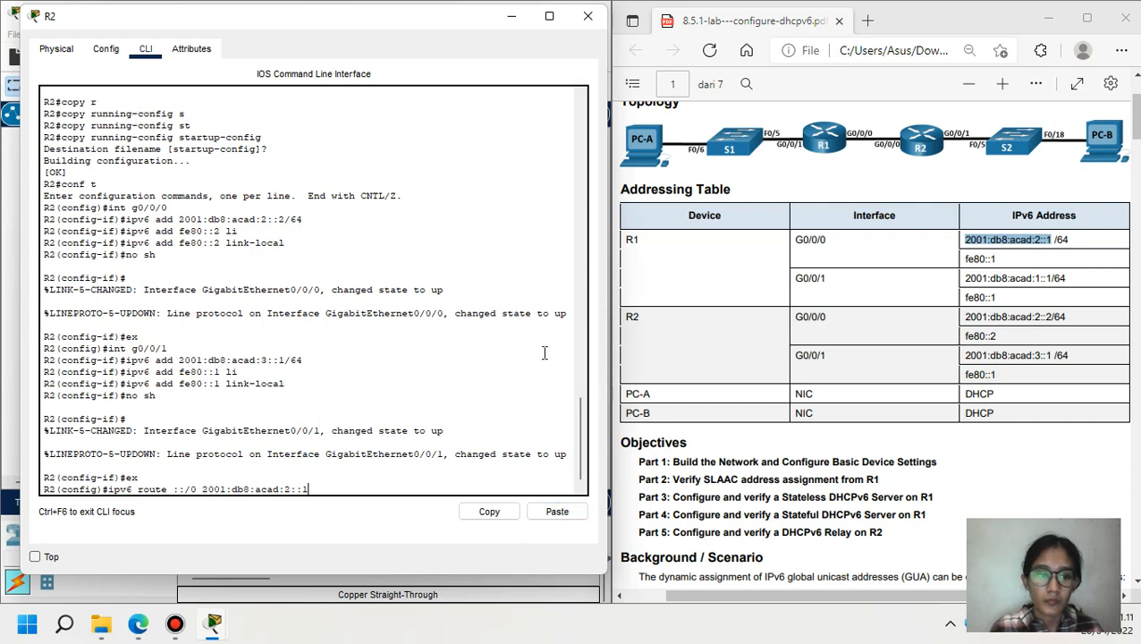
pyautogui.press('Return')
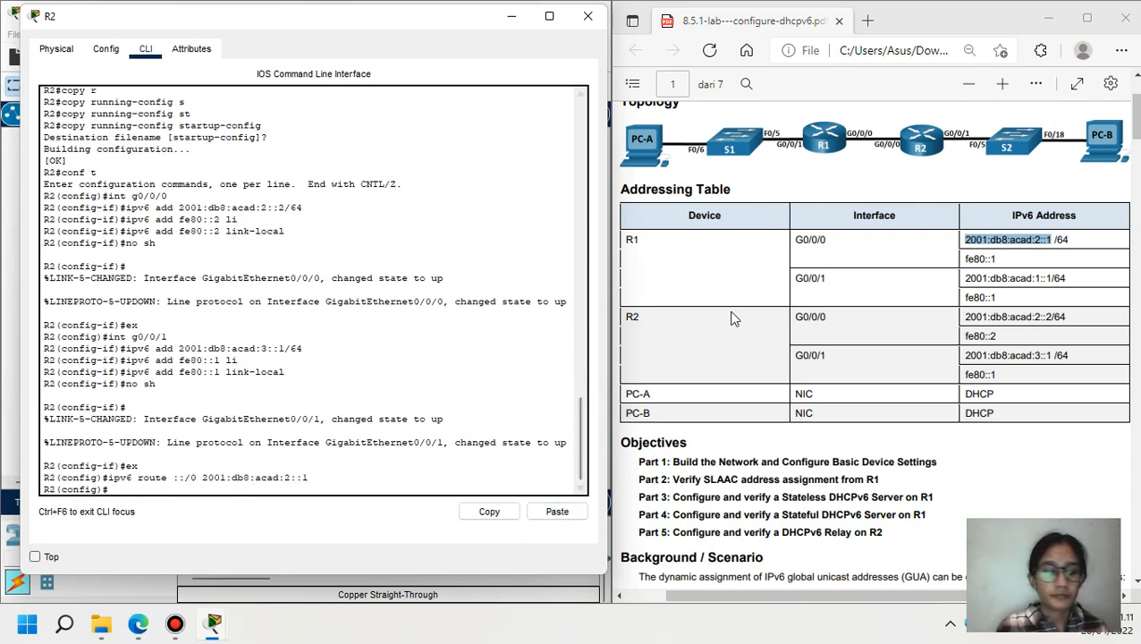
pyautogui.click(510, 17)
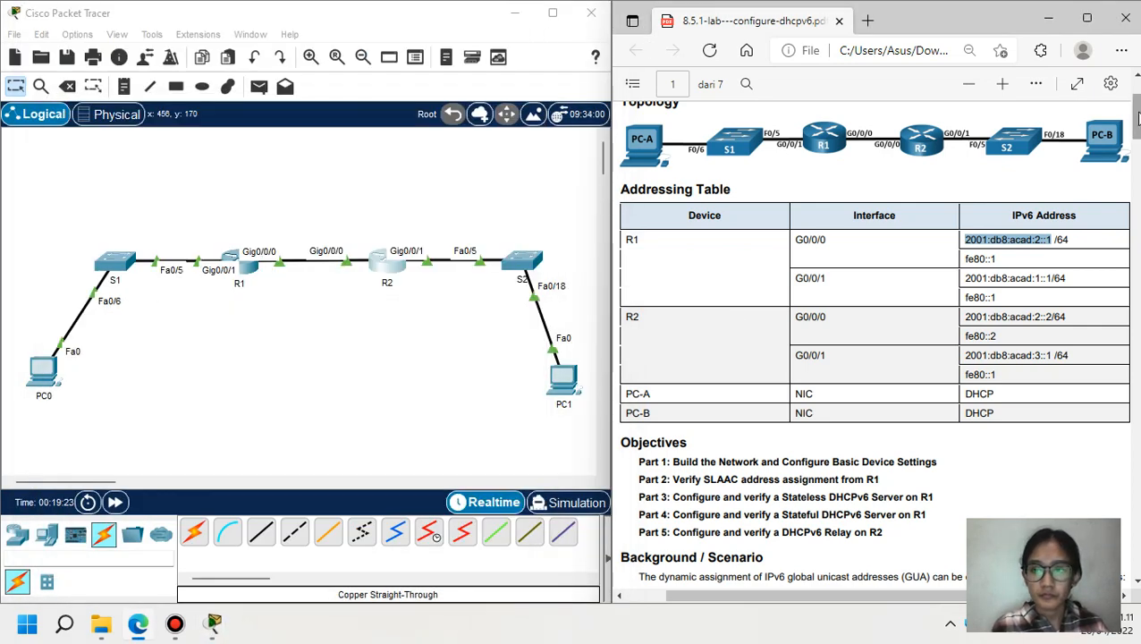
# - Open R1's console and return it to privileged EXEC mode
pyautogui.moveTo(1138, 121); pyautogui.dragTo(1136, 261)
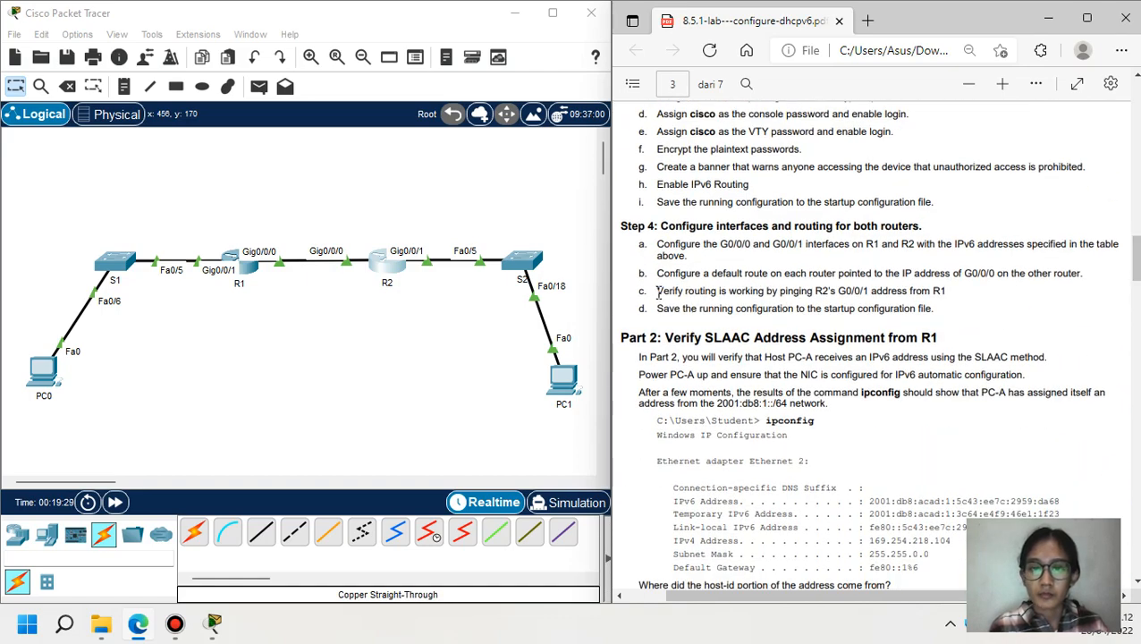
pyautogui.moveTo(659, 291); pyautogui.dragTo(948, 293)
pyautogui.click(241, 262)
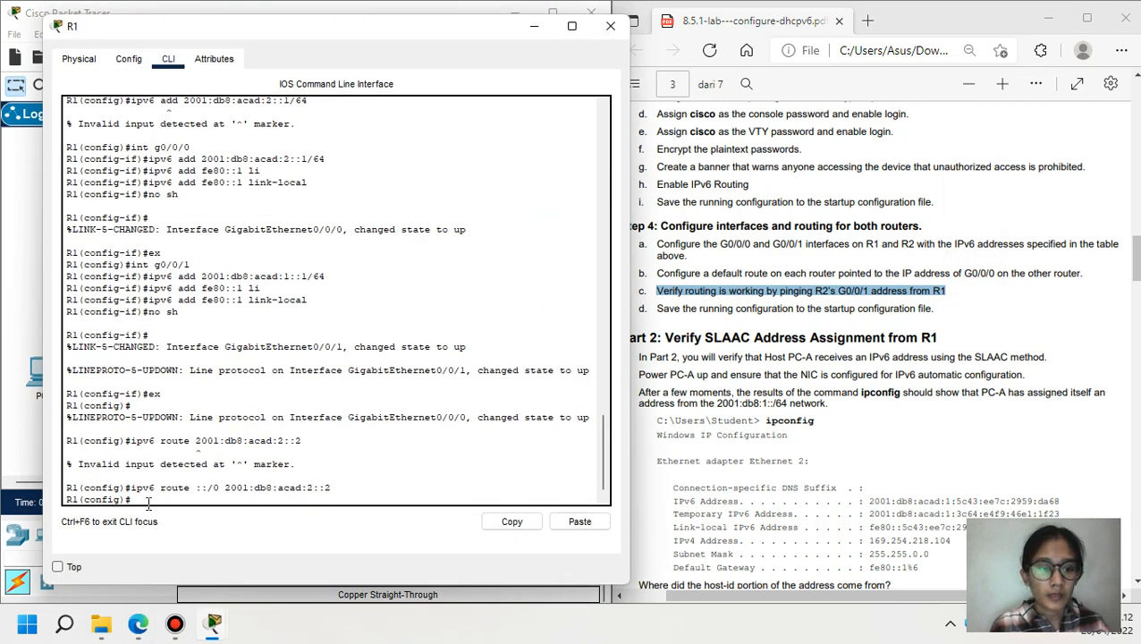
pyautogui.write('ex')
pyautogui.press('Return')
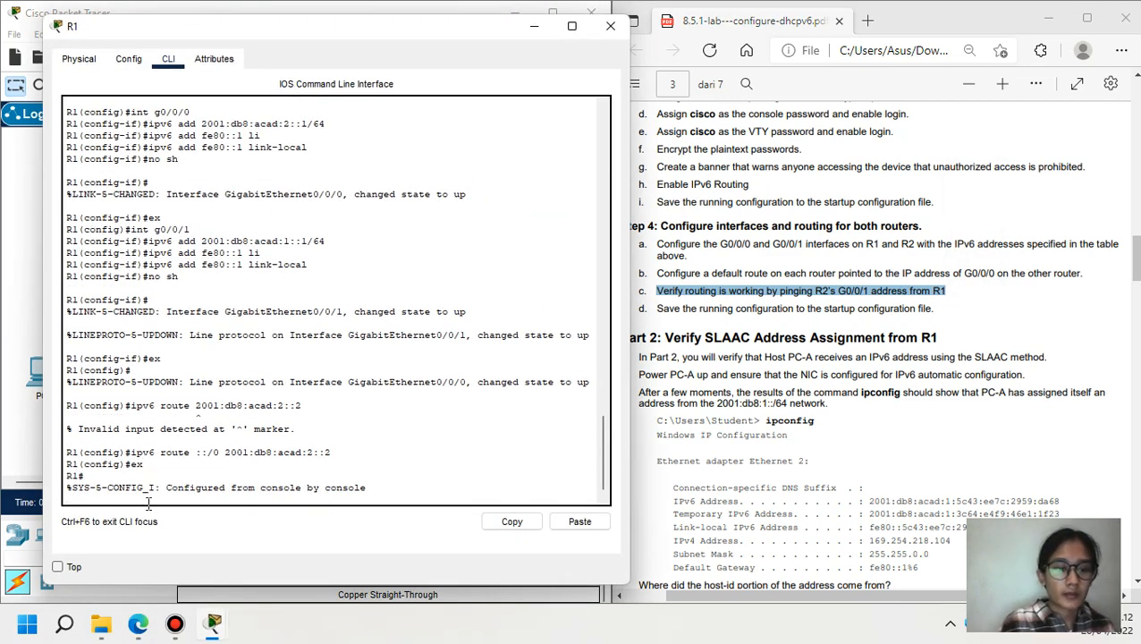
pyautogui.press('Return')
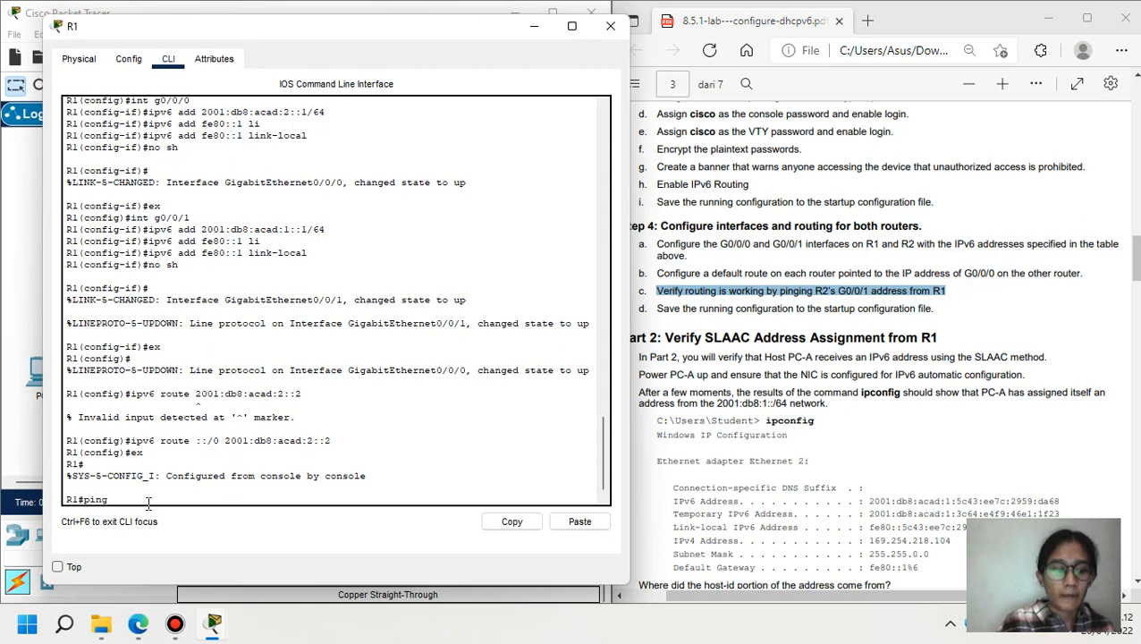
# - Ping 2001:db8:acad:1::1 from R1 and confirm the 100 percent success rate
pyautogui.write('ping')
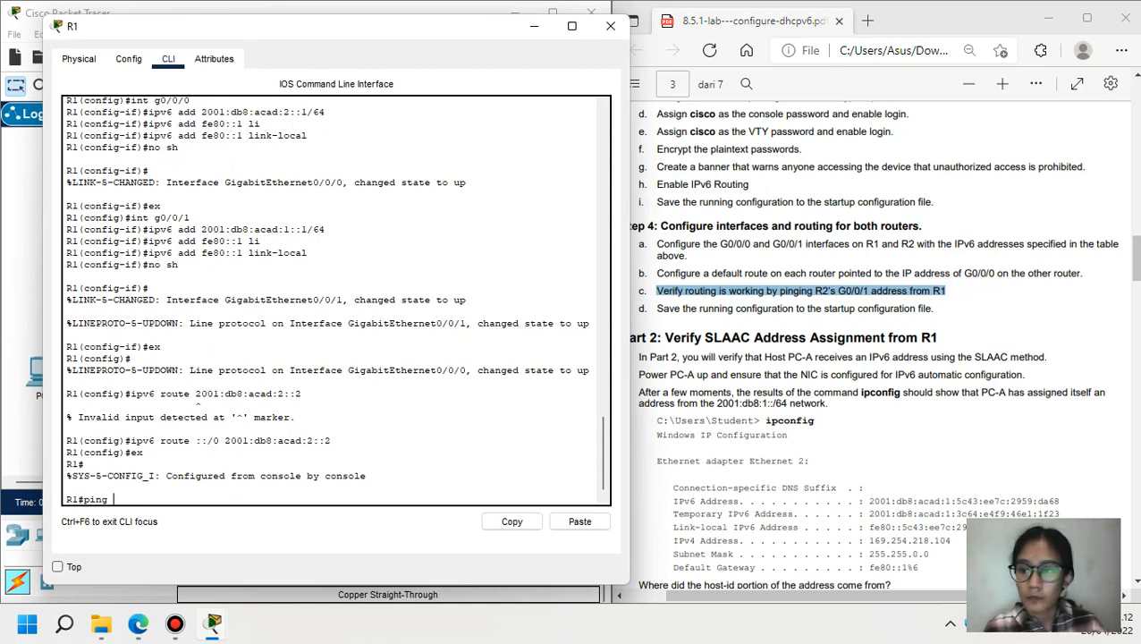
pyautogui.moveTo(1134, 259); pyautogui.dragTo(1135, 134)
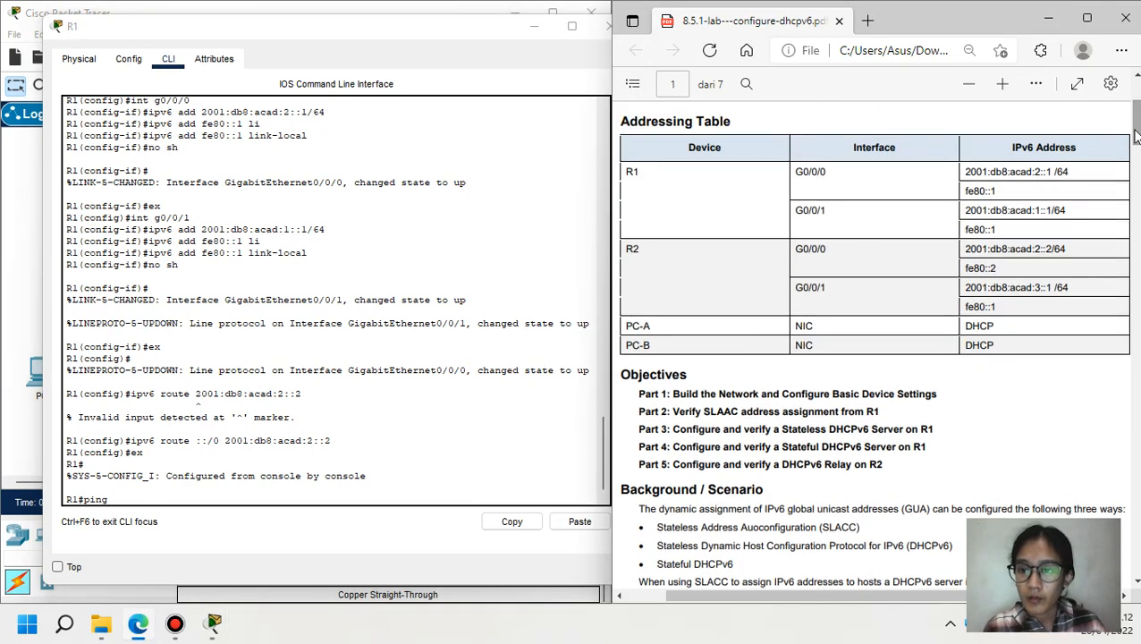
pyautogui.moveTo(967, 210); pyautogui.dragTo(1052, 210)
pyautogui.hotkey('ctrl', 'c')
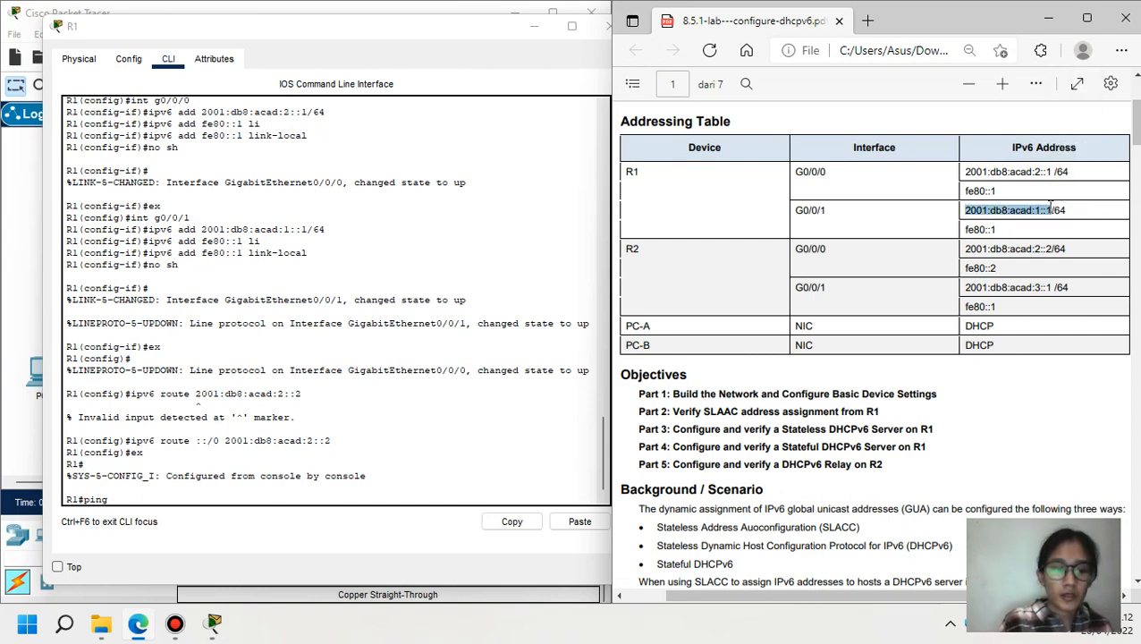
pyautogui.click(354, 496)
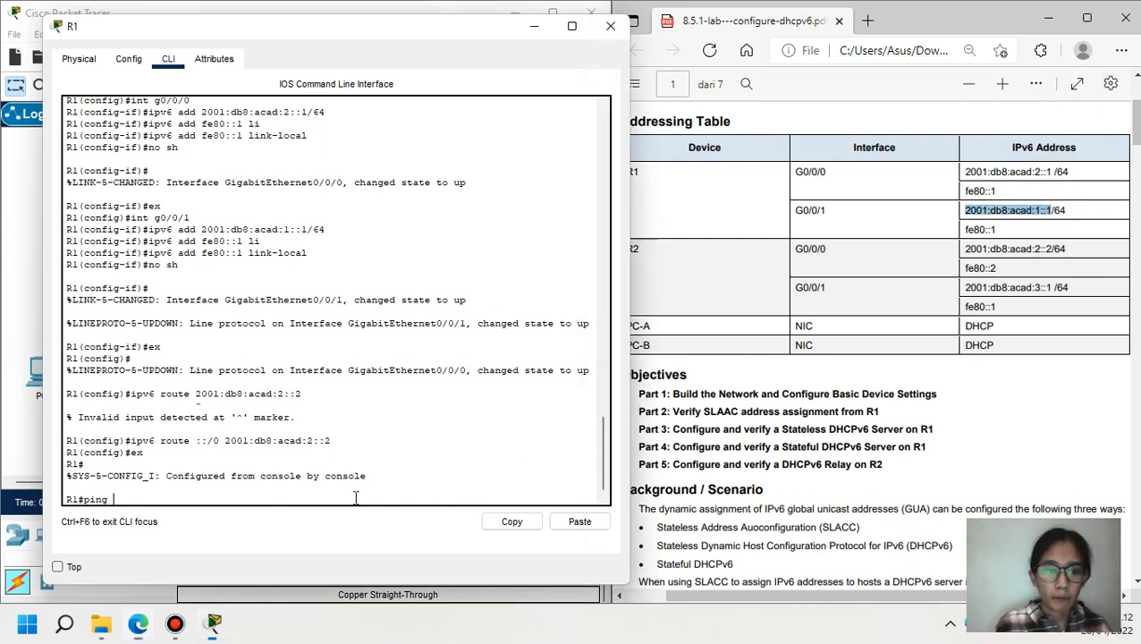
pyautogui.click(590, 520)
pyautogui.press('Return')
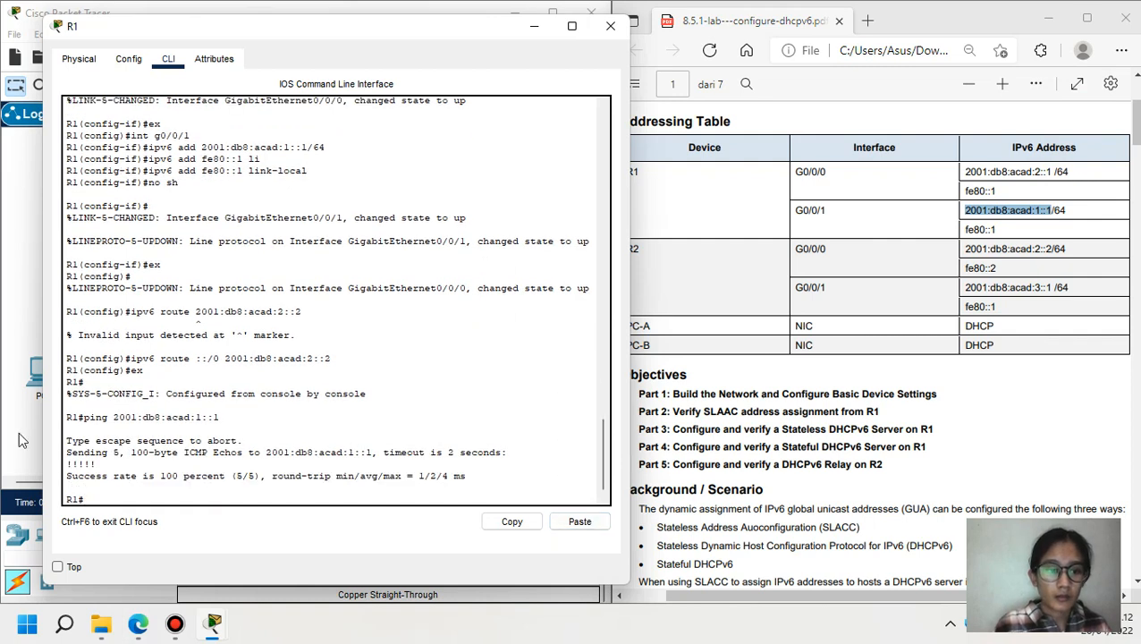
pyautogui.moveTo(68, 477); pyautogui.dragTo(251, 476)
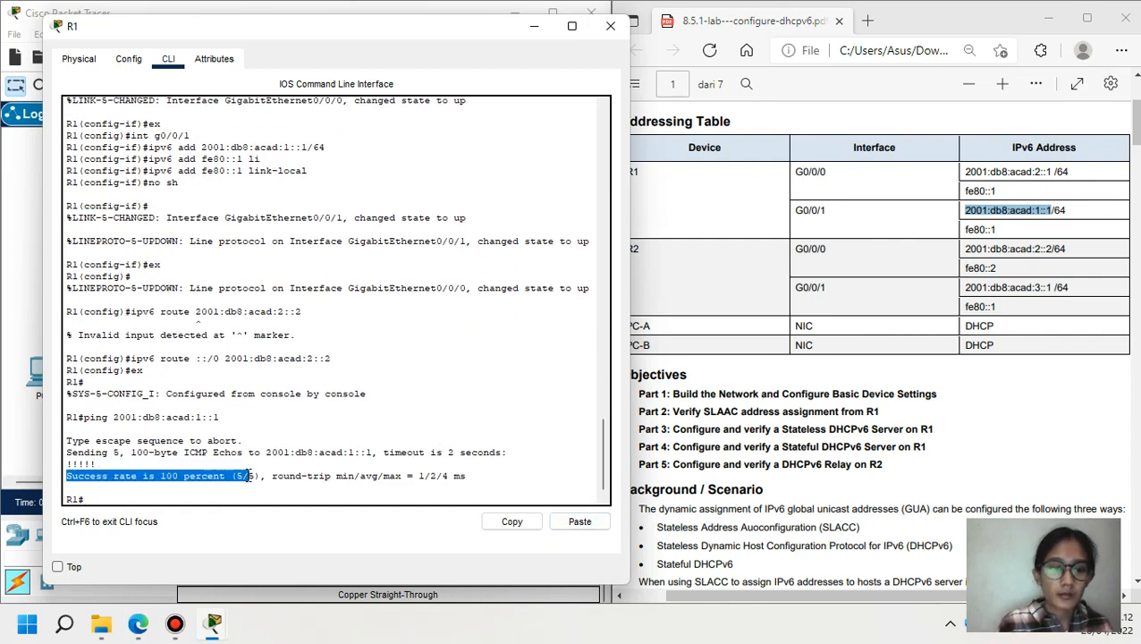
pyautogui.click(139, 497)
# - Save R1's running-config to startup-config and minimize its console
pyautogui.moveTo(1133, 133); pyautogui.dragTo(1134, 260)
pyautogui.scroll(-1, 1134, 265)
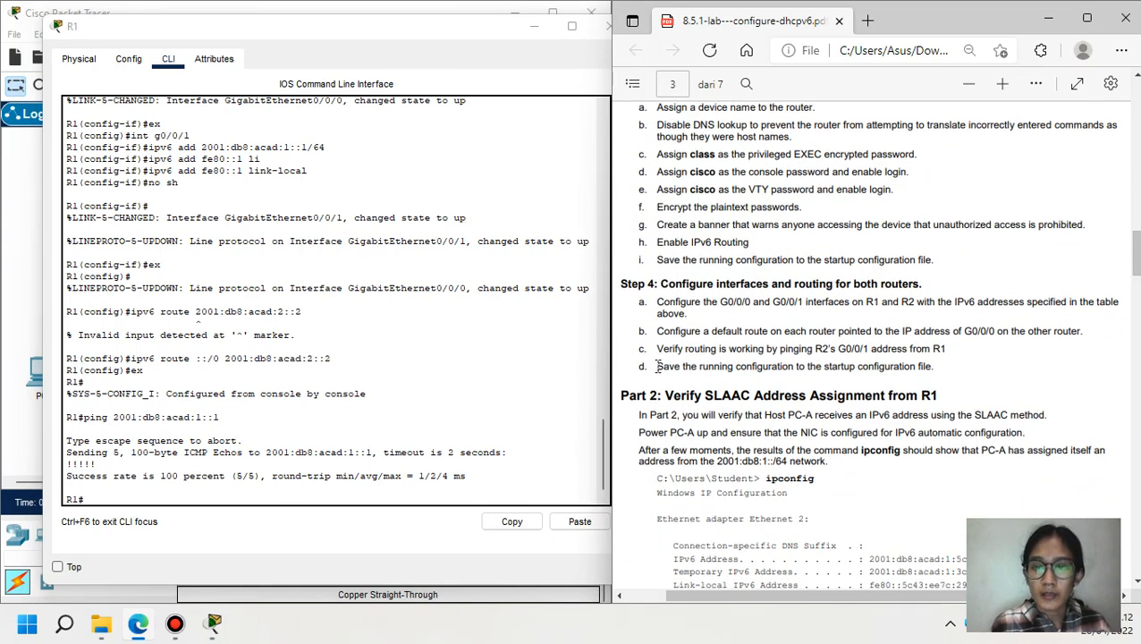
pyautogui.moveTo(657, 366); pyautogui.dragTo(798, 368)
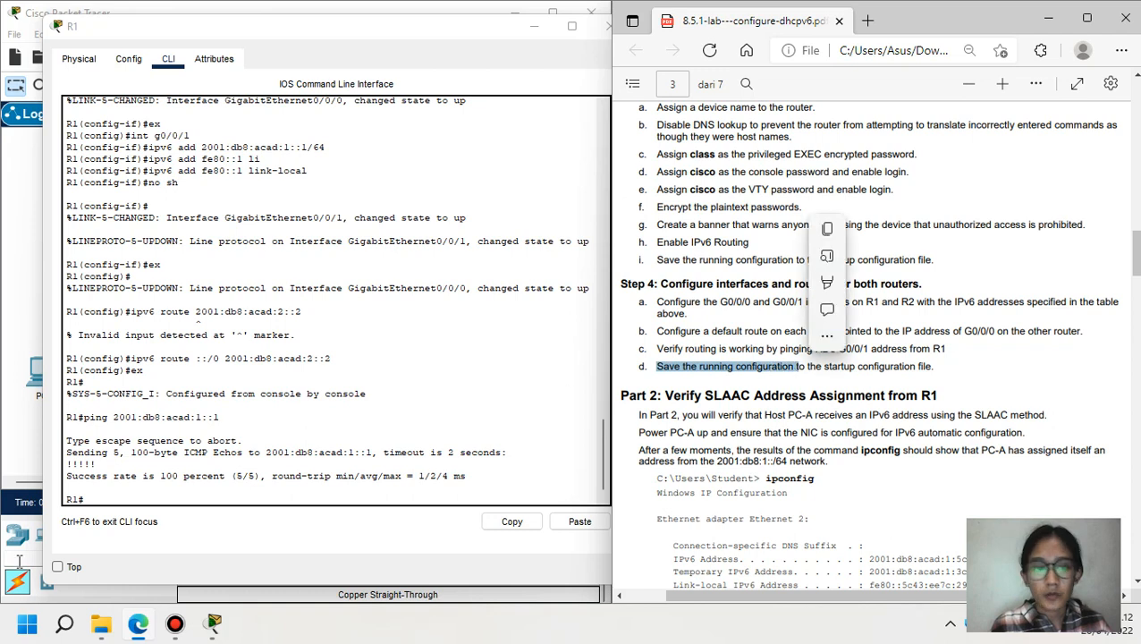
pyautogui.click(121, 497)
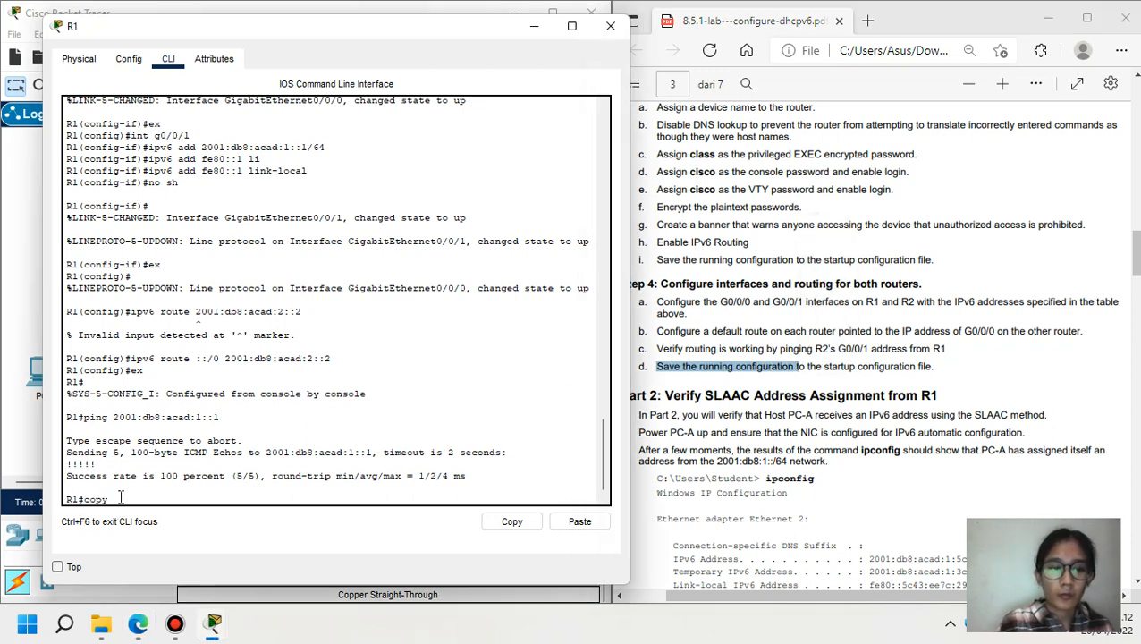
pyautogui.write('copy ru')
pyautogui.press('Tab')
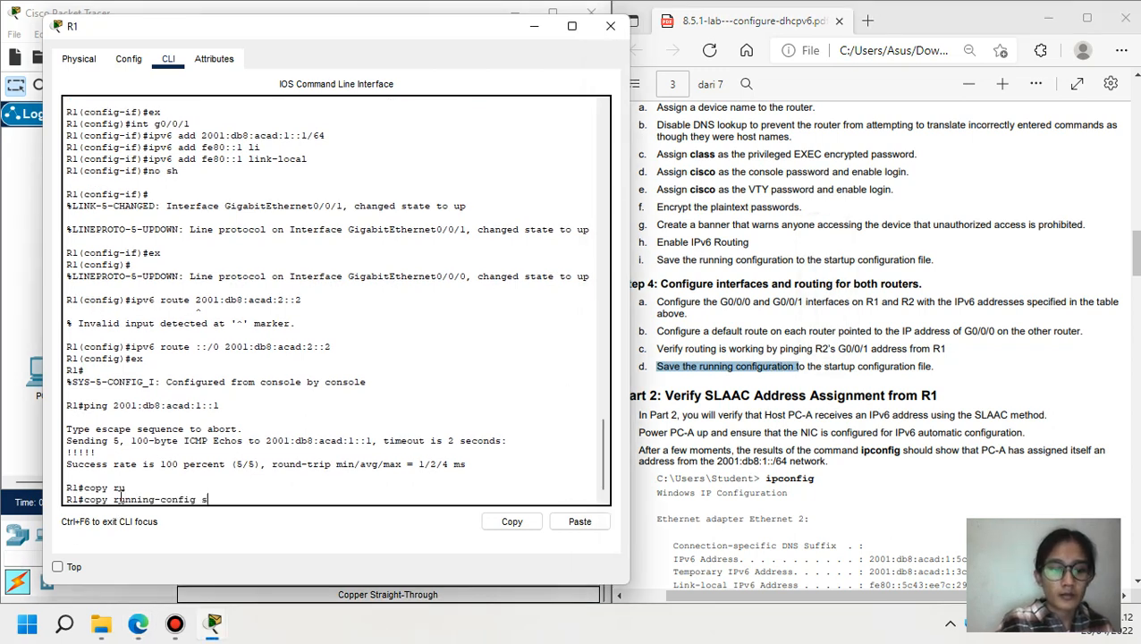
pyautogui.write('s')
pyautogui.press('Tab')
pyautogui.write('t')
pyautogui.press('Tab')
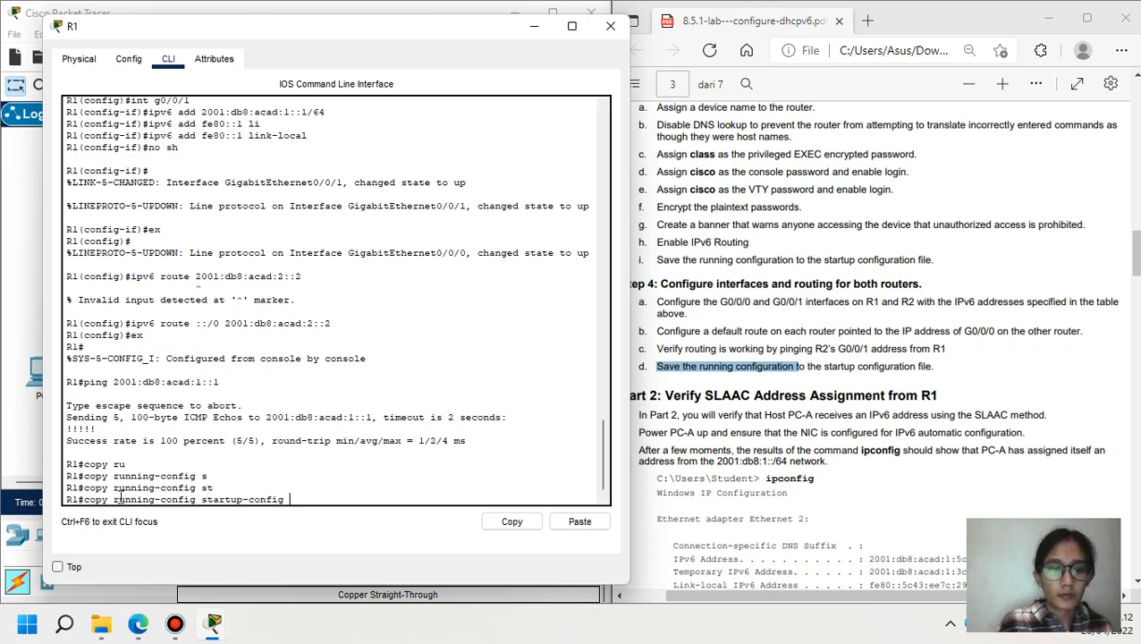
pyautogui.press('Return')
pyautogui.press('Return')
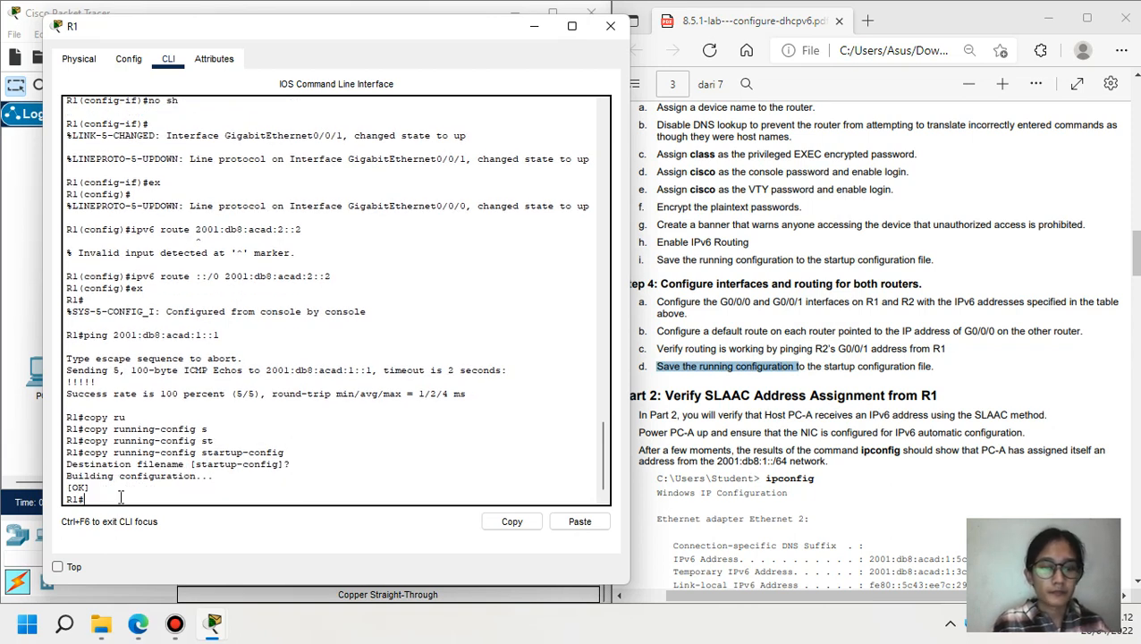
pyautogui.click(542, 28)
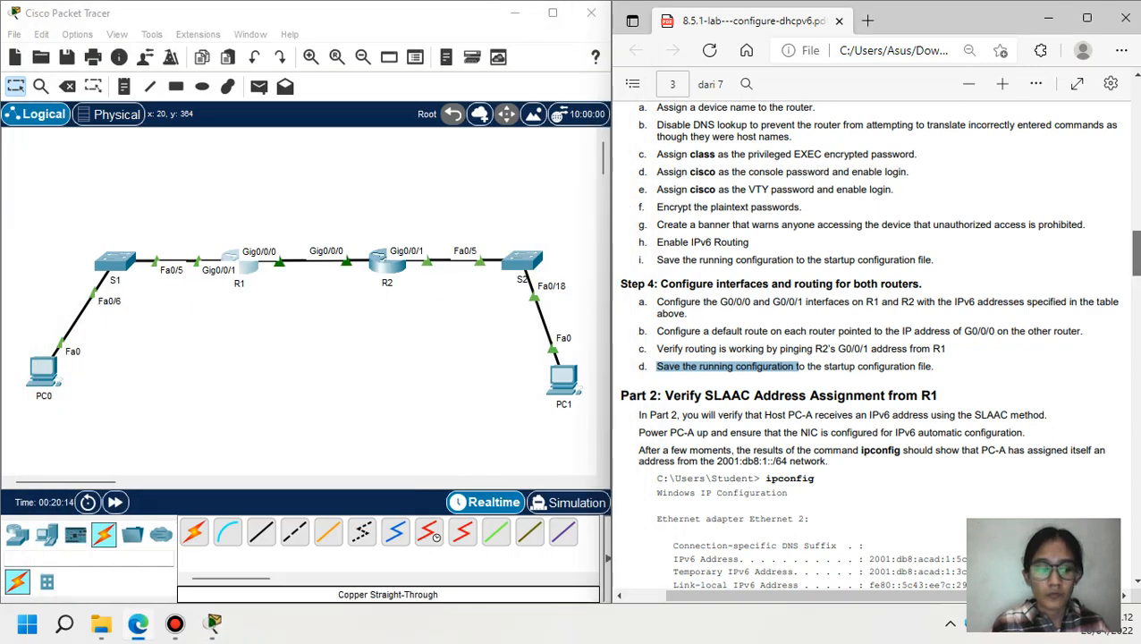
# - Set PC0's IPv6 configuration to Automatic in IP Configuration
pyautogui.scroll(-5, 872, 345)
pyautogui.scroll(2, 872, 344)
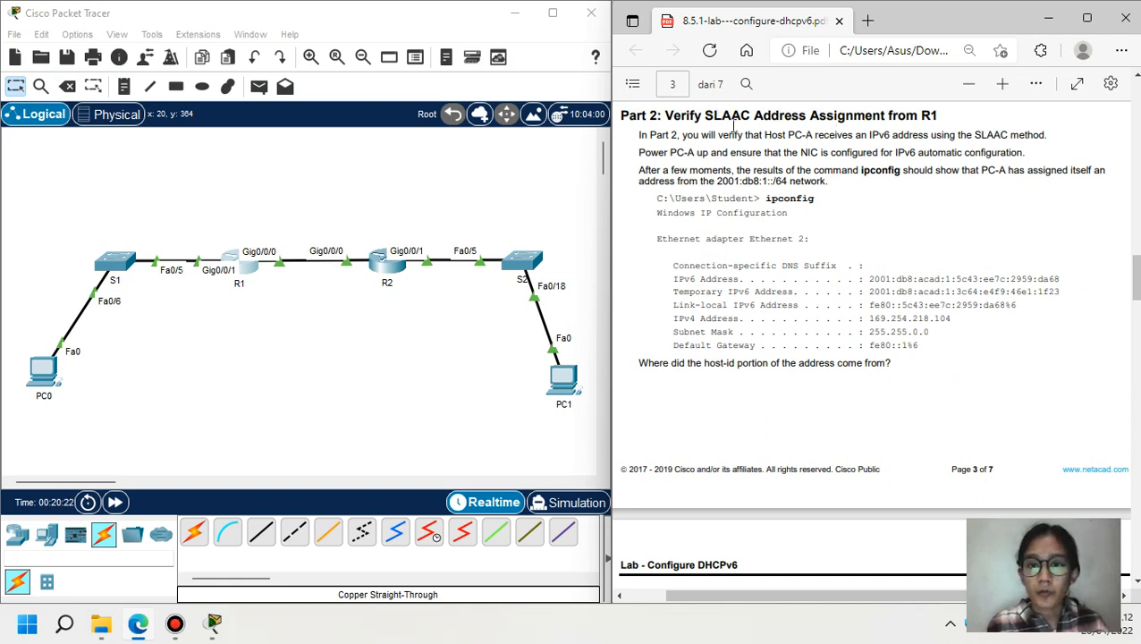
pyautogui.moveTo(716, 135); pyautogui.dragTo(1061, 137)
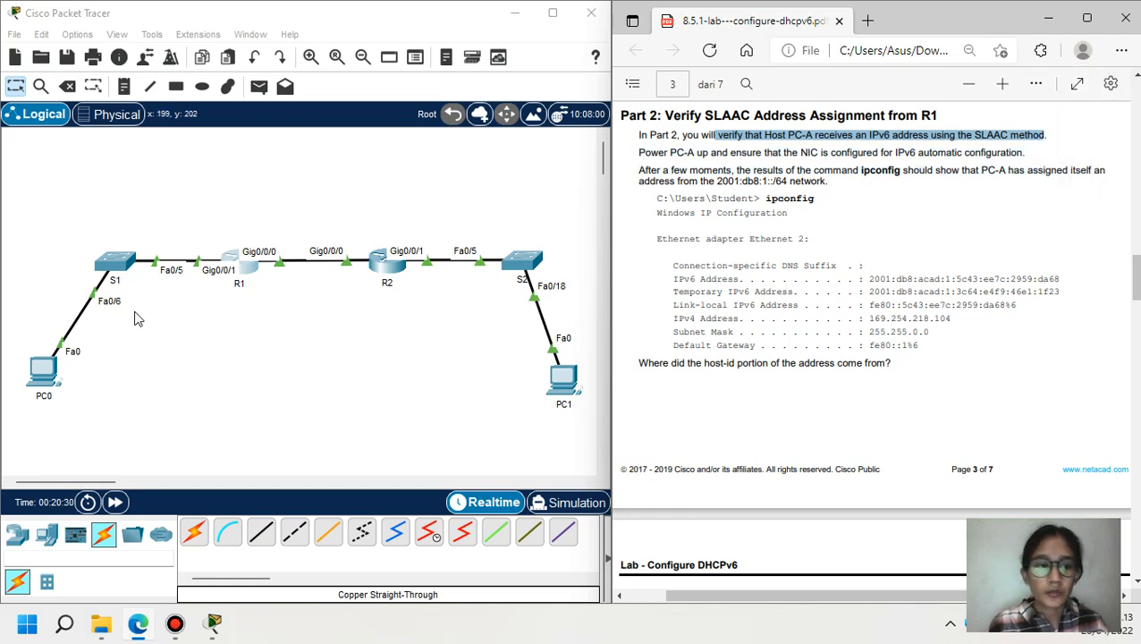
pyautogui.click(44, 375)
pyautogui.click(421, 46)
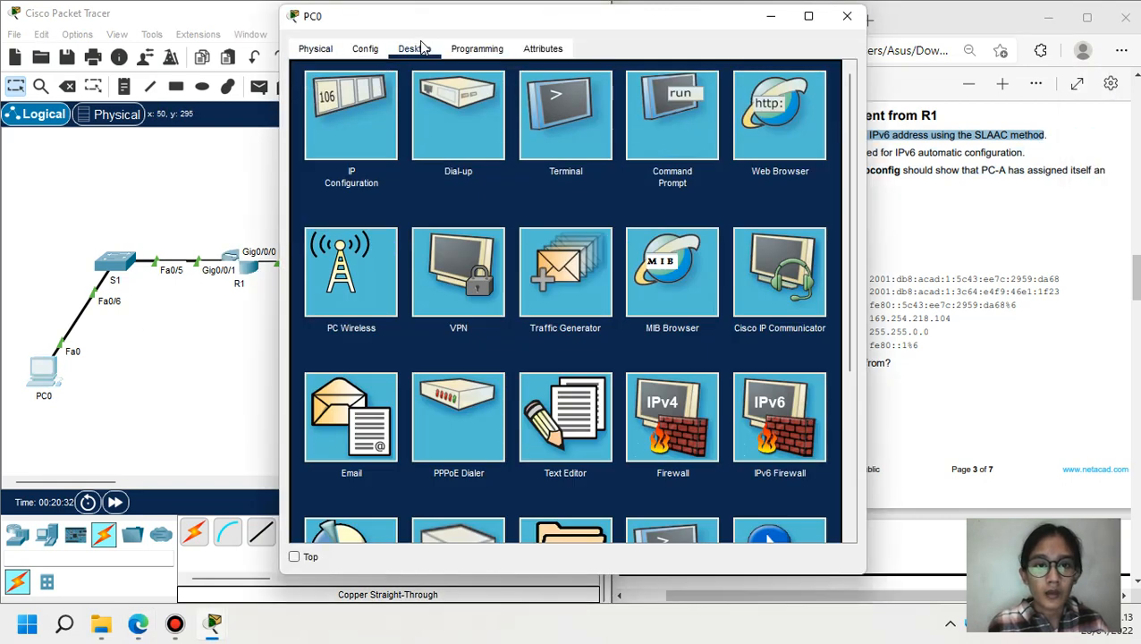
pyautogui.click(368, 104)
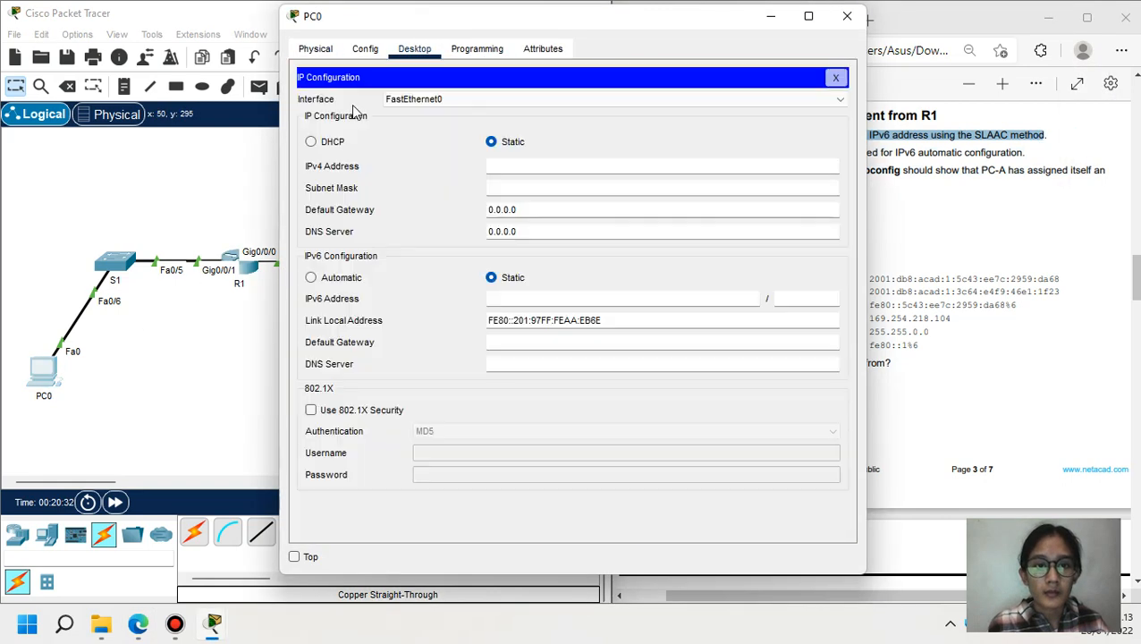
pyautogui.click(311, 278)
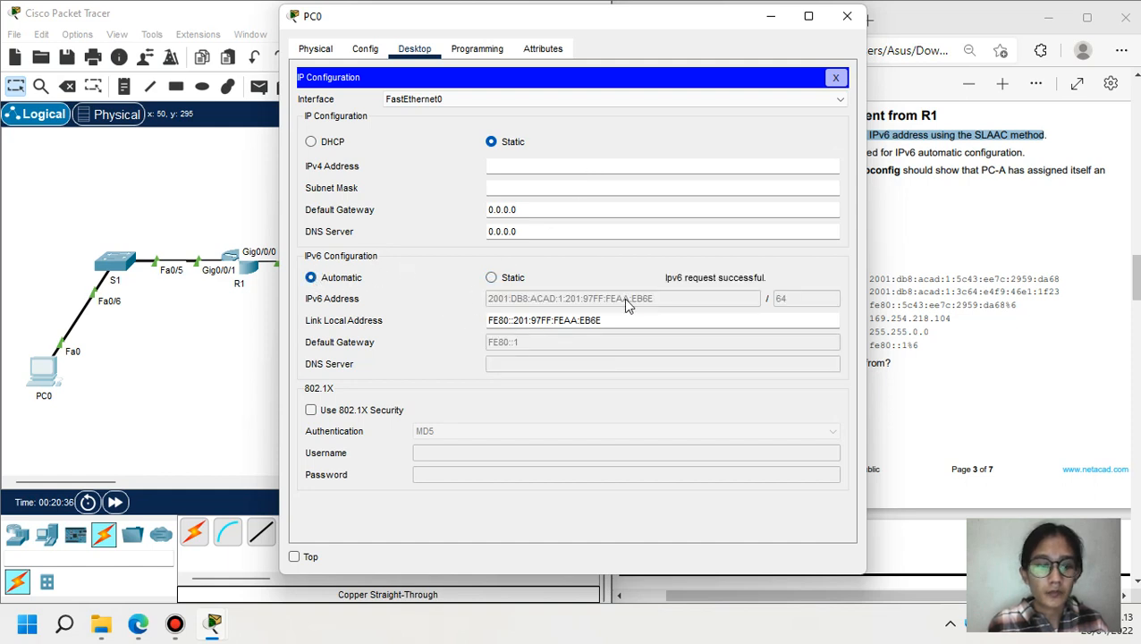
pyautogui.click(771, 16)
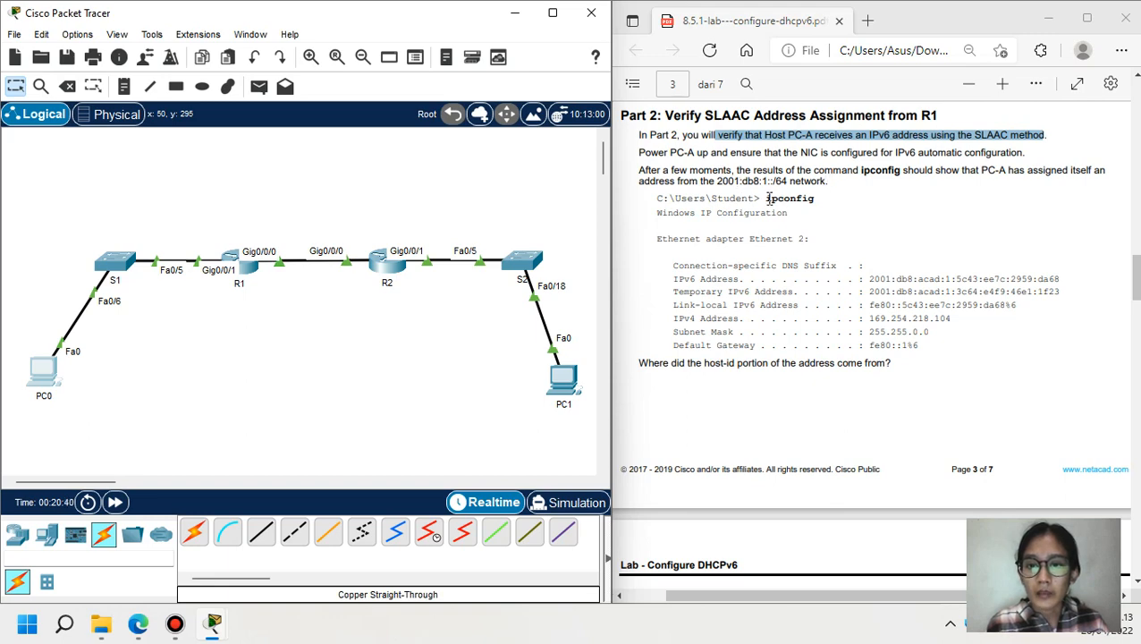
# - Open PC0's Command Prompt, then minimize the PC0 window
pyautogui.click(52, 368)
pyautogui.click(835, 77)
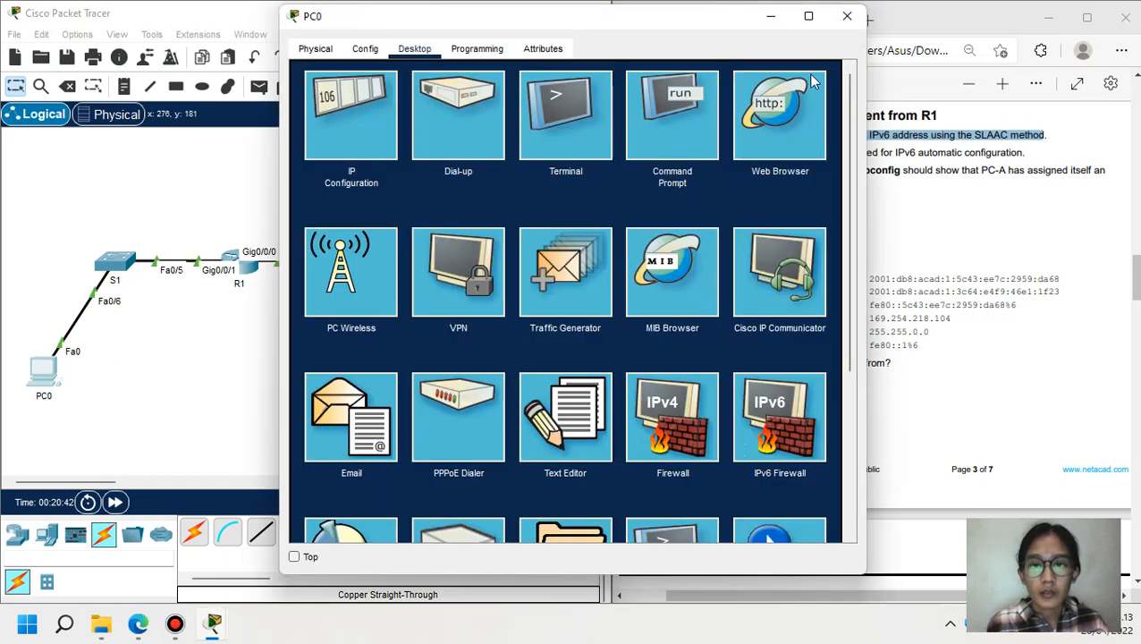
pyautogui.click(673, 125)
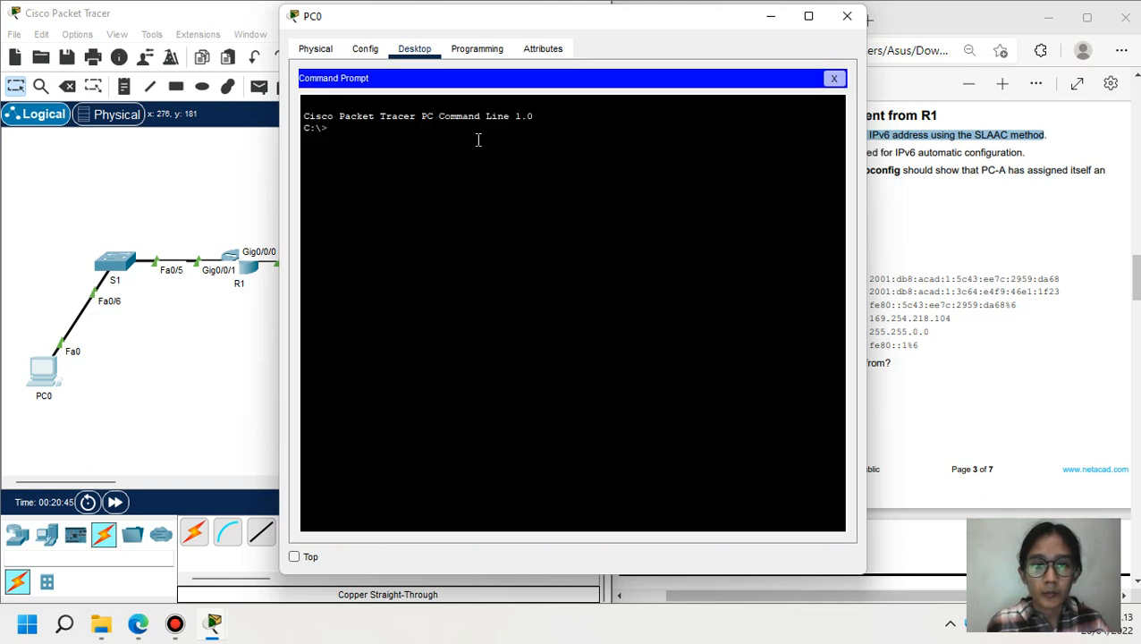
pyautogui.click(769, 17)
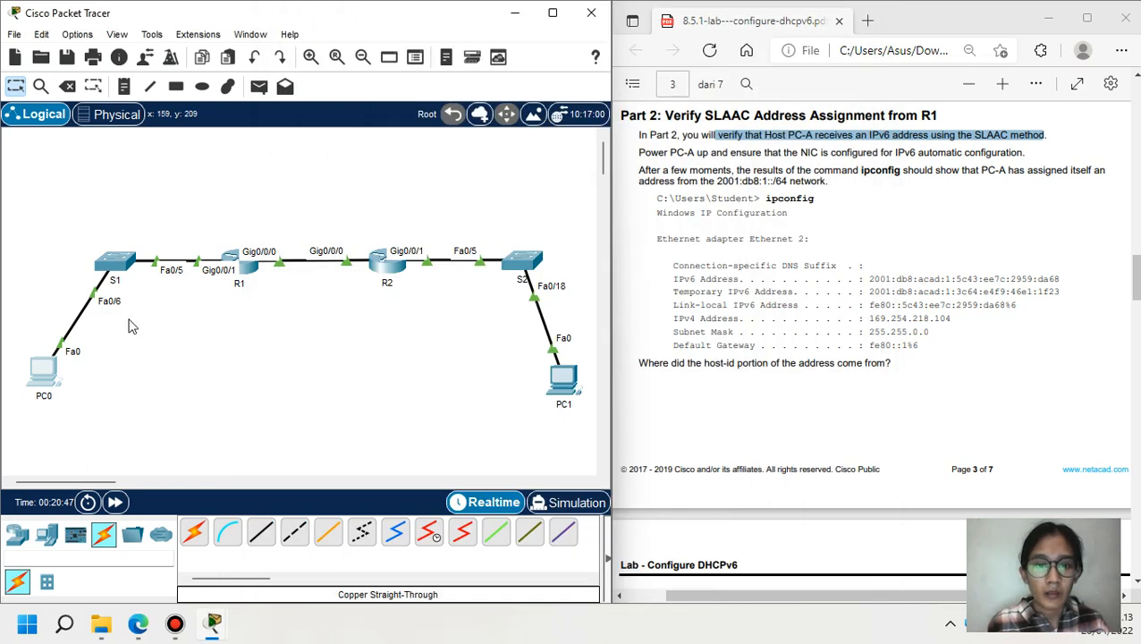
# - Relabel PC0 as PC-A and PC1 as PC-B in the topology
pyautogui.click(47, 397)
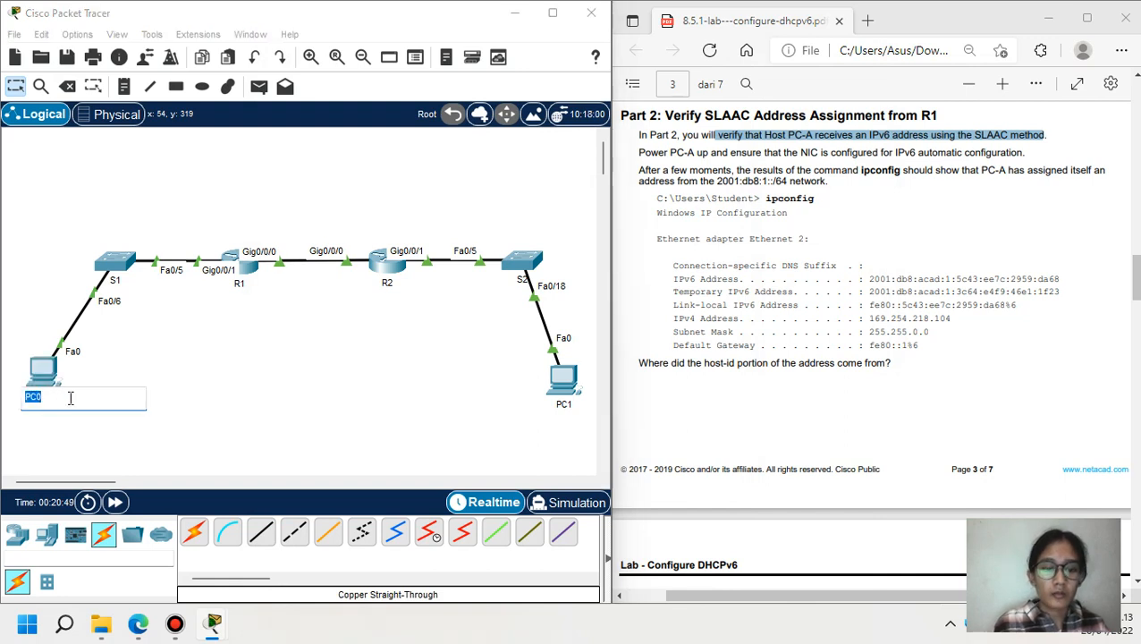
pyautogui.write('P')
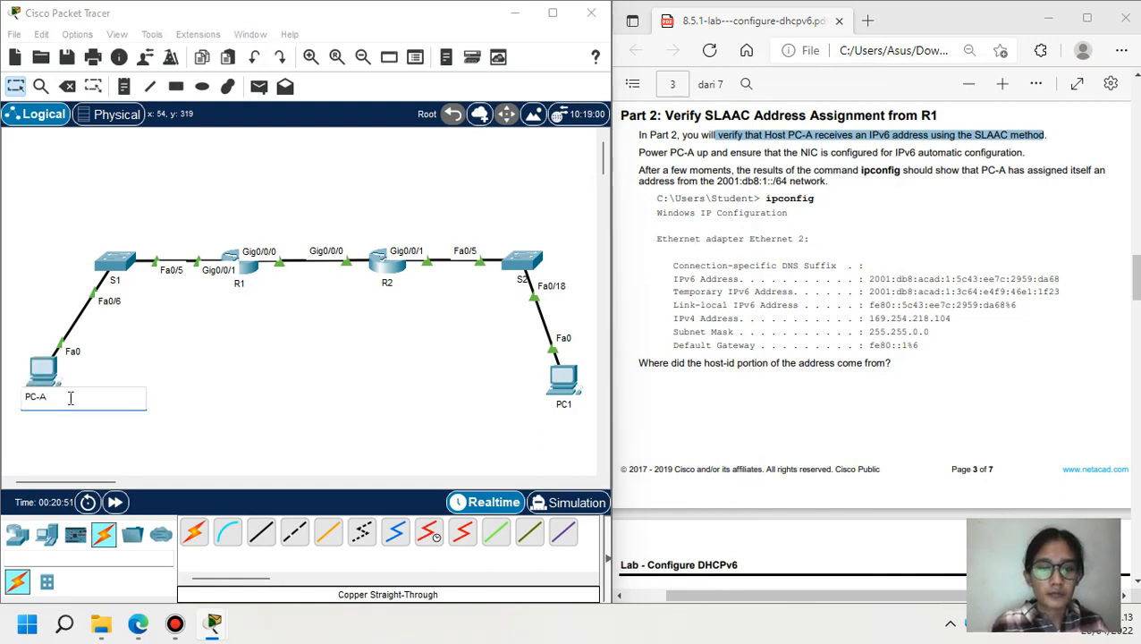
pyautogui.write('C-A')
pyautogui.press('Return')
pyautogui.click(554, 404)
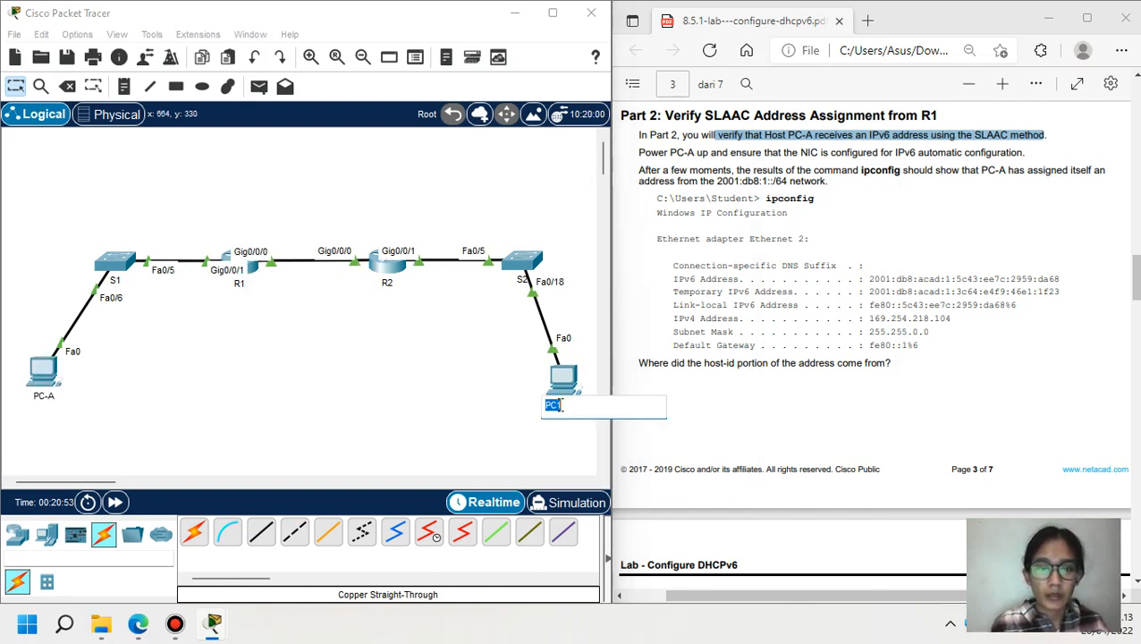
pyautogui.write('PC')
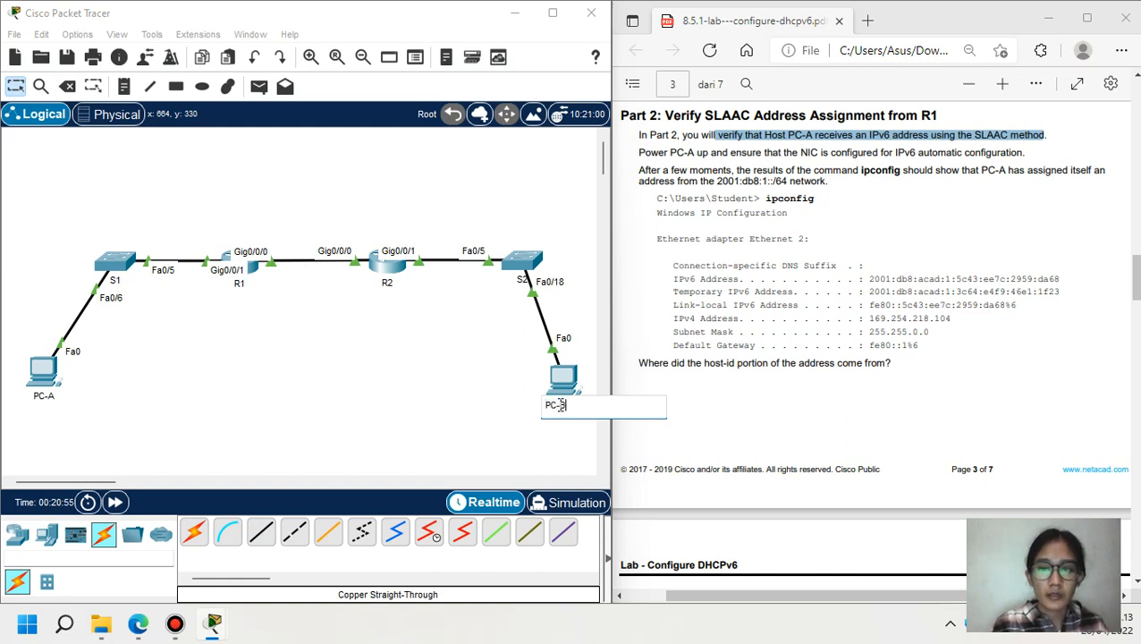
pyautogui.write('-B')
pyautogui.press('Return')
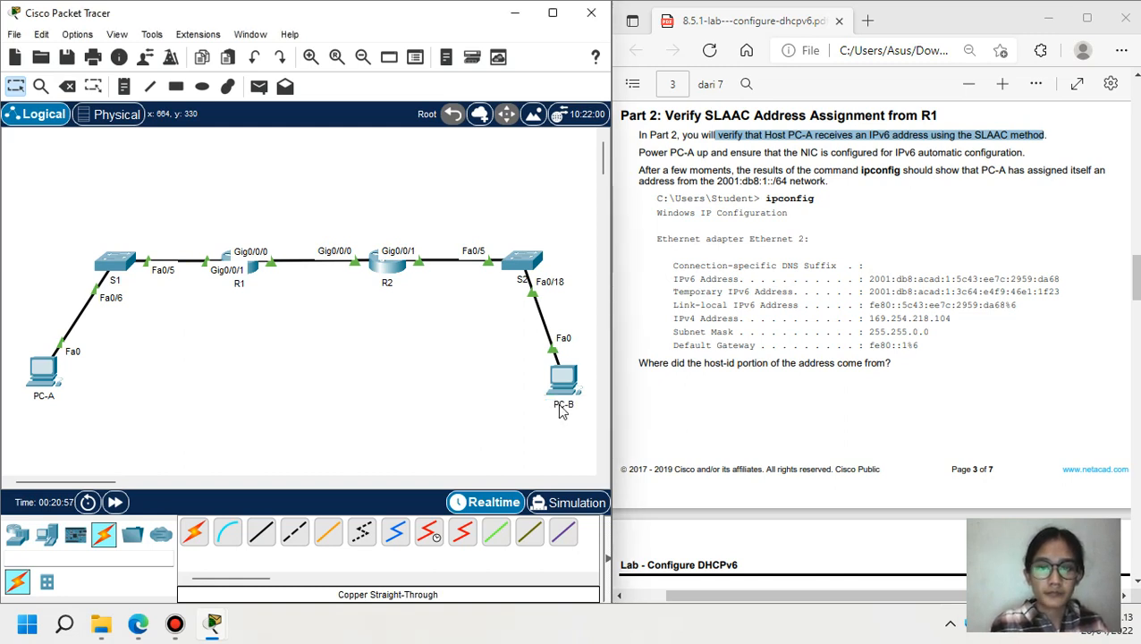
pyautogui.click(40, 369)
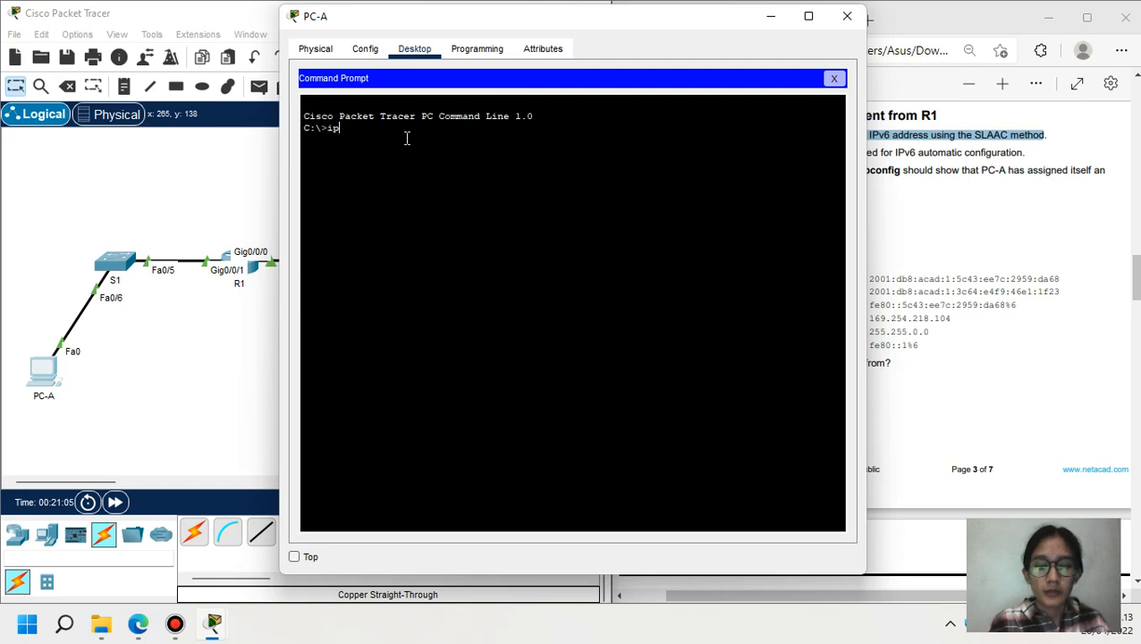
pyautogui.write('ipconfig')
pyautogui.press('Return')
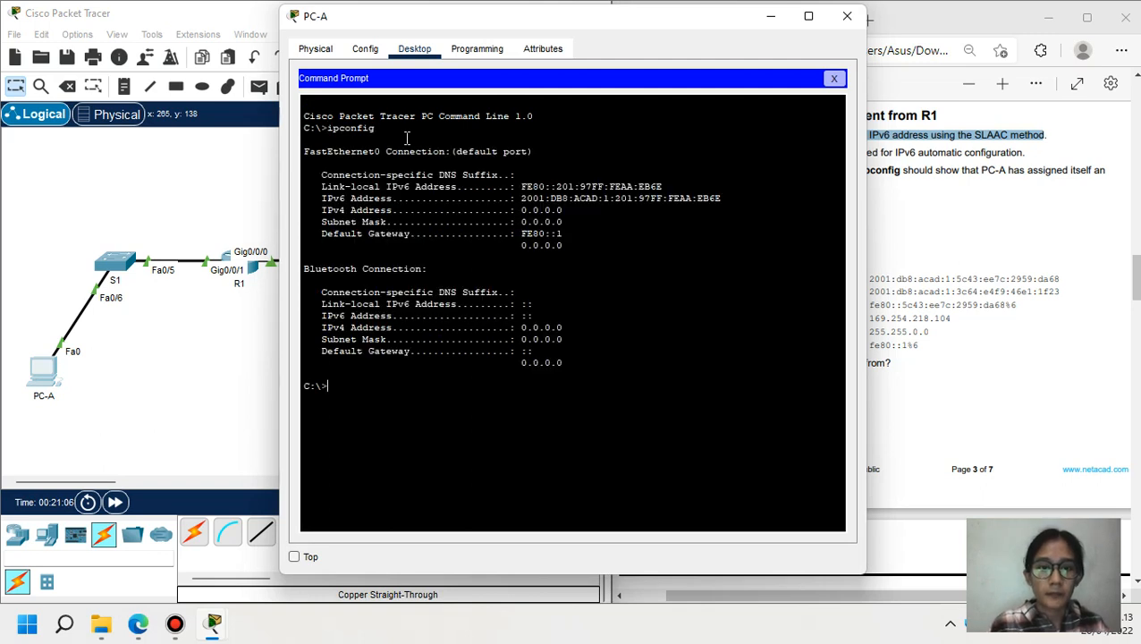
pyautogui.click(771, 16)
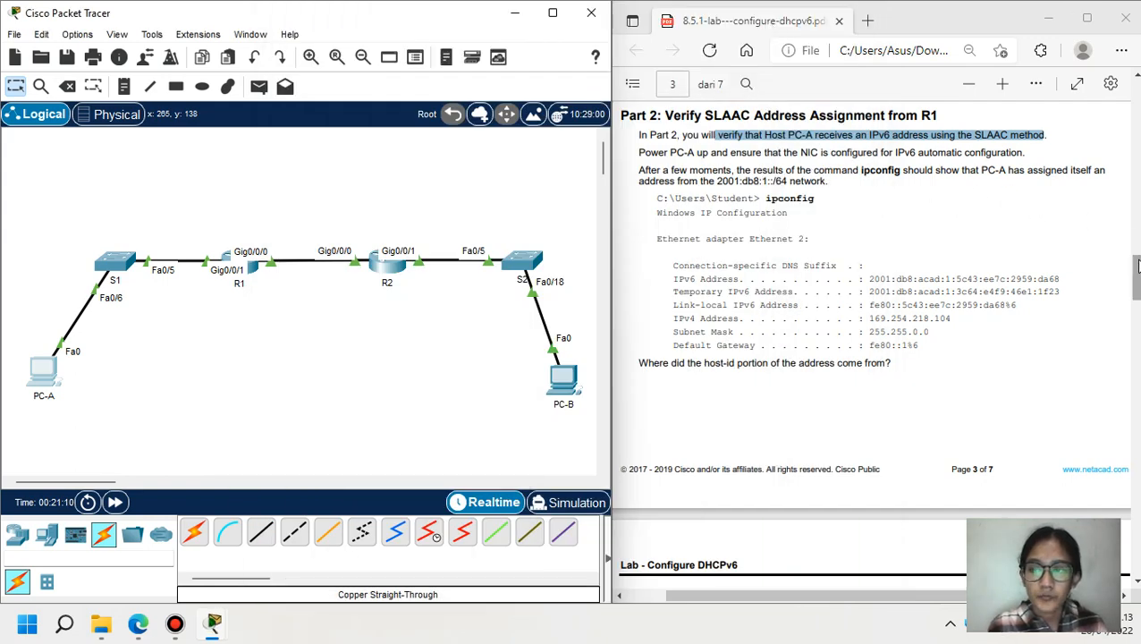
pyautogui.scroll(-1, 1044, 215)
pyautogui.scroll(-5, 1137, 299)
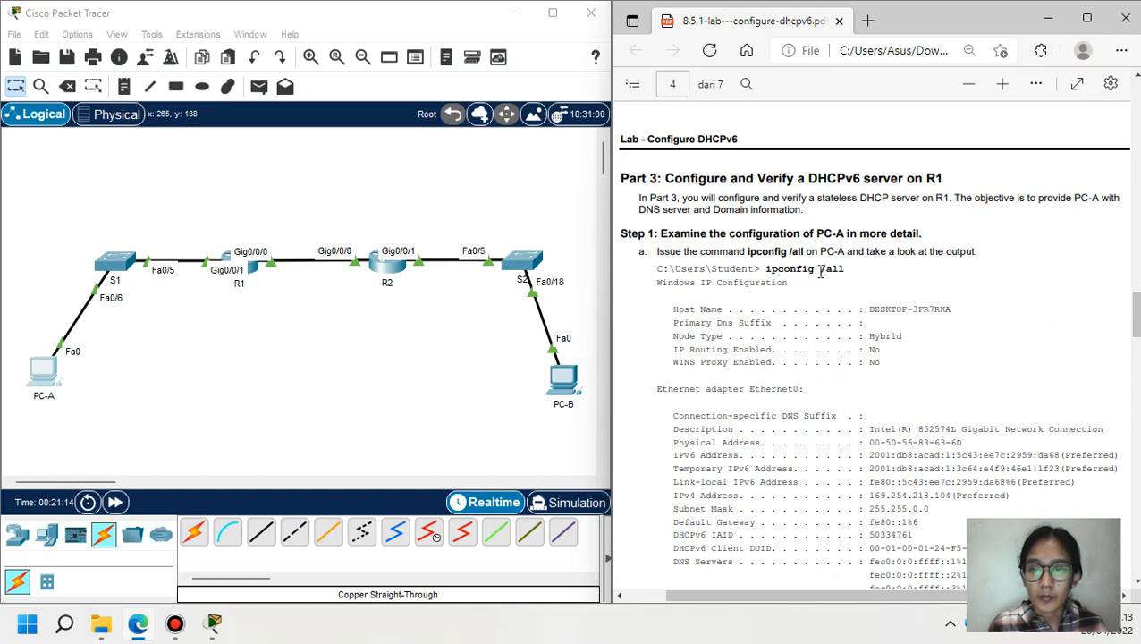
pyautogui.click(36, 374)
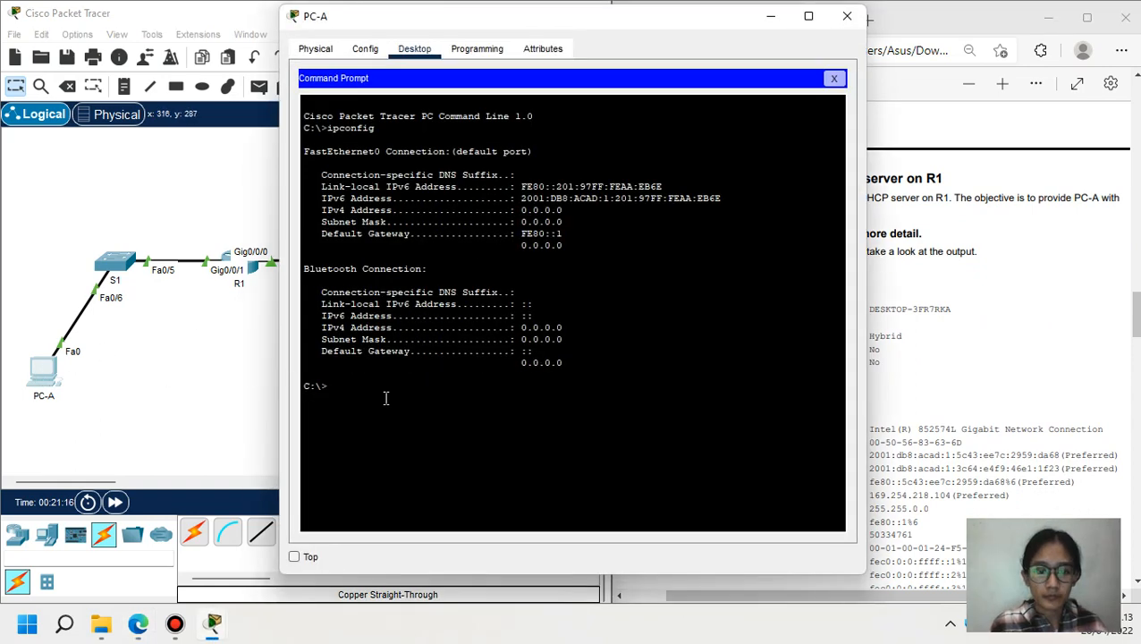
pyautogui.write('ipc')
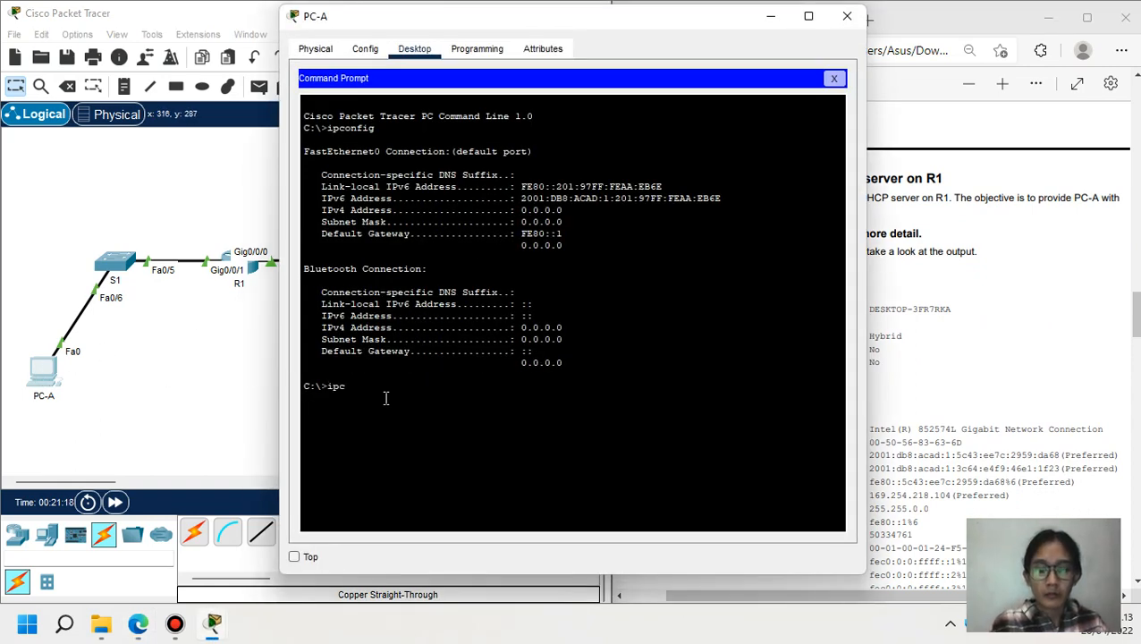
pyautogui.write('onf')
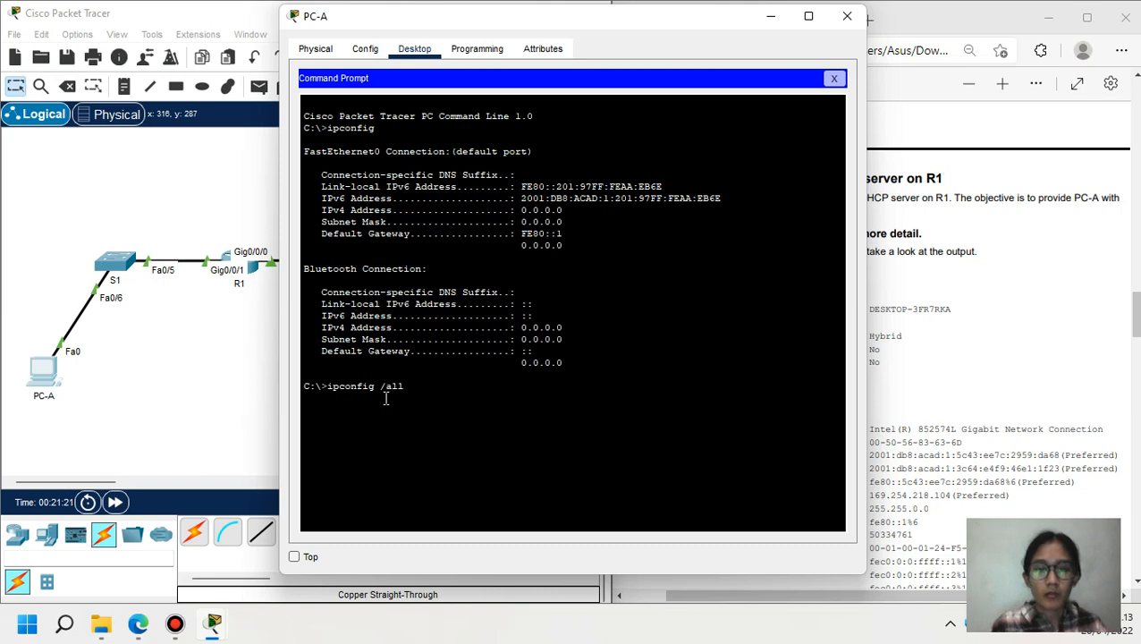
pyautogui.write('ig /all')
pyautogui.press('Return')
pyautogui.press('space')
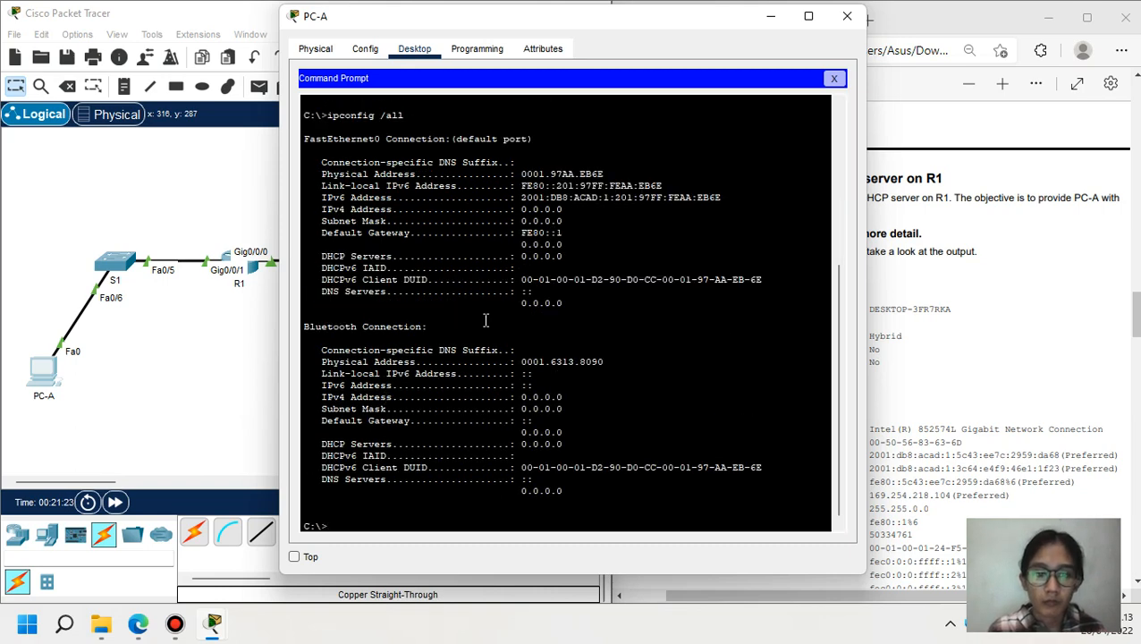
pyautogui.click(773, 16)
pyautogui.moveTo(1134, 298); pyautogui.dragTo(1133, 350)
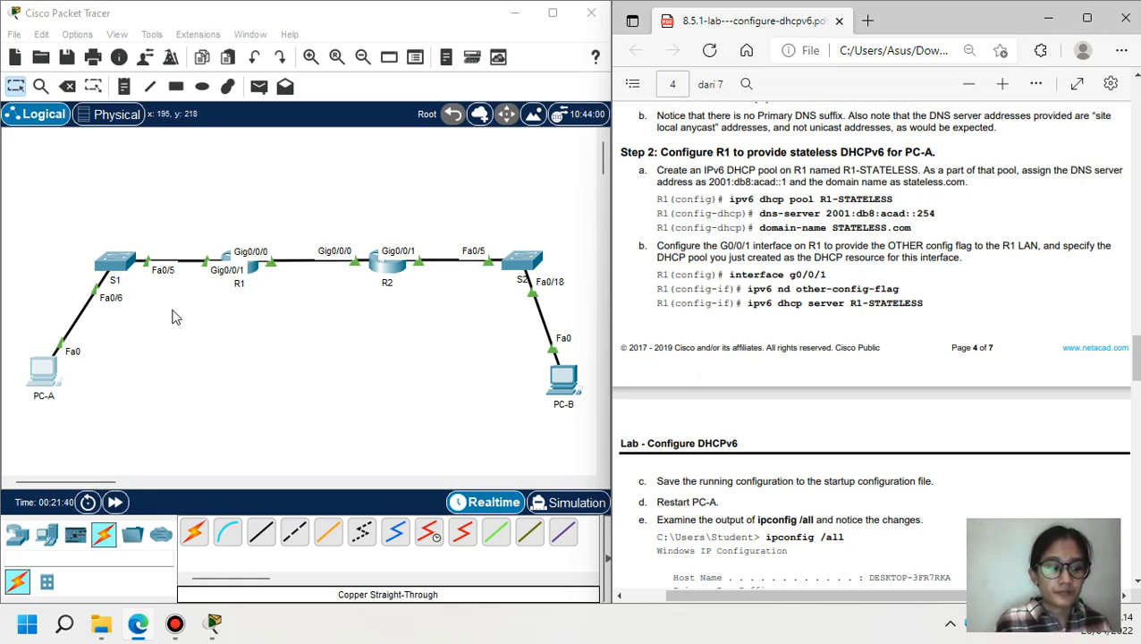
# - On R1, enter global configuration and create DHCPv6 pool R1-STATELESS
pyautogui.click(240, 260)
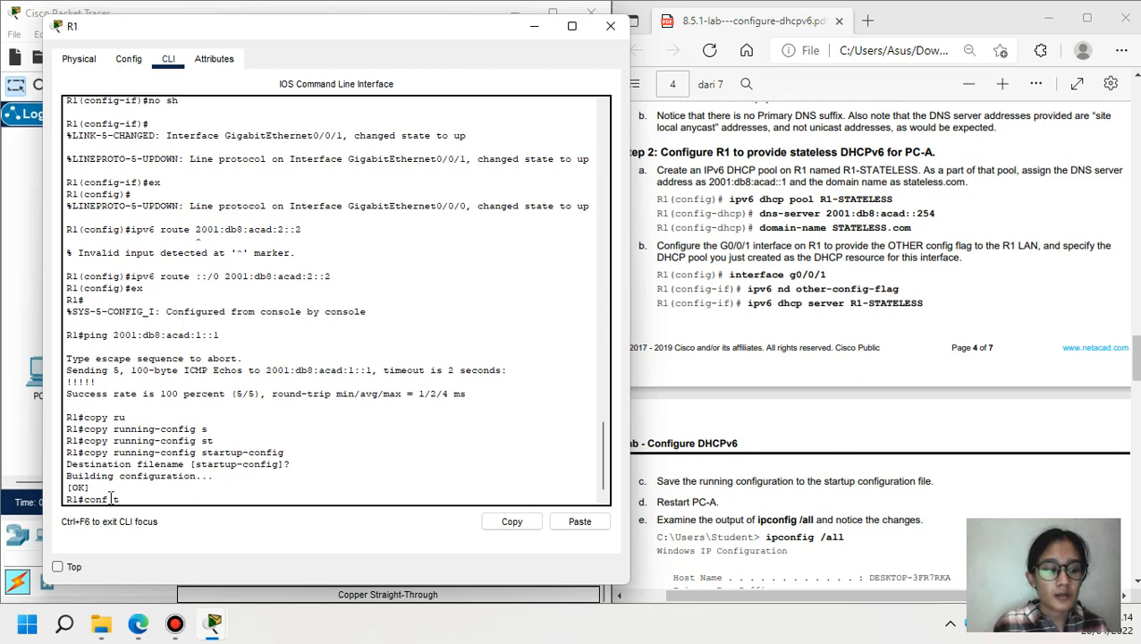
pyautogui.write('conf t')
pyautogui.press('Return')
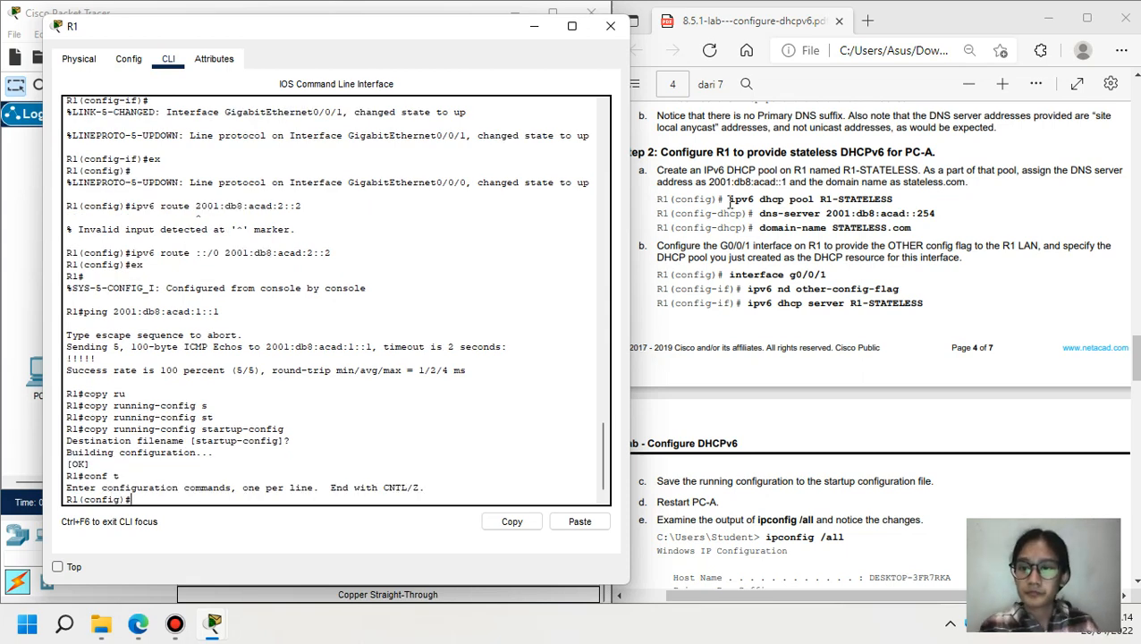
pyautogui.moveTo(729, 202); pyautogui.dragTo(891, 206)
pyautogui.hotkey('ctrl', 'c')
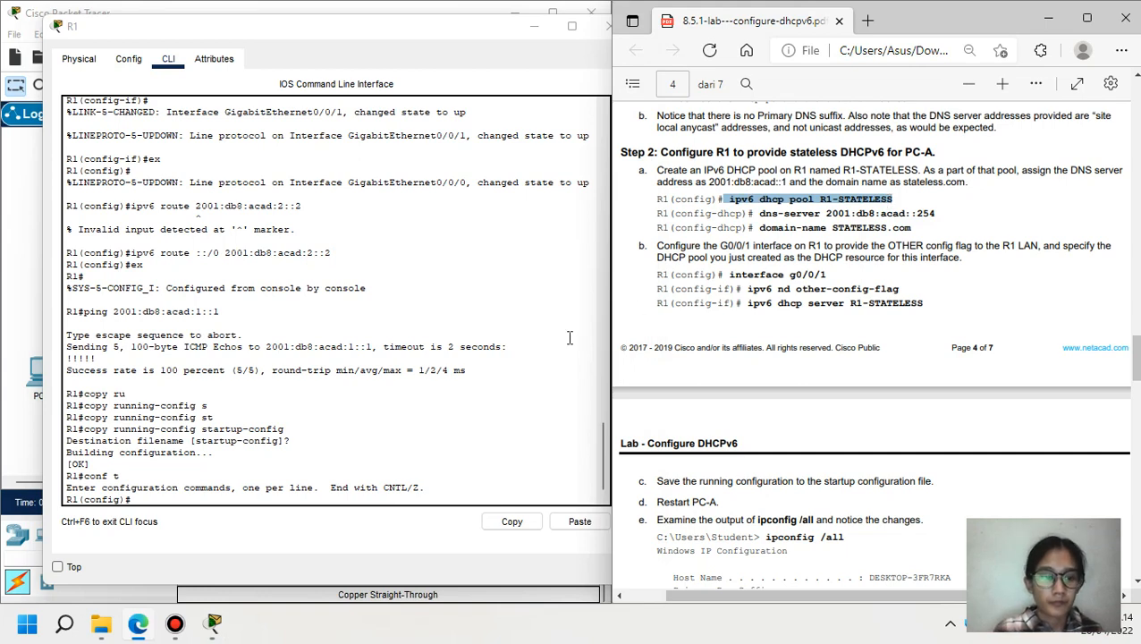
pyautogui.click(216, 503)
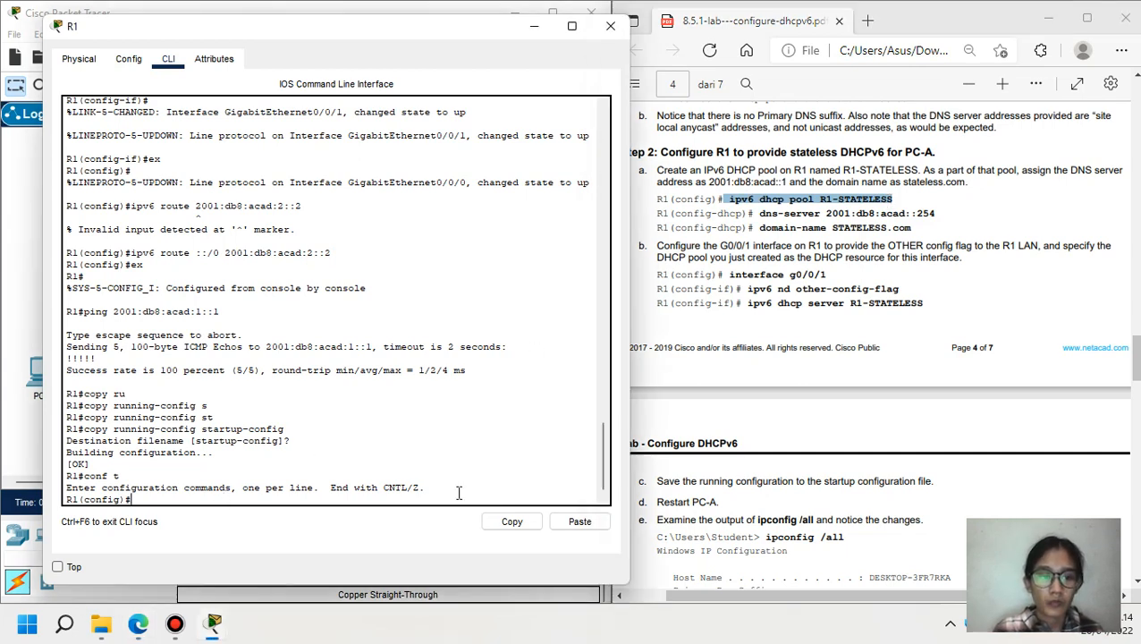
pyautogui.click(571, 519)
pyautogui.press('Return')
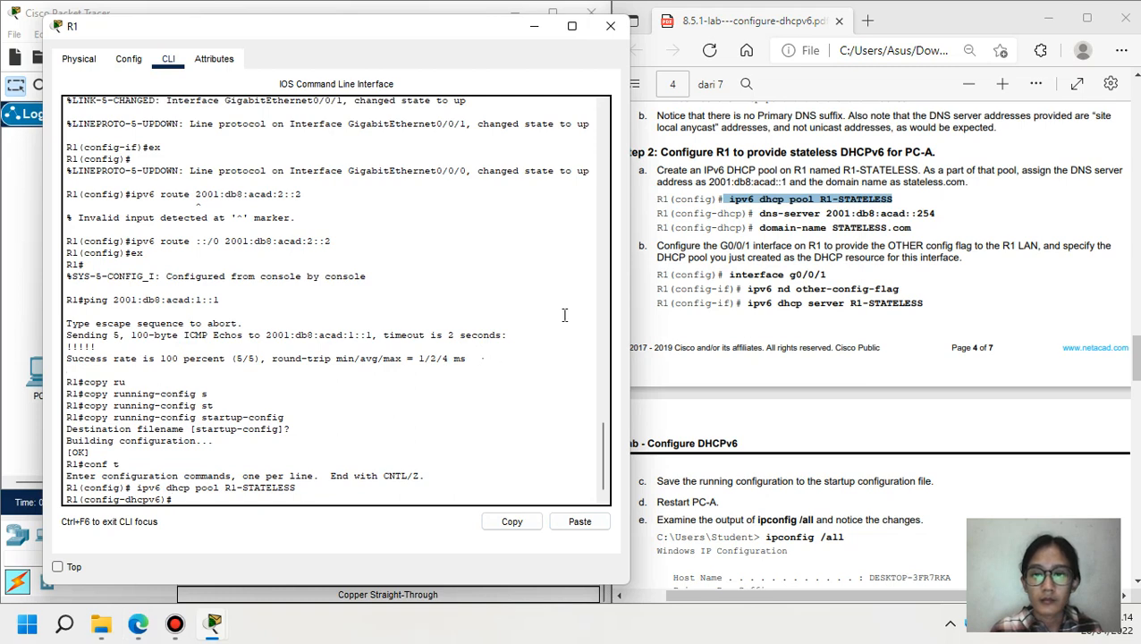
# - Add DNS server 2001:db8:acad::254 and domain name STATELESS.com to the pool
pyautogui.moveTo(761, 218); pyautogui.dragTo(940, 214)
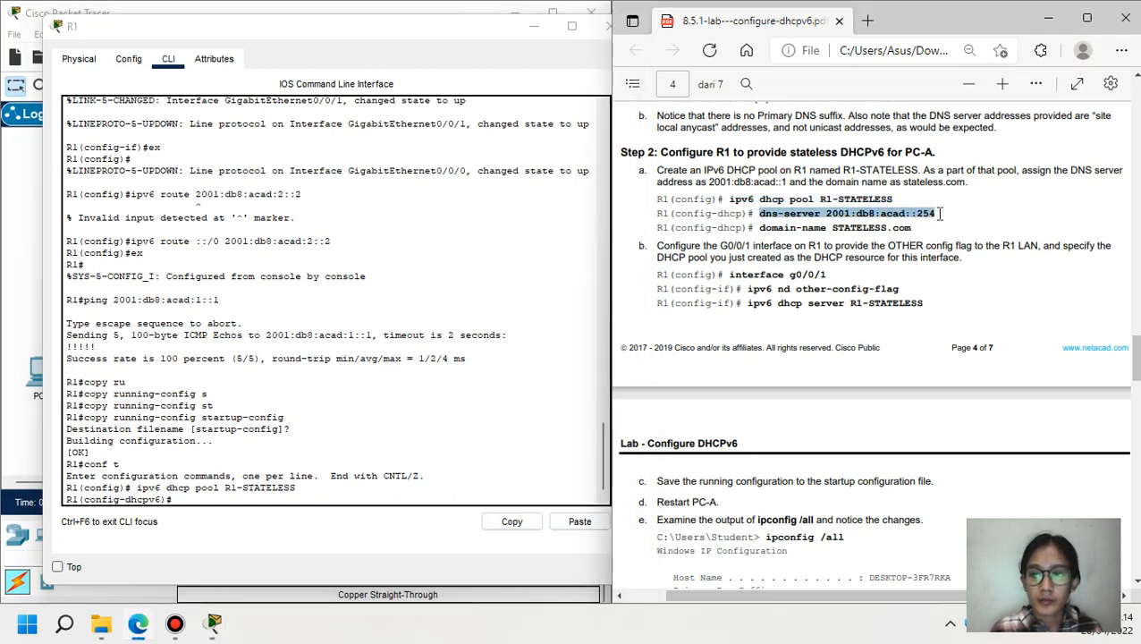
pyautogui.click(324, 494)
pyautogui.click(572, 520)
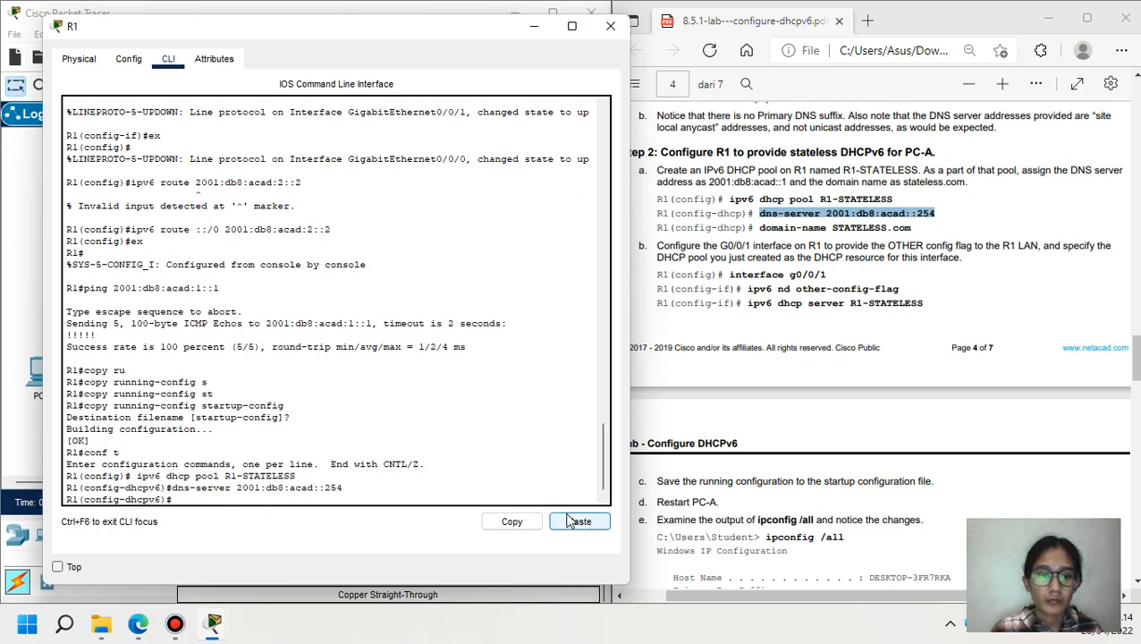
pyautogui.moveTo(761, 228); pyautogui.dragTo(912, 227)
pyautogui.hotkey('ctrl', 'c')
pyautogui.click(590, 522)
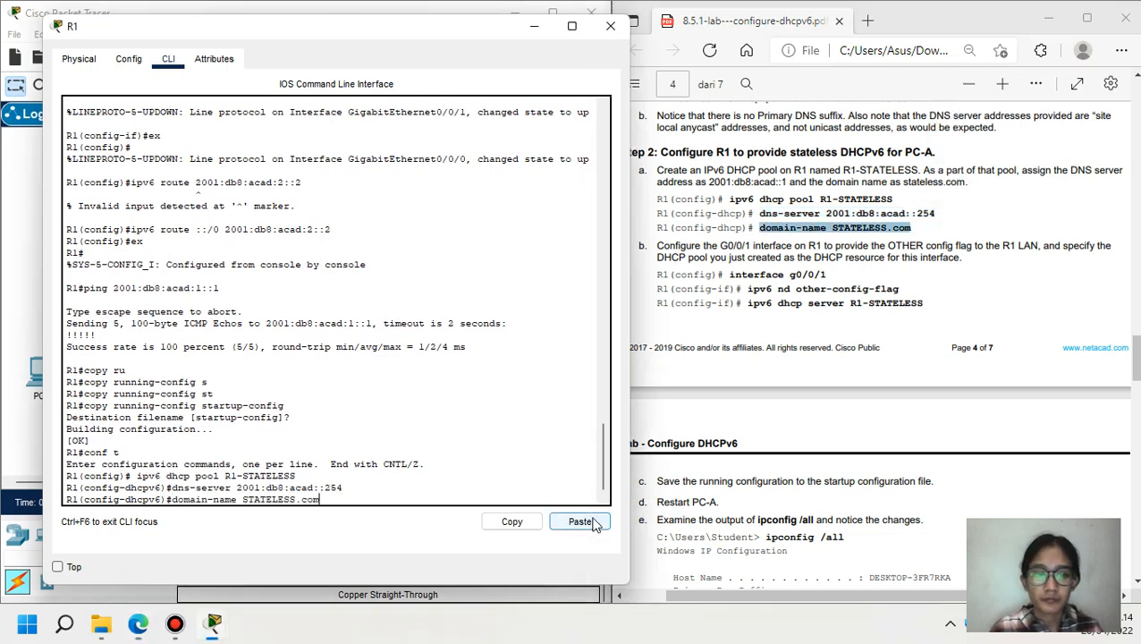
pyautogui.press('Return')
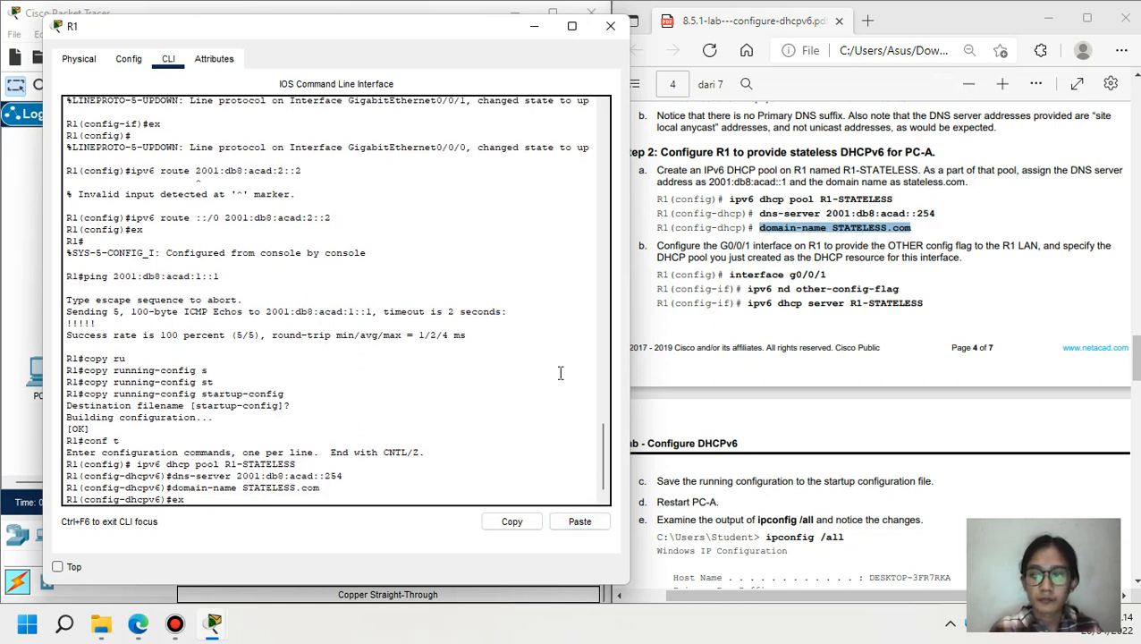
# - Leave the DHCPv6 pool configuration and enter R1's interface g0/0/1
pyautogui.write('ex')
pyautogui.press('Return')
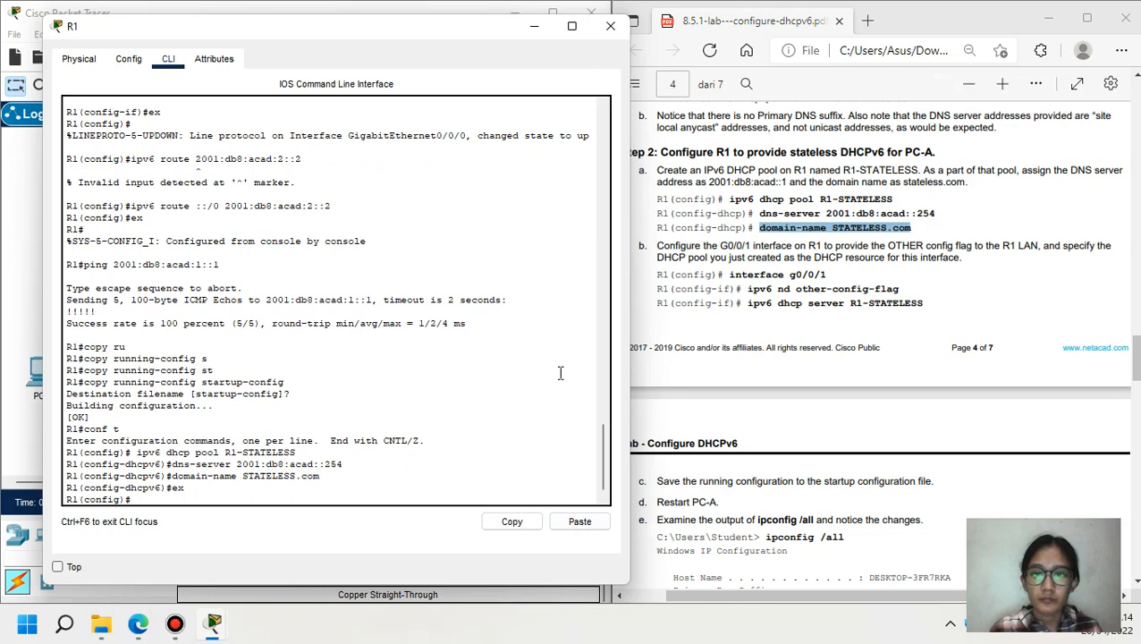
pyautogui.moveTo(728, 275); pyautogui.dragTo(828, 278)
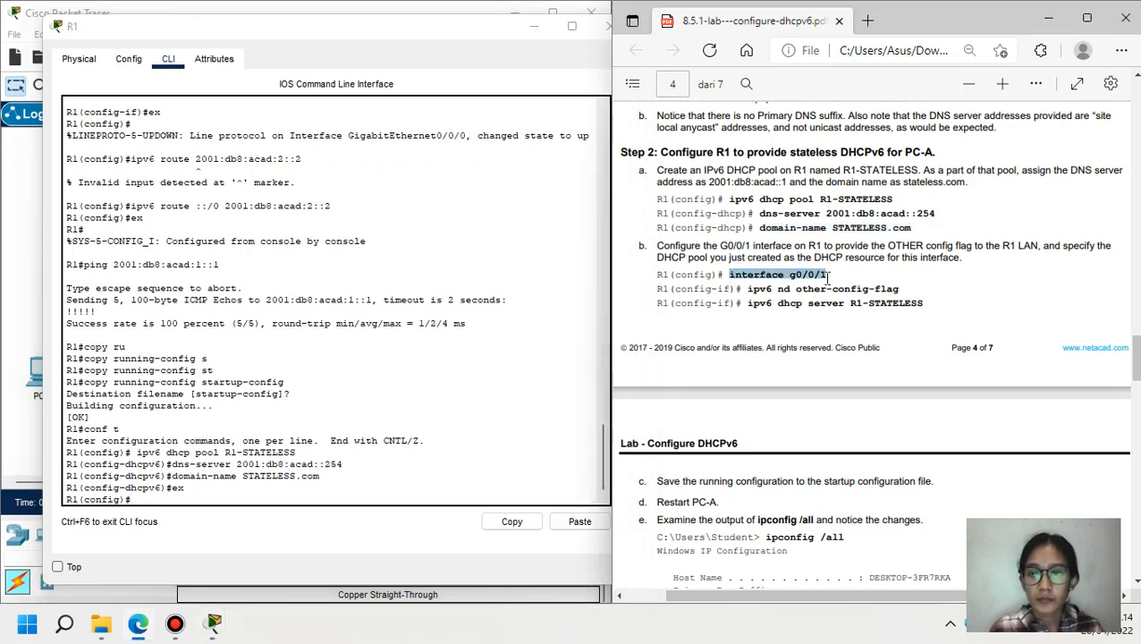
pyautogui.click(288, 497)
pyautogui.click(599, 524)
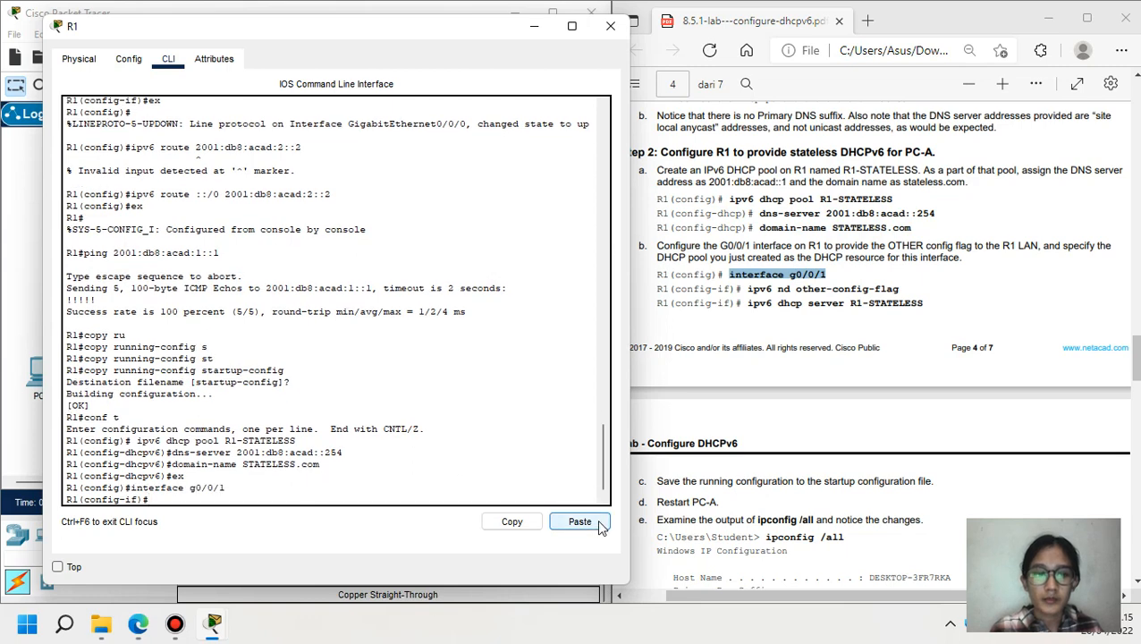
# - On G0/0/1, enable ipv6 nd other-config-flag and serve DHCPv6 pool R1-STATELESS
pyautogui.moveTo(746, 286); pyautogui.dragTo(901, 288)
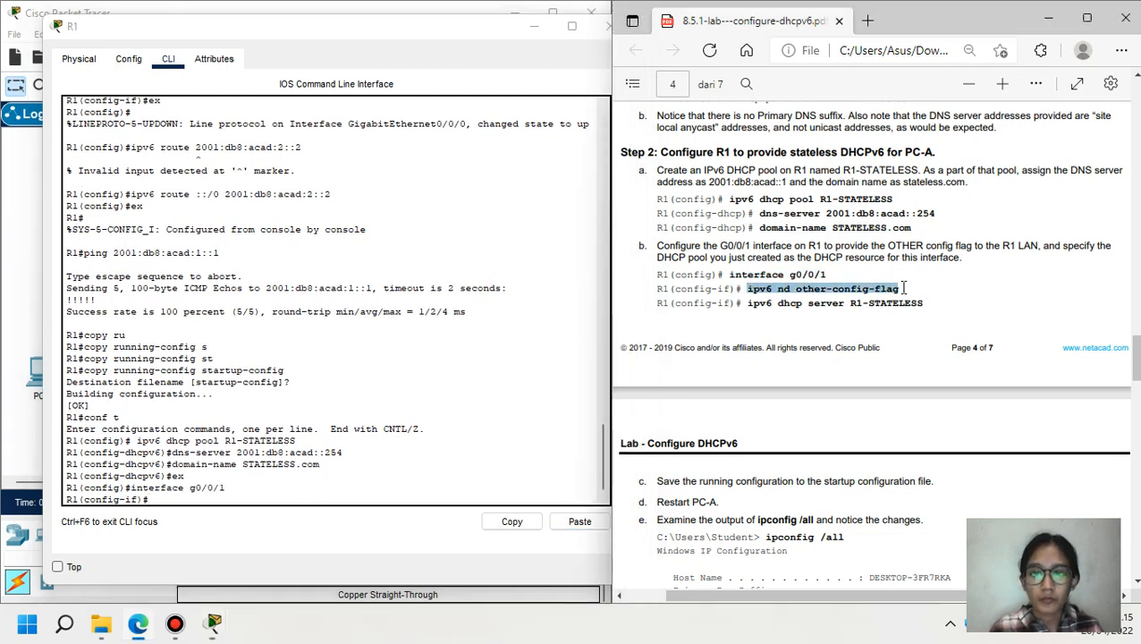
pyautogui.hotkey('ctrl', 'c')
pyautogui.click(482, 397)
pyautogui.click(579, 522)
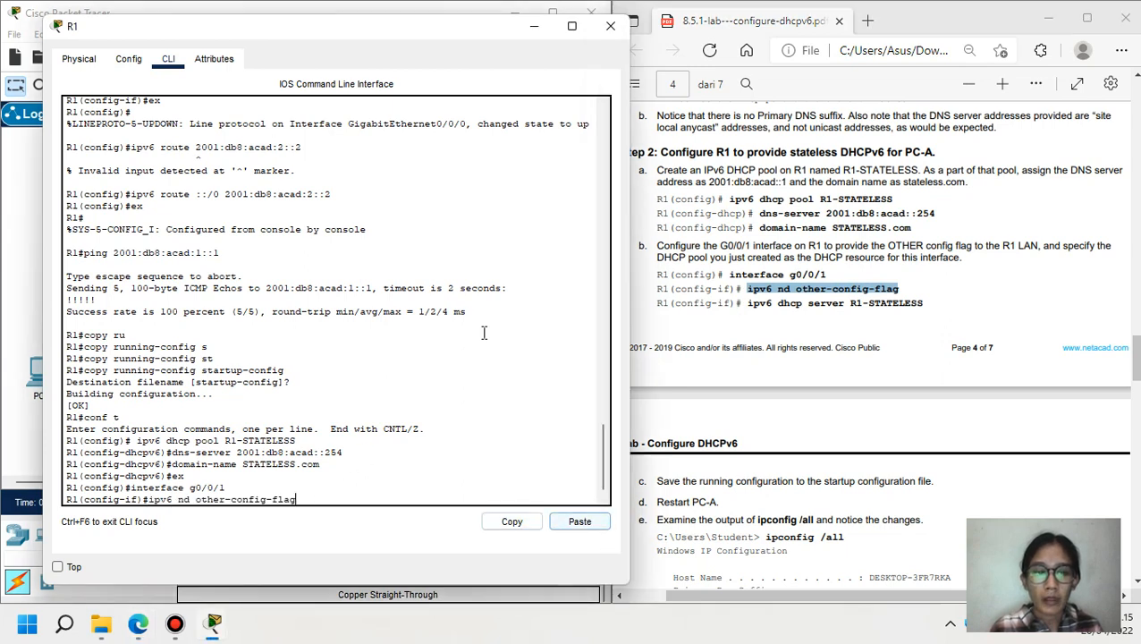
pyautogui.press('Return')
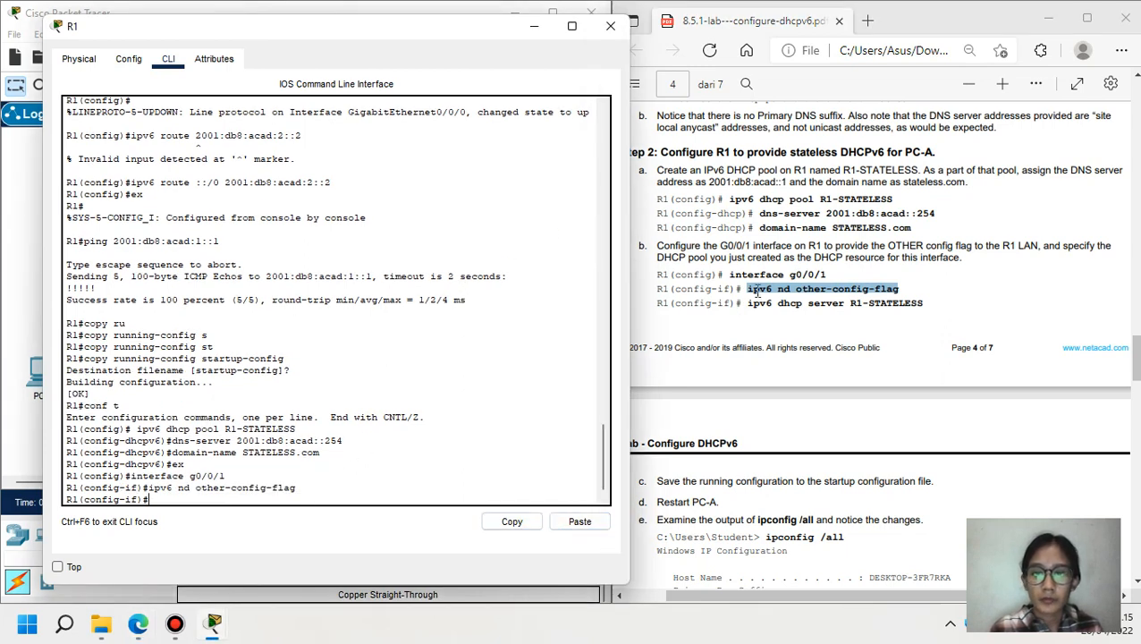
pyautogui.moveTo(747, 305); pyautogui.dragTo(929, 305)
pyautogui.hotkey('ctrl', 'c')
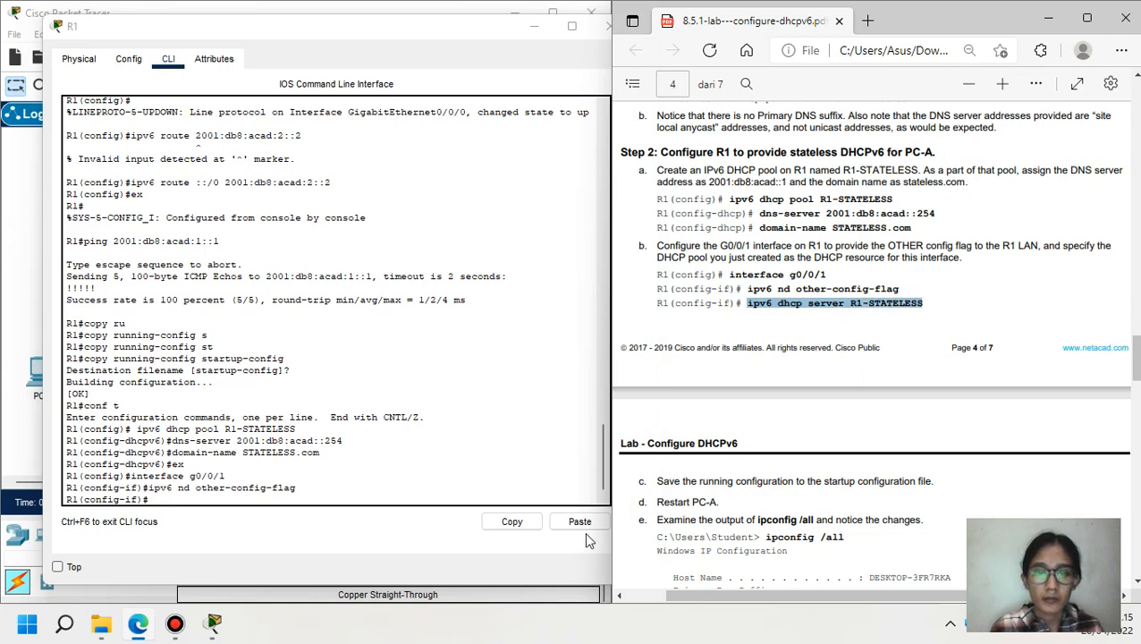
pyautogui.click(586, 524)
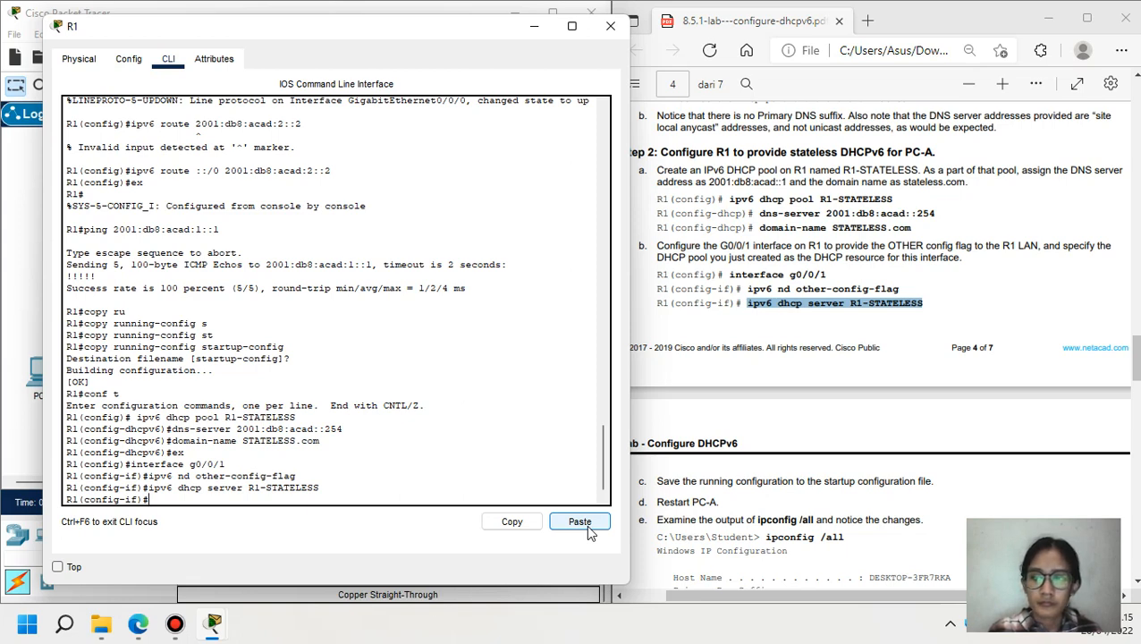
# - Exit configuration mode and save R1's running-config to startup-config with copy run start
pyautogui.click(660, 482)
pyautogui.moveTo(696, 483); pyautogui.dragTo(945, 481)
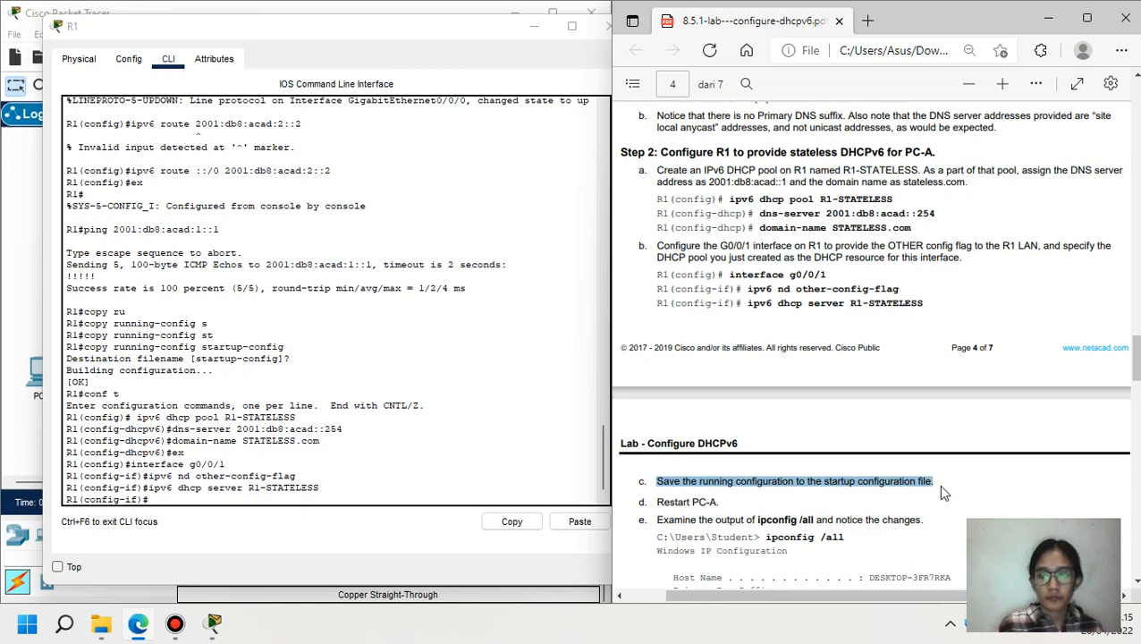
pyautogui.click(174, 503)
pyautogui.write('e')
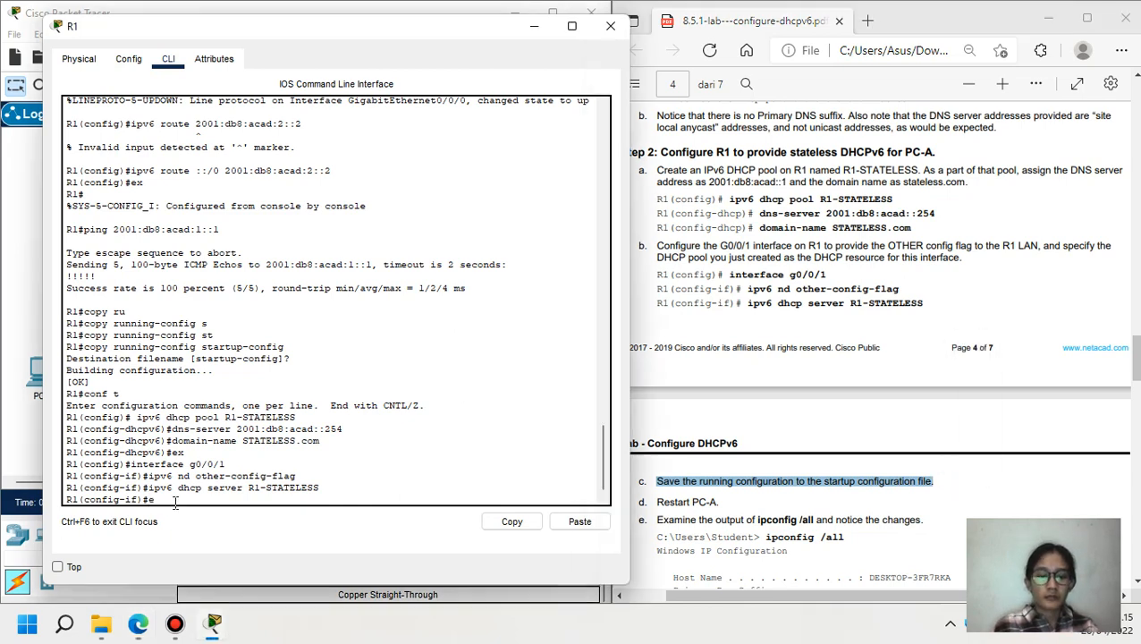
pyautogui.write('nd')
pyautogui.press('Return')
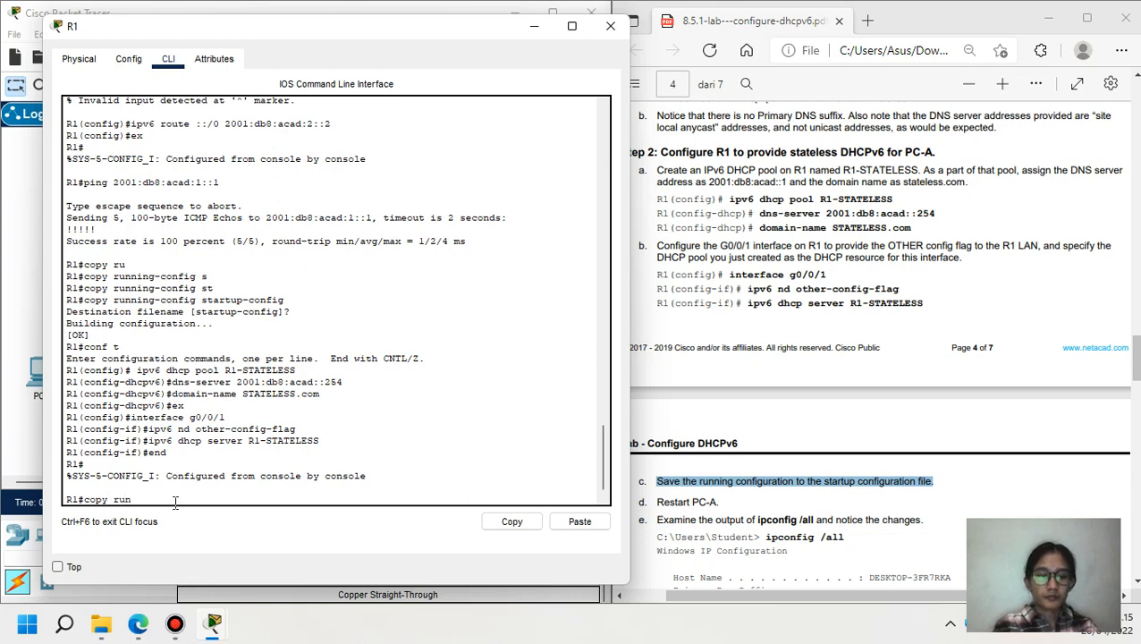
pyautogui.write('copy run')
pyautogui.press('Tab')
pyautogui.write('st')
pyautogui.press('Tab')
pyautogui.press('Return')
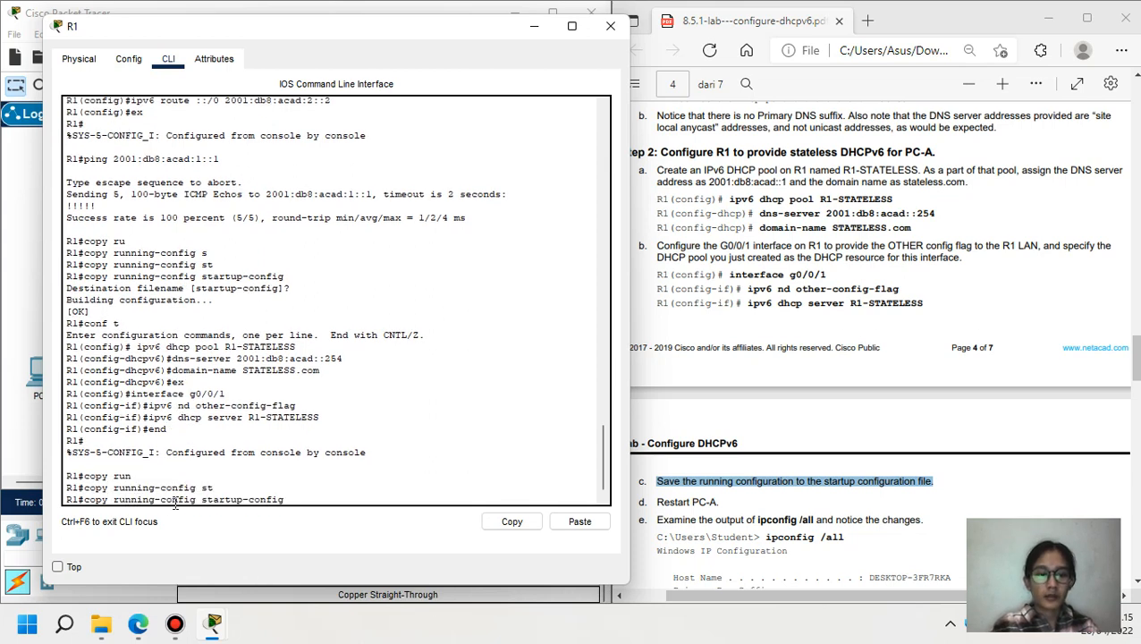
pyautogui.press('Return')
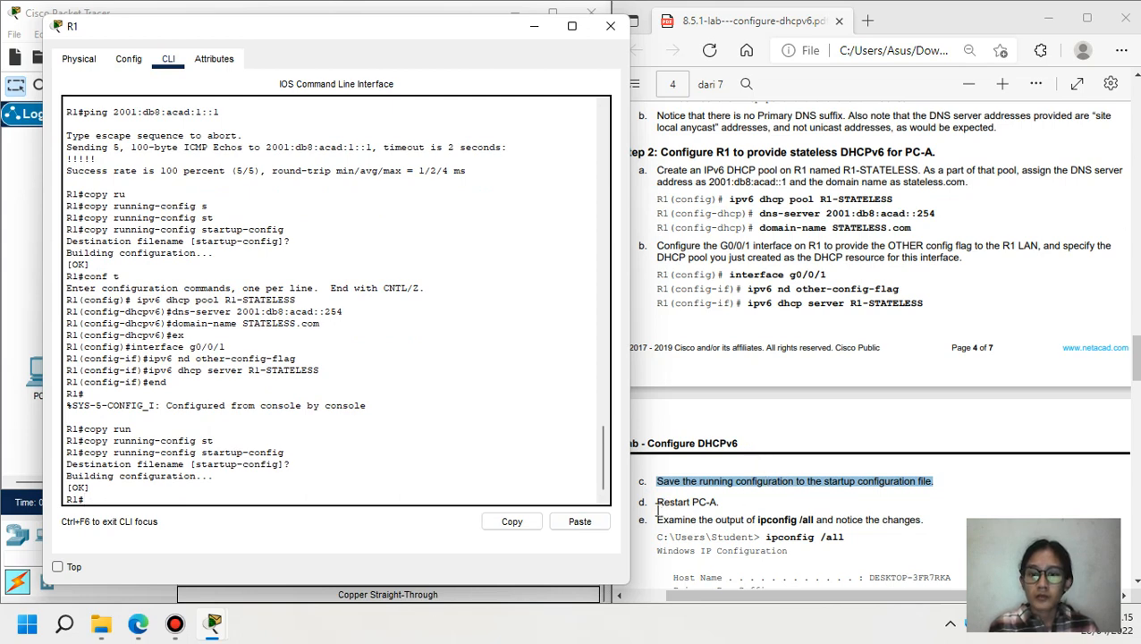
pyautogui.moveTo(656, 502); pyautogui.dragTo(719, 502)
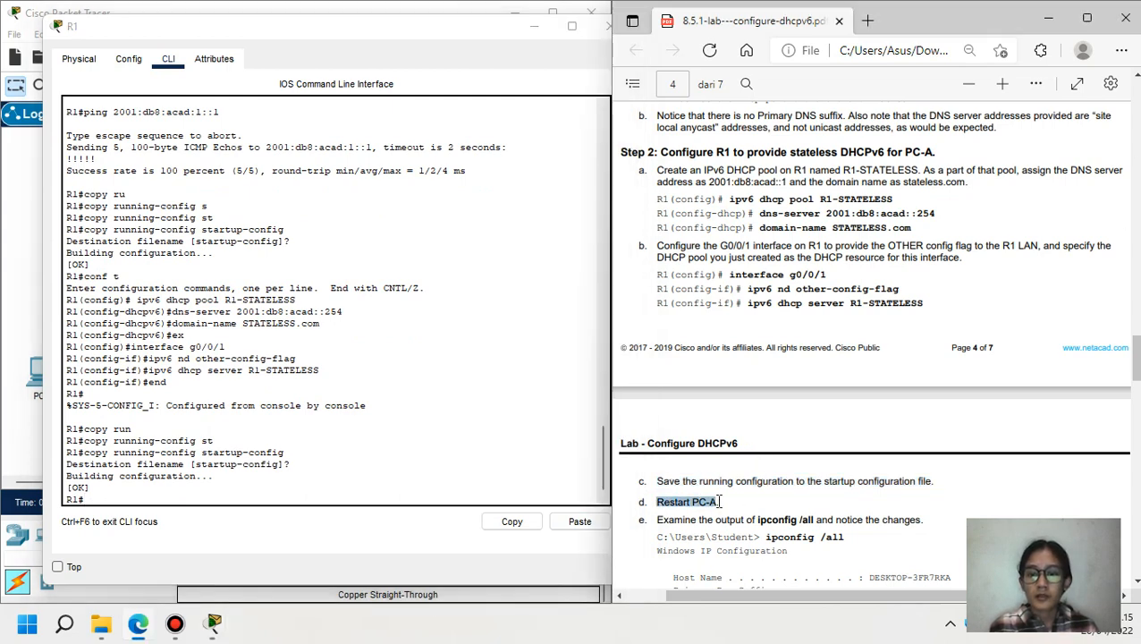
pyautogui.click(534, 26)
# - Check that PC-A's IP Configuration shows IPv6 DNS server 2001:DB8:ACAD::254, then close PC-A
pyautogui.click(41, 371)
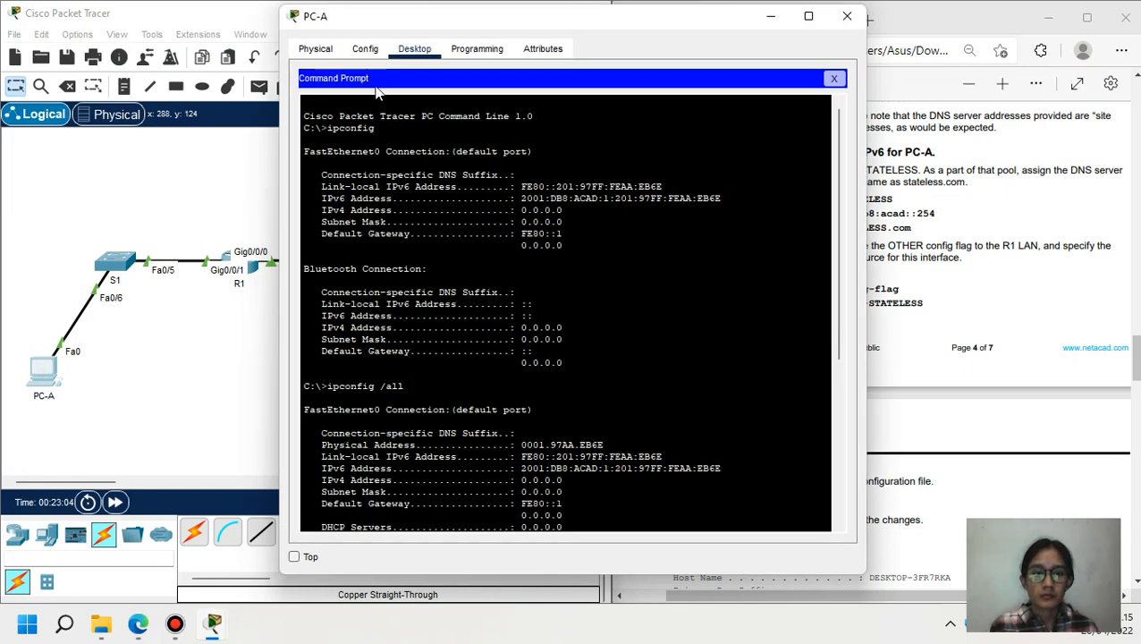
pyautogui.click(834, 79)
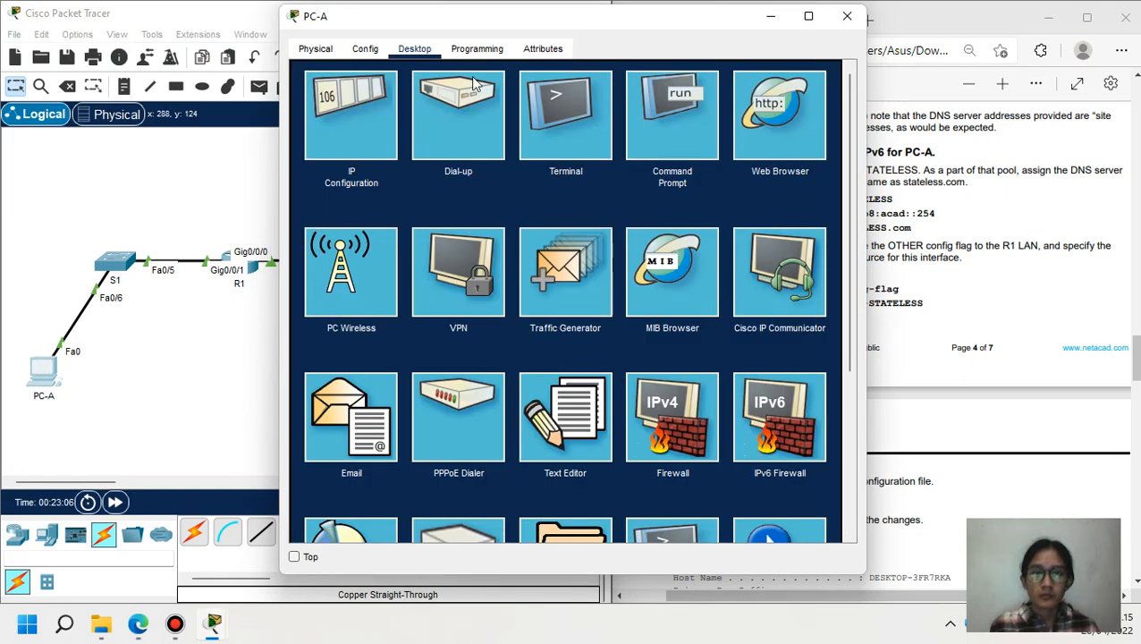
pyautogui.click(336, 130)
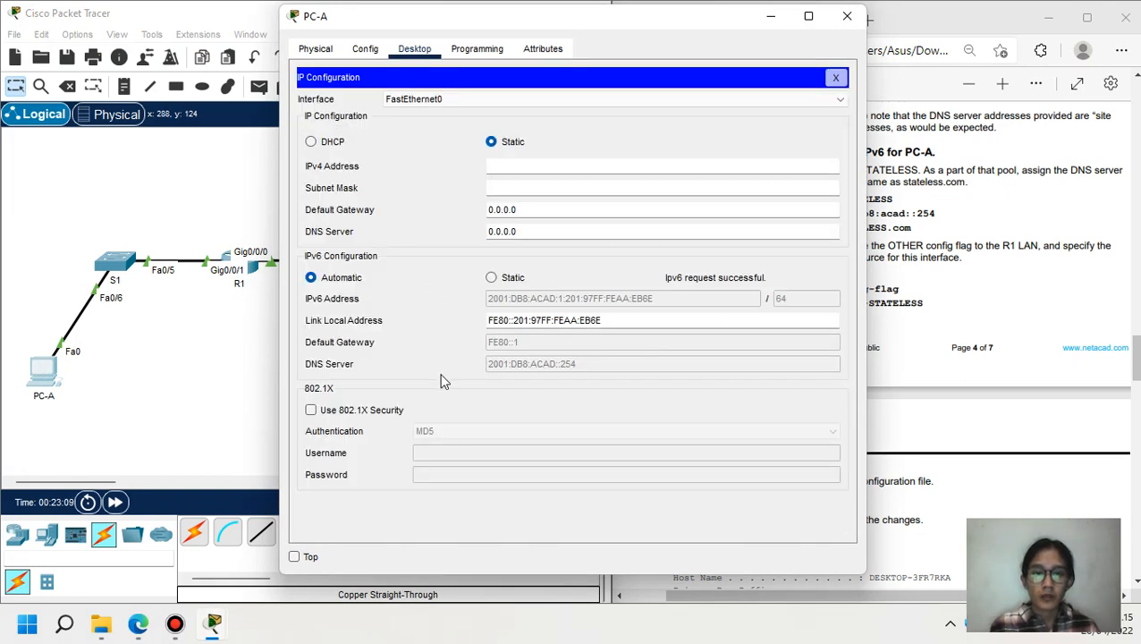
pyautogui.click(835, 79)
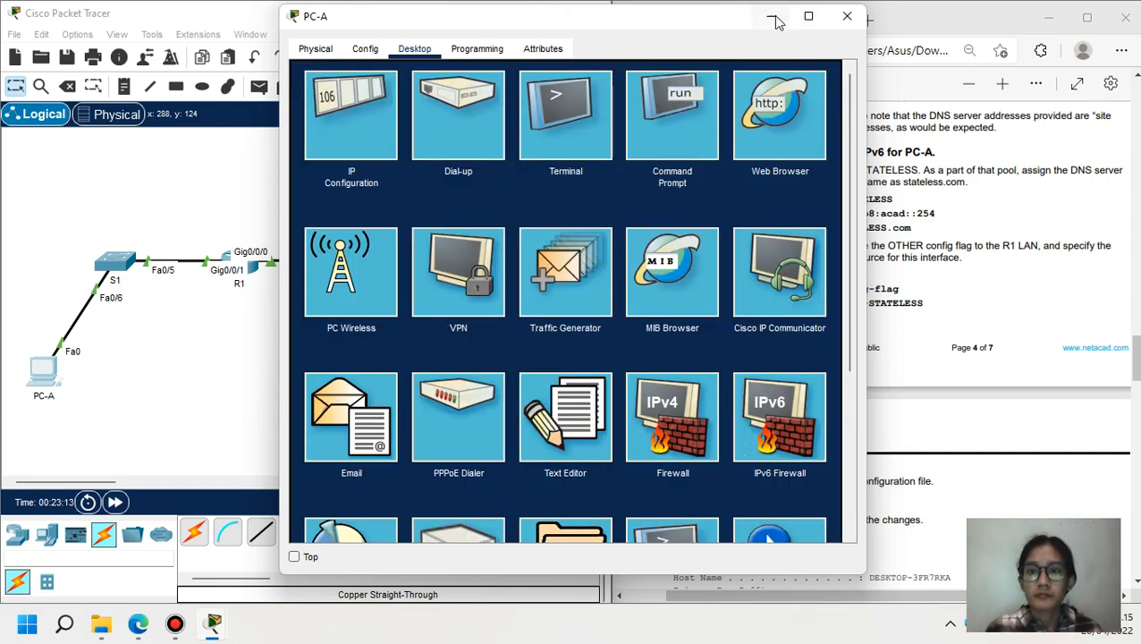
pyautogui.click(846, 16)
# - Scroll the lab PDF to the Restart PC-A and ipconfig /all steps and reopen PC-A
pyautogui.click(1032, 167)
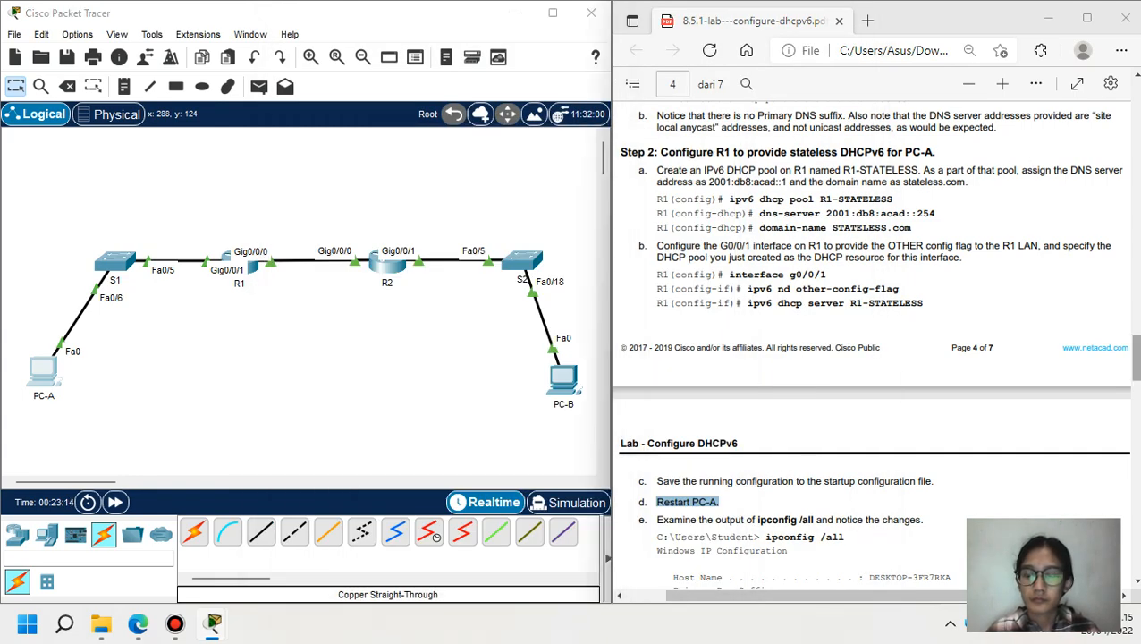
pyautogui.scroll(-2, 1033, 167)
pyautogui.scroll(-3, 873, 355)
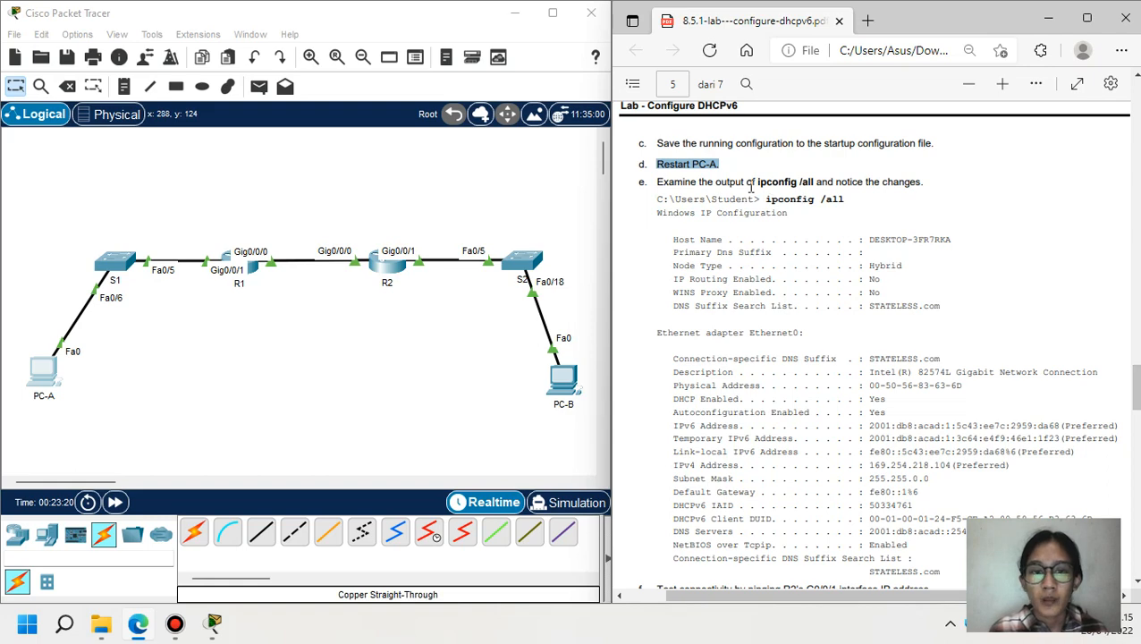
pyautogui.click(44, 375)
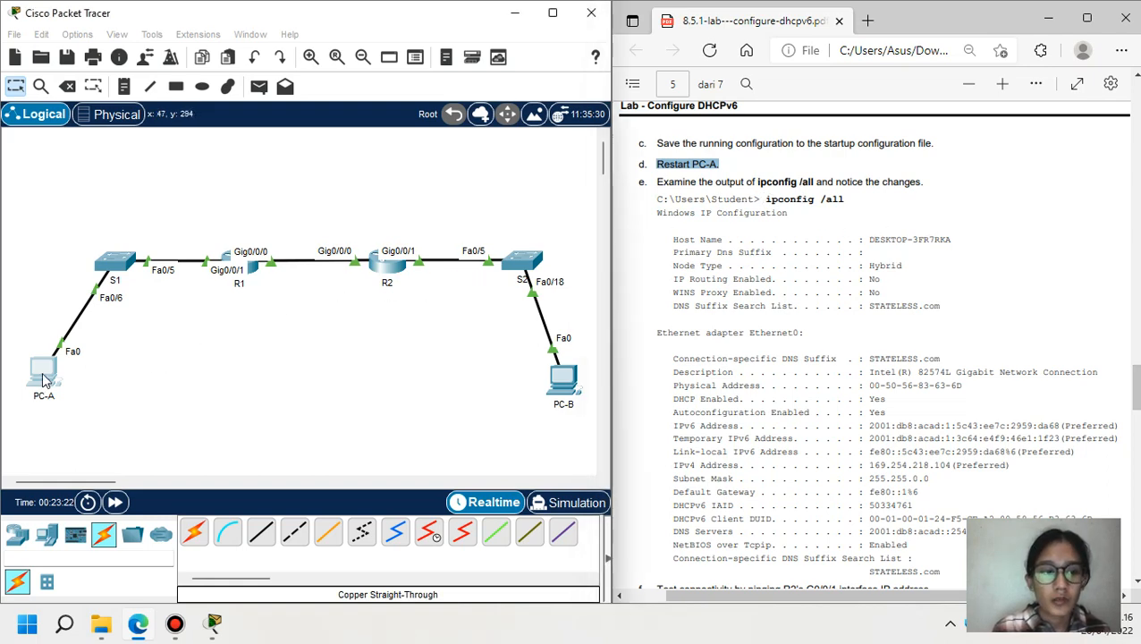
# - Run ipconfig /all on PC-A to confirm domain STATELESS.com and DNS server 2001:DB8:ACAD::254
pyautogui.click(671, 113)
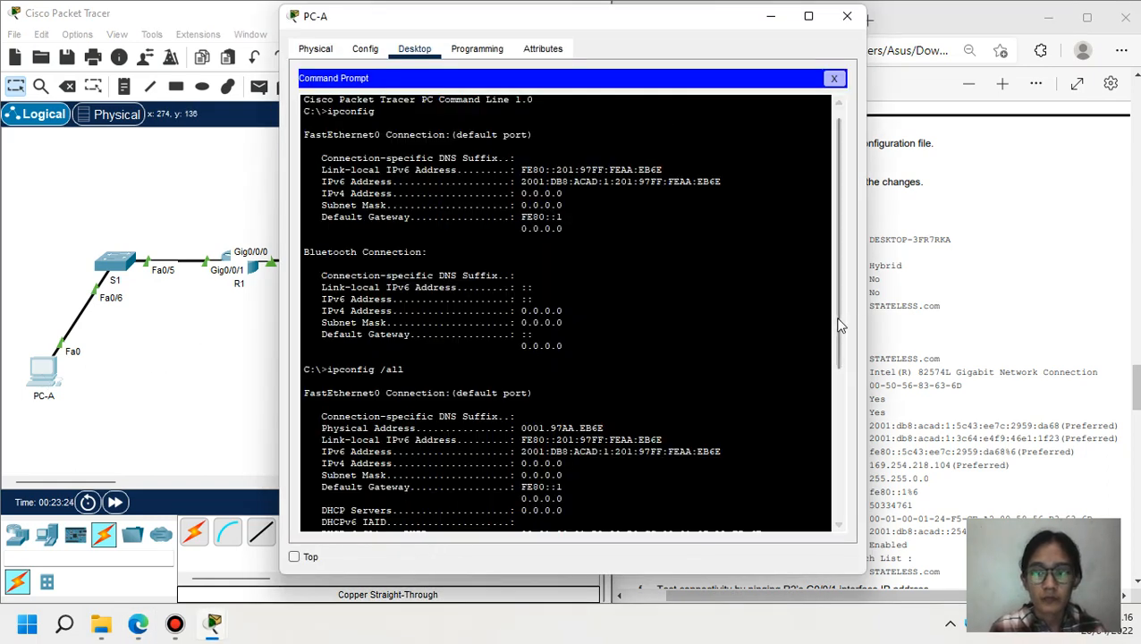
pyautogui.scroll(-3, 832, 396)
pyautogui.scroll(-5, 827, 429)
pyautogui.write('i')
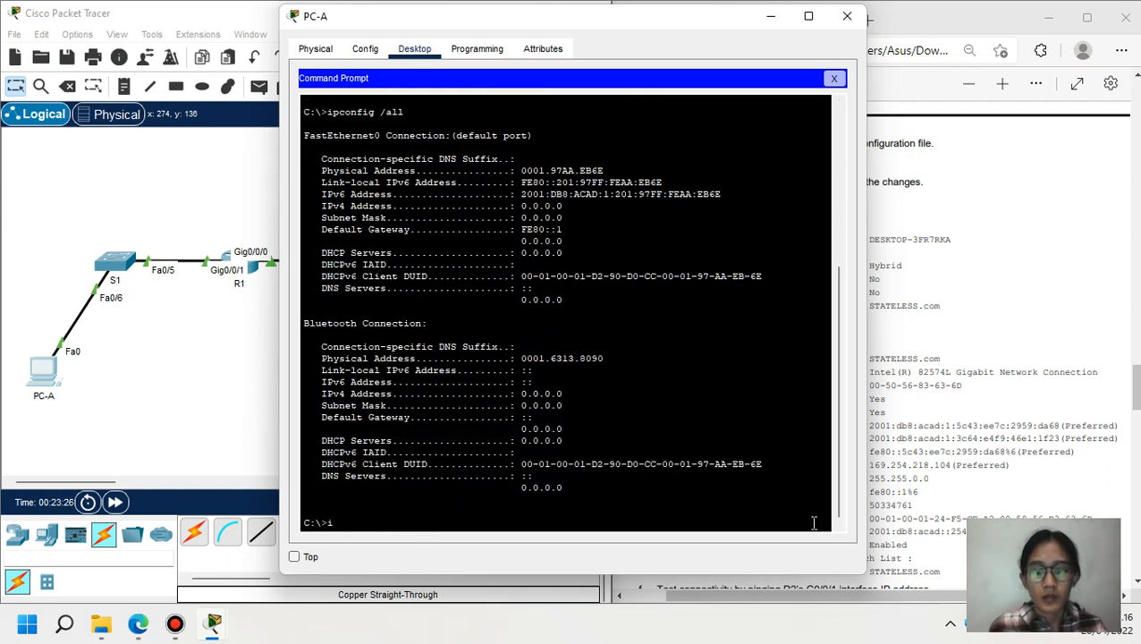
pyautogui.write('pconfig')
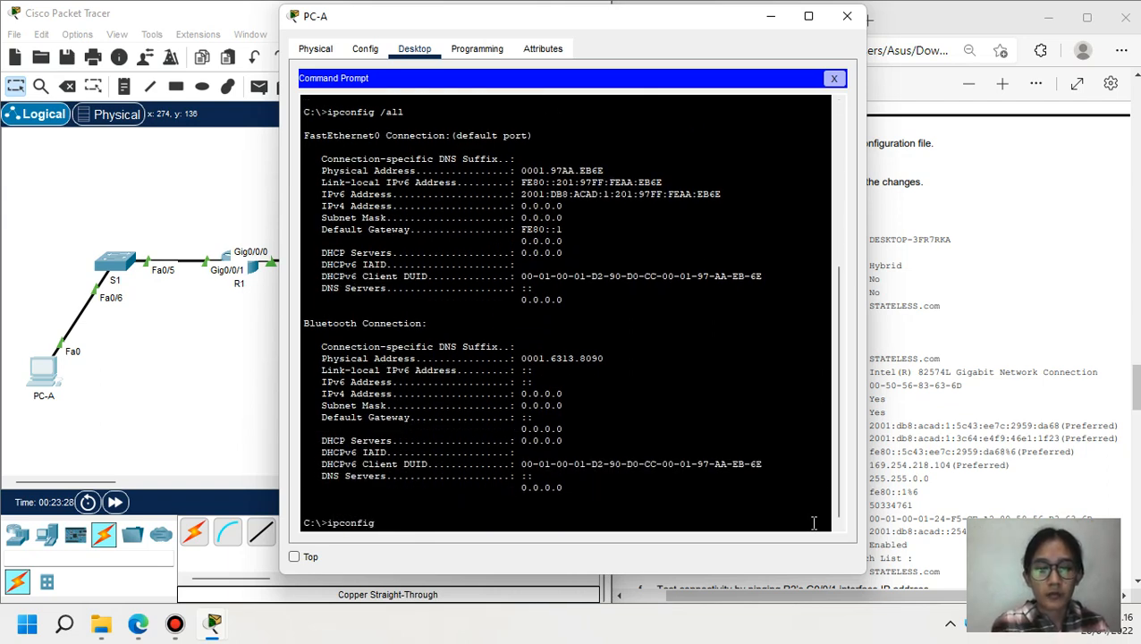
pyautogui.write(' /all')
pyautogui.press('Return')
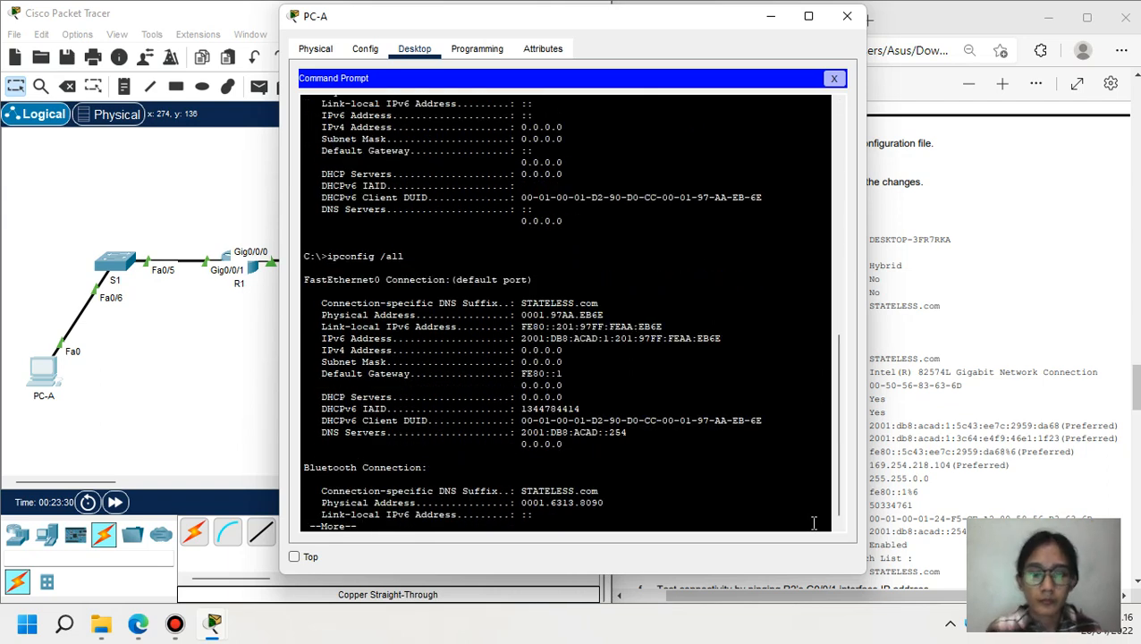
pyautogui.press('space')
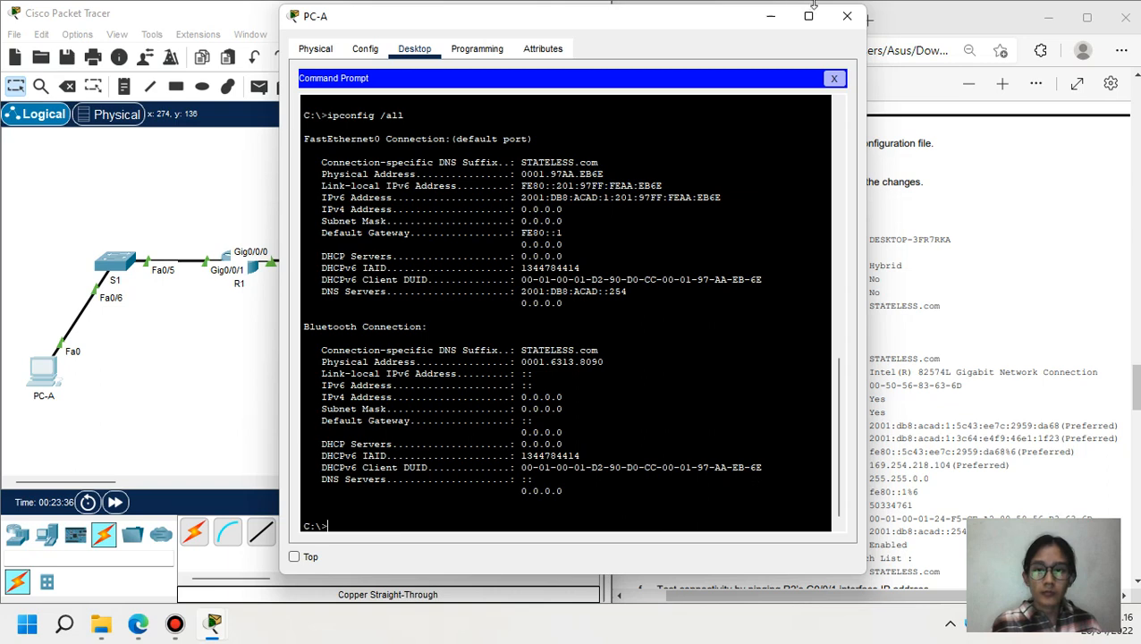
# - Minimize PC-A's window and scroll the lab PDF down to Part 4
pyautogui.click(773, 24)
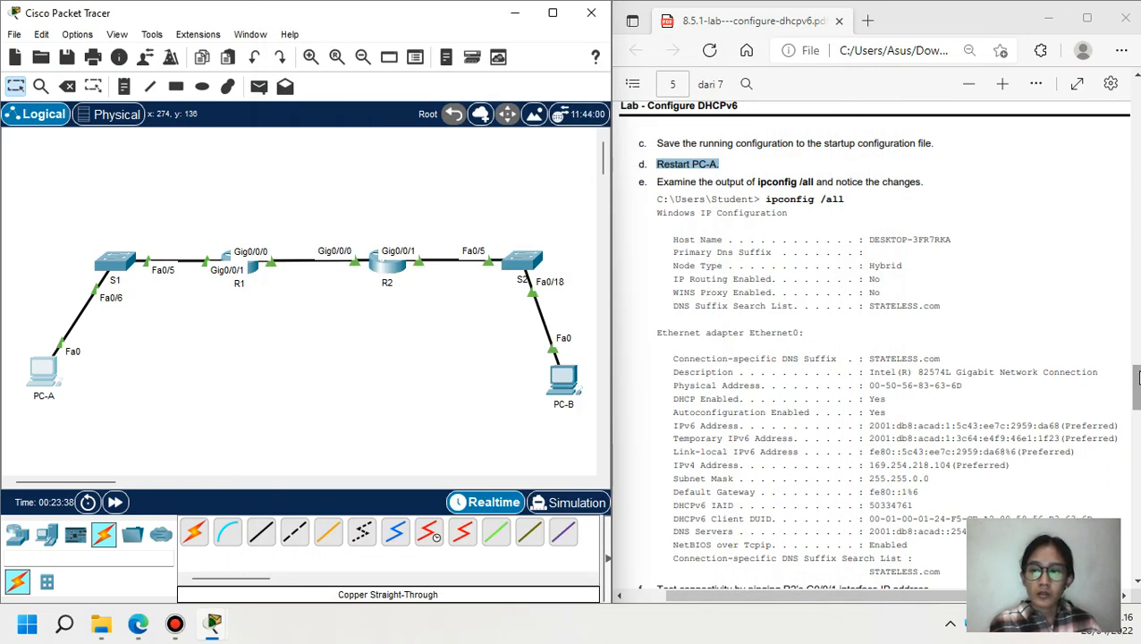
pyautogui.scroll(-1, 1137, 380)
pyautogui.scroll(-5, 1137, 380)
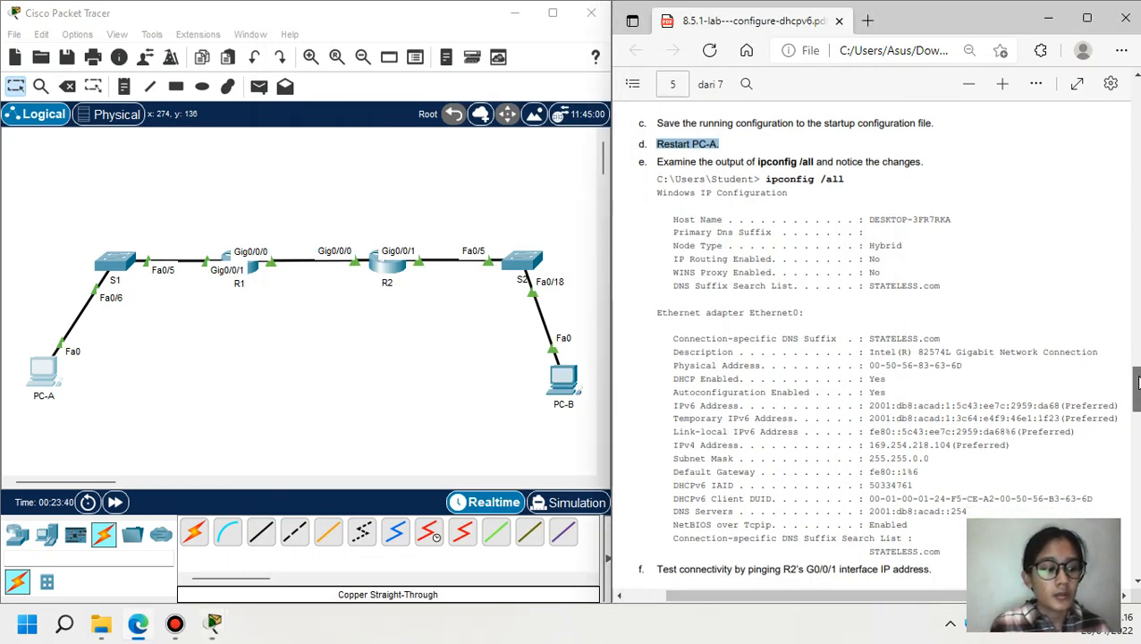
pyautogui.scroll(-4, 924, 283)
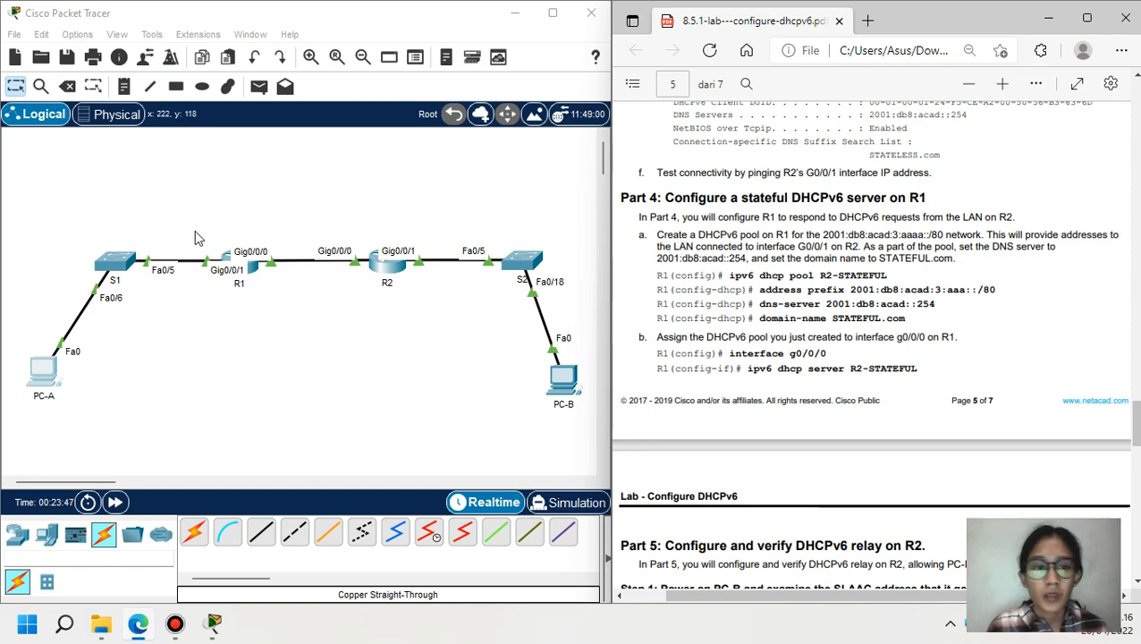
# - On R1, create DHCPv6 pool R2-STATEFUL with address prefix 2001:db8:acad:3:aaa::/80
pyautogui.click(253, 272)
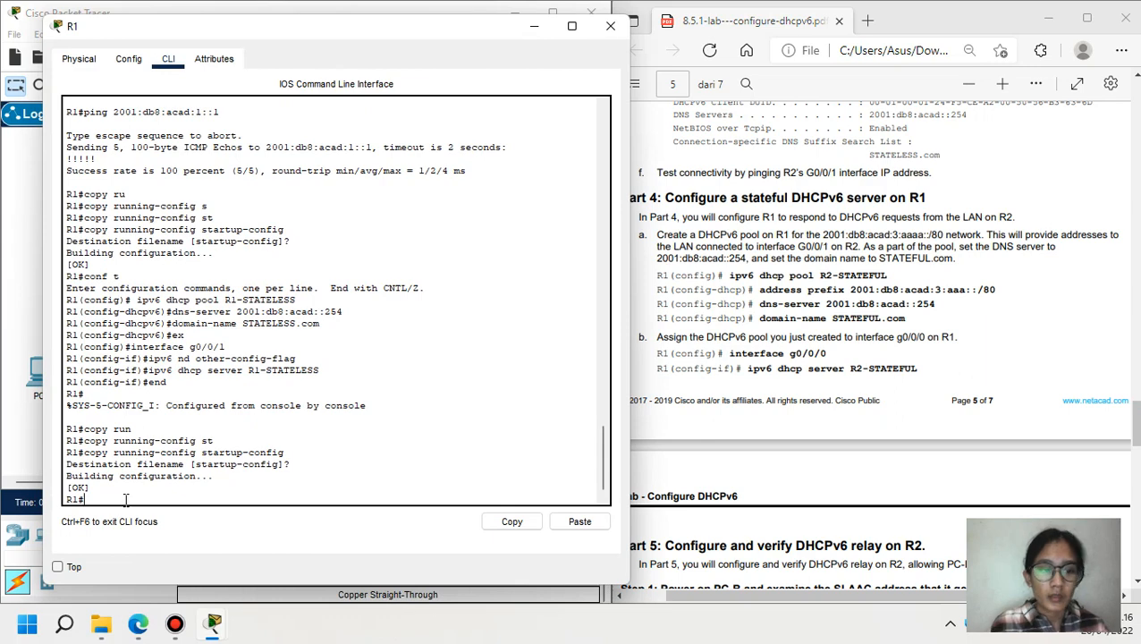
pyautogui.write('conf t')
pyautogui.press('Return')
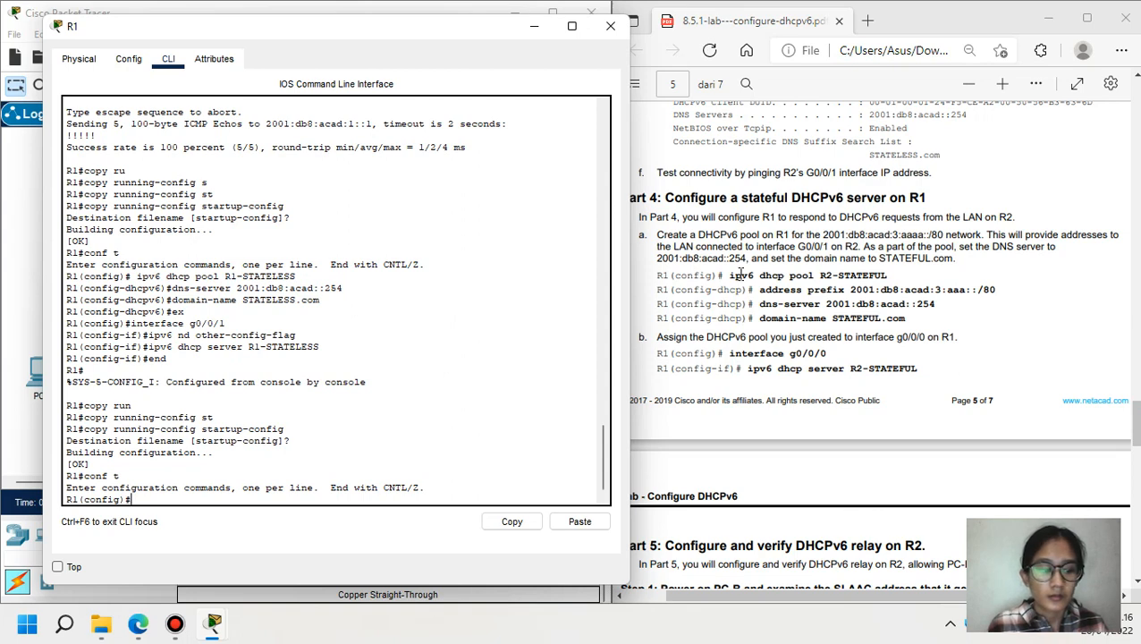
pyautogui.moveTo(730, 277); pyautogui.dragTo(887, 283)
pyautogui.hotkey('ctrl', 'c')
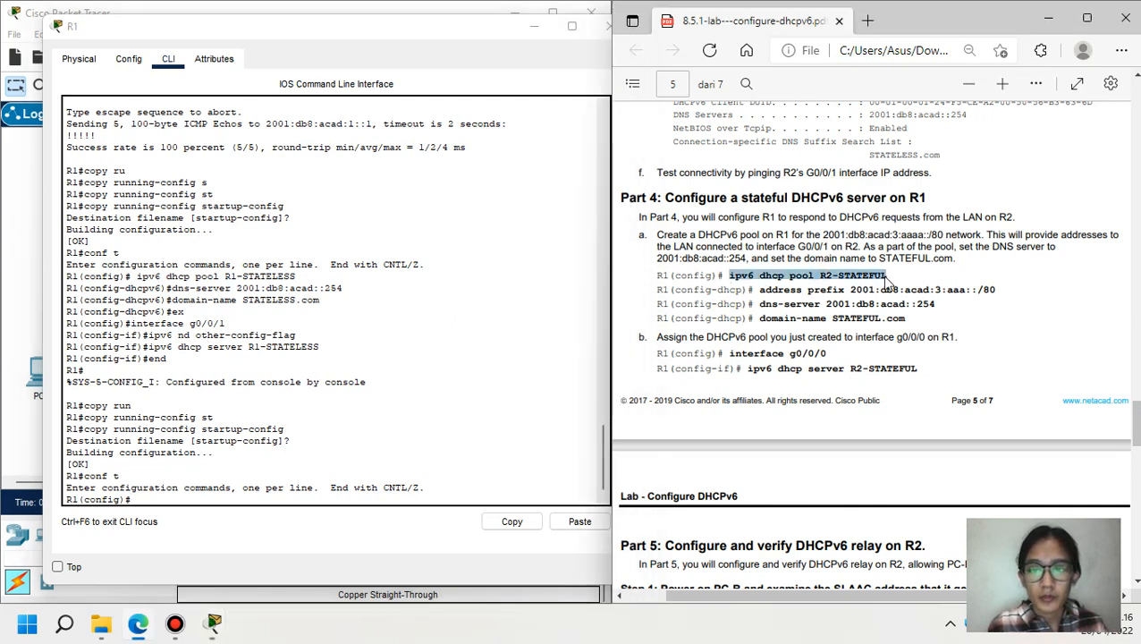
pyautogui.click(436, 495)
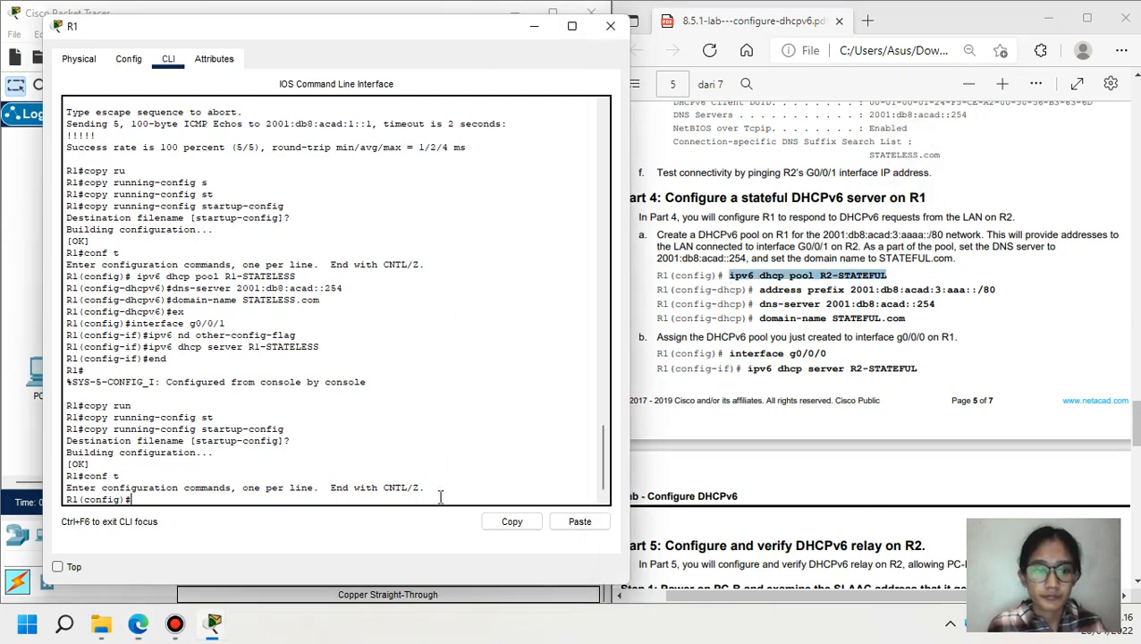
pyautogui.click(580, 522)
pyautogui.press('Return')
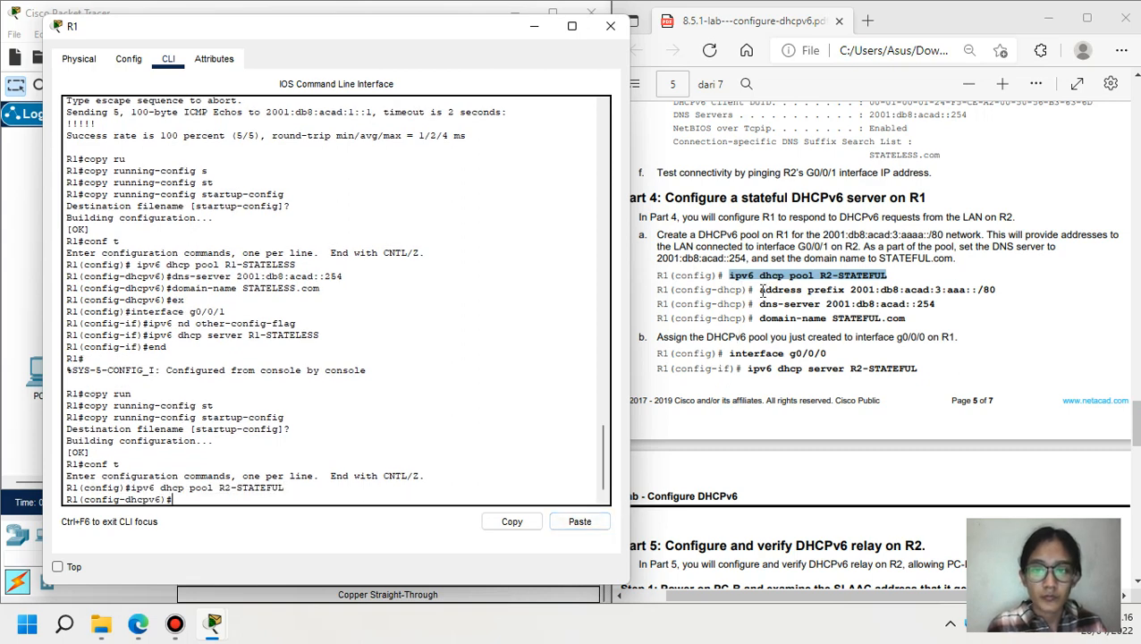
pyautogui.moveTo(763, 290); pyautogui.dragTo(1002, 290)
pyautogui.hotkey('ctrl', 'c')
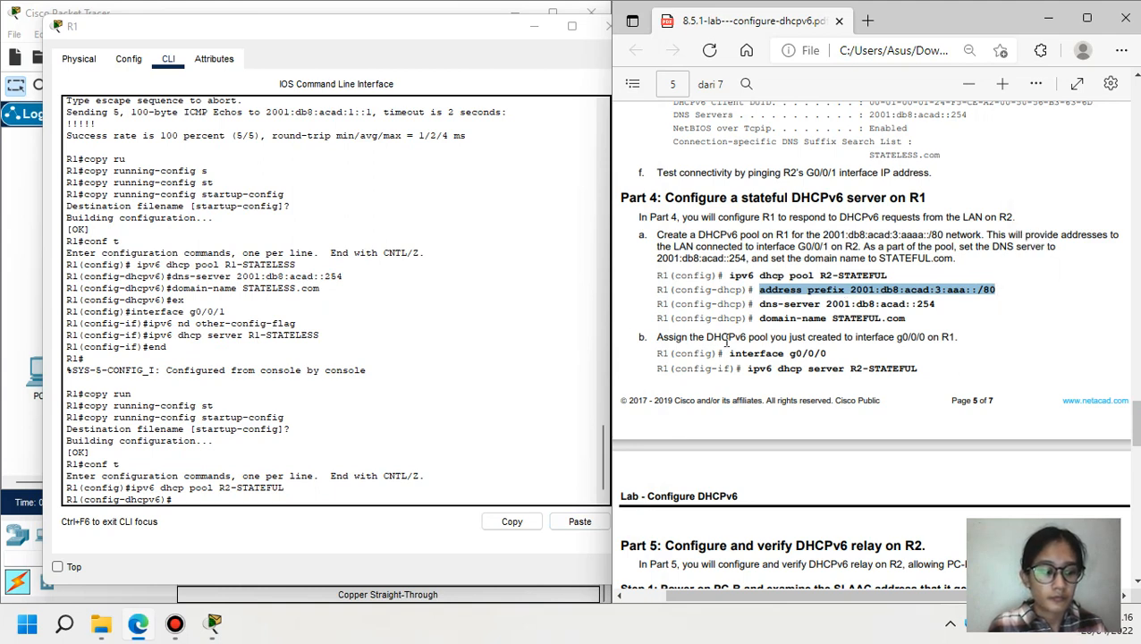
pyautogui.click(266, 500)
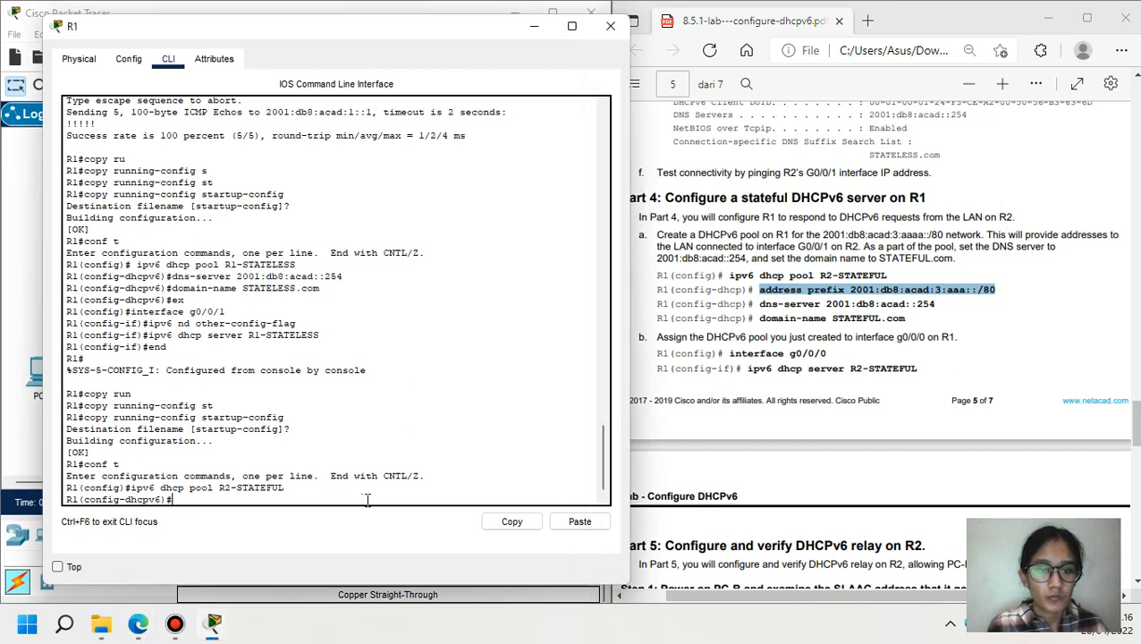
pyautogui.click(579, 521)
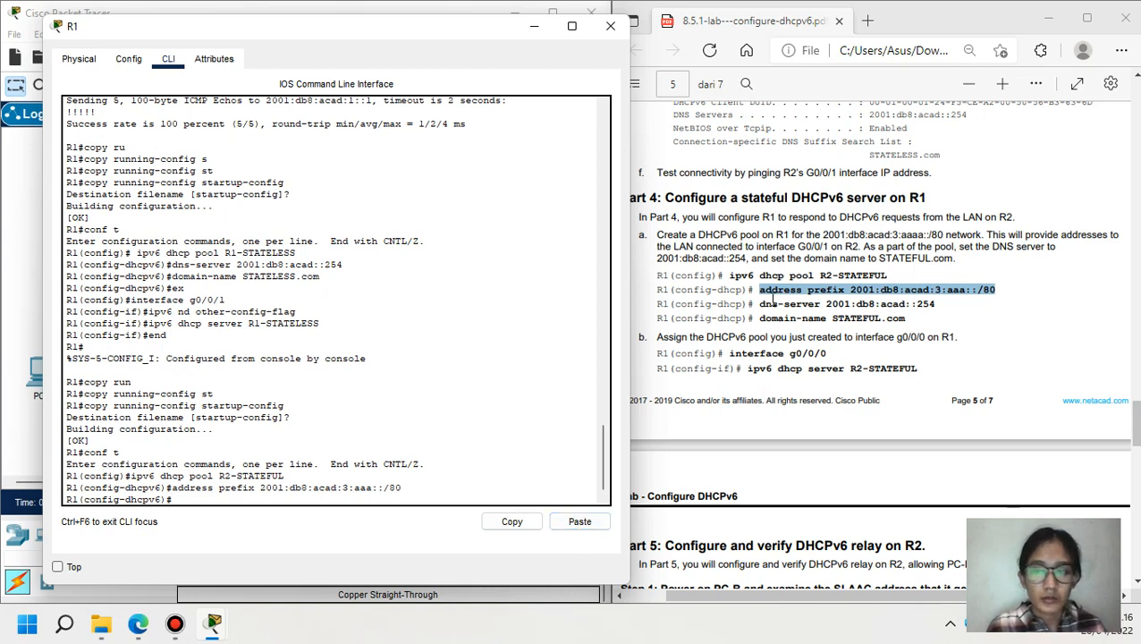
# - Give pool R2-STATEFUL DNS server 2001:db8:acad::254 and domain STATEFUL.com, then exit the pool
pyautogui.moveTo(761, 304); pyautogui.dragTo(941, 304)
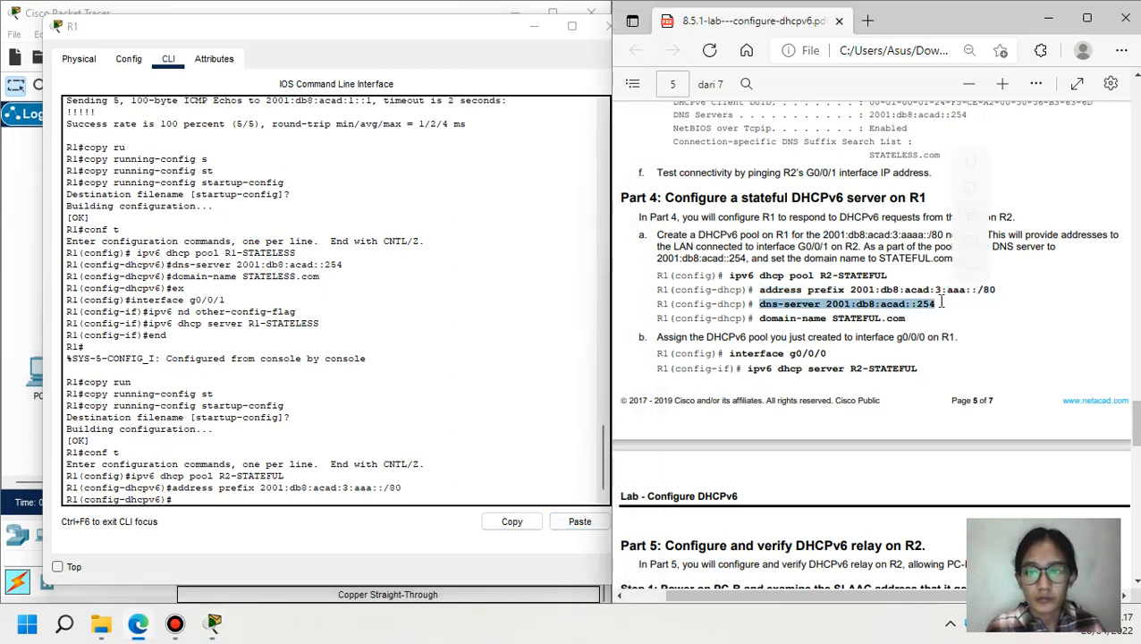
pyautogui.hotkey('ctrl', 'c')
pyautogui.click(582, 524)
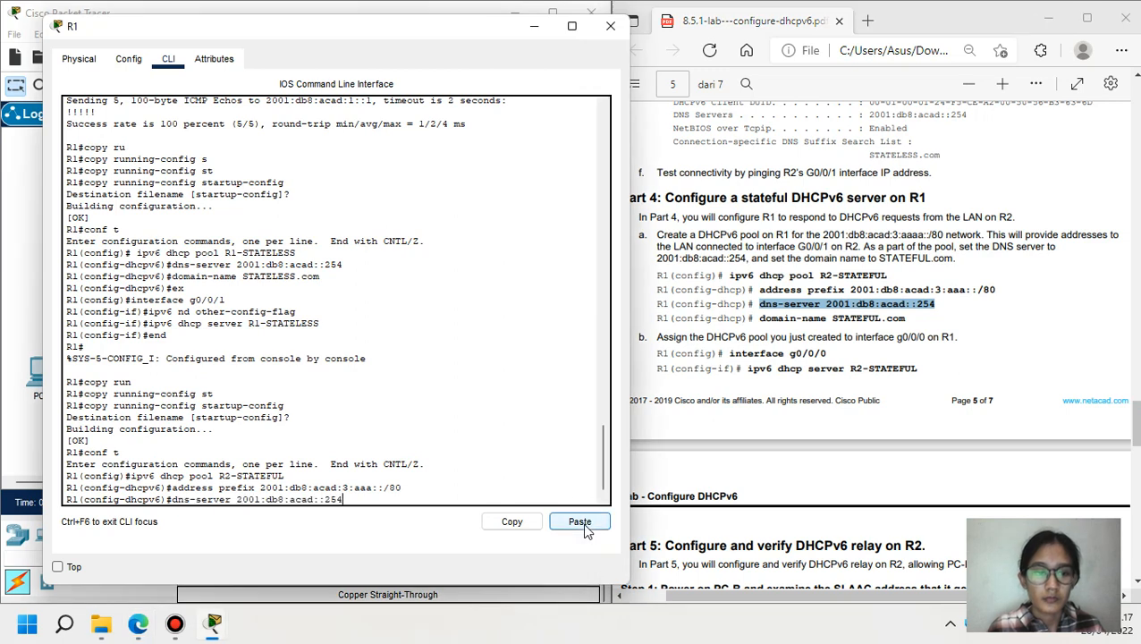
pyautogui.click(760, 319)
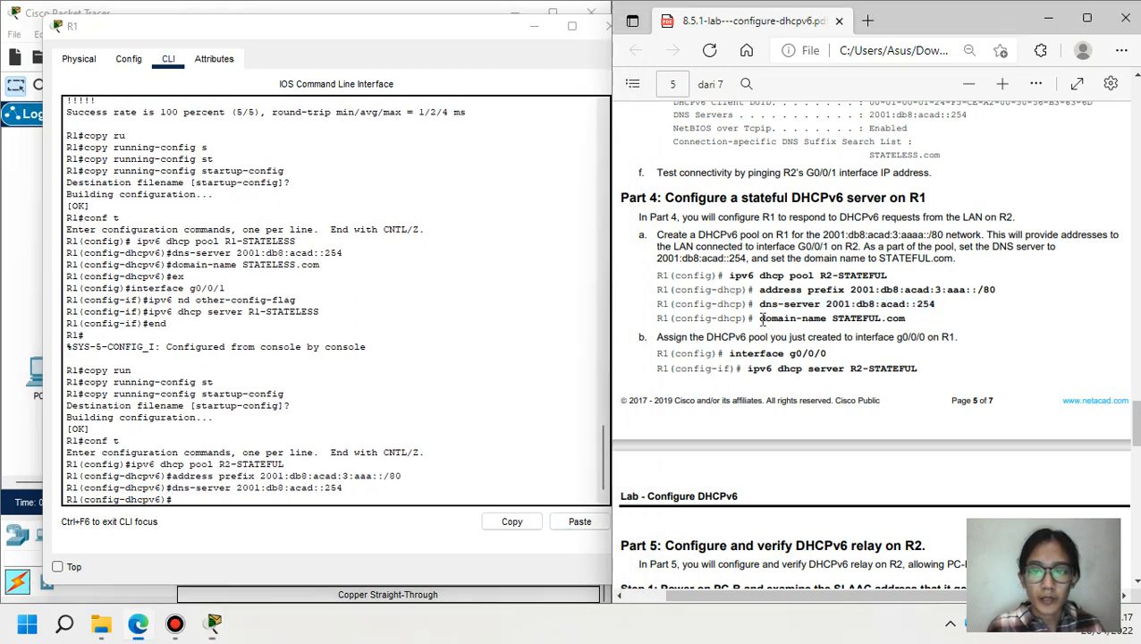
pyautogui.moveTo(760, 318); pyautogui.dragTo(906, 317)
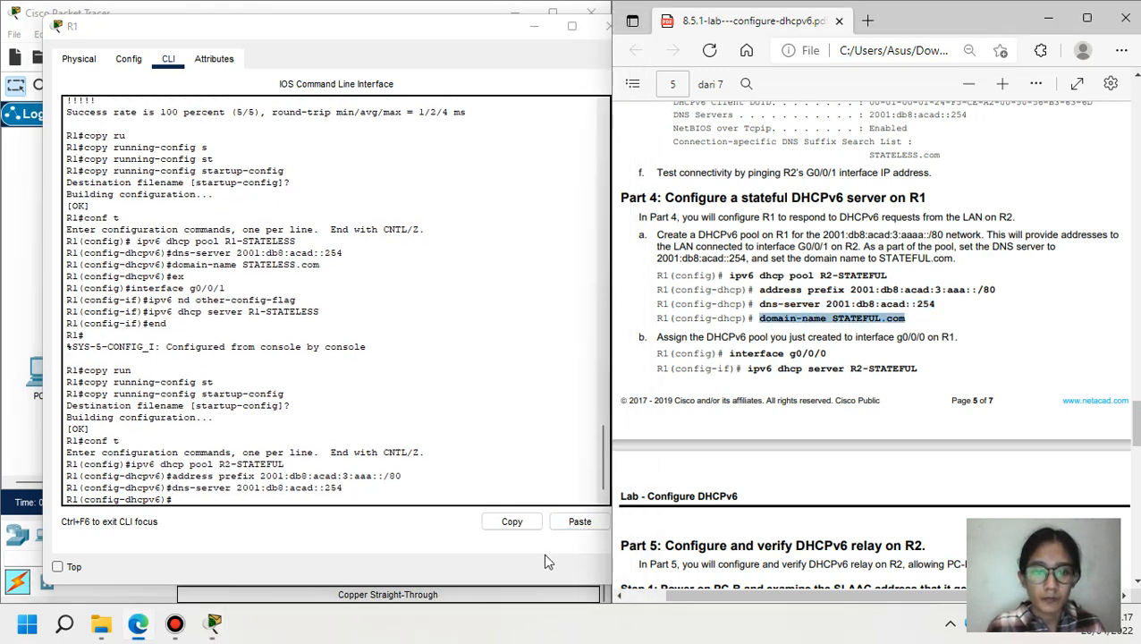
pyautogui.click(576, 527)
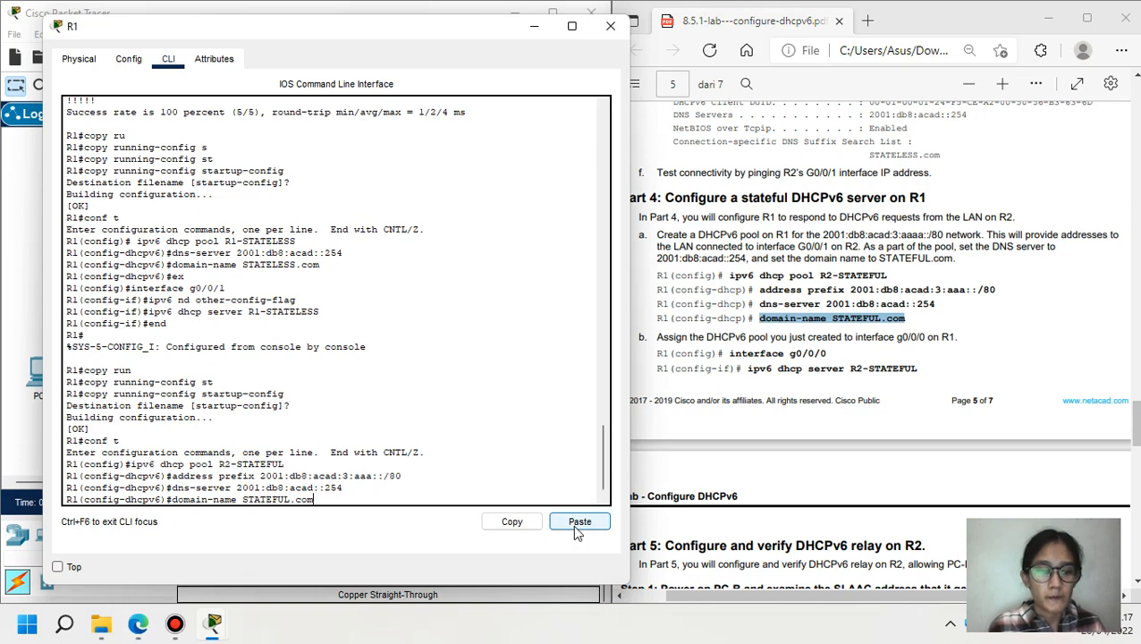
pyautogui.press('Return')
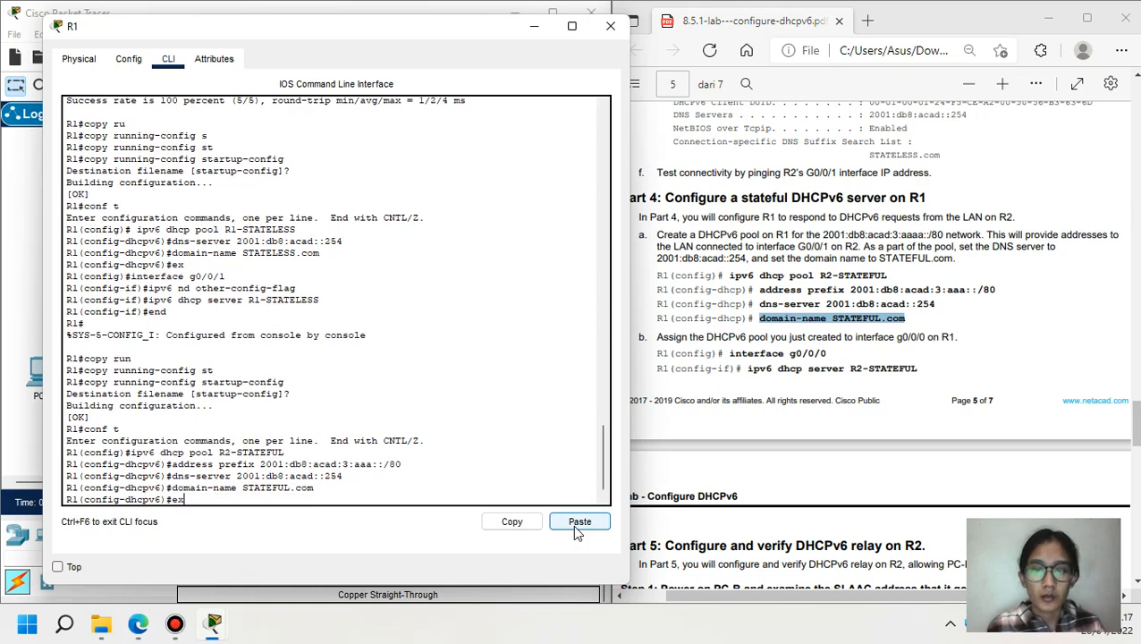
pyautogui.write('ex')
pyautogui.press('Return')
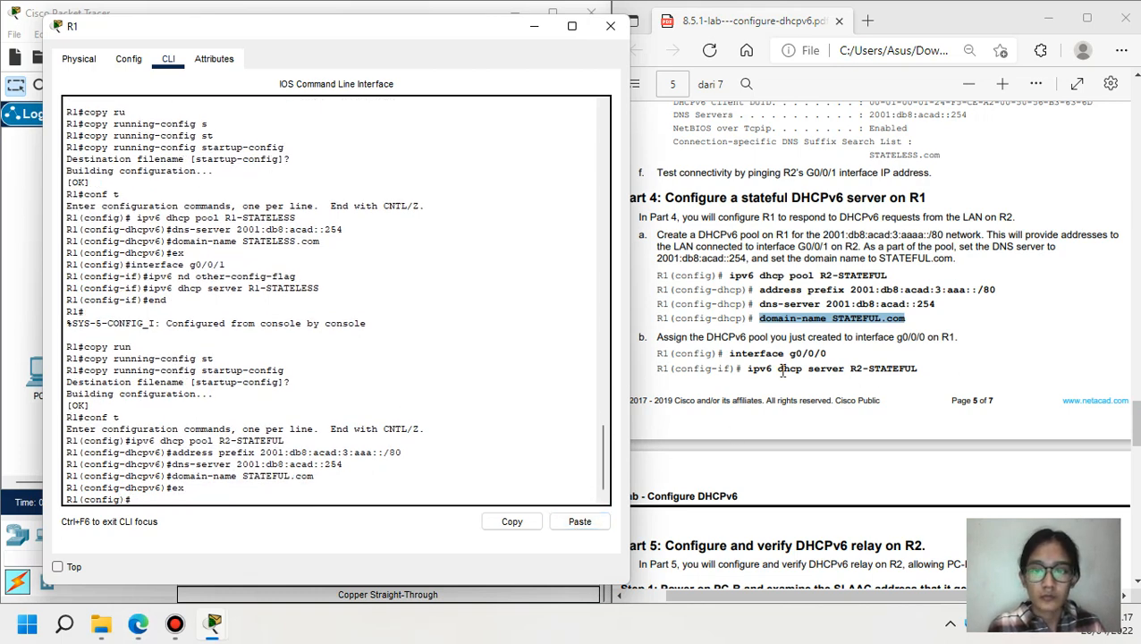
# - Serve DHCPv6 pool R2-STATEFUL on R1's interface g0/0/0
pyautogui.moveTo(730, 353); pyautogui.dragTo(831, 353)
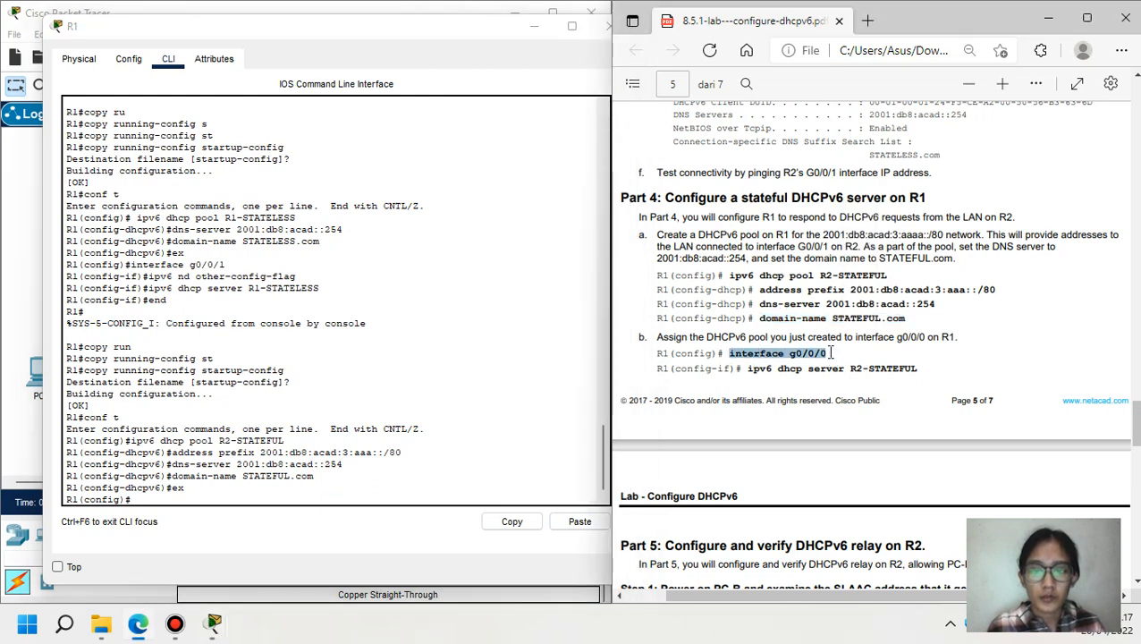
pyautogui.hotkey('ctrl', 'c')
pyautogui.click(592, 523)
pyautogui.press('Return')
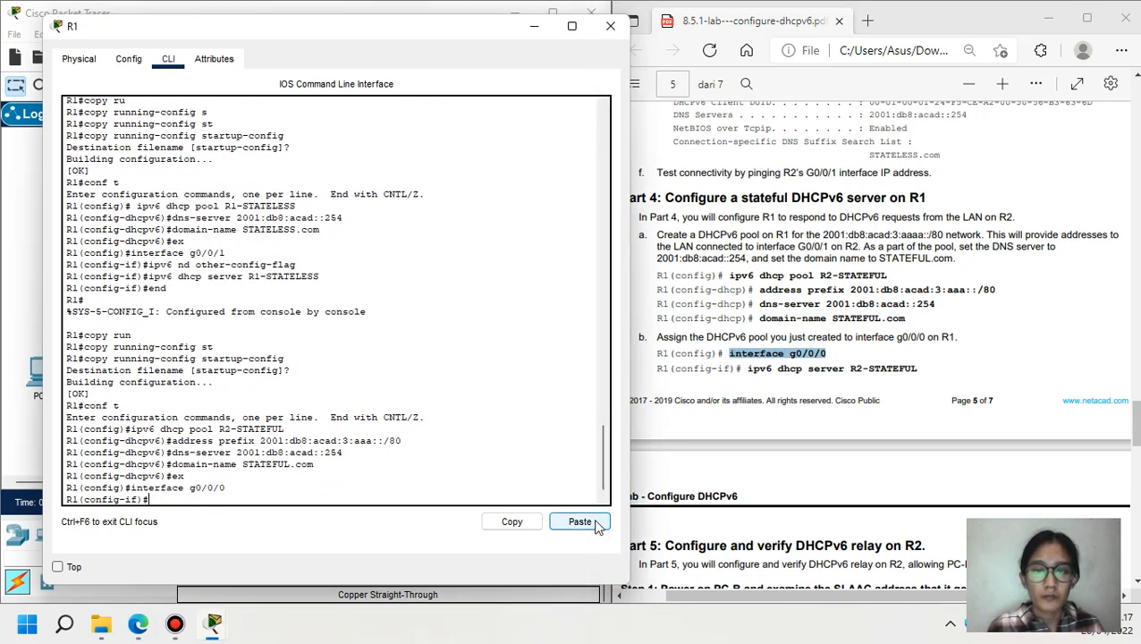
pyautogui.moveTo(746, 369); pyautogui.dragTo(926, 374)
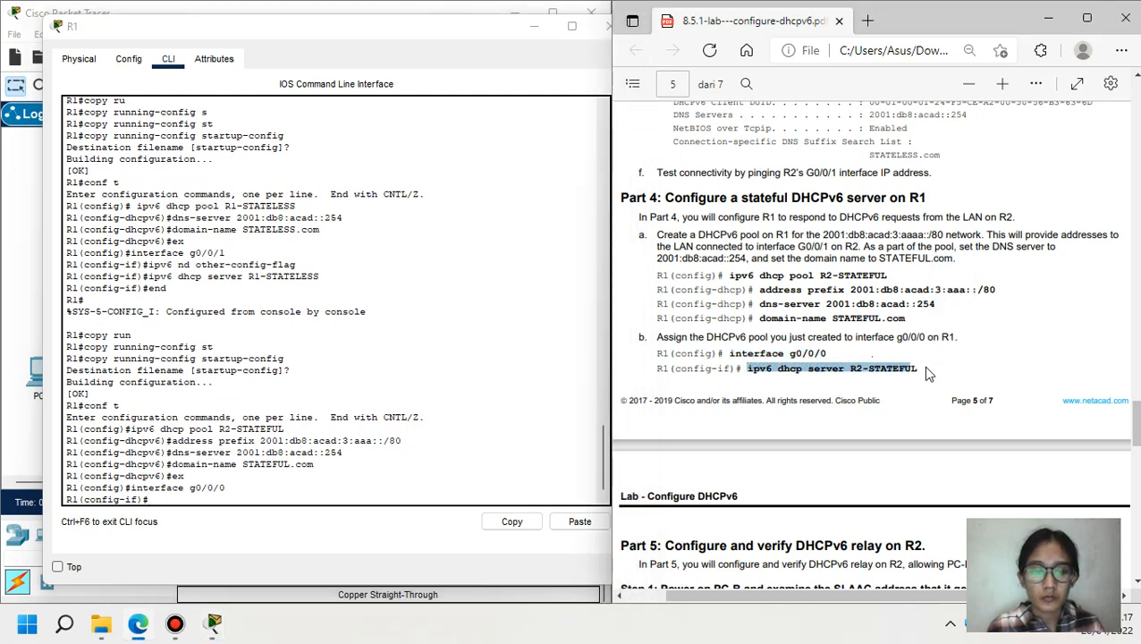
pyautogui.hotkey('ctrl', 'c')
pyautogui.click(585, 525)
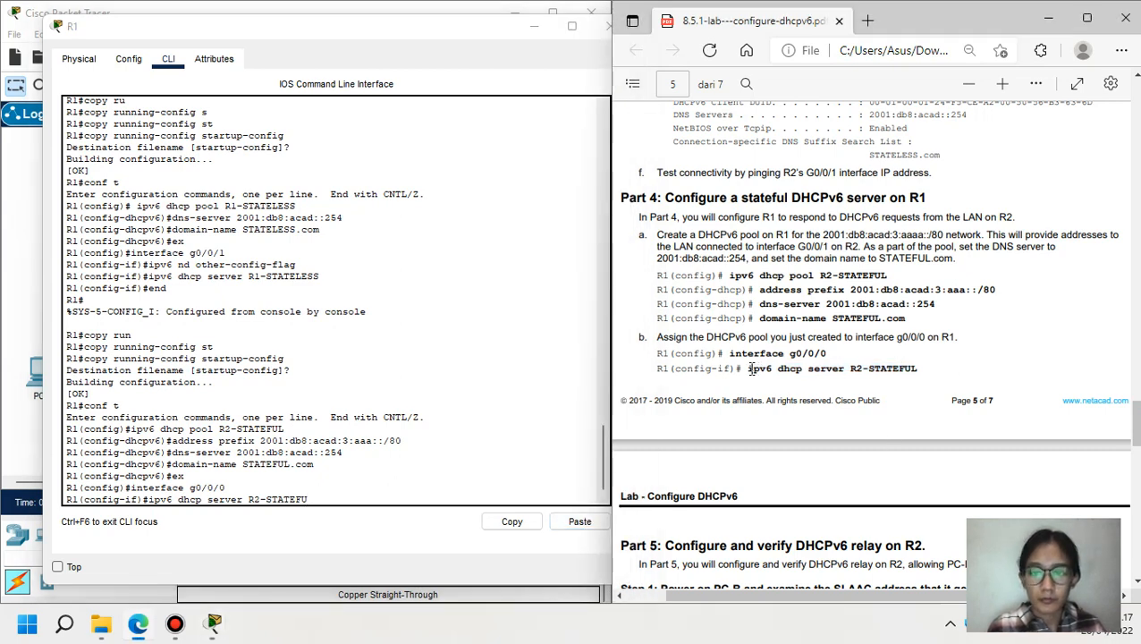
pyautogui.click(319, 498)
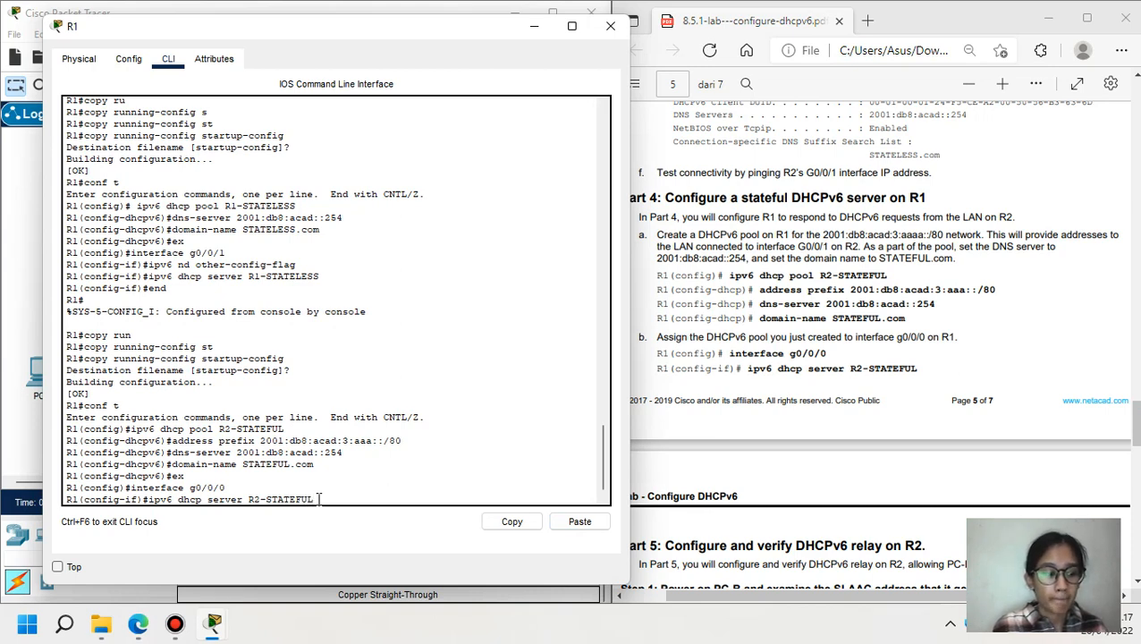
pyautogui.press('Return')
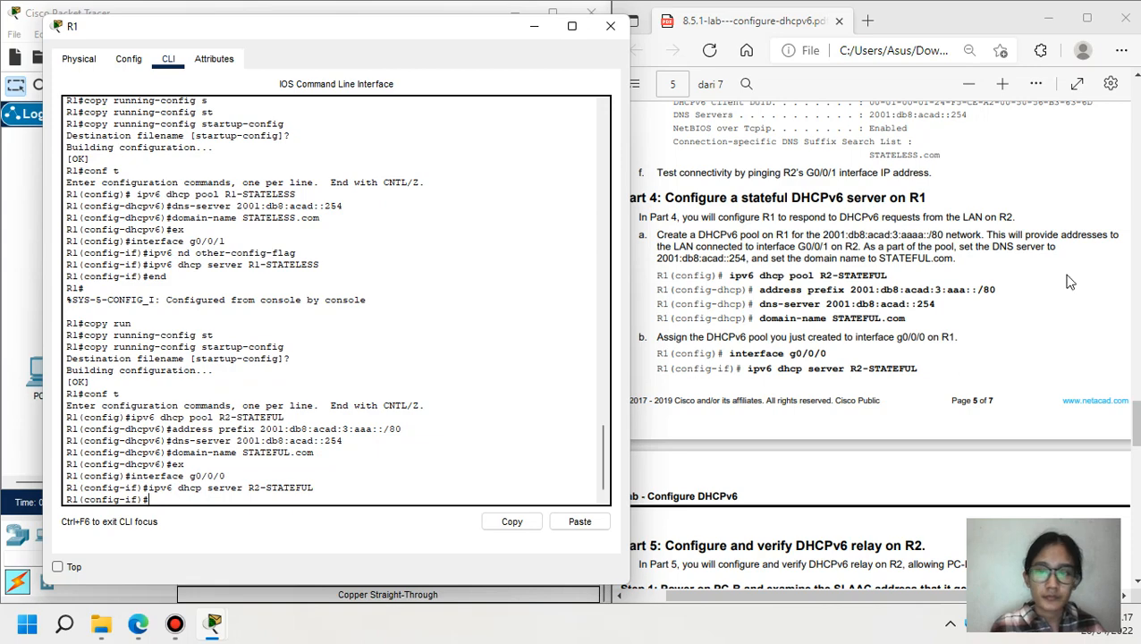
pyautogui.moveTo(1136, 422); pyautogui.dragTo(1136, 449)
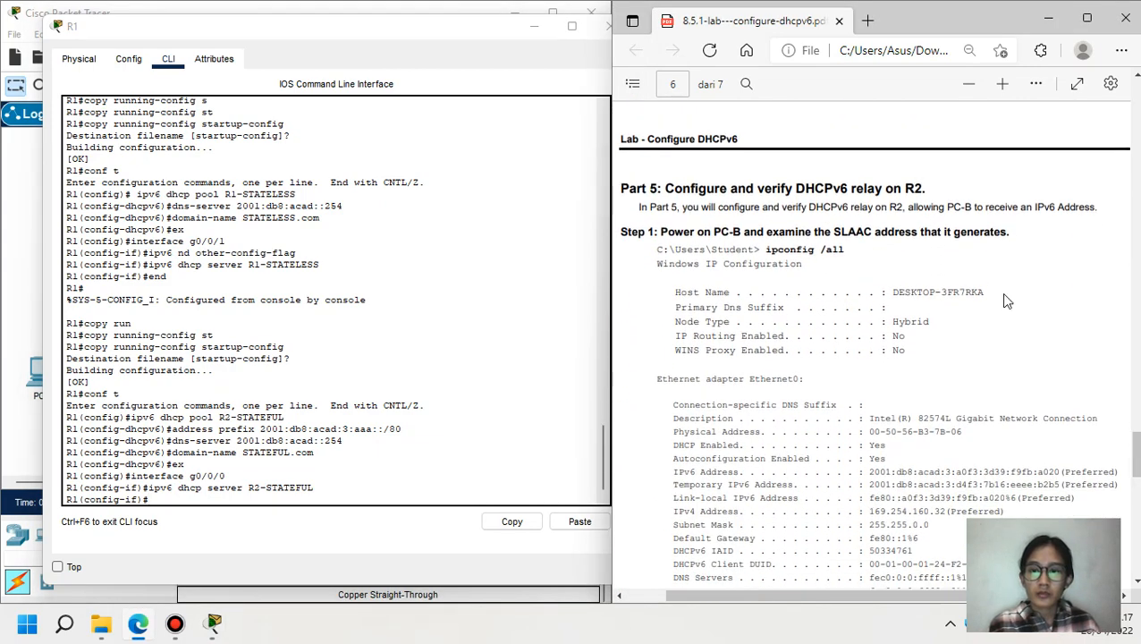
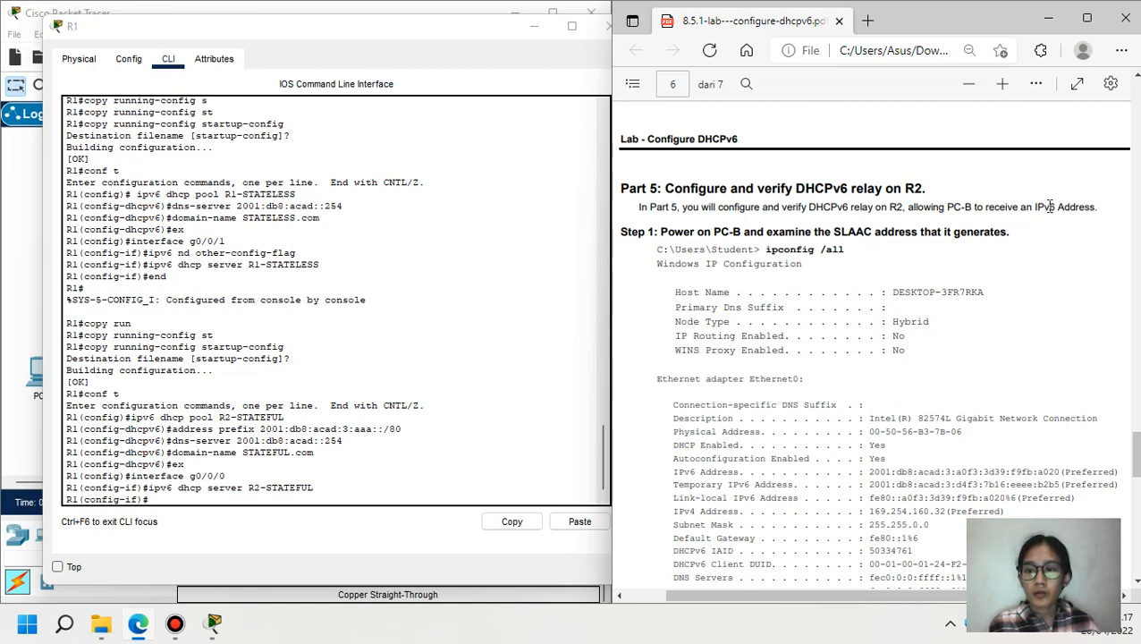
# - Minimize R1's console window so the network topology shows again
pyautogui.click(533, 33)
pyautogui.click(533, 34)
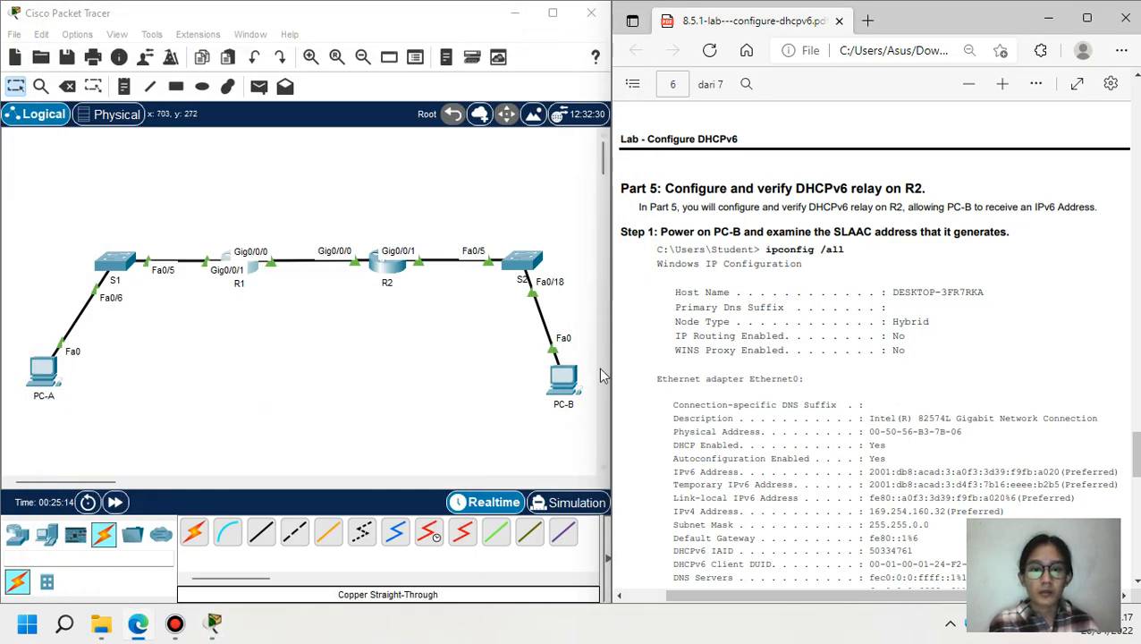
# - Set PC-B's IPv6 configuration to Automatic
pyautogui.click(561, 374)
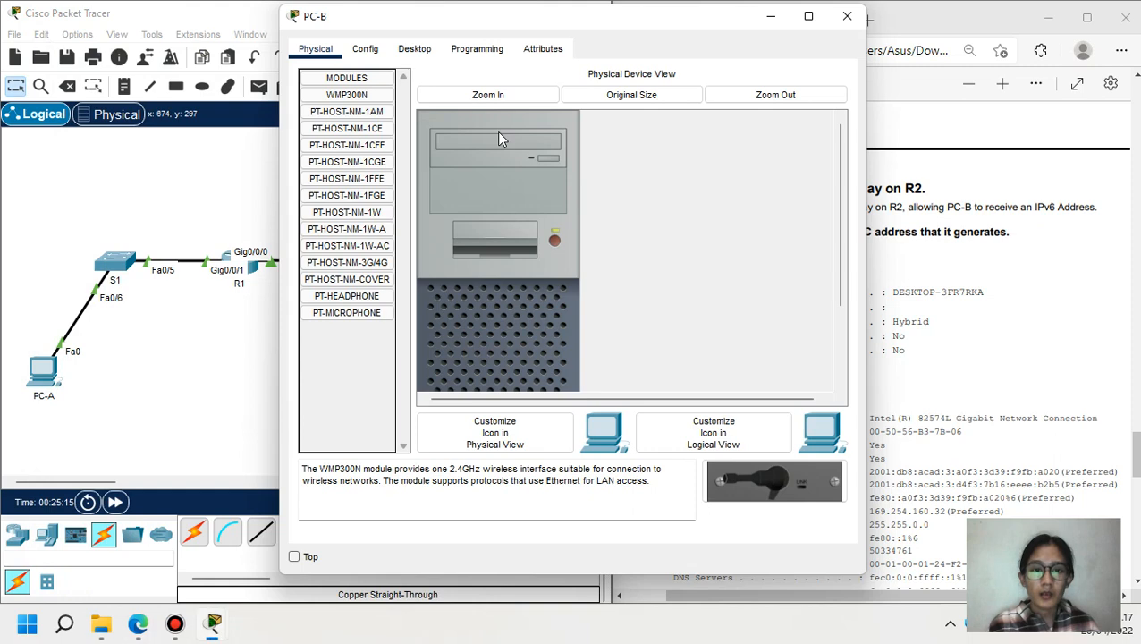
pyautogui.click(414, 49)
pyautogui.click(368, 98)
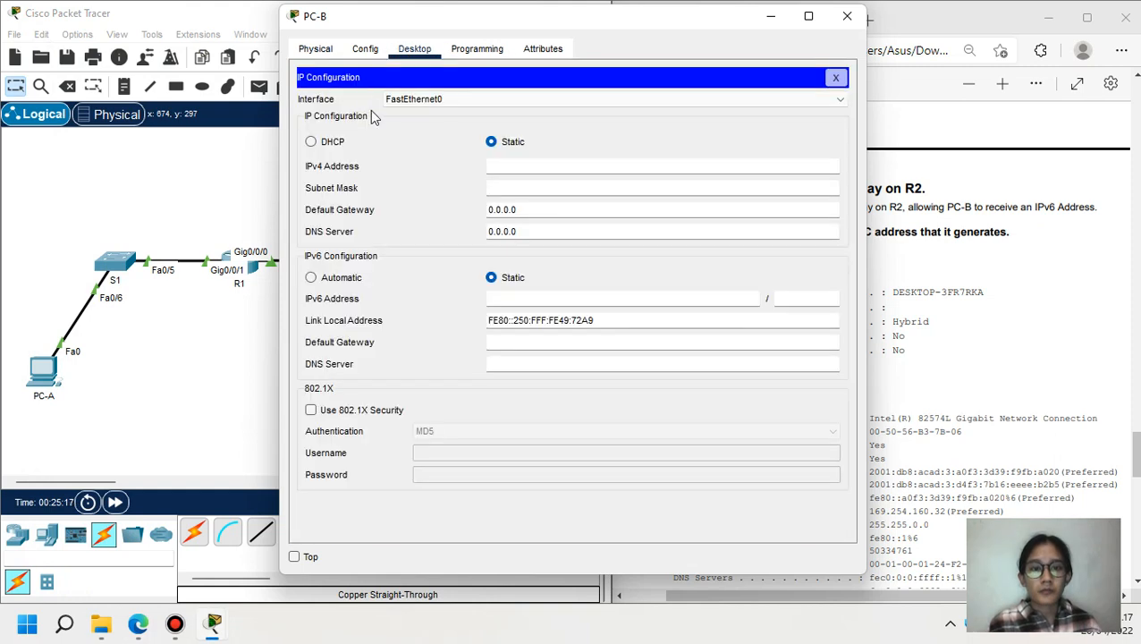
pyautogui.click(311, 277)
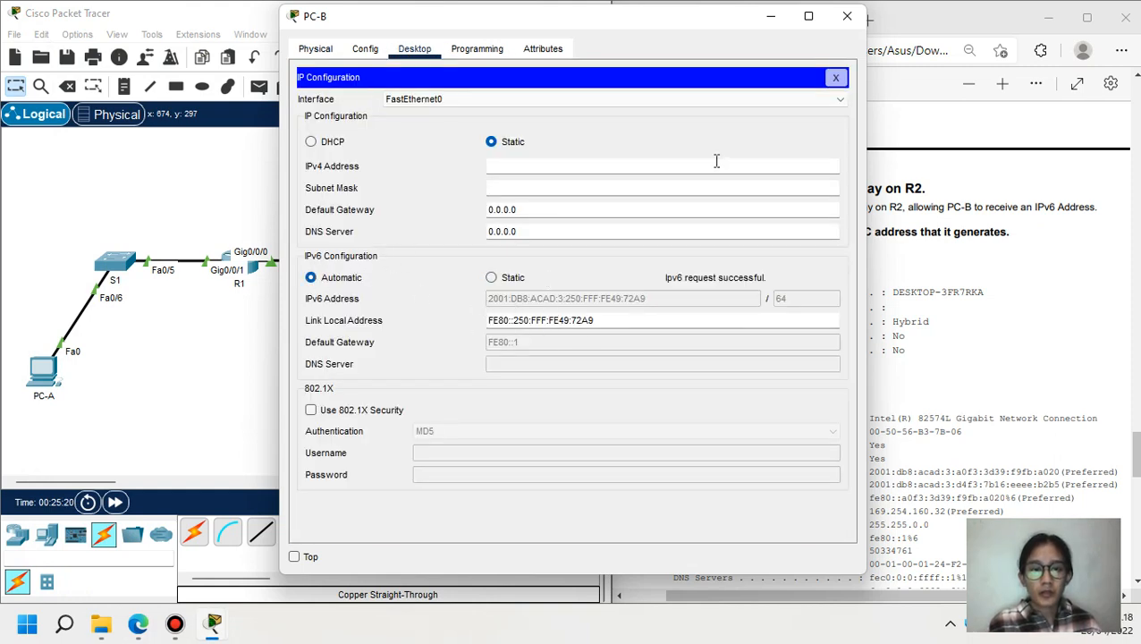
pyautogui.click(771, 17)
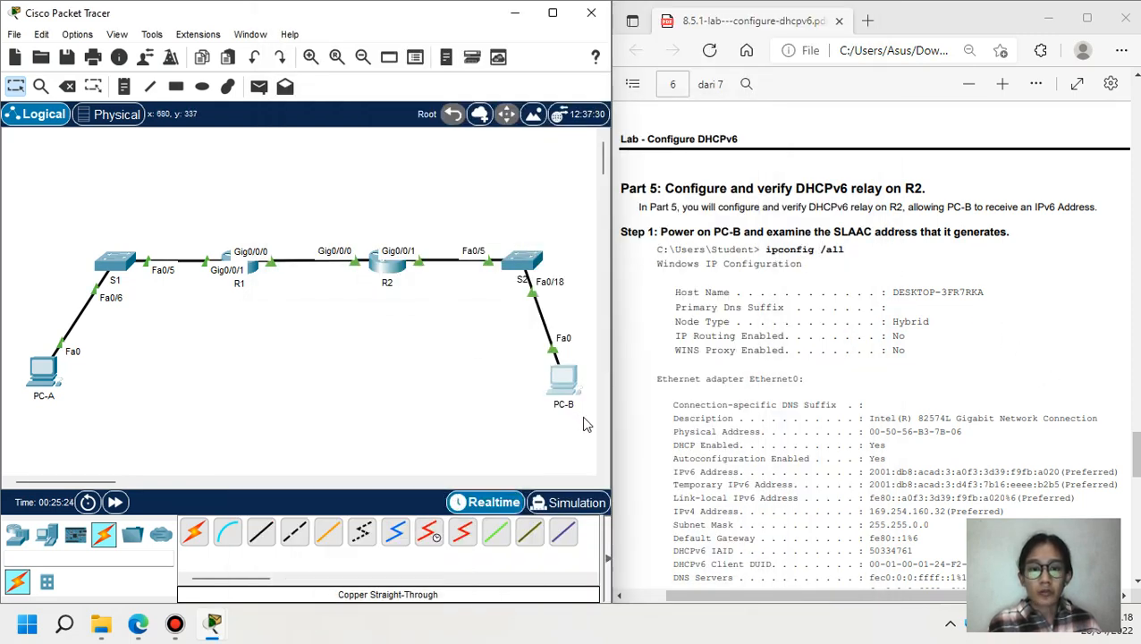
# - Run ipconfig /all on PC-B to confirm address 2001:DB8:ACAD:3:250:FFF:FE49:72A9, then close PC-B
pyautogui.click(563, 382)
pyautogui.click(836, 77)
pyautogui.click(679, 108)
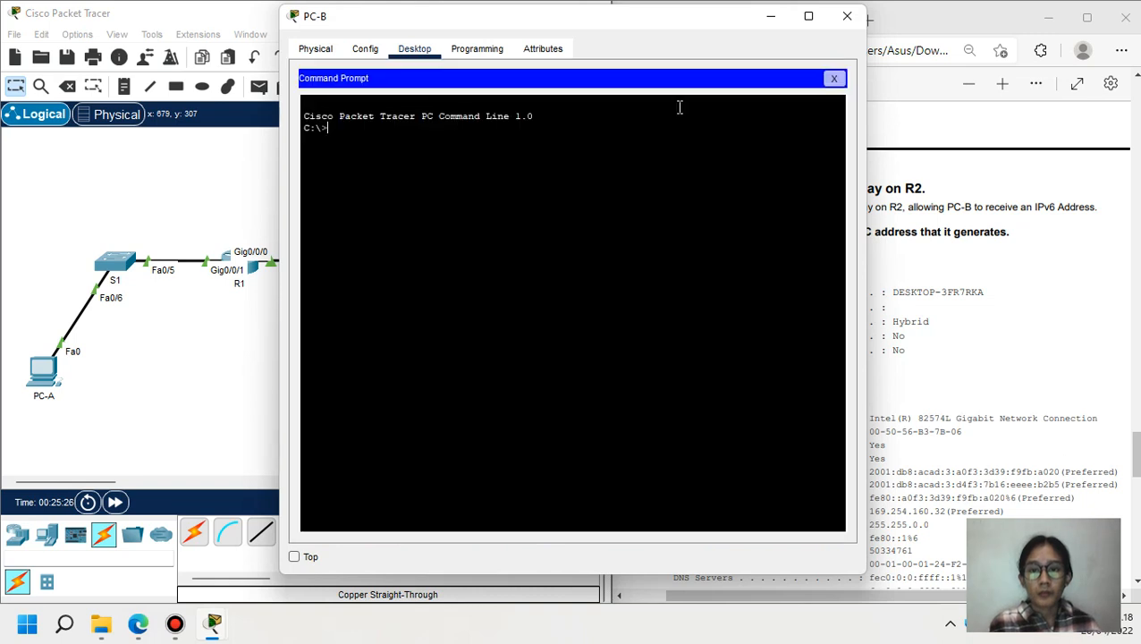
pyautogui.write('ipconfig')
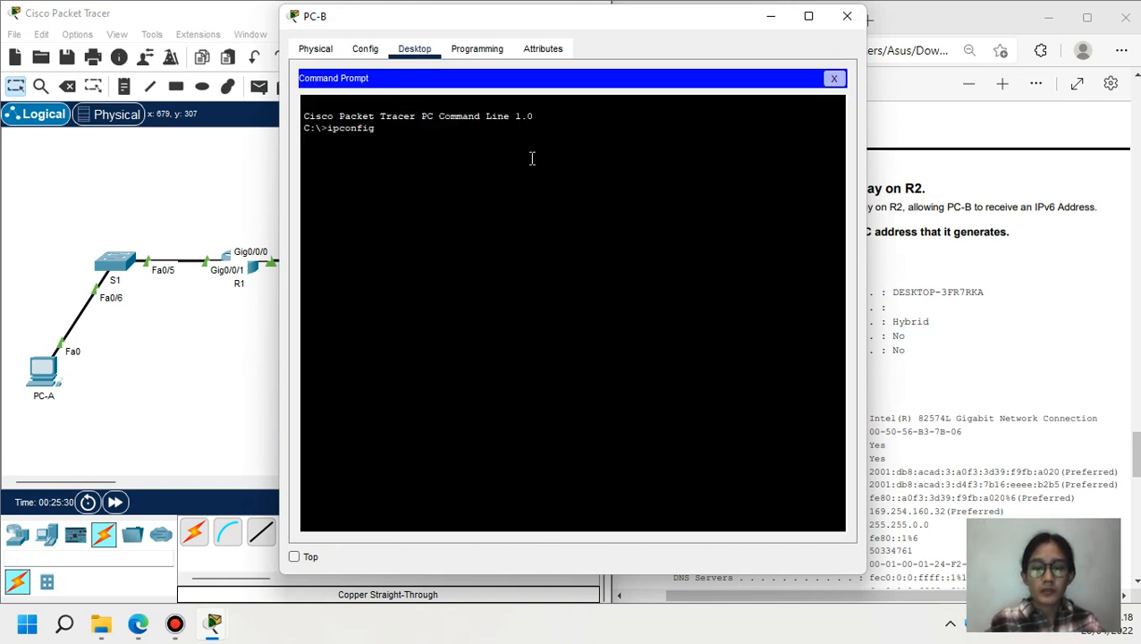
pyautogui.write(' /all')
pyautogui.press('Return')
pyautogui.press('space')
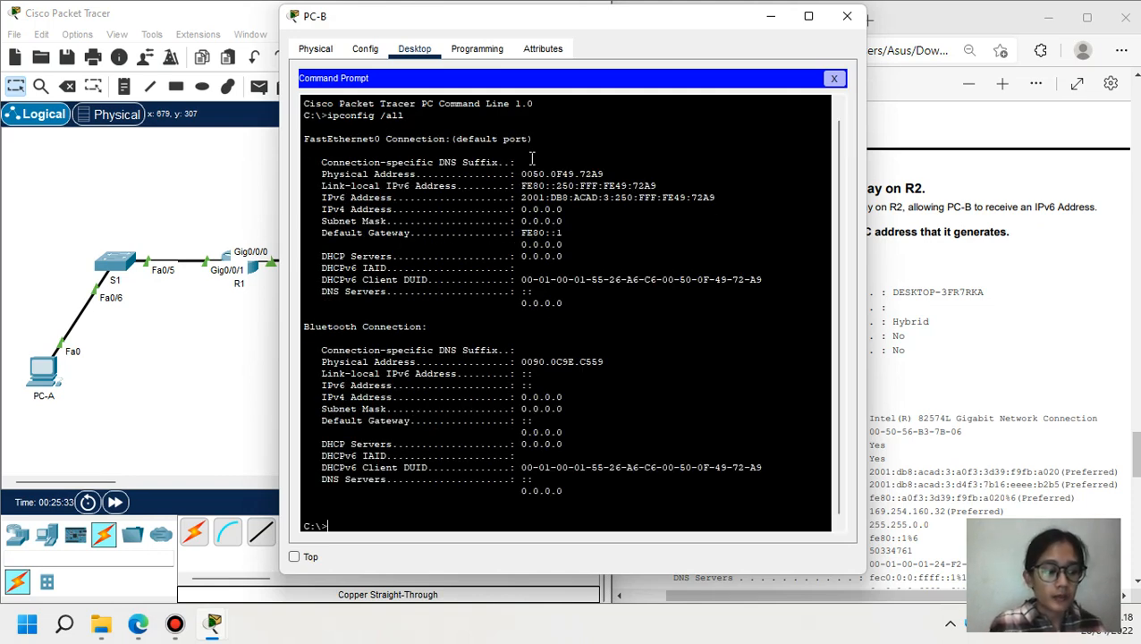
pyautogui.click(846, 16)
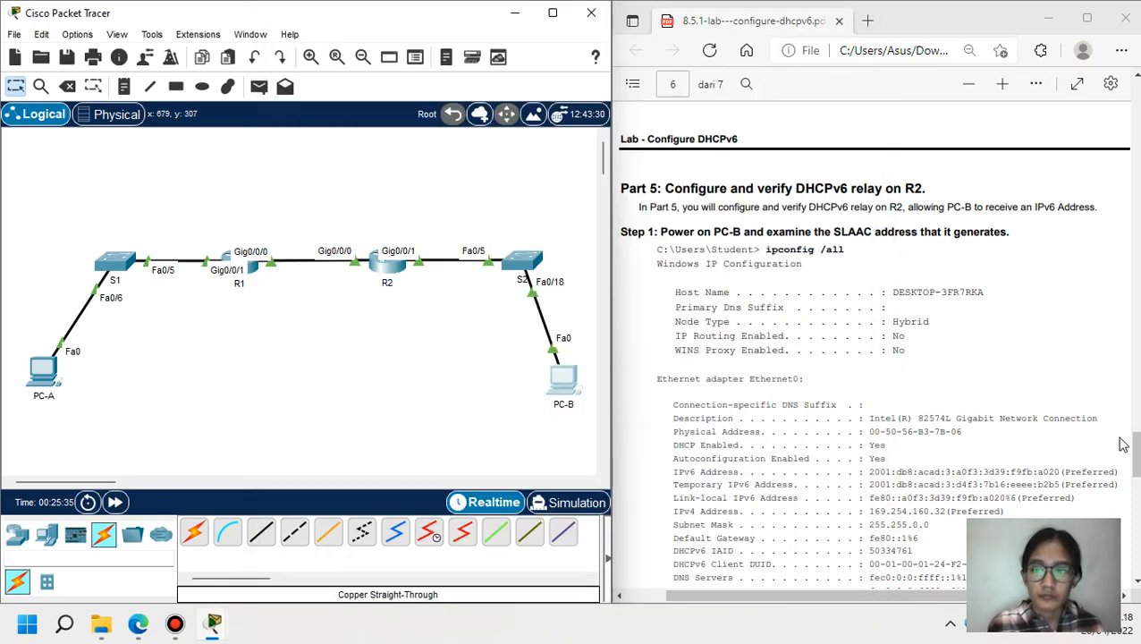
# - Scroll the lab PDF to Part 5 Step 2, then back to Part 4 on page 5
pyautogui.moveTo(1136, 452); pyautogui.dragTo(1136, 496)
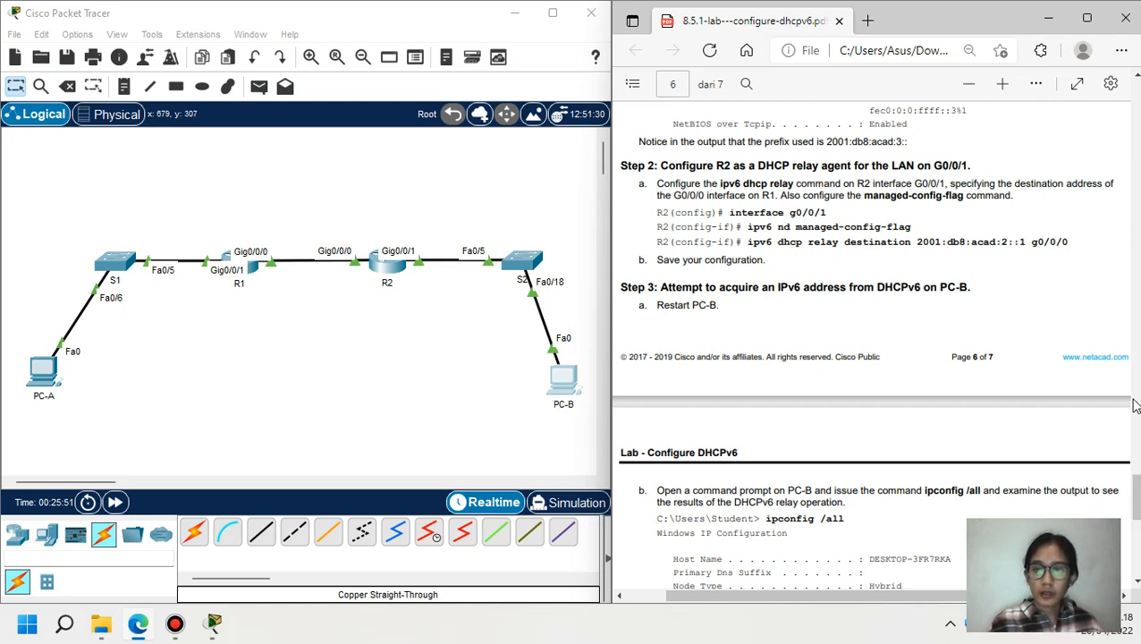
pyautogui.rightClick(1135, 497)
pyautogui.click(1138, 498)
pyautogui.moveTo(1138, 498); pyautogui.dragTo(1138, 416)
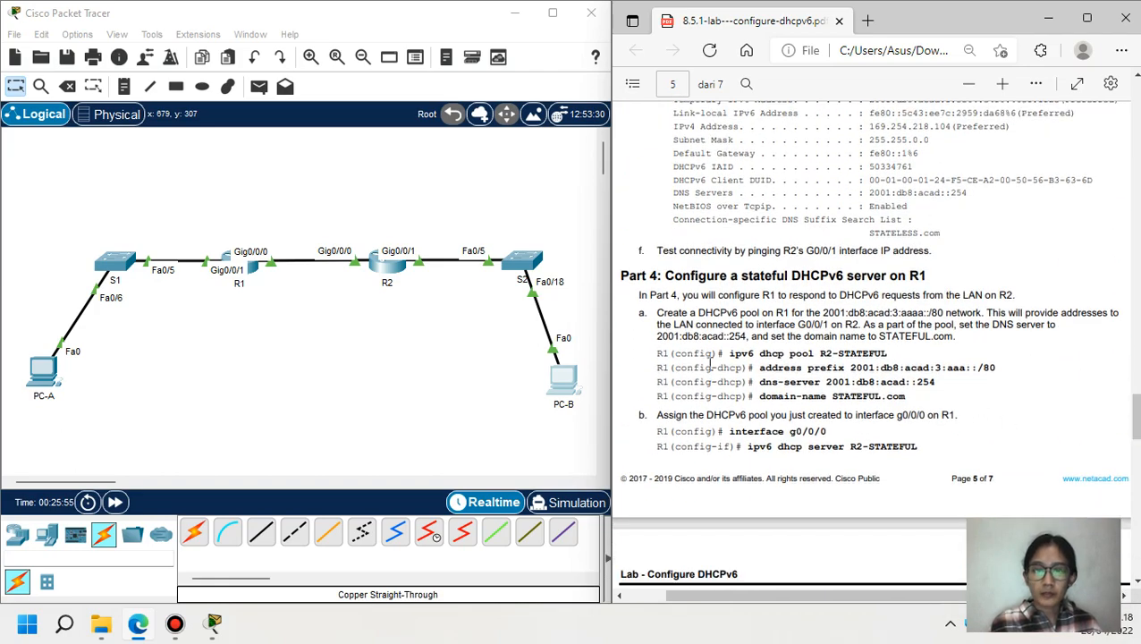
pyautogui.click(392, 268)
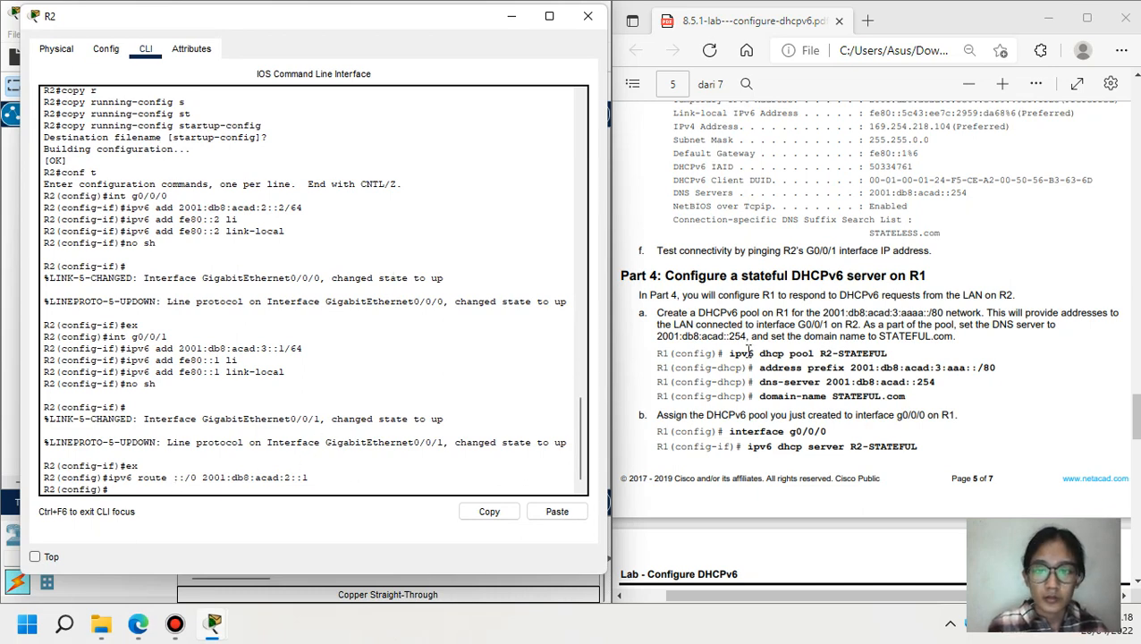
# - On R2, create DHCPv6 pool R2-STATEFUL with address prefix 2001:db8:acad:3:aaa::/80
pyautogui.moveTo(729, 353); pyautogui.dragTo(890, 354)
pyautogui.hotkey('ctrl', 'c')
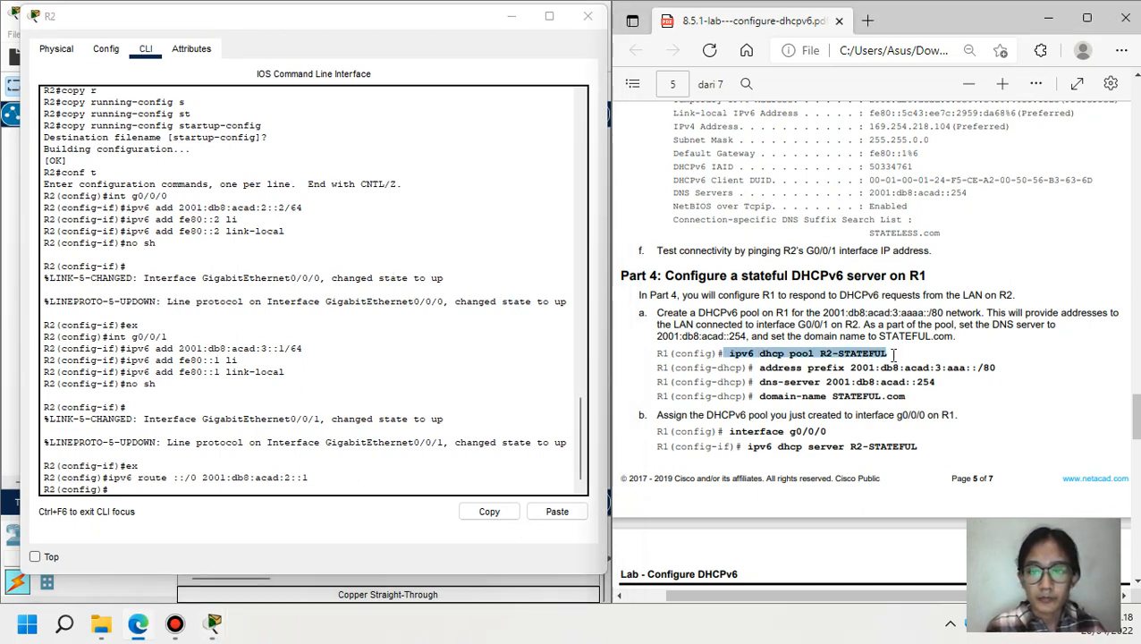
pyautogui.click(341, 485)
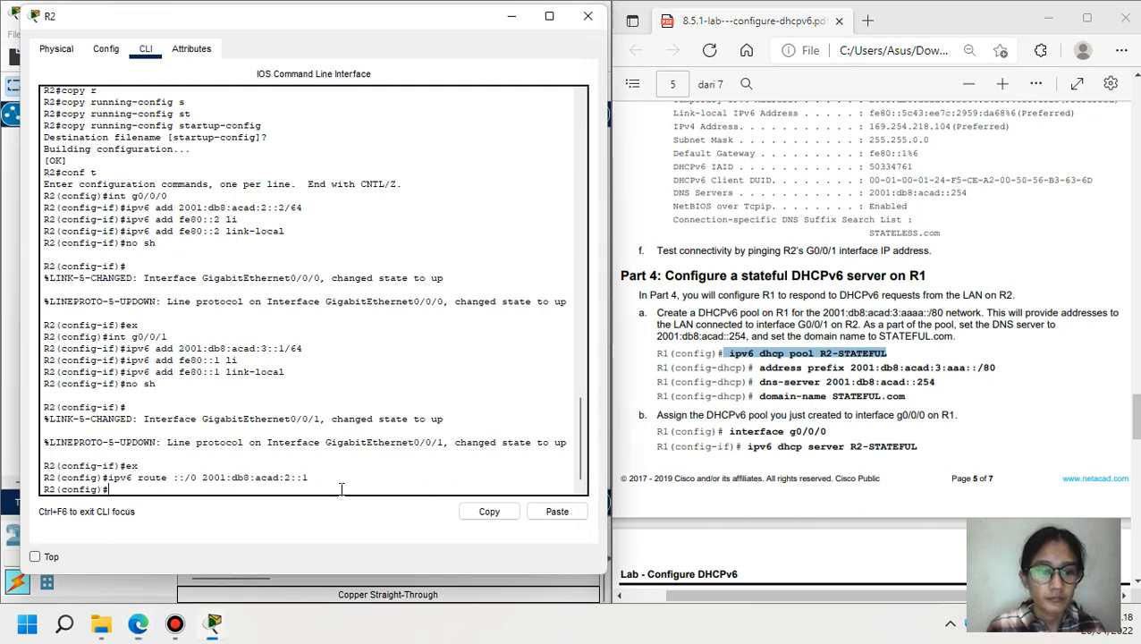
pyautogui.click(567, 515)
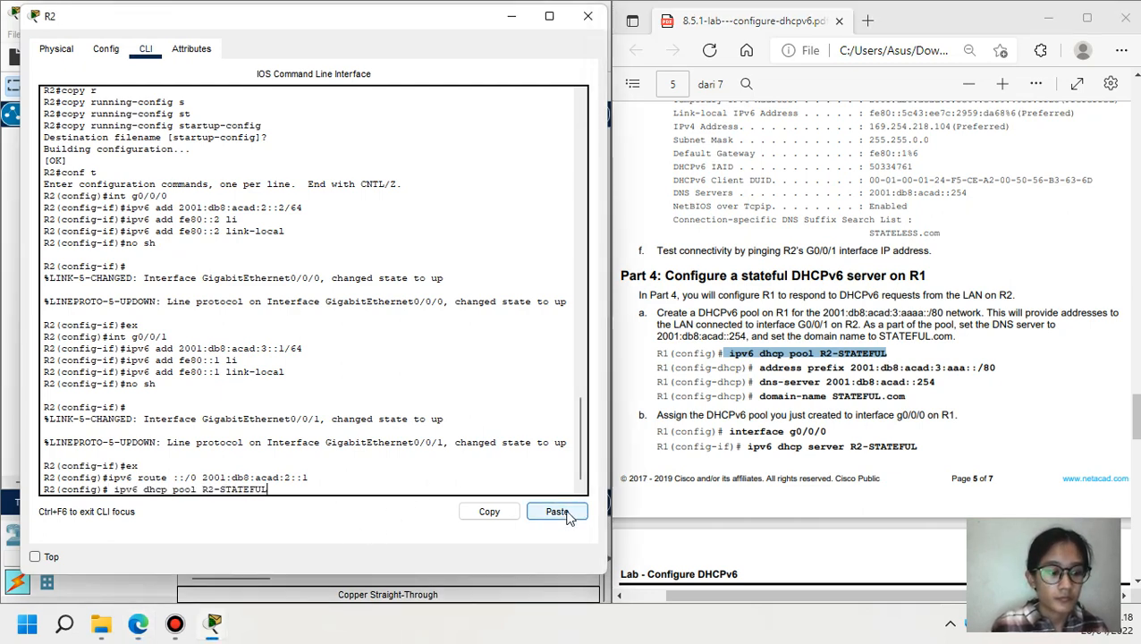
pyautogui.press('Return')
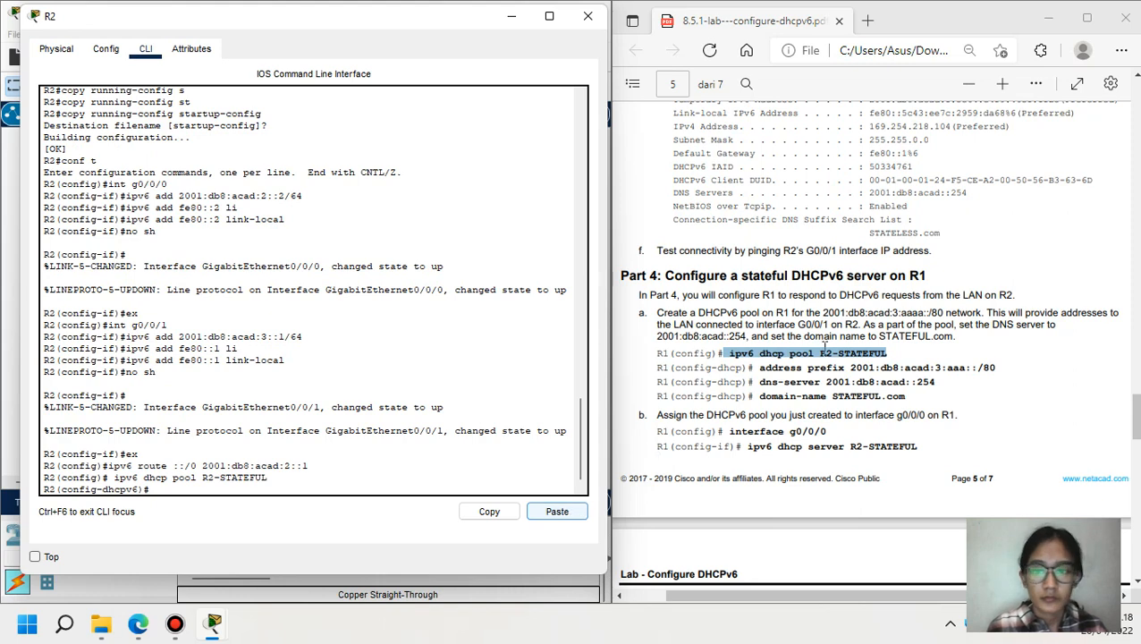
pyautogui.click(759, 368)
pyautogui.moveTo(758, 369); pyautogui.dragTo(996, 367)
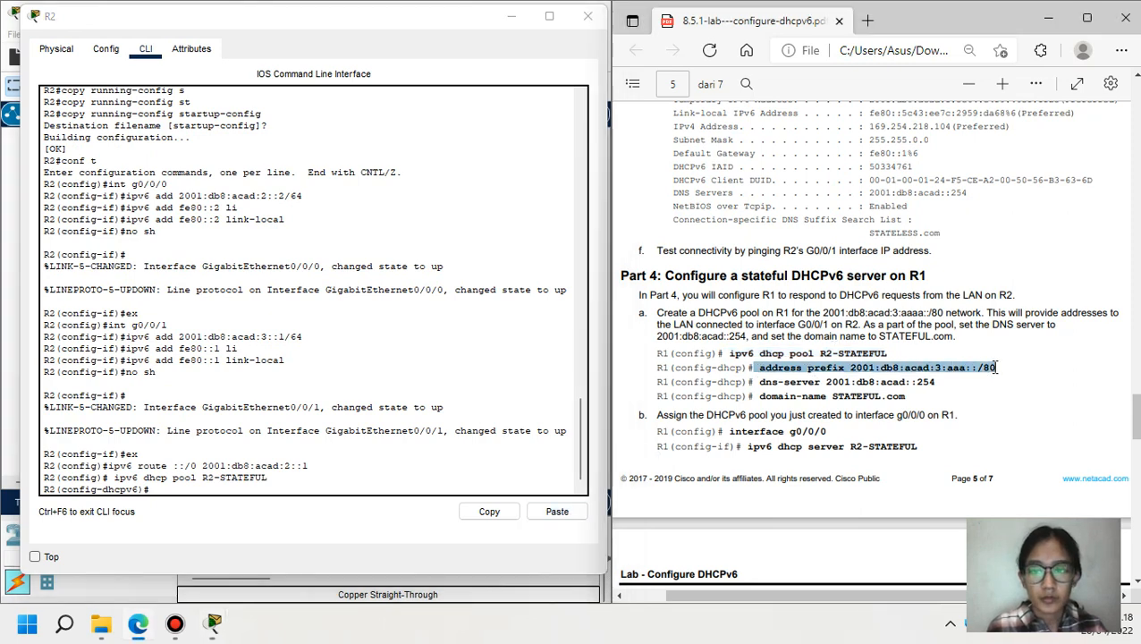
pyautogui.click(575, 516)
pyautogui.press('Return')
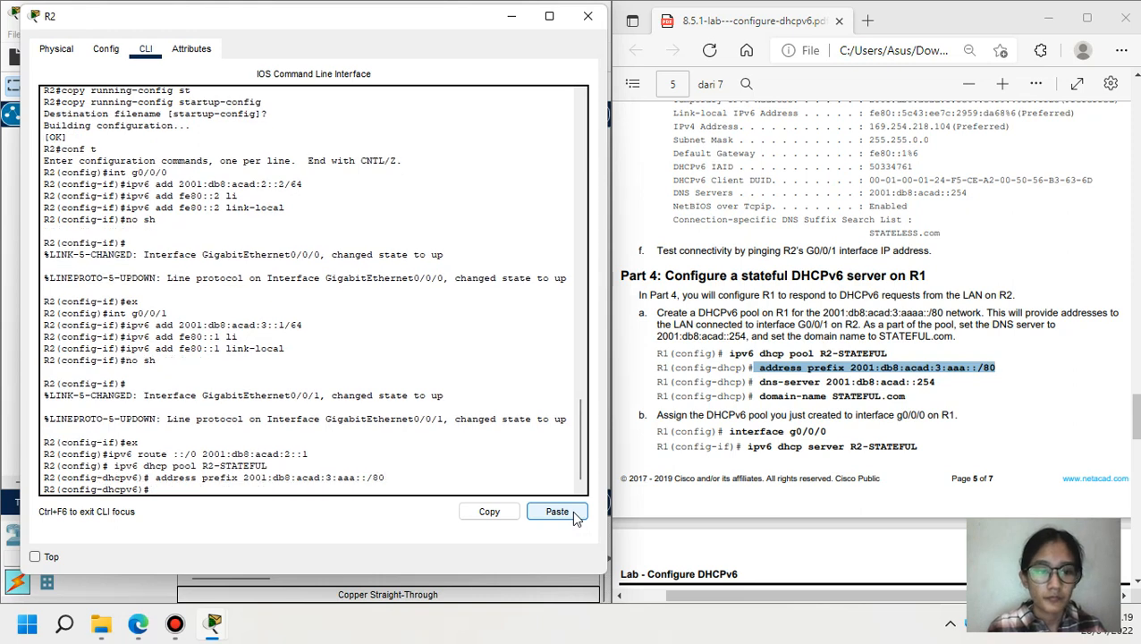
# - Give pool R2-STATEFUL DNS server 2001:db8:acad::254 and domain STATEFUL.com, then exit the pool
pyautogui.click(761, 383)
pyautogui.moveTo(761, 382); pyautogui.dragTo(936, 383)
pyautogui.hotkey('ctrl', 'c')
pyautogui.click(573, 515)
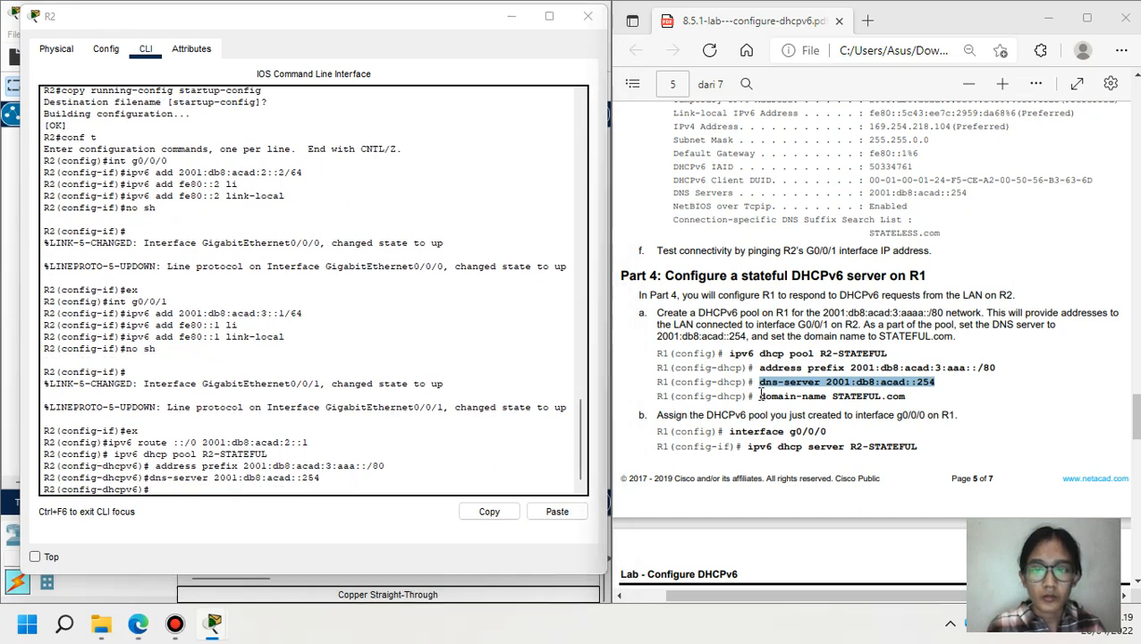
pyautogui.moveTo(761, 397); pyautogui.dragTo(920, 397)
pyautogui.hotkey('ctrl', 'c')
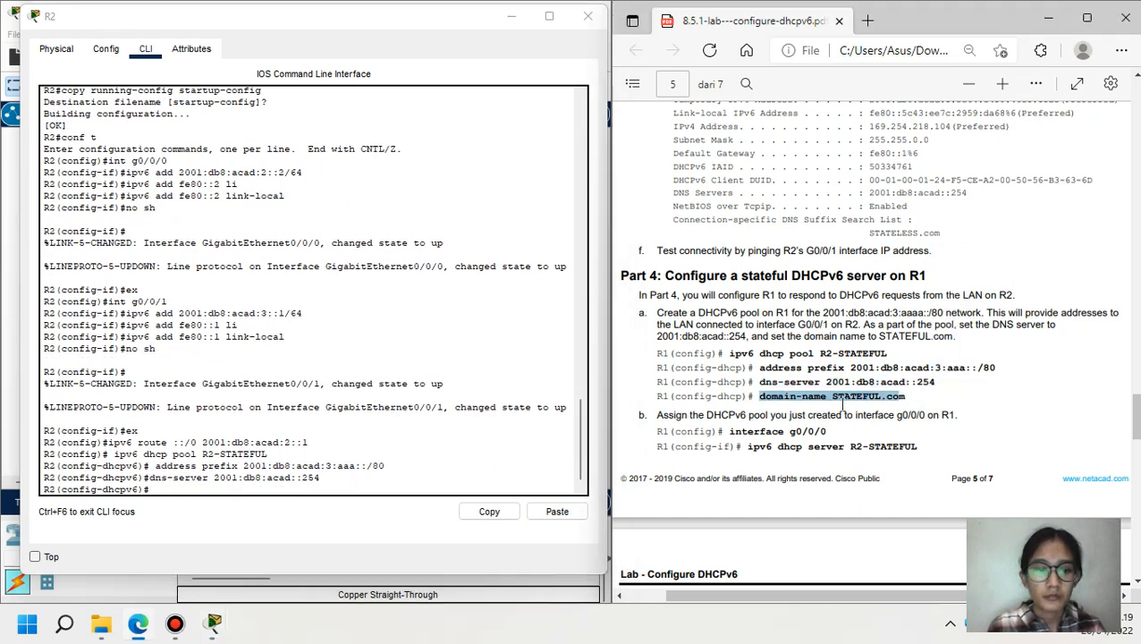
pyautogui.click(569, 511)
pyautogui.click(569, 511)
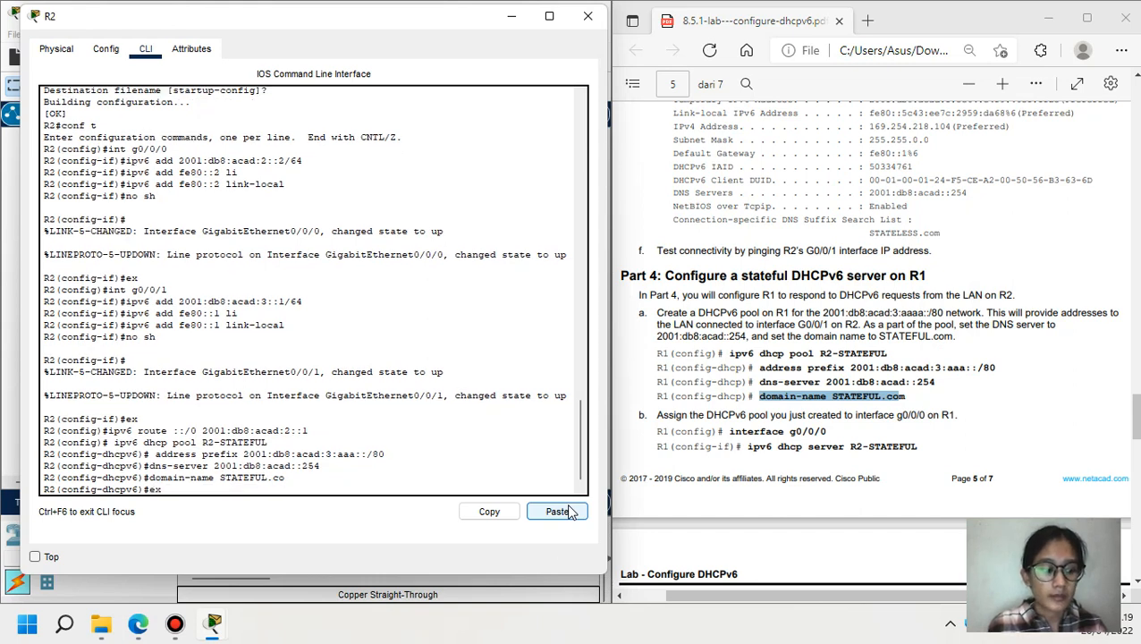
pyautogui.write('ex')
pyautogui.press('Return')
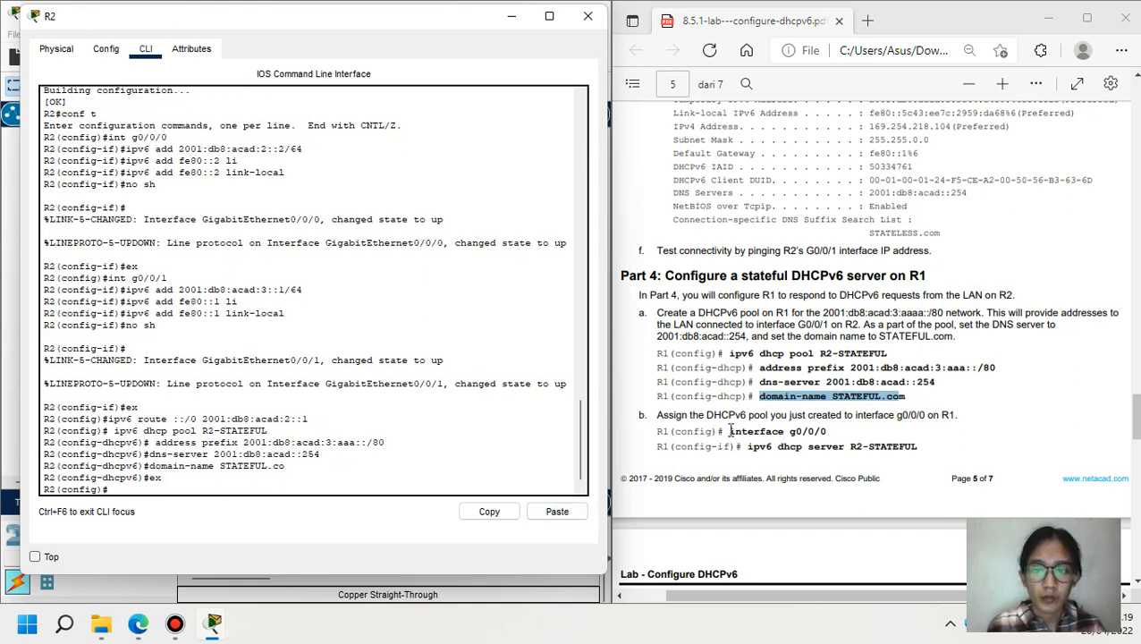
# - Serve DHCPv6 pool R2-STATEFUL on R2's interface g0/0/1
pyautogui.moveTo(730, 431); pyautogui.dragTo(783, 431)
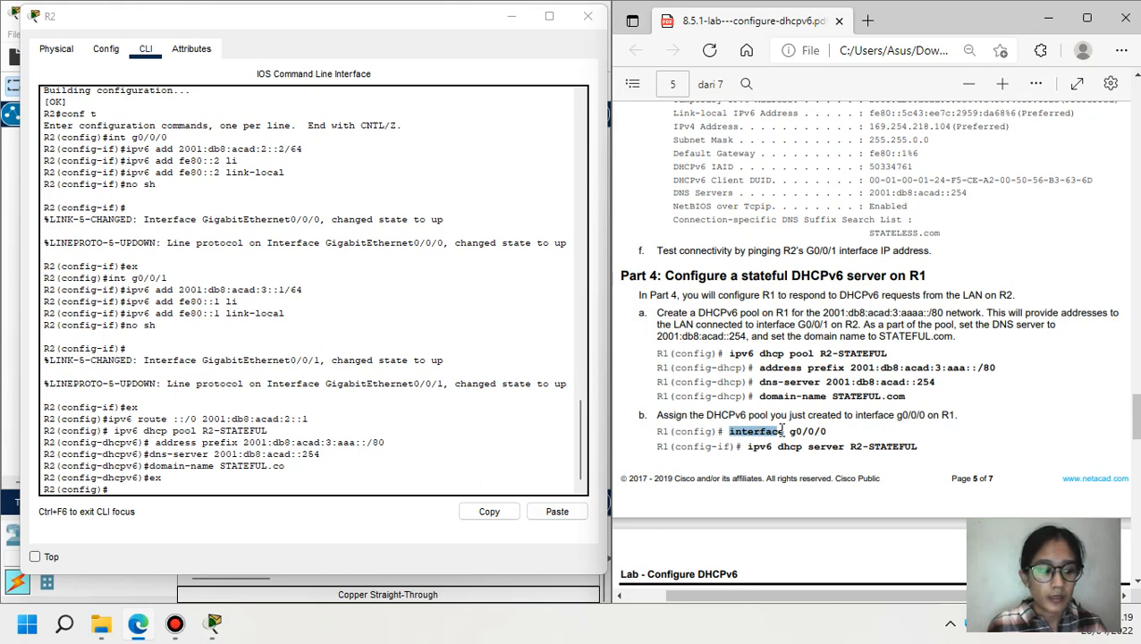
pyautogui.click(314, 491)
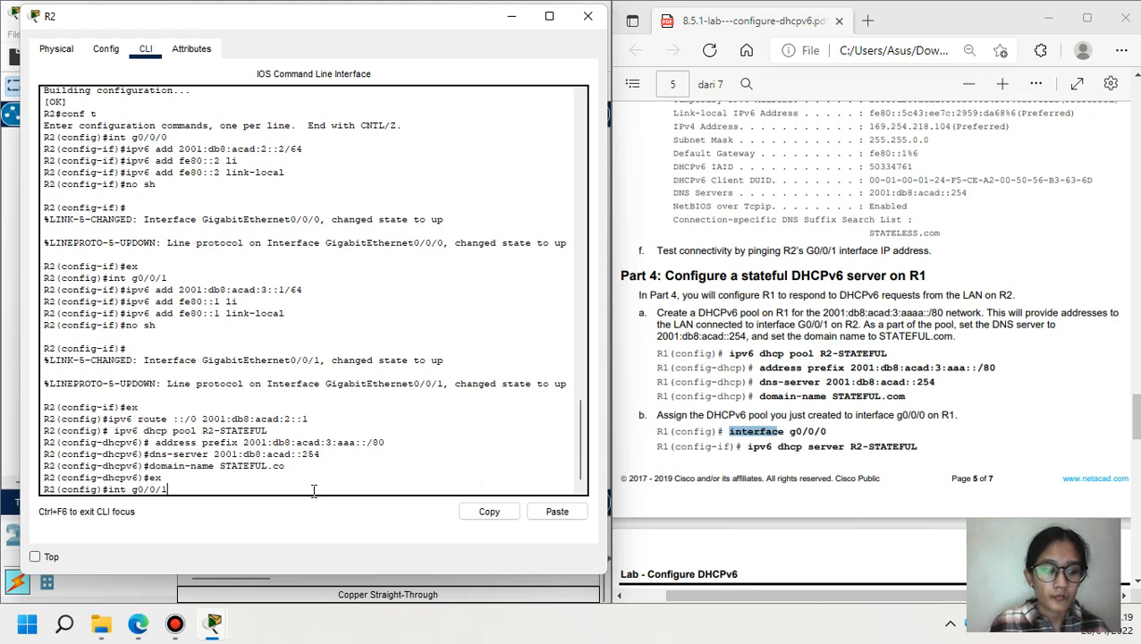
pyautogui.press('Return')
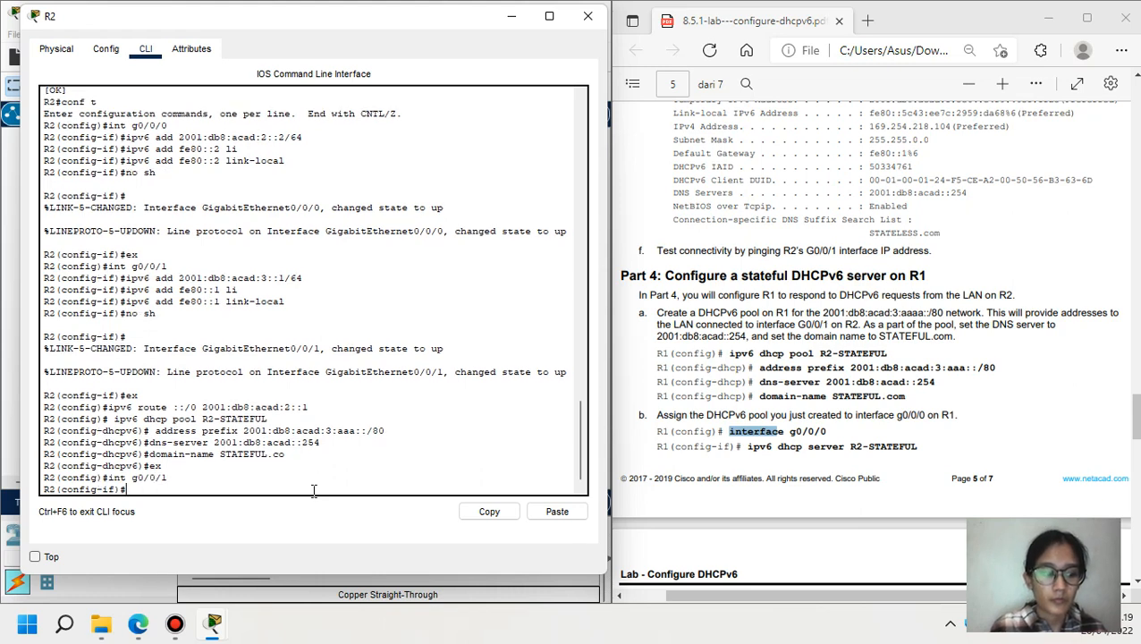
pyautogui.moveTo(742, 446); pyautogui.dragTo(926, 455)
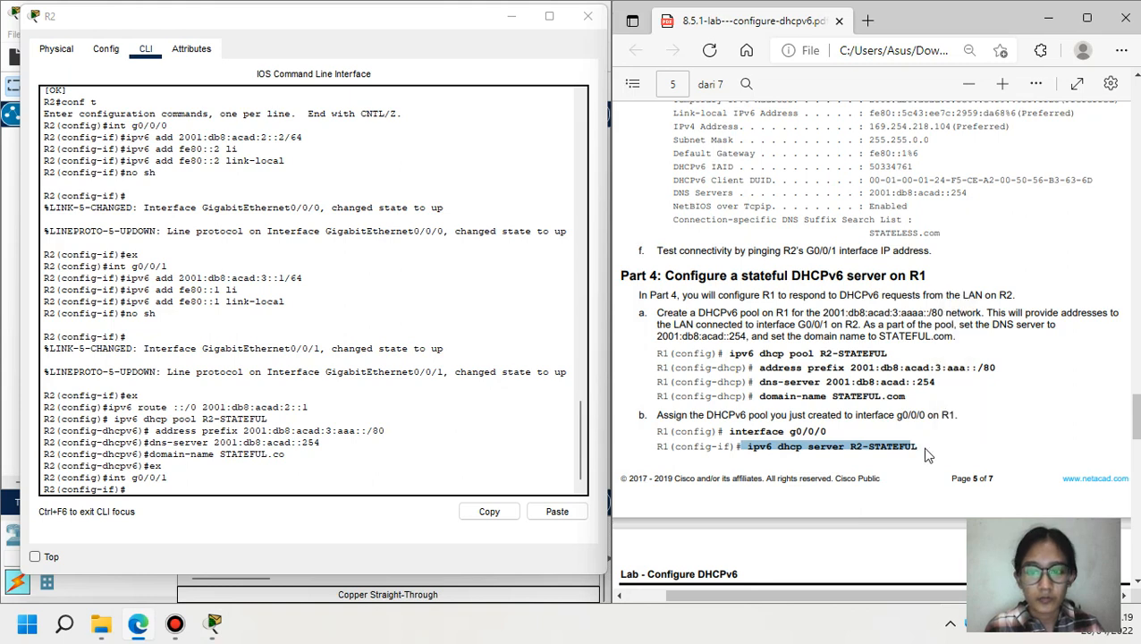
pyautogui.hotkey('ctrl', 'c')
pyautogui.click(557, 511)
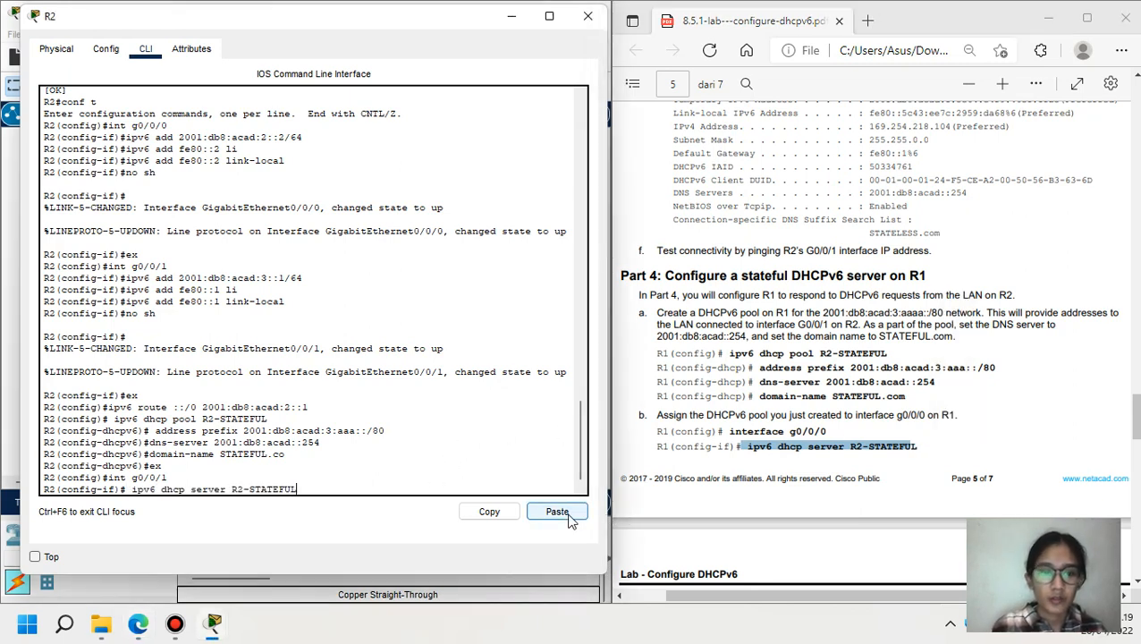
pyautogui.press('Return')
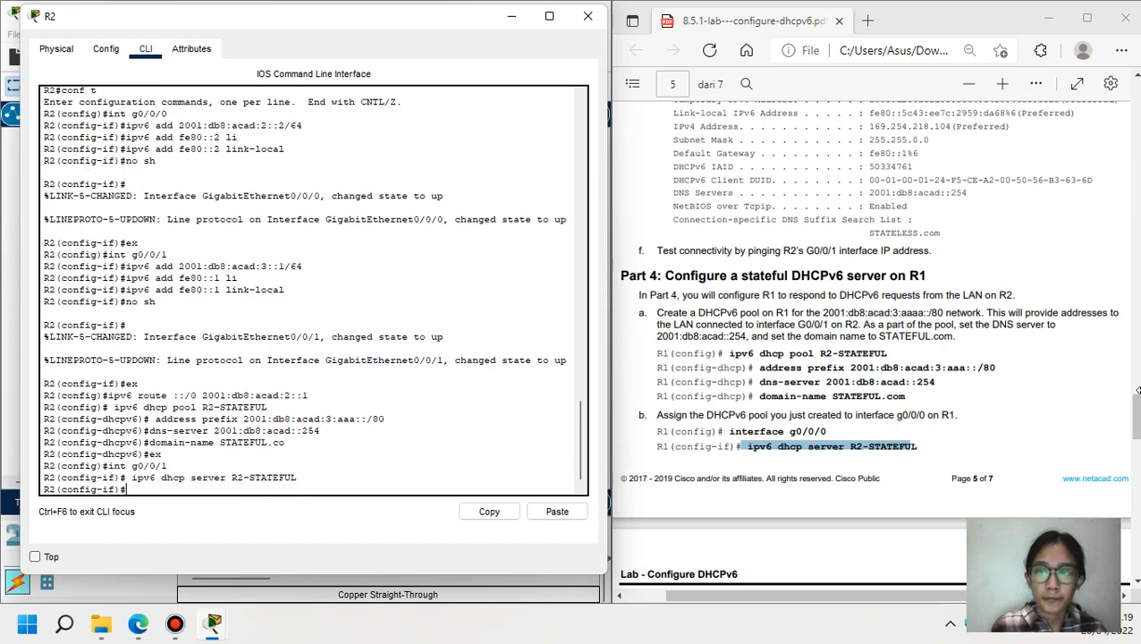
pyautogui.moveTo(1137, 417); pyautogui.dragTo(1136, 490)
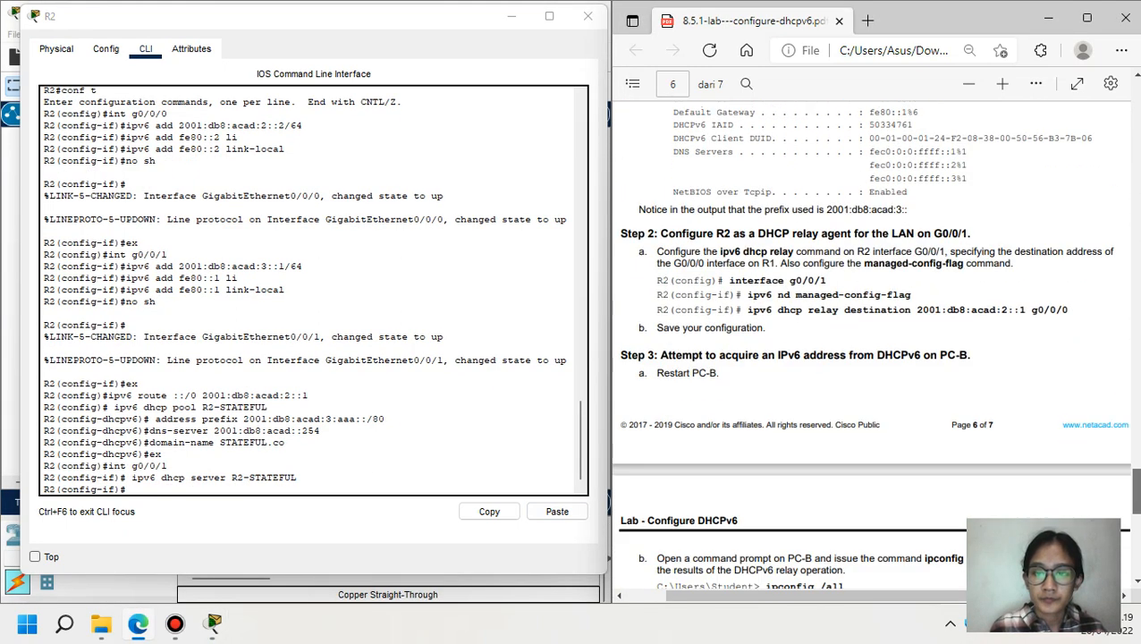
# - Enable ipv6 nd managed-config-flag on R2's g0/0/1 and exit configuration mode
pyautogui.moveTo(748, 293); pyautogui.dragTo(914, 297)
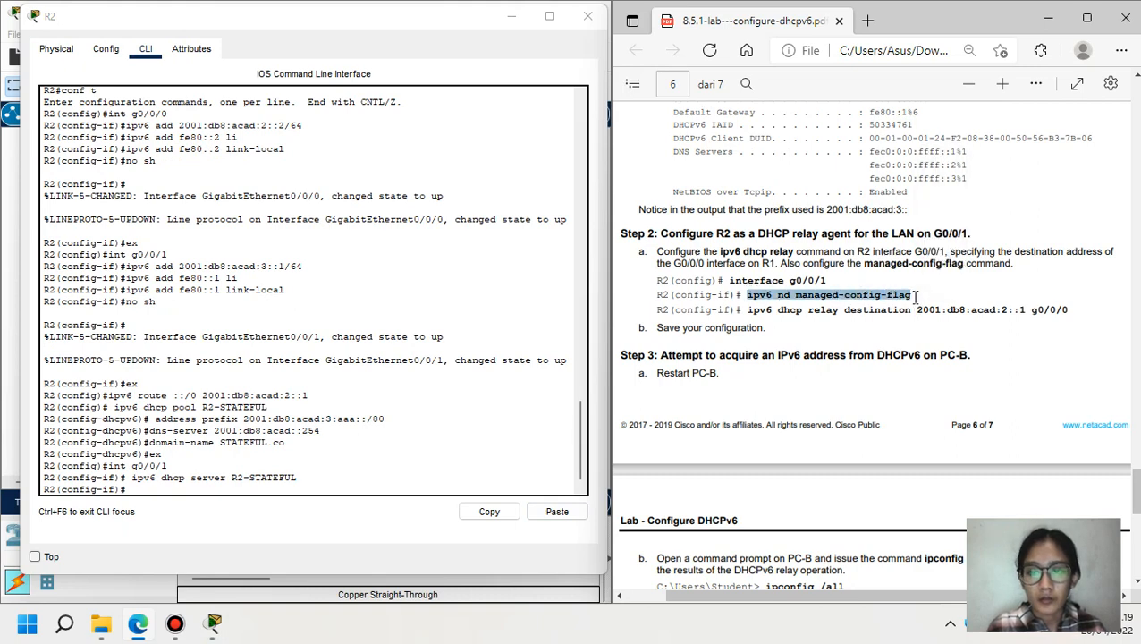
pyautogui.click(313, 488)
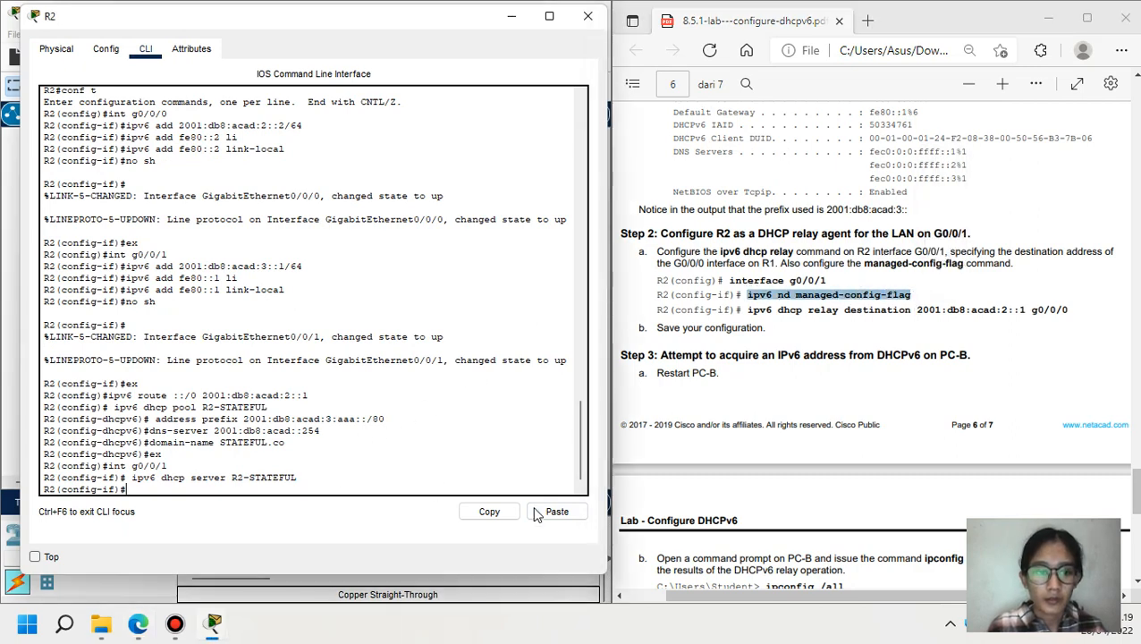
pyautogui.click(537, 513)
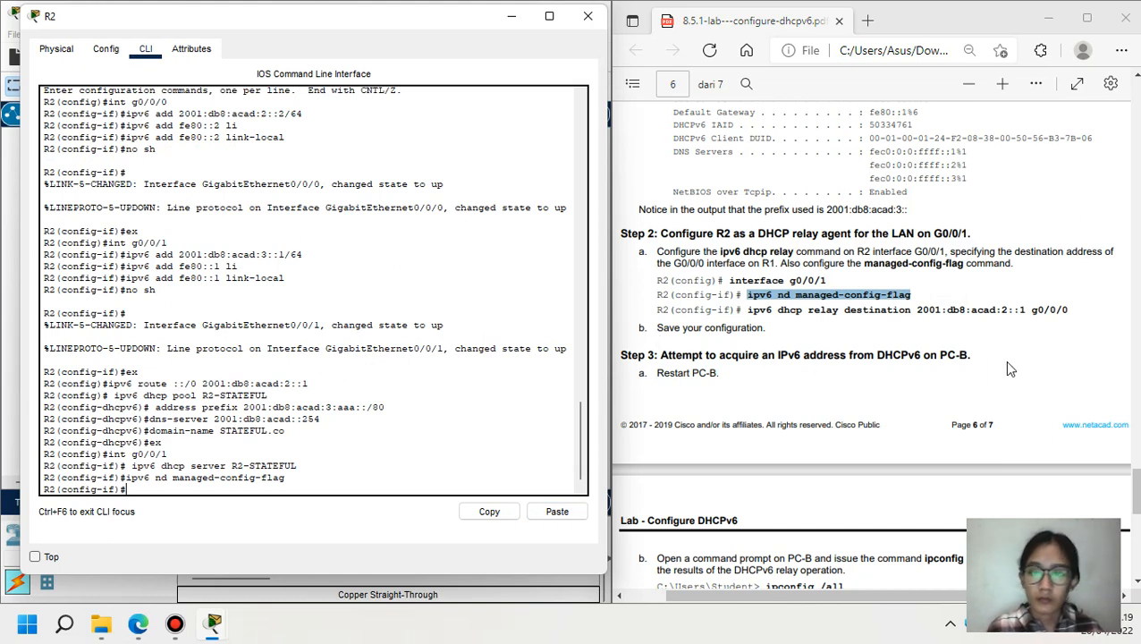
pyautogui.moveTo(657, 327); pyautogui.dragTo(765, 328)
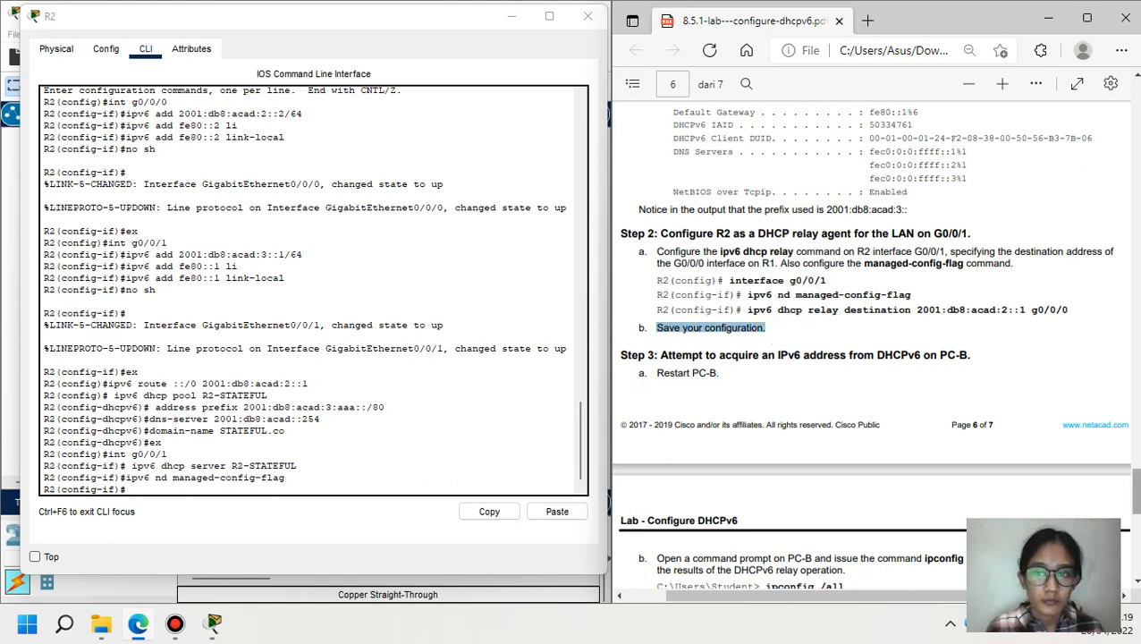
pyautogui.click(354, 475)
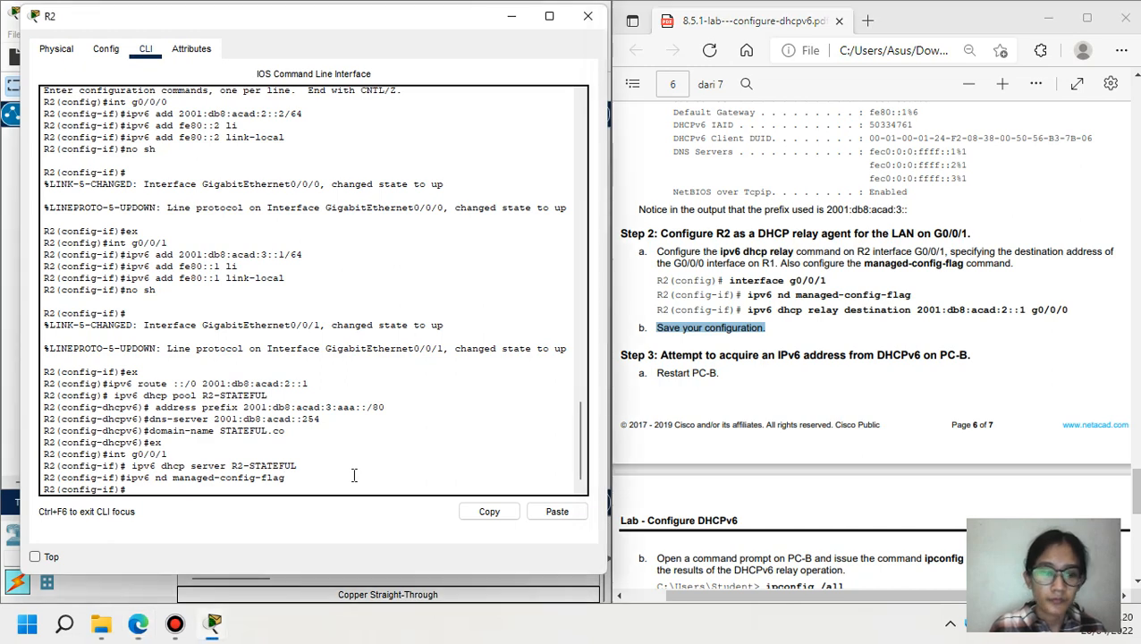
pyautogui.write('end')
pyautogui.press('Return')
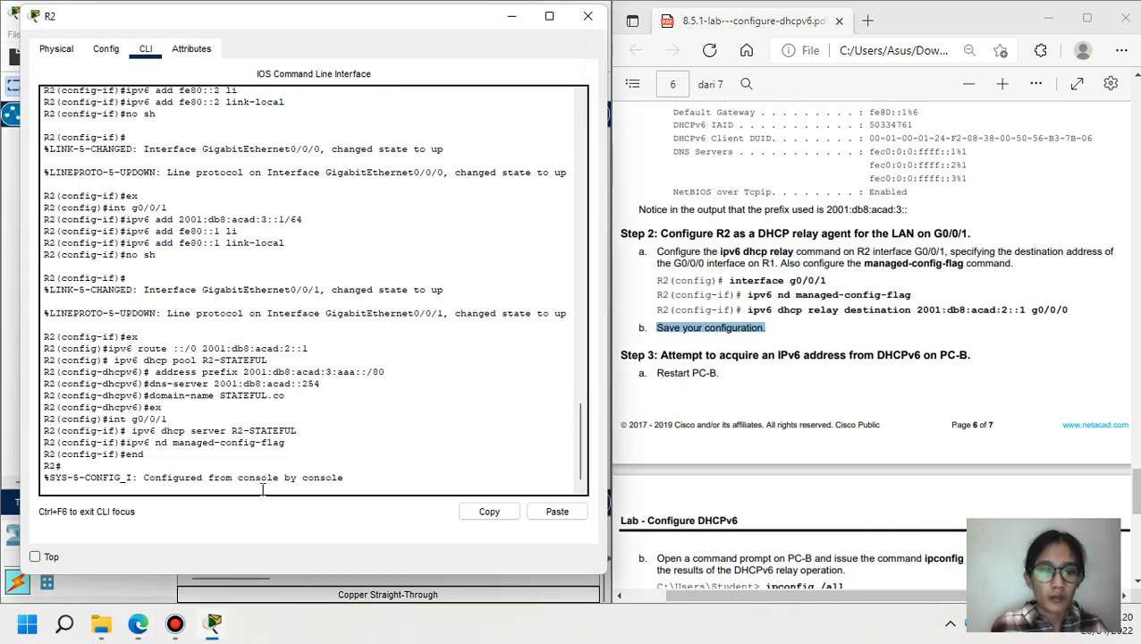
# - Save R2's running-config to startup-config with copy running-config startup-config
pyautogui.press('Return')
pyautogui.write('copy')
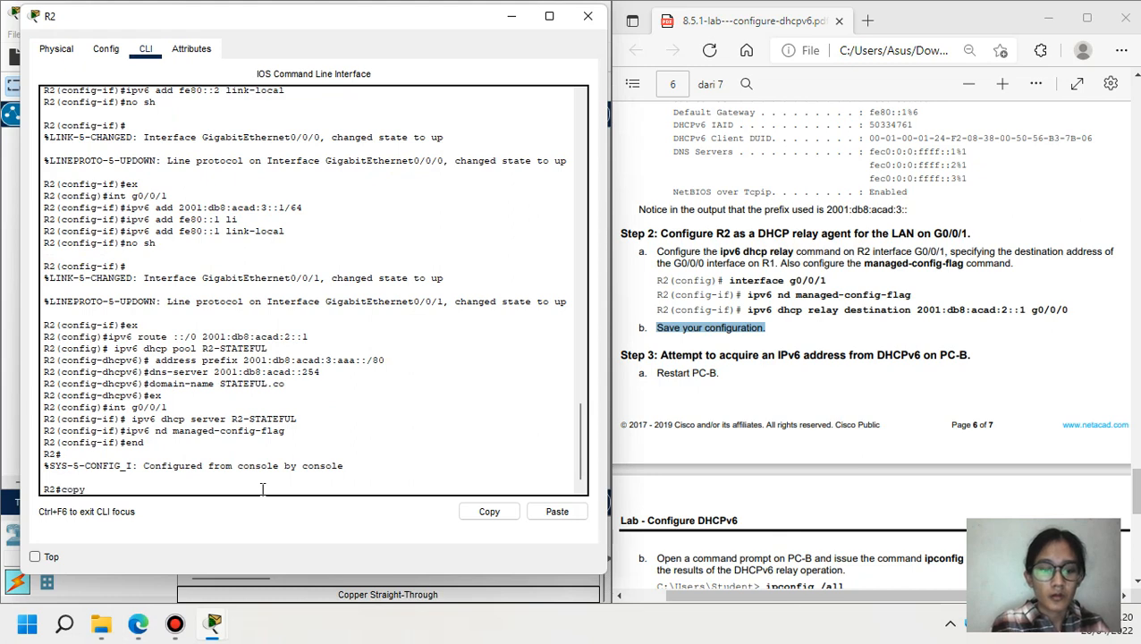
pyautogui.write(' r')
pyautogui.press('Tab')
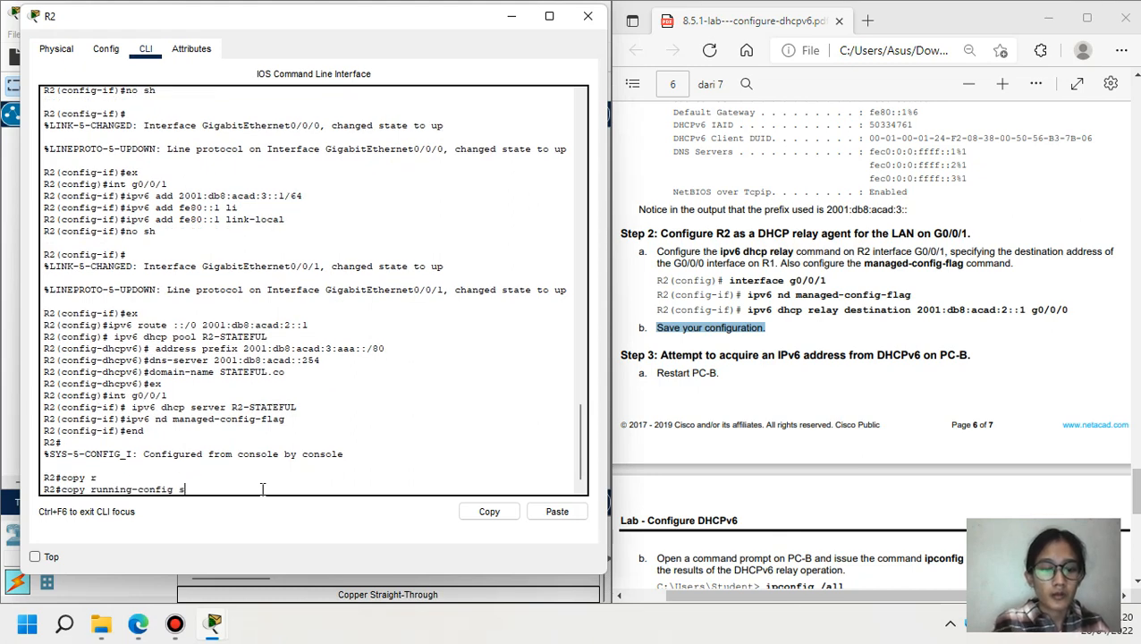
pyautogui.write('st')
pyautogui.press('Tab')
pyautogui.press('Return')
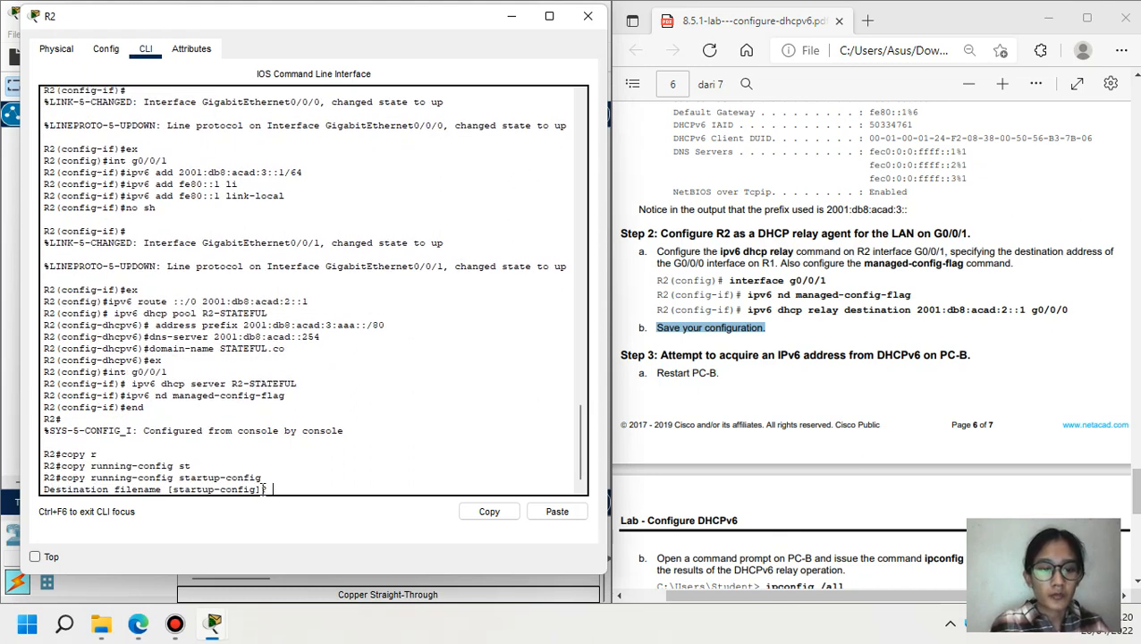
pyautogui.press('Return')
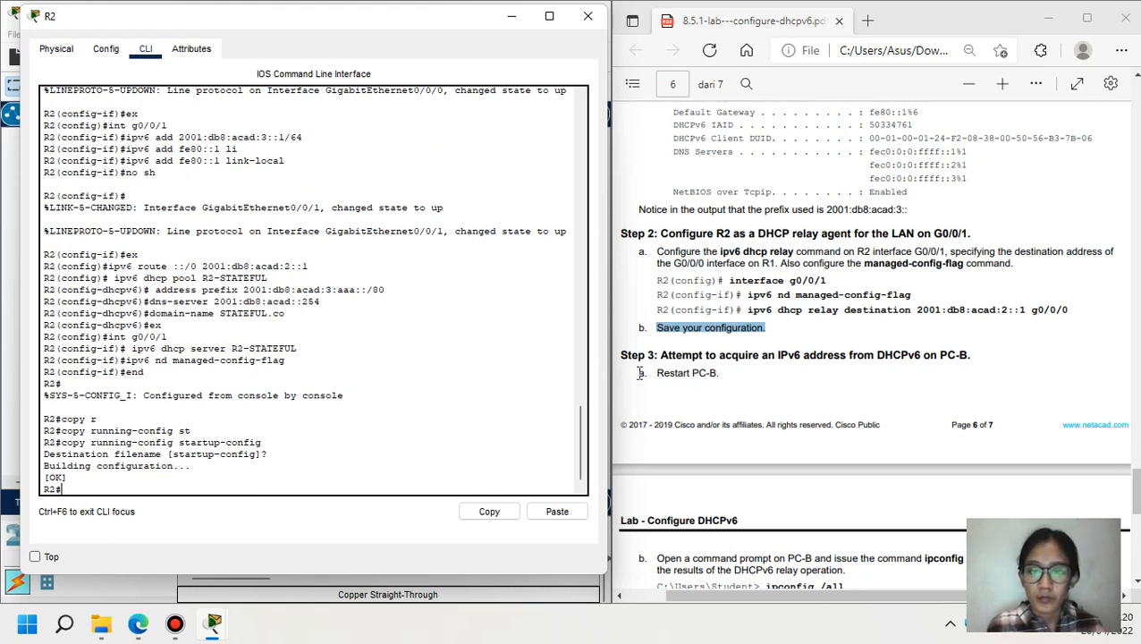
pyautogui.moveTo(657, 374); pyautogui.dragTo(717, 374)
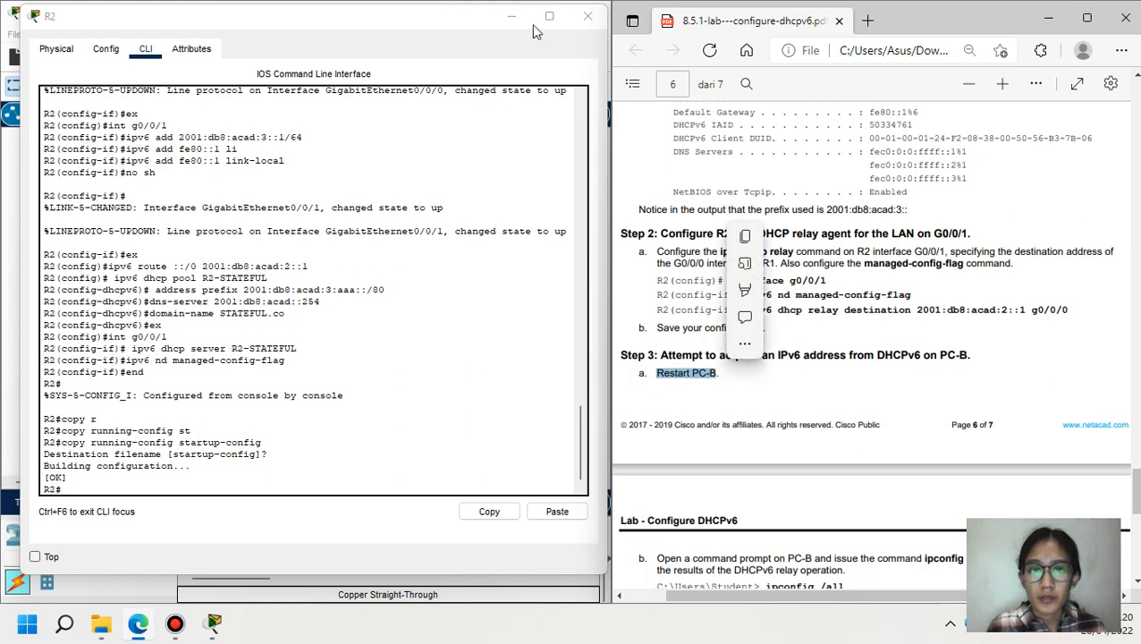
# - Check PC-B's IPv6 settings in its IP Configuration panel
pyautogui.click(512, 17)
pyautogui.click(568, 398)
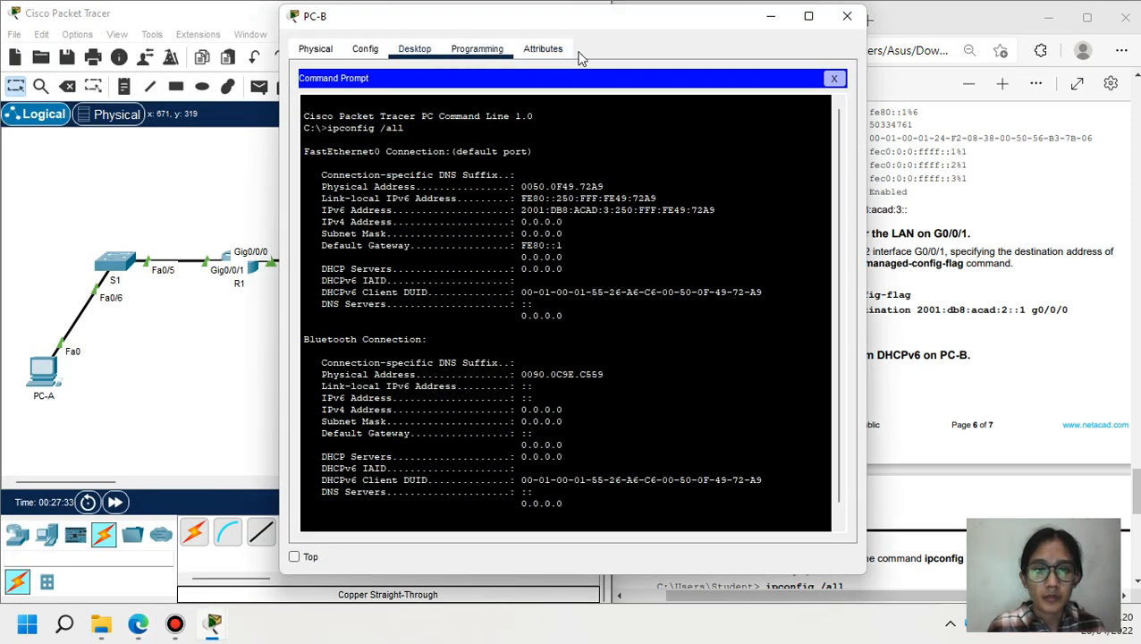
pyautogui.click(833, 78)
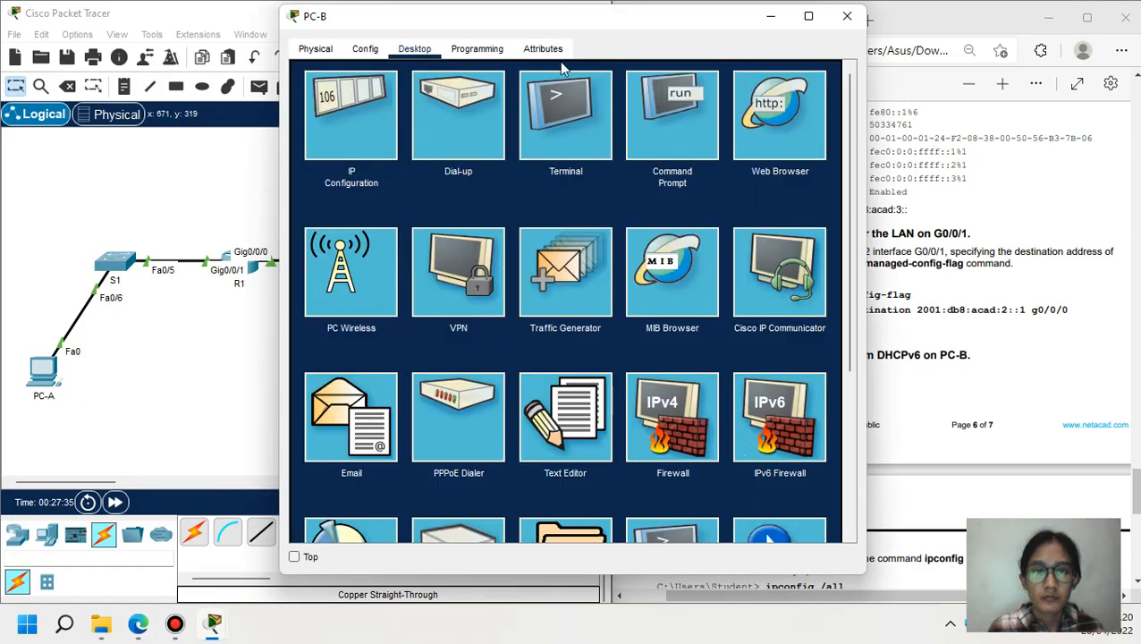
pyautogui.click(350, 130)
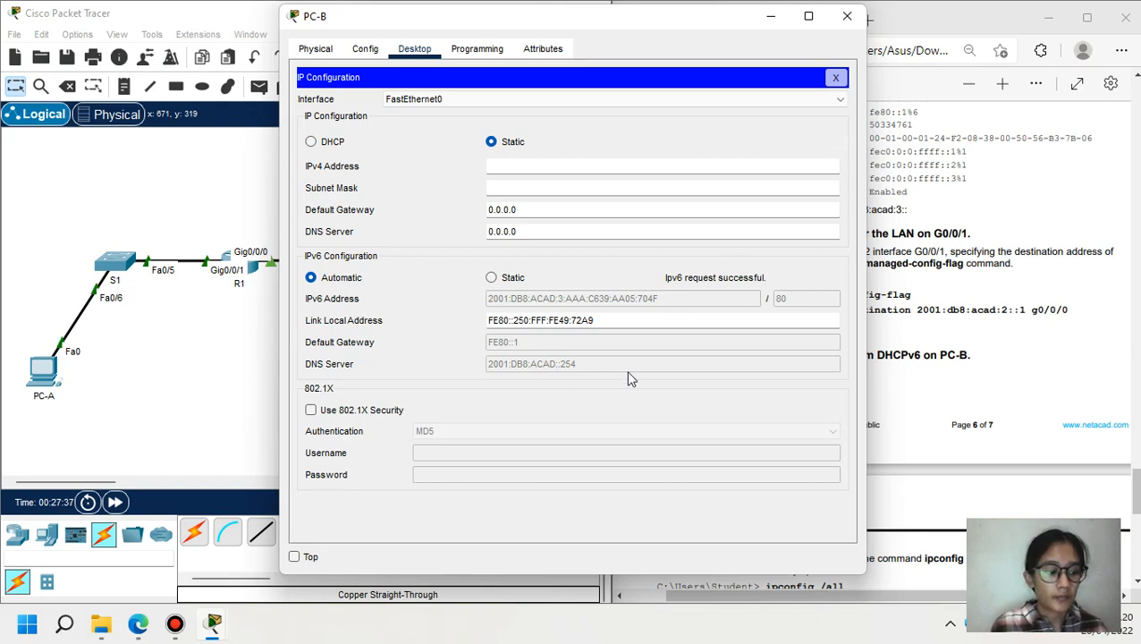
pyautogui.click(835, 78)
pyautogui.click(681, 134)
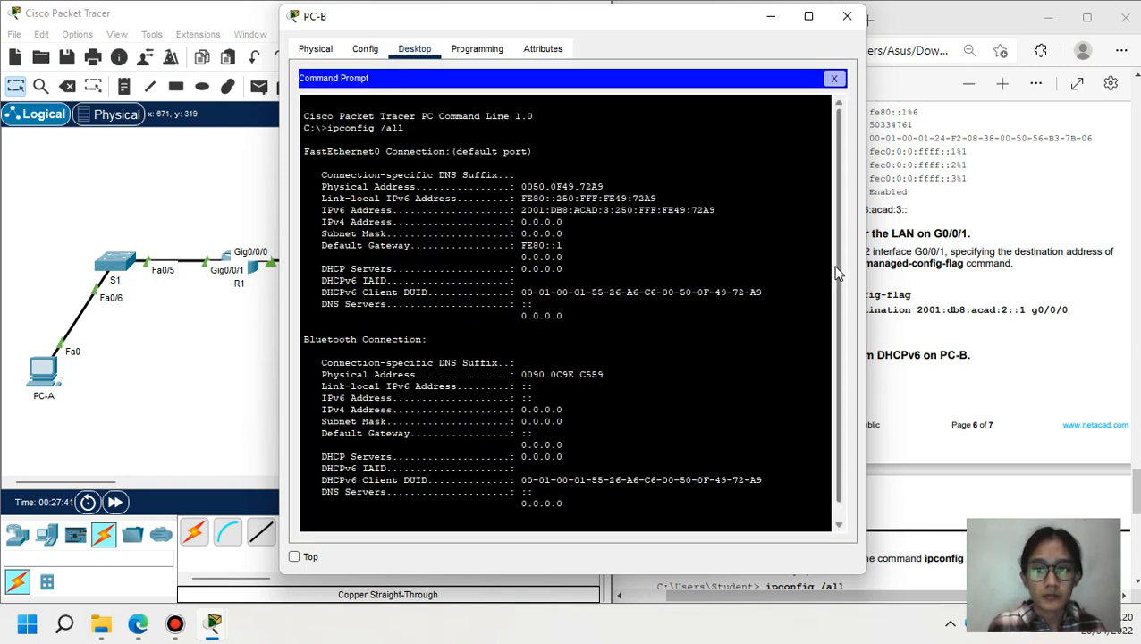
# - Run ipconfig /all on PC-B showing 2001:DB8:ACAD:3:AAA:C639:AA05:704F and suffix STATEFUL.co
pyautogui.scroll(-1, 840, 317)
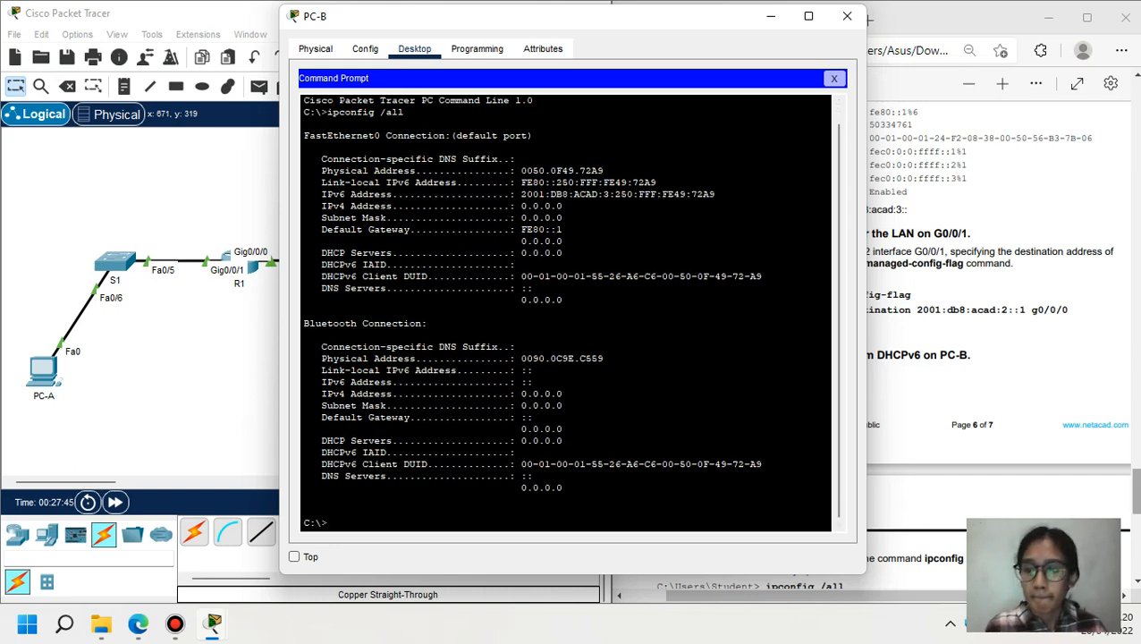
pyautogui.moveTo(1138, 479); pyautogui.dragTo(1138, 506)
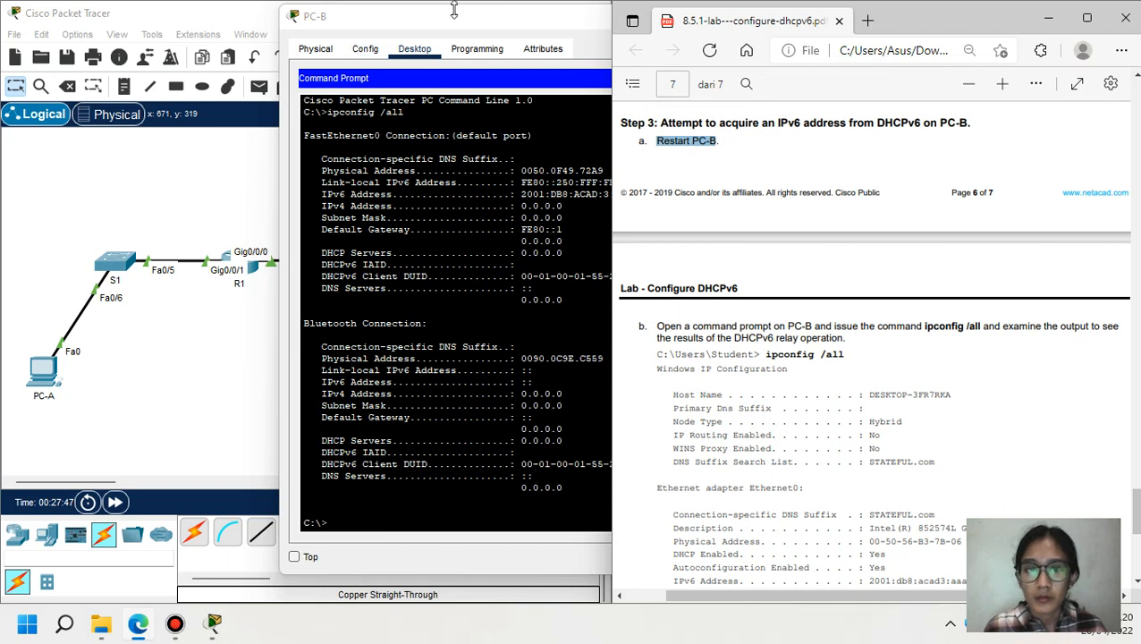
pyautogui.moveTo(450, 22); pyautogui.dragTo(173, 29)
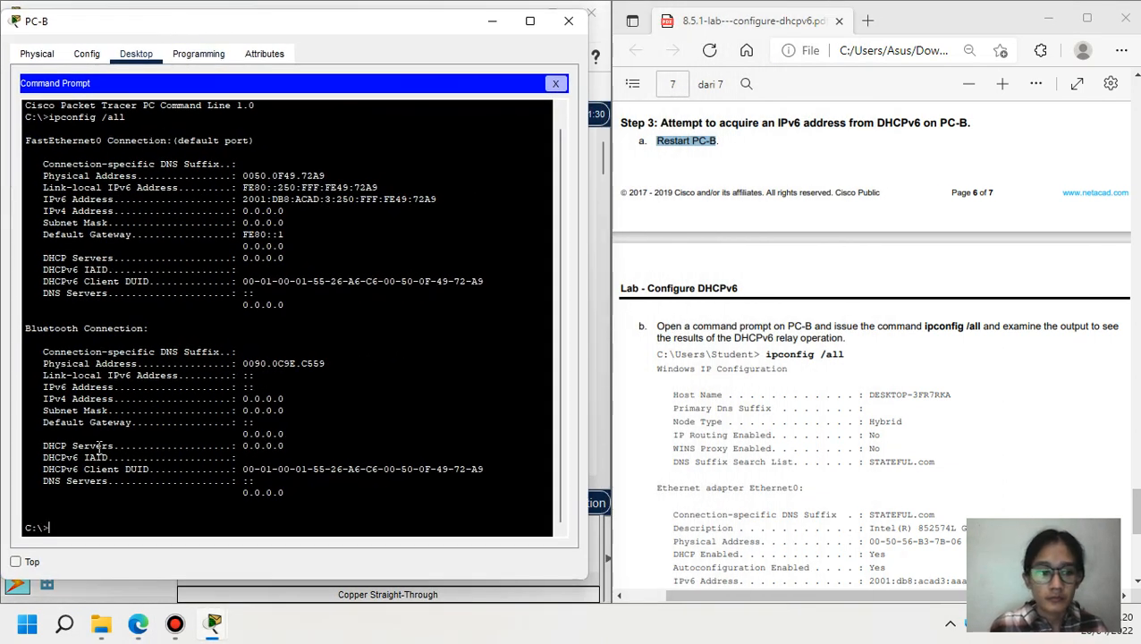
pyautogui.write('ipconfig')
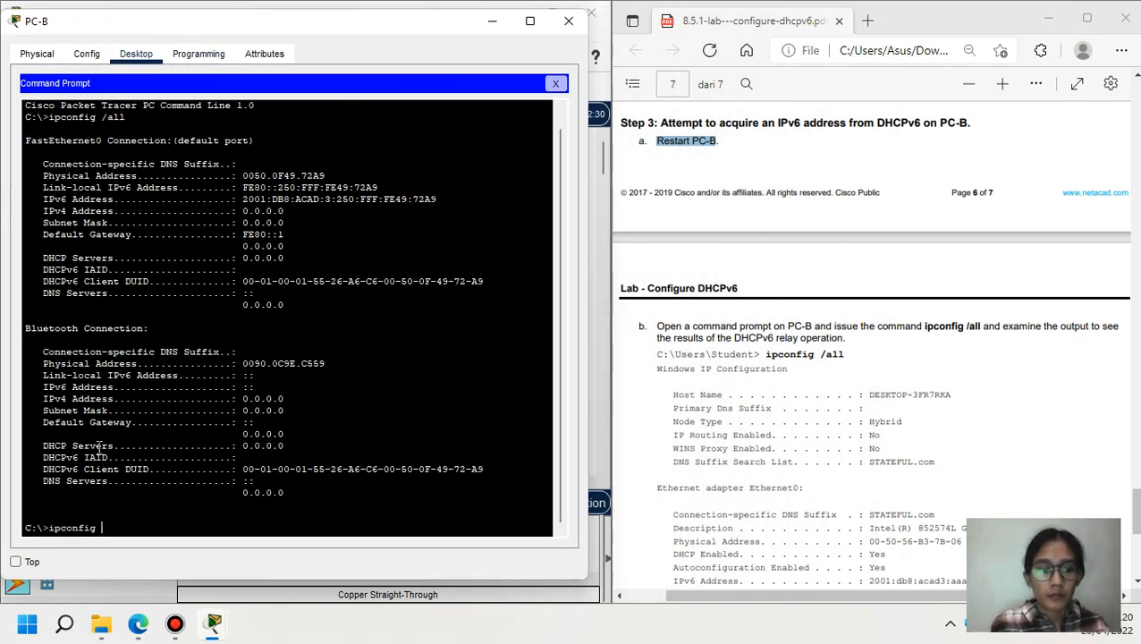
pyautogui.write(' /all')
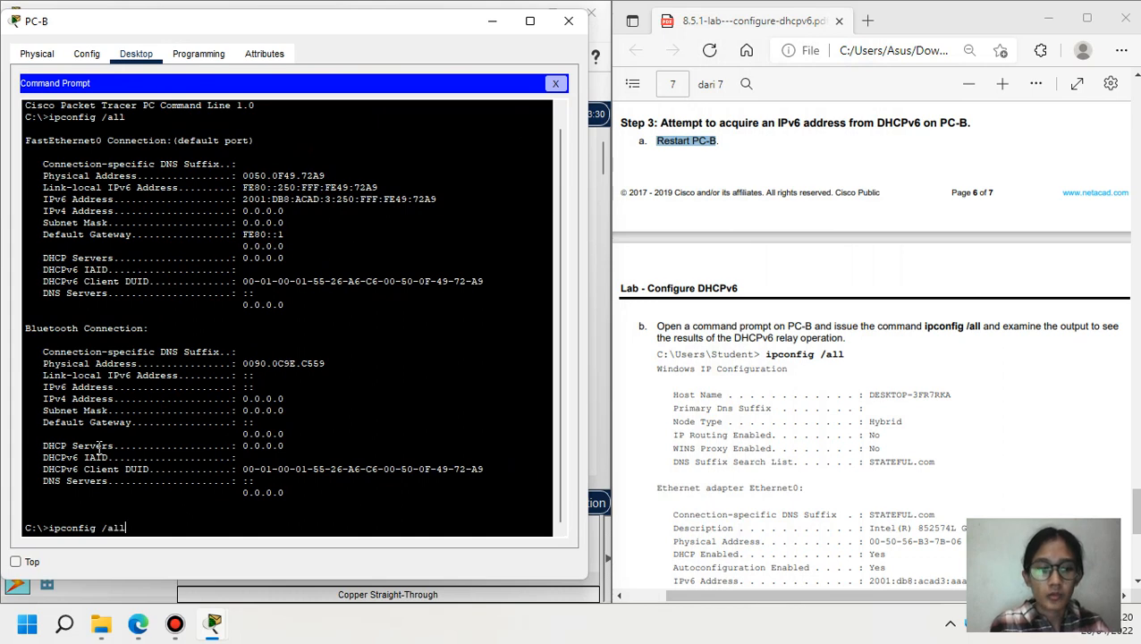
pyautogui.press('Return')
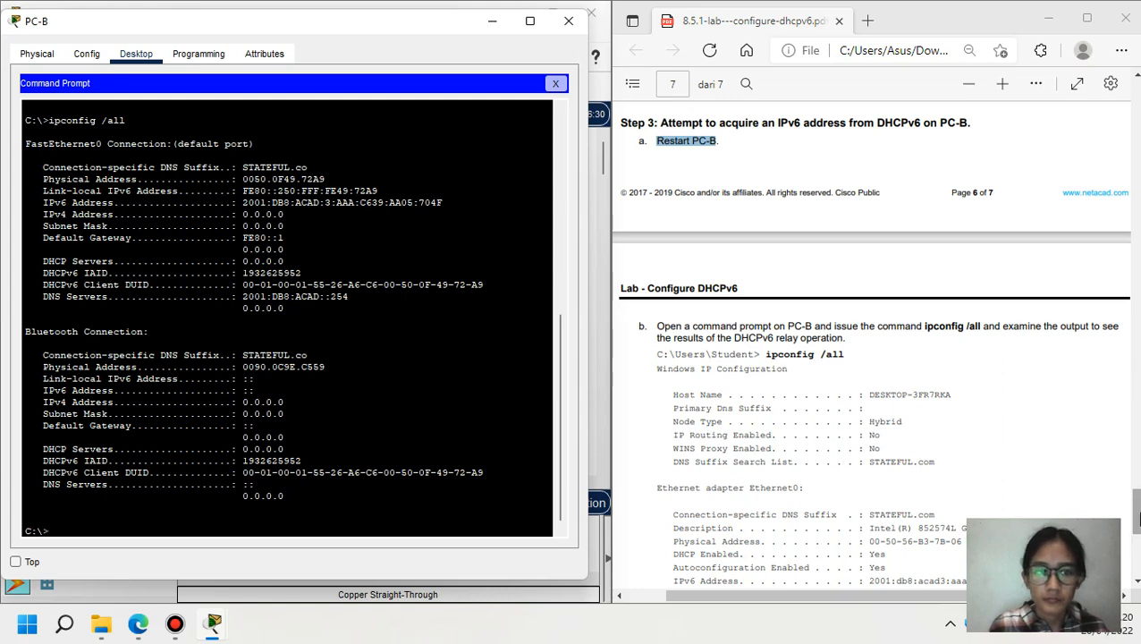
pyautogui.scroll(-4, 1134, 509)
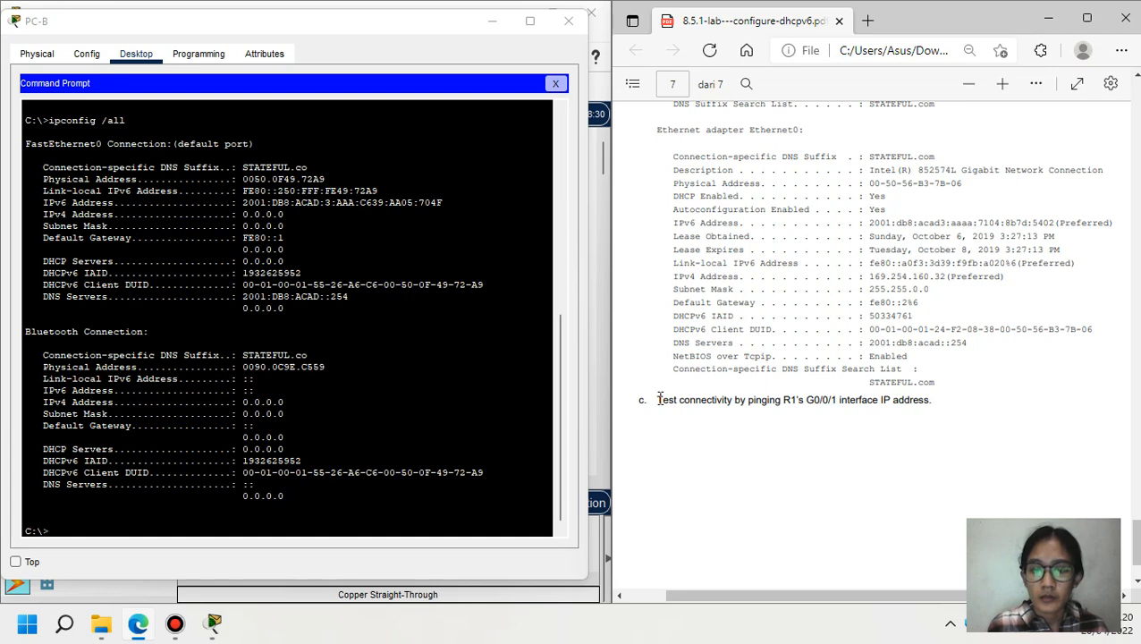
# - Ping R1's G0/0/1 address 2001:db8:acad:1::1 from PC-B, getting 4 of 4 replies
pyautogui.moveTo(658, 400); pyautogui.dragTo(939, 405)
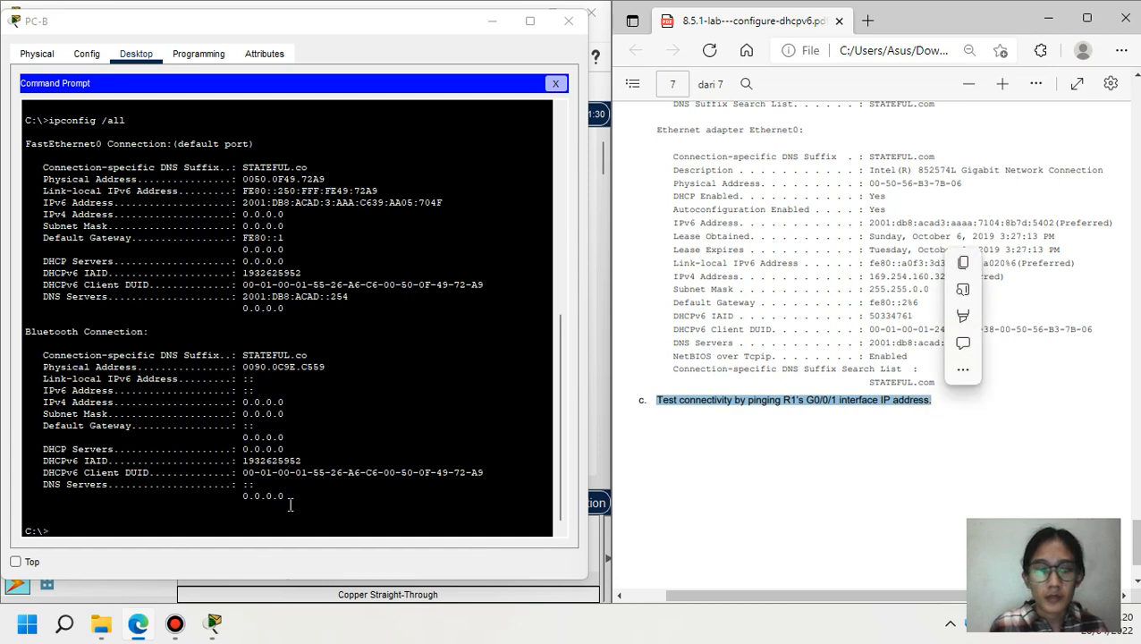
pyautogui.click(140, 526)
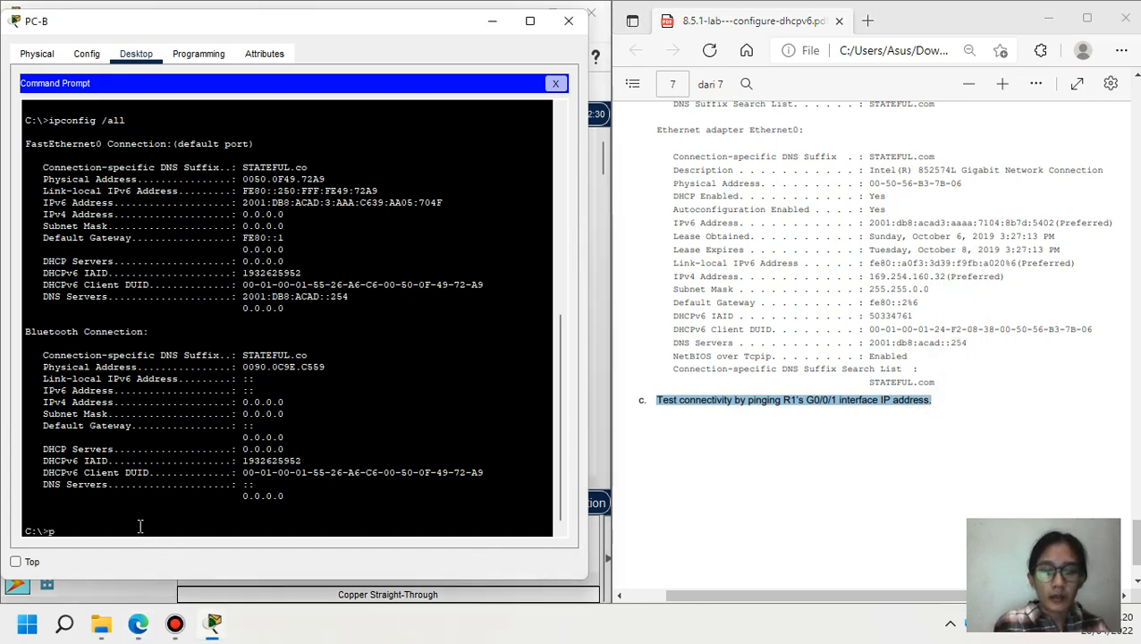
pyautogui.write('ping')
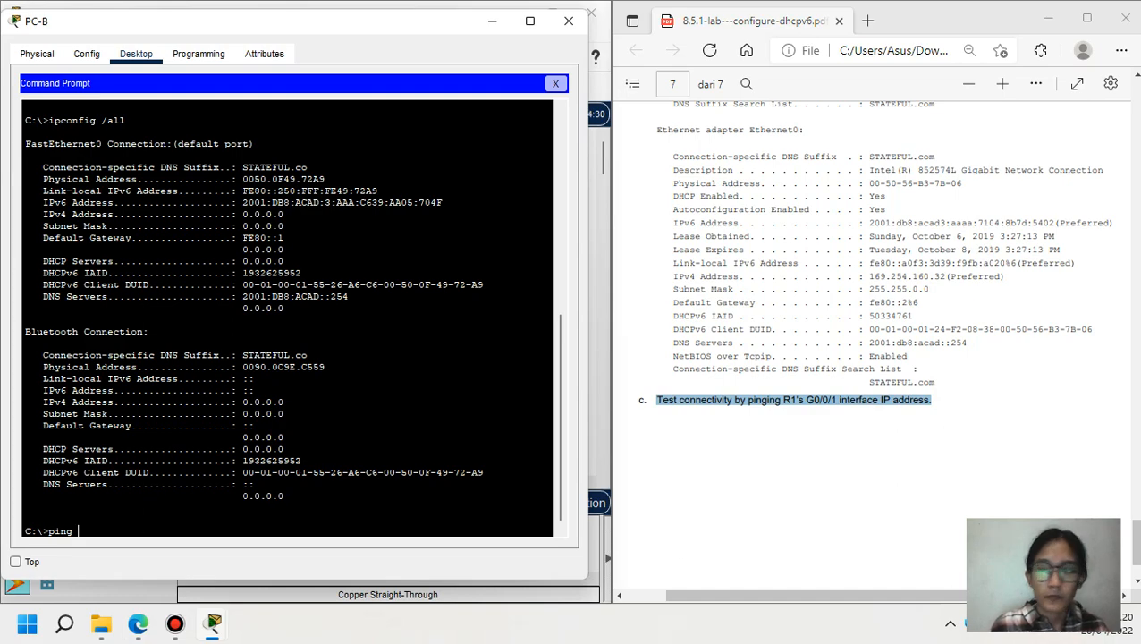
pyautogui.moveTo(1136, 537); pyautogui.dragTo(1137, 147)
pyautogui.scroll(4, 1051, 180)
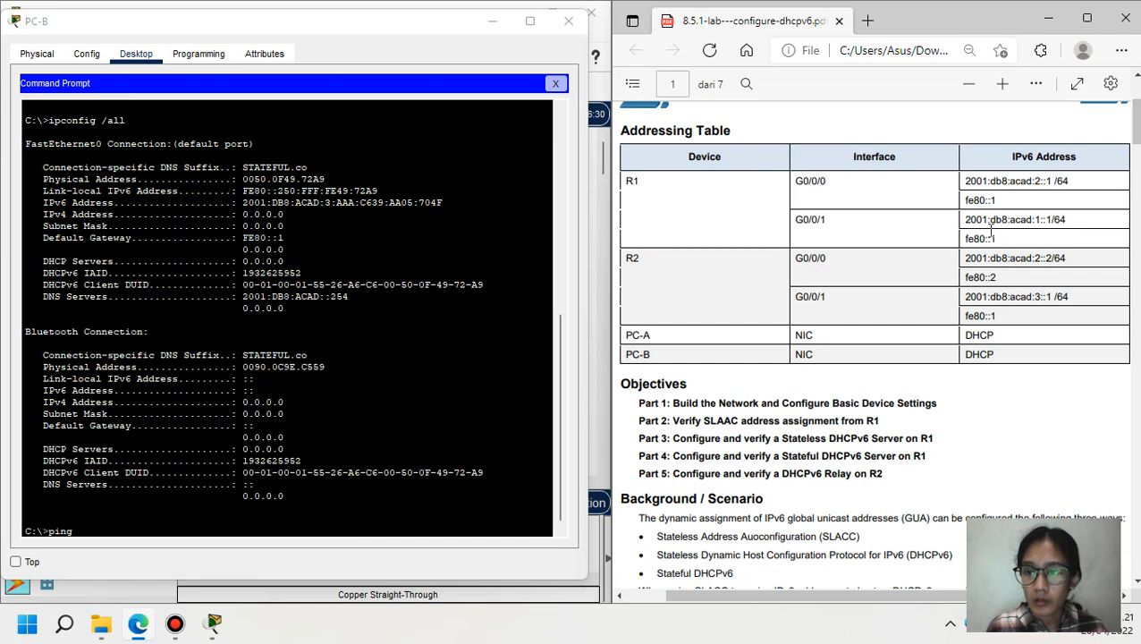
pyautogui.moveTo(967, 219); pyautogui.dragTo(1045, 211)
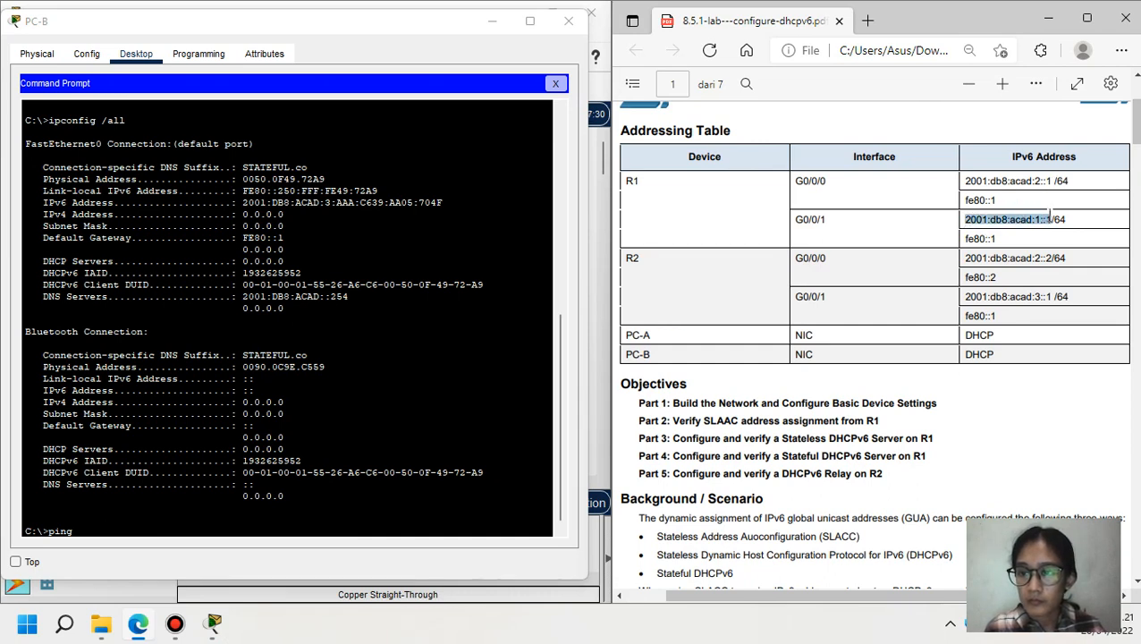
pyautogui.click(353, 532)
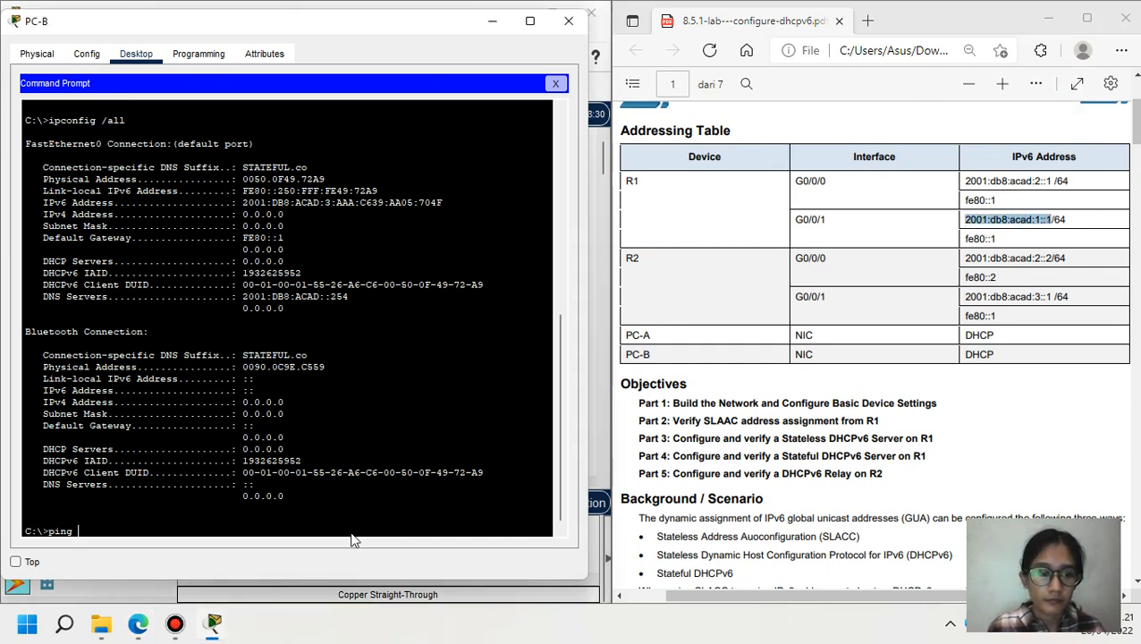
pyautogui.rightClick(351, 535)
pyautogui.click(376, 563)
pyautogui.press('Return')
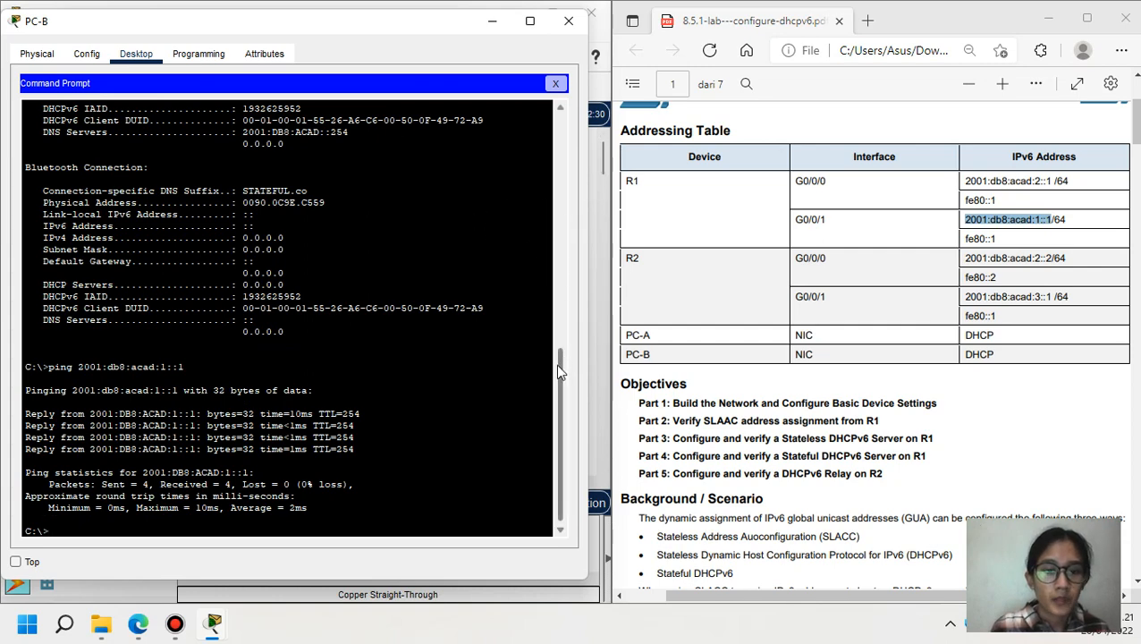
# - Copy PC-B's IPv6 address from the output and minimize PC-B
pyautogui.moveTo(558, 371); pyautogui.dragTo(558, 280)
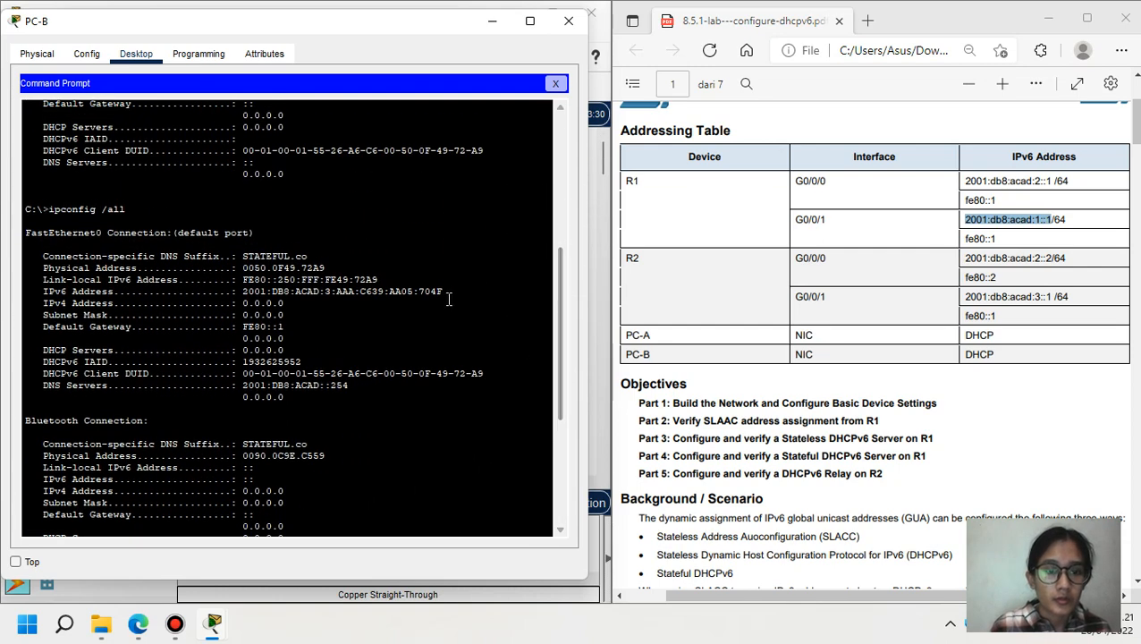
pyautogui.moveTo(445, 293); pyautogui.dragTo(252, 298)
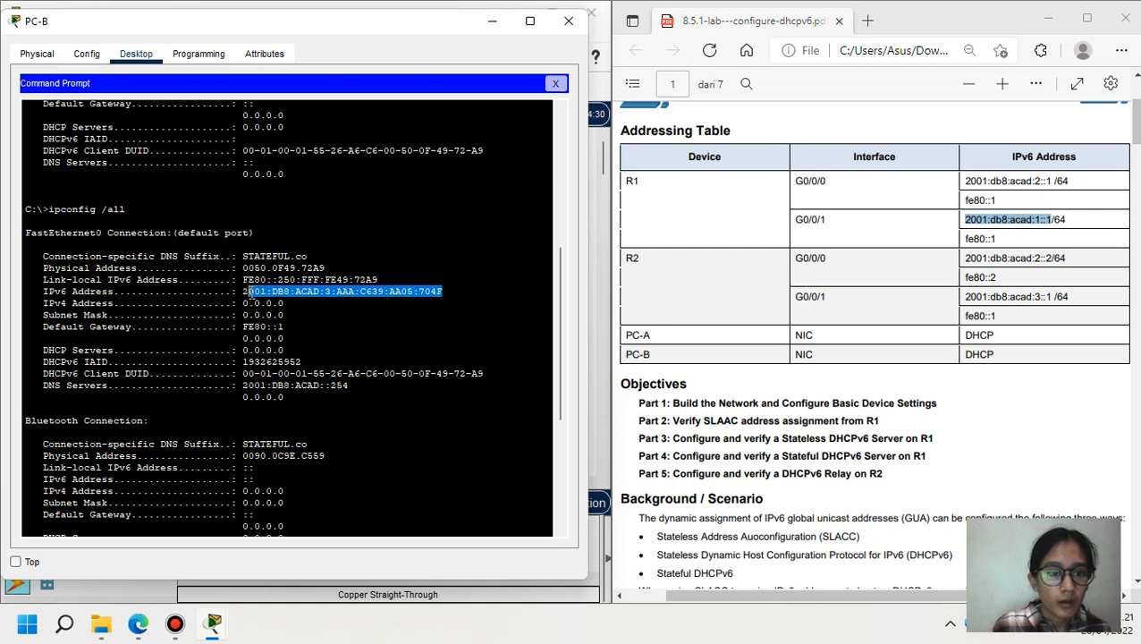
pyautogui.rightClick(245, 293)
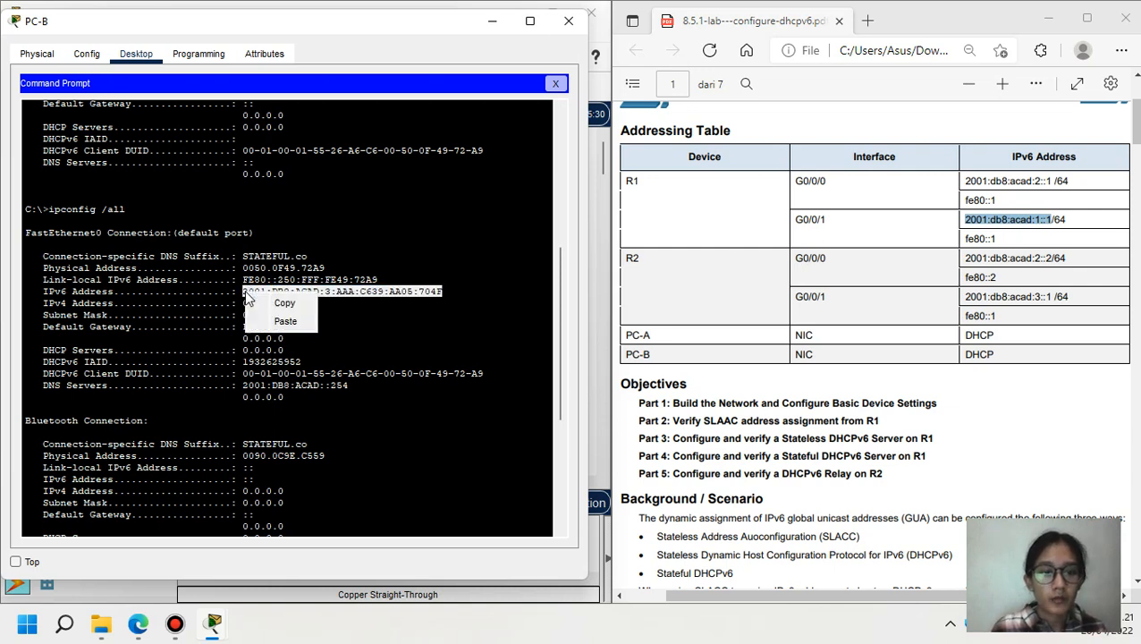
pyautogui.click(261, 303)
pyautogui.click(492, 28)
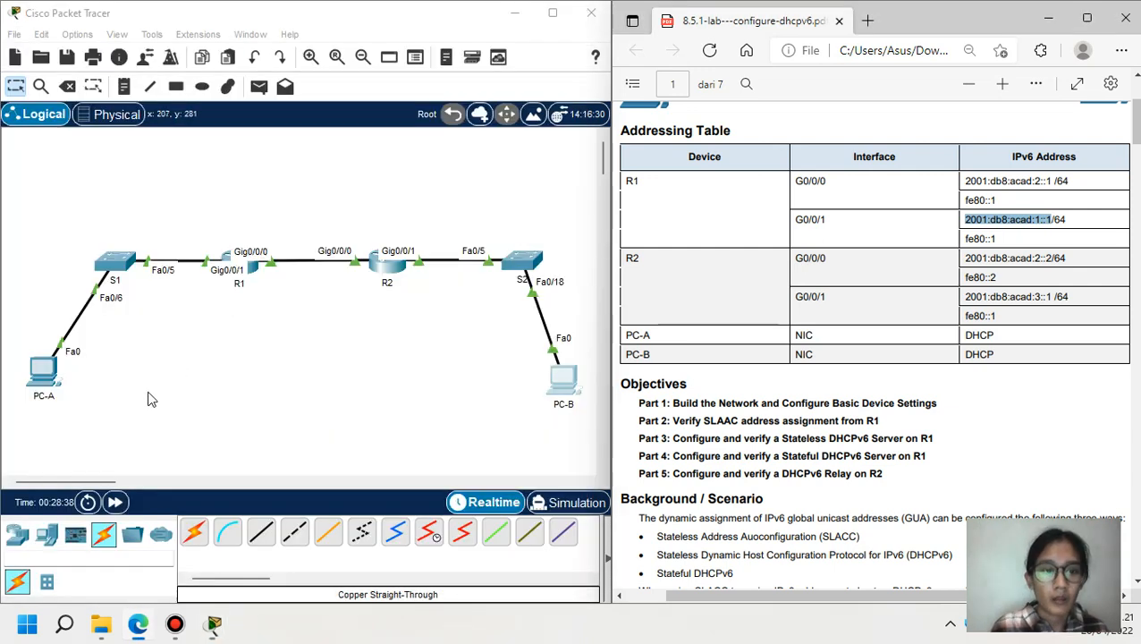
# - Ping PC-B's copied IPv6 address from PC-A's command prompt
pyautogui.click(42, 370)
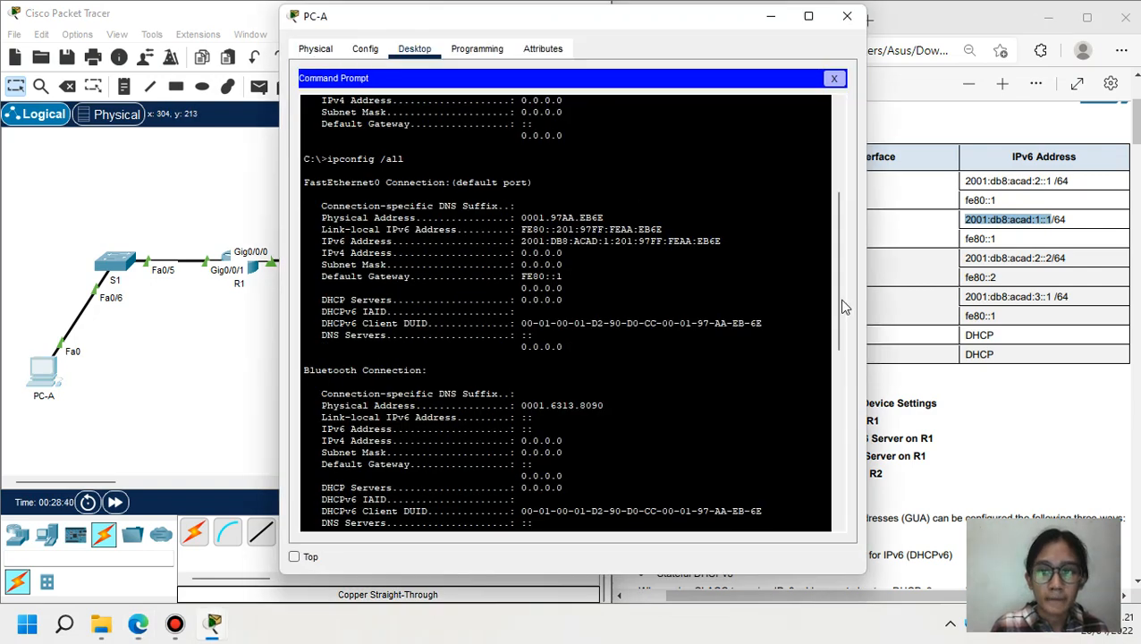
pyautogui.moveTo(845, 307); pyautogui.dragTo(836, 488)
pyautogui.write('p')
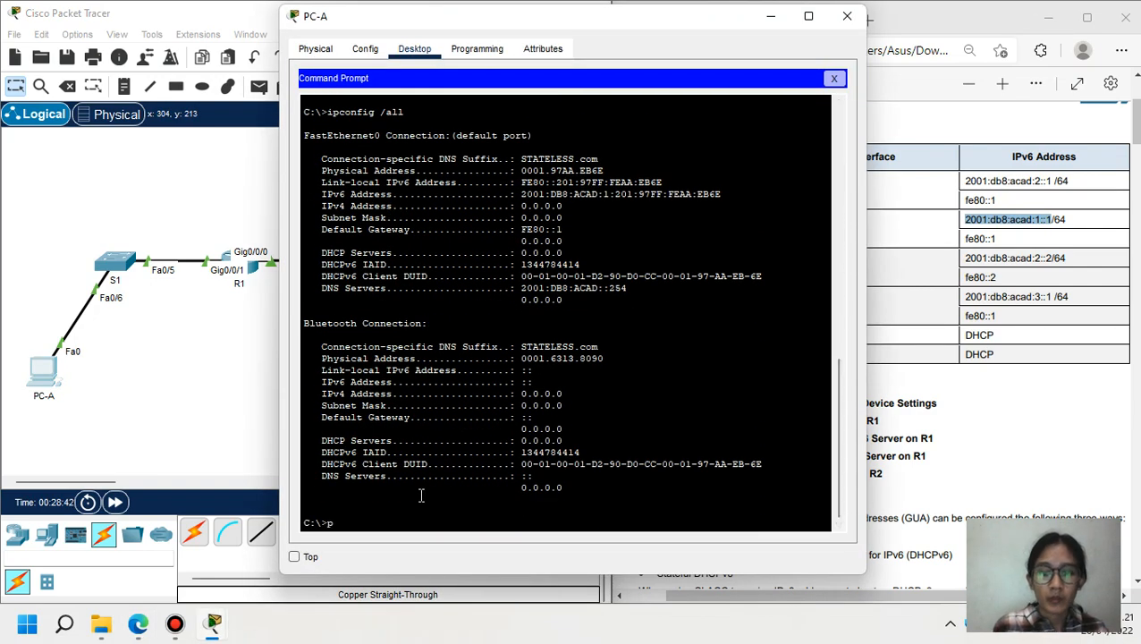
pyautogui.write('ing')
pyautogui.rightClick(373, 524)
pyautogui.click(412, 551)
pyautogui.press('Return')
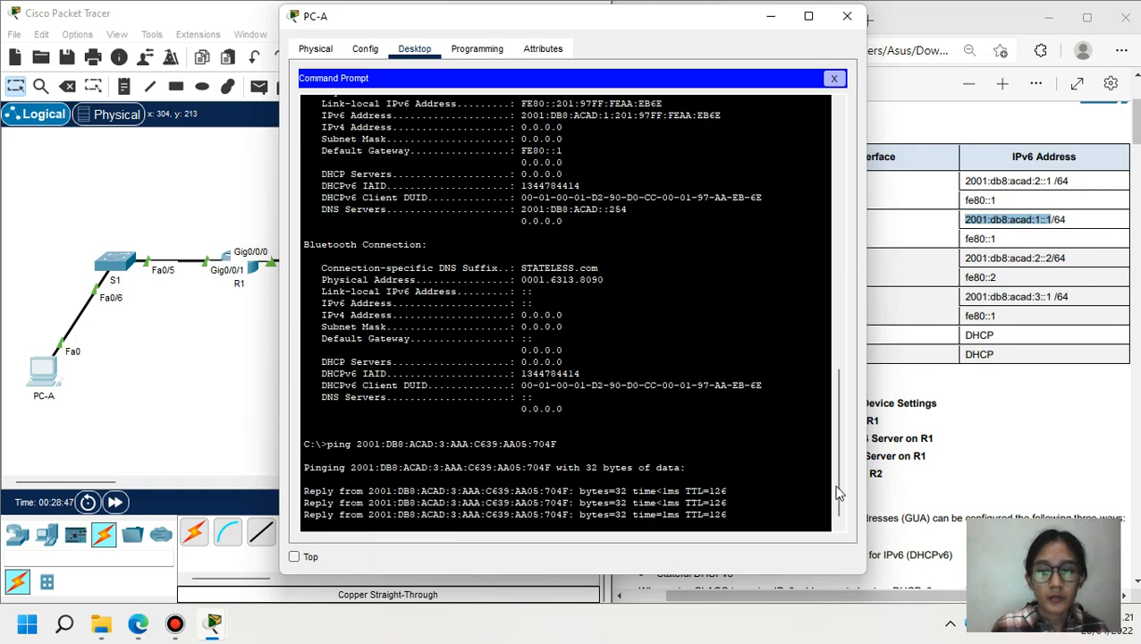
# - Copy PC-A's IPv6 address from its command prompt output
pyautogui.scroll(5, 773, 377)
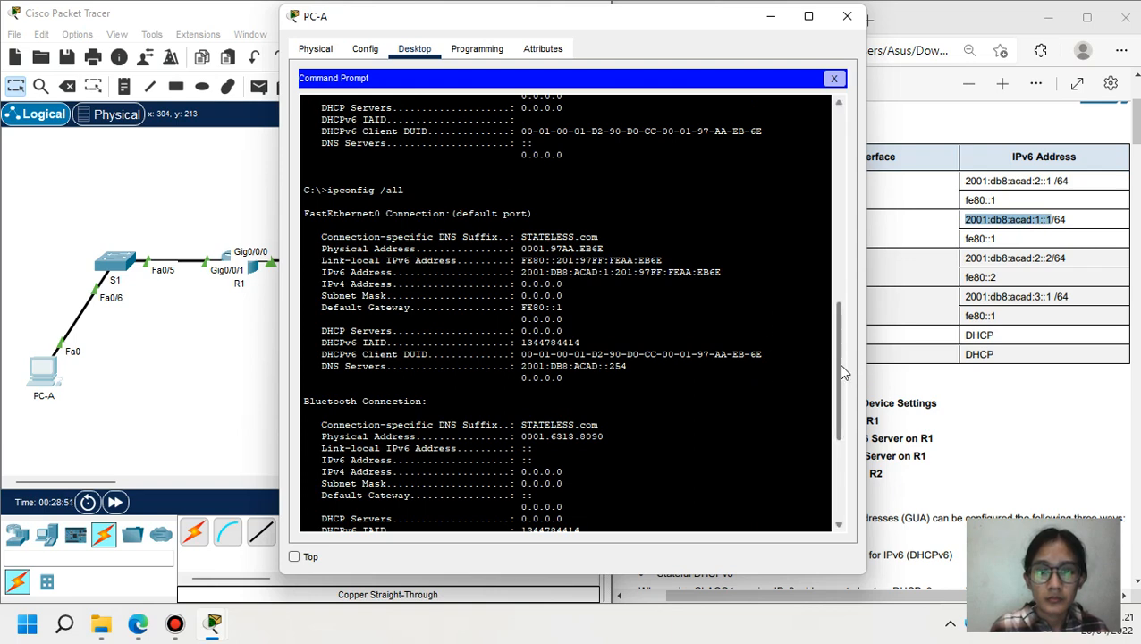
pyautogui.moveTo(837, 363); pyautogui.dragTo(832, 261)
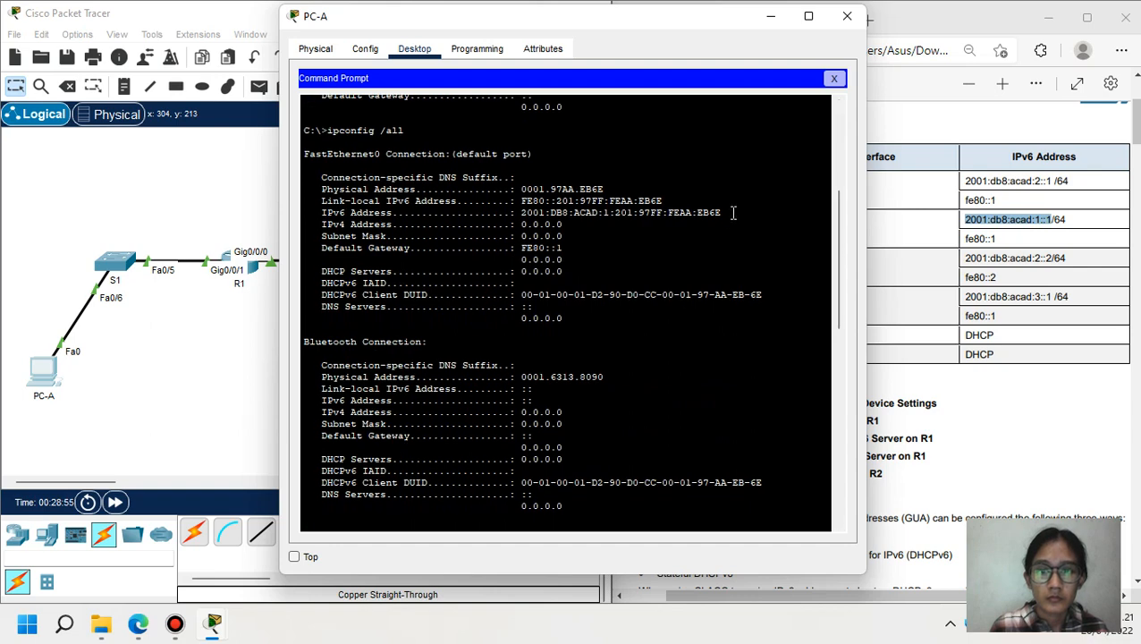
pyautogui.moveTo(733, 212); pyautogui.dragTo(526, 204)
pyautogui.rightClick(524, 203)
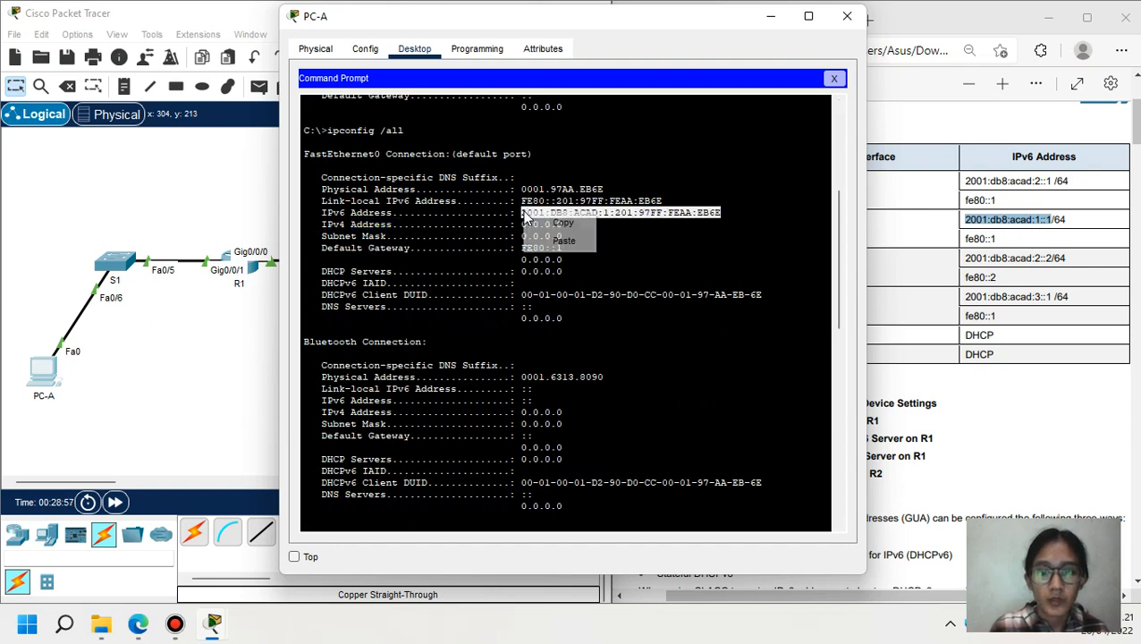
pyautogui.click(537, 220)
pyautogui.click(231, 327)
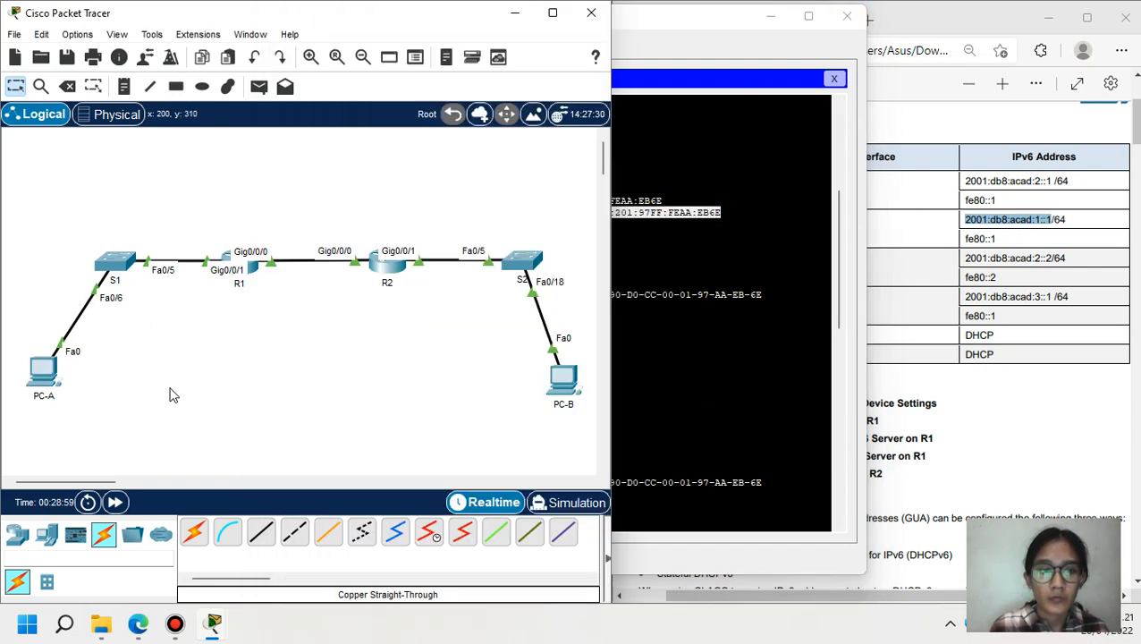
# - Ping PC-A at 2001:DB8:ACAD:1:201:97FF:FEAA:EB6E from PC-B, getting 4 of 4 replies, then close PC-B
pyautogui.click(561, 379)
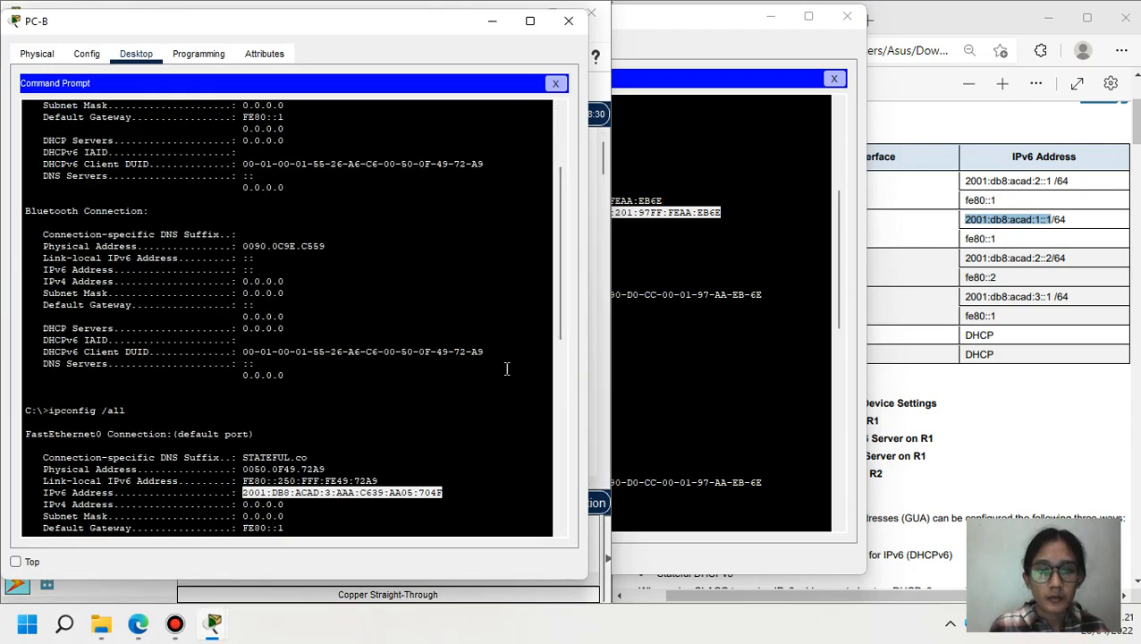
pyautogui.moveTo(558, 324); pyautogui.dragTo(550, 513)
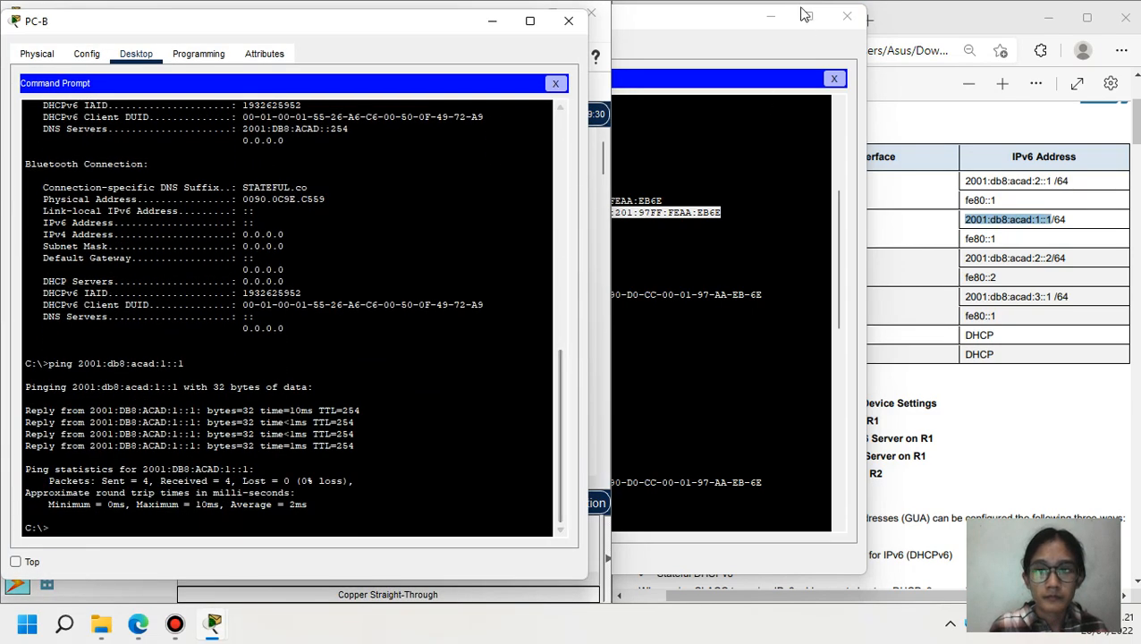
pyautogui.click(768, 16)
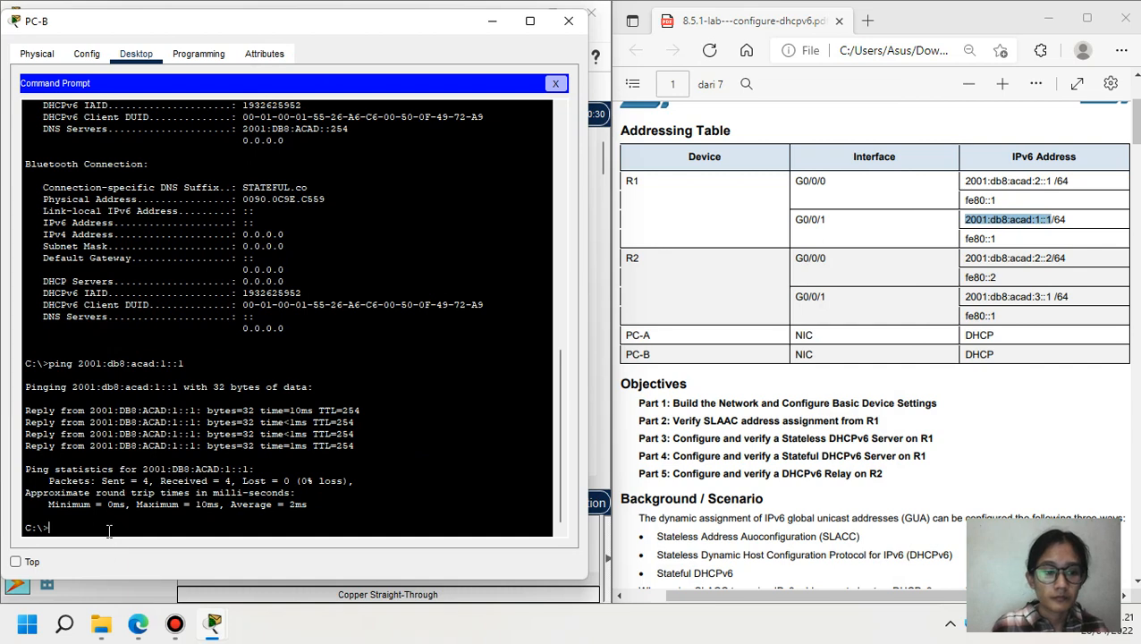
pyautogui.write('ng')
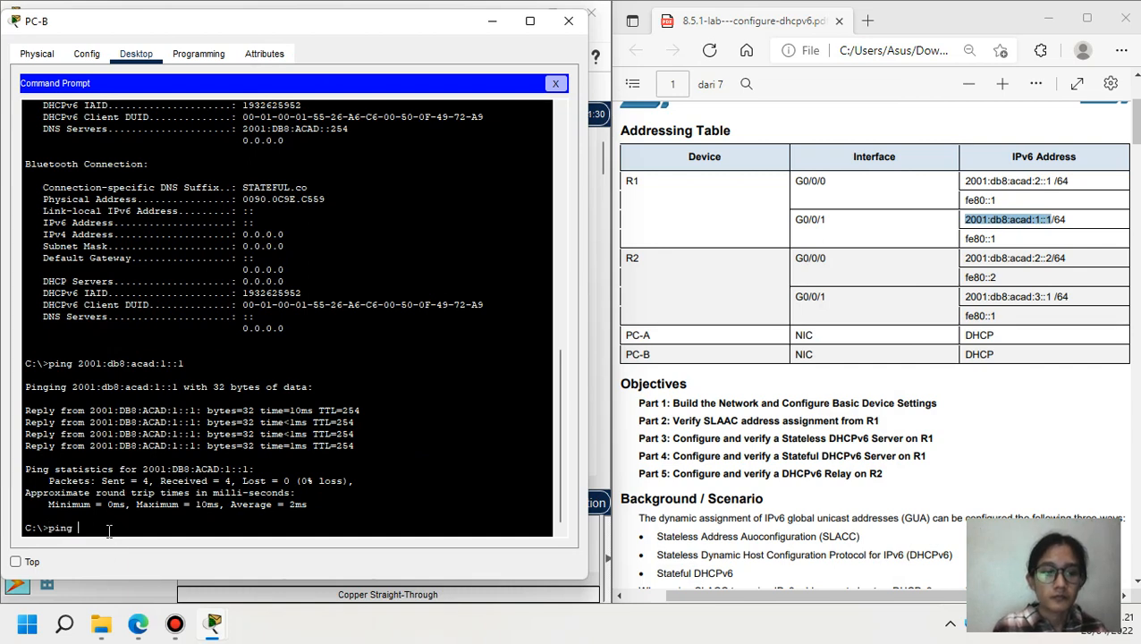
pyautogui.rightClick(134, 547)
pyautogui.click(143, 559)
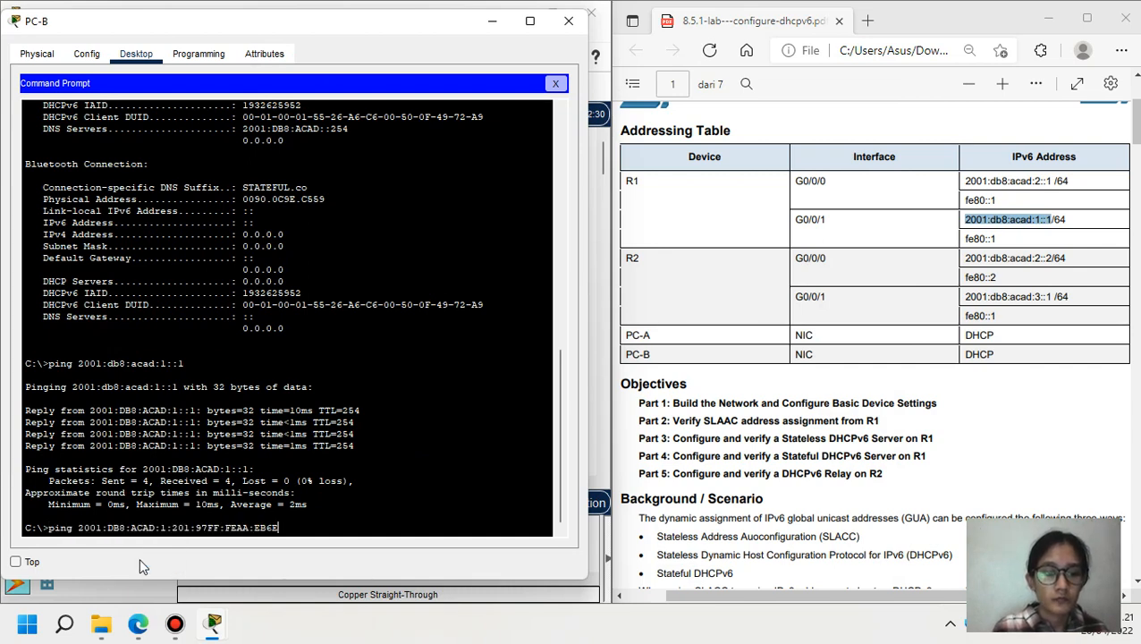
pyautogui.press('Return')
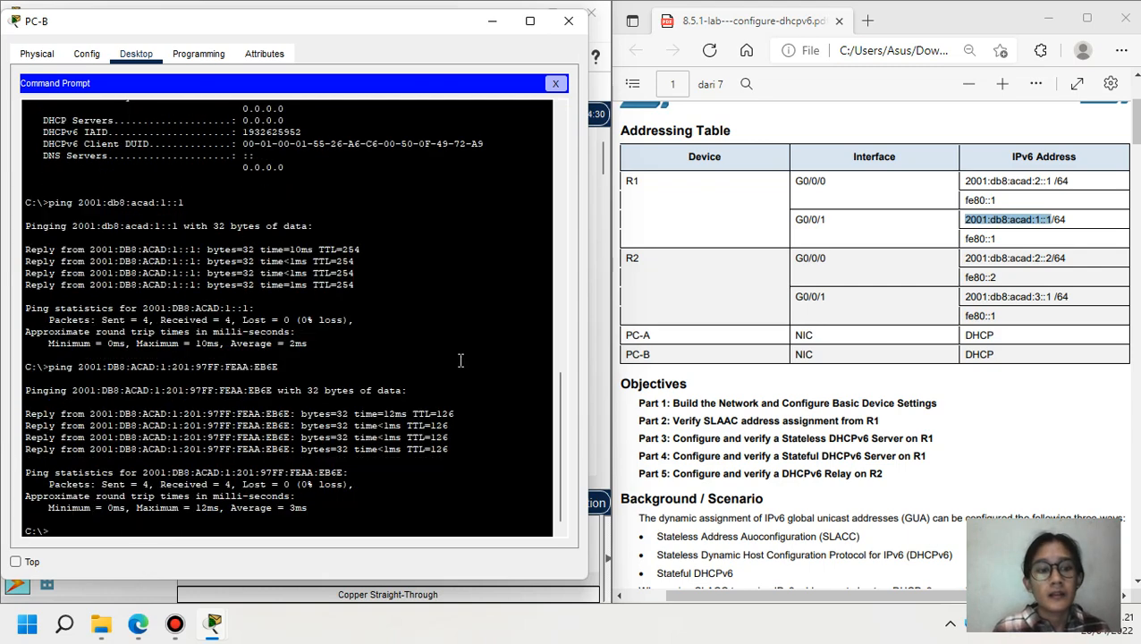
pyautogui.click(491, 20)
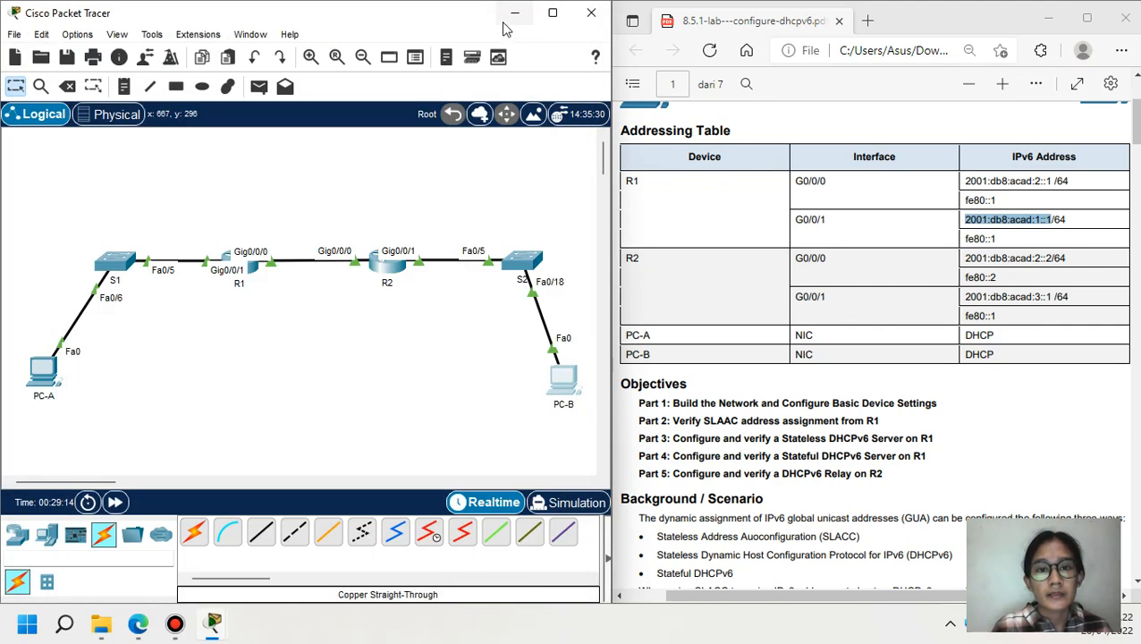
# - Maximize Packet Tracer, then select all devices and drag the topology right toward the canvas centre
pyautogui.click(552, 13)
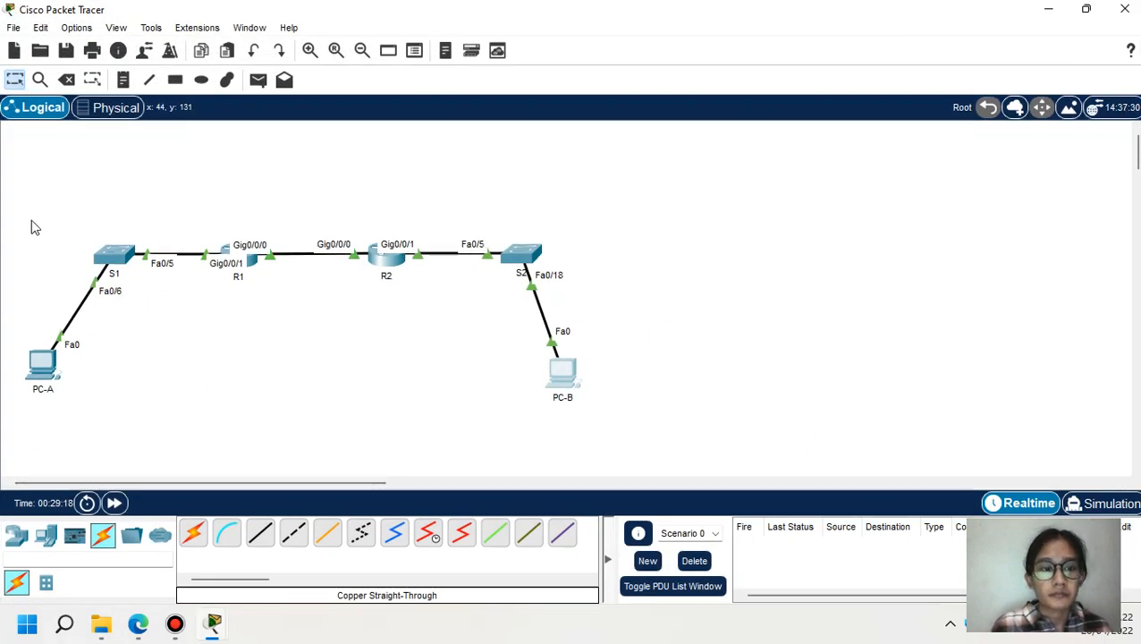
pyautogui.moveTo(15, 166); pyautogui.dragTo(675, 458)
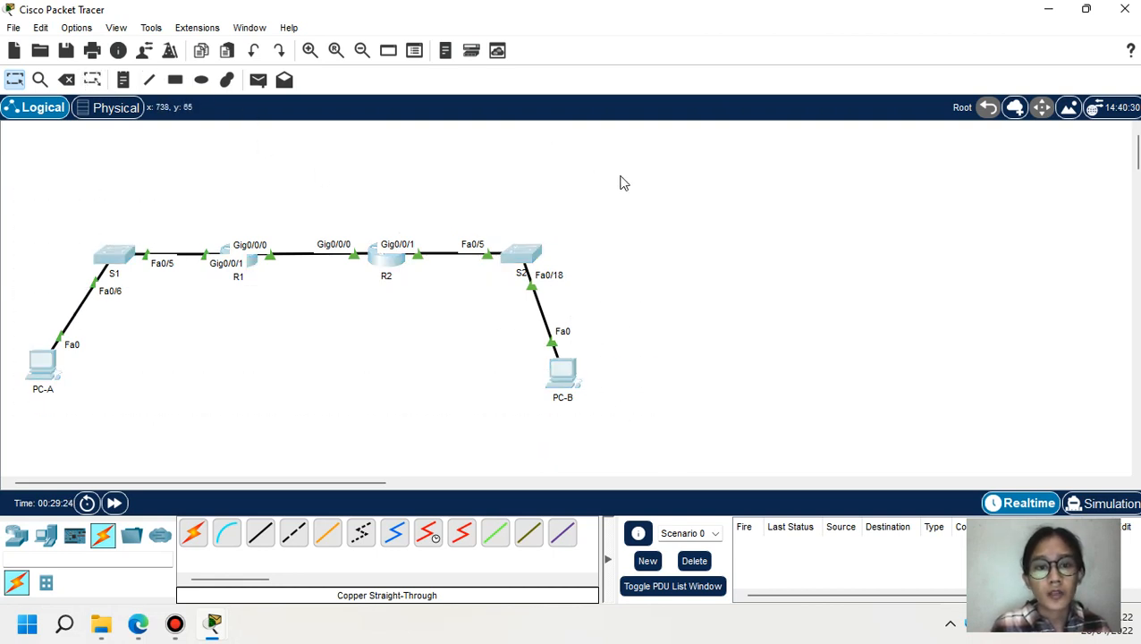
pyautogui.moveTo(387, 259); pyautogui.dragTo(622, 265)
pyautogui.moveTo(615, 5)
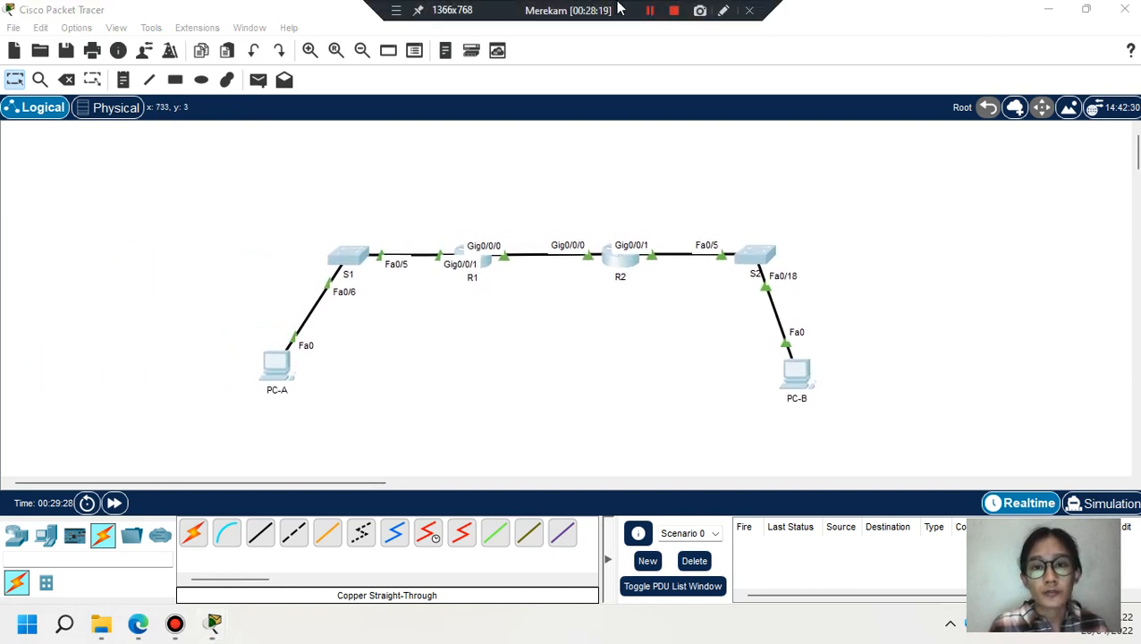